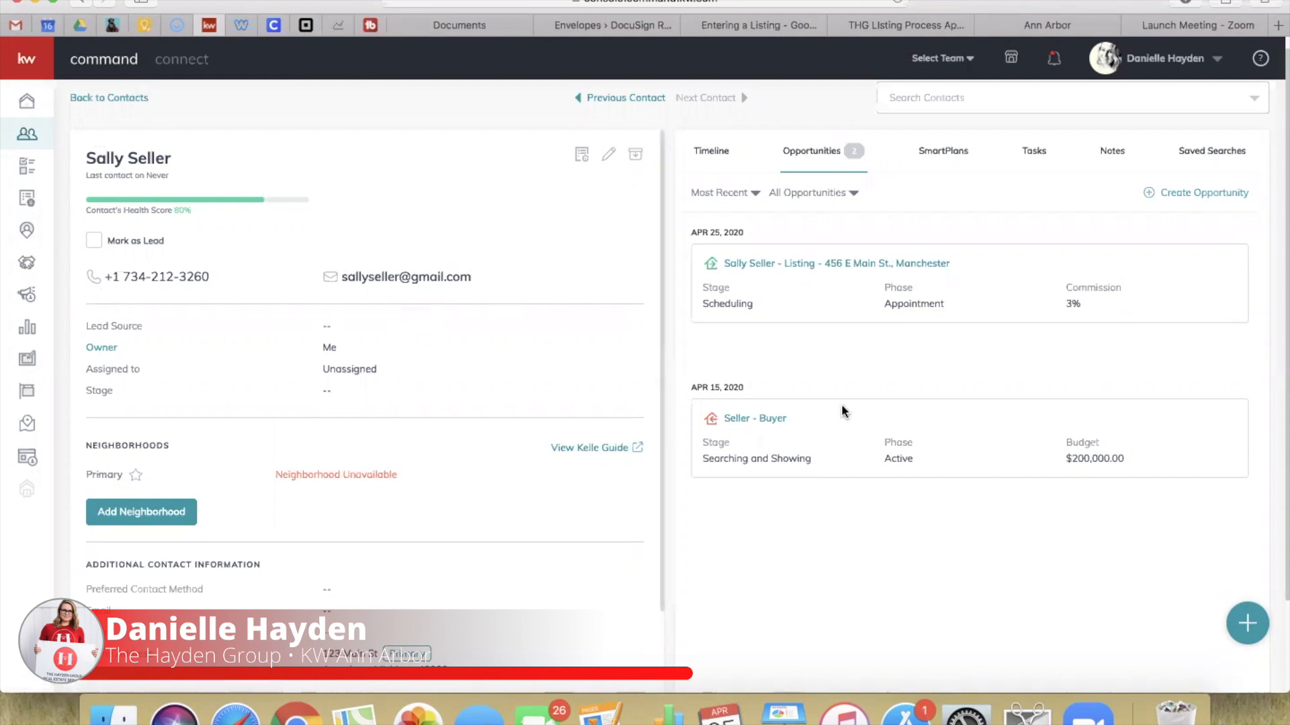
# Step: Open the seller's listing opportunity, check its document checklist, then go to its linked transaction
pyautogui.click(813, 262)
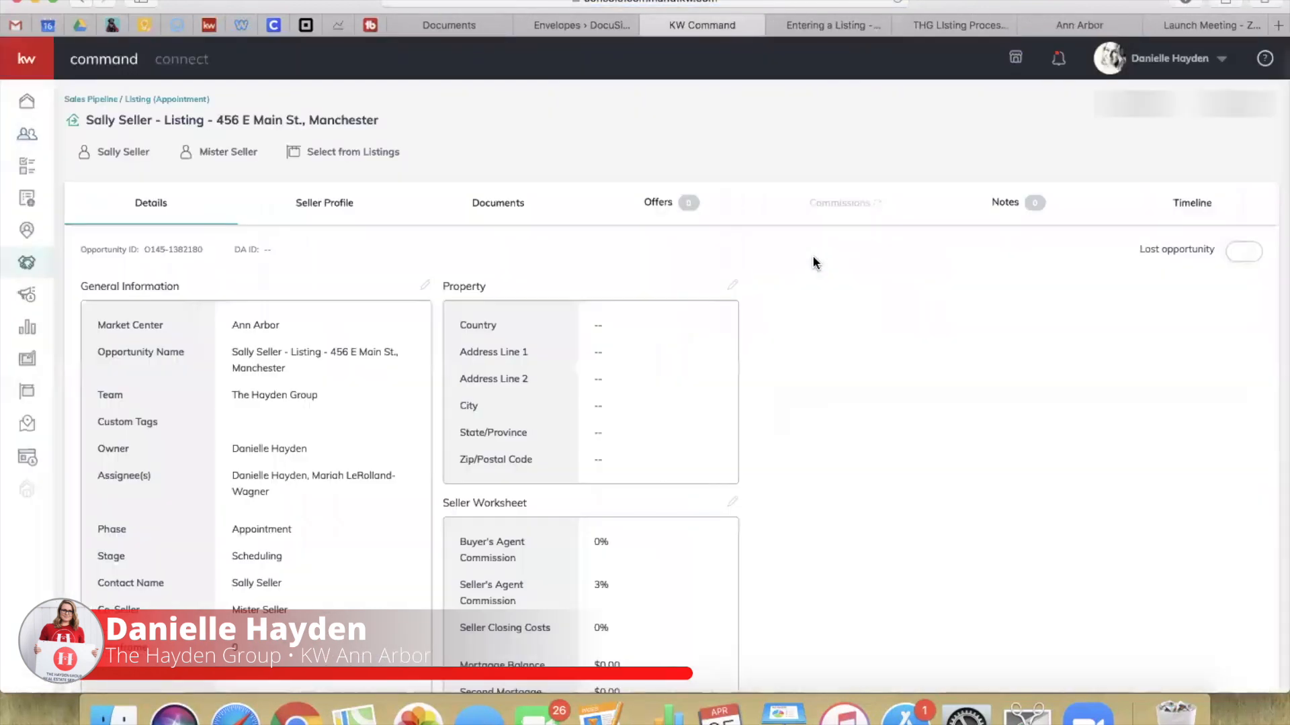
pyautogui.click(500, 210)
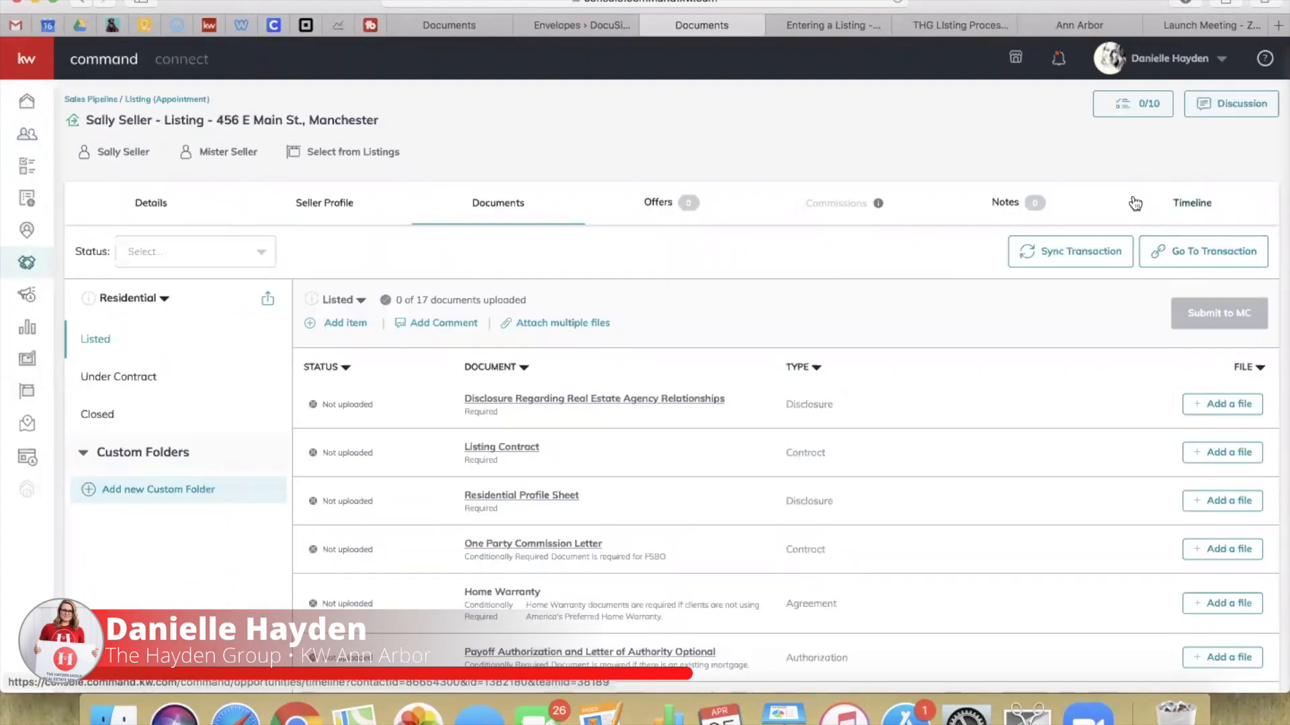
pyautogui.click(1202, 257)
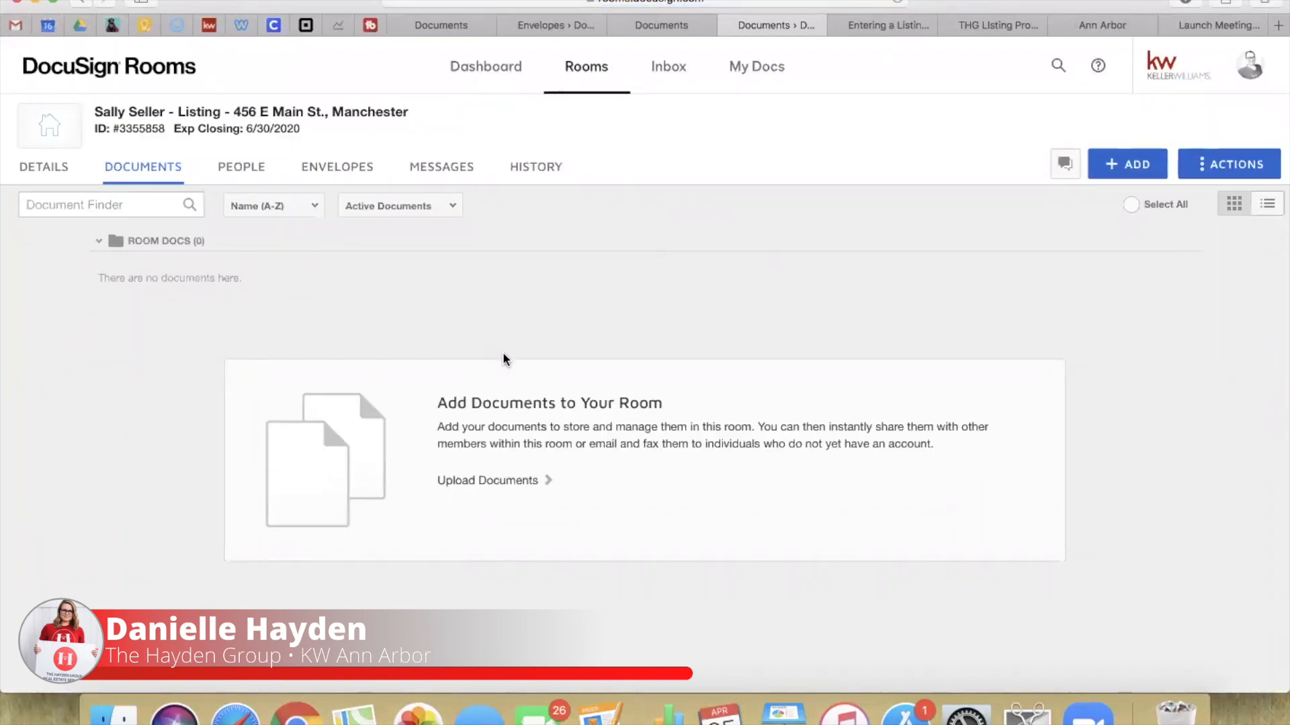
# Step: Open the room's DETAILS and scroll through the room, seller and listing agent sections
pyautogui.click(57, 167)
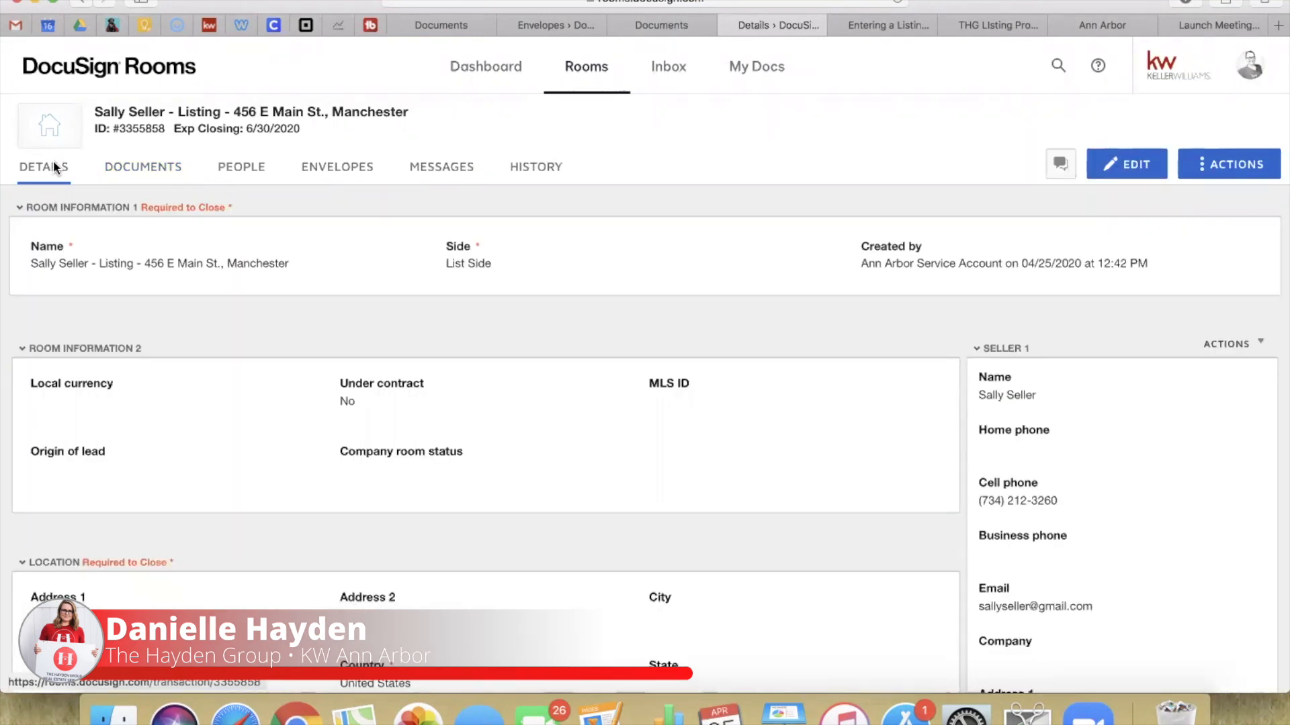
pyautogui.scroll(-3, 930, 495)
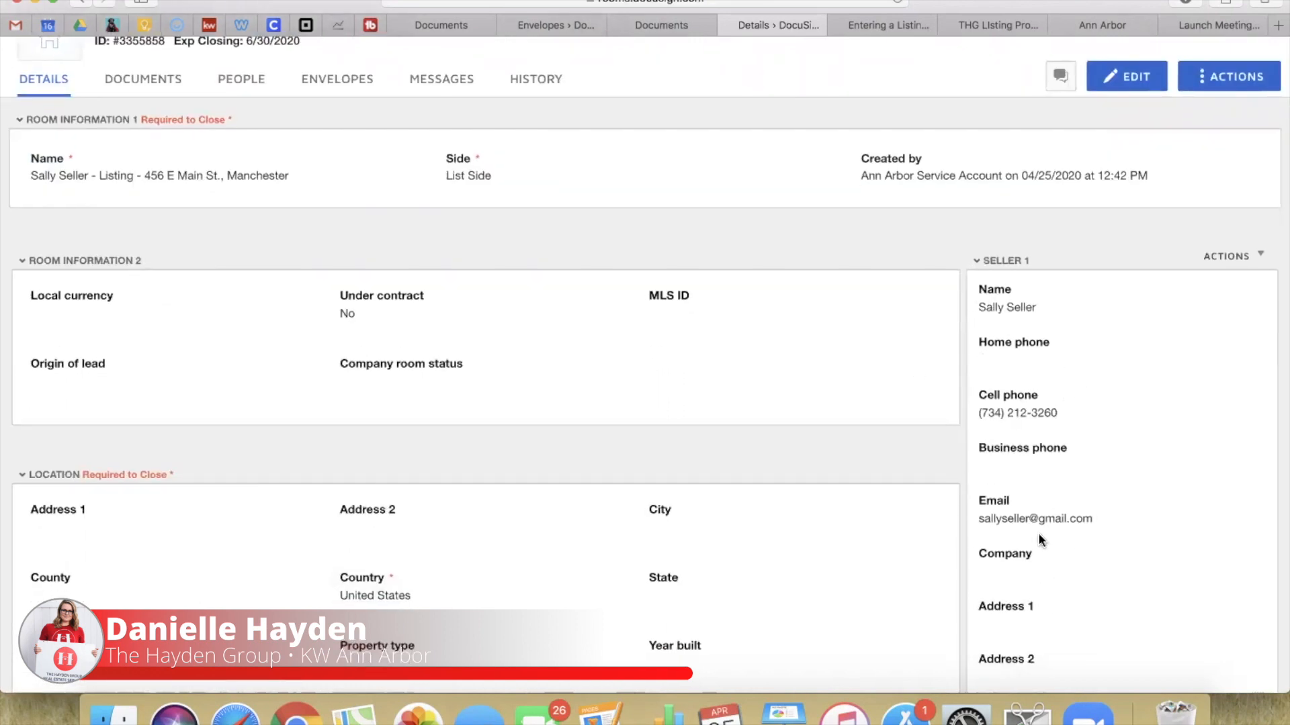
pyautogui.scroll(-10, 1039, 538)
pyautogui.scroll(-2, 1048, 452)
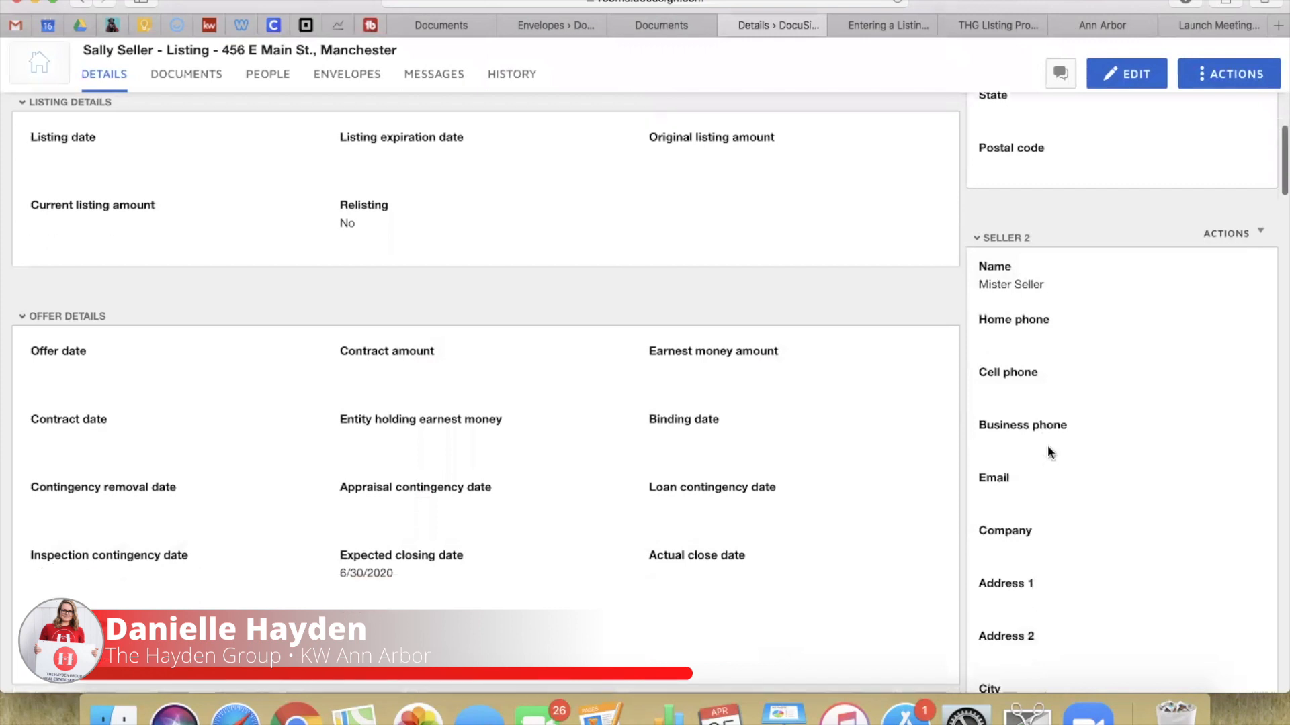
pyautogui.scroll(-8, 1075, 593)
pyautogui.scroll(-3, 1073, 592)
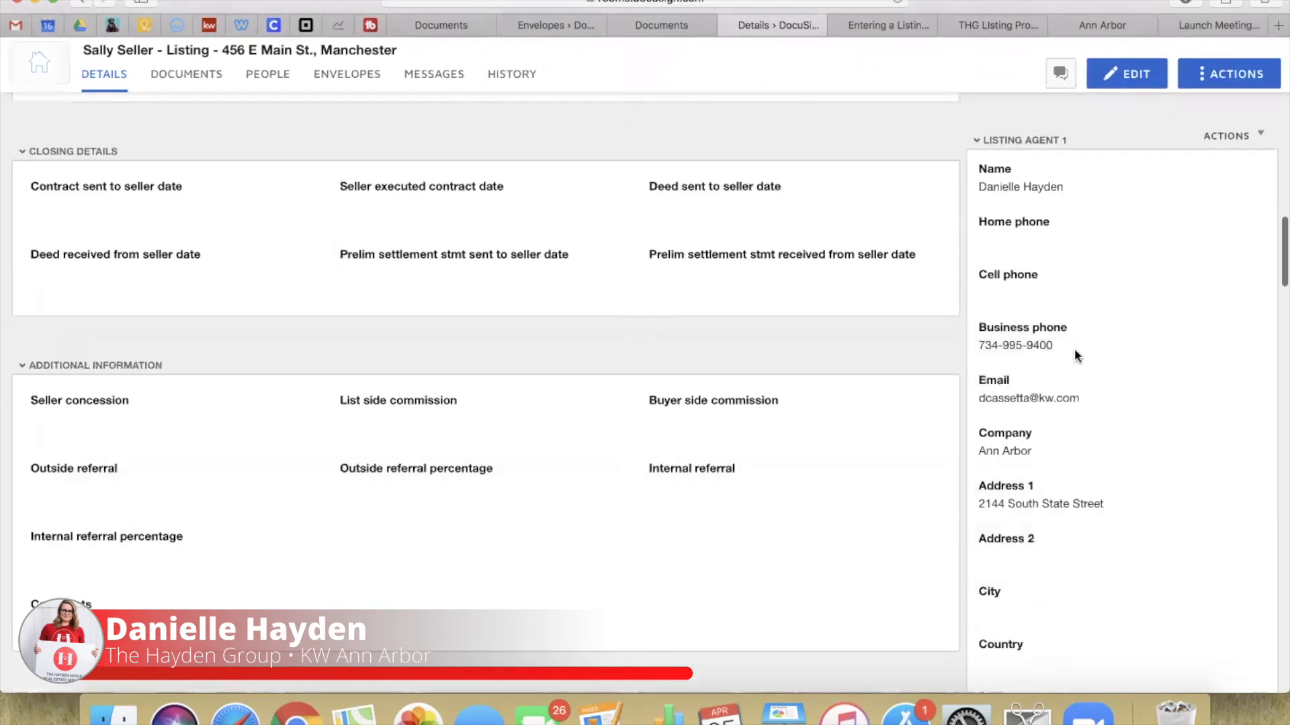
pyautogui.scroll(-6, 1077, 604)
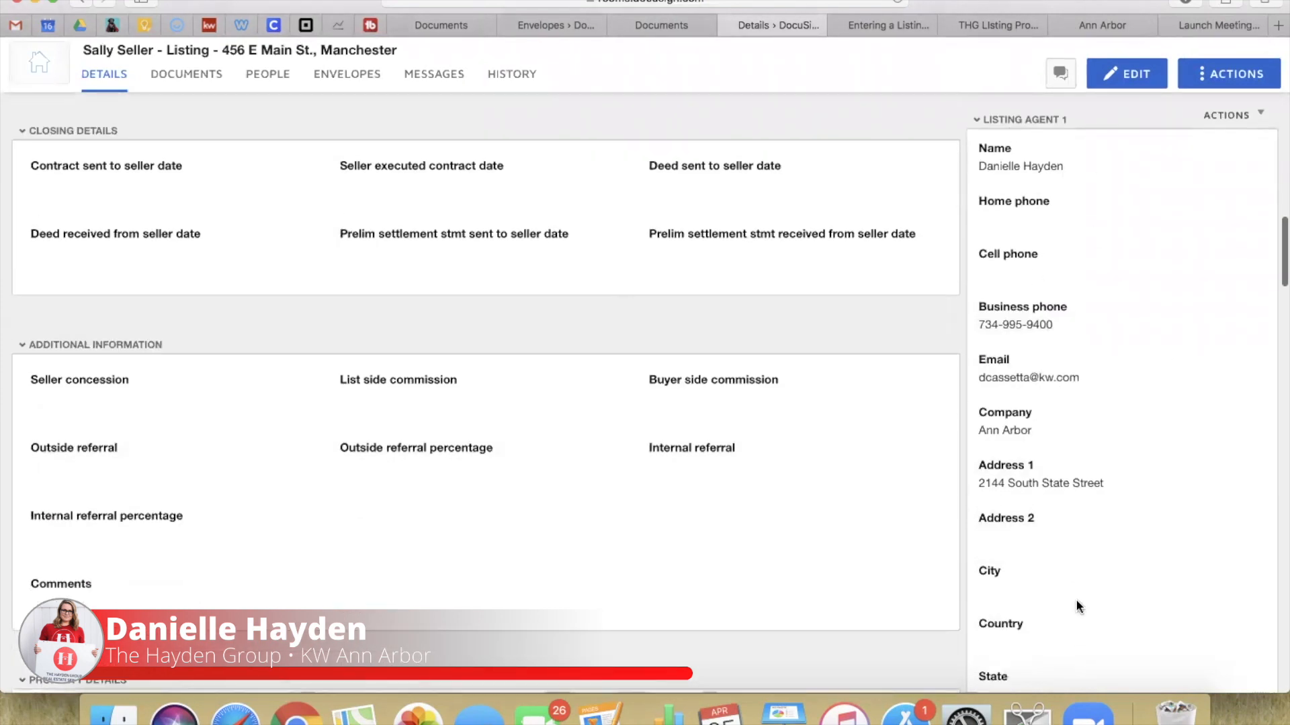
pyautogui.scroll(20, 1077, 605)
# Step: Make the room details editable and replace Seller 1's email with a new address
pyautogui.click(1127, 170)
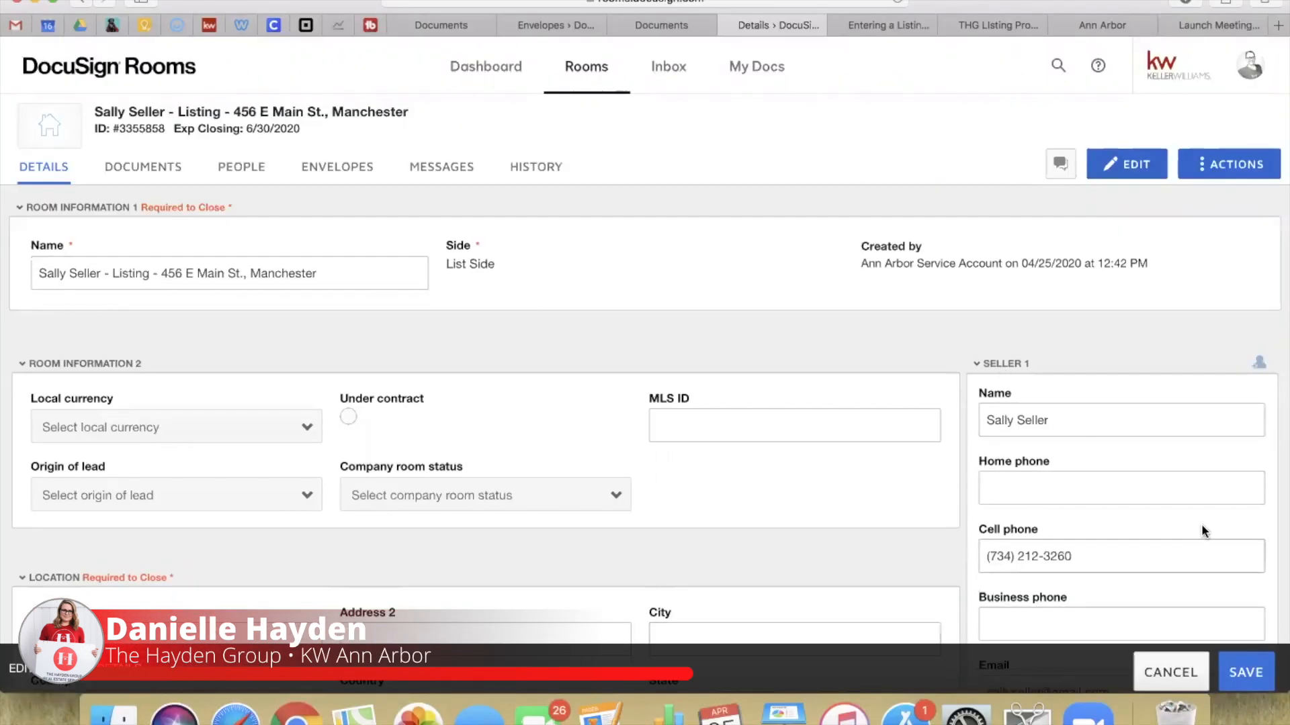
pyautogui.scroll(-4, 1061, 511)
pyautogui.scroll(-2, 1056, 516)
pyautogui.click(1108, 316)
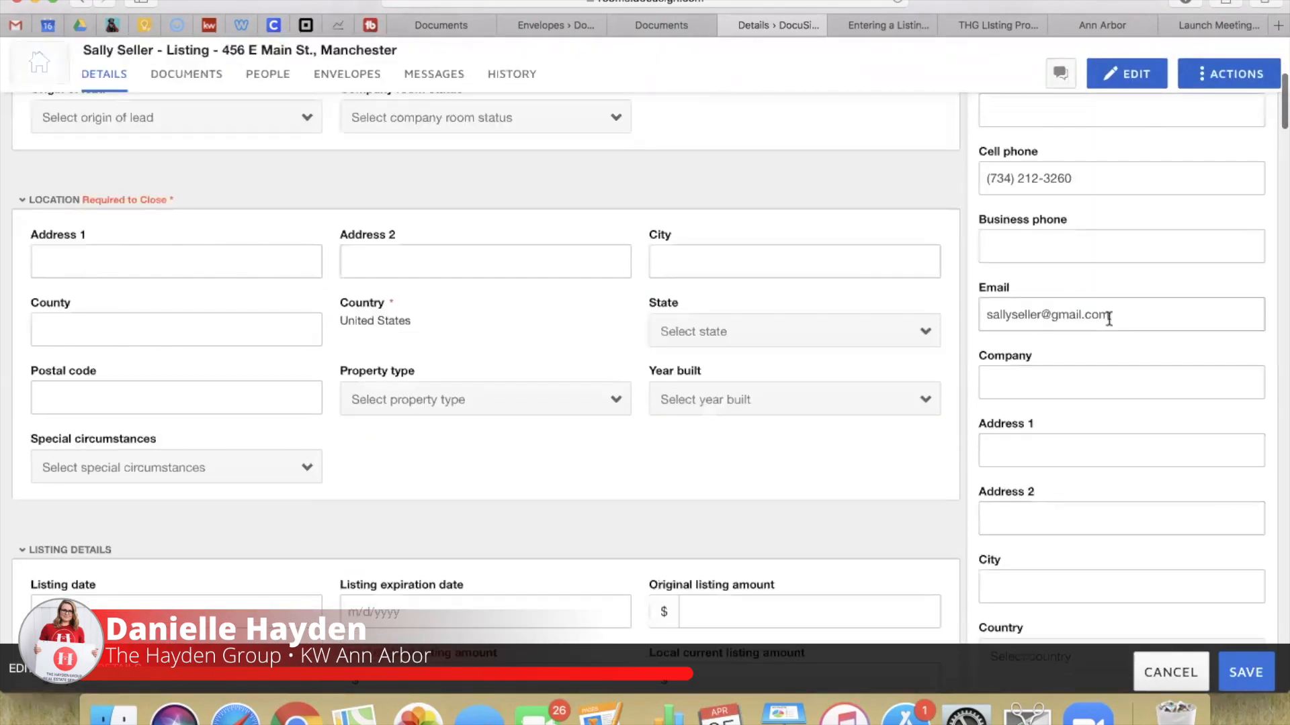
pyautogui.press('super+a')
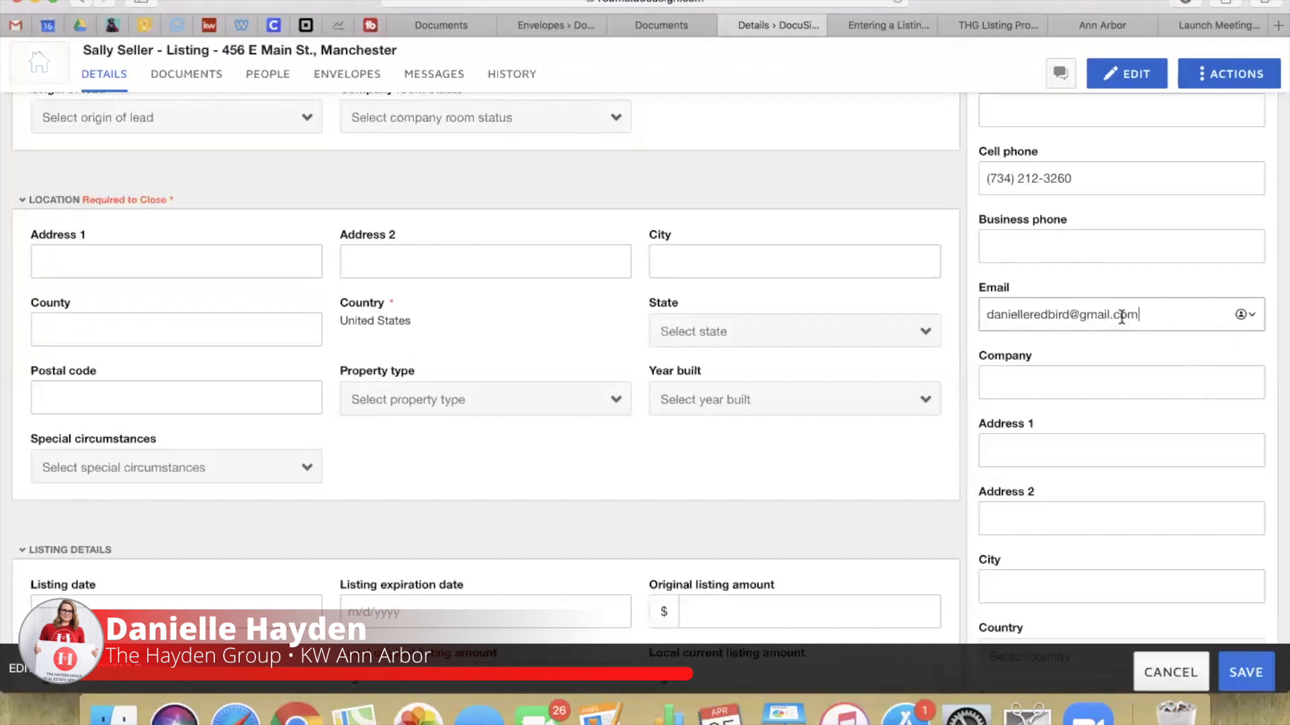
# Step: Enter Seller 2's cell phone number and email address
pyautogui.scroll(-3, 1123, 311)
pyautogui.scroll(-3, 1121, 317)
pyautogui.scroll(-5, 1010, 394)
pyautogui.click(1028, 340)
pyautogui.scroll(-4, 1091, 489)
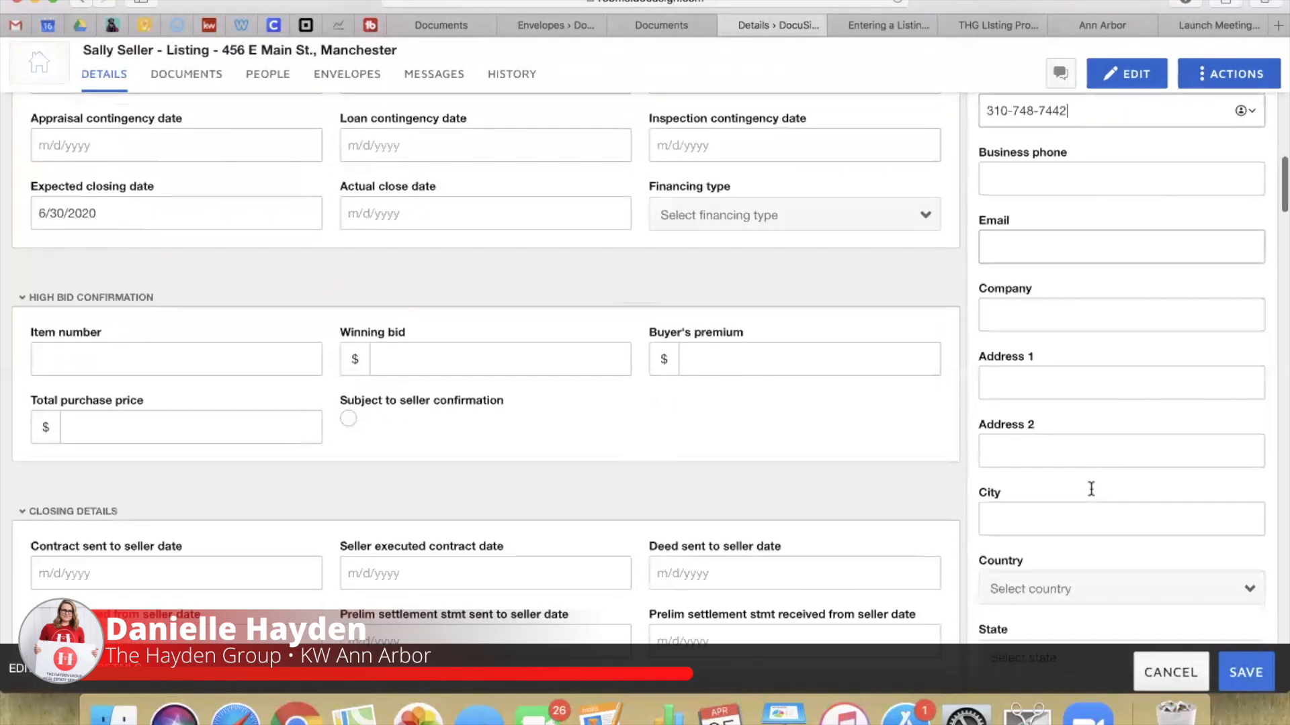
pyautogui.click(1003, 250)
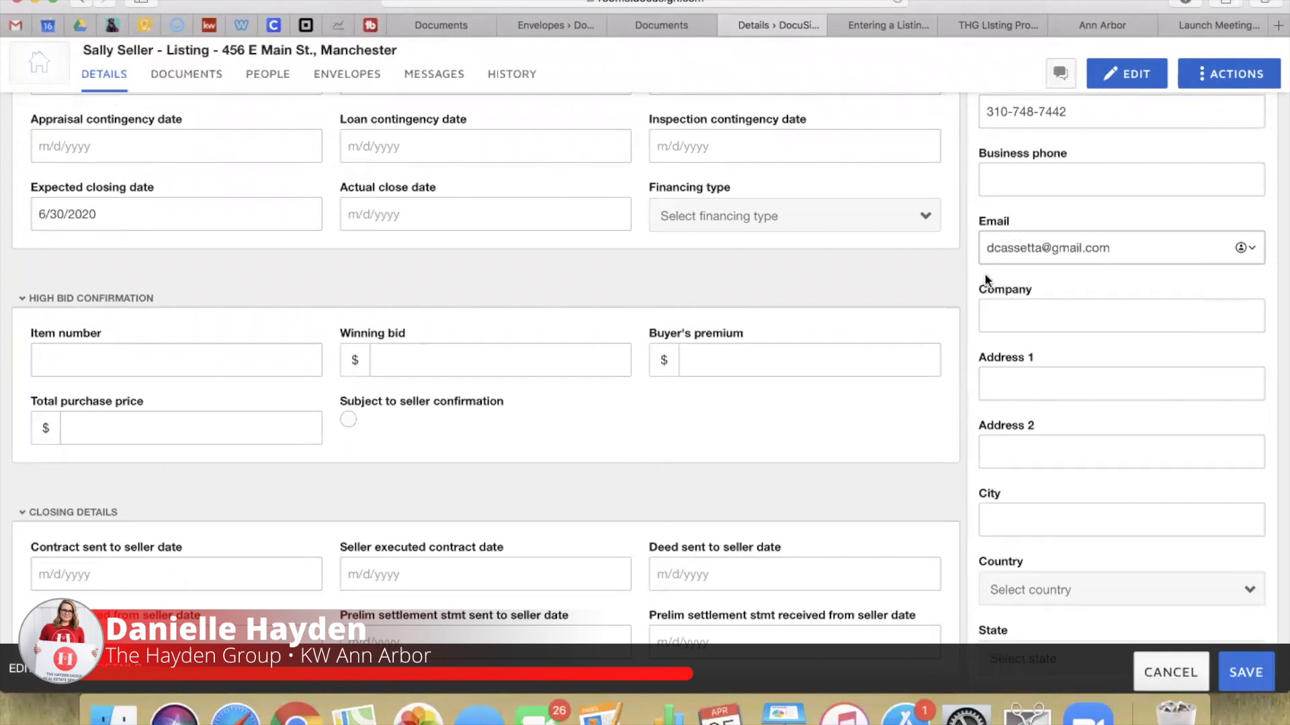
pyautogui.click(1079, 274)
# Step: Retype the end of Listing Agent 1's business phone number
pyautogui.scroll(-3, 1078, 277)
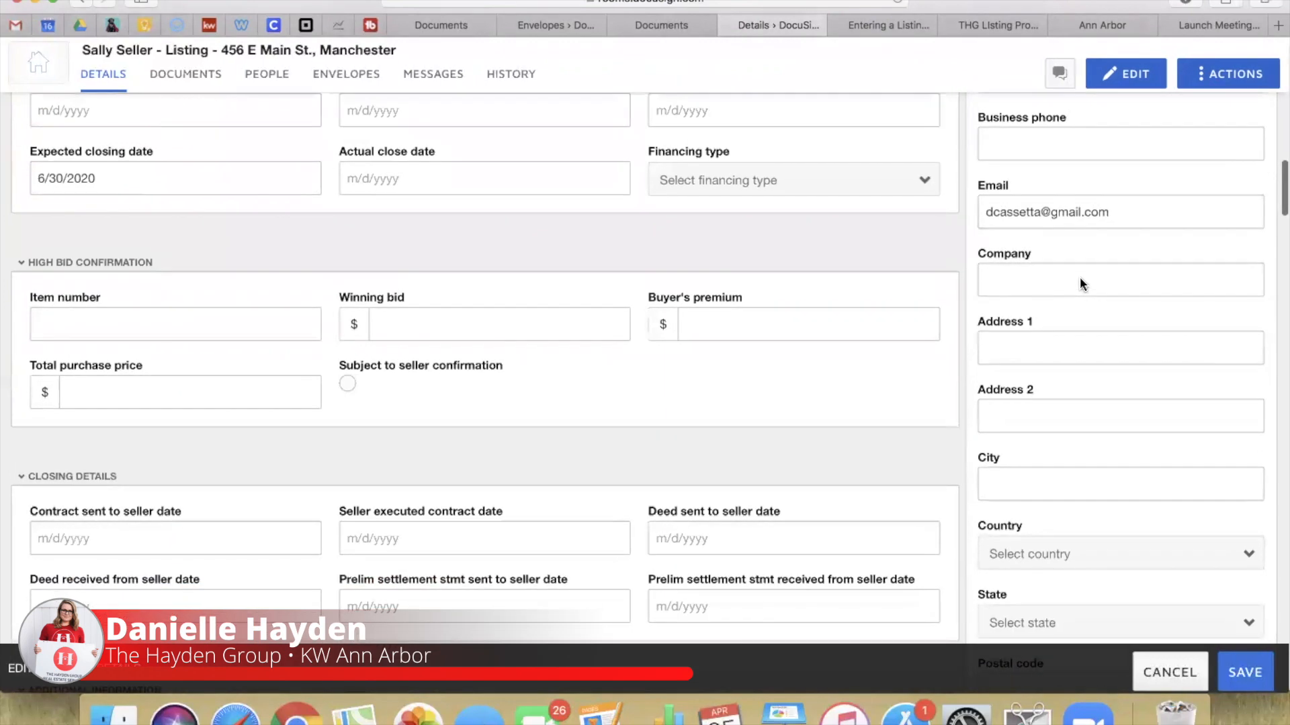
pyautogui.scroll(-10, 1079, 282)
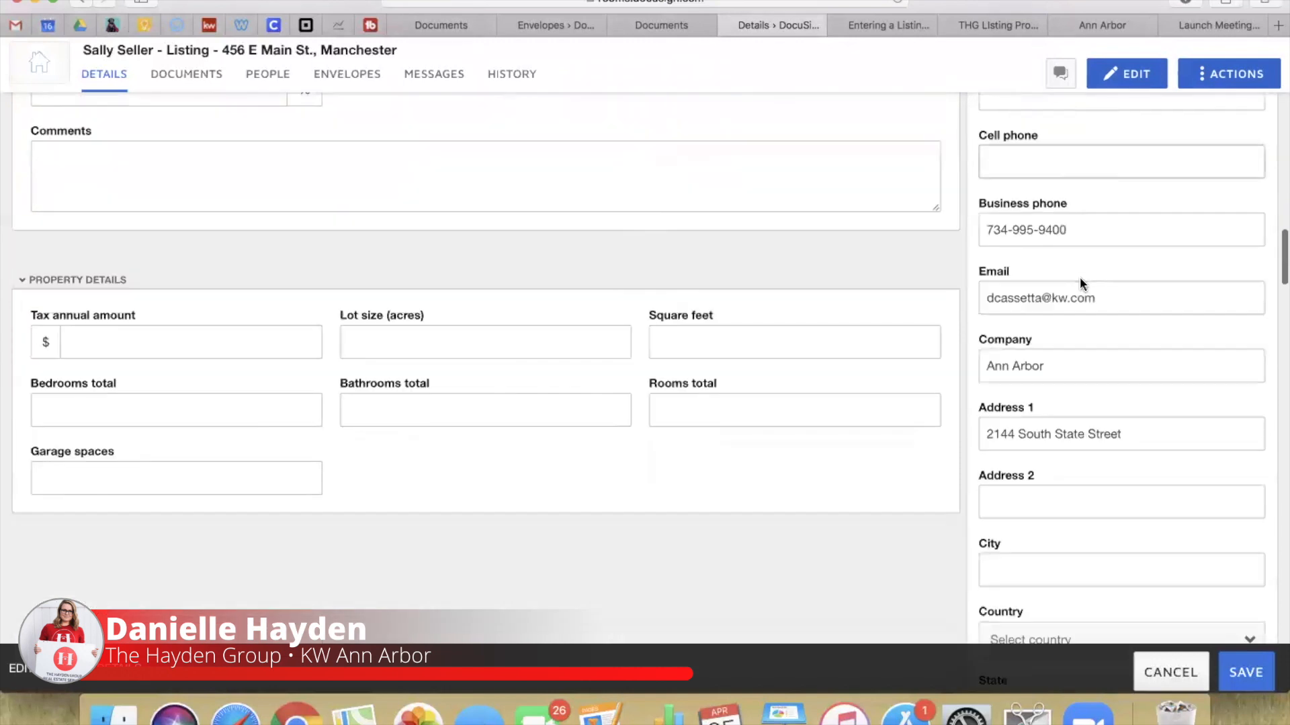
pyautogui.moveTo(1080, 220); pyautogui.dragTo(833, 202)
pyautogui.write('73')
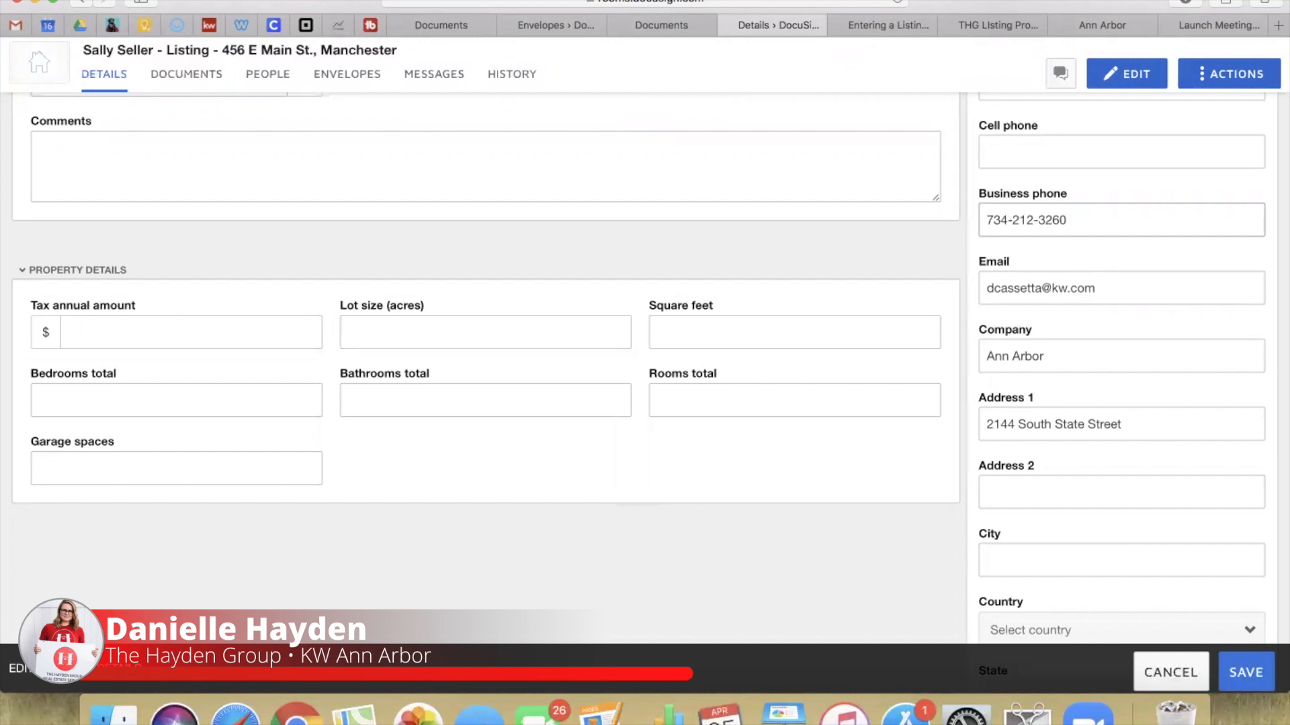
pyautogui.press('BackSpace')
pyautogui.press('BackSpace')
pyautogui.press('BackSpace')
pyautogui.press('BackSpace')
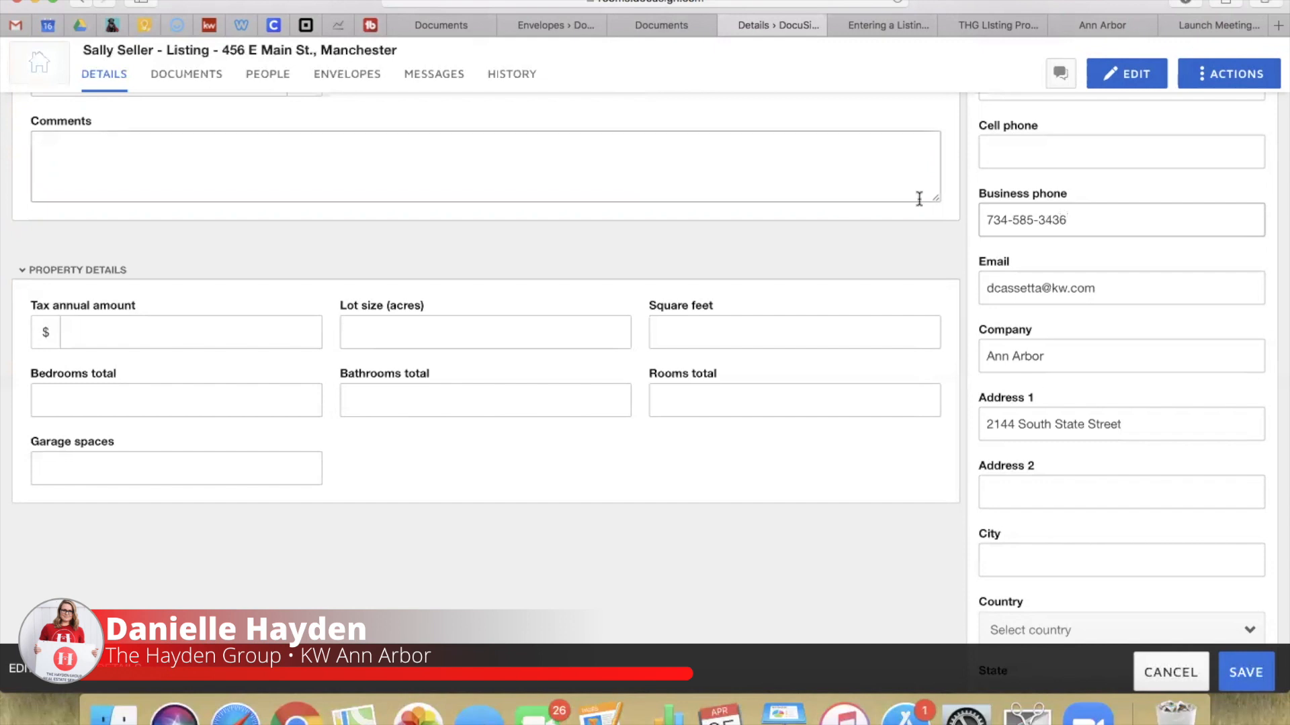
pyautogui.scroll(-3, 1137, 432)
pyautogui.scroll(-3, 1104, 319)
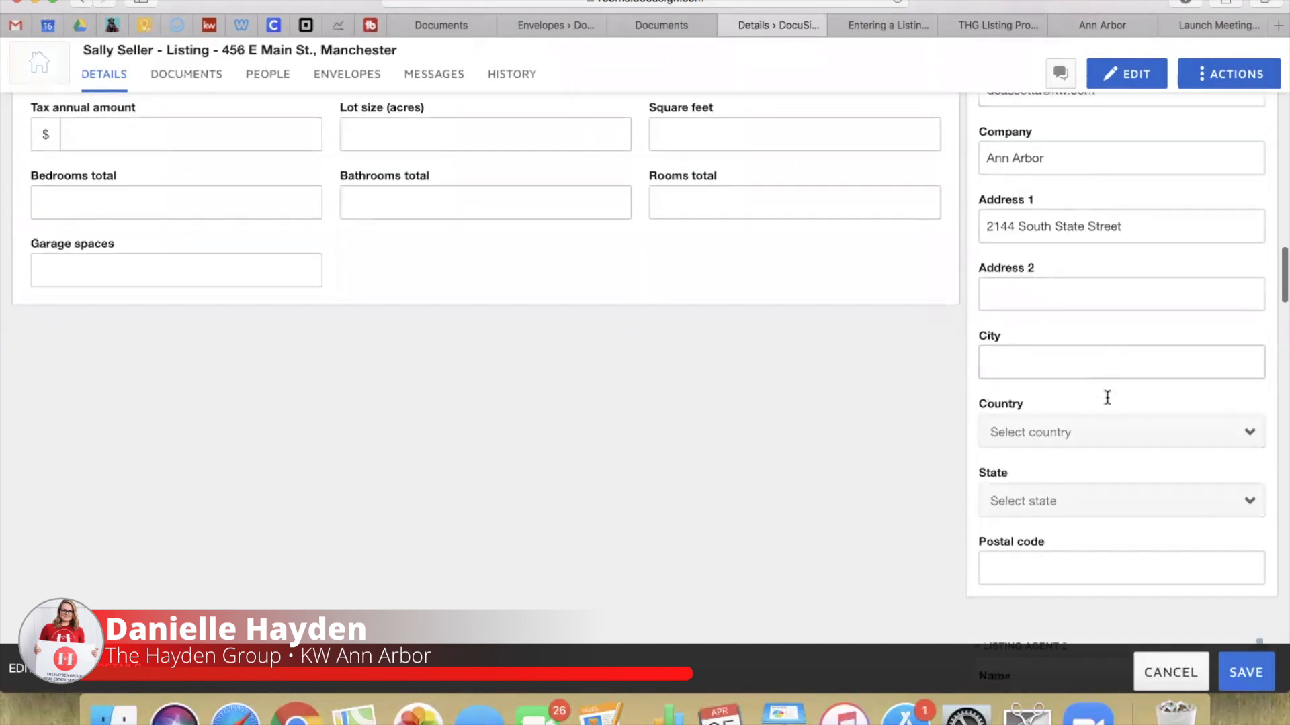
# Step: Enter the listing agent's city and postal code, with country United States and state Michigan
pyautogui.click(1008, 281)
pyautogui.write('Ann r')
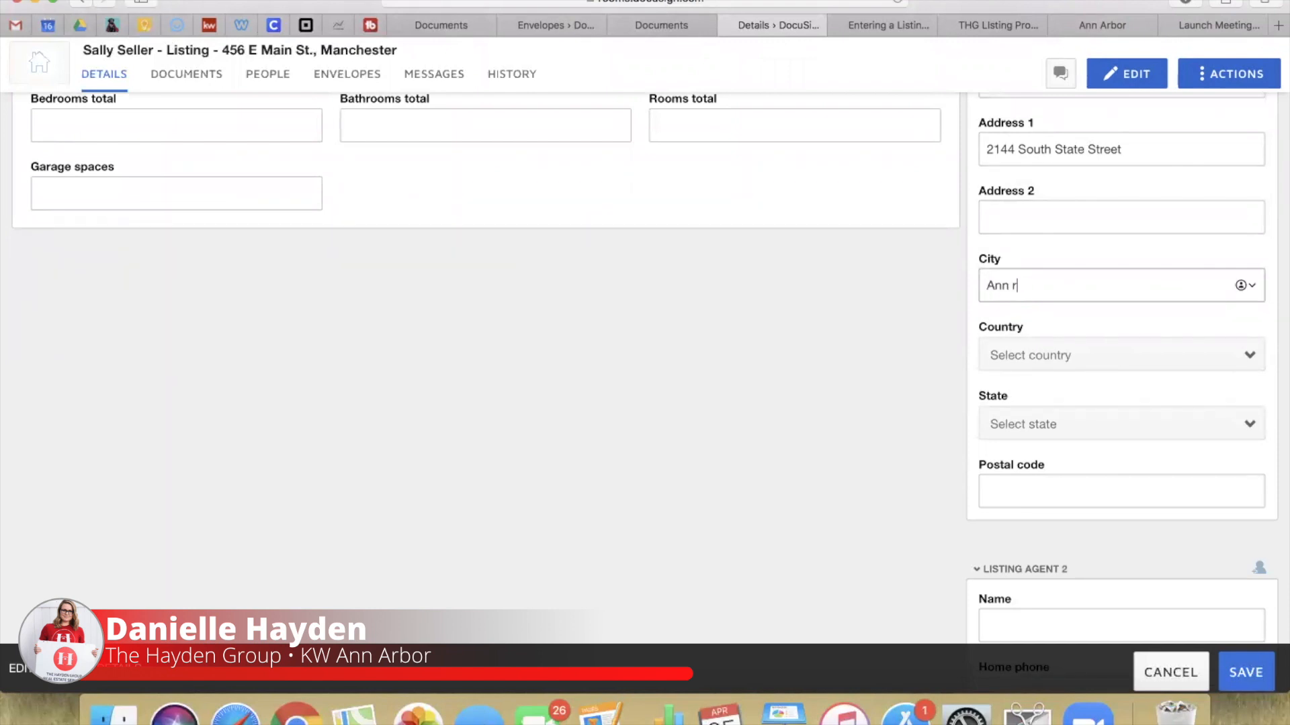
pyautogui.write('borbor')
pyautogui.click(1070, 361)
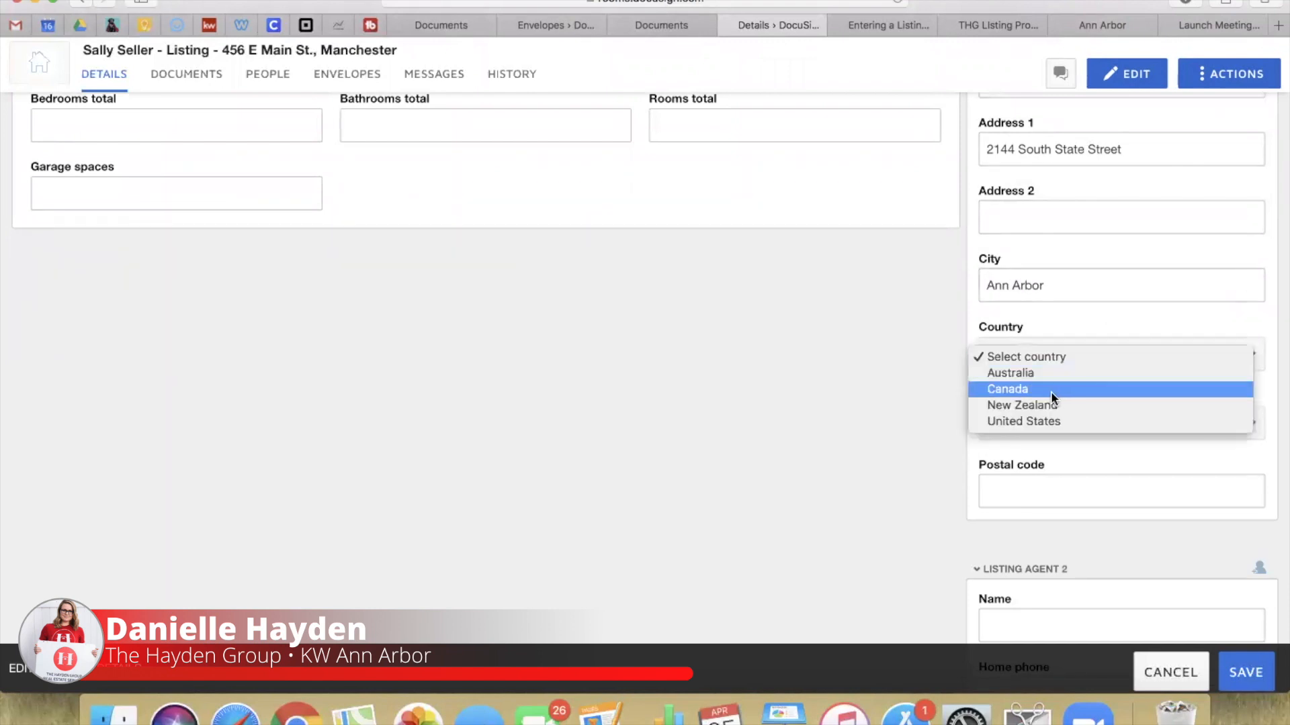
pyautogui.click(1023, 421)
pyautogui.click(1024, 425)
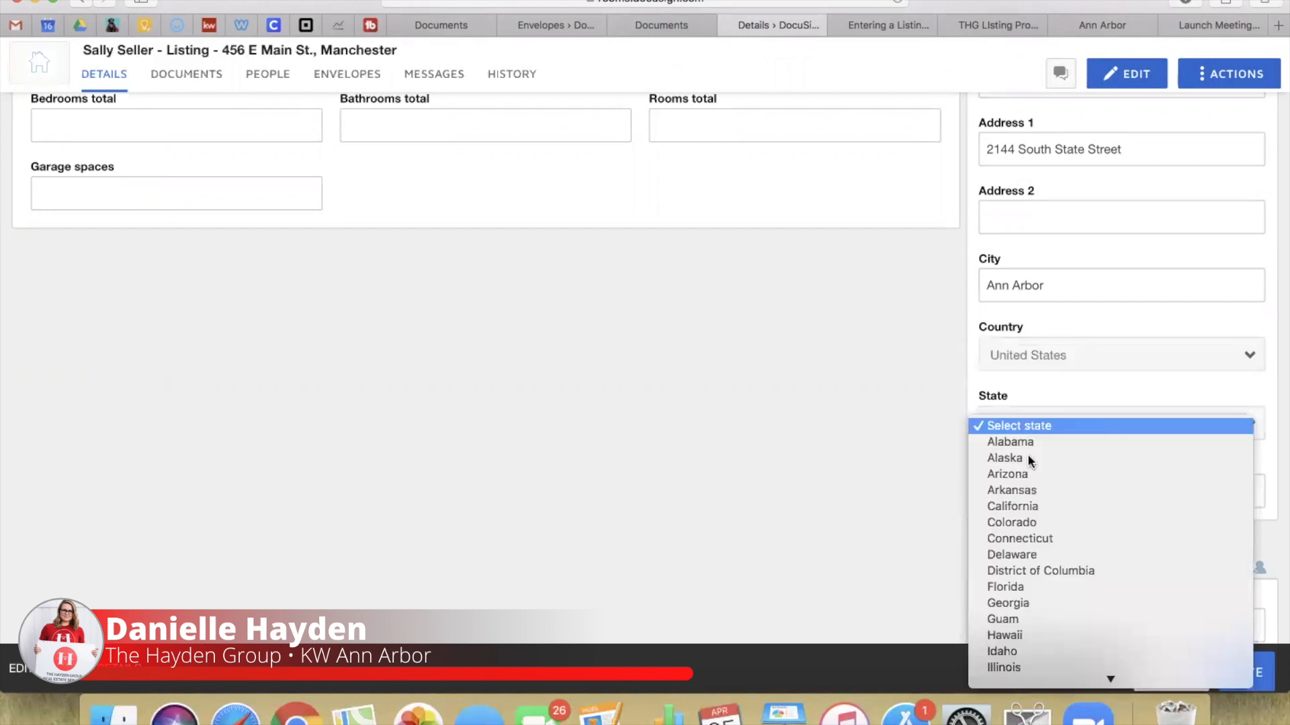
pyautogui.click(1024, 557)
pyautogui.click(1039, 494)
pyautogui.write('48104')
# Step: Save the updated room details
pyautogui.scroll(4, 898, 446)
pyautogui.scroll(-10, 897, 445)
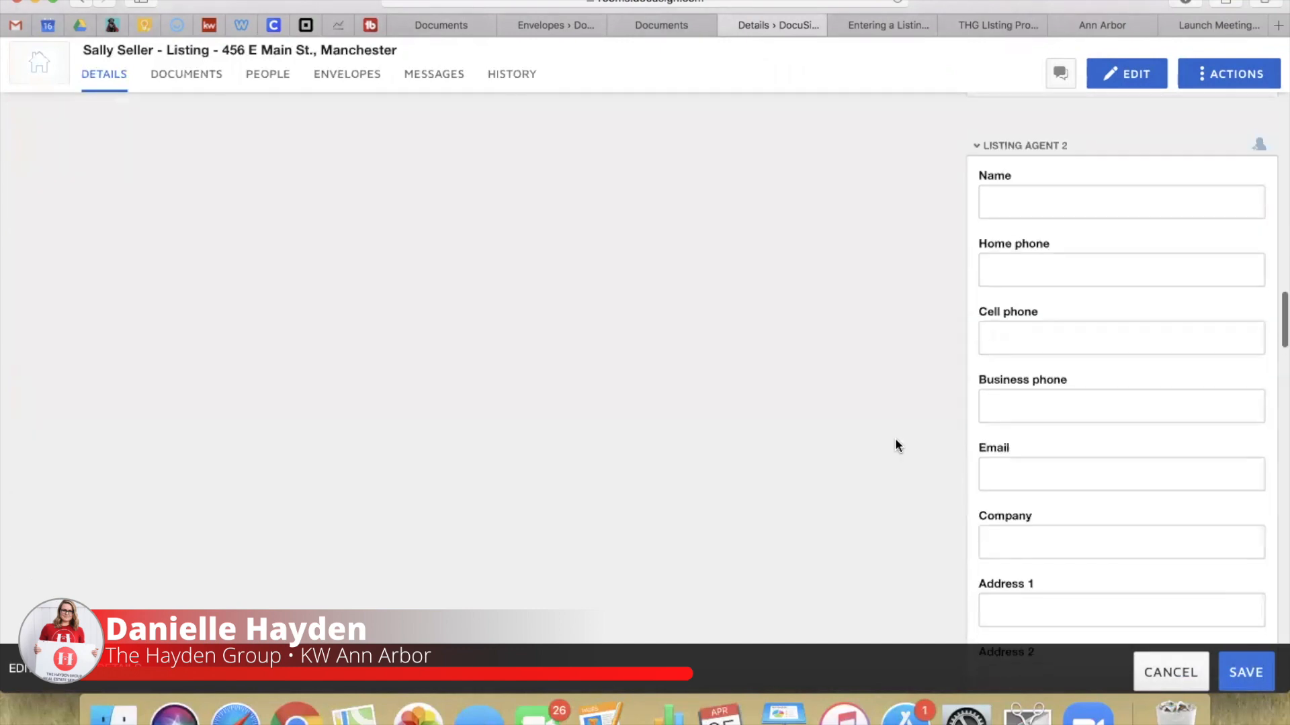
pyautogui.scroll(10, 874, 383)
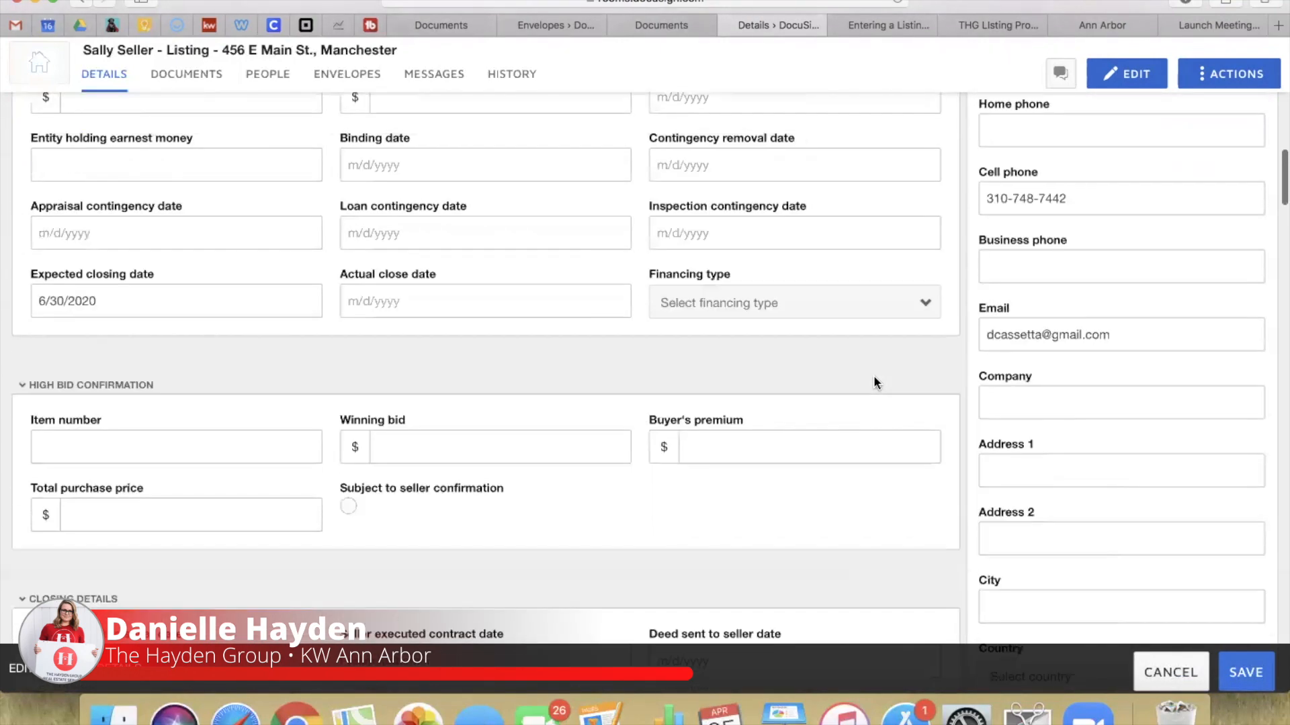
pyautogui.scroll(10, 874, 383)
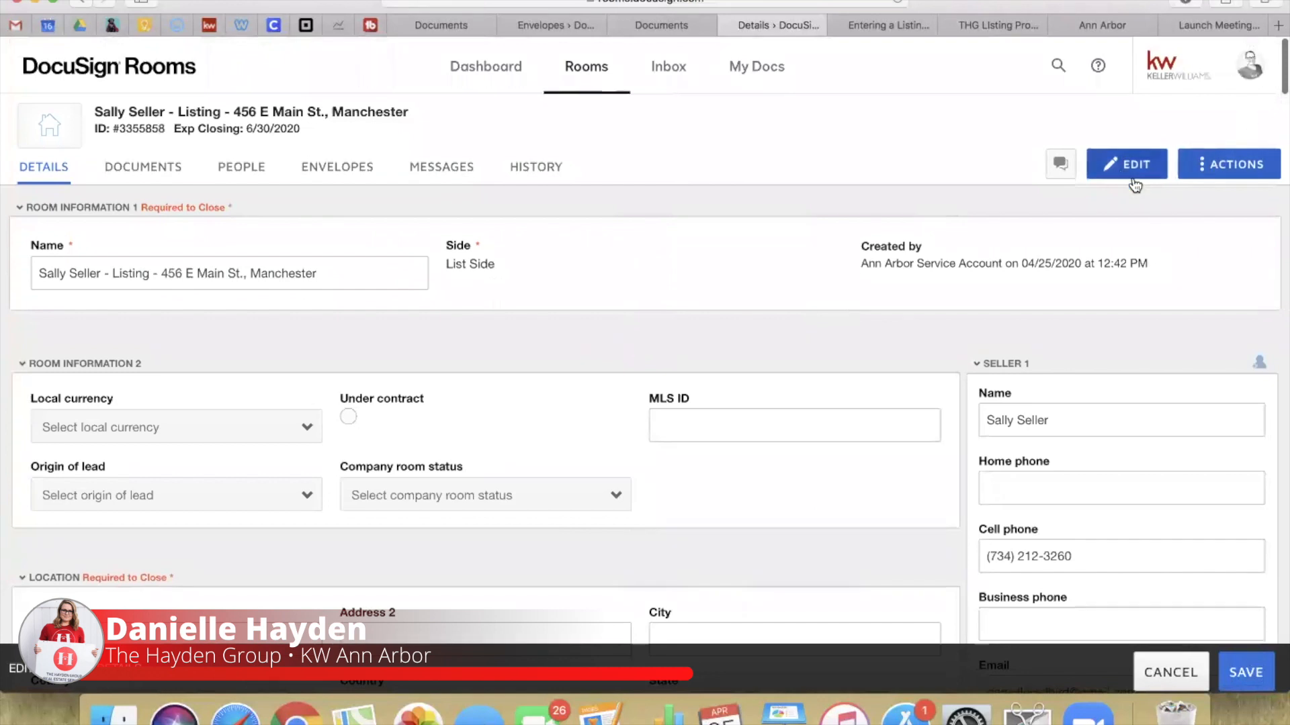
pyautogui.click(1255, 675)
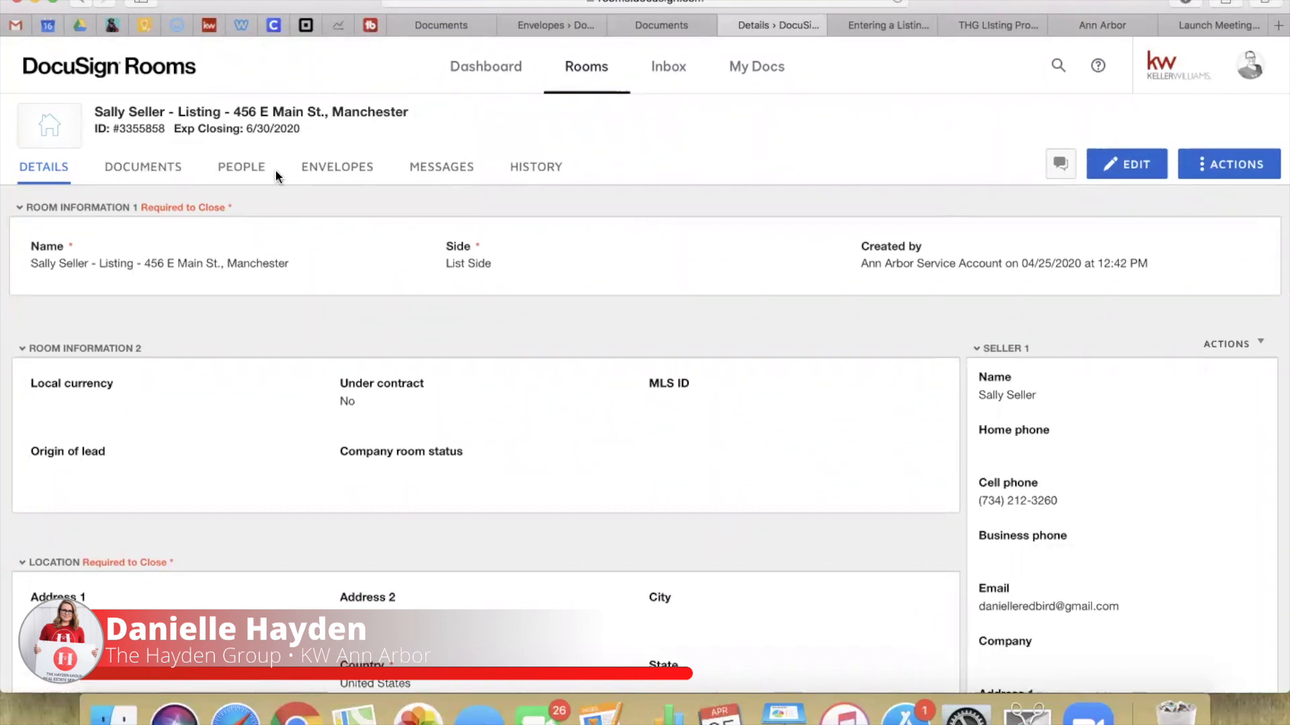
# Step: Go to the room's Envelopes section and create a new envelope
pyautogui.click(337, 169)
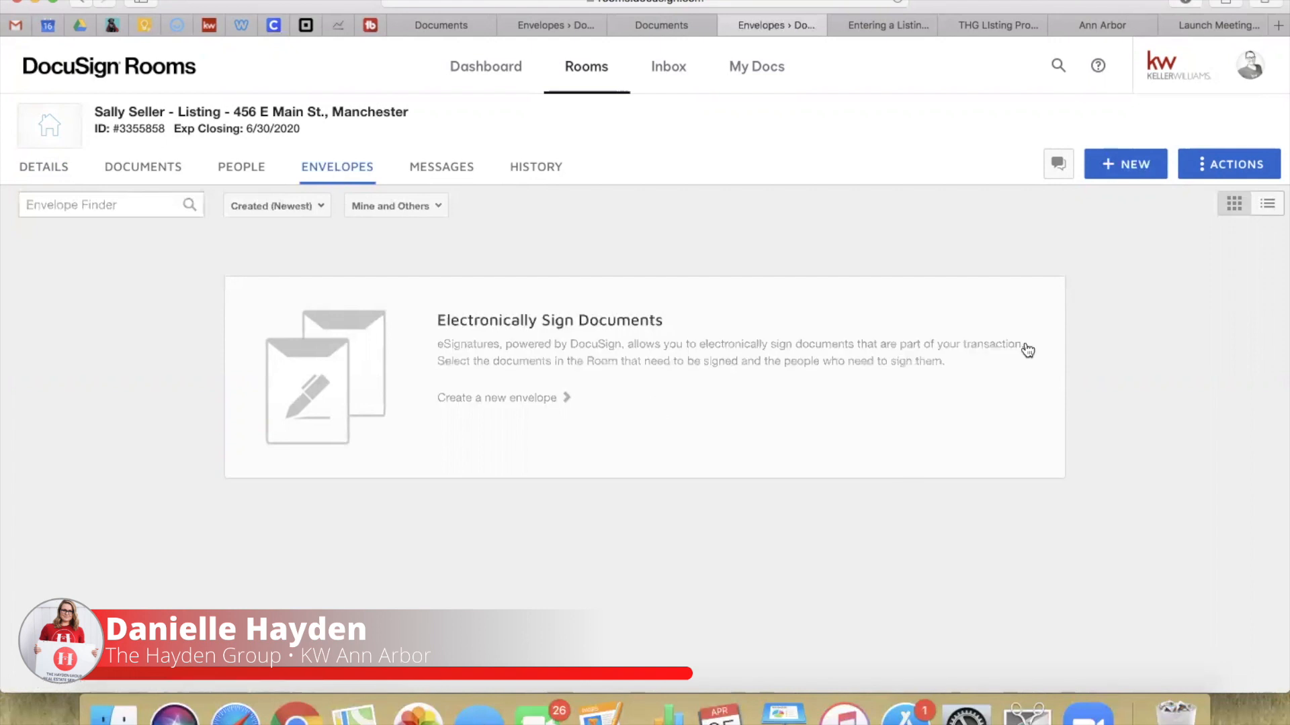
pyautogui.click(1128, 164)
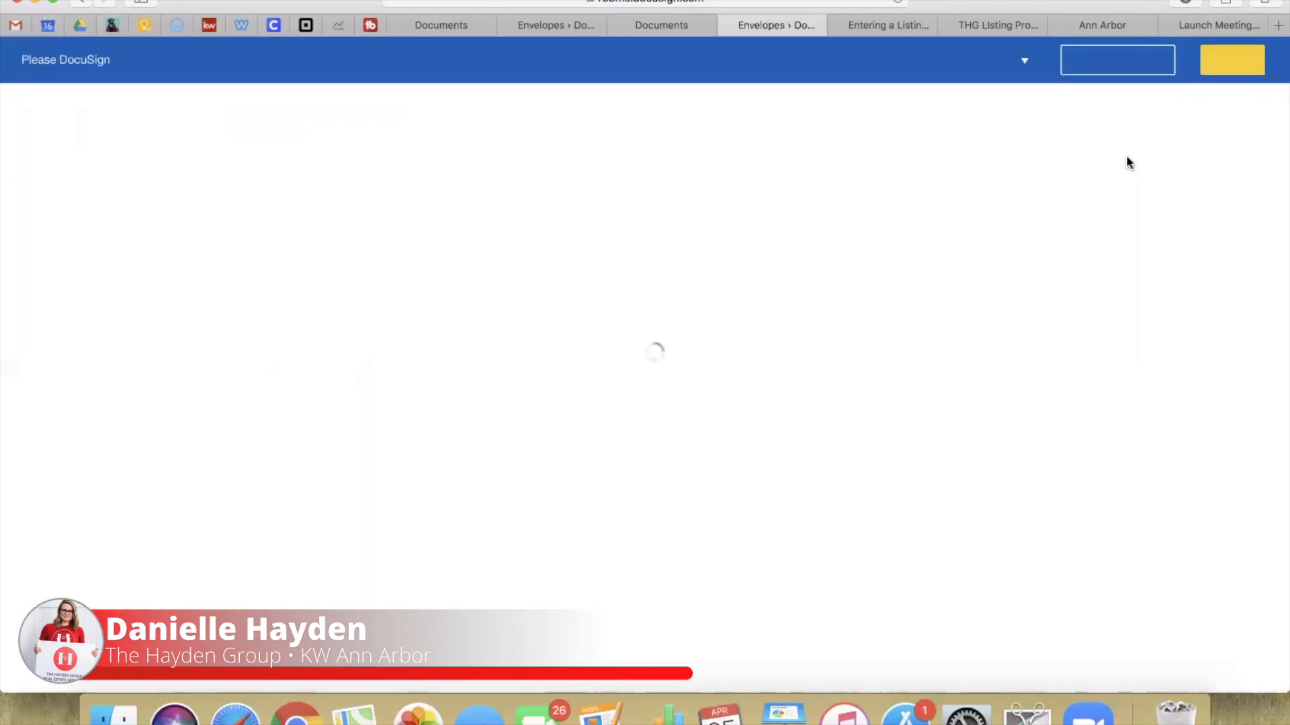
# Step: Rename the envelope to 'Listing Contrac'
pyautogui.moveTo(183, 225); pyautogui.dragTo(3, 216)
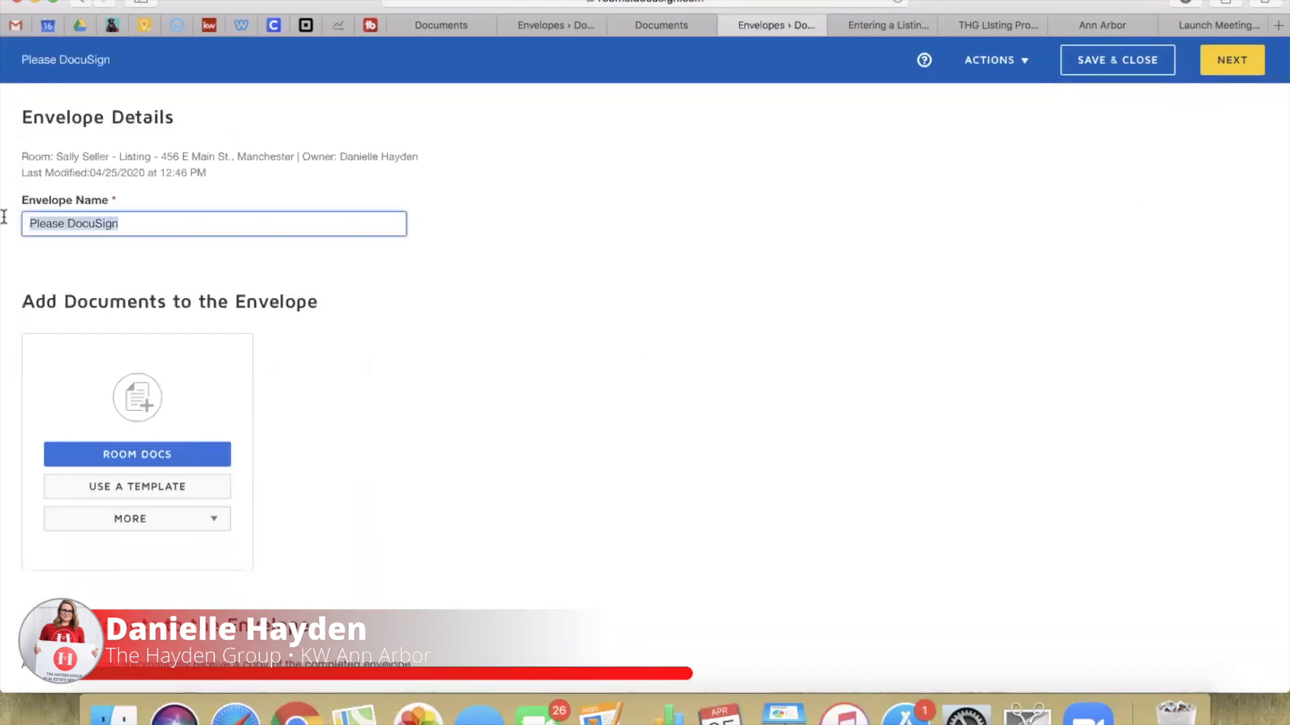
pyautogui.write('Listing Co')
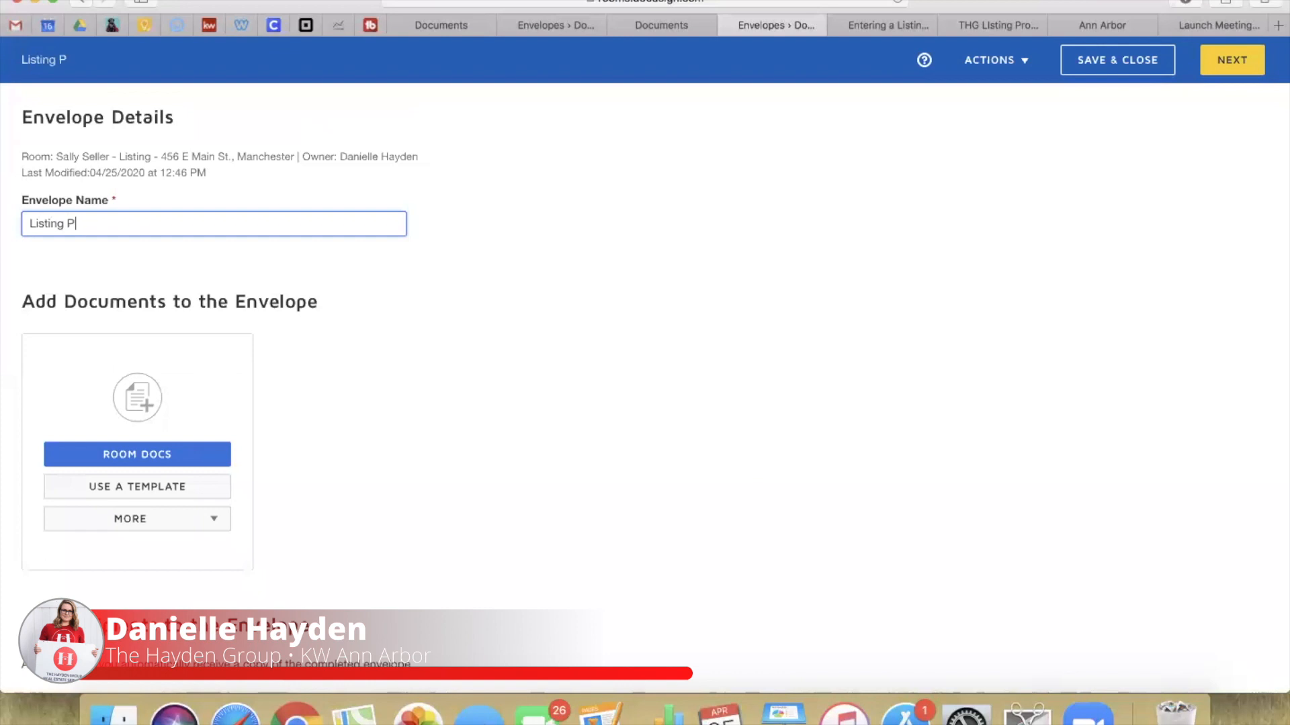
pyautogui.write('ntracts')
pyautogui.scroll(-3, 384, 434)
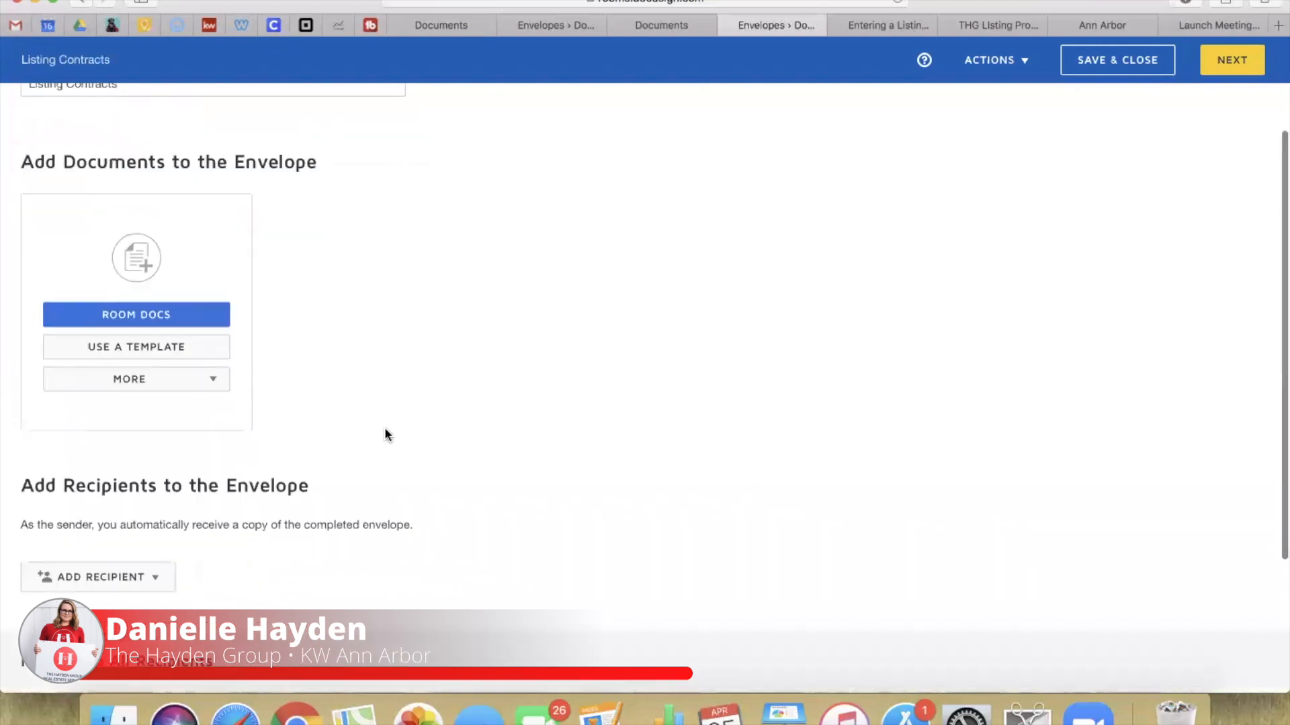
# Step: Open Use a Template and browse the templates Shared with Me
pyautogui.click(134, 349)
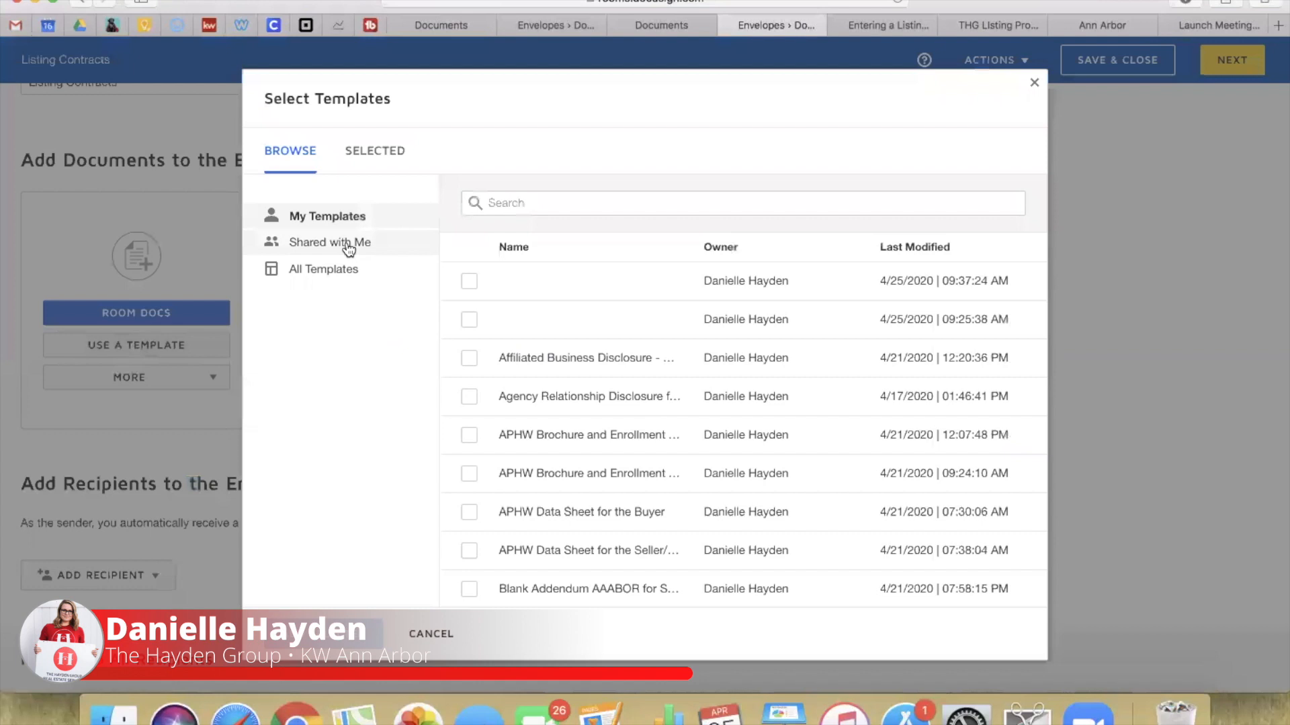
pyautogui.click(348, 246)
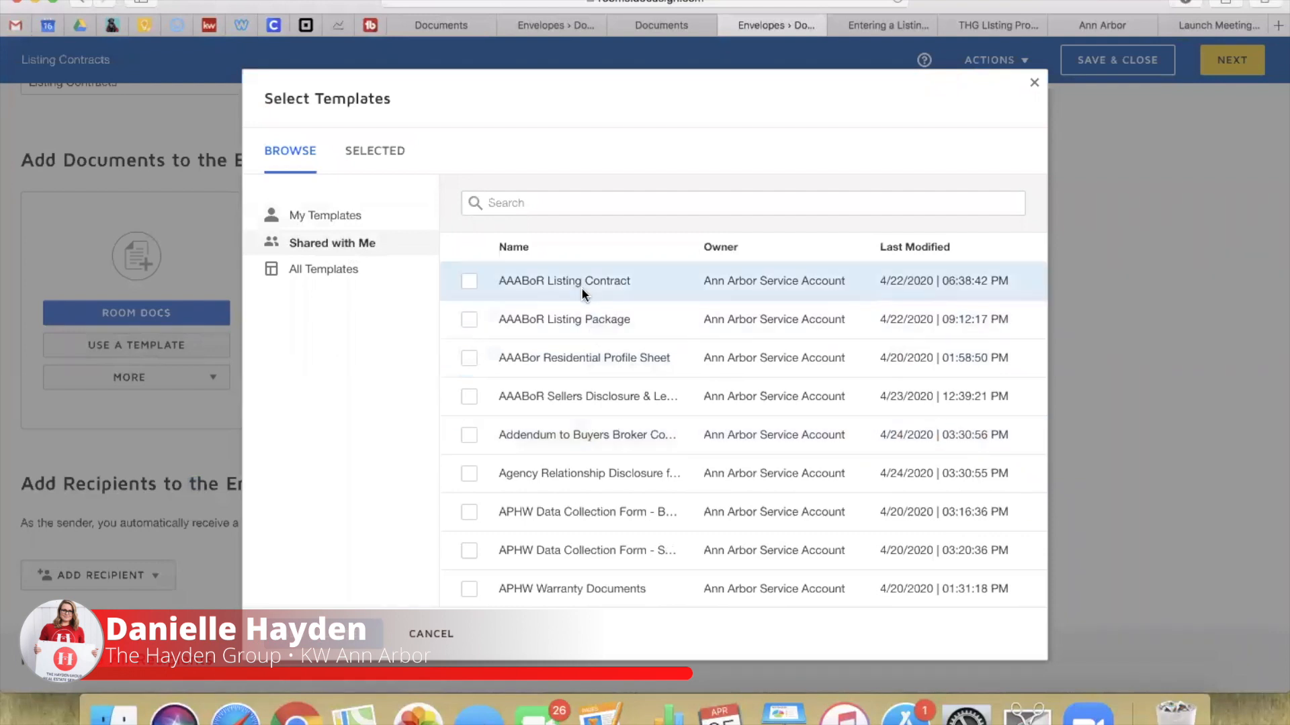
pyautogui.scroll(-3, 582, 453)
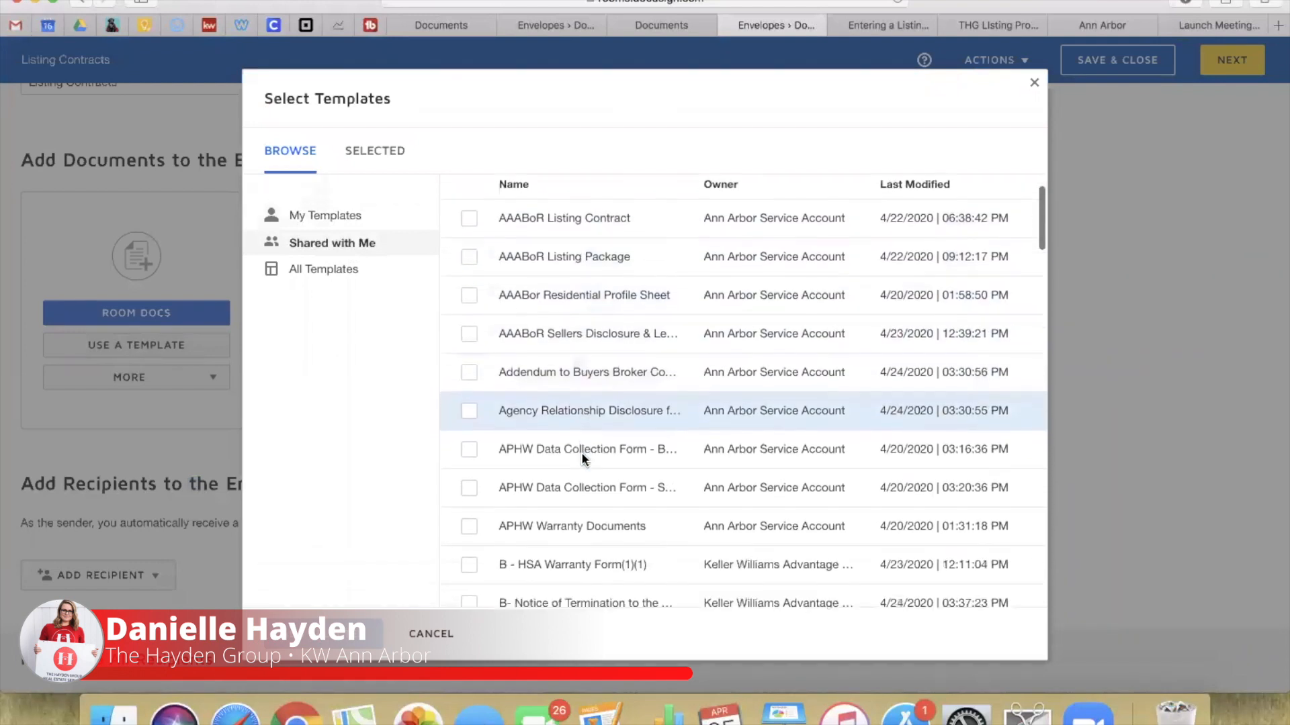
pyautogui.scroll(5, 582, 453)
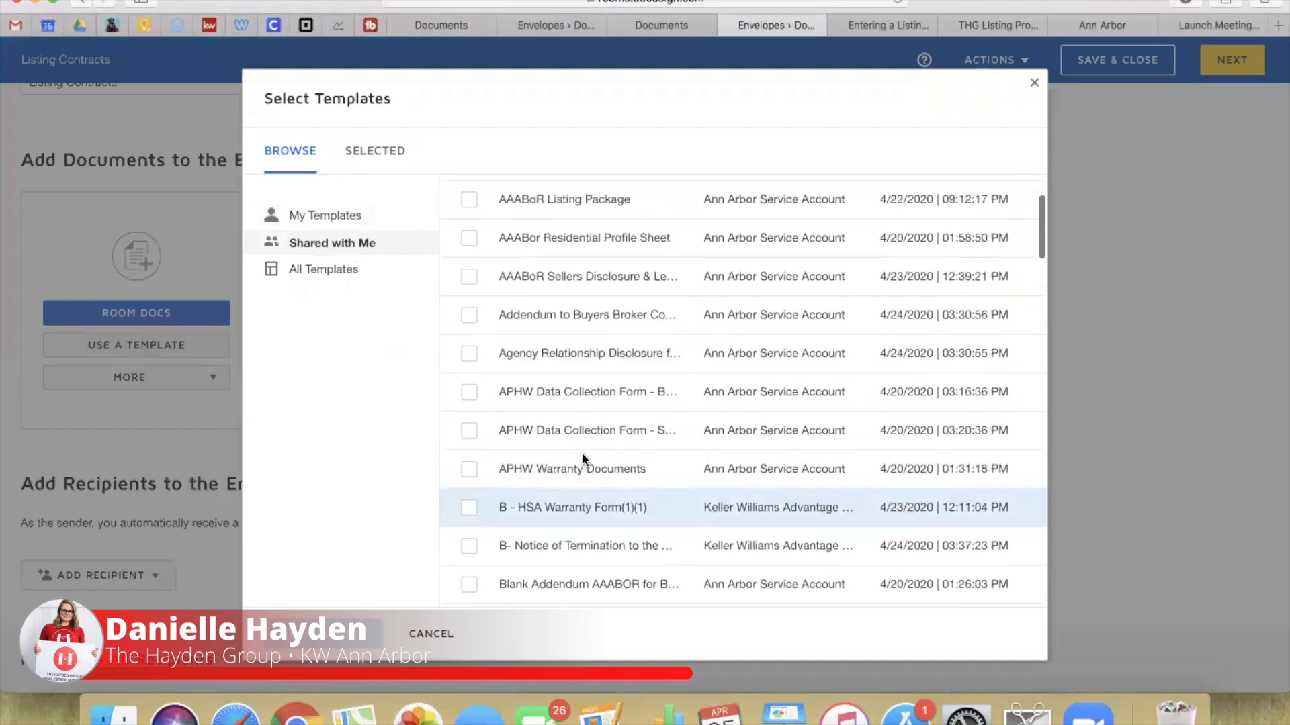
pyautogui.scroll(-15, 582, 453)
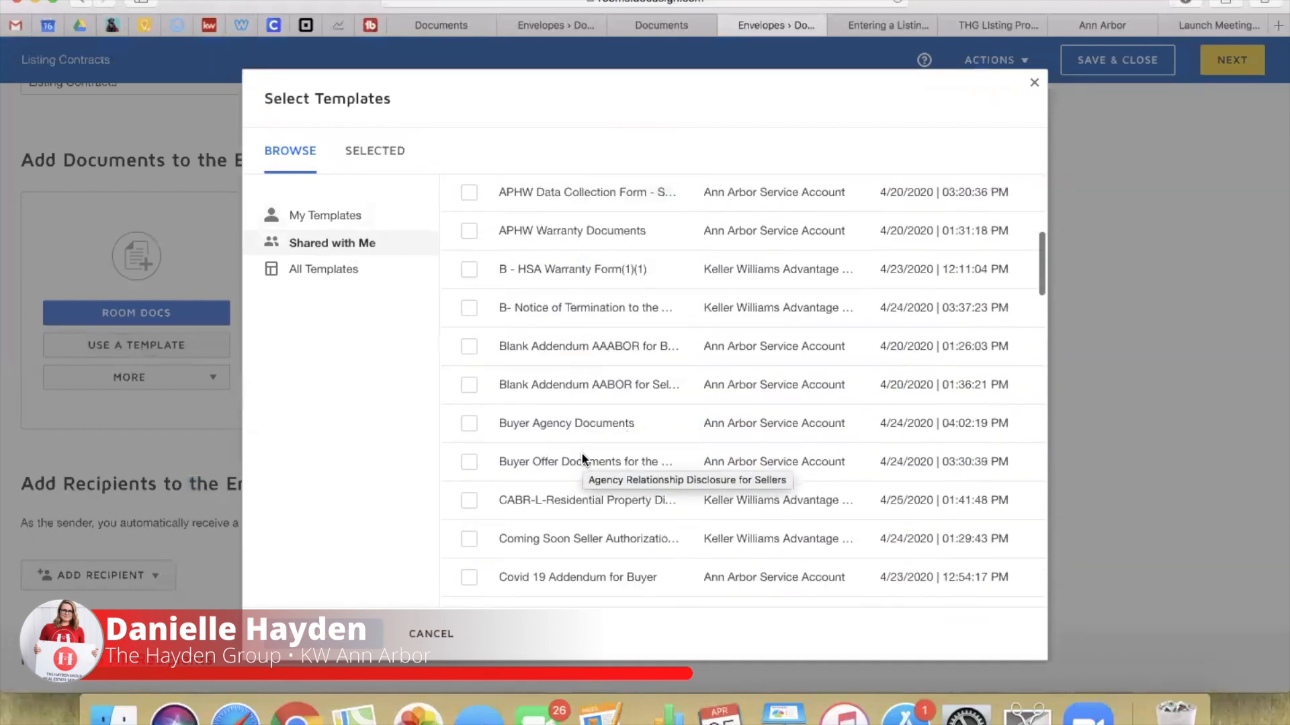
pyautogui.scroll(-15, 581, 453)
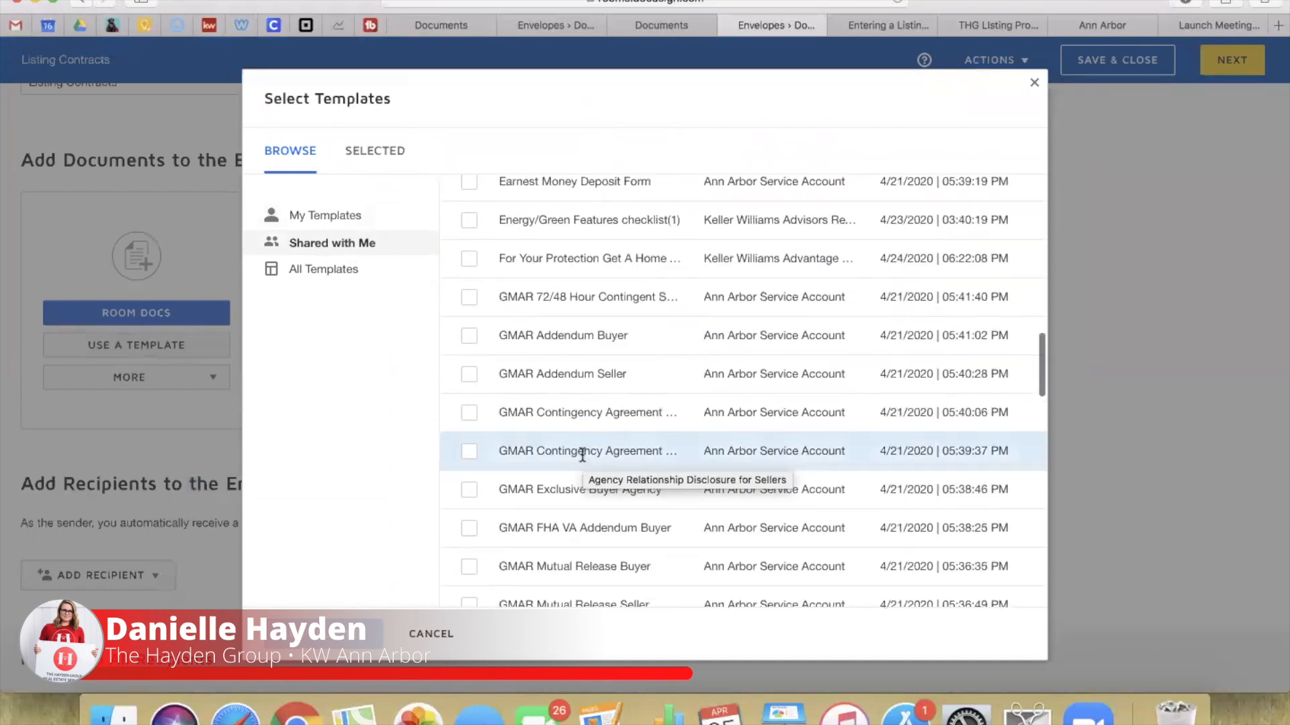
pyautogui.scroll(-7, 582, 455)
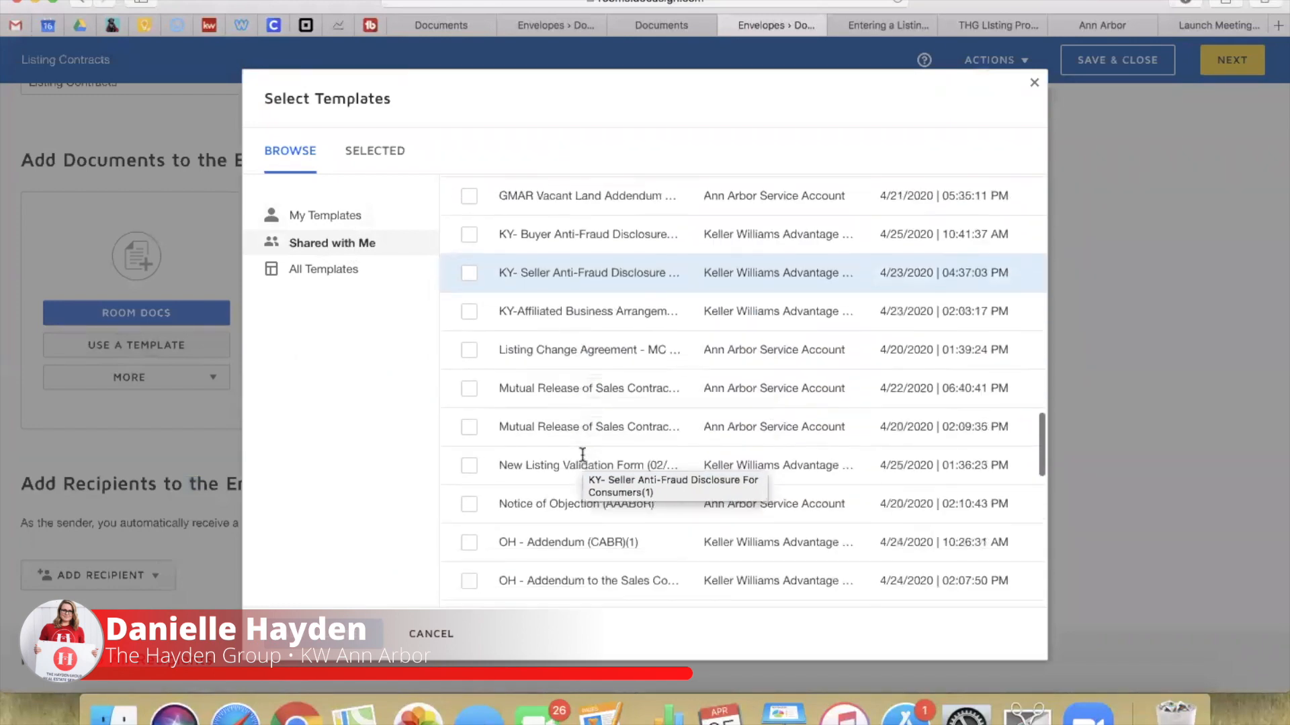
pyautogui.scroll(-10, 582, 457)
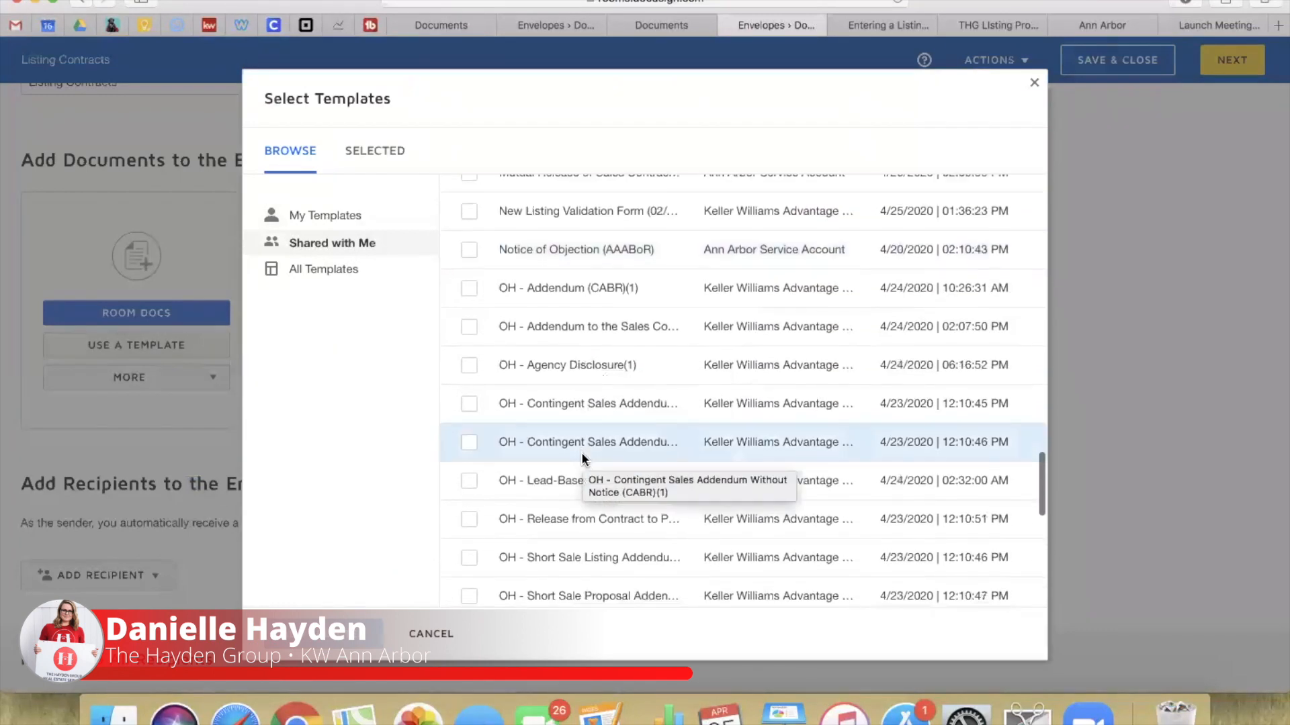
pyautogui.scroll(-9, 581, 454)
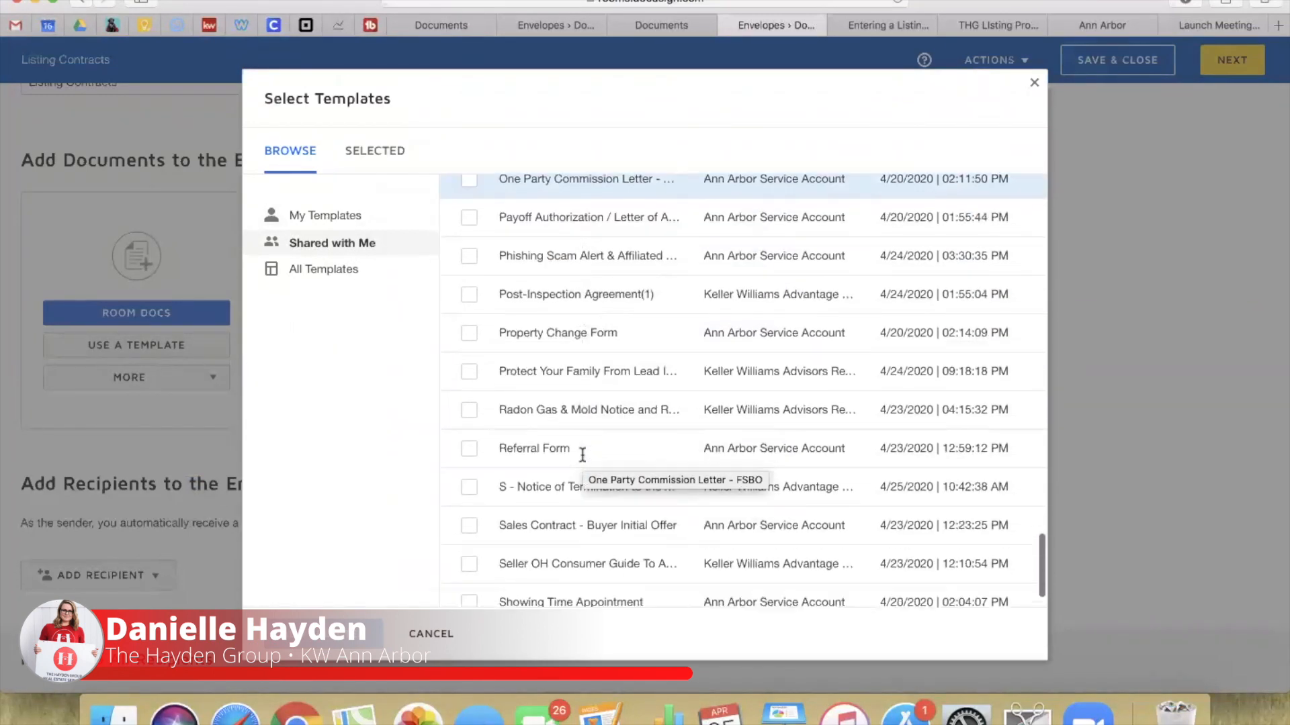
pyautogui.scroll(20, 582, 455)
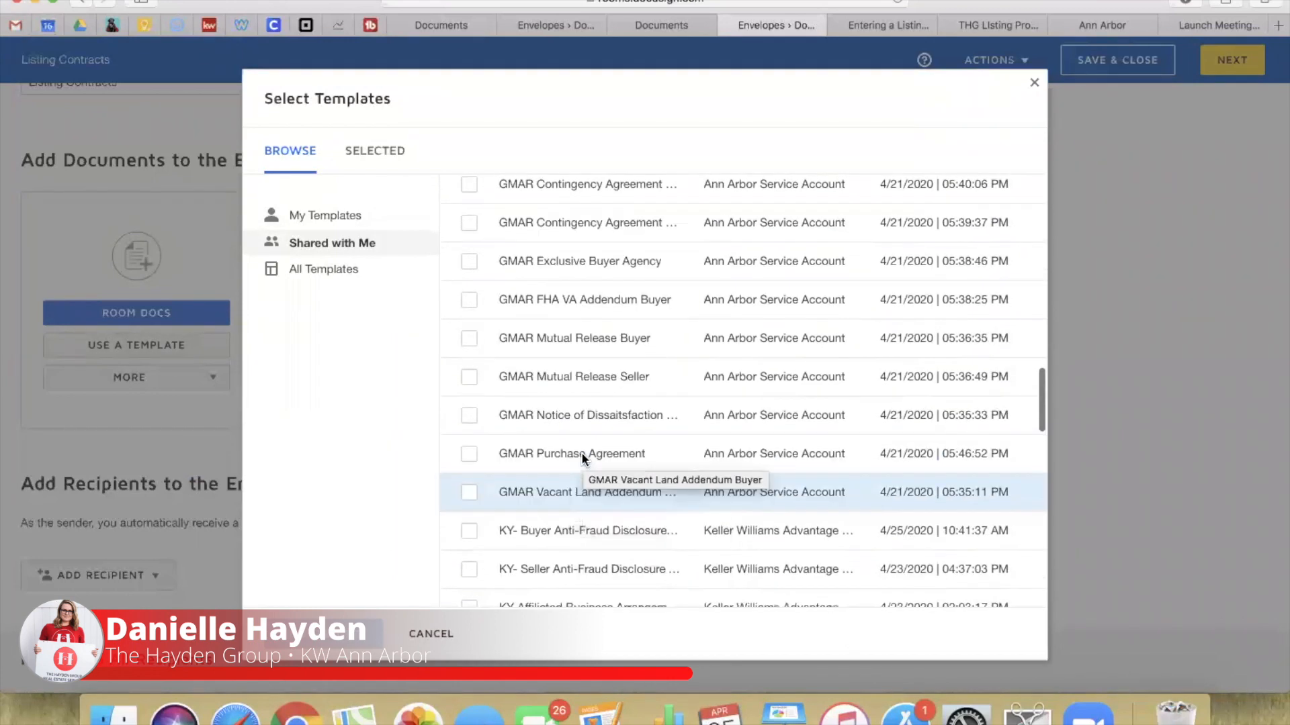
pyautogui.scroll(9, 582, 455)
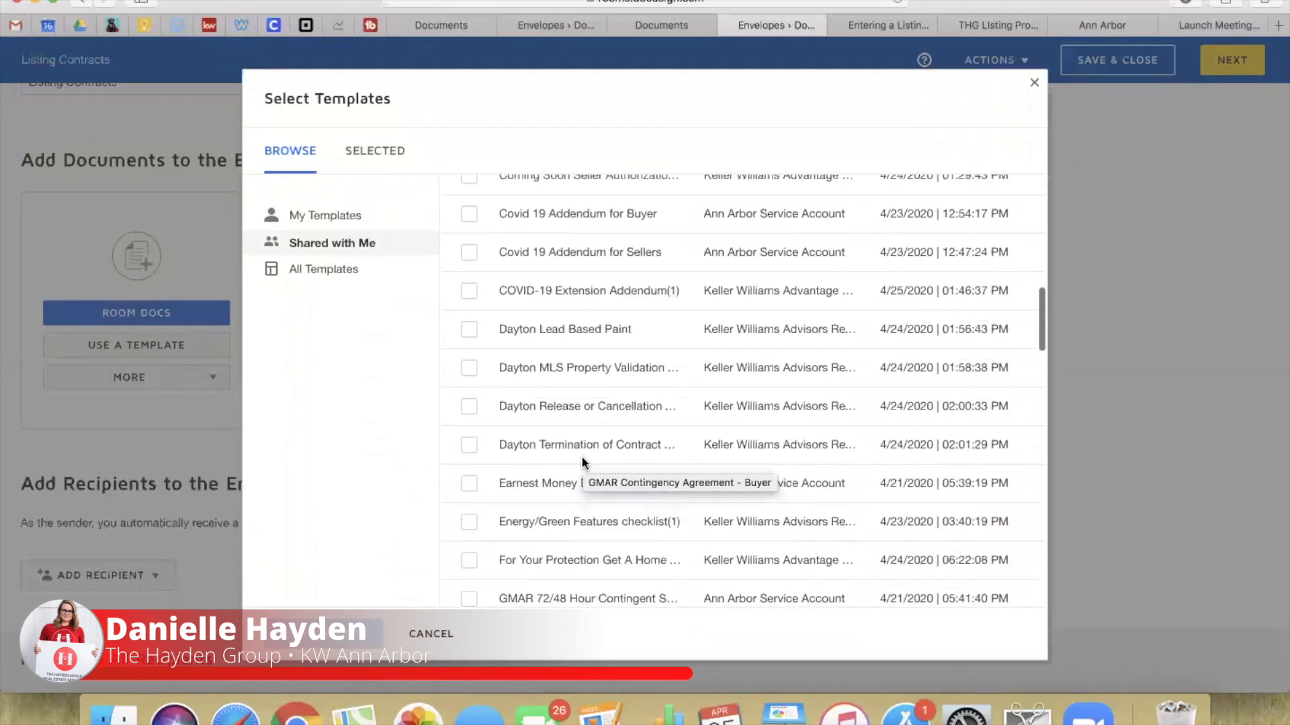
pyautogui.scroll(15, 582, 456)
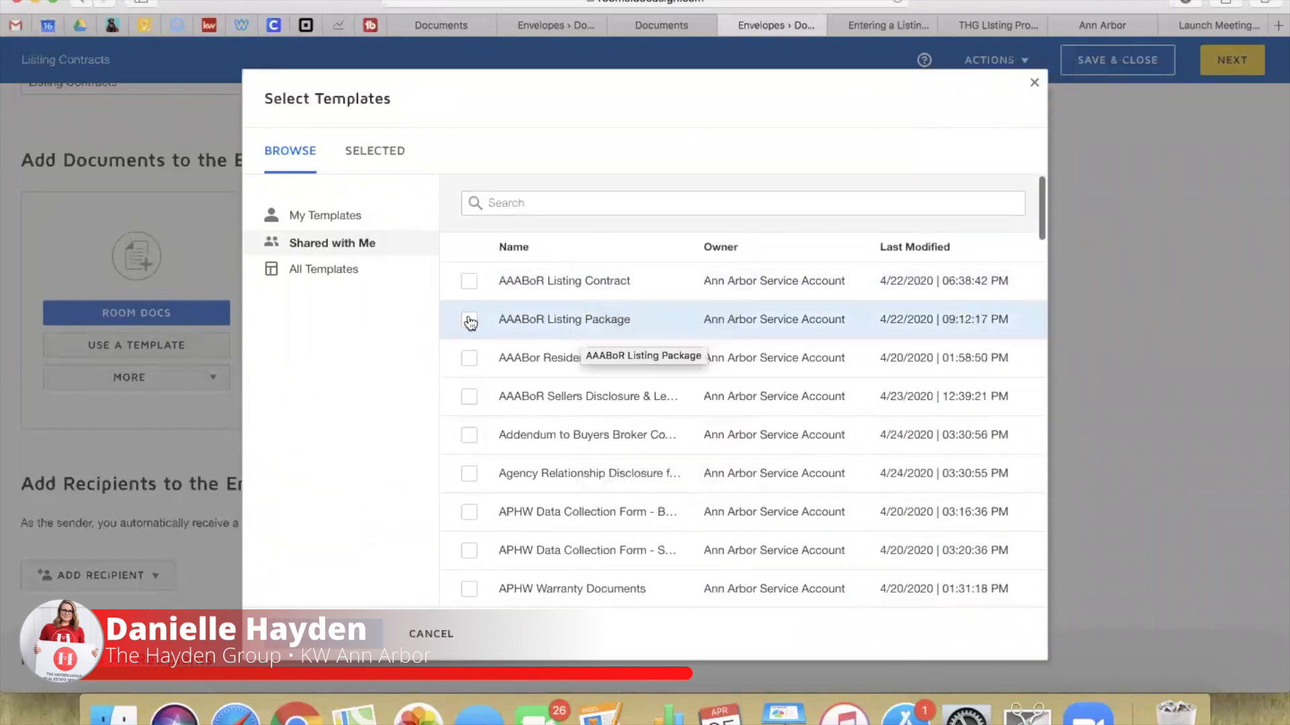
# Step: Add the AAABoR Listing Package template and scroll through its added documents
pyautogui.click(468, 322)
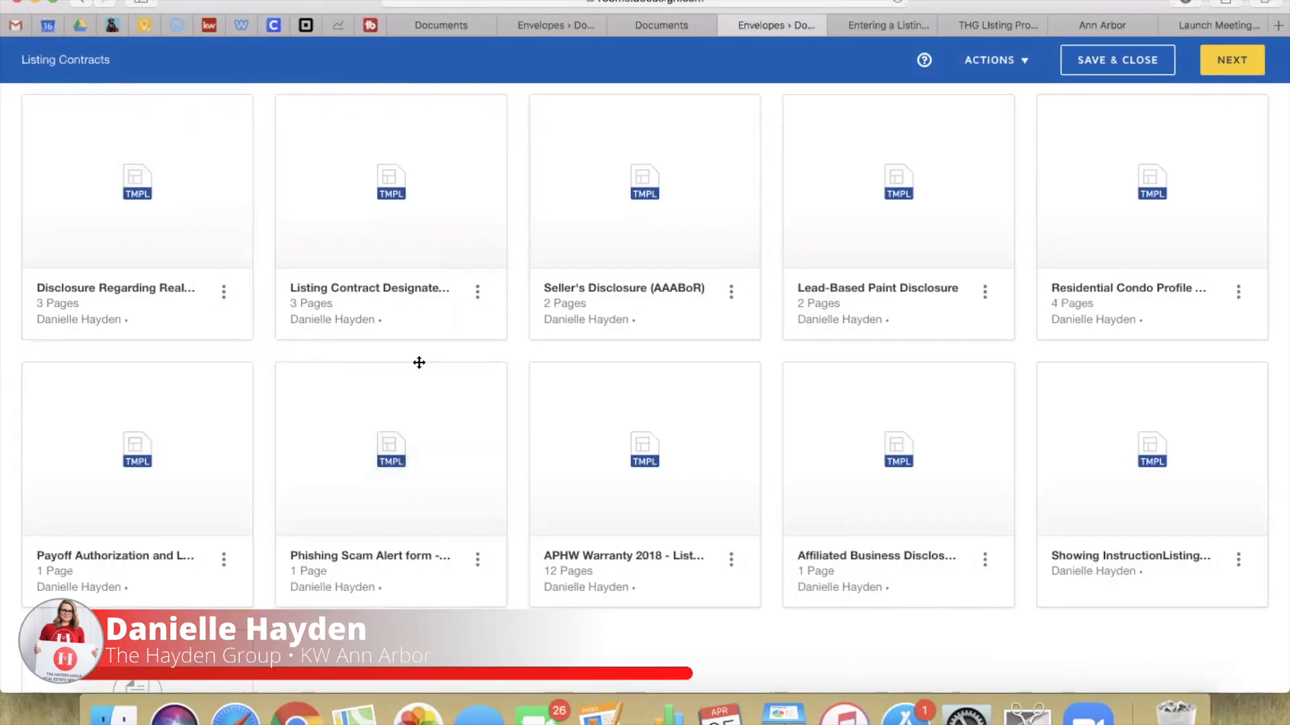
pyautogui.scroll(-2, 742, 222)
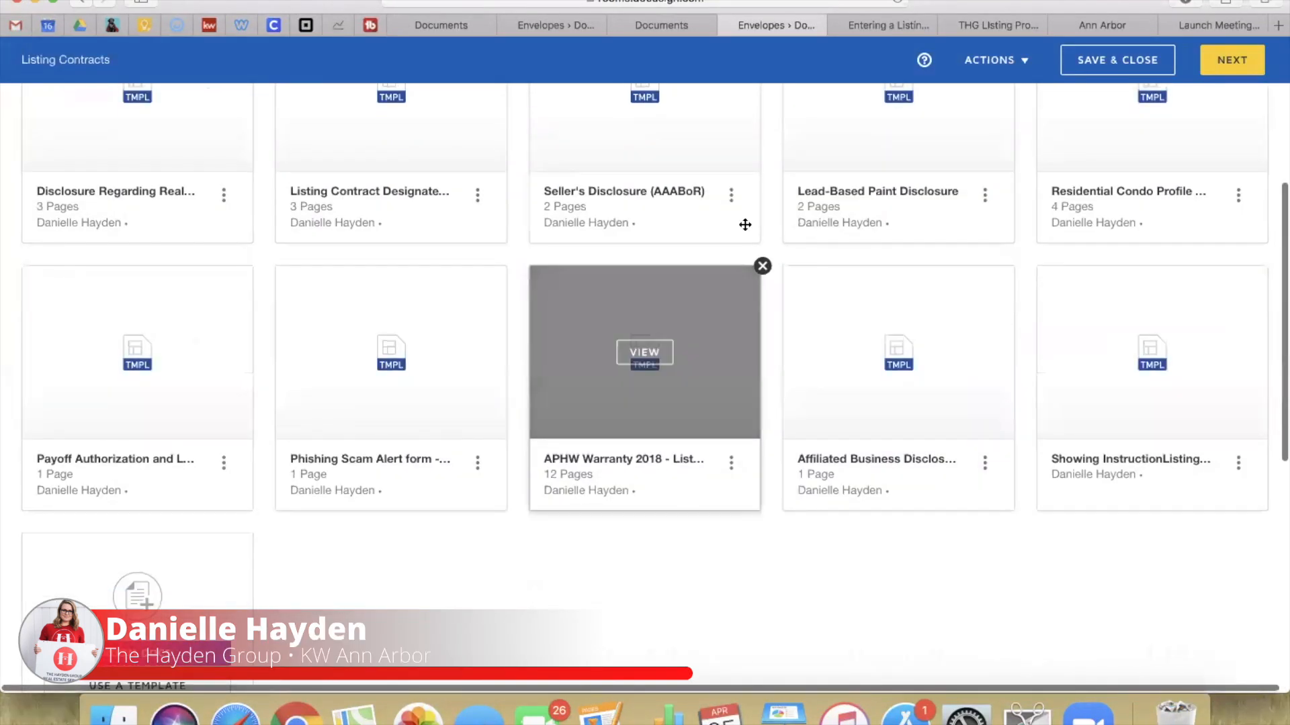
pyautogui.scroll(-5, 716, 614)
# Step: From the pre-tagged roles, assign recipients to Listing Agent, Seller One and Seller Two
pyautogui.scroll(-4, 717, 614)
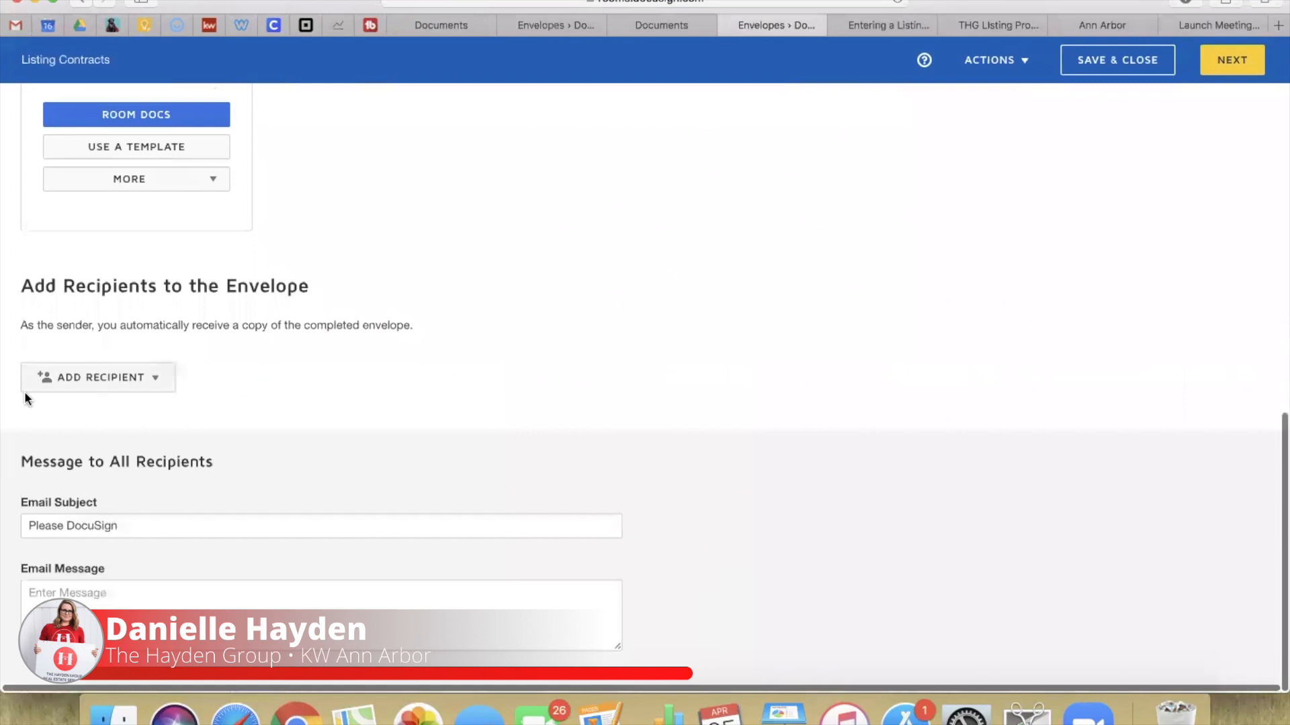
pyautogui.click(99, 381)
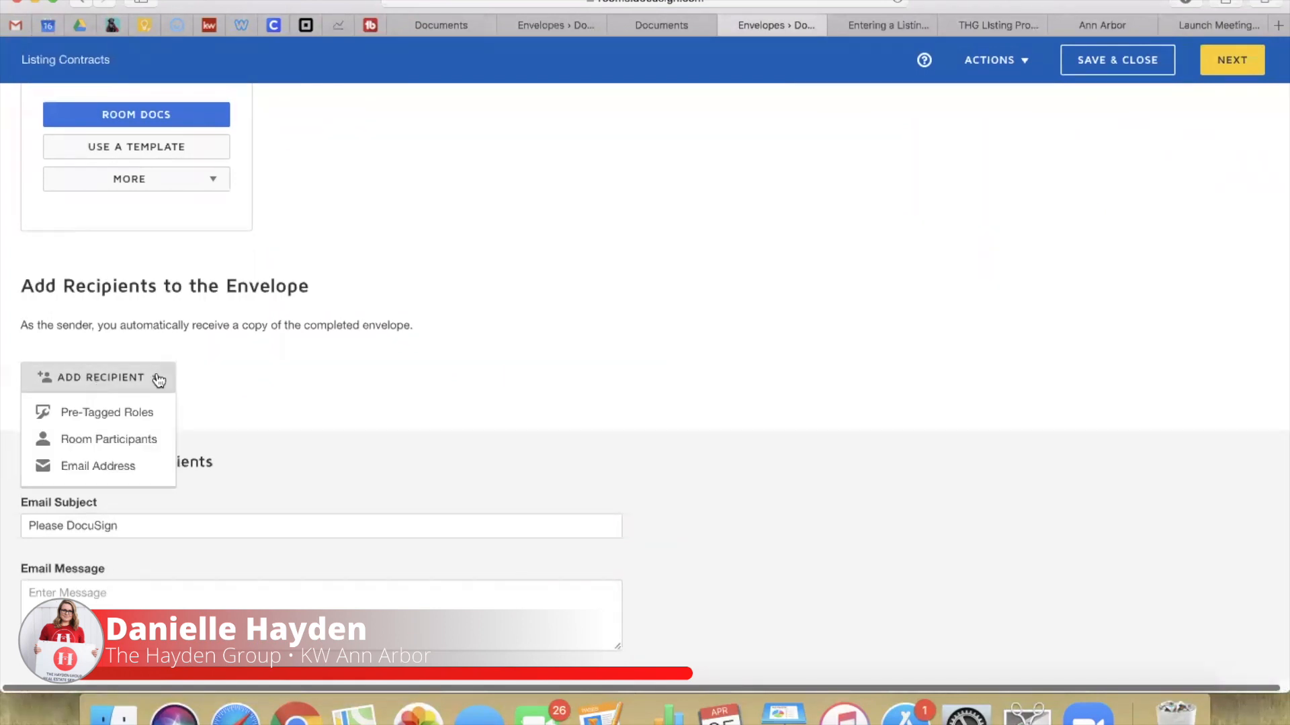
pyautogui.click(126, 412)
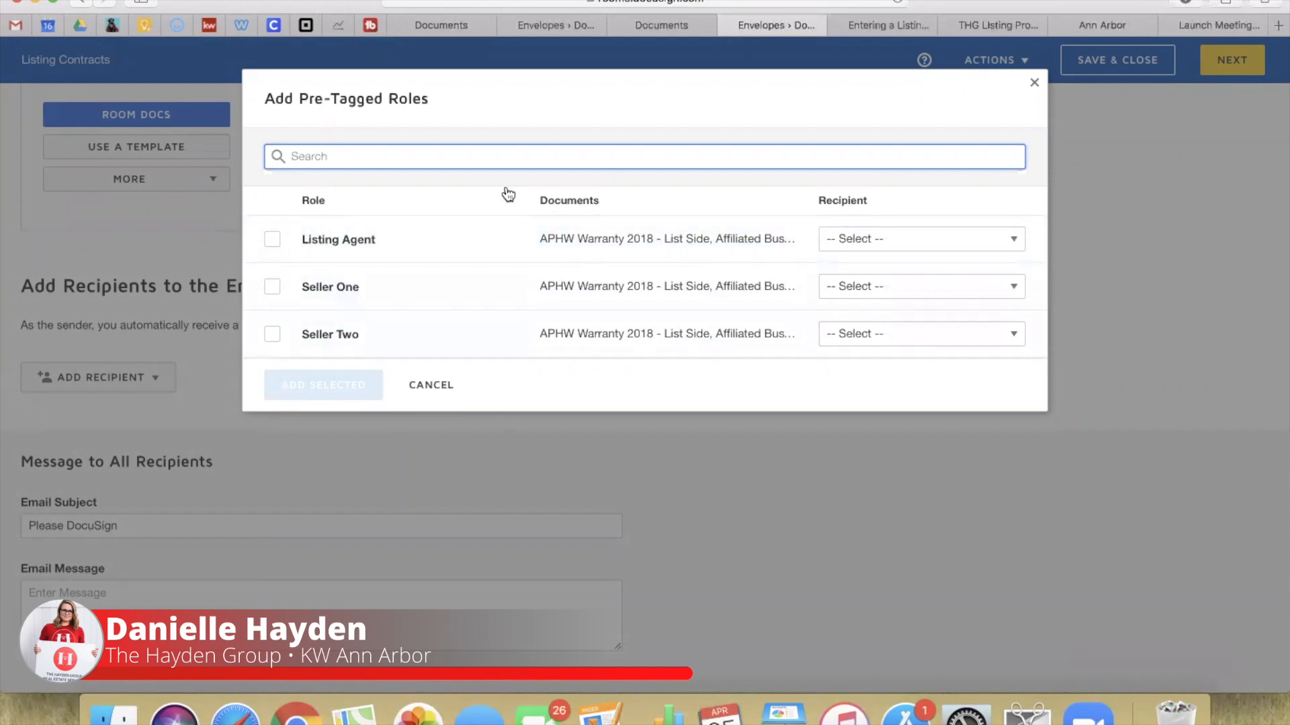
pyautogui.click(856, 246)
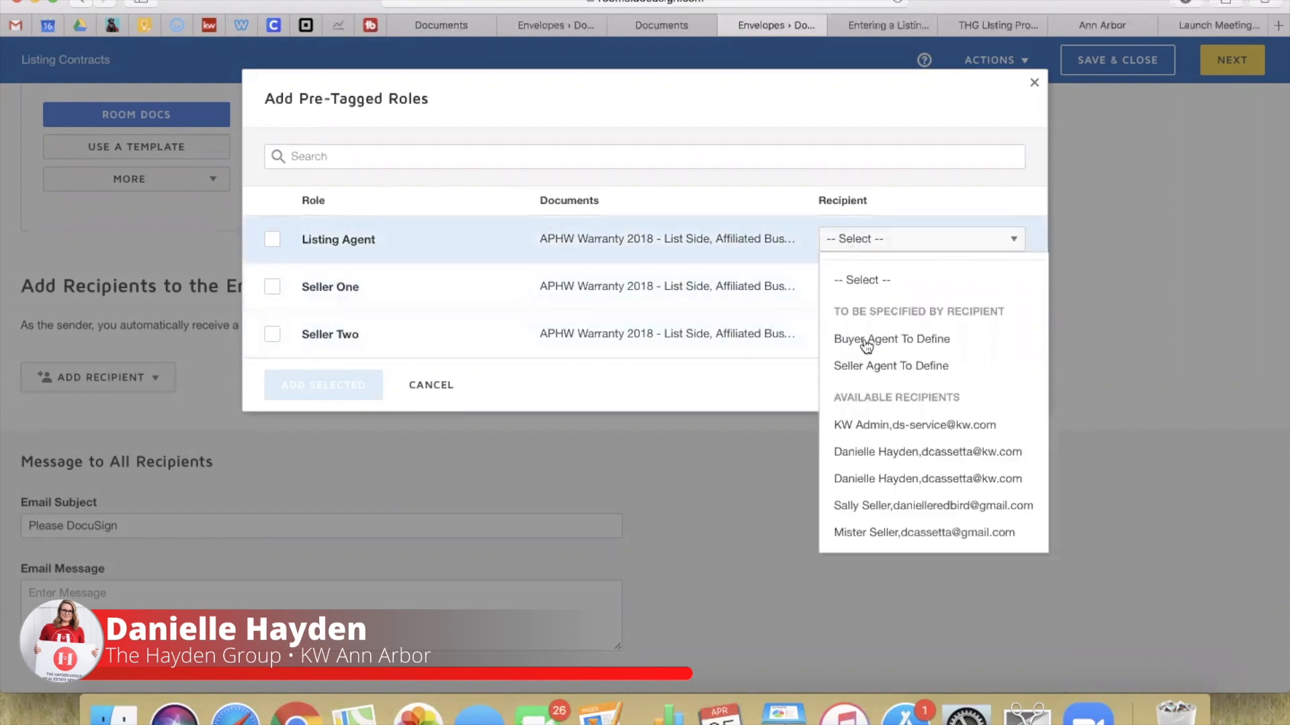
pyautogui.click(872, 452)
pyautogui.click(874, 294)
pyautogui.click(878, 555)
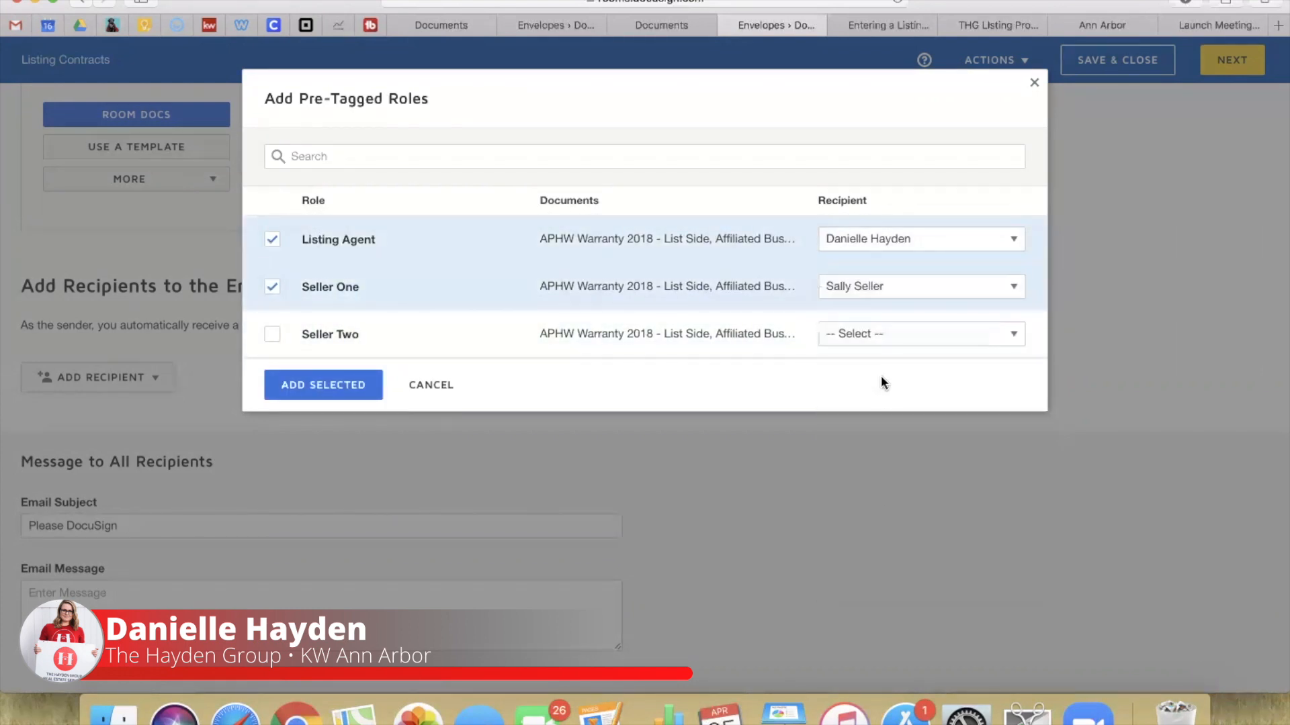
pyautogui.click(880, 336)
pyautogui.click(887, 620)
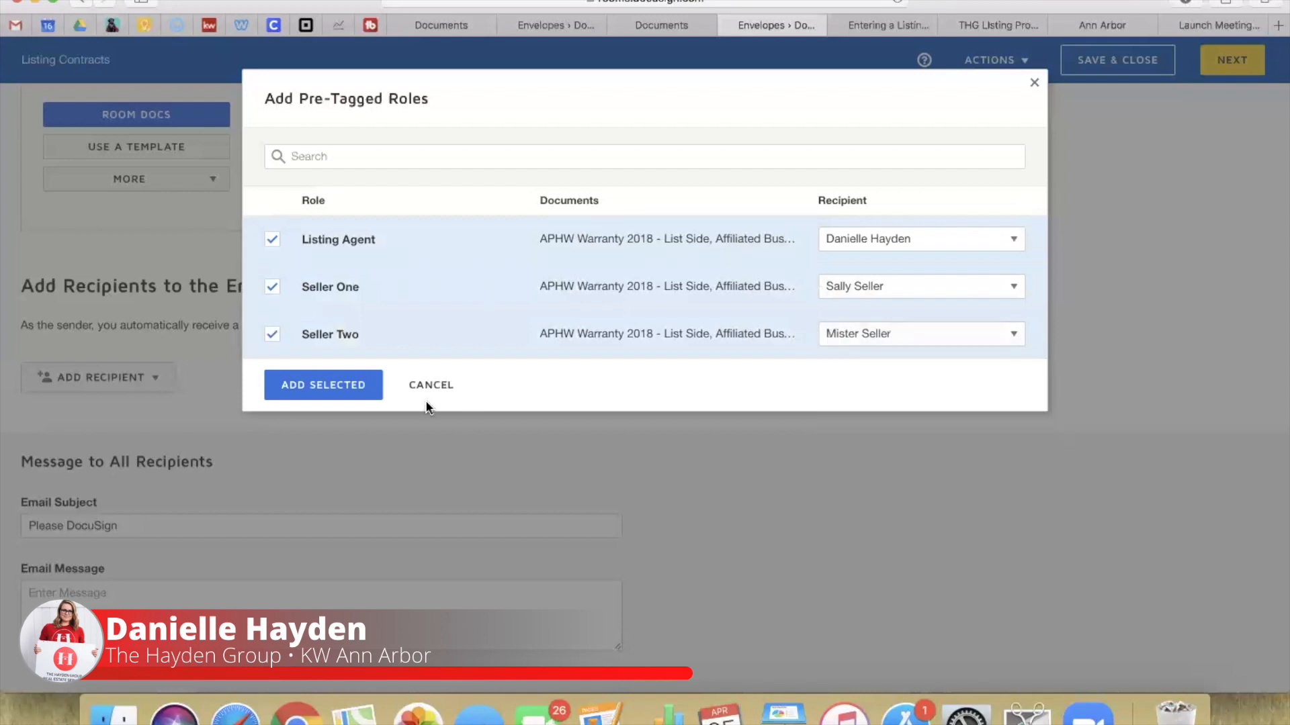
# Step: Add the three assigned roles as recipients and set Seller One's routing order to 2
pyautogui.click(339, 387)
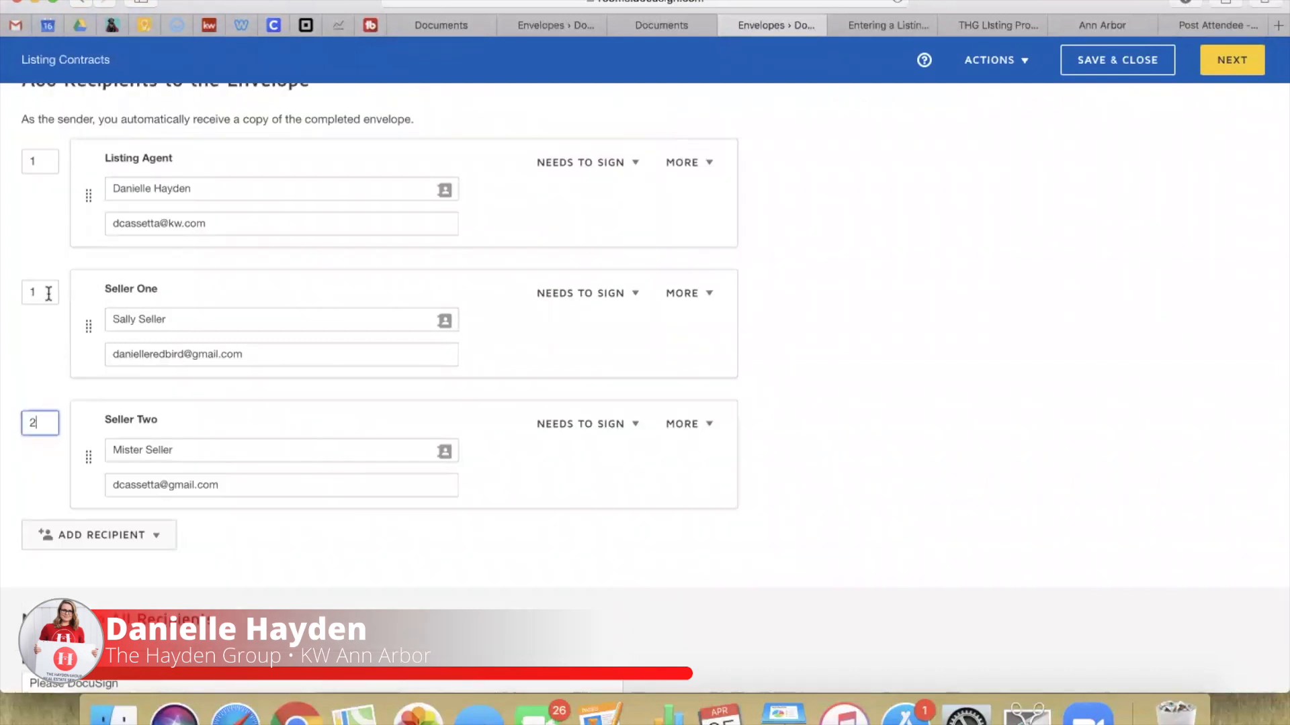
pyautogui.doubleClick(48, 294)
pyautogui.write('2')
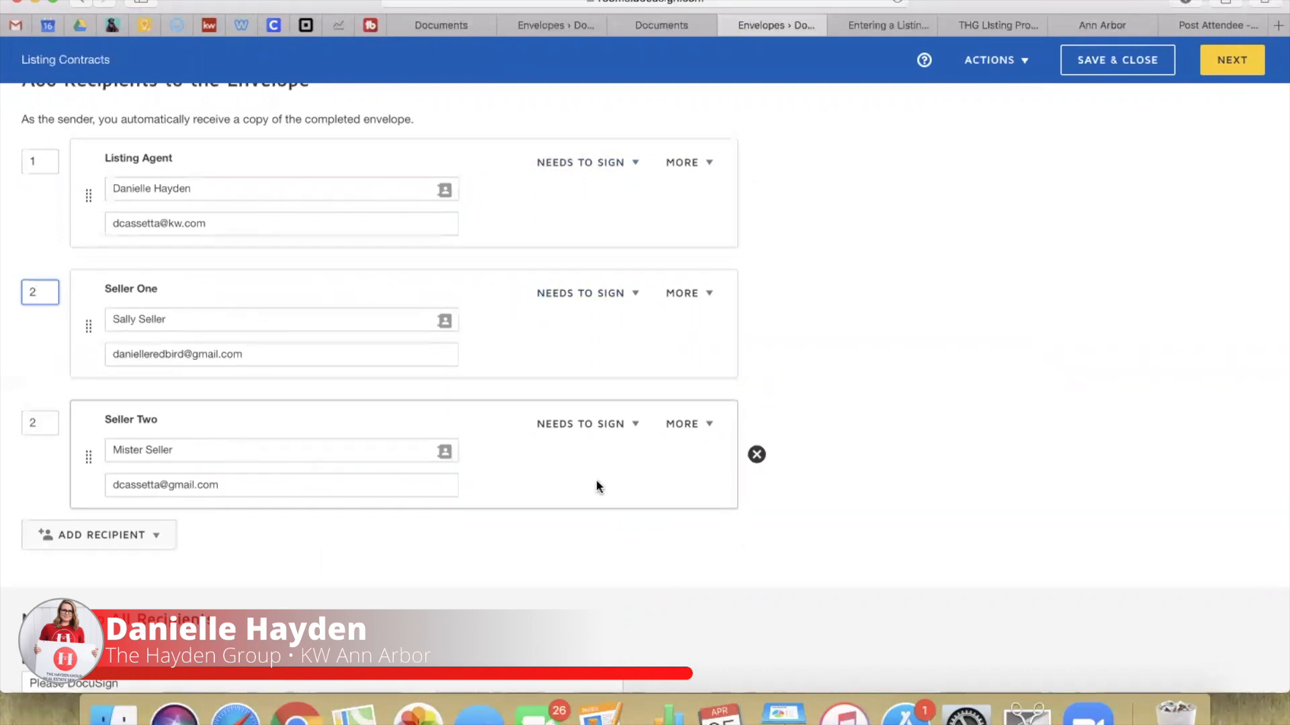
# Step: Add a new recipient at routing order 3, choosing the matching contact by full name
pyautogui.click(62, 538)
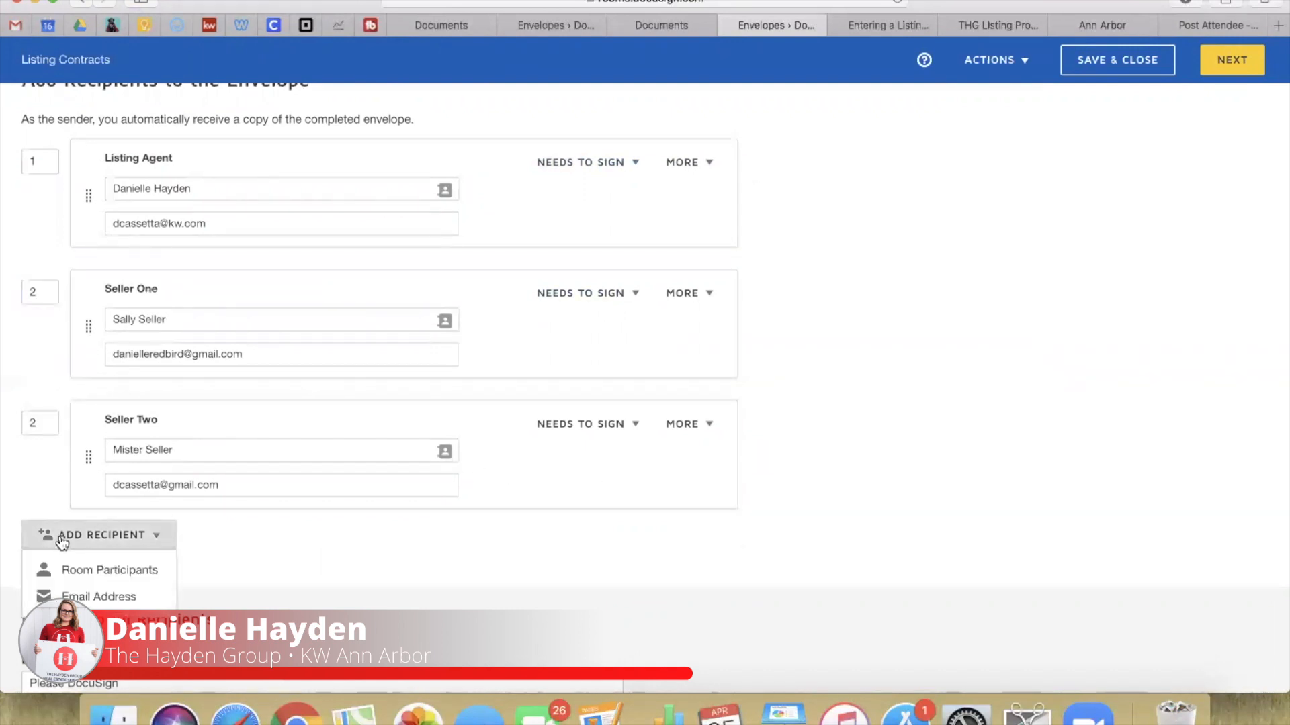
pyautogui.click(80, 595)
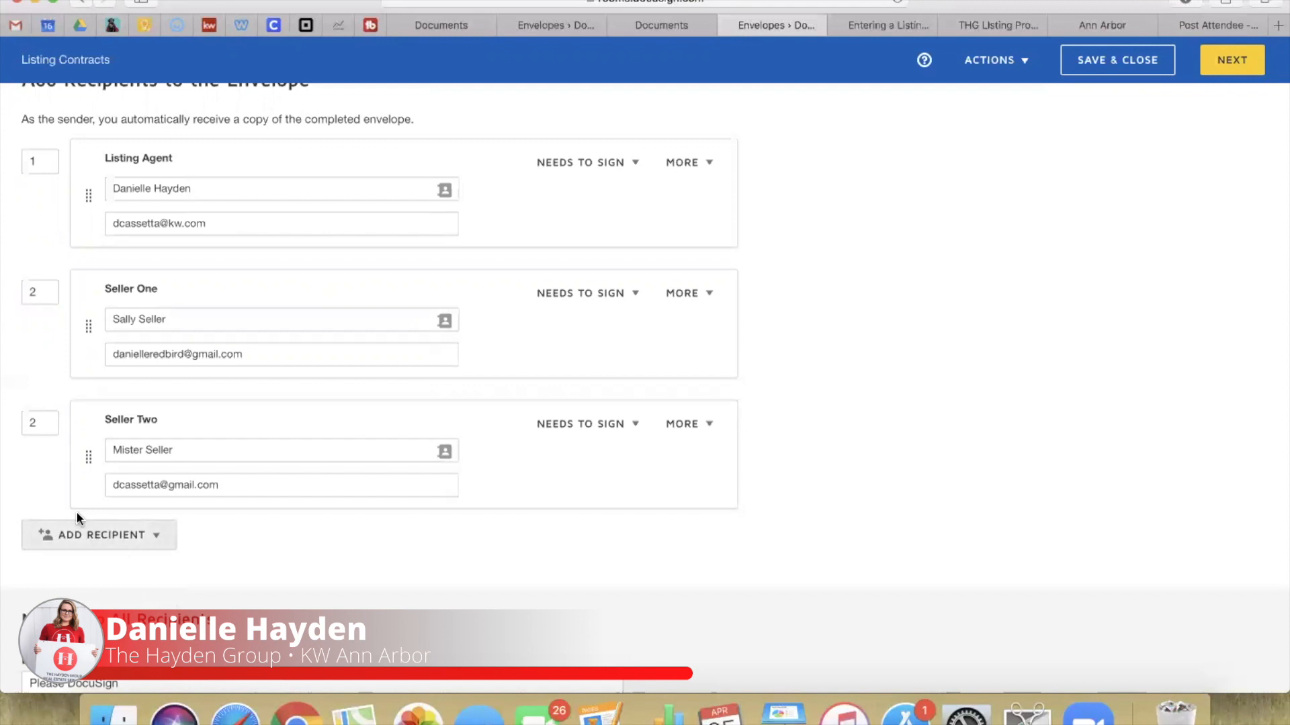
pyautogui.click(47, 538)
pyautogui.doubleClick(48, 552)
pyautogui.write('3')
pyautogui.click(212, 555)
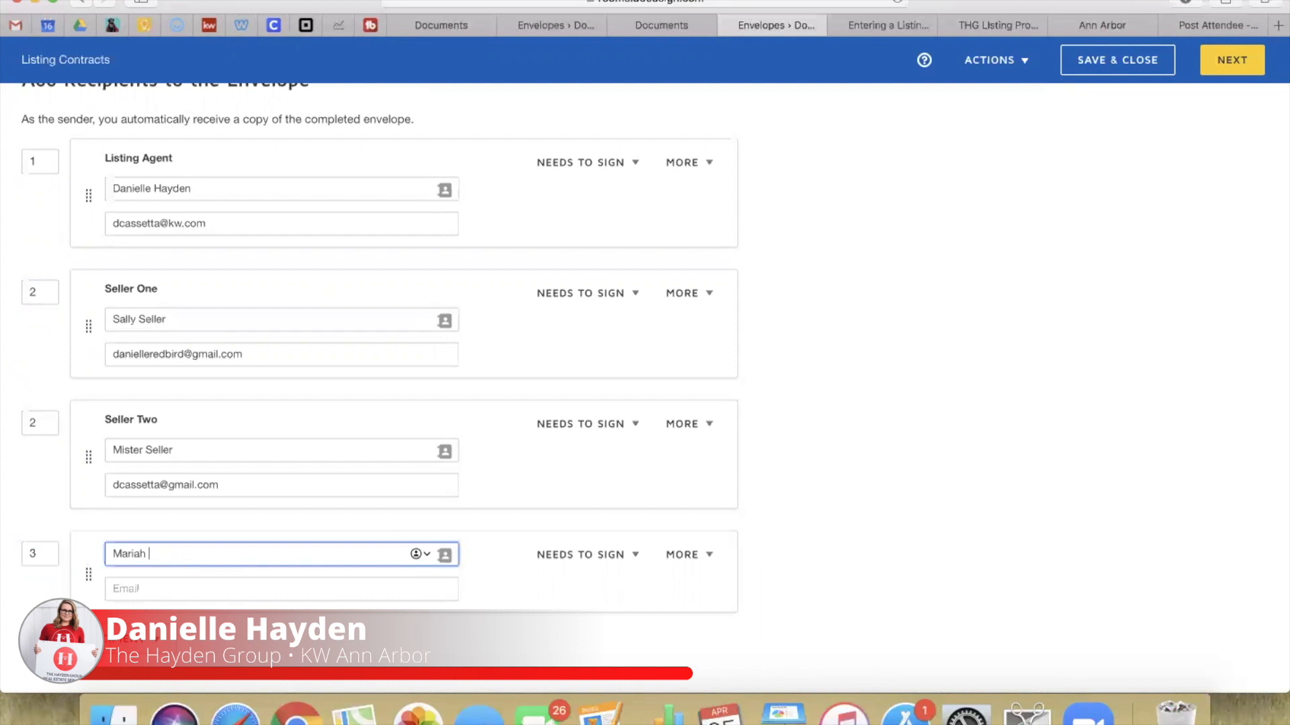
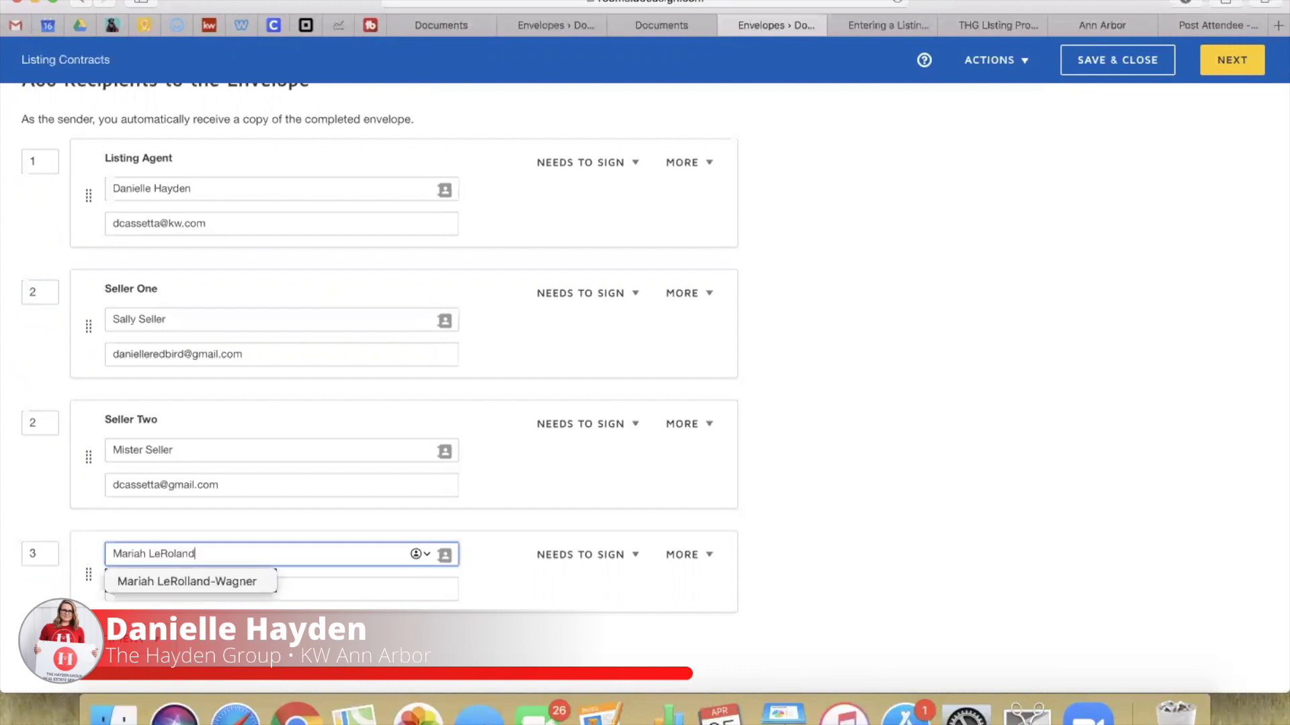
pyautogui.click(320, 570)
# Step: Change the new recipient's action to Receives a Copy
pyautogui.click(582, 554)
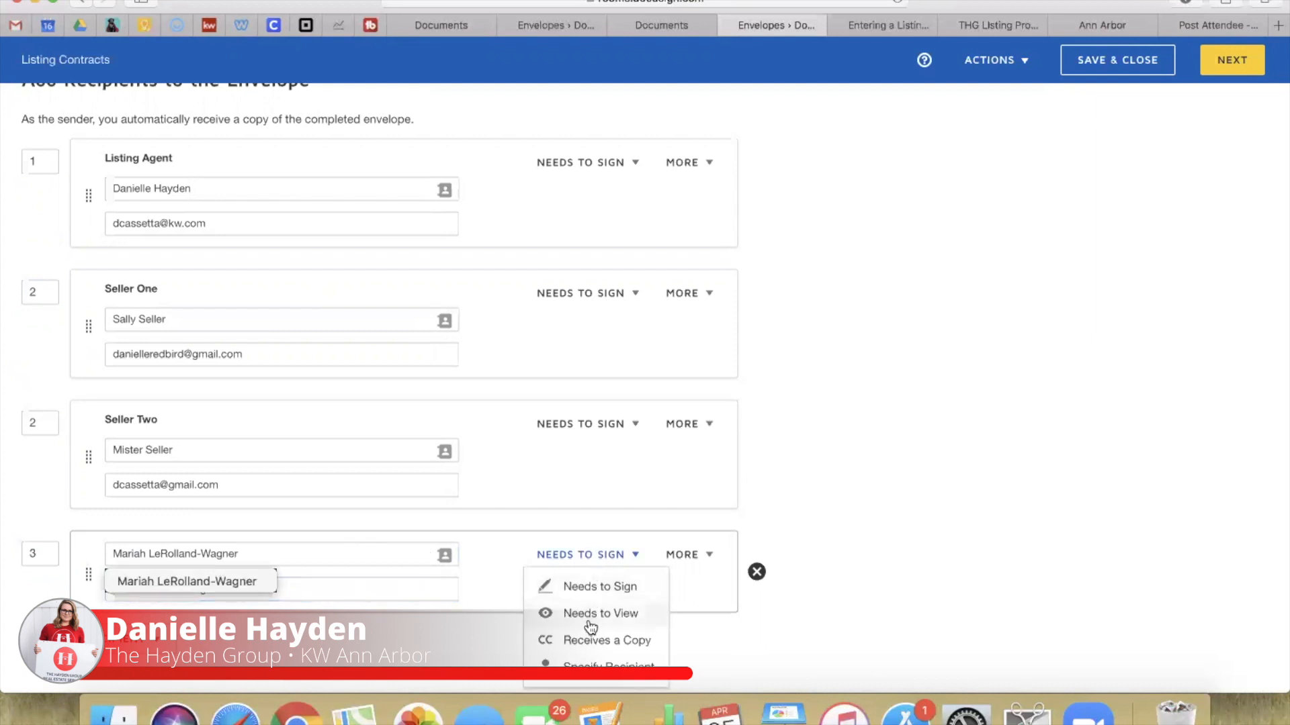
pyautogui.click(593, 640)
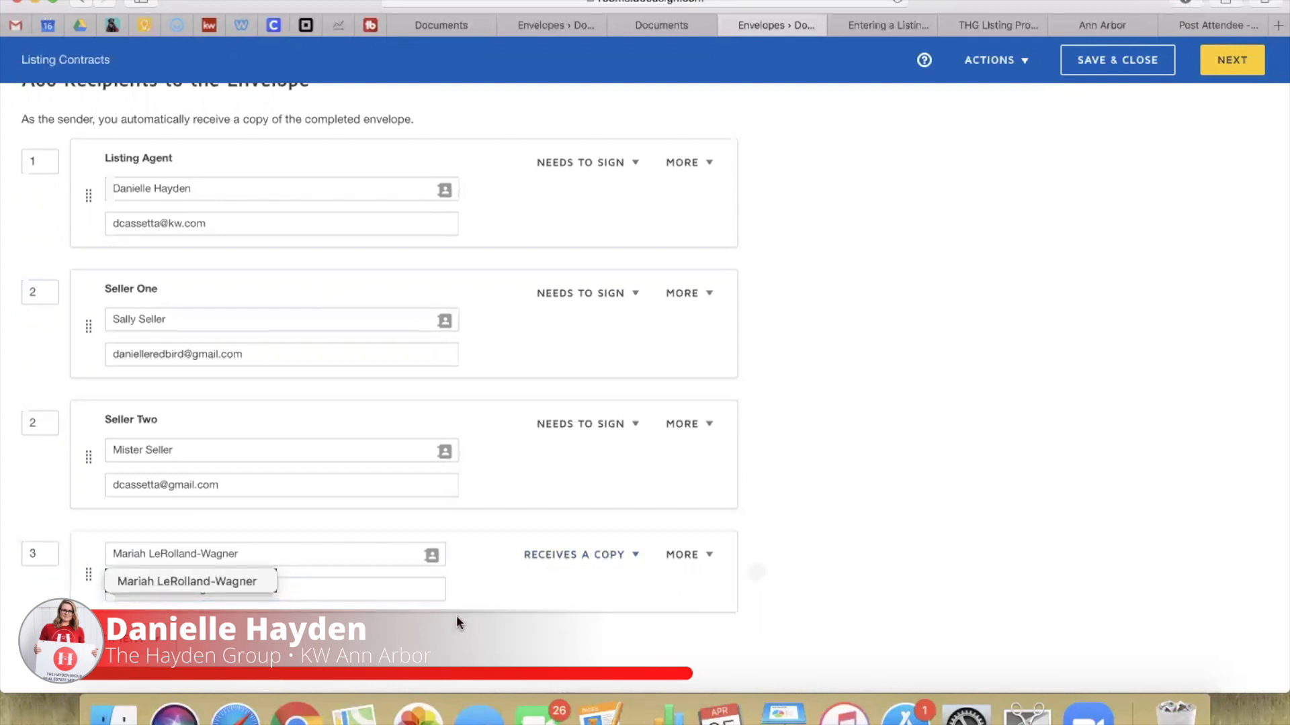
pyautogui.scroll(-2, 401, 428)
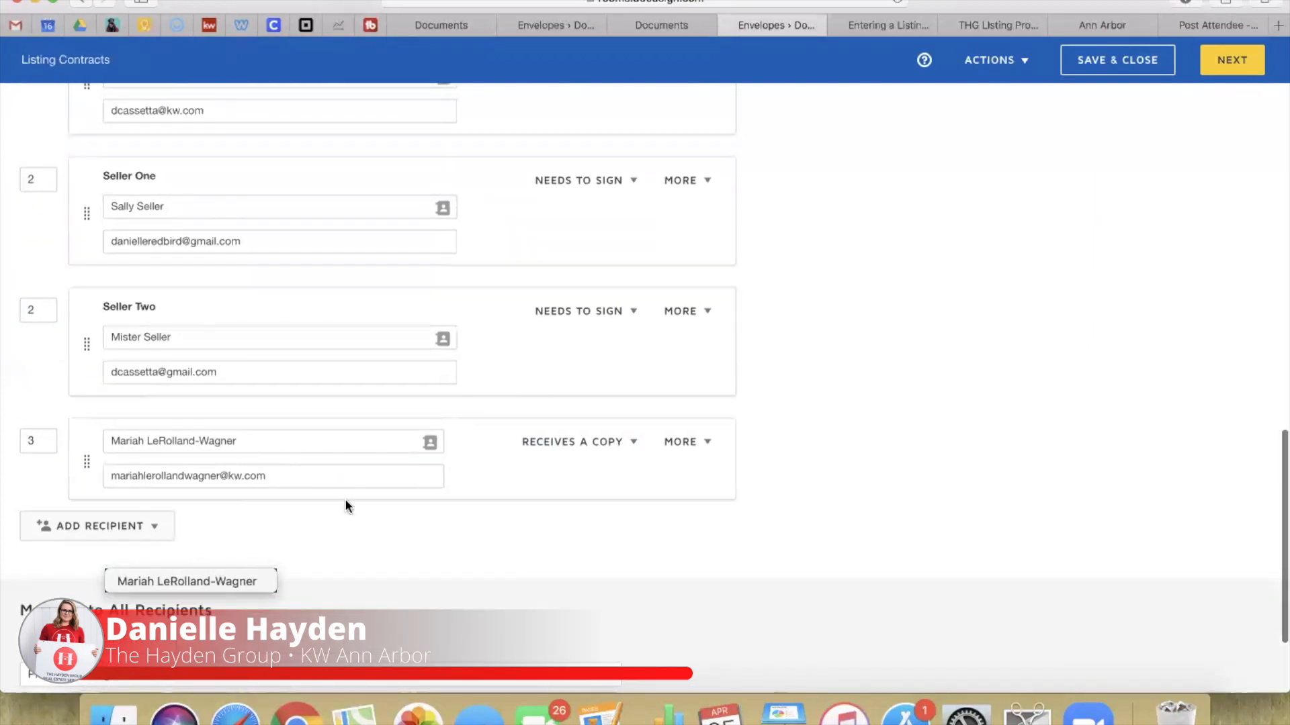
pyautogui.scroll(1, 345, 501)
pyautogui.scroll(1, 336, 417)
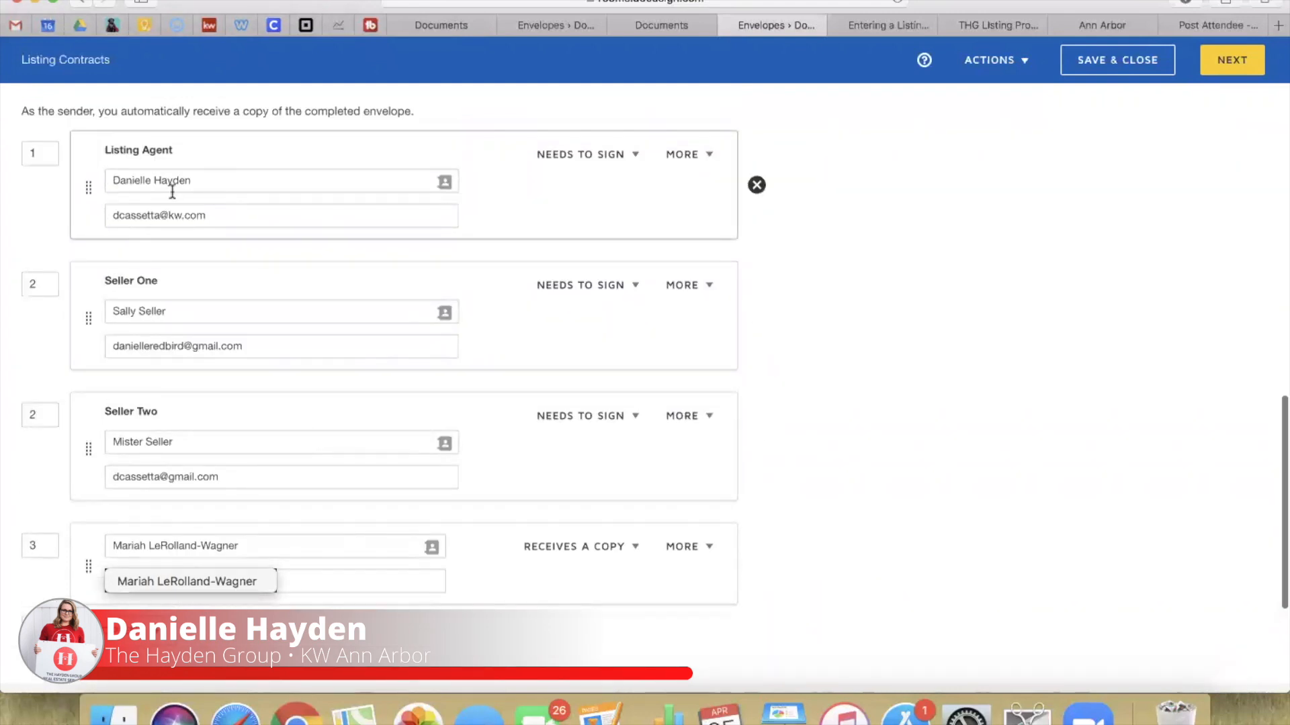
pyautogui.click(259, 451)
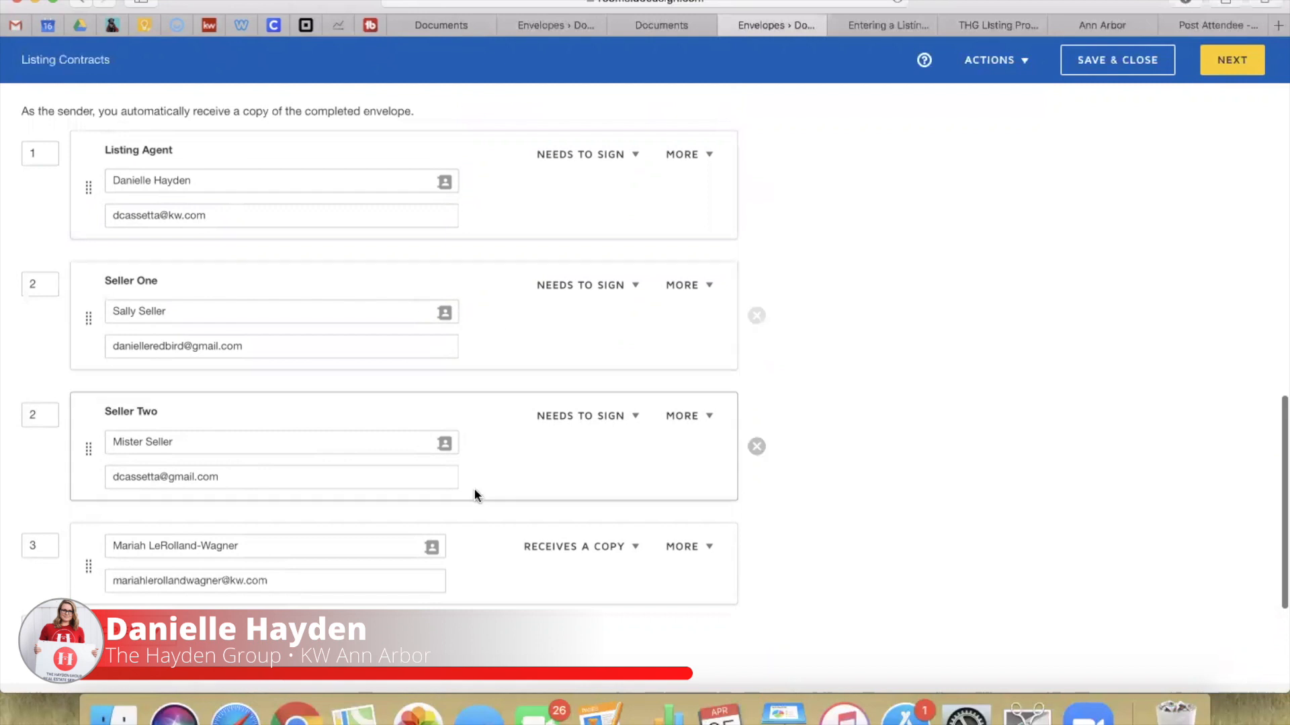
pyautogui.scroll(-4, 514, 502)
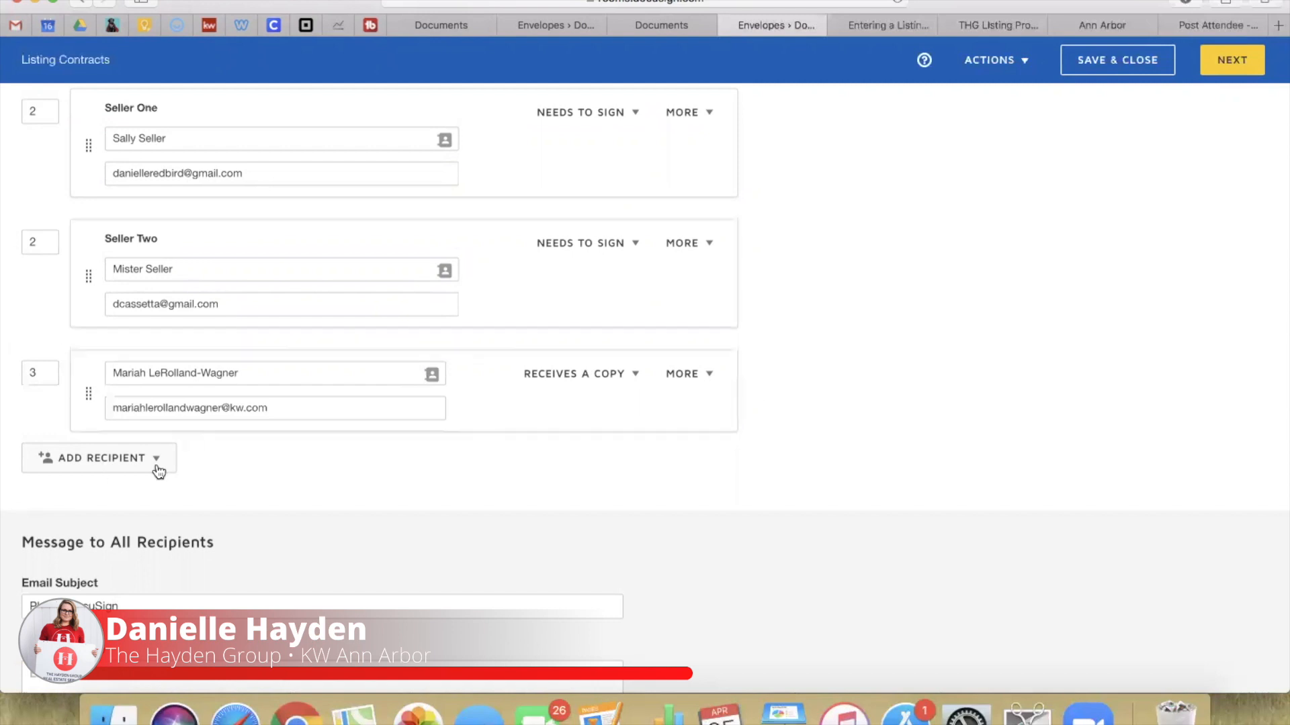
pyautogui.scroll(-2, 158, 471)
# Step: Extend the email subject to 'Please DocuSign These Contracts in order to start the listing process!'
pyautogui.click(138, 526)
pyautogui.moveTo(138, 526); pyautogui.dragTo(10, 526)
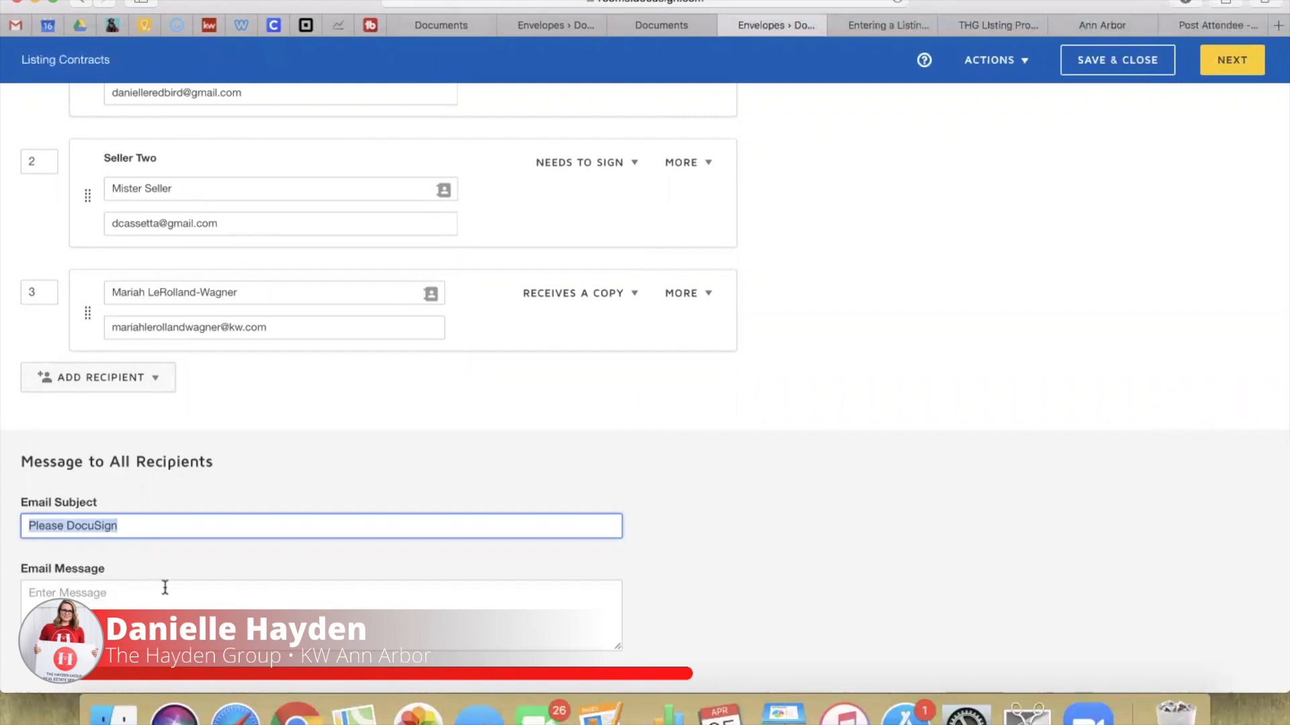
pyautogui.click(150, 526)
pyautogui.moveTo(144, 526); pyautogui.dragTo(4, 485)
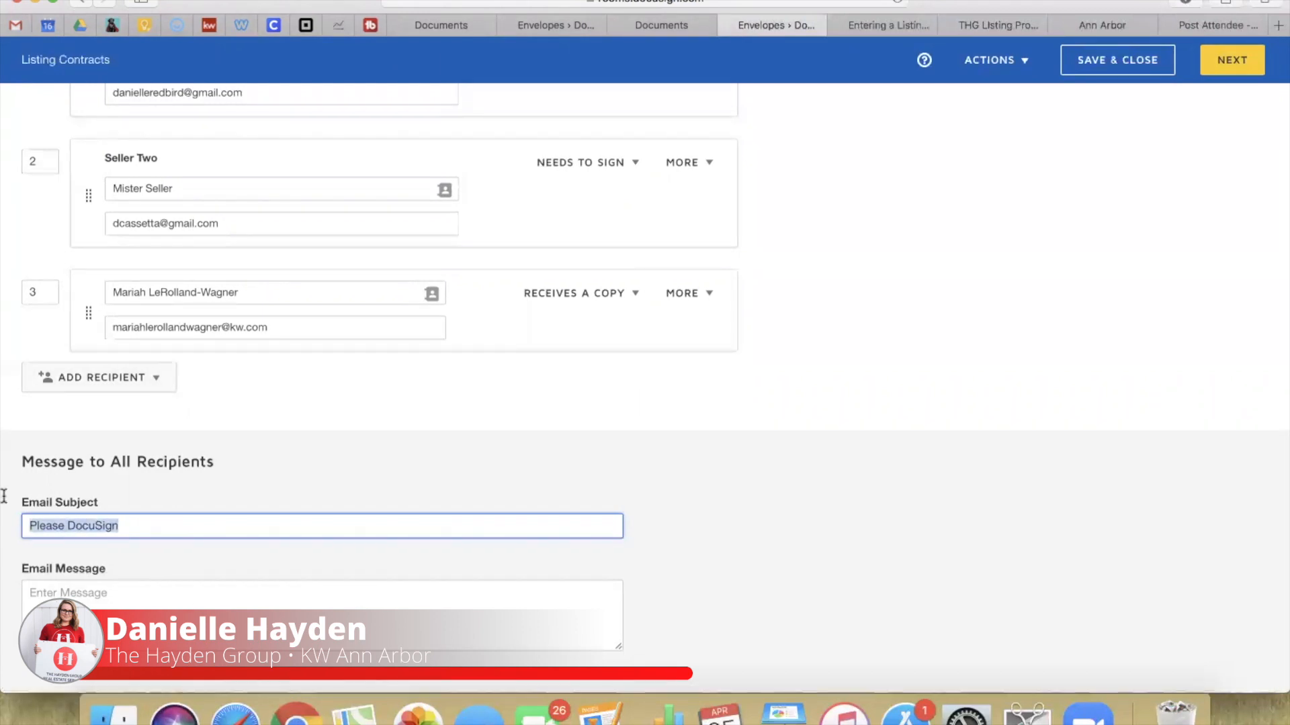
pyautogui.press('Right')
pyautogui.write('These Contracts in order to start the listing process!')
# Step: Write the email message 'So excited to help you get your home SOLD!'
pyautogui.press('Tab')
pyautogui.write('So excited to help you get your home SOLD!')
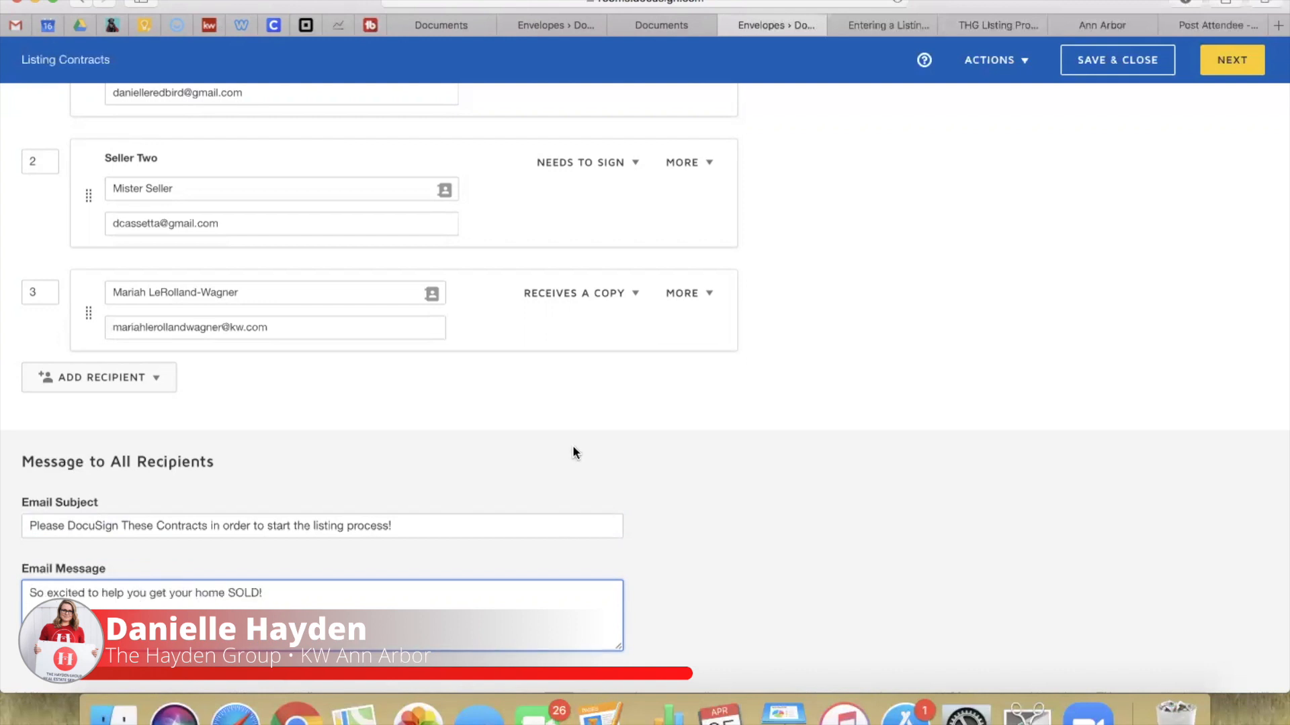
pyautogui.scroll(15, 573, 452)
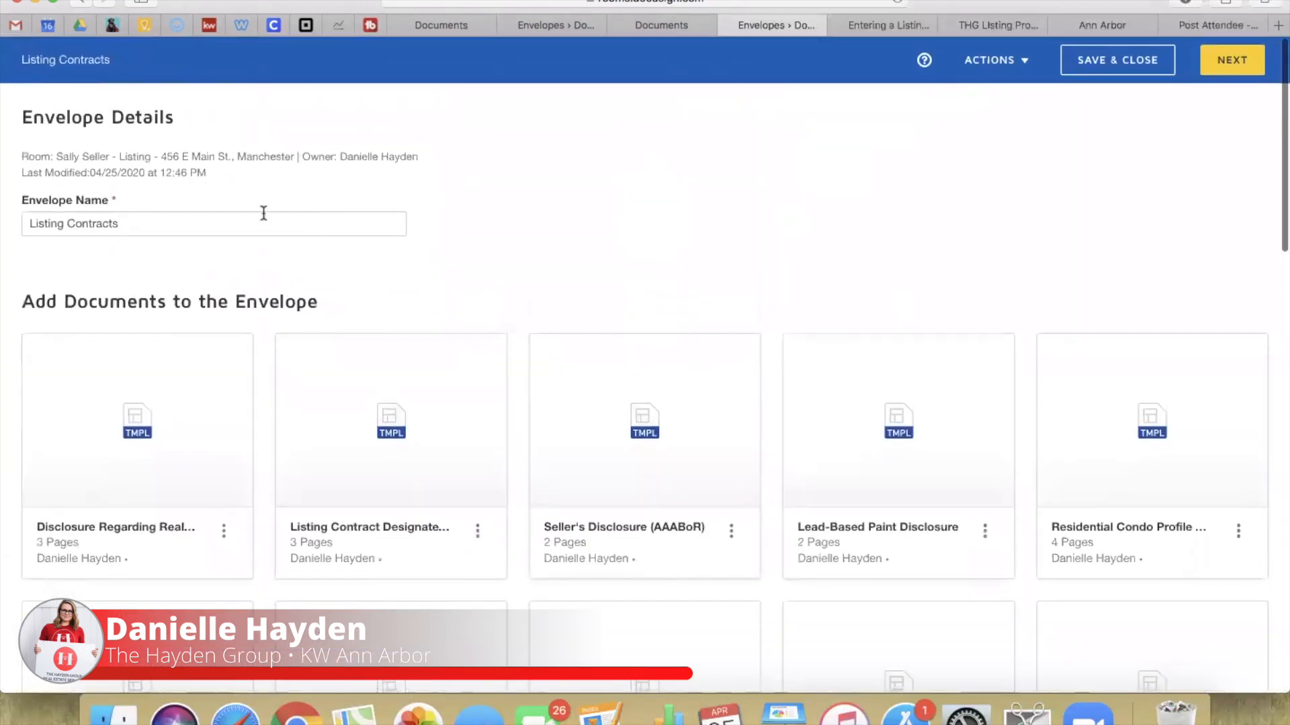
pyautogui.scroll(-5, 115, 302)
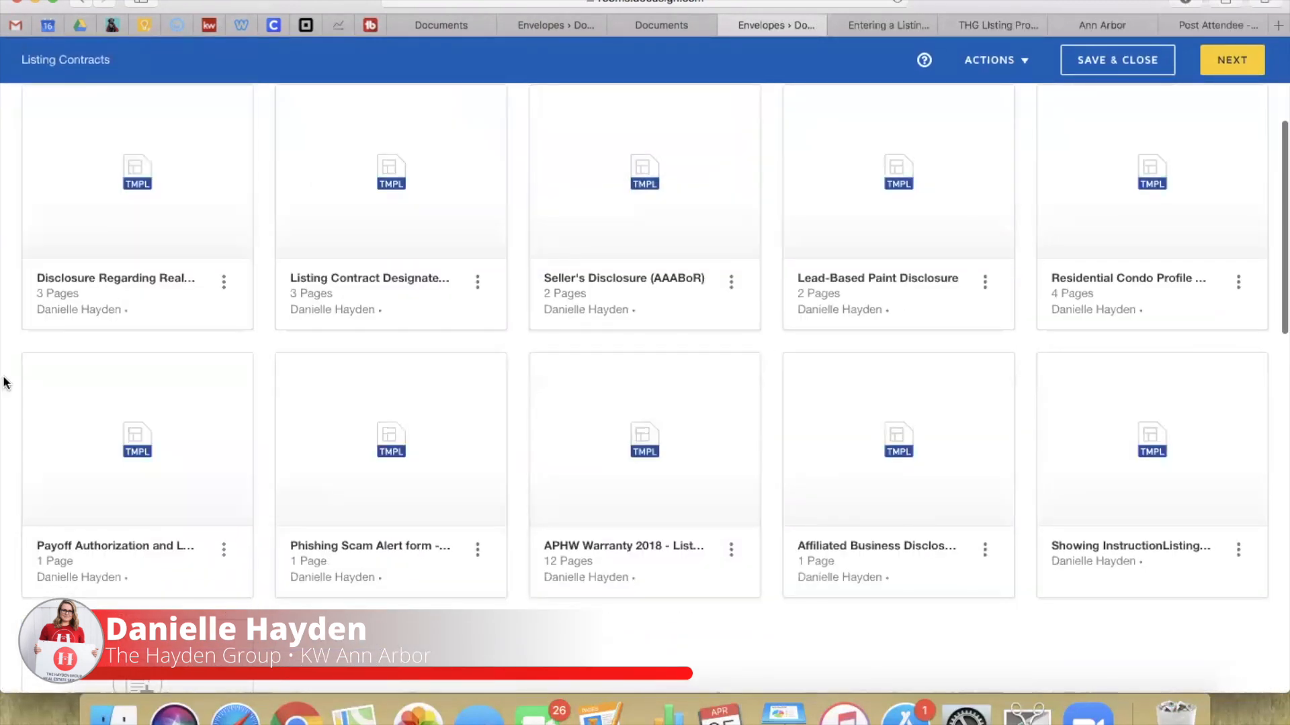
pyautogui.scroll(-13, 334, 535)
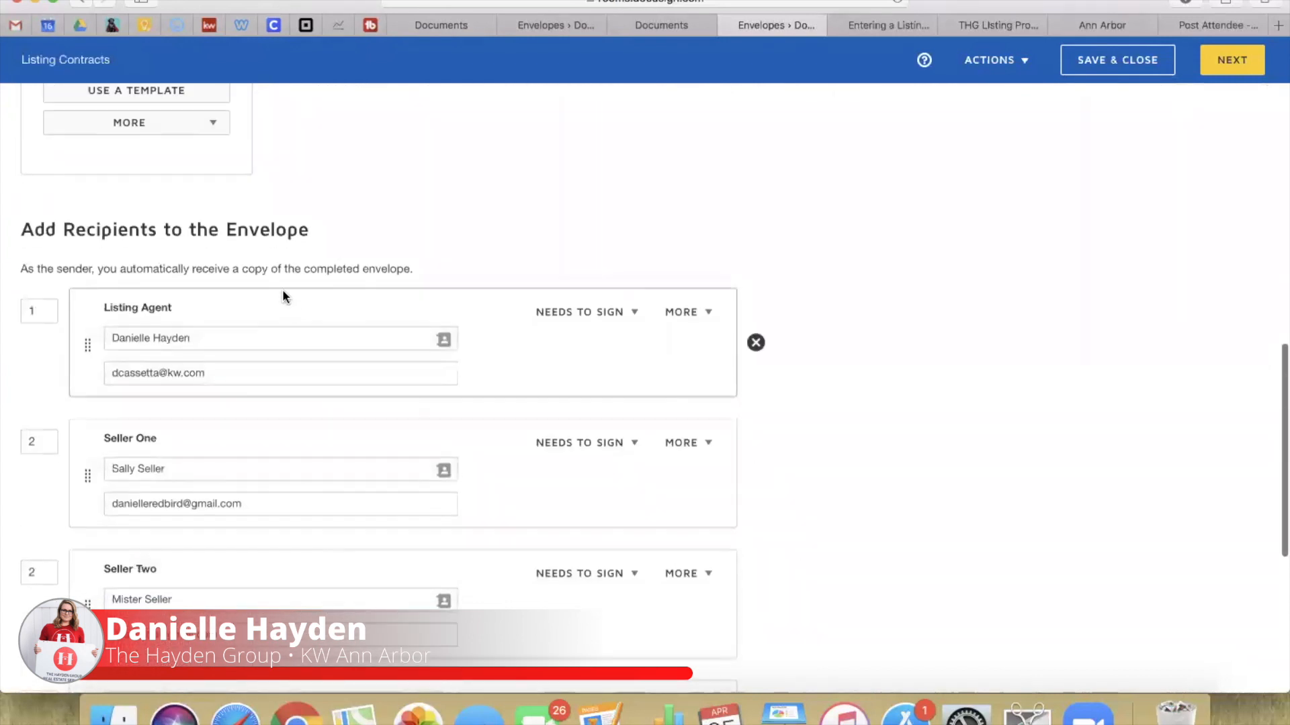
pyautogui.scroll(-5, 212, 367)
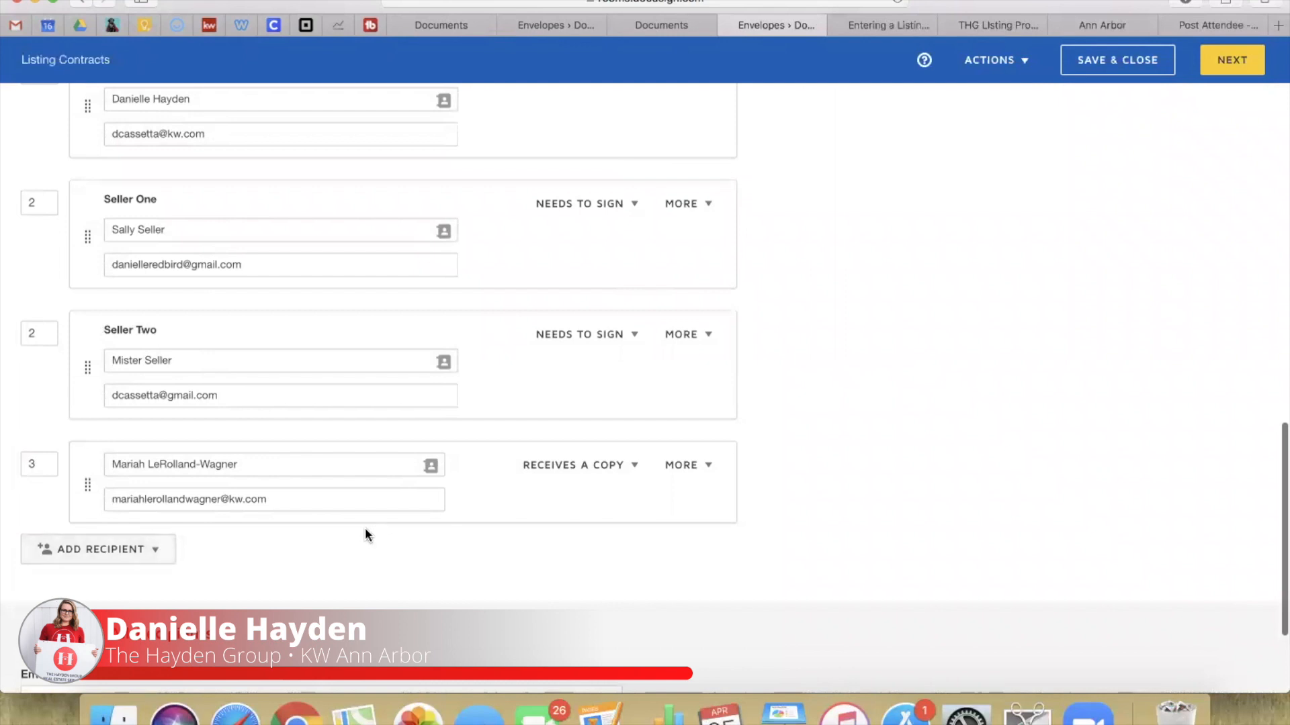
pyautogui.scroll(-4, 366, 534)
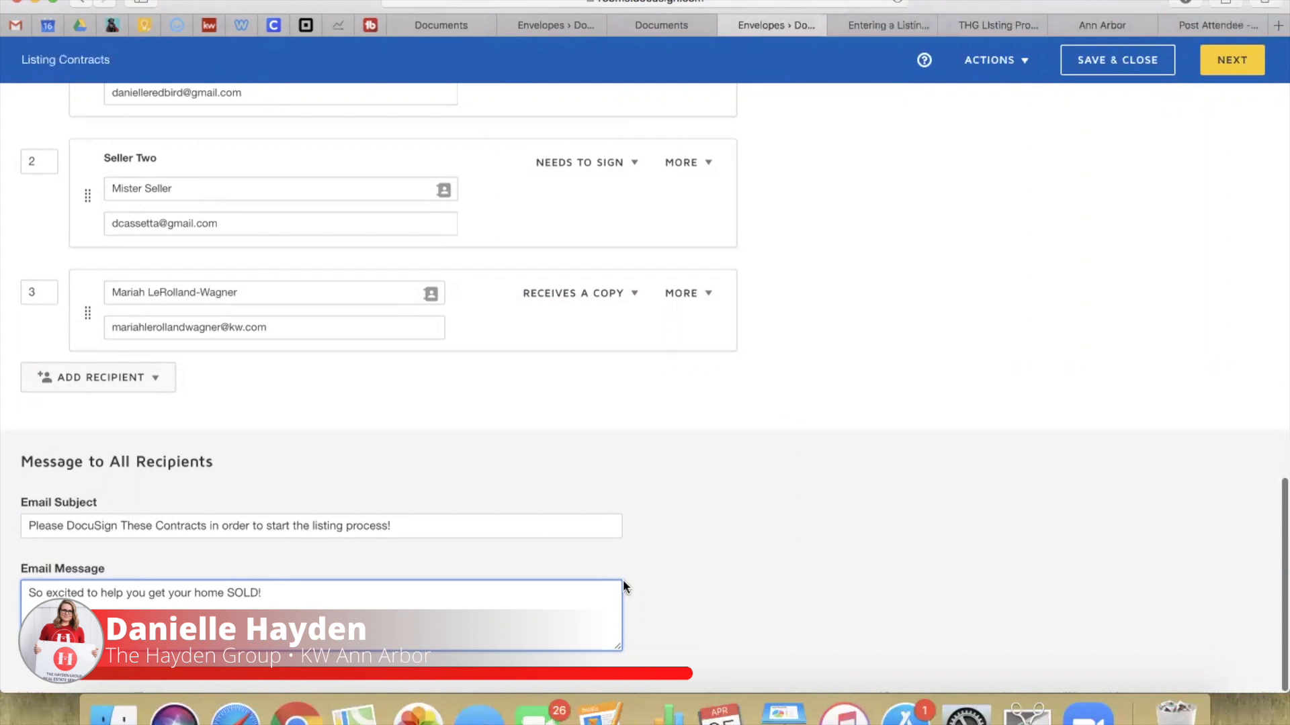
pyautogui.scroll(15, 900, 495)
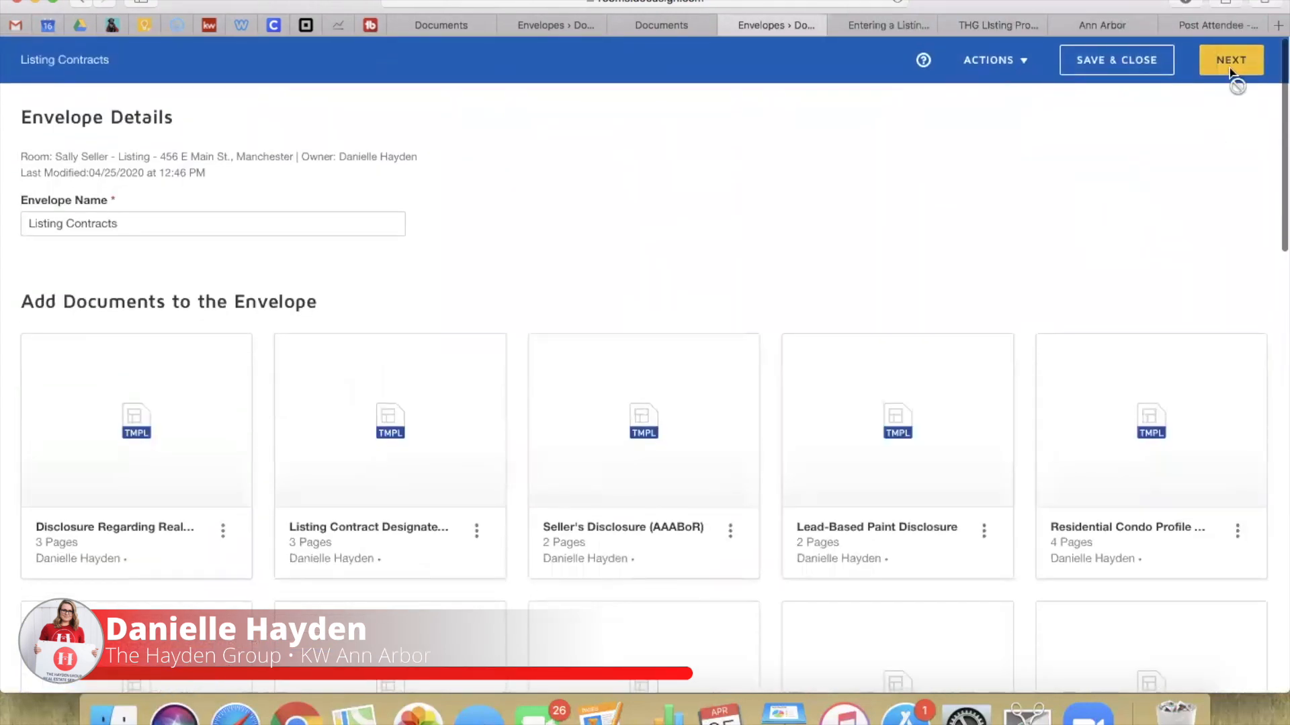
# Step: Advance the envelope to field placement and view page 1 of the agency disclosure
pyautogui.click(1231, 67)
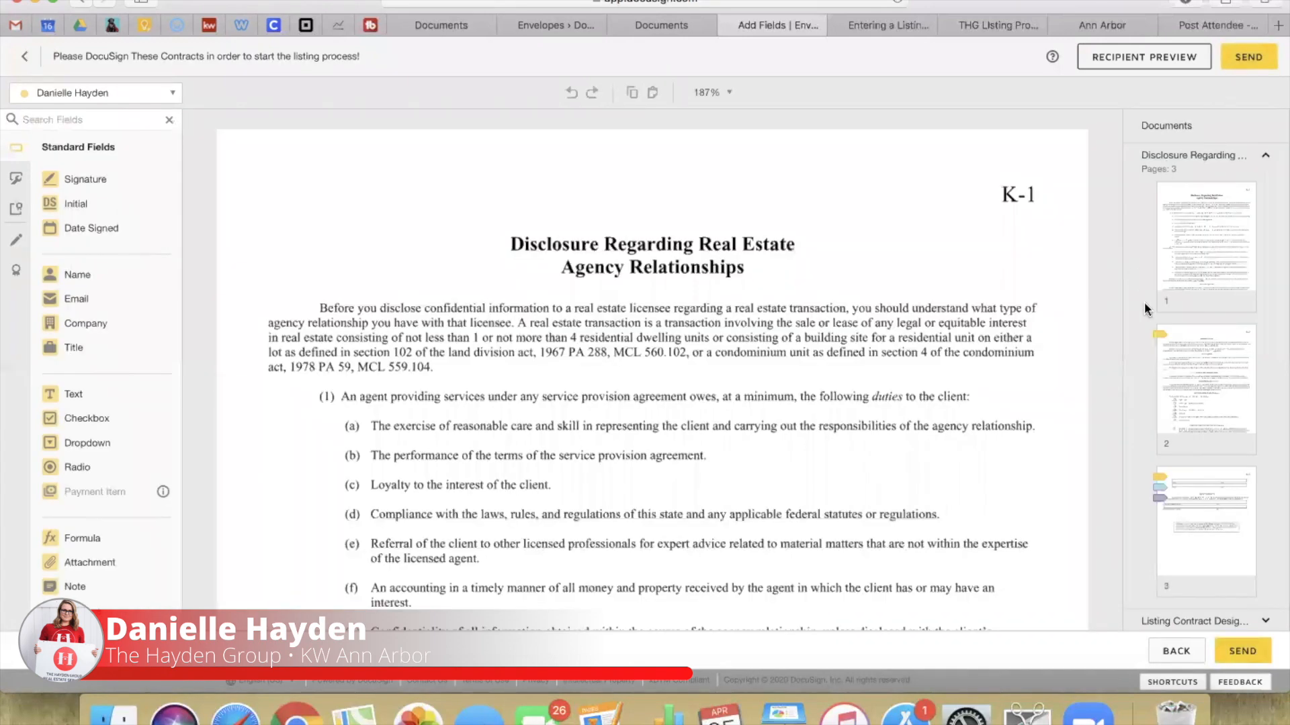
pyautogui.scroll(-1, 1192, 275)
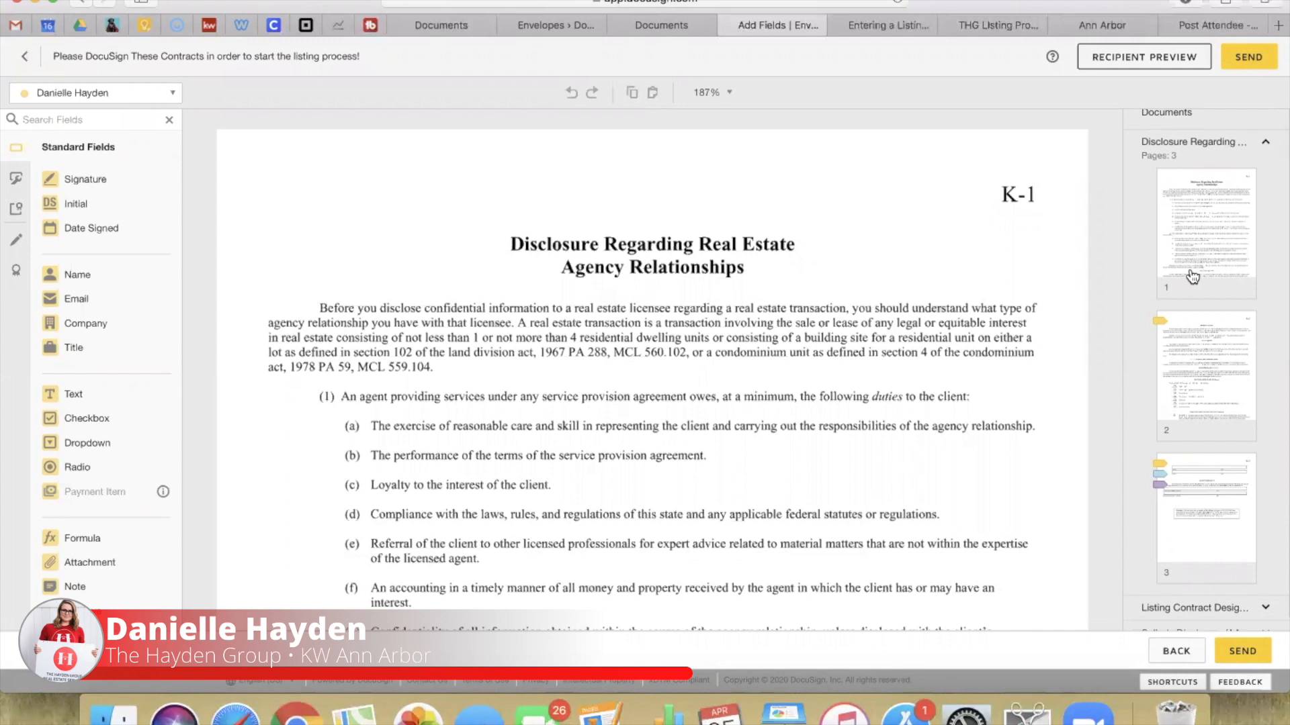
pyautogui.click(1193, 275)
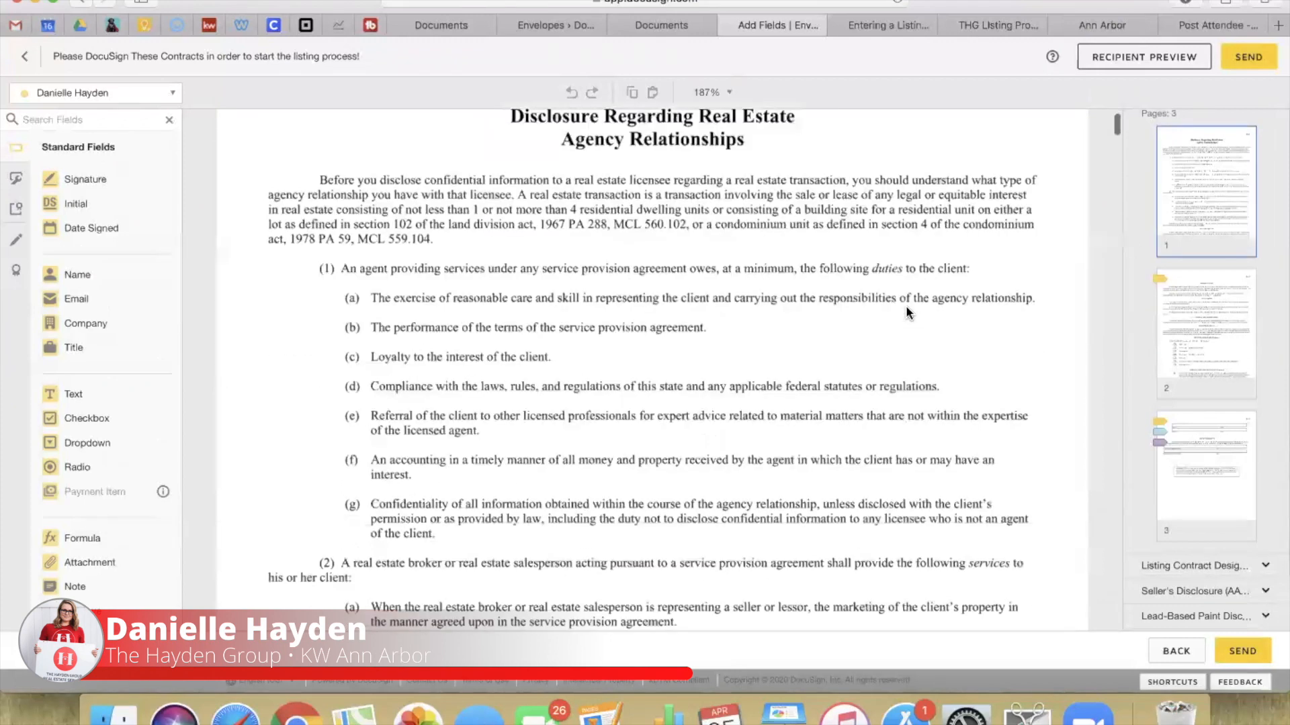
pyautogui.scroll(-1, 907, 312)
pyautogui.scroll(3, 1244, 176)
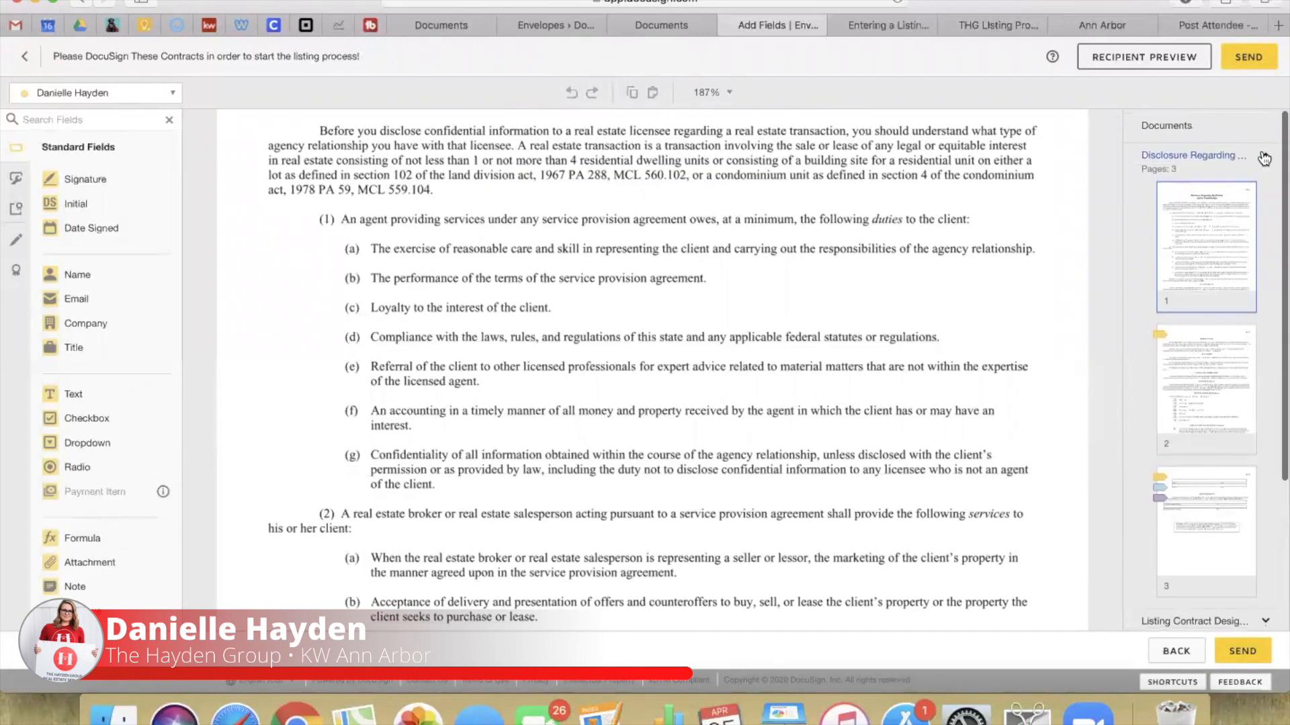
pyautogui.click(1264, 159)
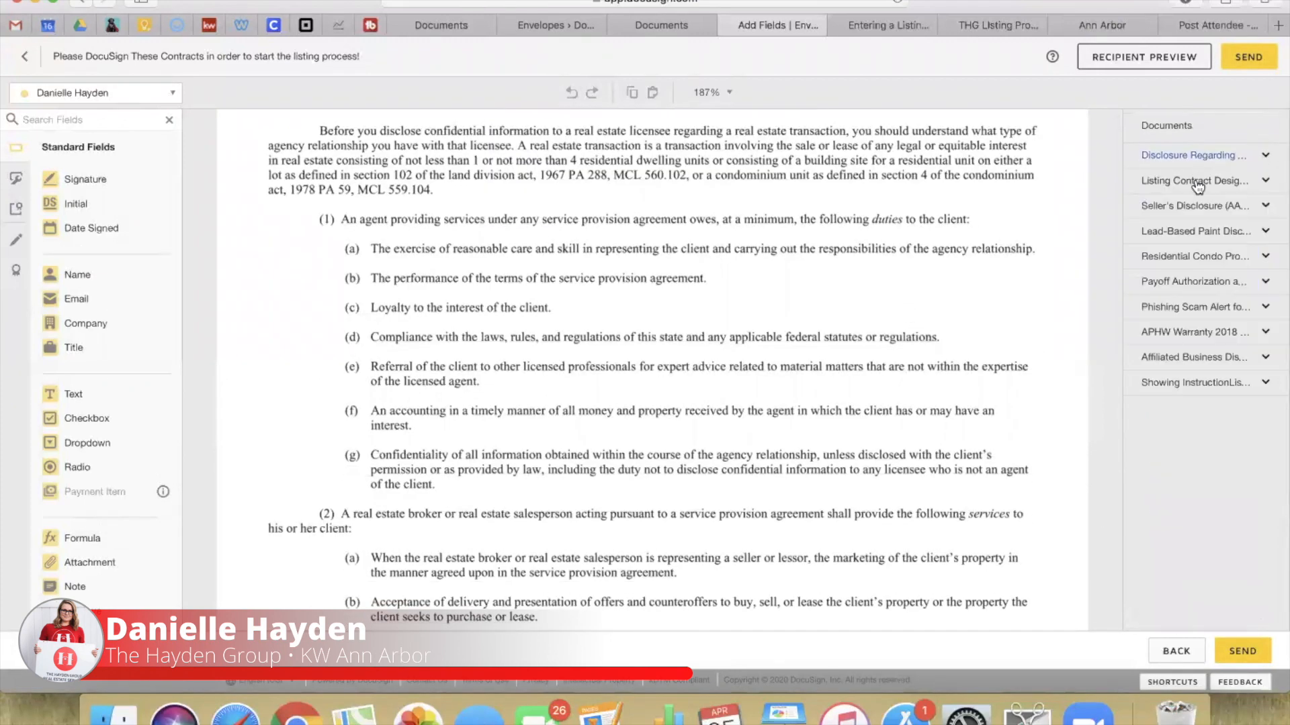
# Step: Review APHW Warranty 2018's page 10 Pricing Information and page 11 warranty agreement form
pyautogui.click(1192, 342)
pyautogui.scroll(-5, 1189, 452)
pyautogui.scroll(-6, 1193, 403)
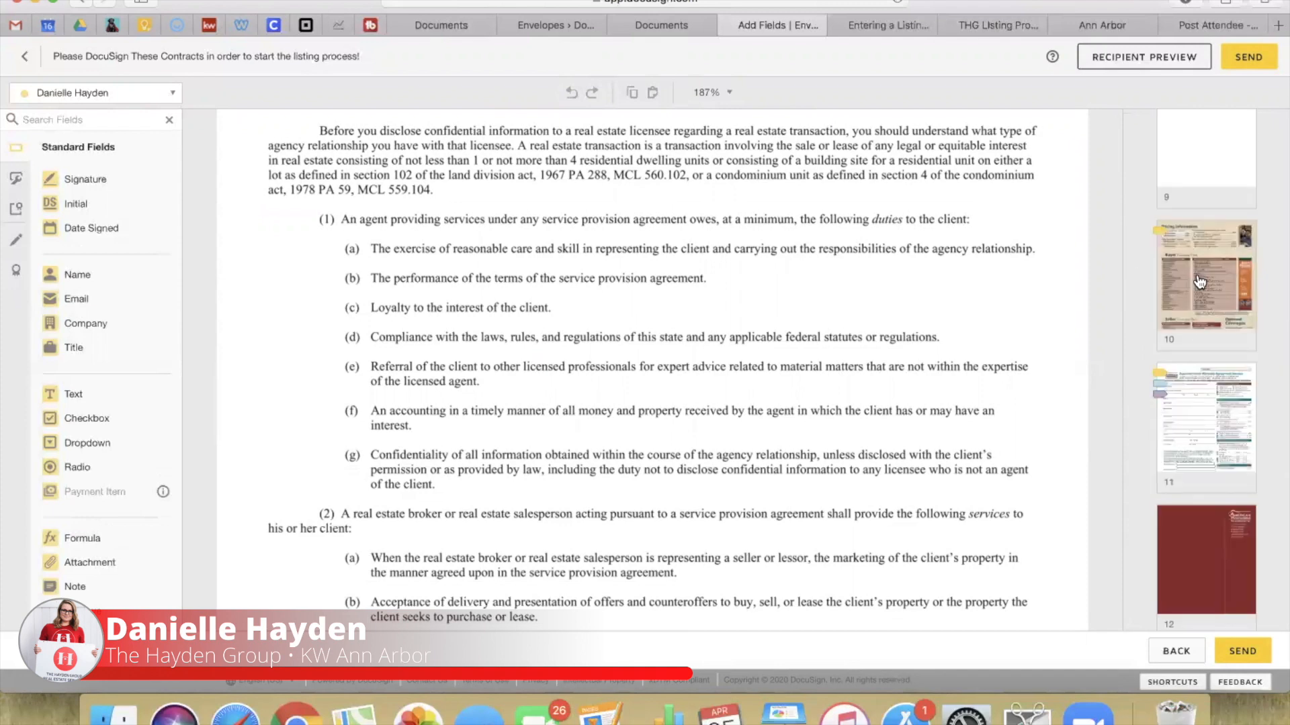
pyautogui.click(1199, 282)
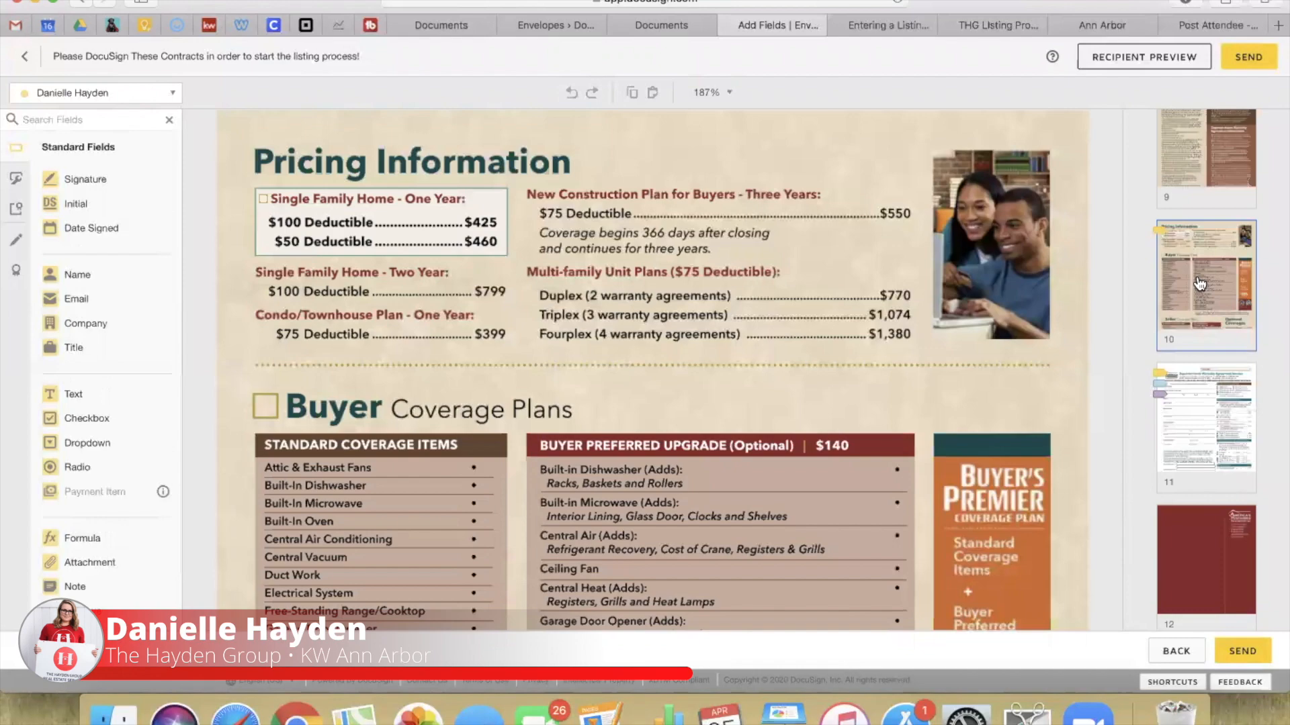
pyautogui.scroll(-10, 1002, 313)
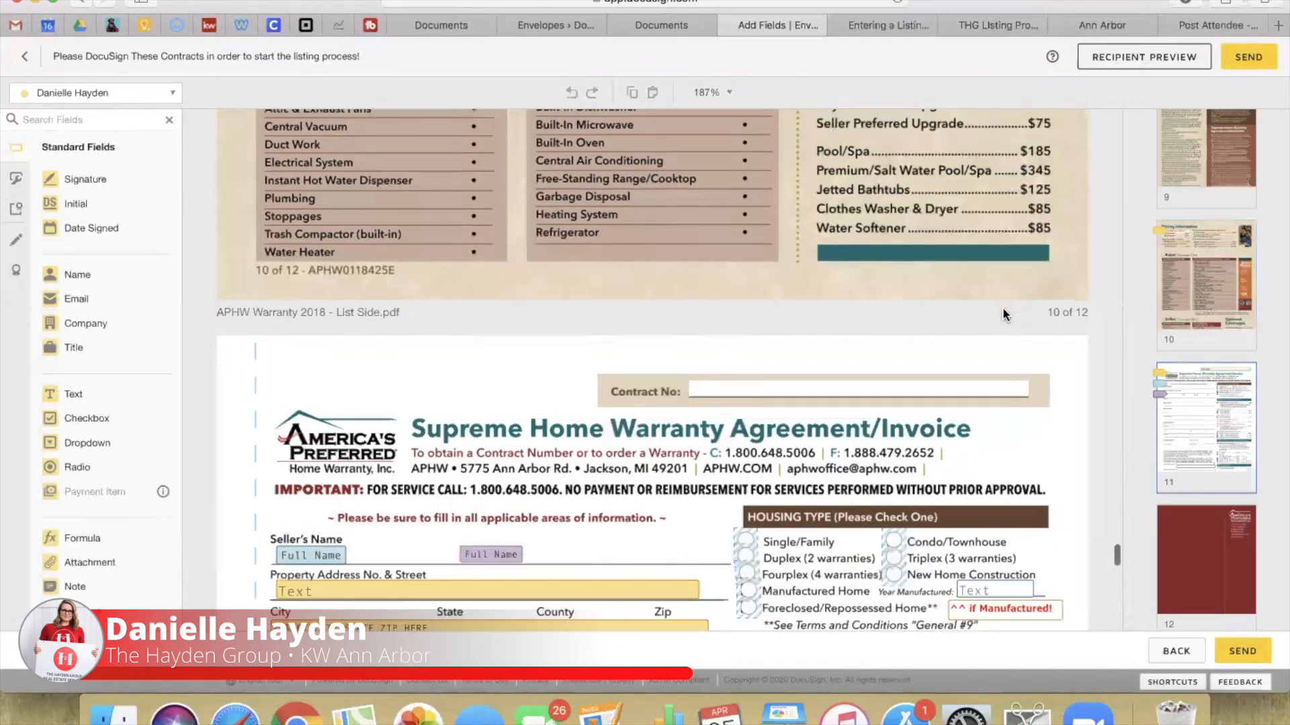
pyautogui.click(1207, 399)
pyautogui.scroll(15, 1182, 376)
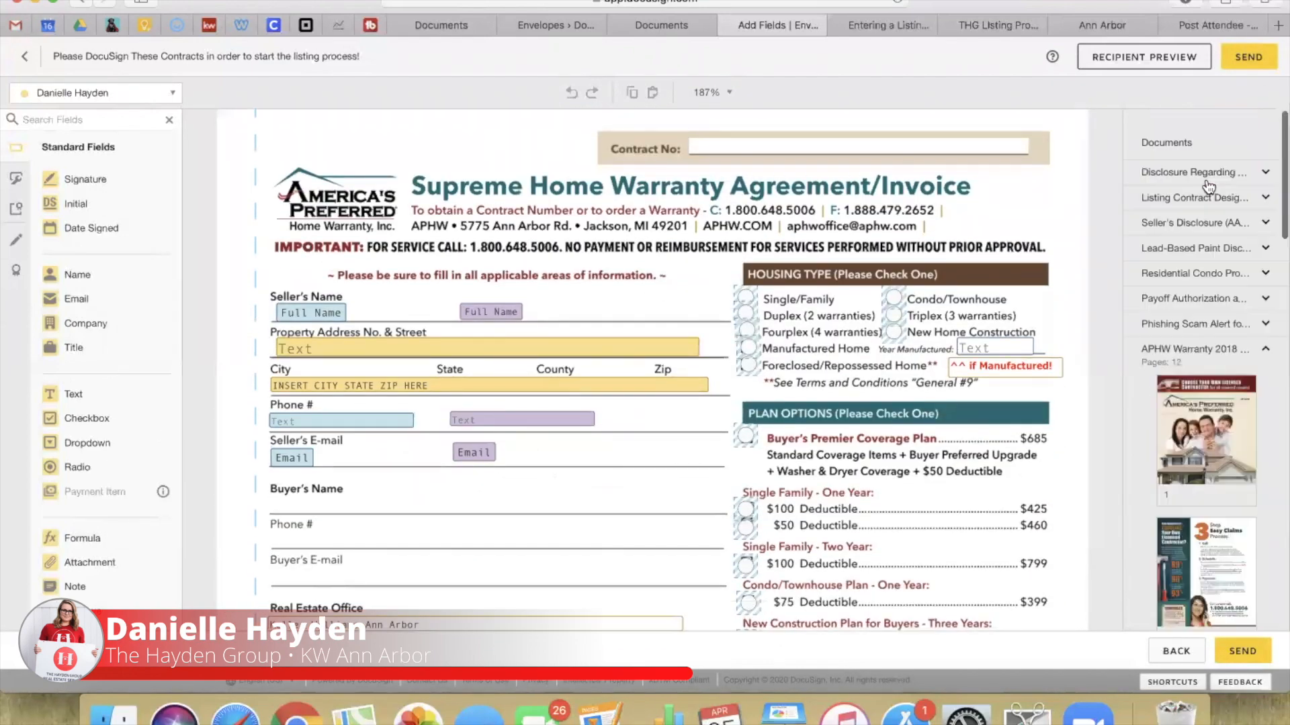
pyautogui.click(1264, 335)
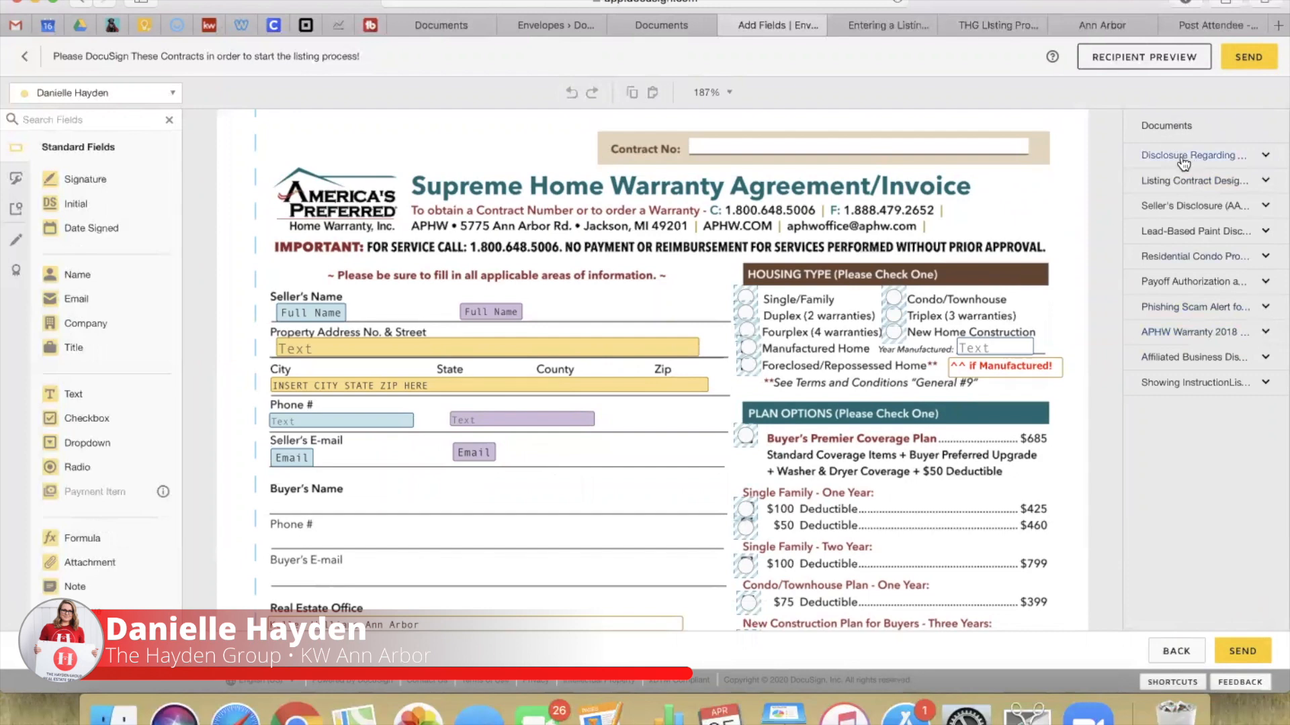
# Step: Open page 1 of the agency disclosure and list the envelope's signers
pyautogui.click(1182, 156)
pyautogui.click(1215, 246)
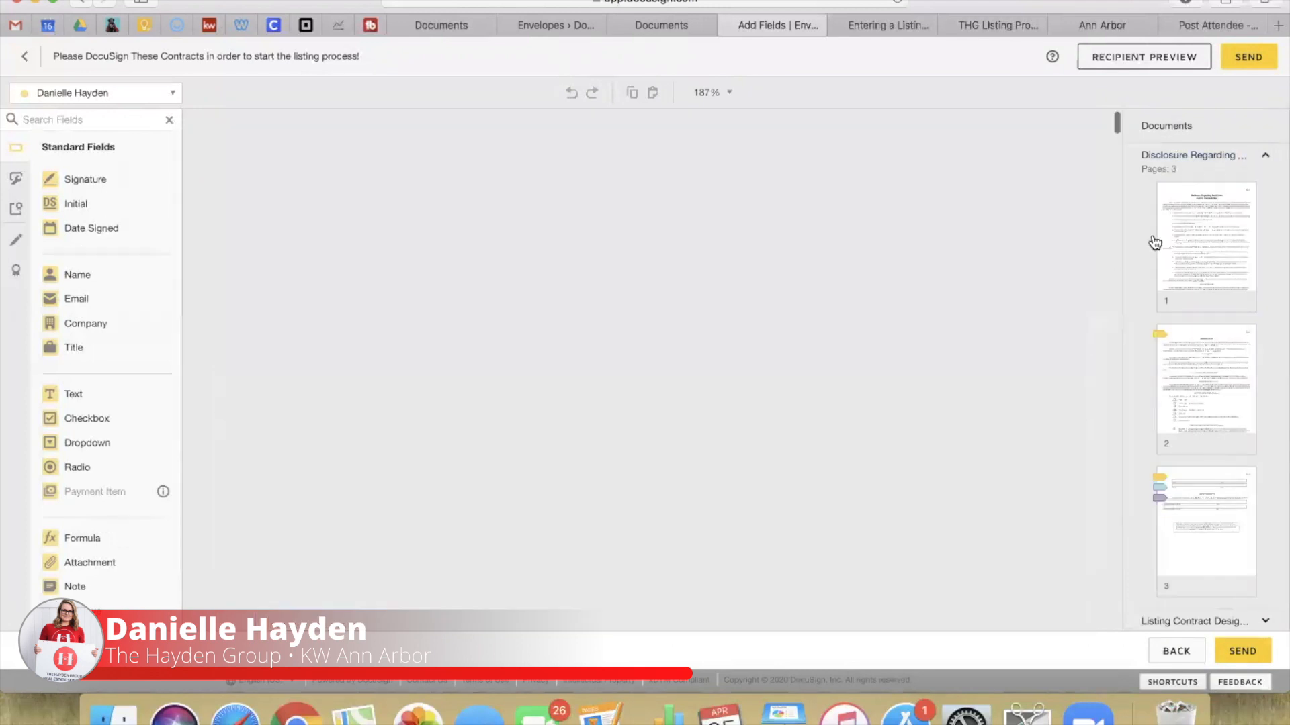
pyautogui.scroll(-5, 689, 381)
pyautogui.scroll(-5, 689, 381)
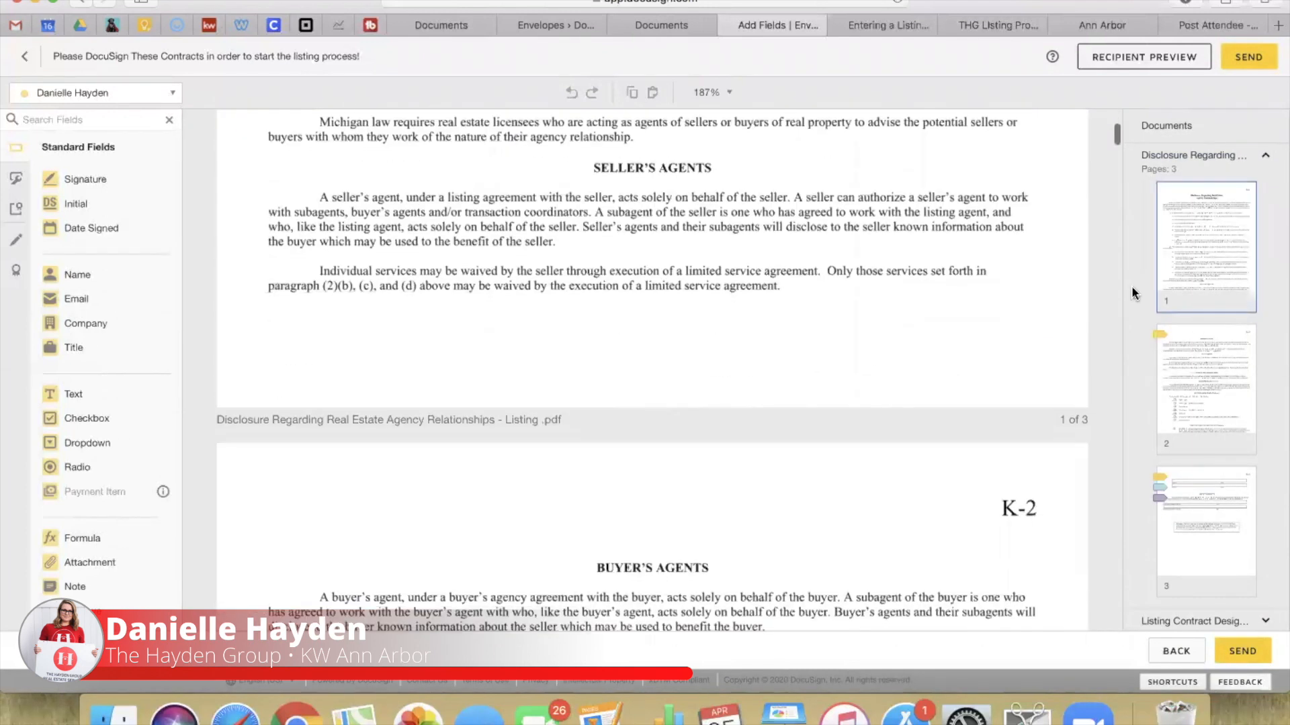
pyautogui.scroll(-5, 964, 557)
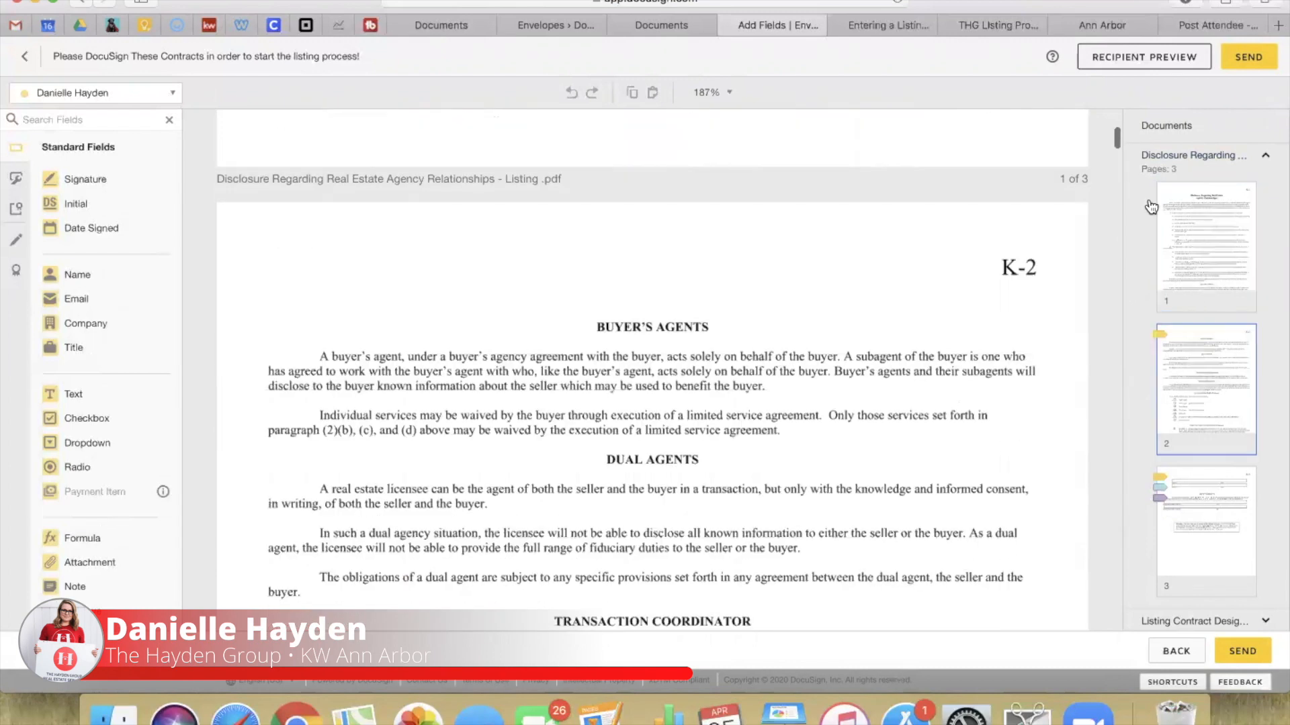
pyautogui.scroll(-1, 976, 466)
pyautogui.scroll(-3, 976, 466)
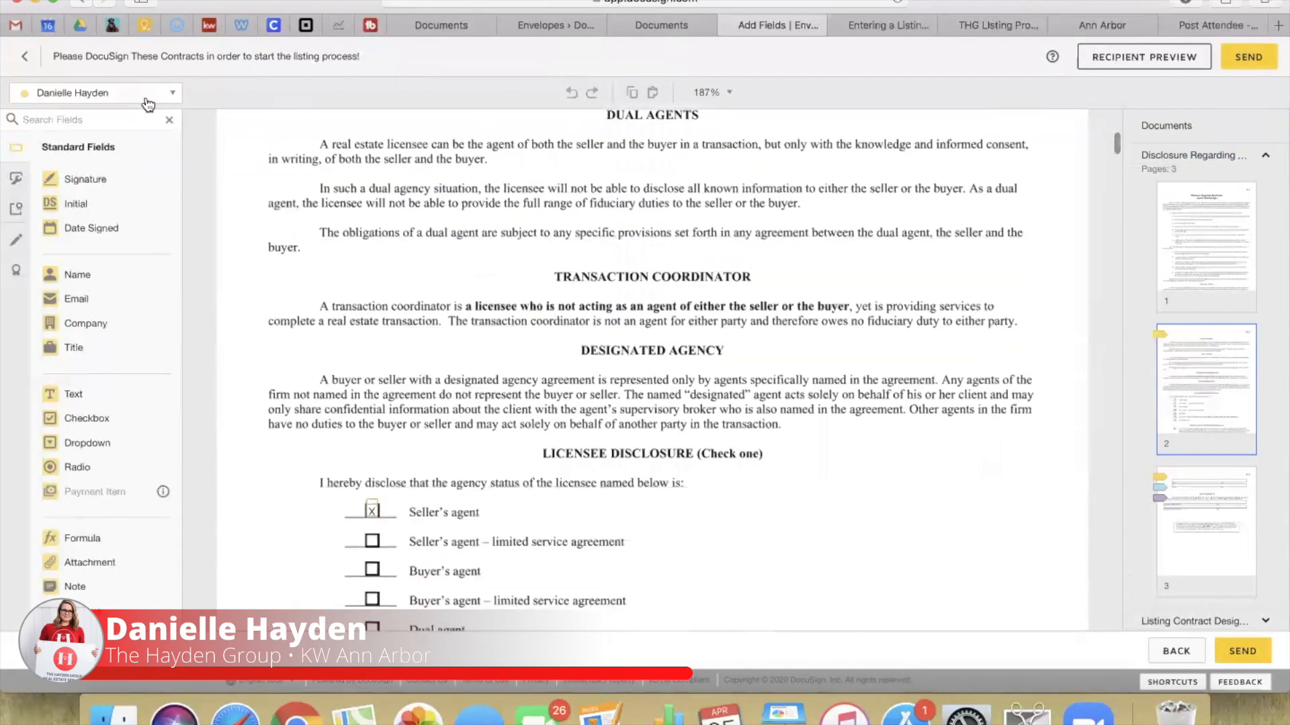
pyautogui.click(95, 94)
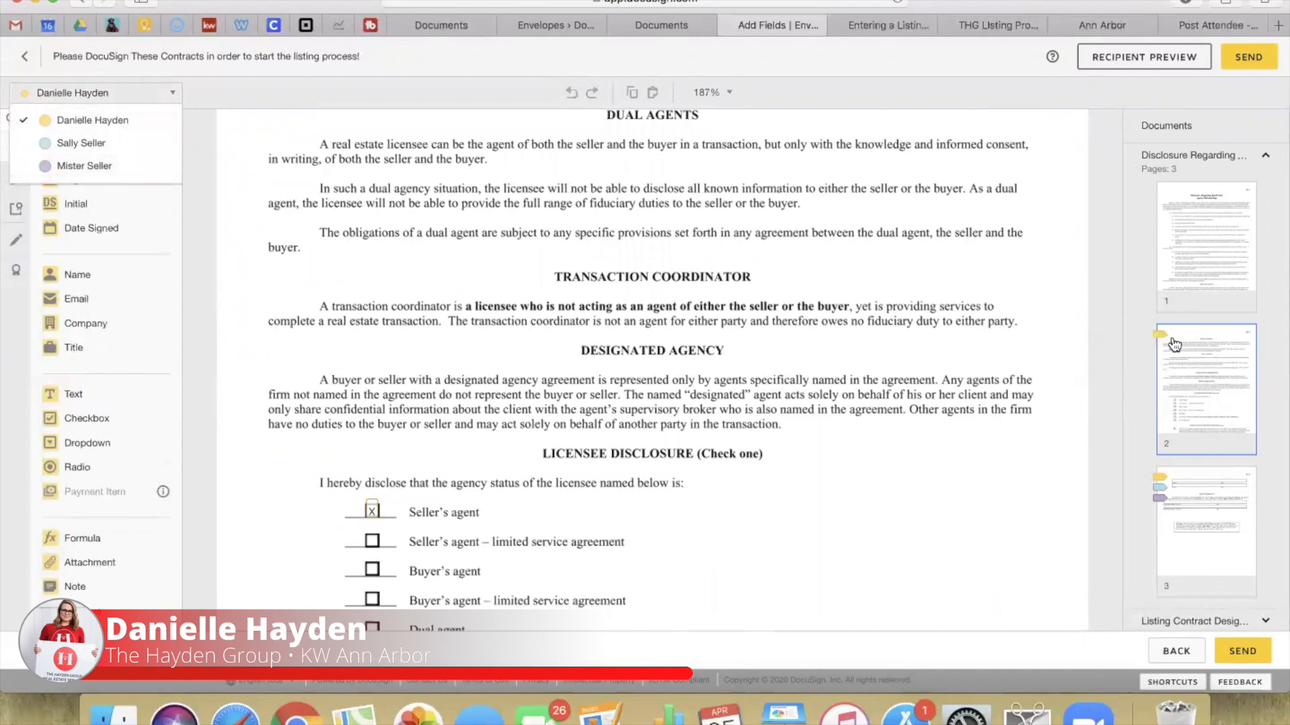
# Step: Toggle the licensee signature field to optional and back to required
pyautogui.scroll(-5, 836, 551)
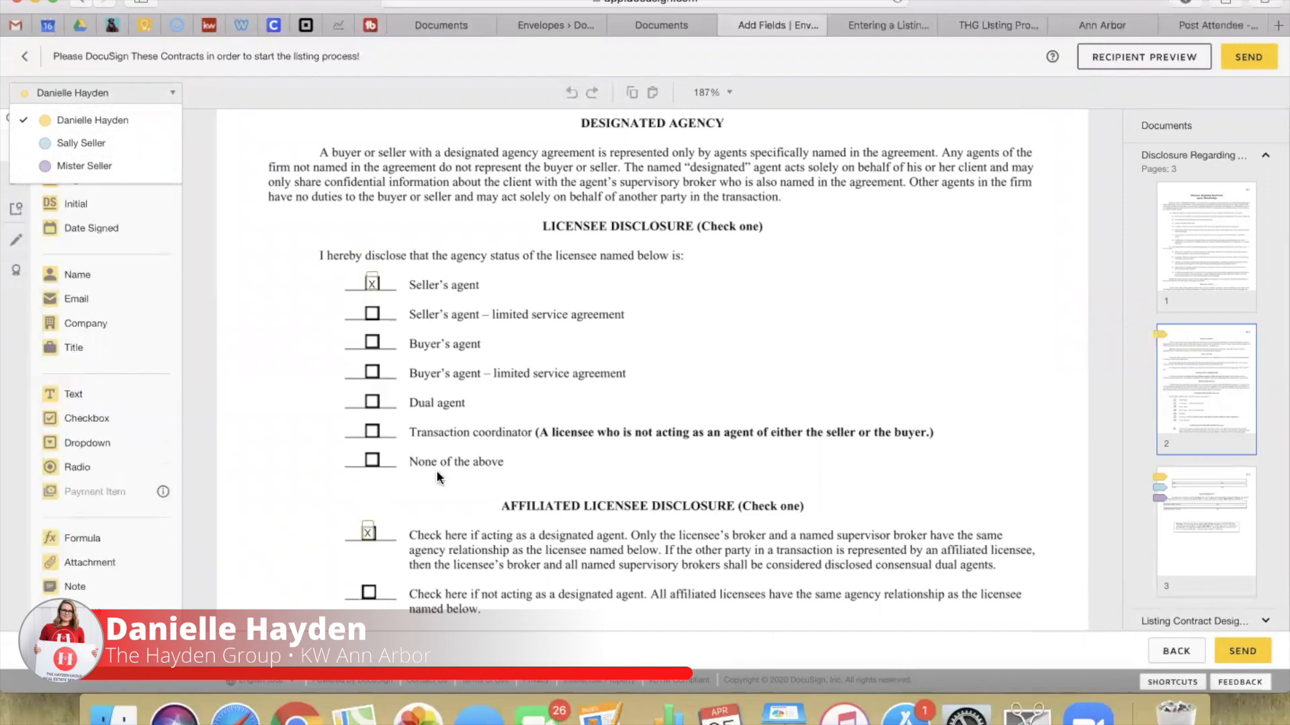
pyautogui.scroll(-1, 437, 470)
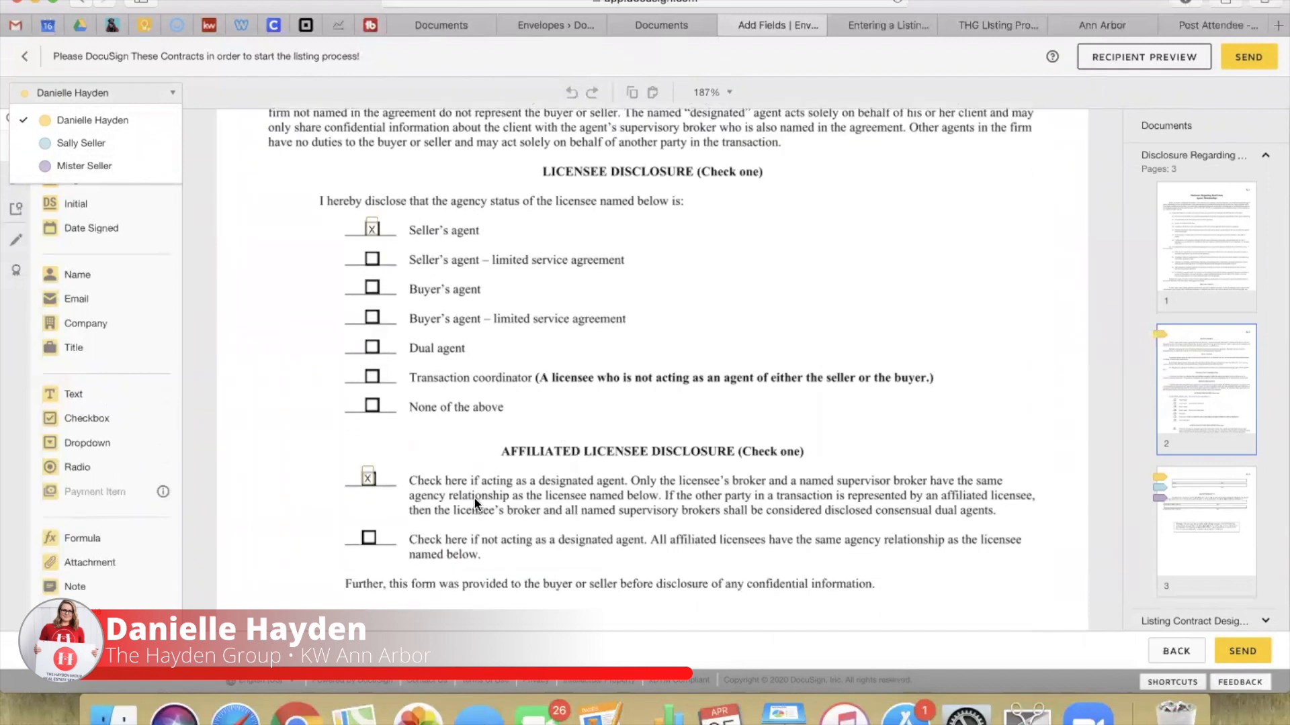
pyautogui.scroll(-10, 475, 502)
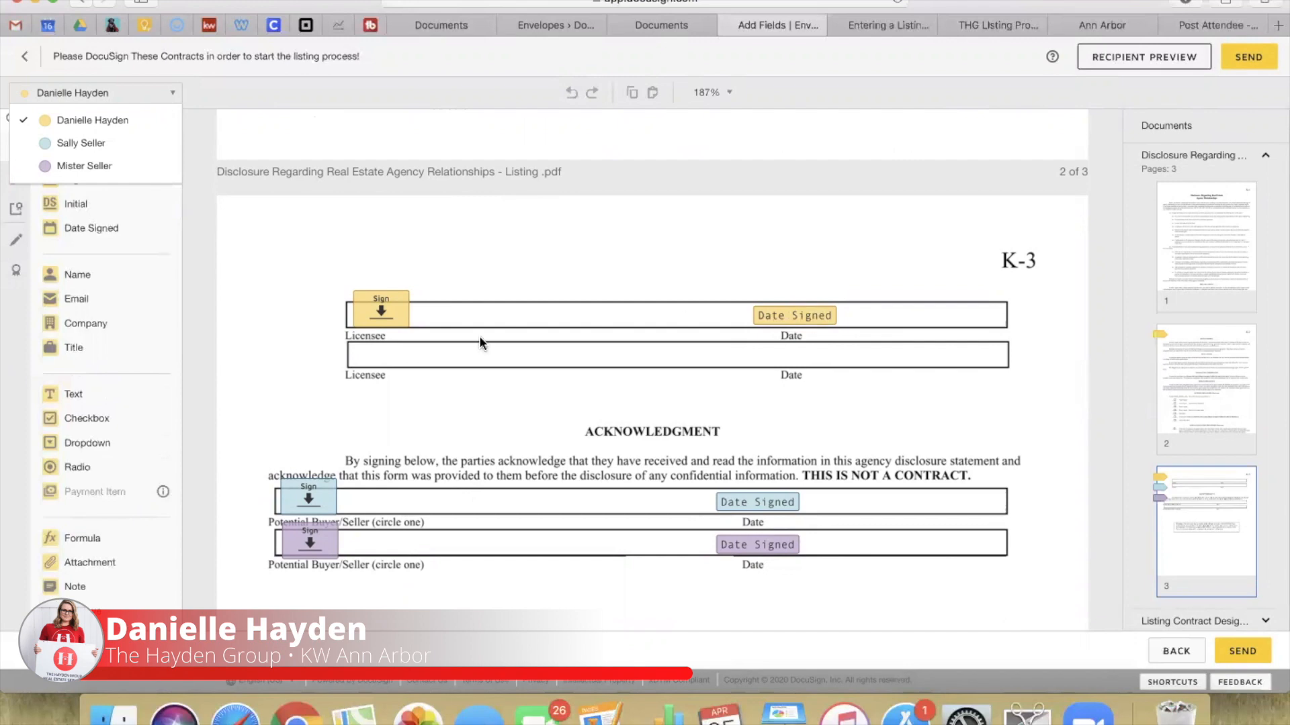
pyautogui.click(387, 321)
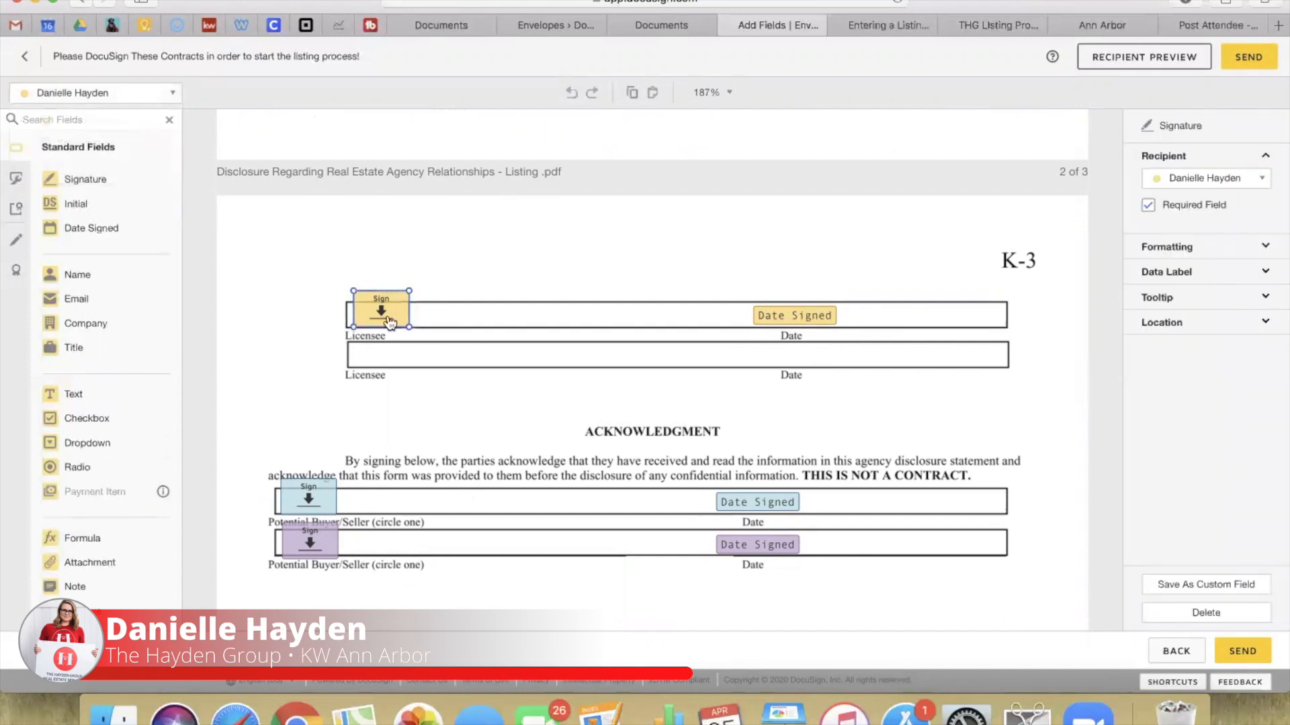
pyautogui.click(1147, 208)
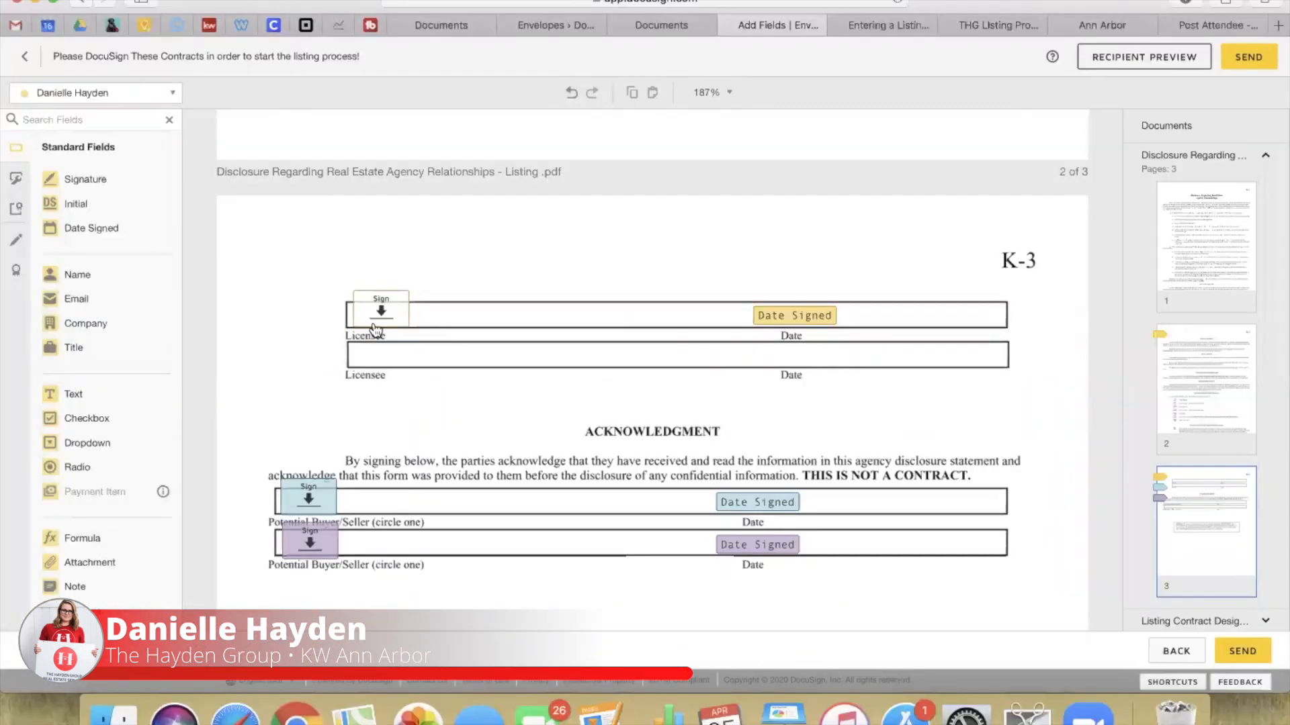
pyautogui.click(356, 383)
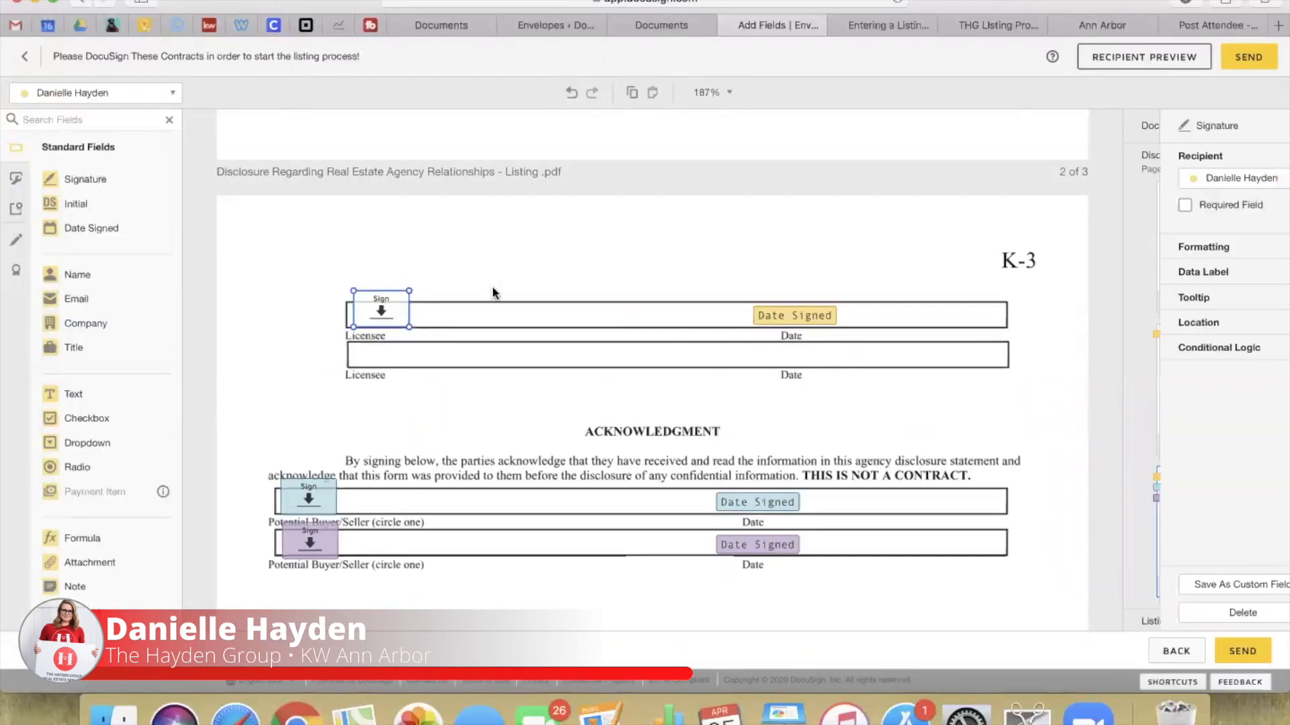
pyautogui.click(1173, 203)
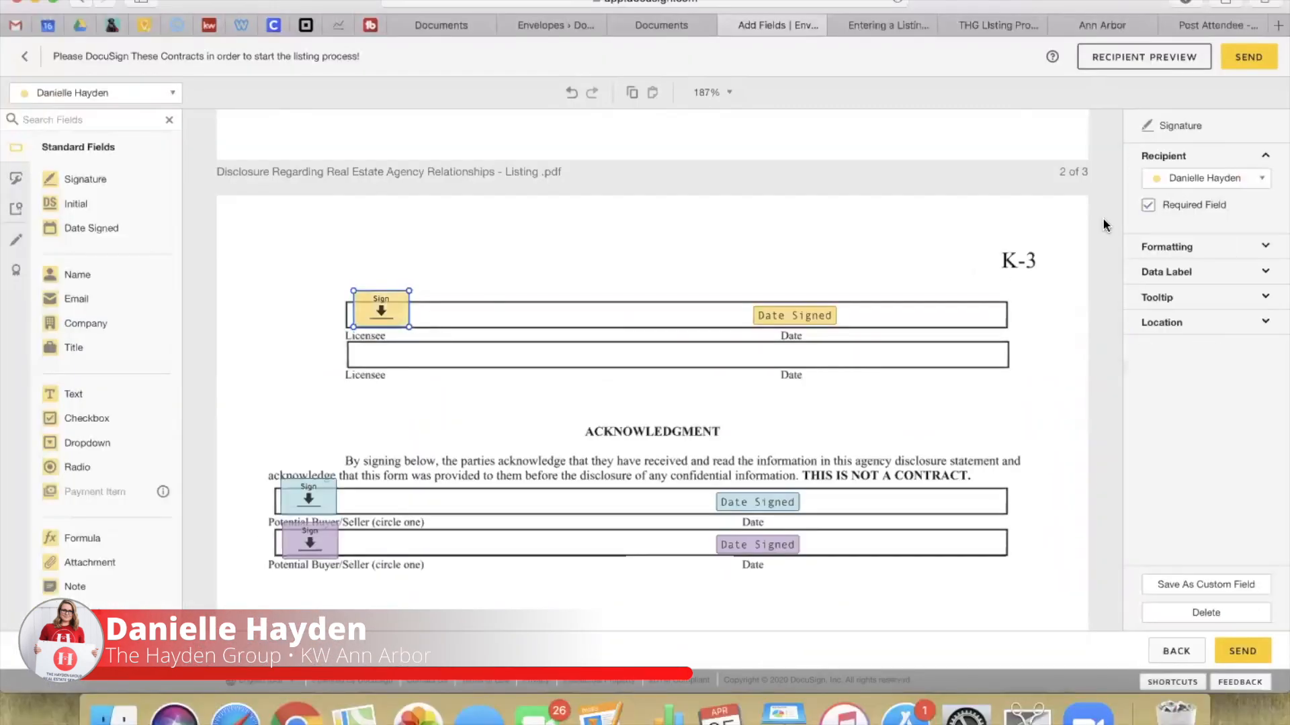
# Step: Inspect the licensee's Date Signed field, then the Listing Contract's Property field
pyautogui.click(788, 320)
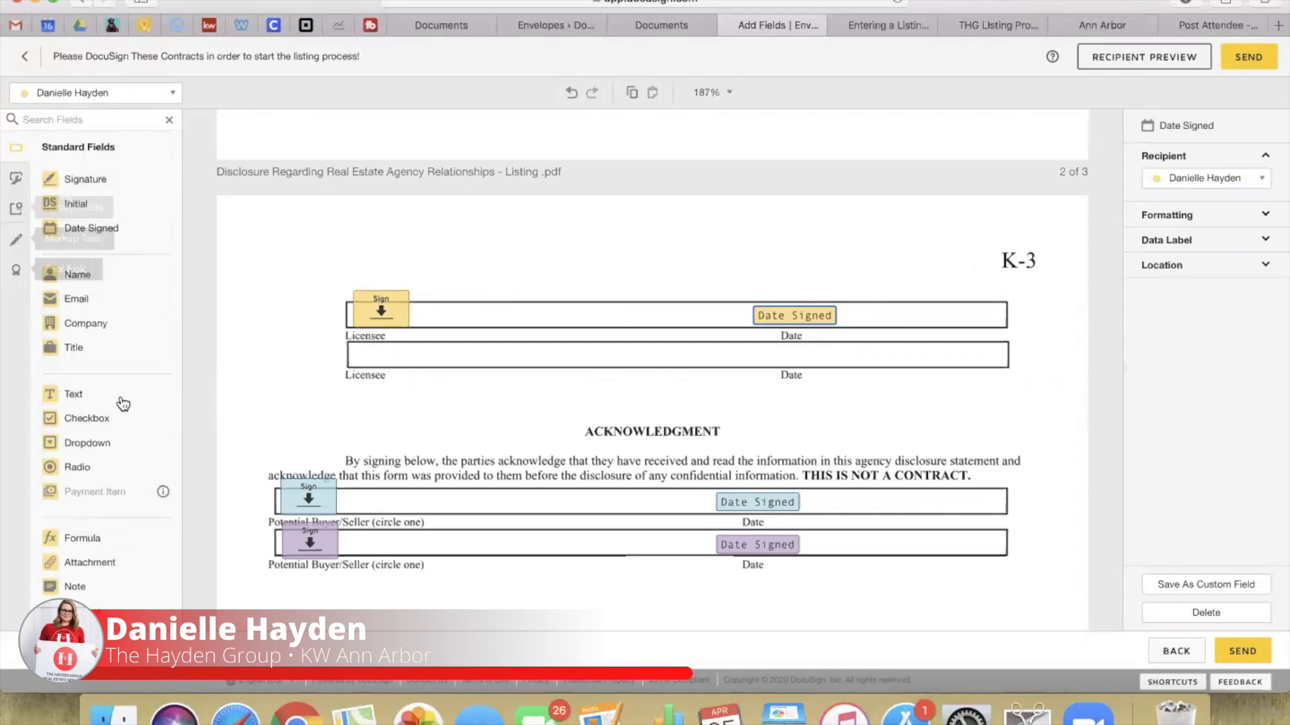
pyautogui.scroll(-3, 468, 449)
pyautogui.scroll(-10, 465, 449)
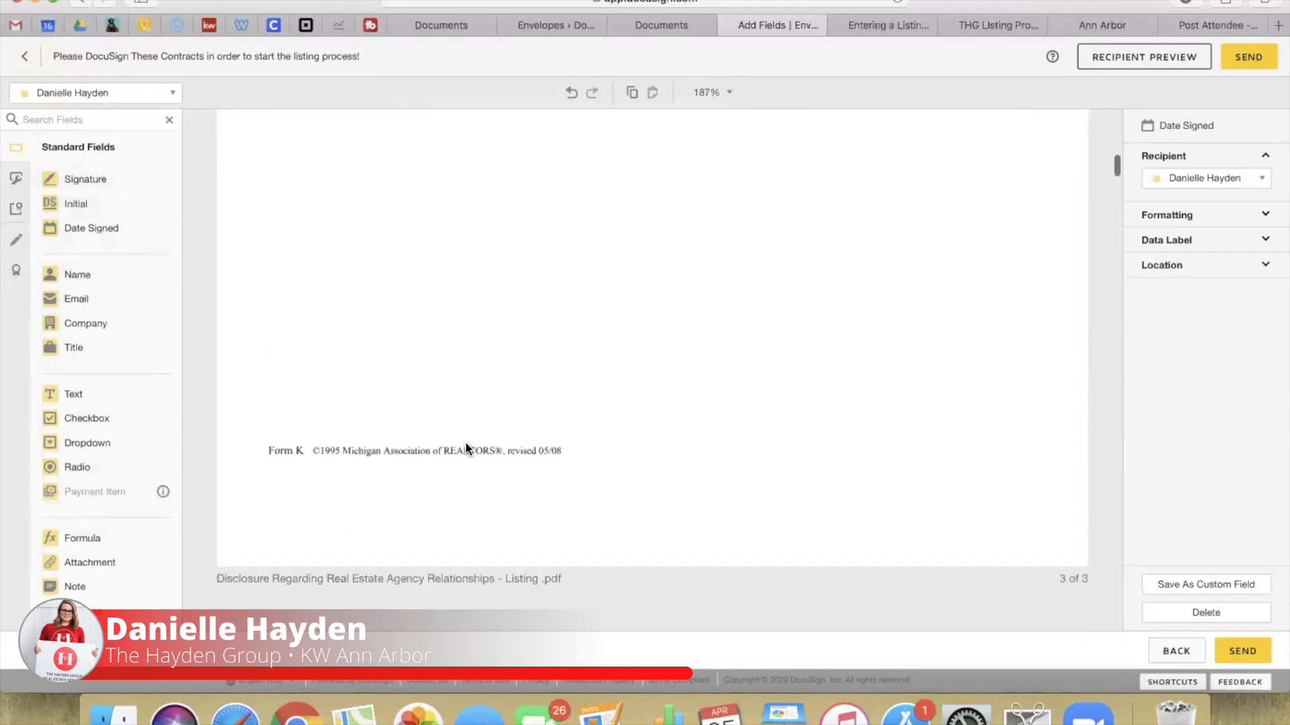
pyautogui.click(419, 388)
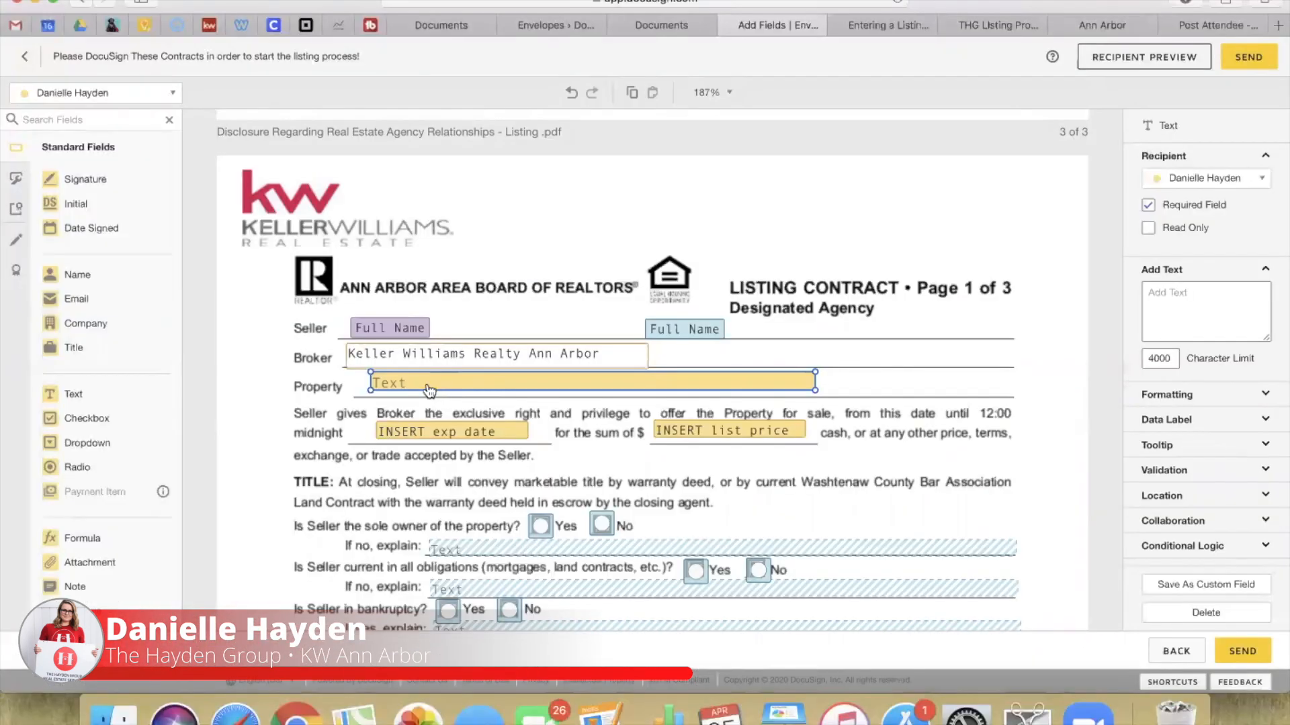
# Step: Deselect the Property field and go back to the Listing Contracts envelope details
pyautogui.click(506, 279)
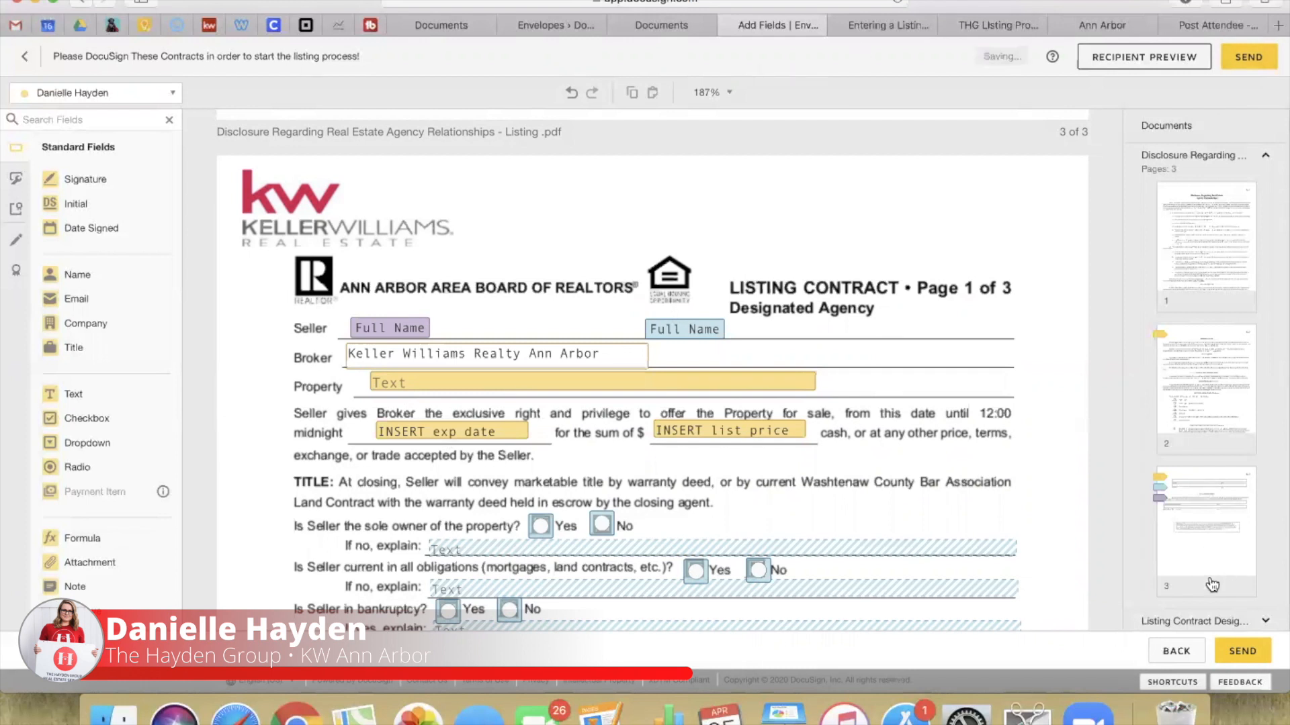
pyautogui.click(1177, 652)
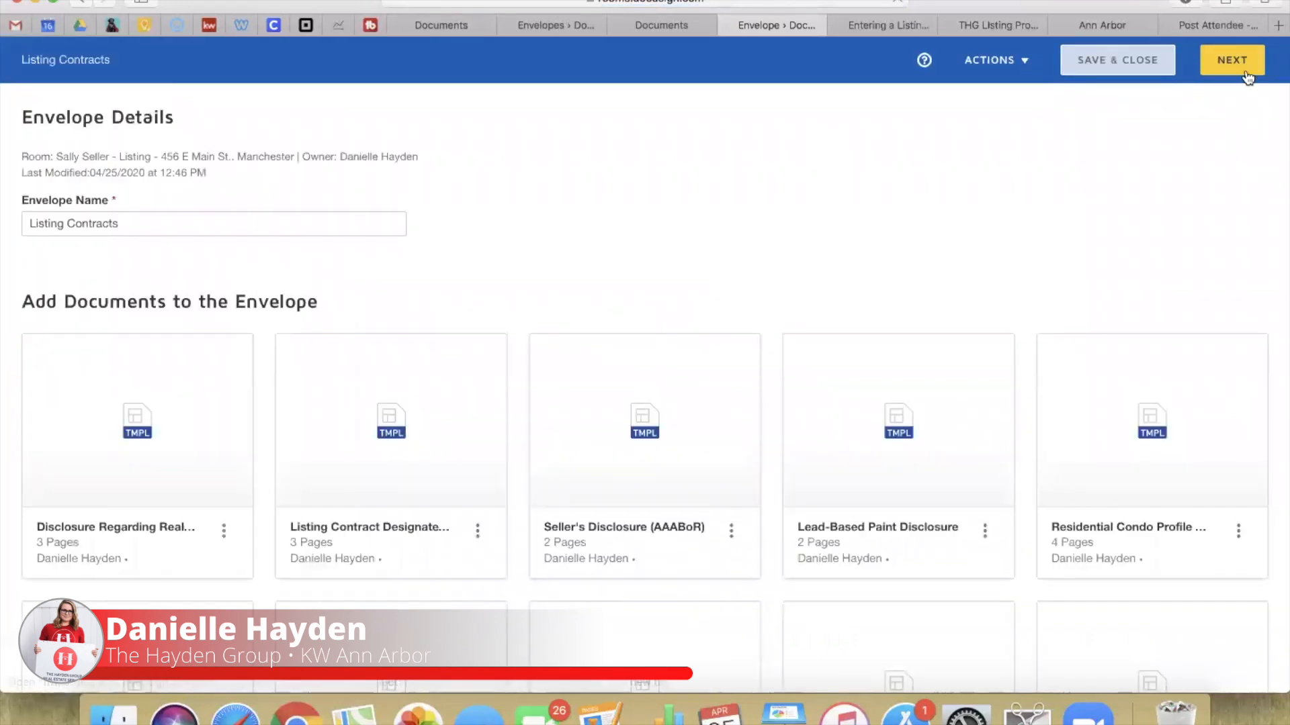
# Step: Save and close the envelope and open the room's details for editing
pyautogui.click(1107, 60)
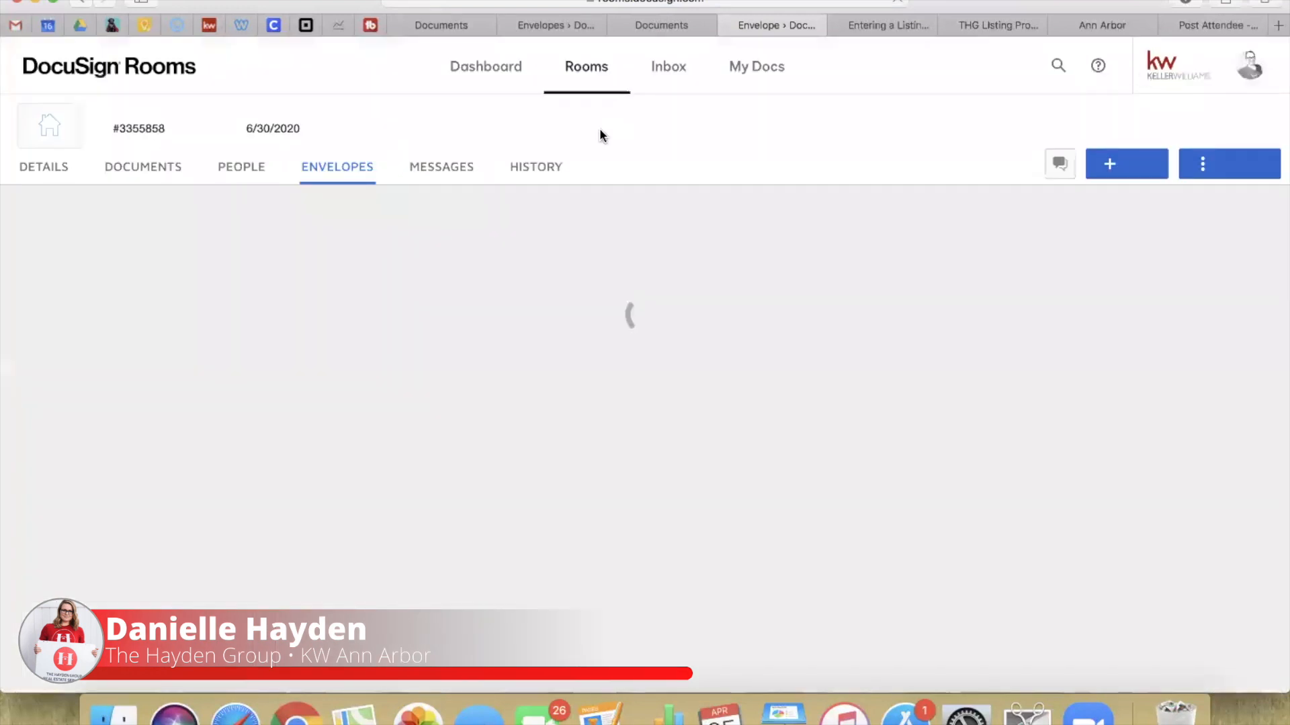
pyautogui.click(35, 164)
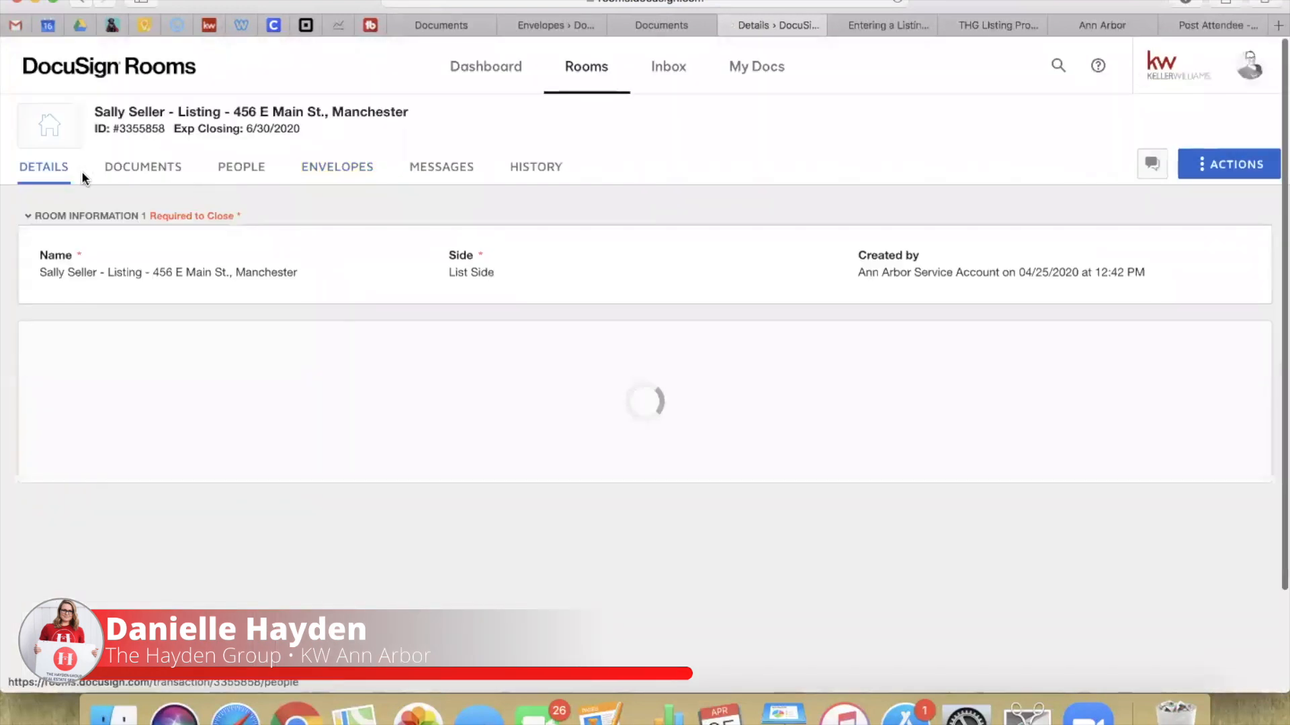
pyautogui.scroll(-1, 205, 537)
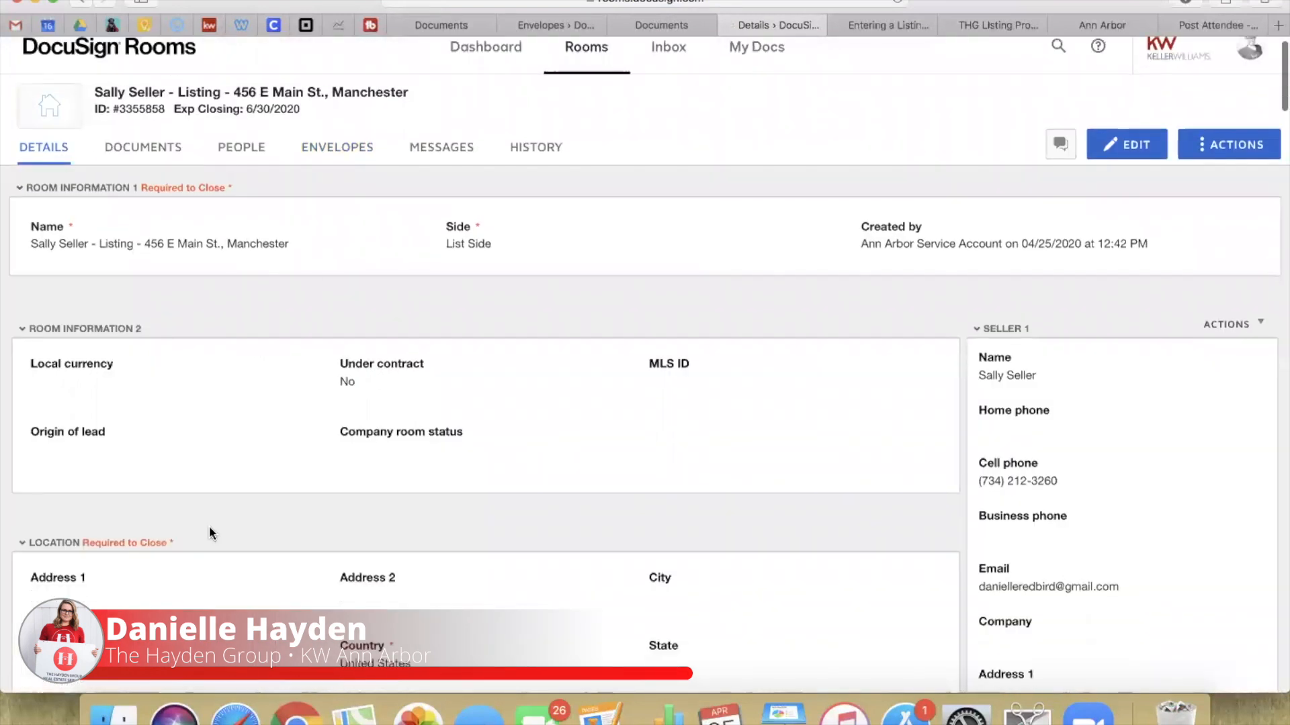
pyautogui.click(1129, 145)
pyautogui.scroll(-5, 733, 411)
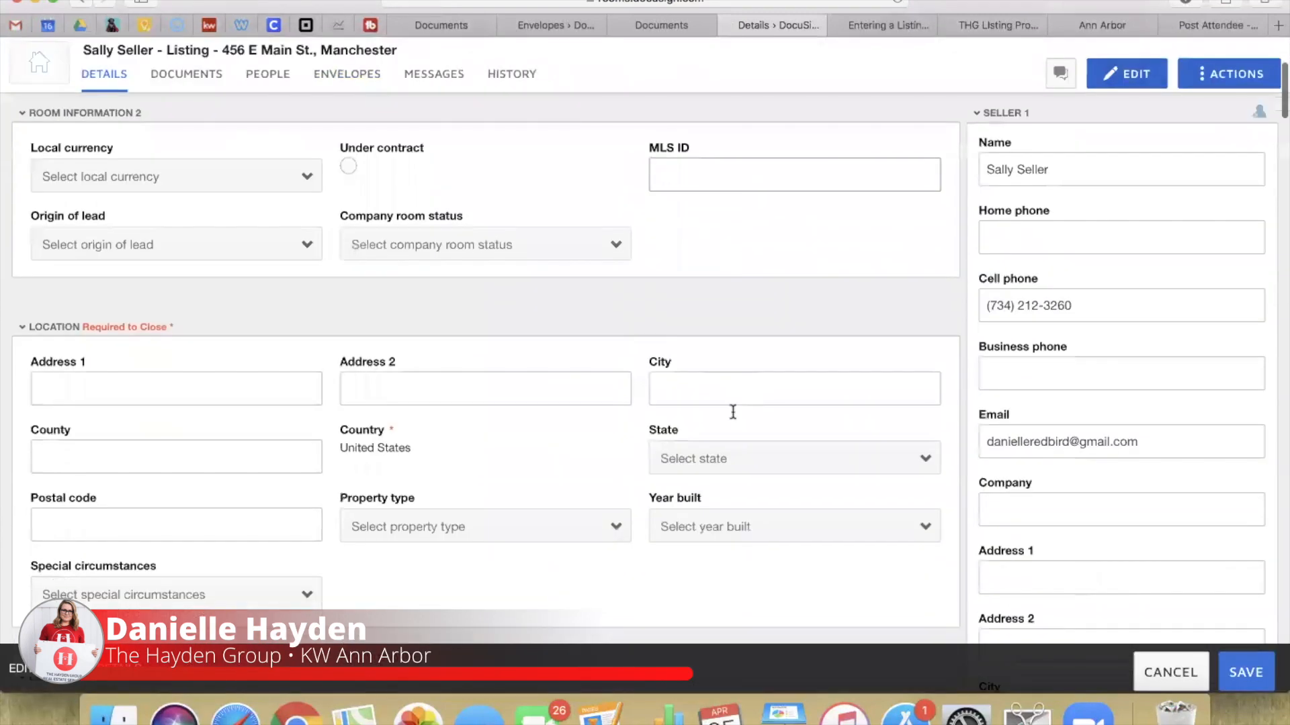
pyautogui.click(104, 311)
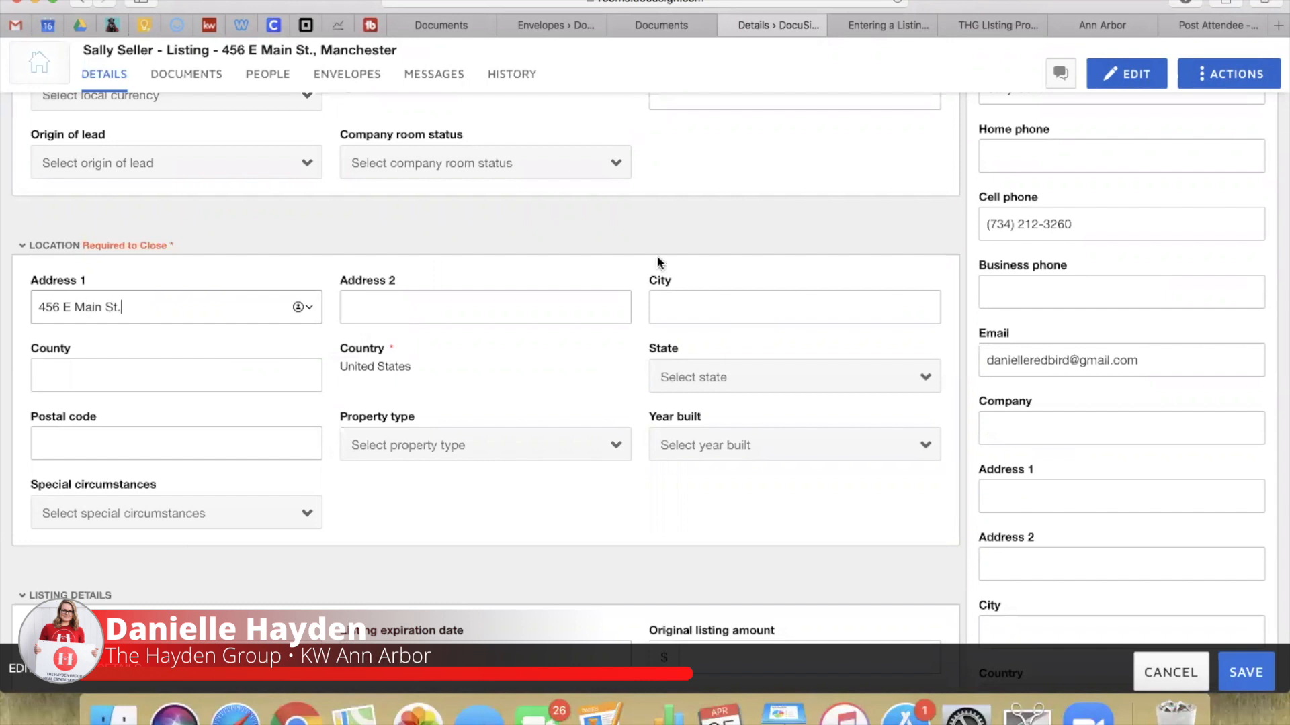
pyautogui.click(688, 309)
pyautogui.write('Manchester')
pyautogui.click(185, 383)
pyautogui.write('Washtenaw')
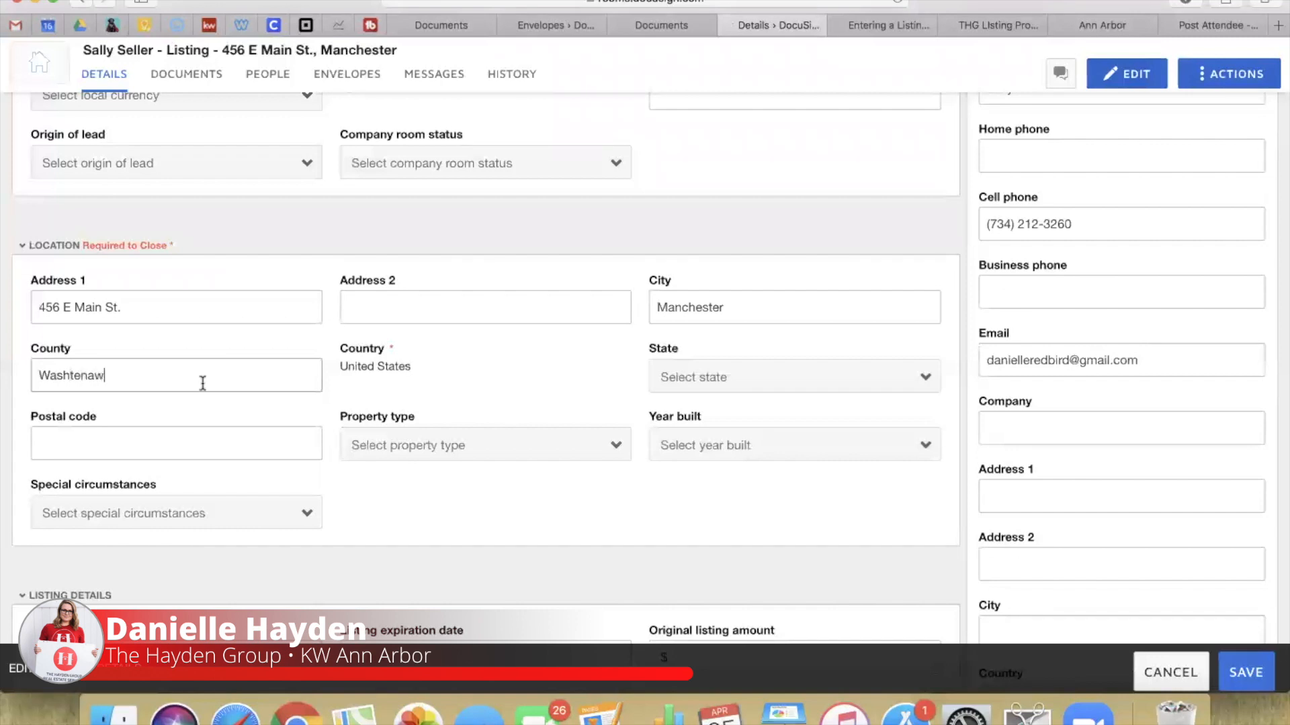
pyautogui.click(695, 376)
pyautogui.press('m')
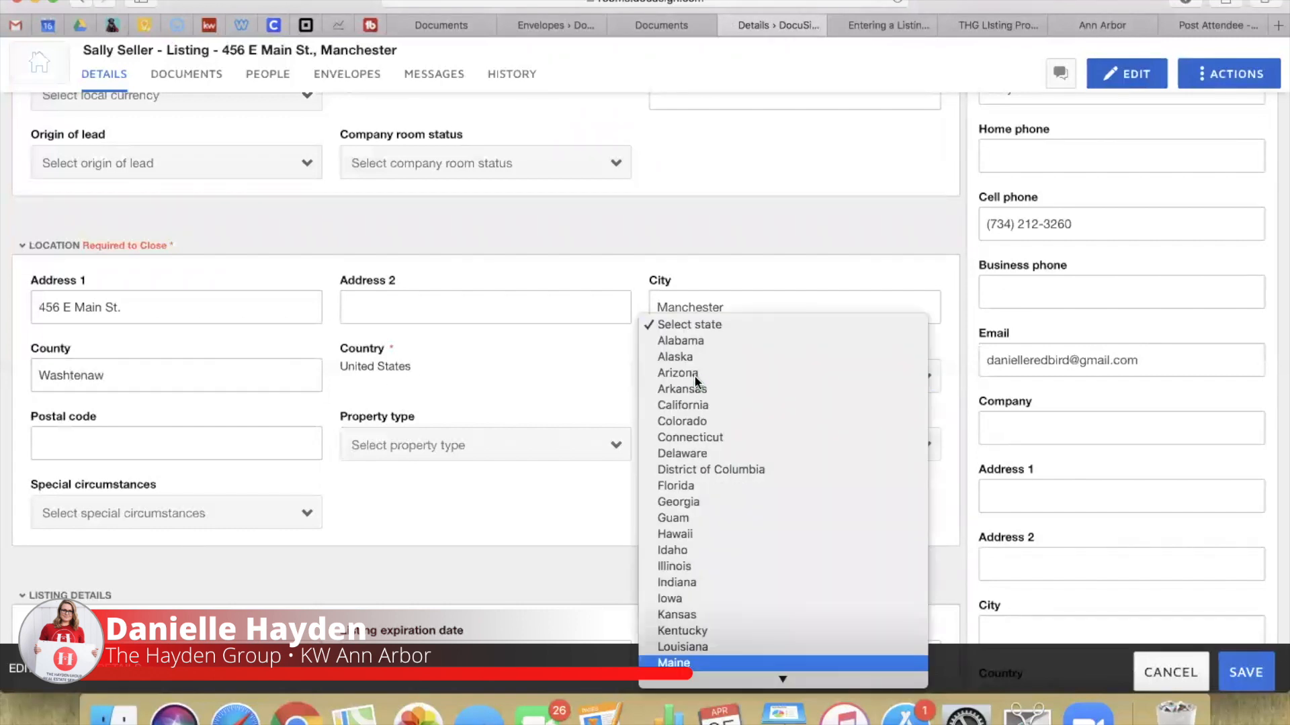
pyautogui.click(692, 441)
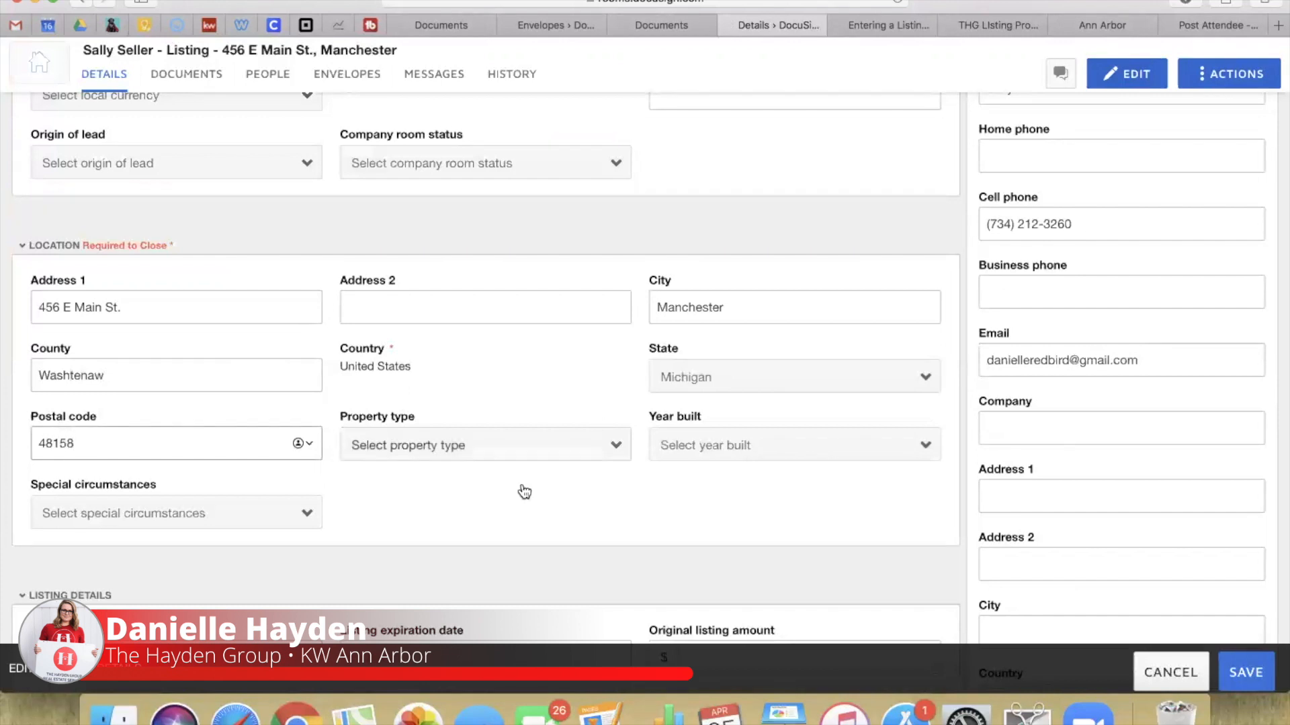
# Step: Set property type Residential Detached and year built 1900, then save the room details
pyautogui.click(490, 448)
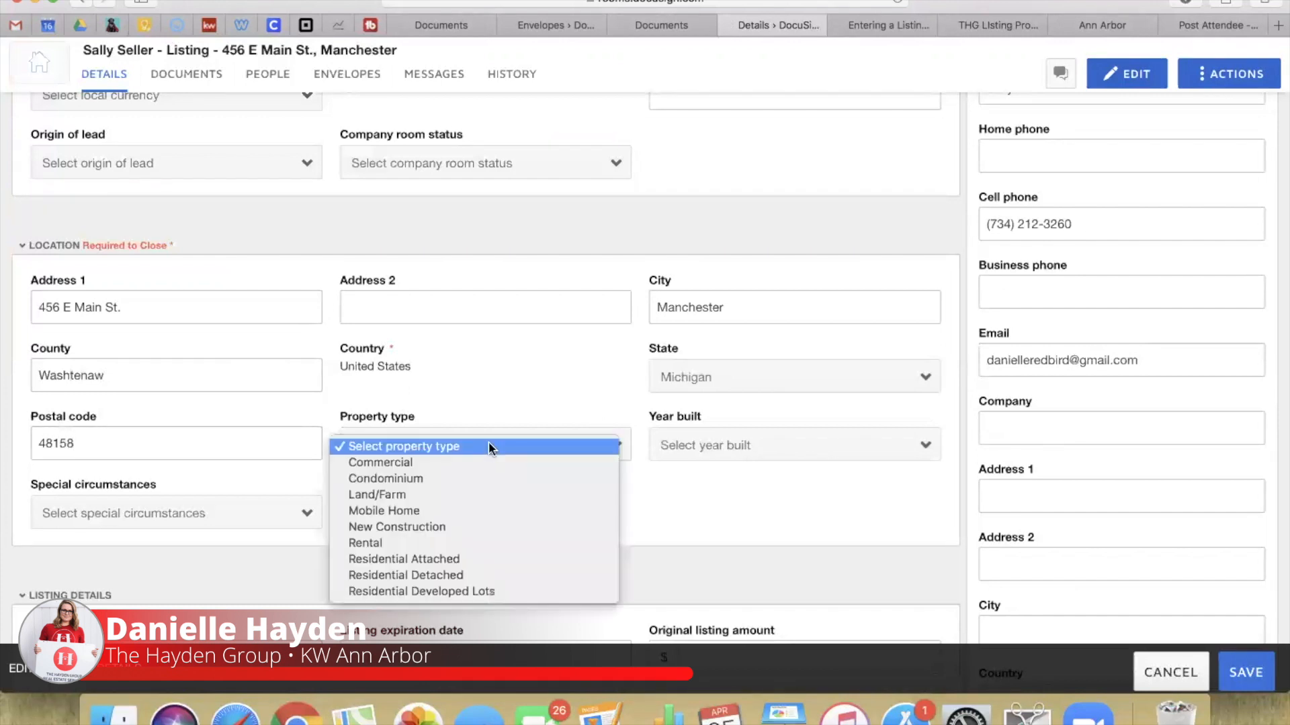
pyautogui.click(474, 575)
pyautogui.click(782, 449)
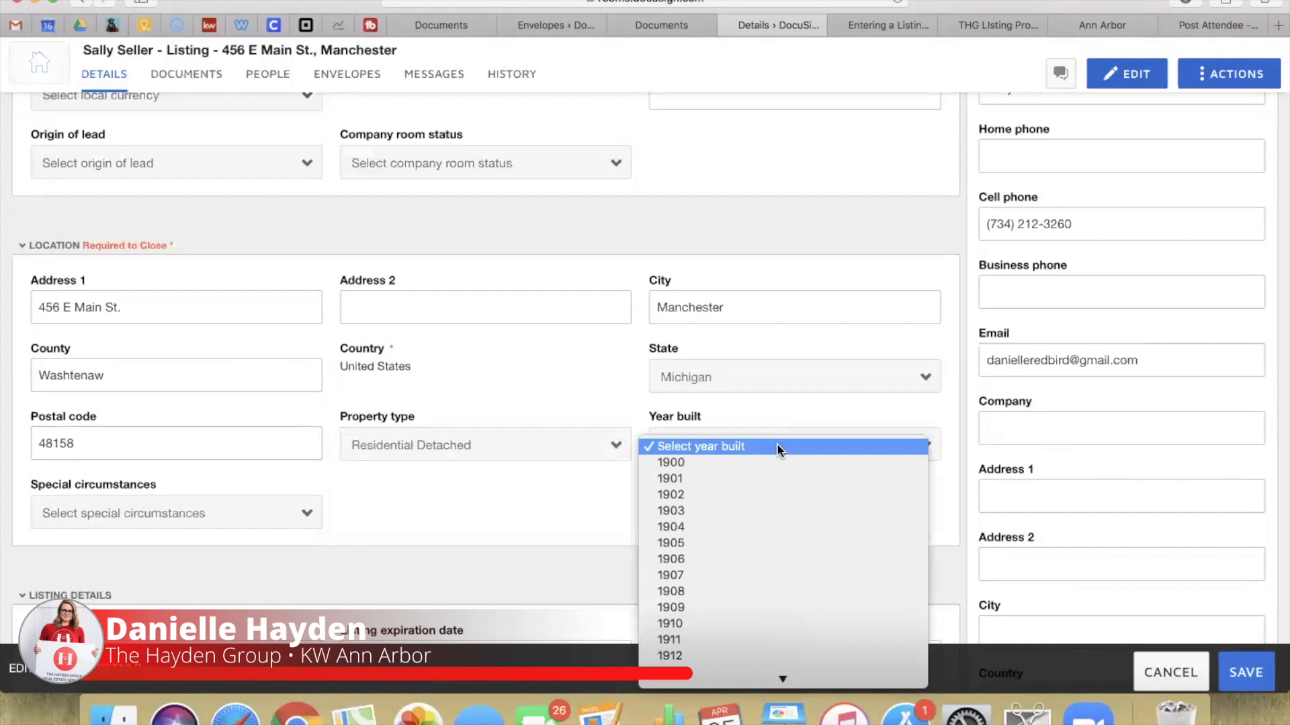
pyautogui.click(772, 462)
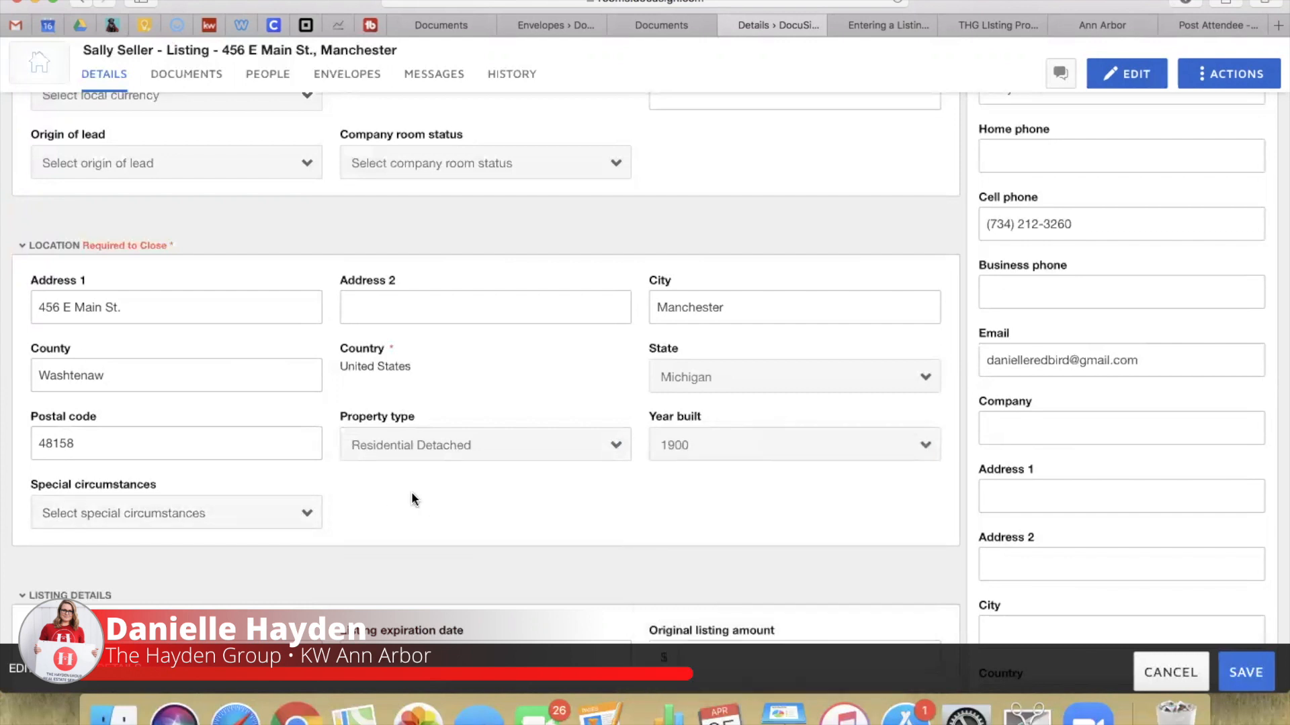
pyautogui.click(1251, 676)
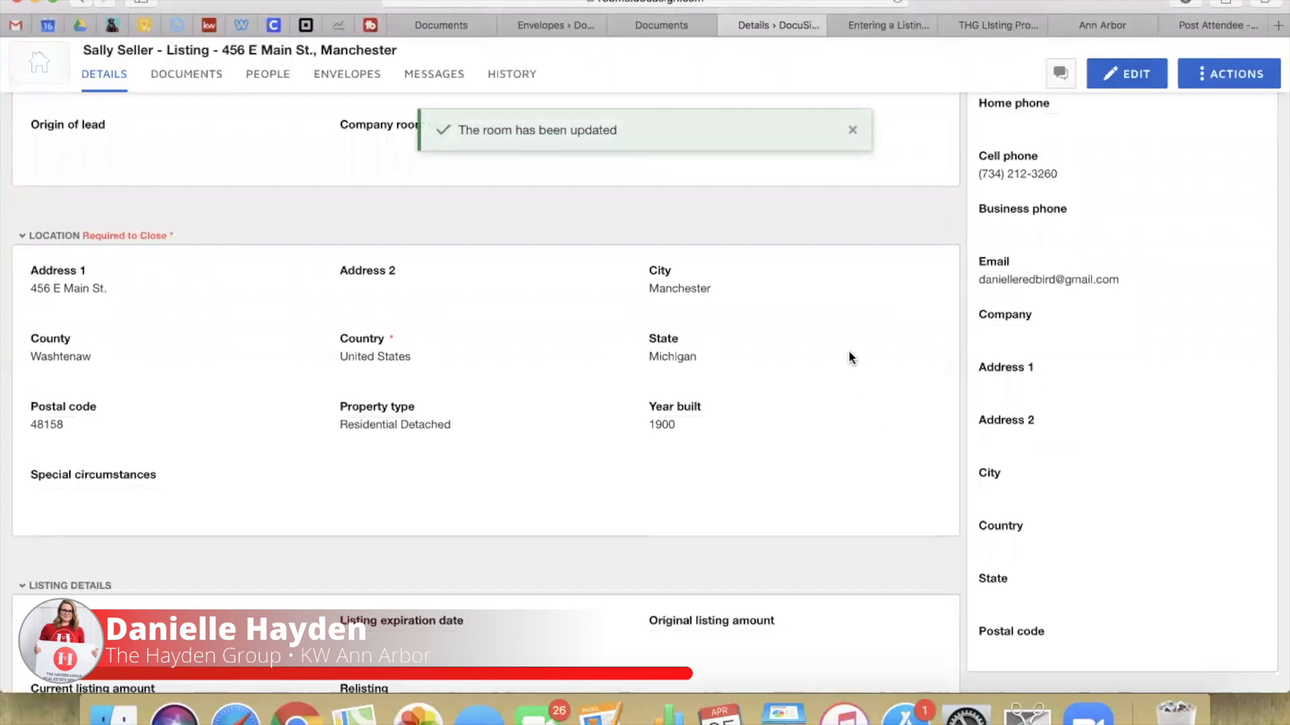
pyautogui.click(356, 75)
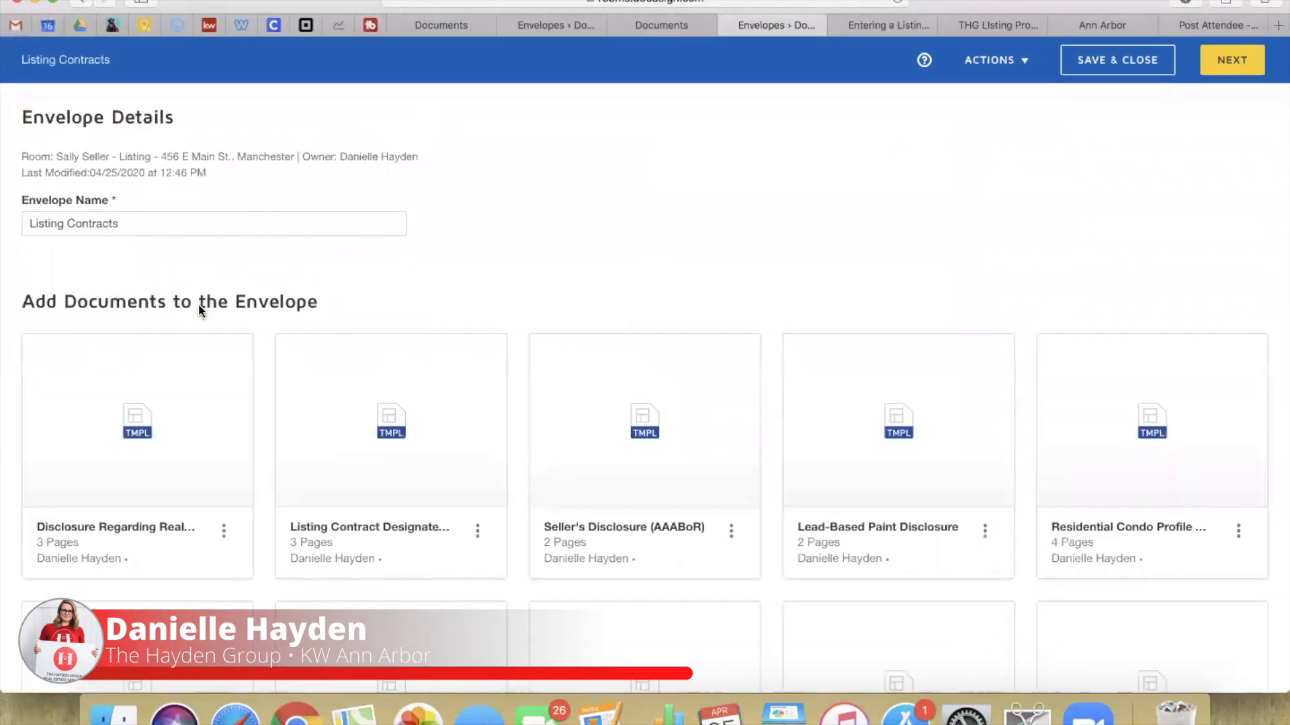
pyautogui.click(1232, 60)
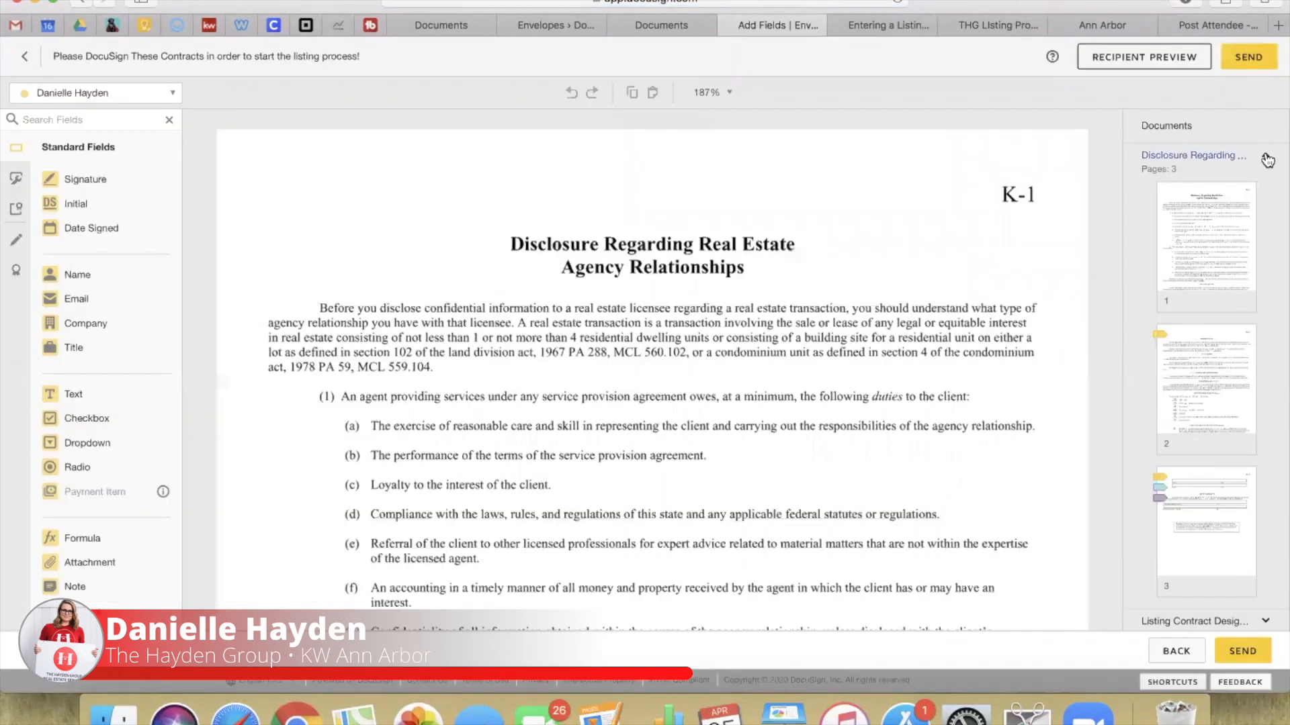
pyautogui.click(1265, 156)
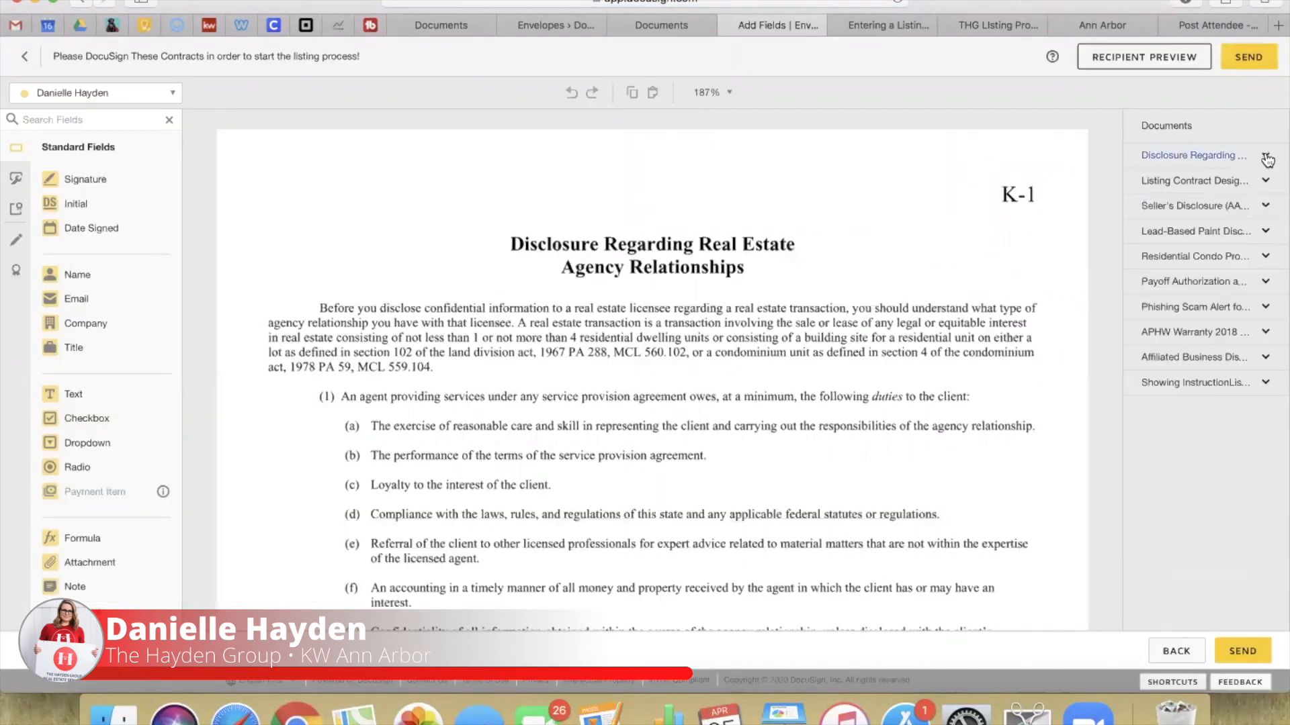
pyautogui.click(1195, 180)
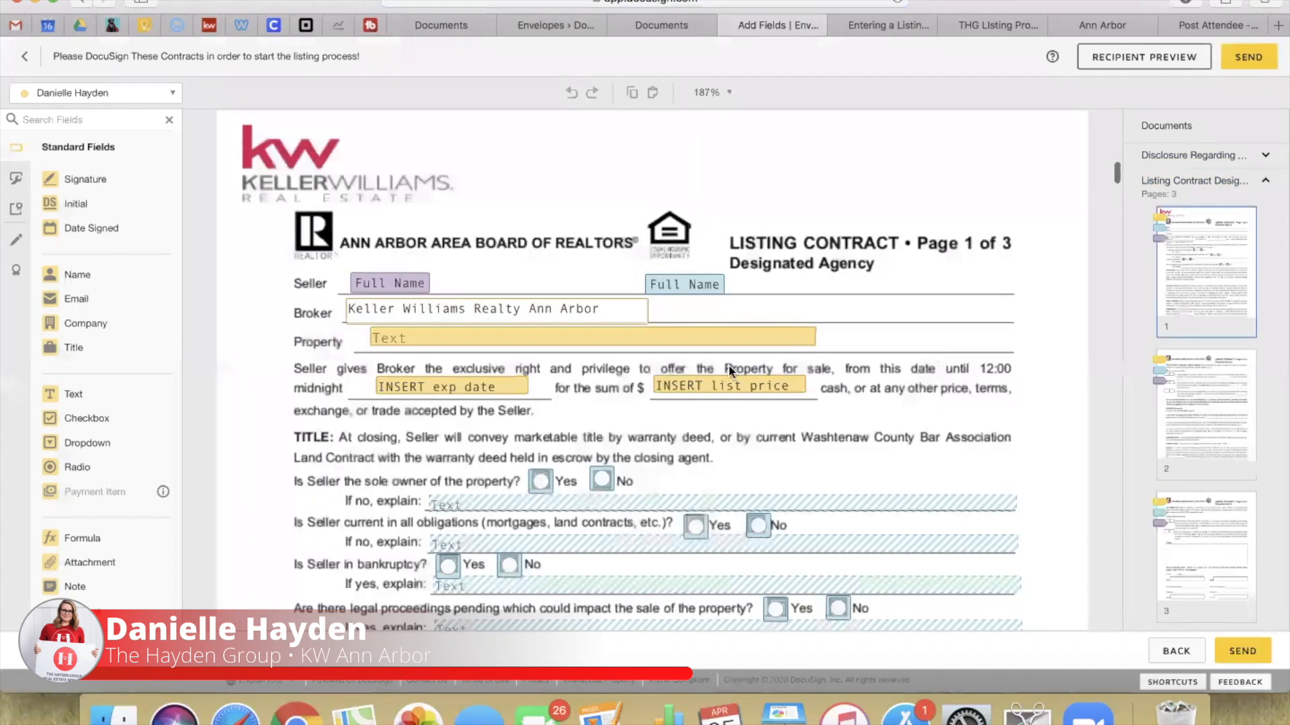
pyautogui.click(424, 339)
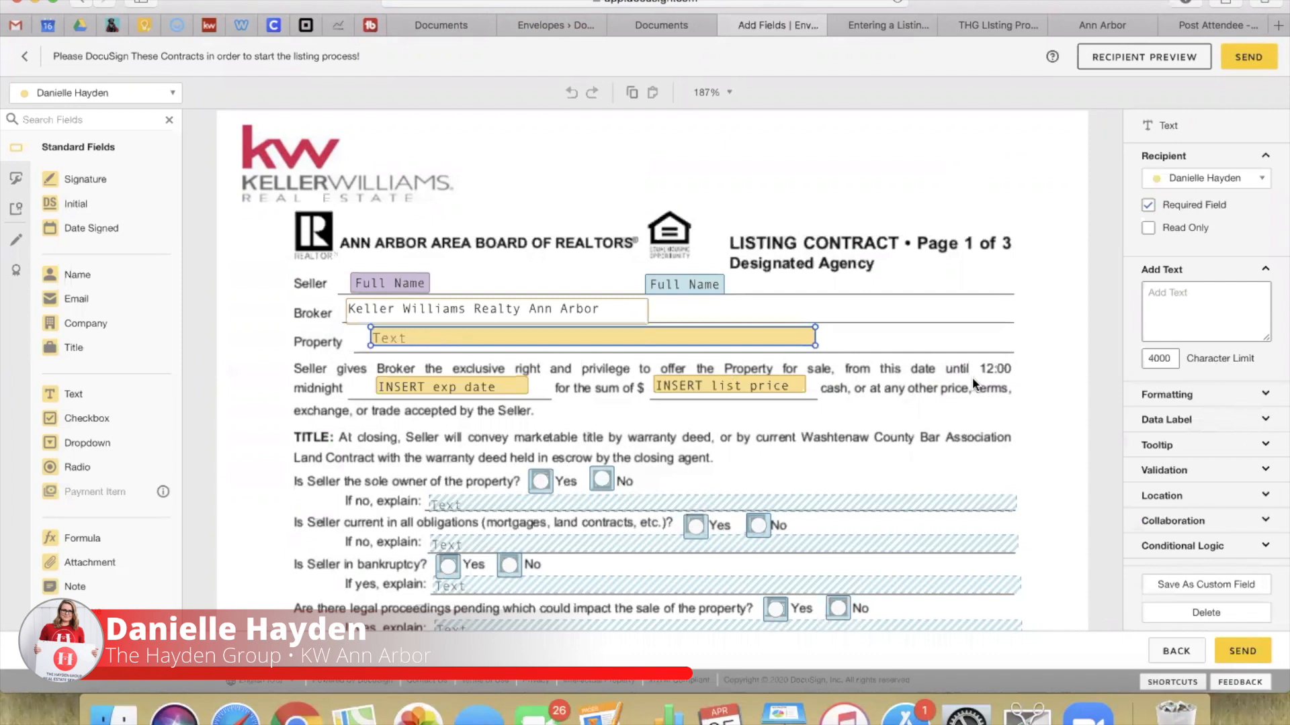
pyautogui.click(1142, 310)
pyautogui.press('super+a')
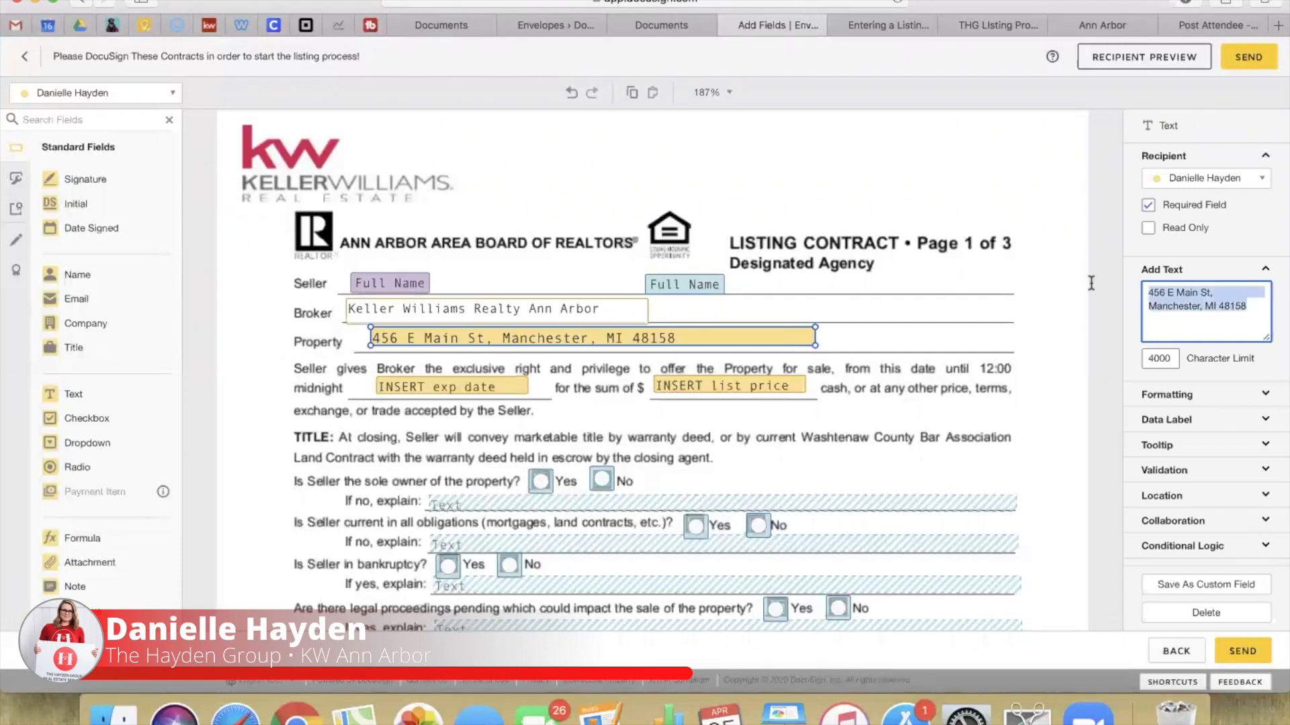
pyautogui.click(881, 412)
pyautogui.scroll(-10, 880, 412)
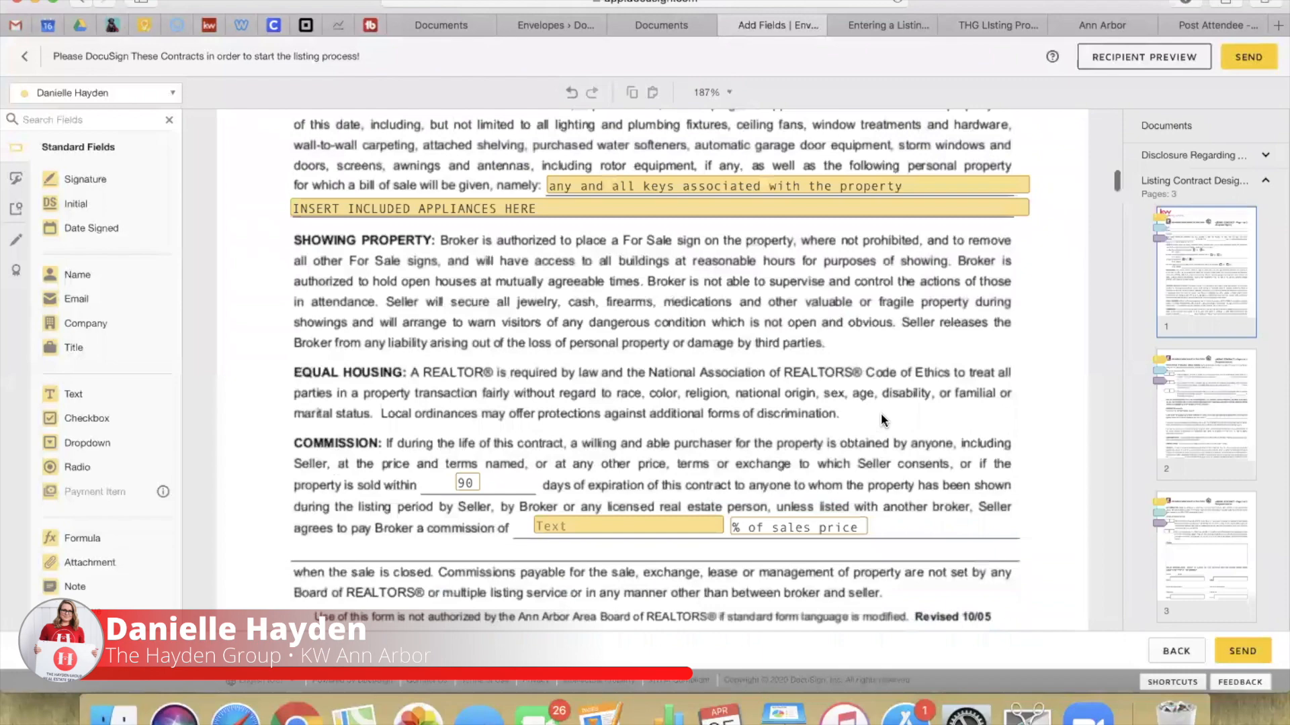
pyautogui.scroll(-20, 881, 420)
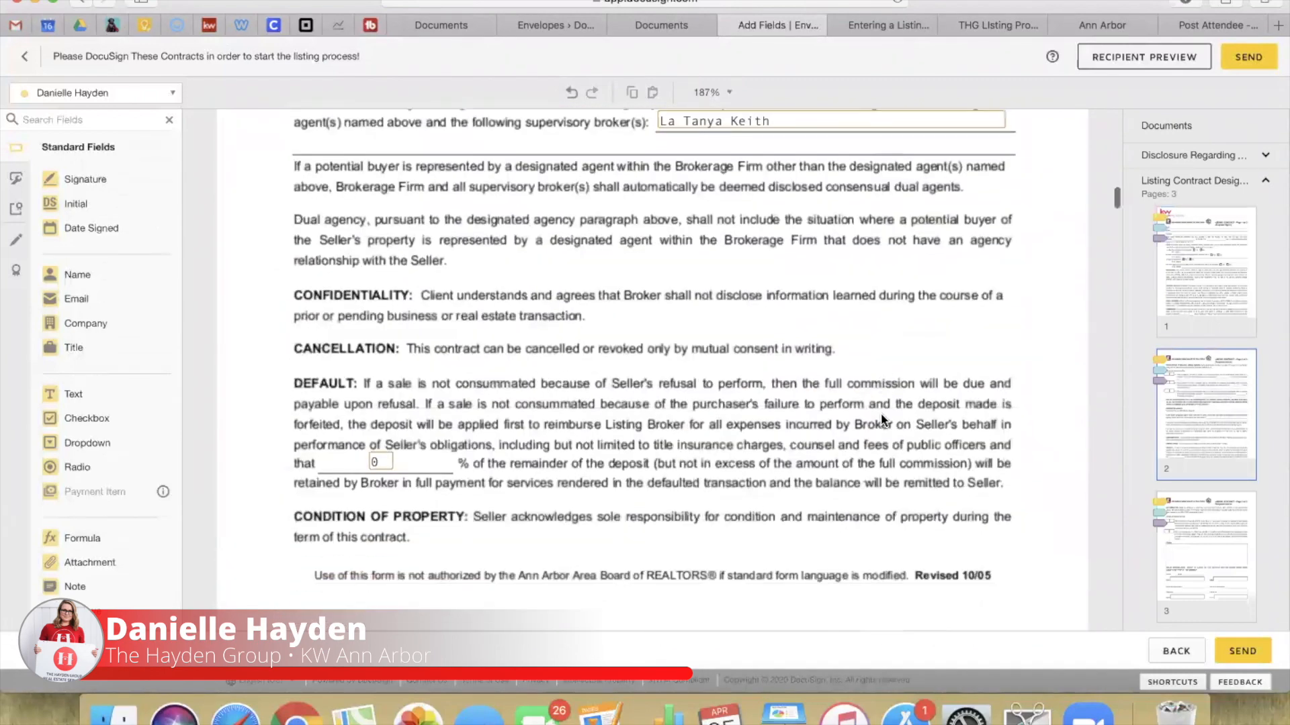
pyautogui.scroll(-15, 881, 413)
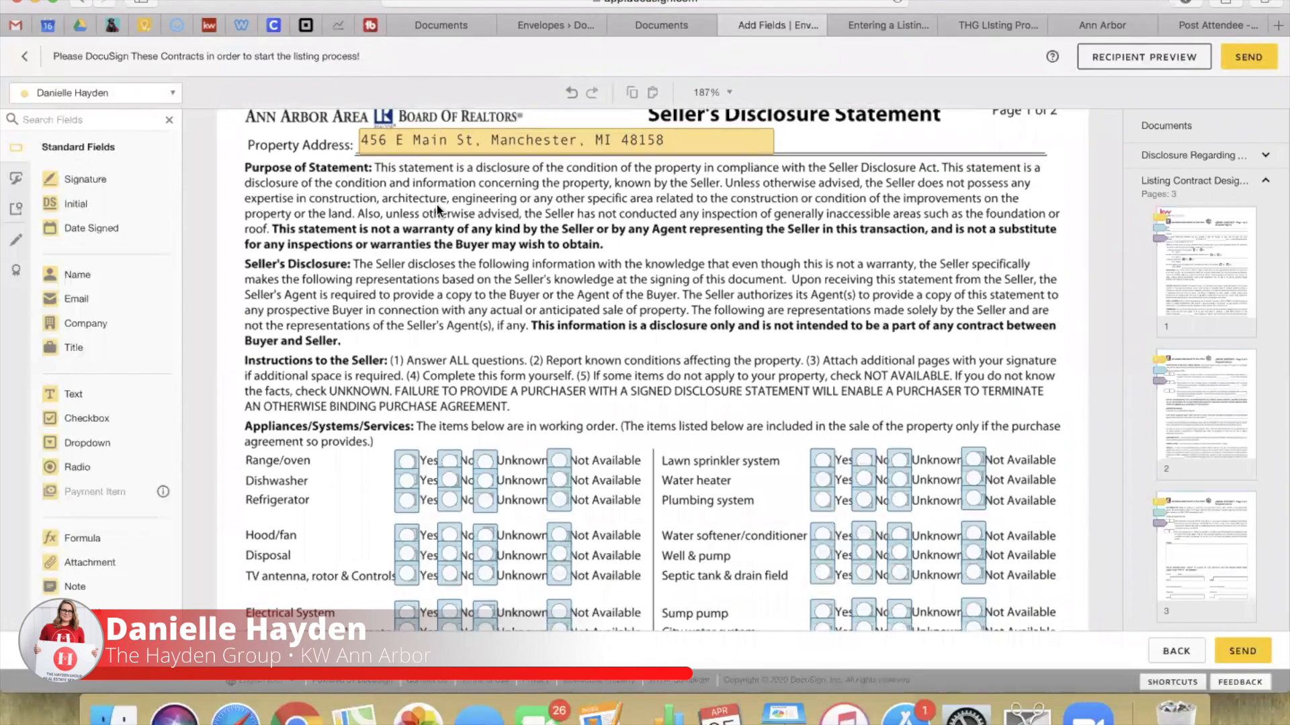
pyautogui.scroll(-20, 472, 266)
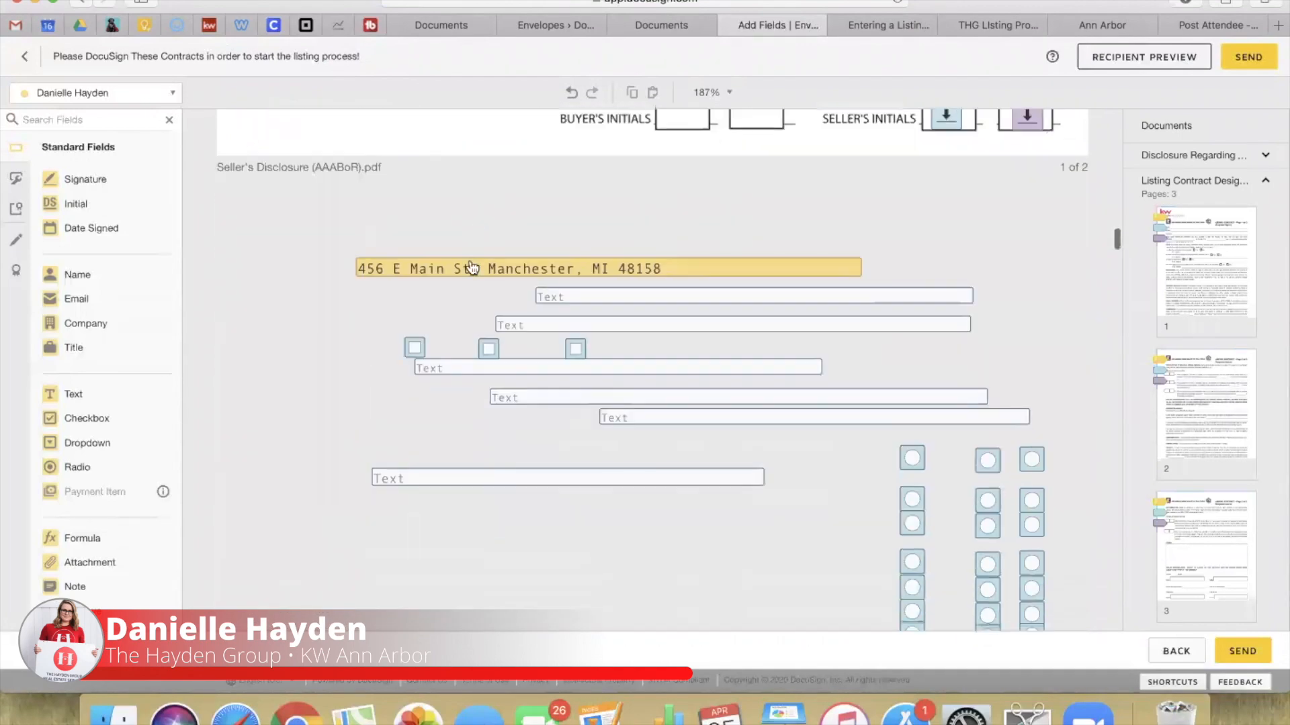
pyautogui.scroll(-20, 472, 265)
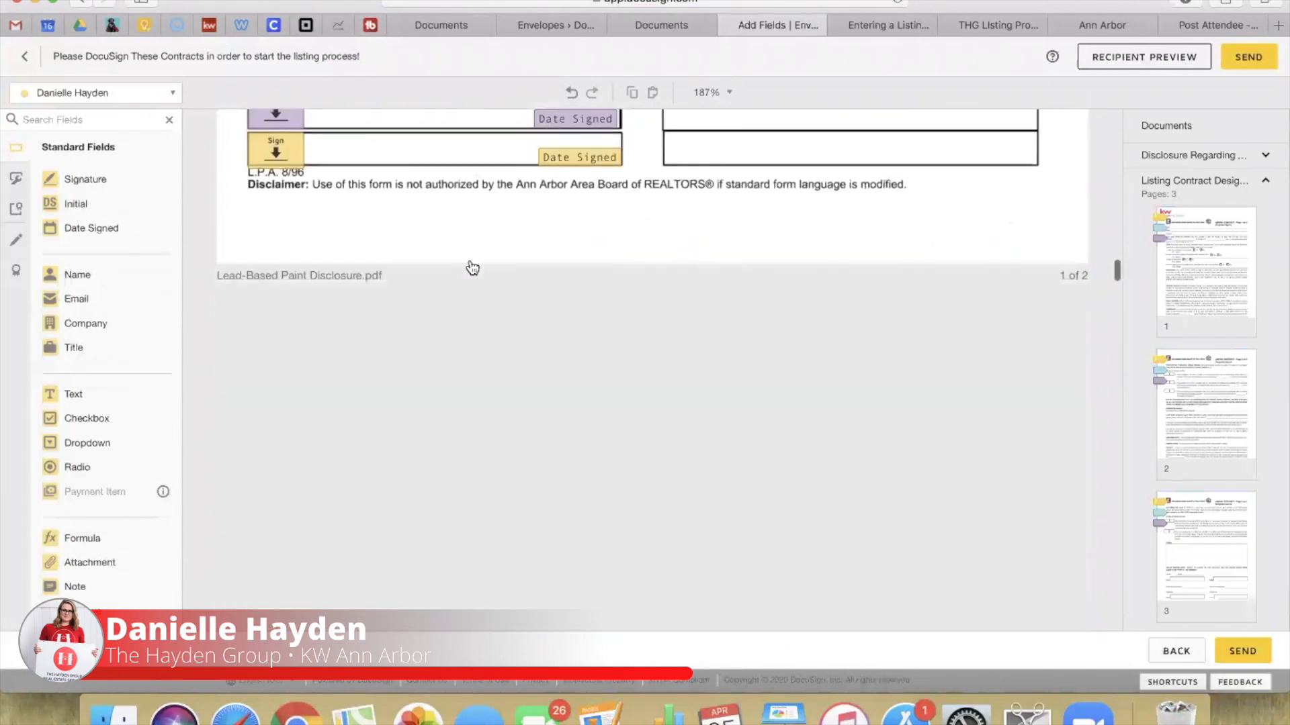
pyautogui.scroll(-20, 472, 267)
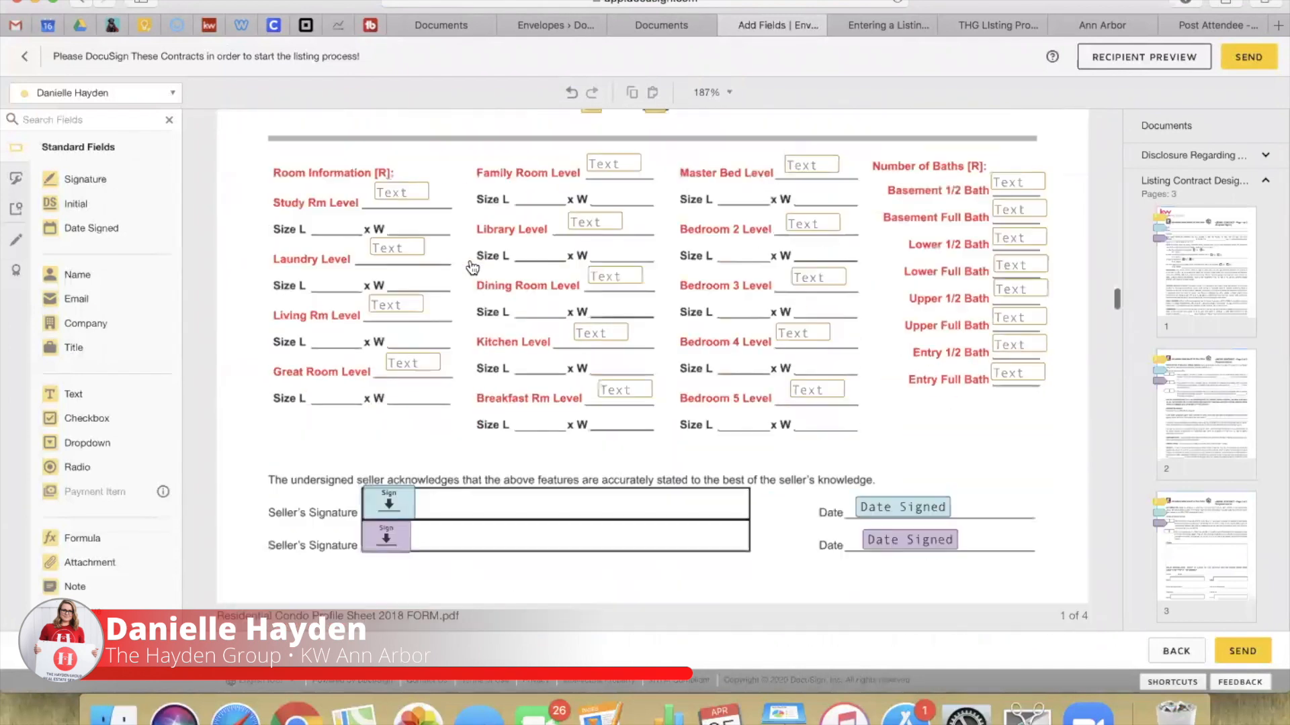
pyautogui.scroll(-20, 473, 267)
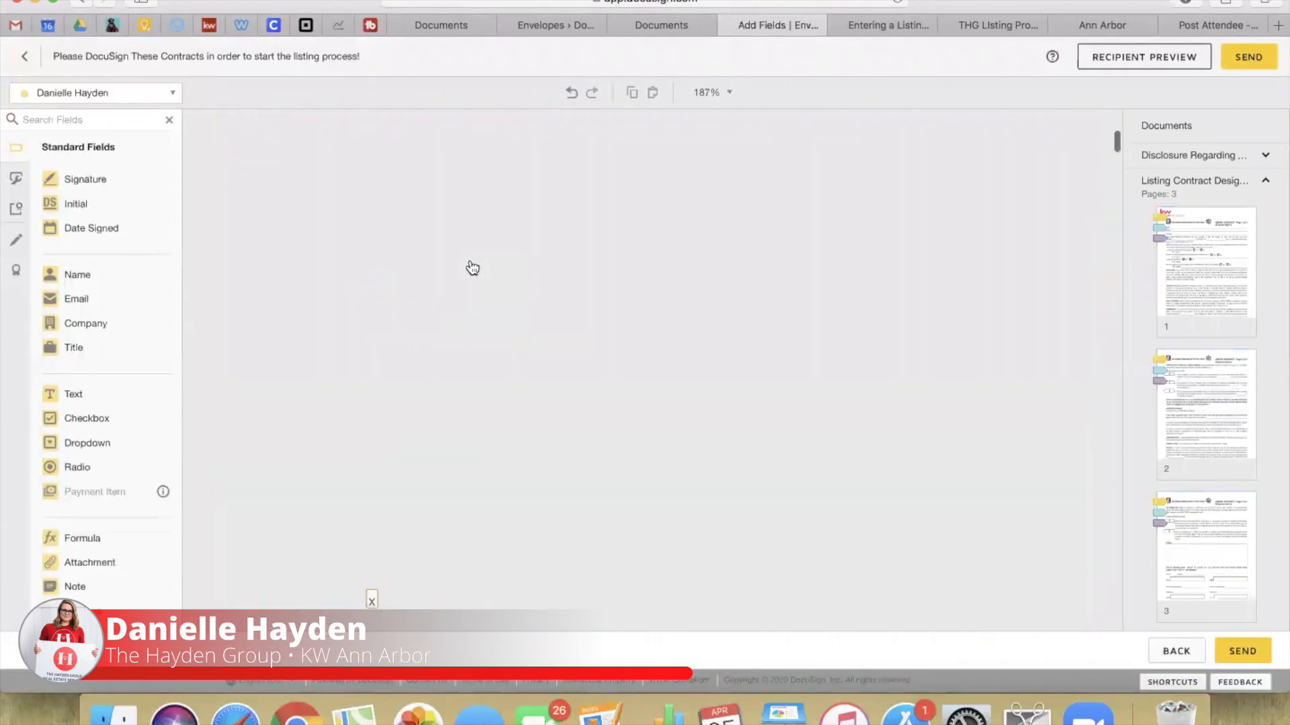
pyautogui.scroll(-10, 472, 267)
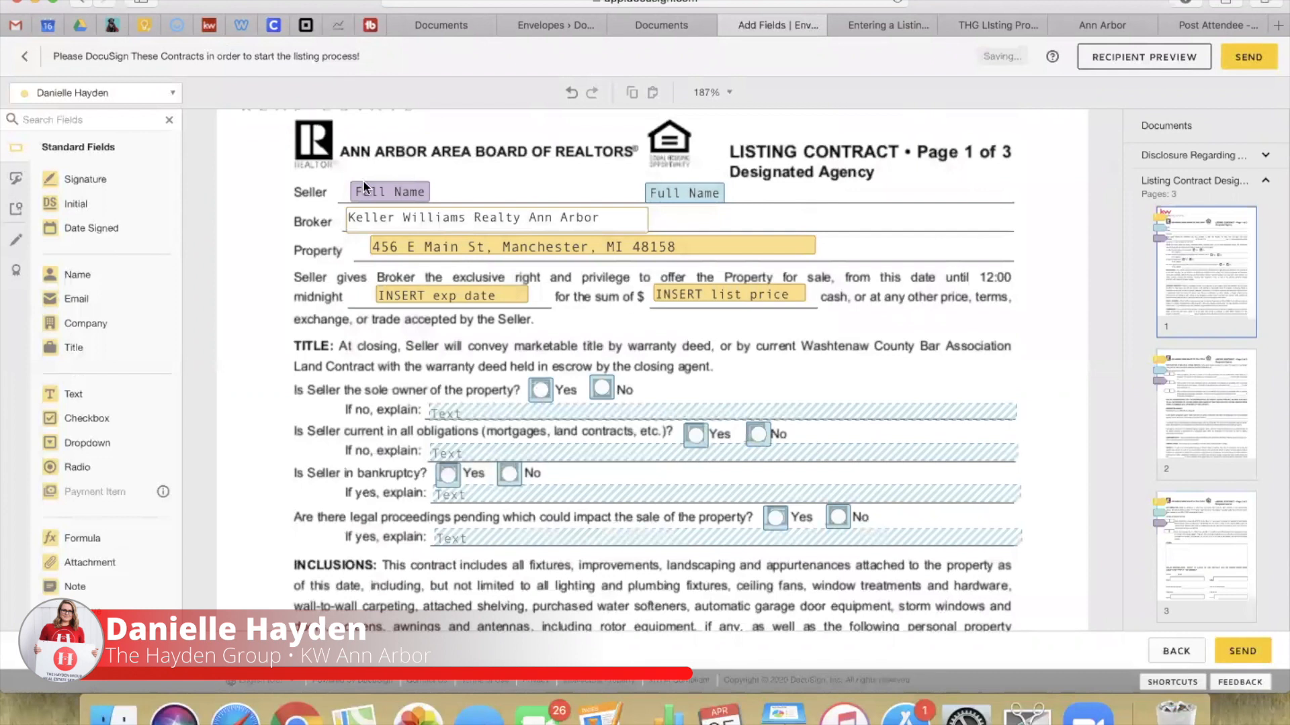
# Step: Check the Seller Full Name fields and edit the Broker field to 'Keller Williams Realty Ann Arbor'
pyautogui.click(368, 192)
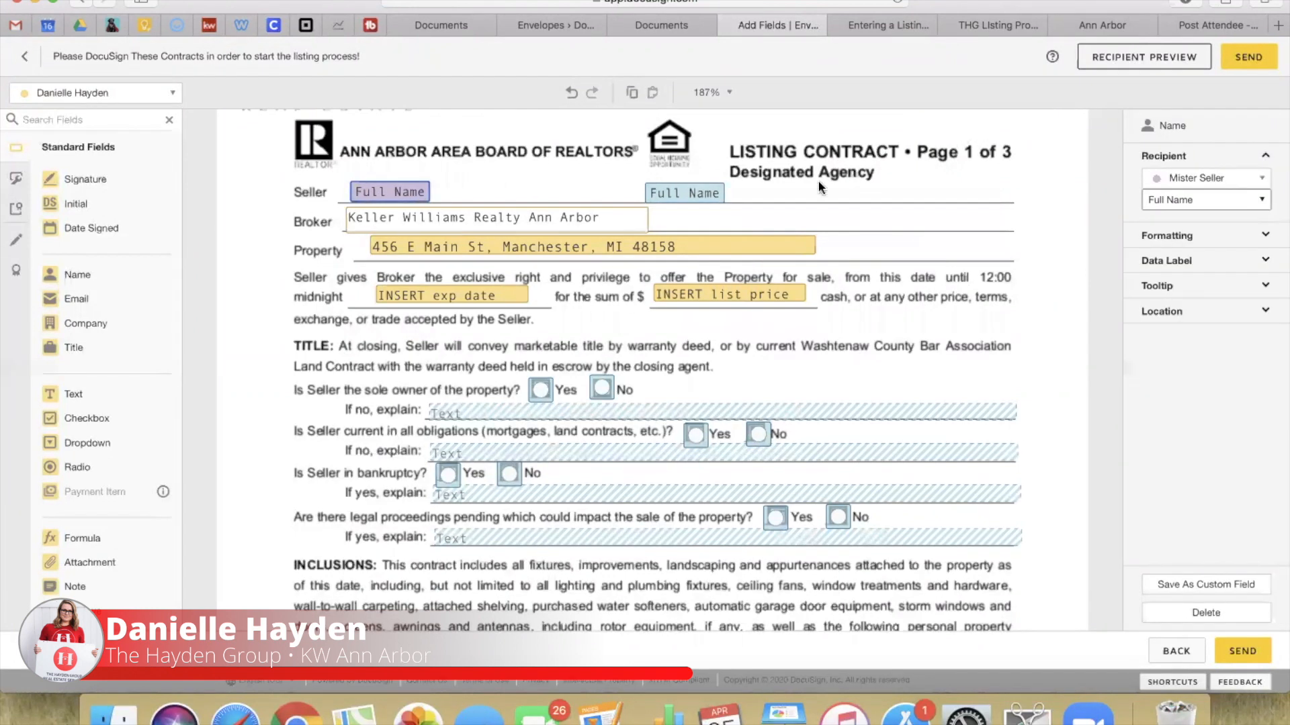
pyautogui.click(685, 195)
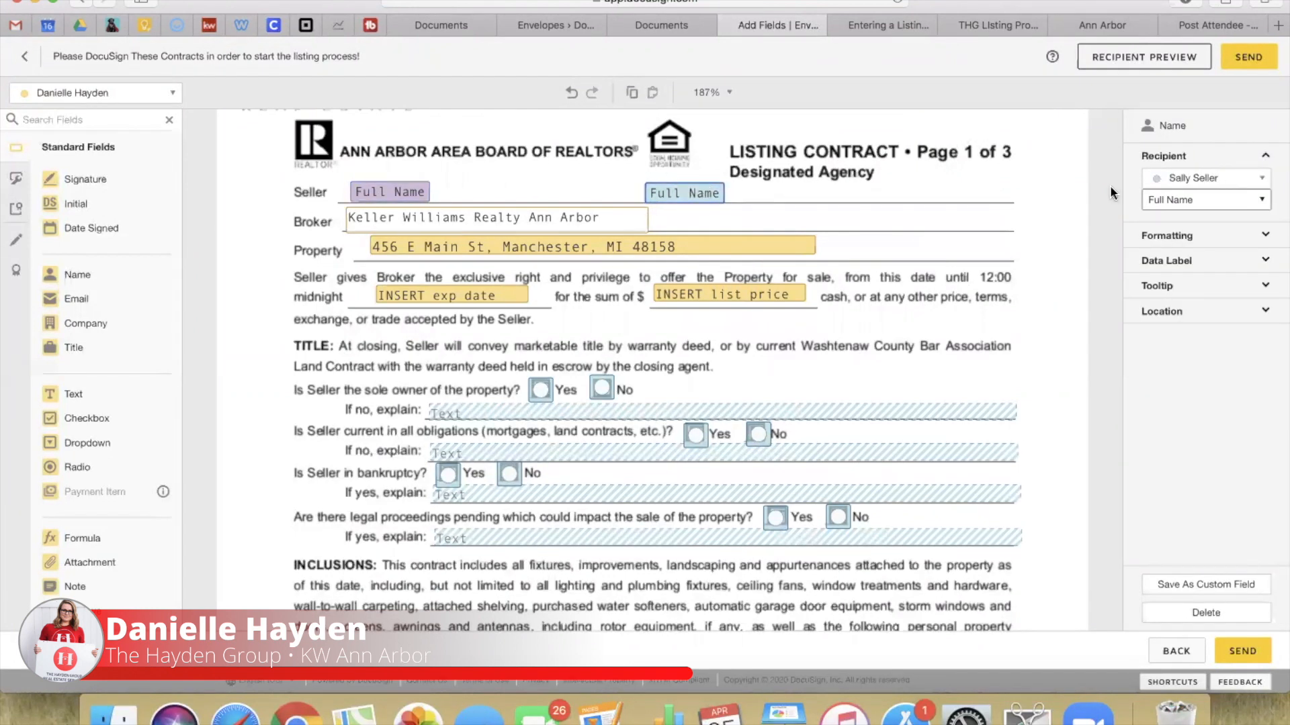
pyautogui.click(390, 194)
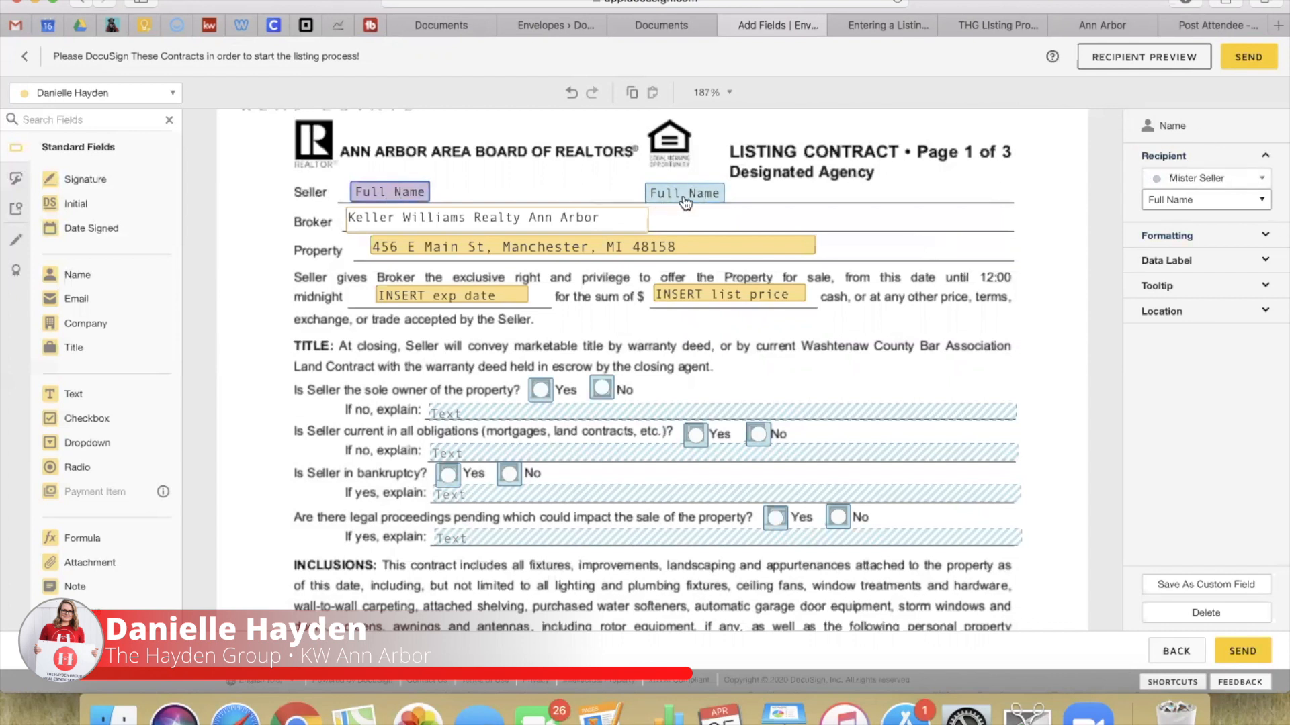
pyautogui.click(496, 222)
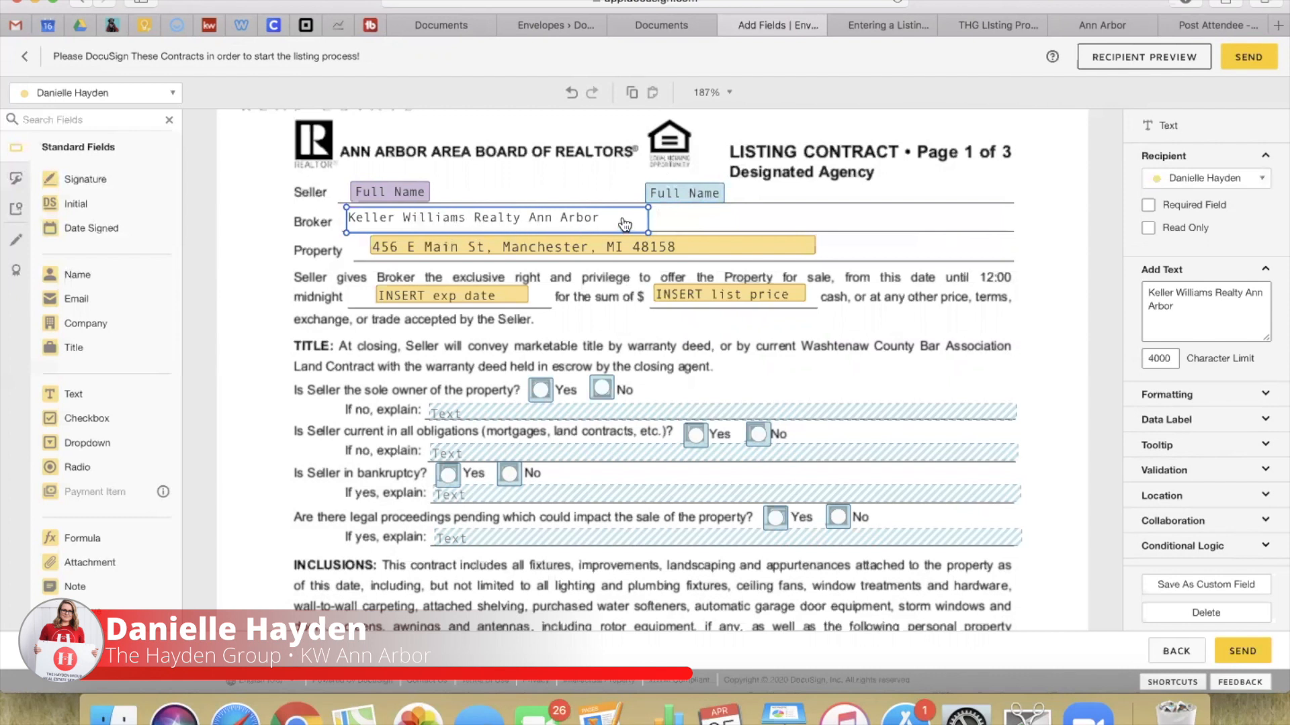
pyautogui.click(602, 222)
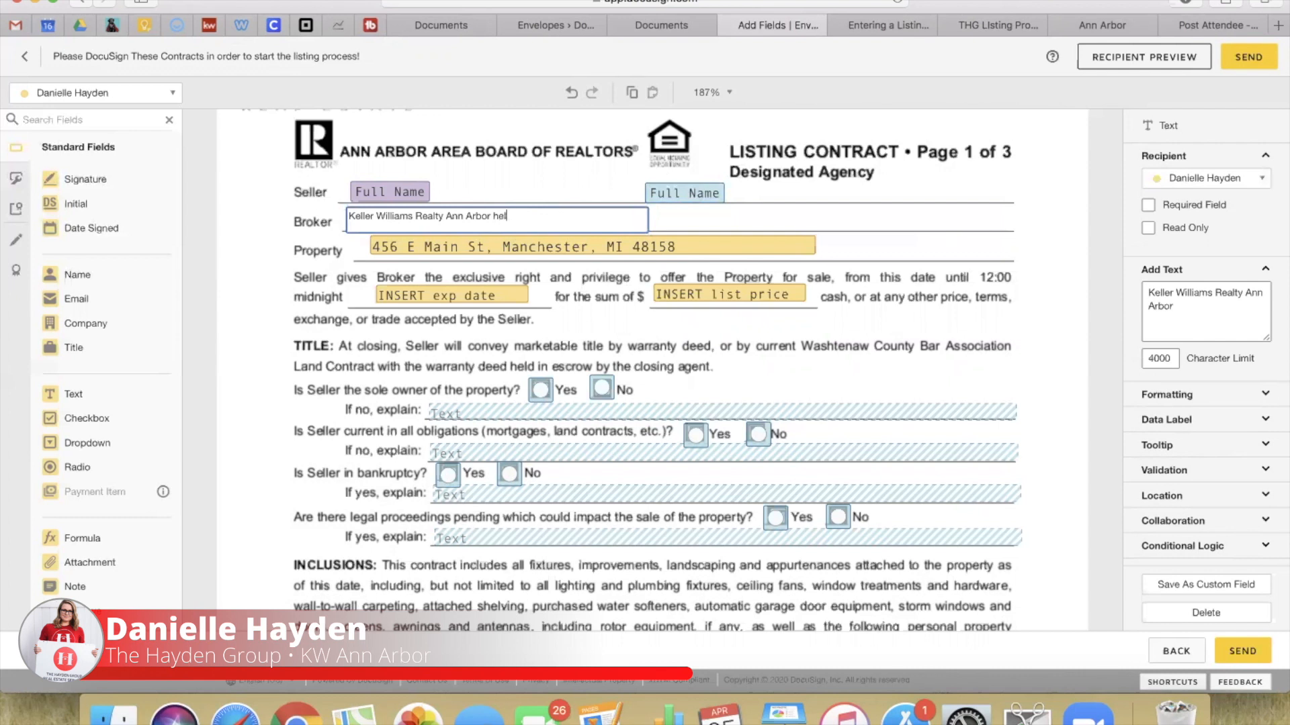
pyautogui.click(532, 175)
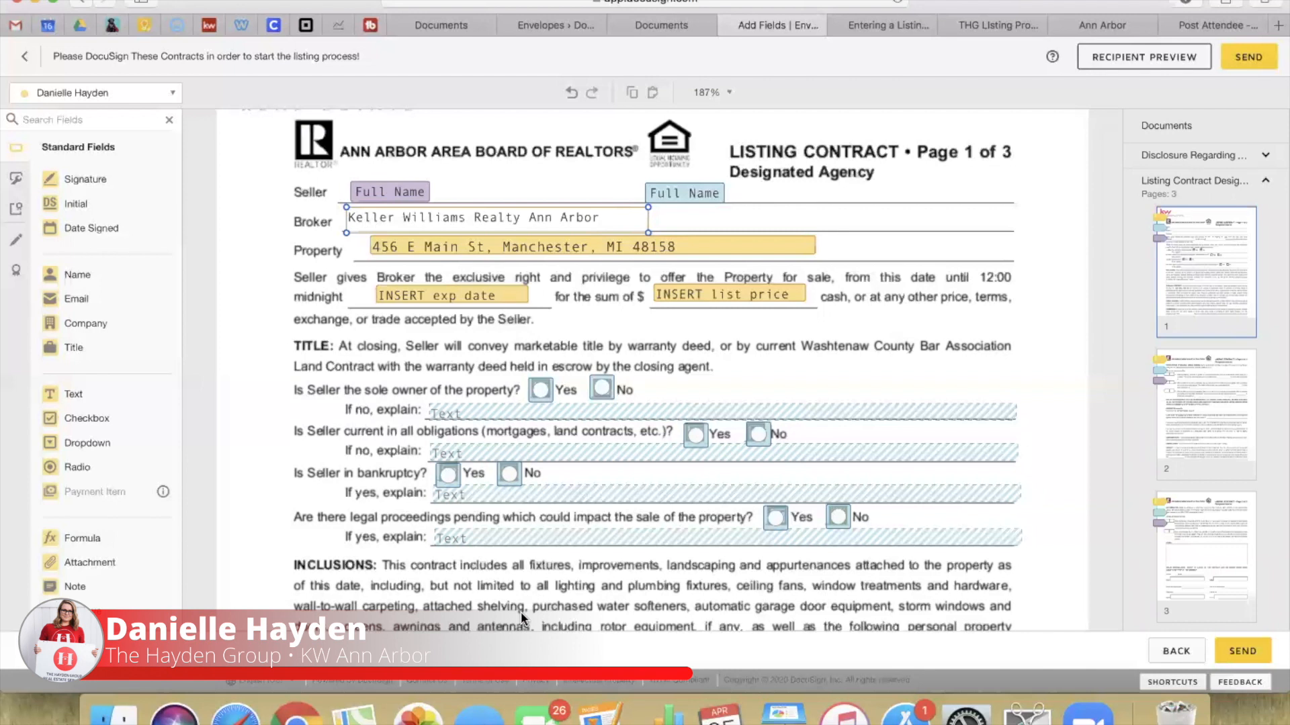
# Step: Toggle the property address field's Required setting off and back on, keeping it required
pyautogui.scroll(-1, 523, 618)
pyautogui.click(479, 245)
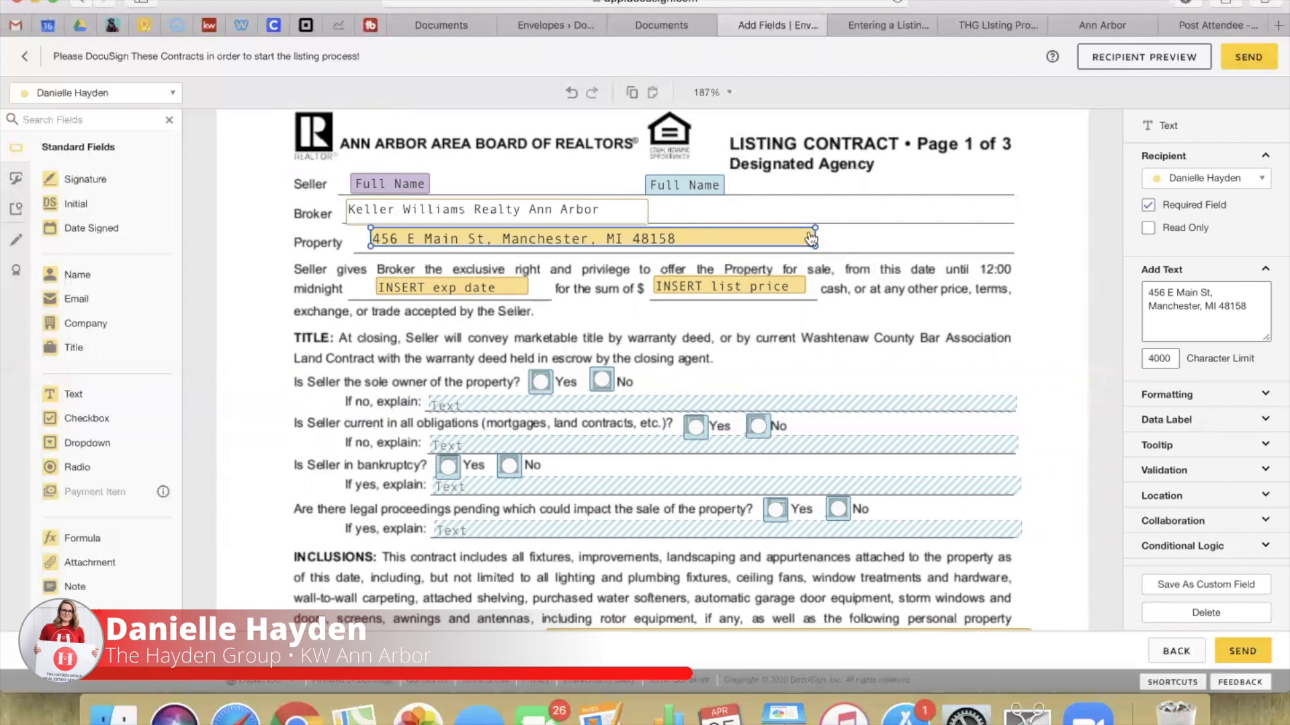
pyautogui.click(1146, 207)
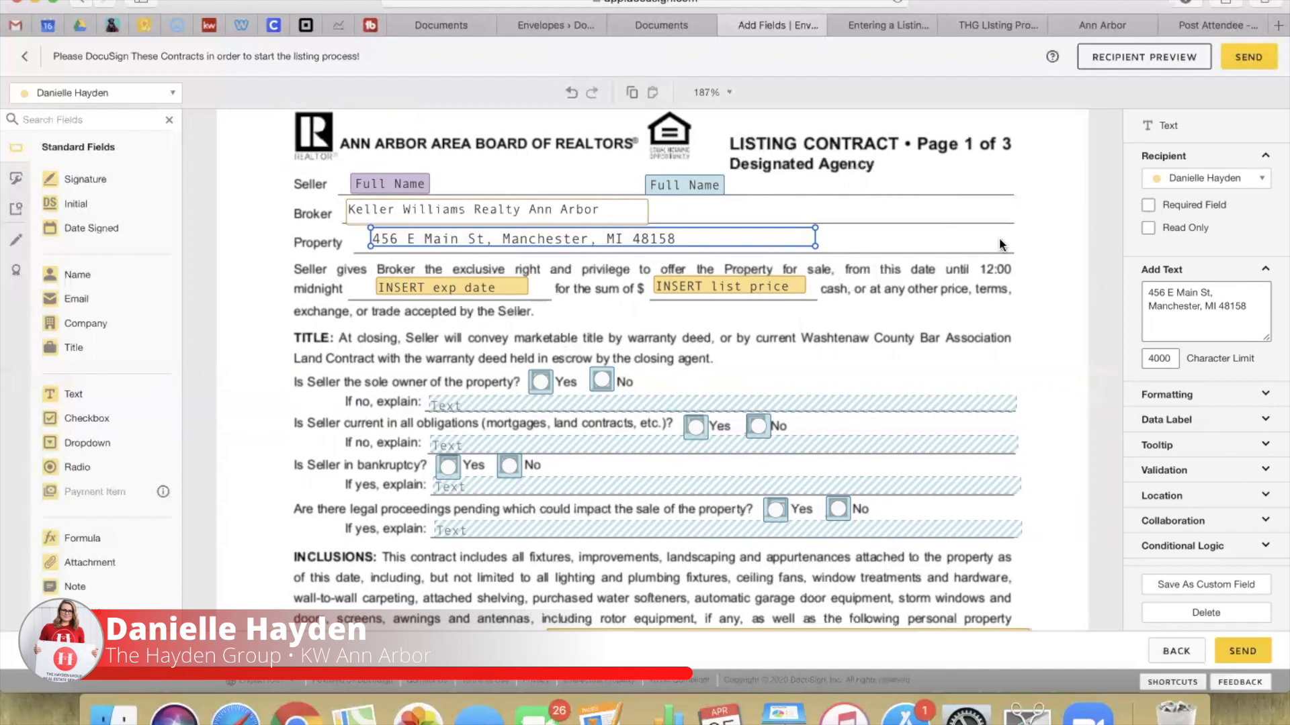
pyautogui.click(1148, 207)
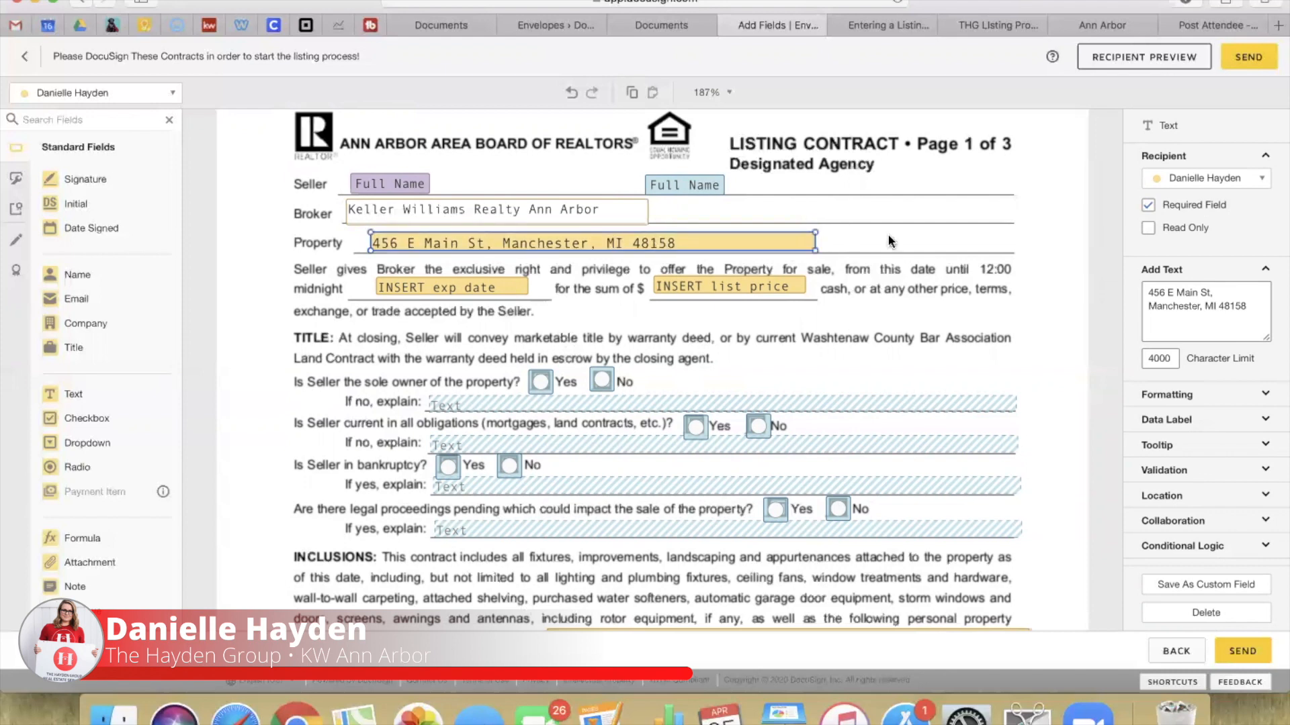
pyautogui.click(904, 241)
pyautogui.scroll(-1, 905, 240)
pyautogui.scroll(-3, 904, 240)
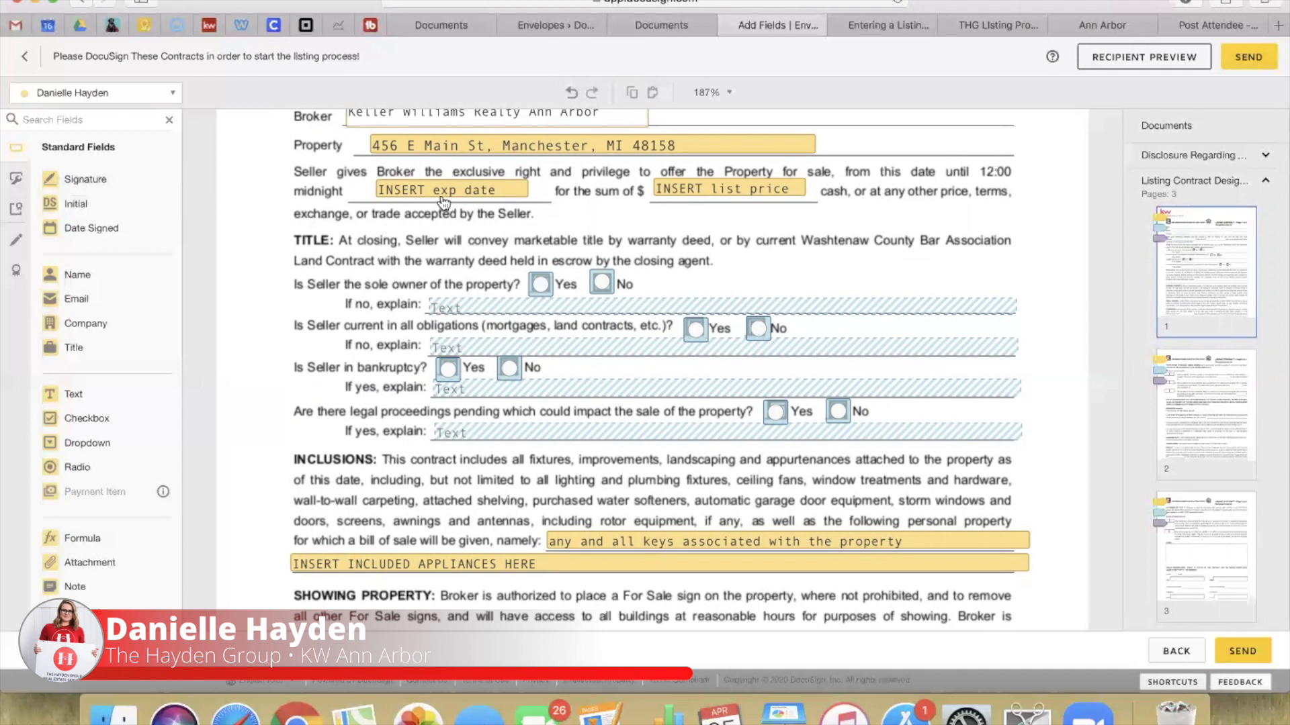
pyautogui.click(695, 194)
# Step: Overwrite the list price placeholder text with 250,000
pyautogui.moveTo(1261, 294); pyautogui.dragTo(1146, 293)
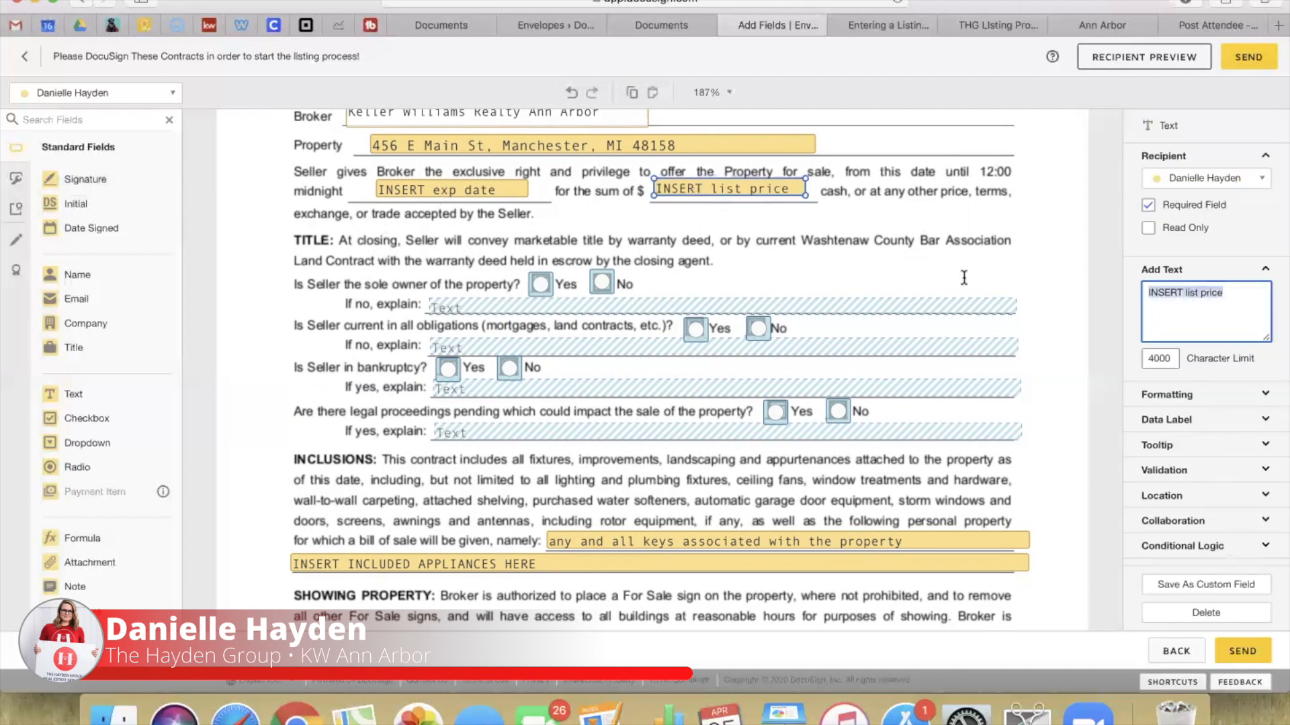
pyautogui.write('300')
pyautogui.press('BackSpace')
pyautogui.press('BackSpace')
pyautogui.write('250,000')
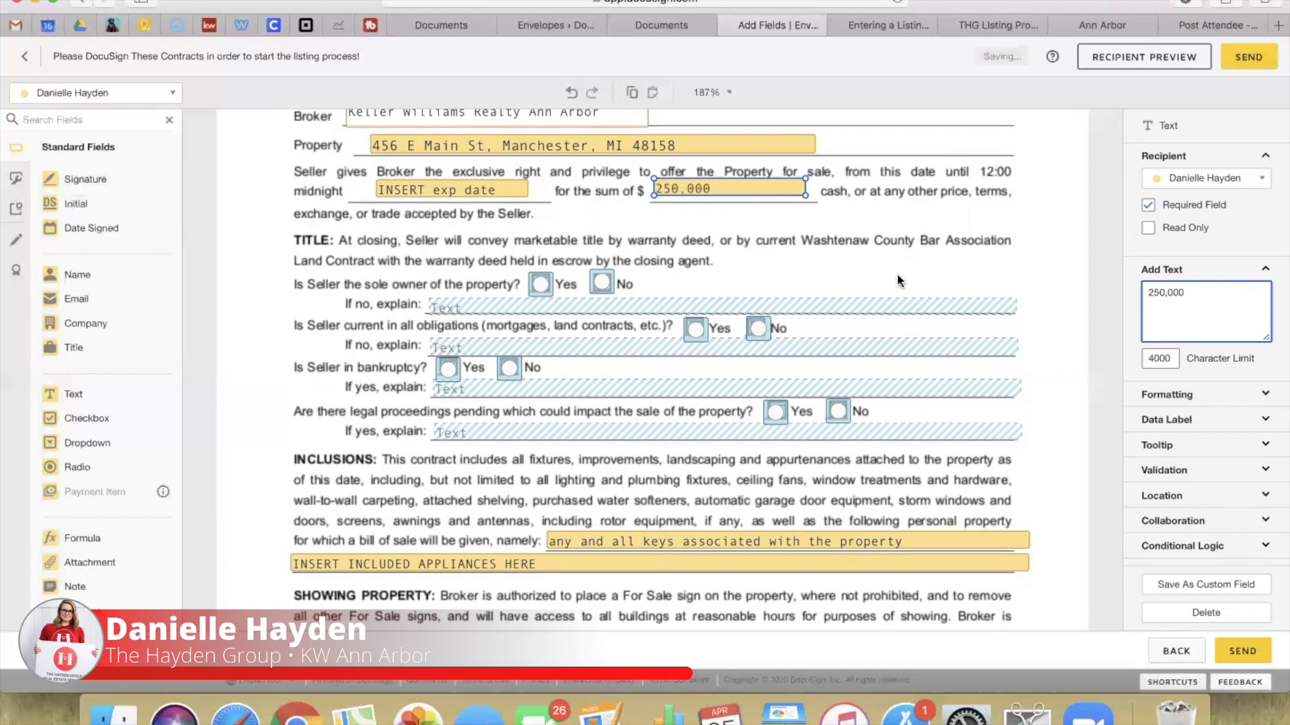
# Step: Inspect the 'If no, explain' field's Conditional Logic and Collaboration settings
pyautogui.click(517, 307)
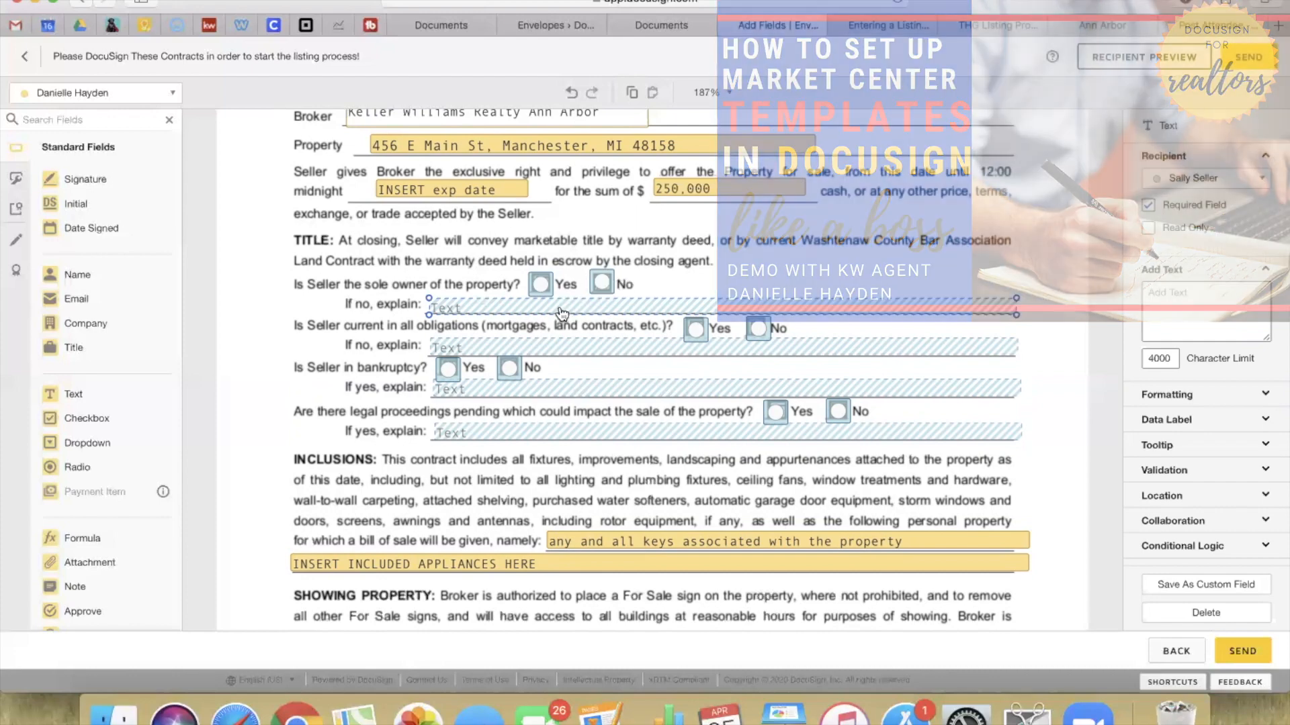
pyautogui.click(1182, 545)
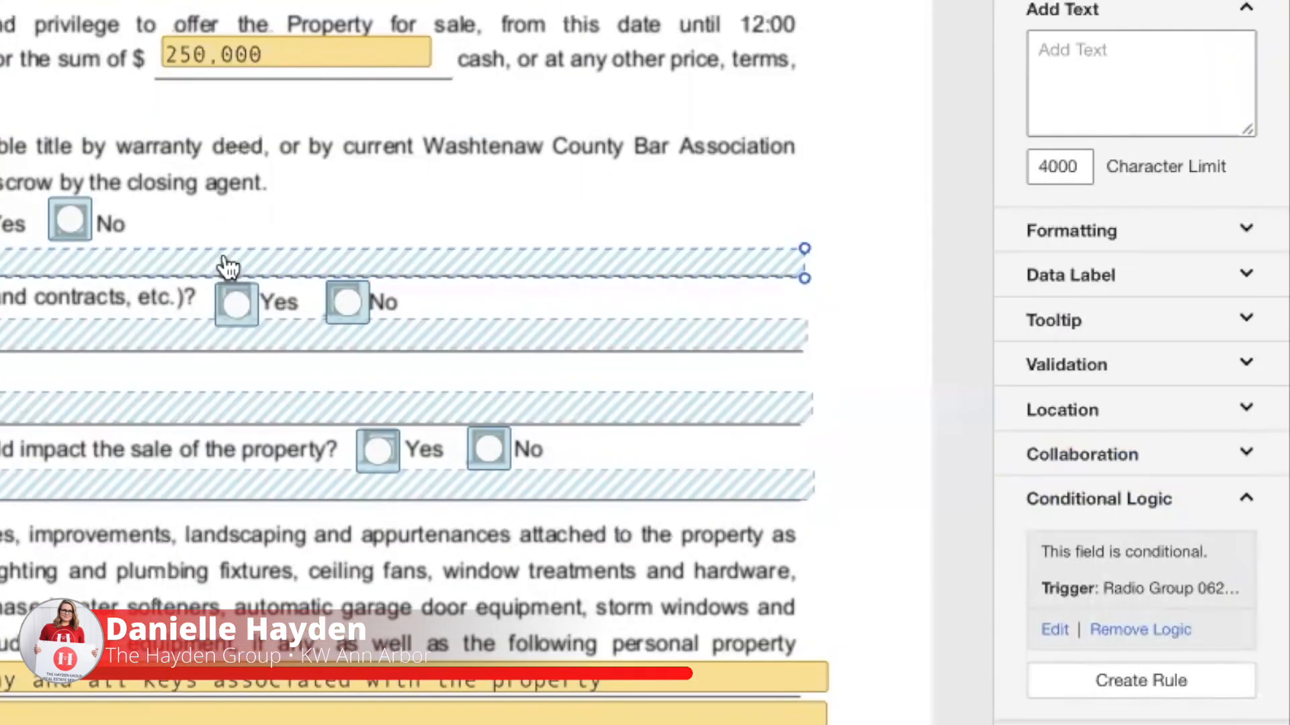
pyautogui.click(1119, 454)
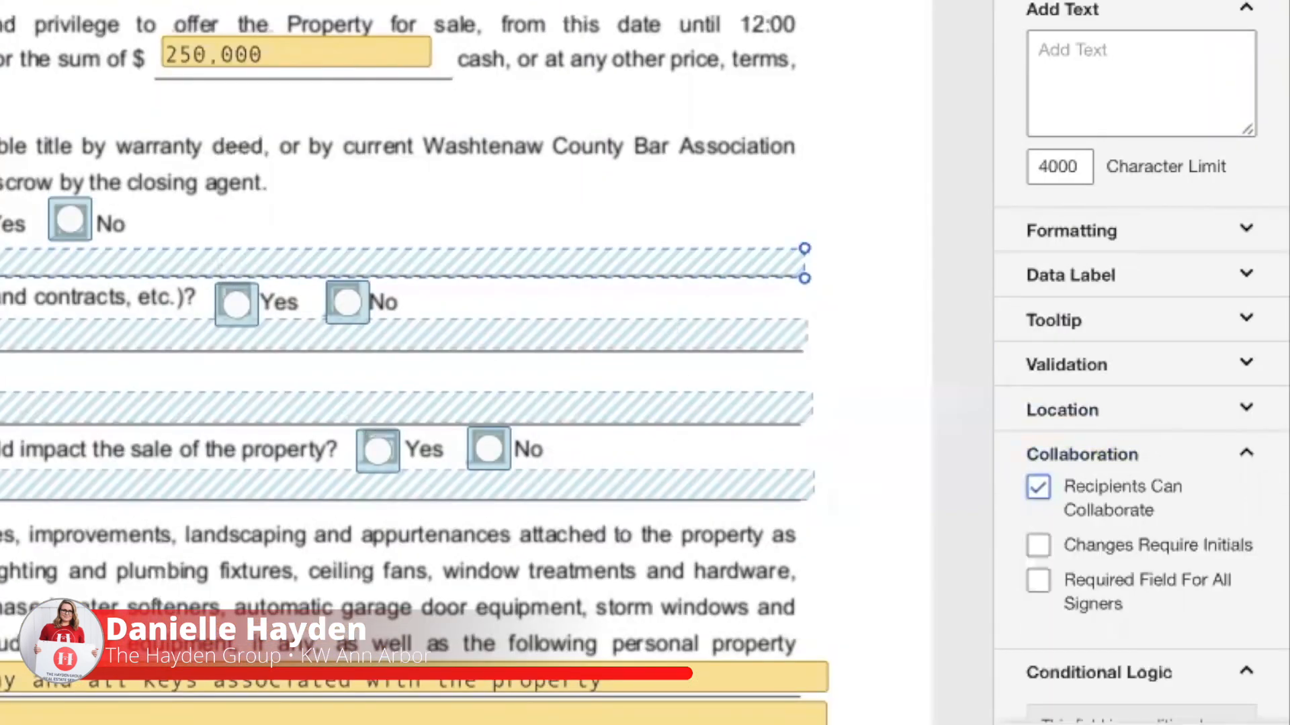
pyautogui.scroll(3, 1135, 436)
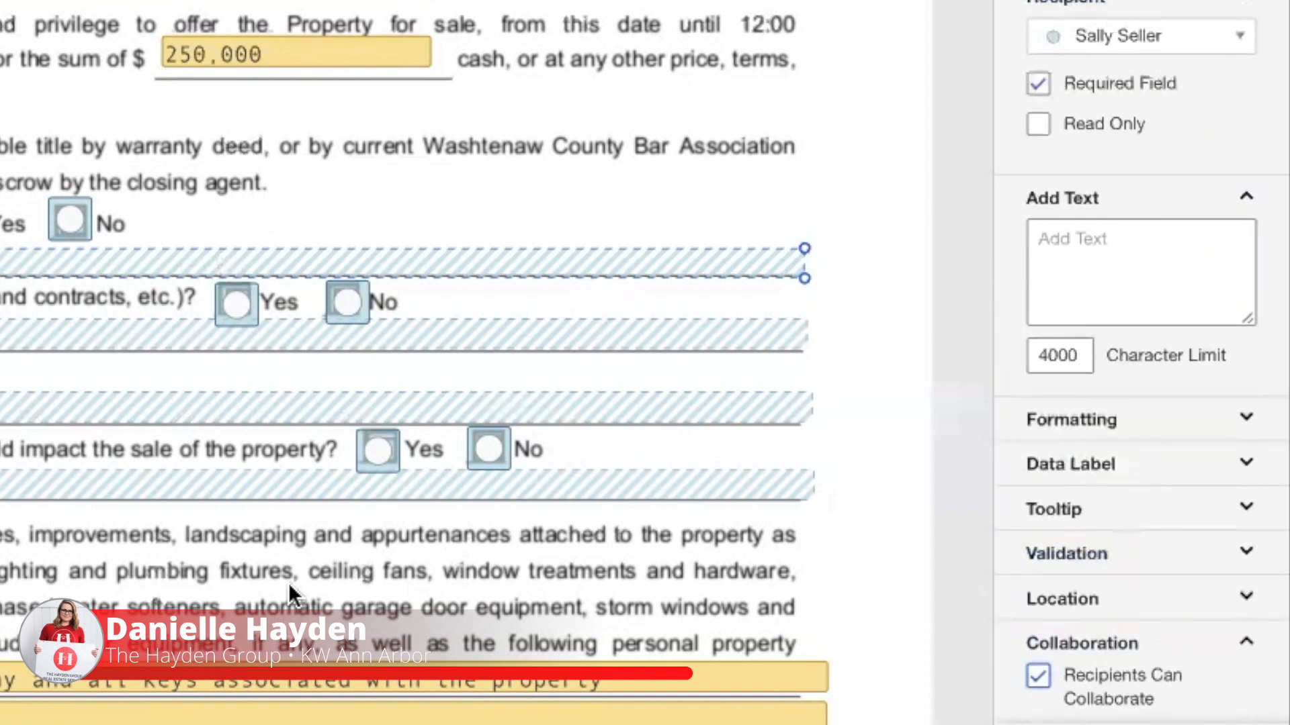
pyautogui.scroll(-5, 289, 592)
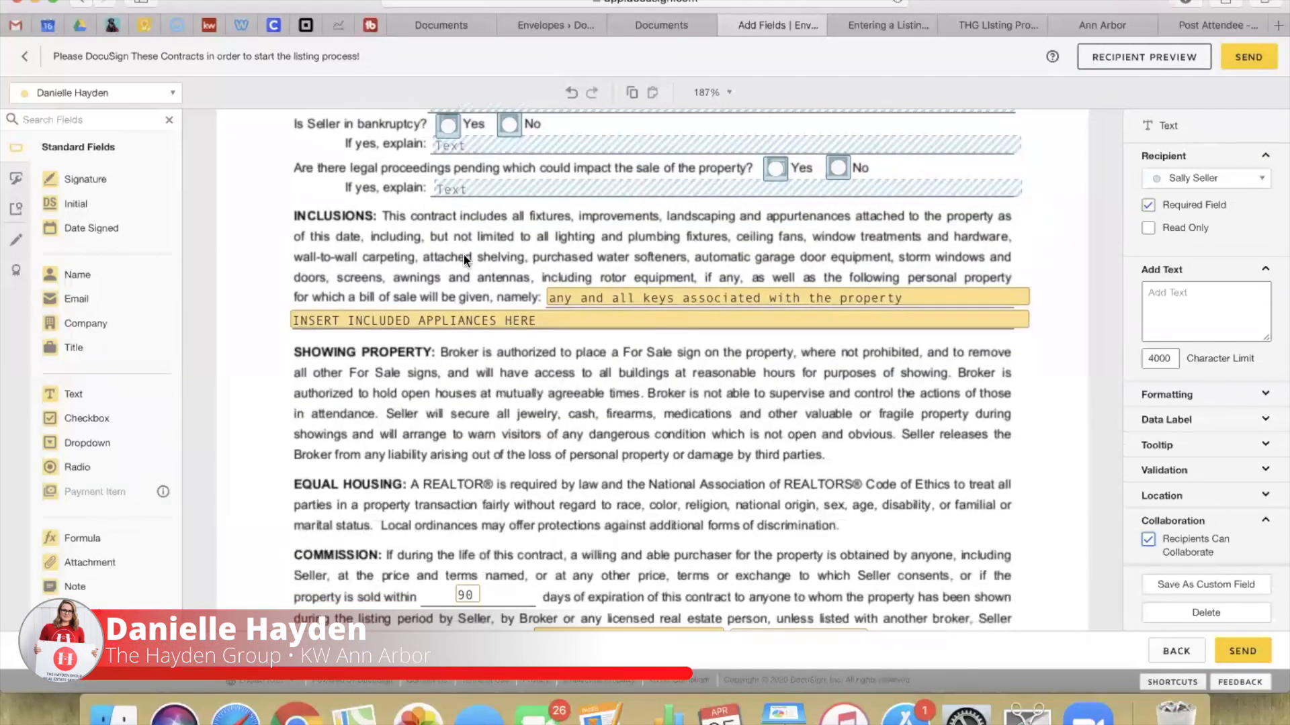
# Step: Clear the INSERT INCLUDED APPLIANCES HERE placeholder from the appliances field
pyautogui.click(633, 298)
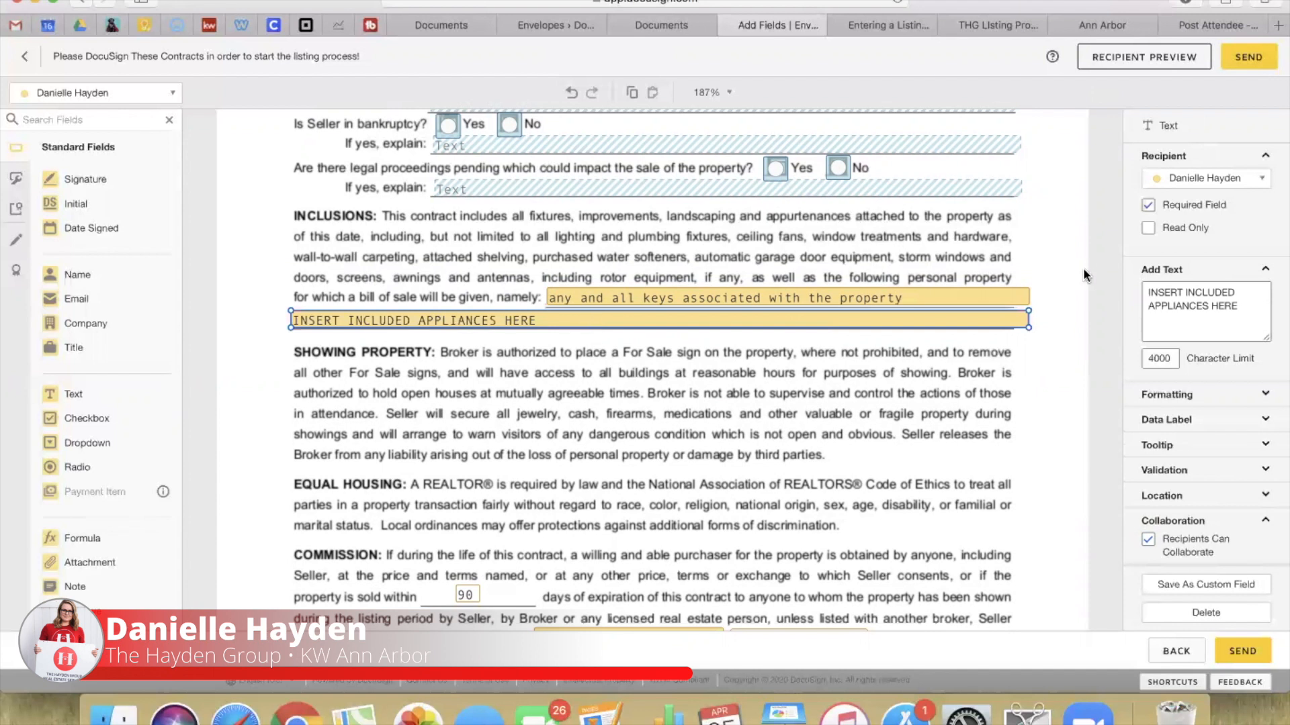
pyautogui.click(1145, 205)
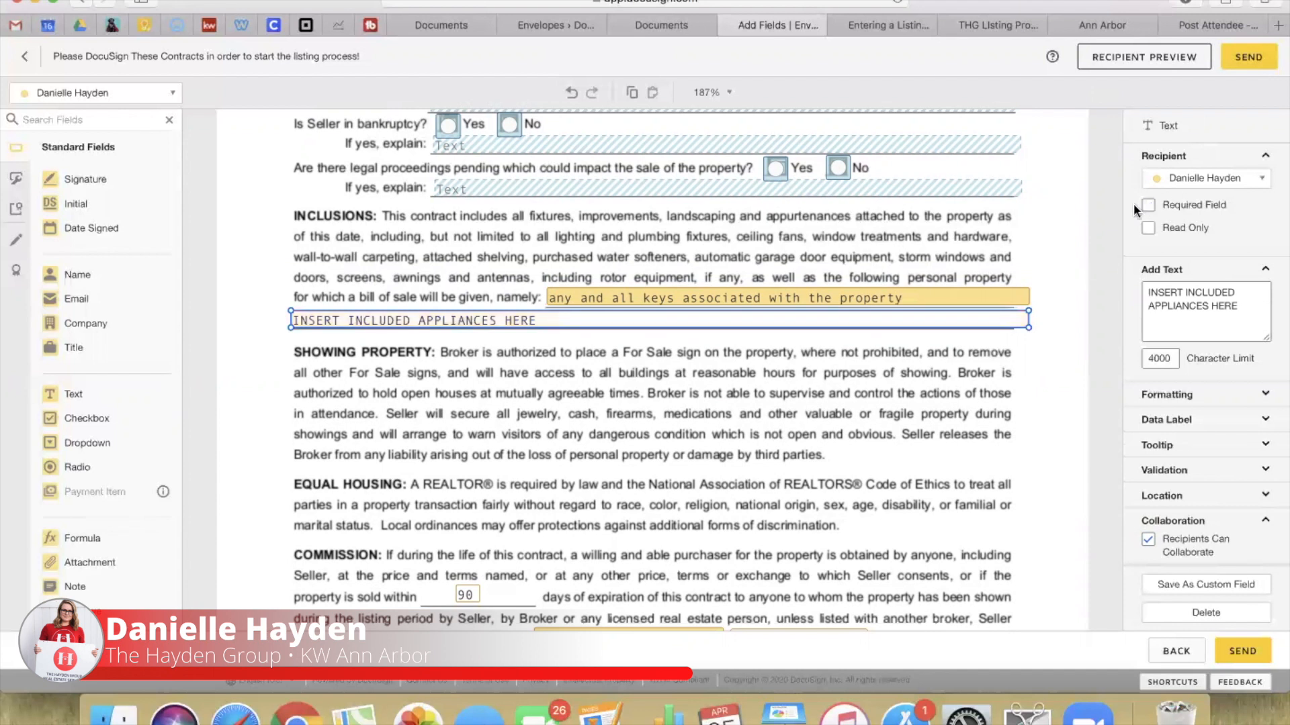
pyautogui.doubleClick(555, 322)
pyautogui.moveTo(543, 317); pyautogui.dragTo(276, 317)
pyautogui.press('BackSpace')
pyautogui.click(321, 273)
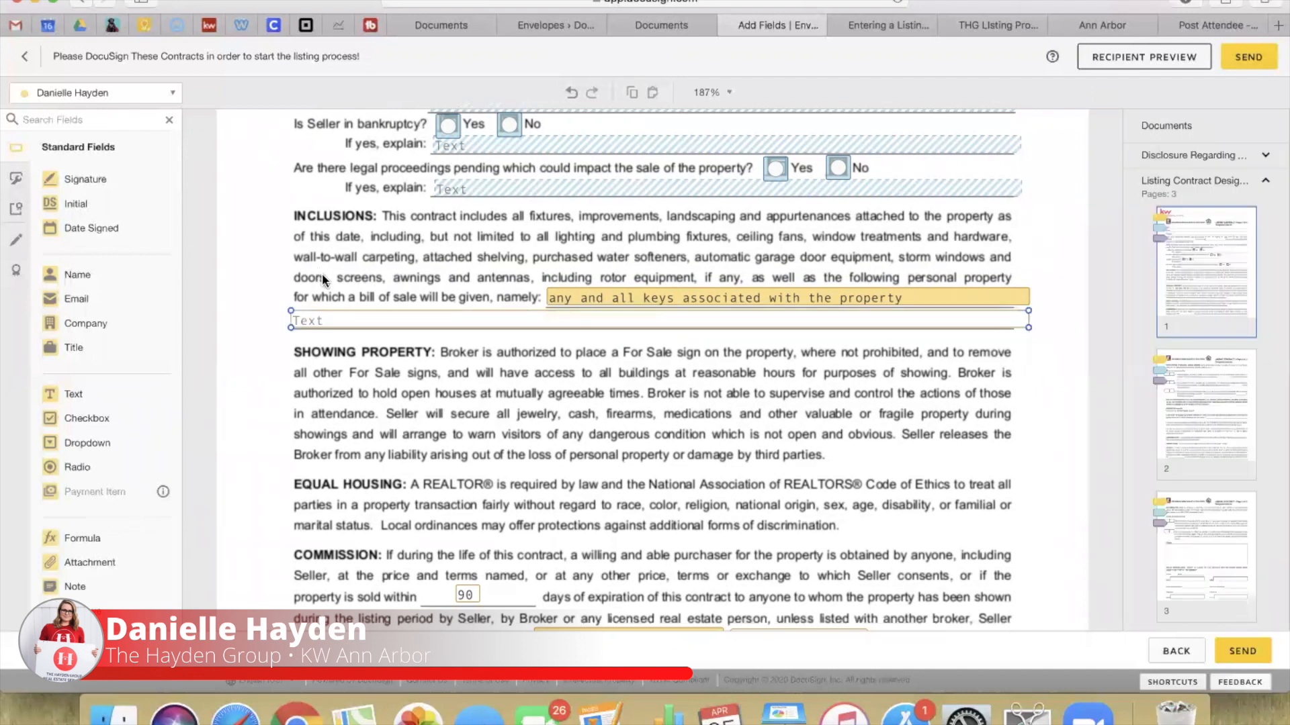
# Step: Make the appliances field required and enter 'washer and dryer'
pyautogui.click(571, 328)
pyautogui.click(1148, 205)
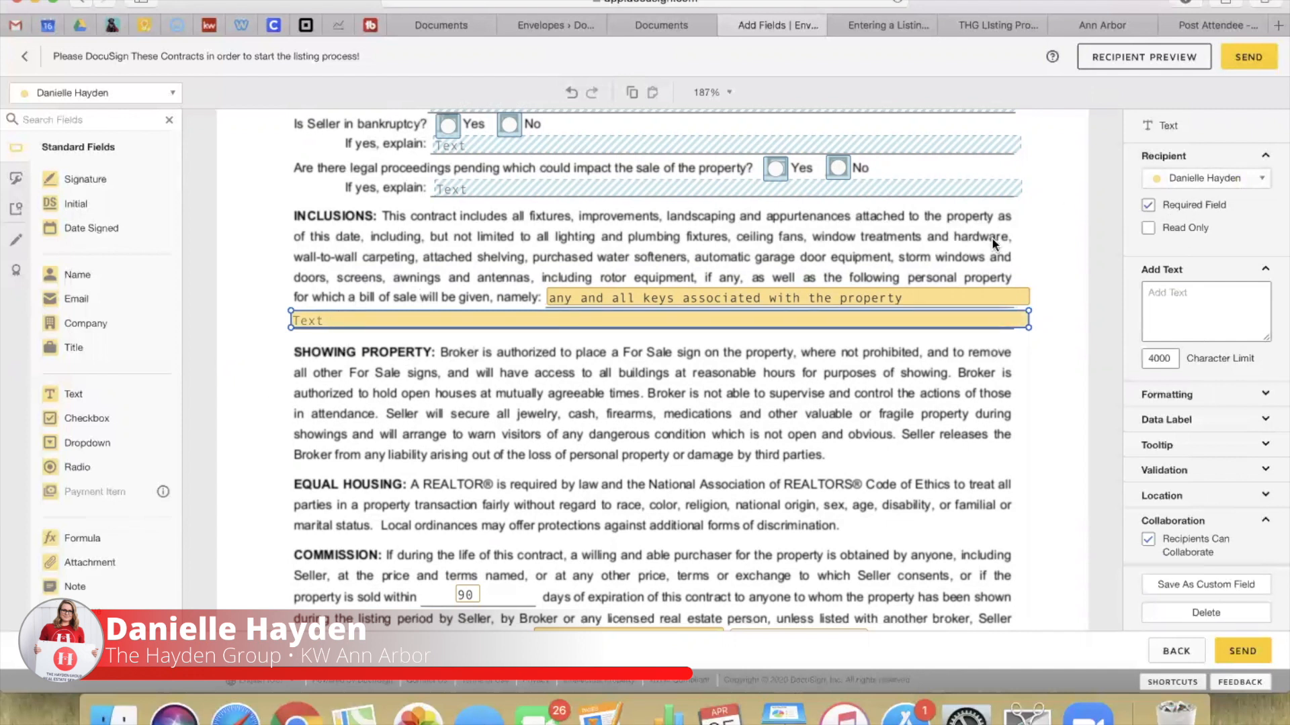
pyautogui.doubleClick(329, 323)
pyautogui.write('washer and dryer')
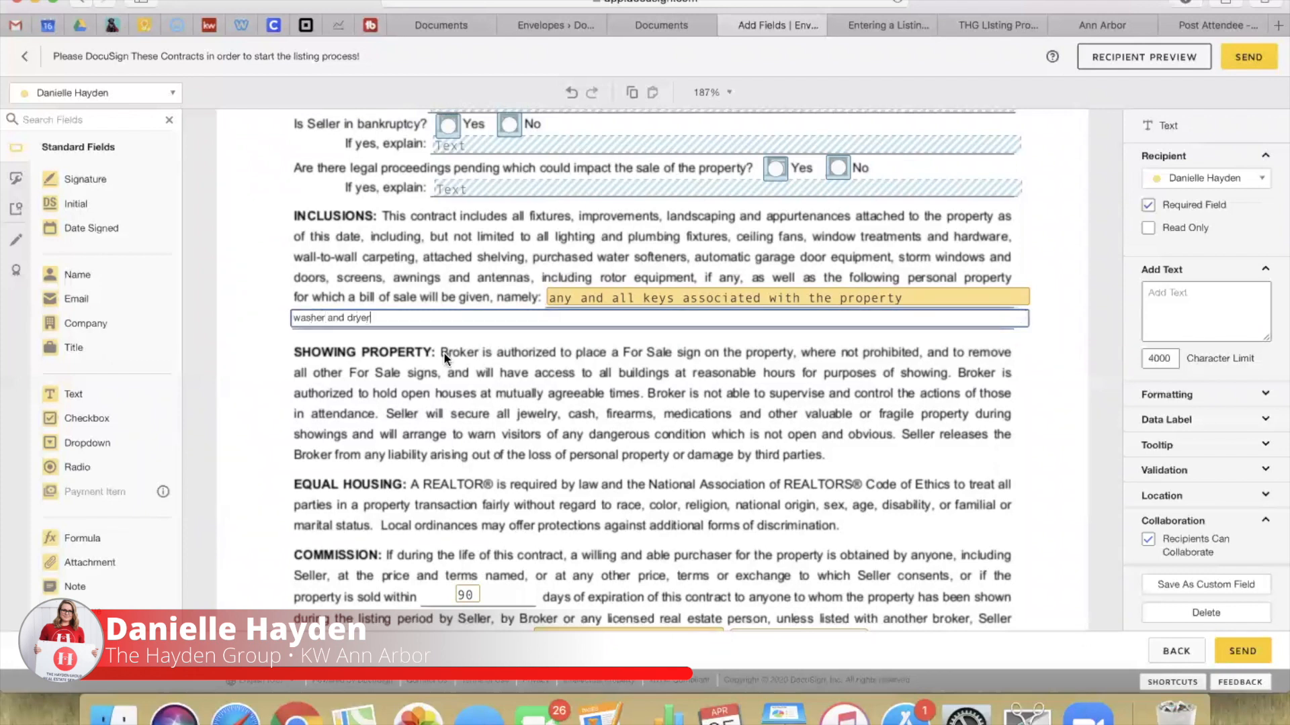
pyautogui.click(450, 416)
pyautogui.scroll(-3, 792, 377)
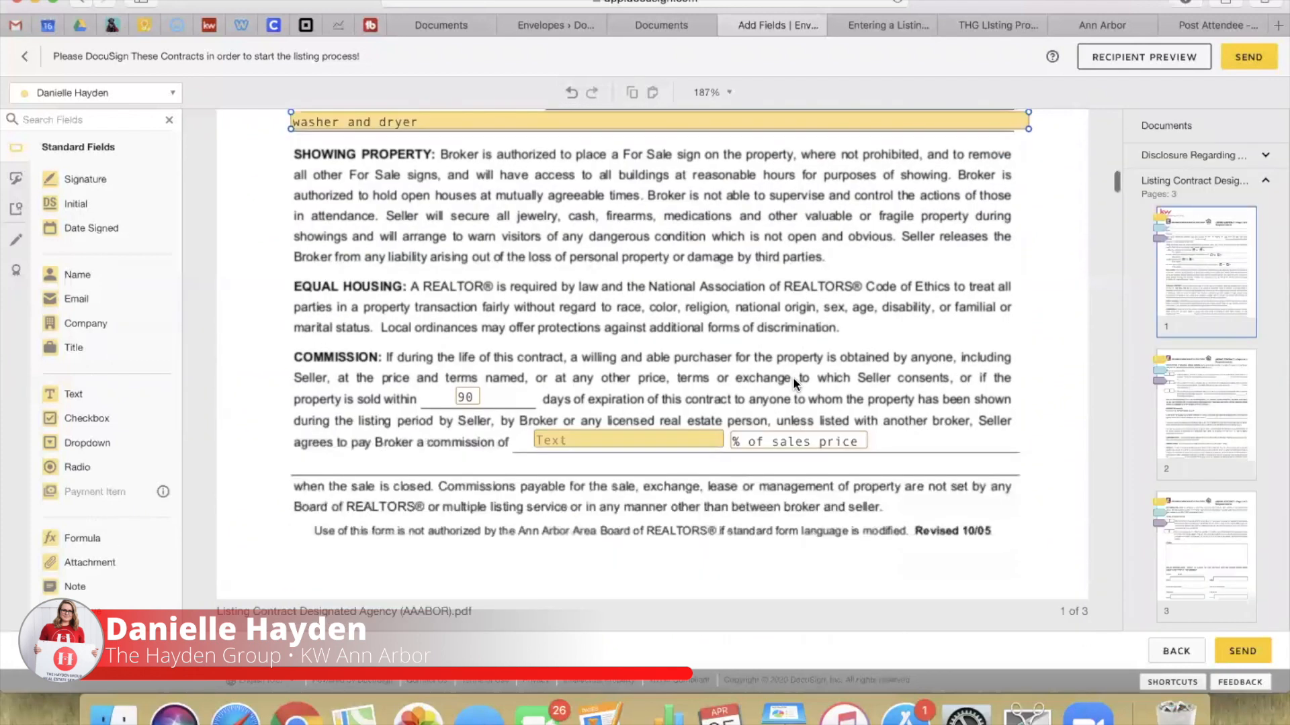
pyautogui.scroll(6, 574, 261)
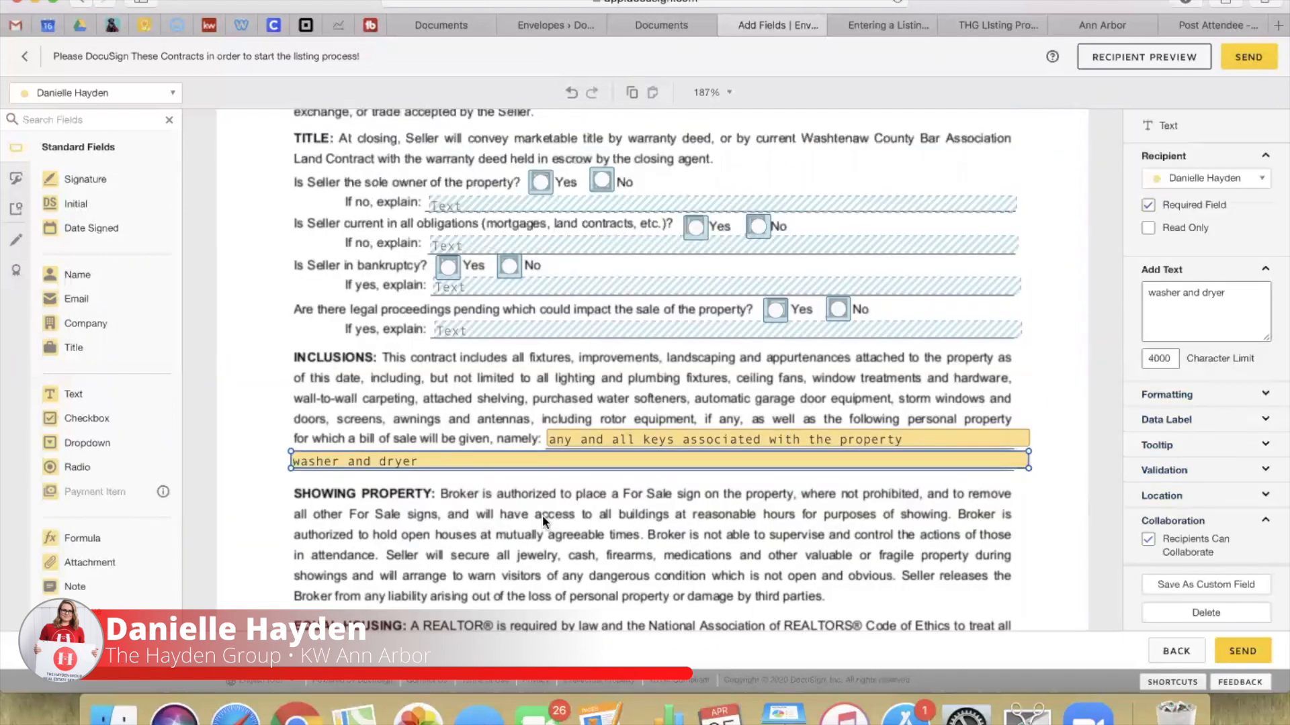
pyautogui.click(497, 556)
# Step: Set the broker's commission amount field to 6
pyautogui.scroll(-6, 497, 556)
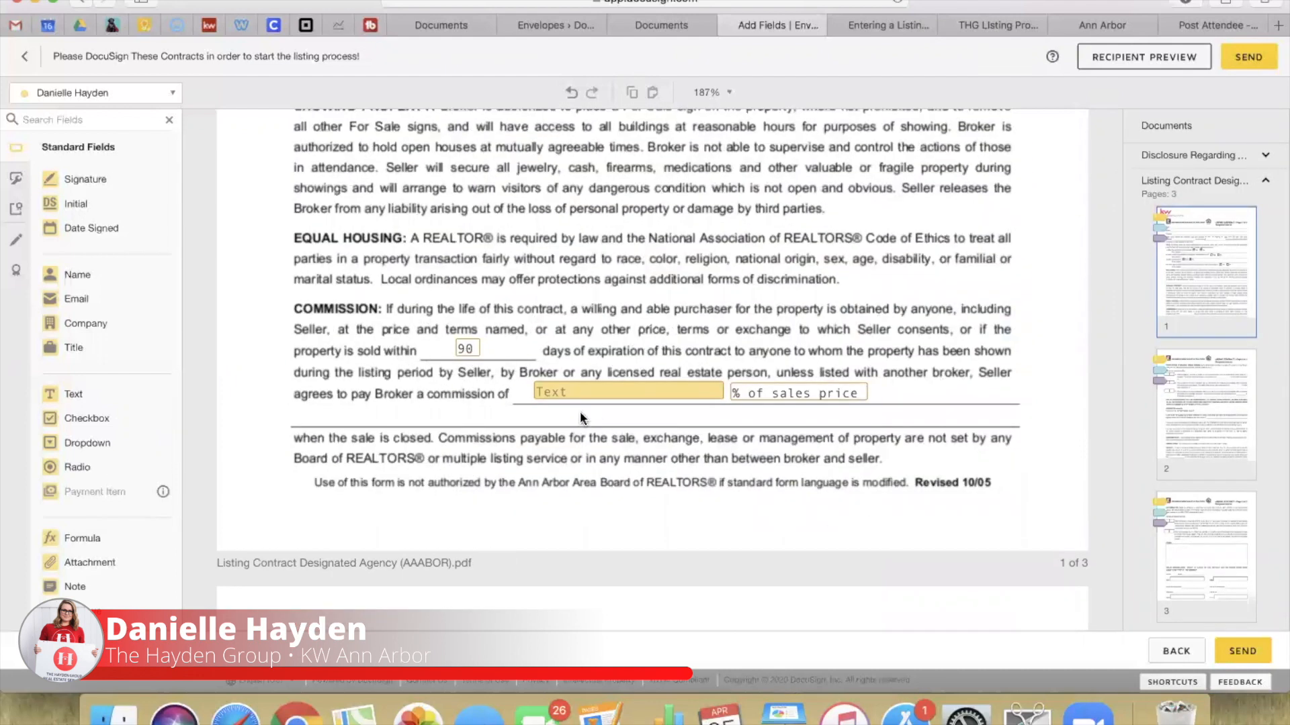
pyautogui.click(564, 393)
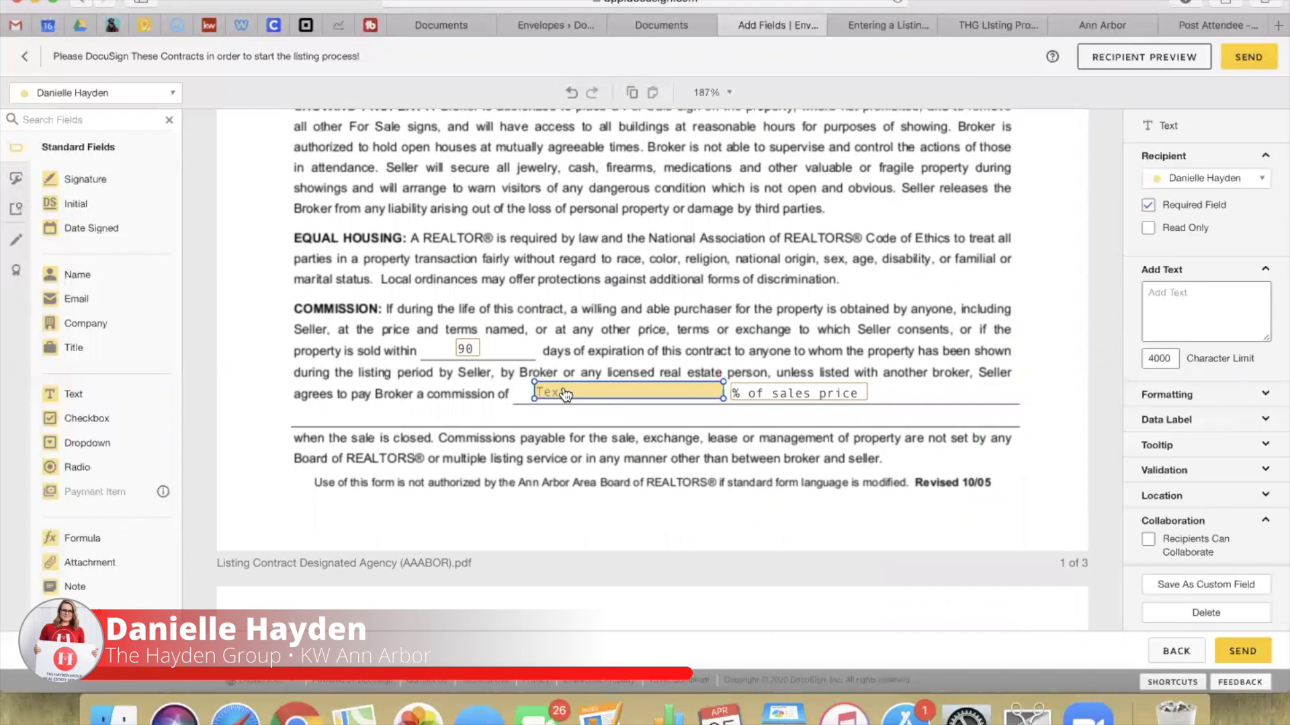
pyautogui.click(575, 391)
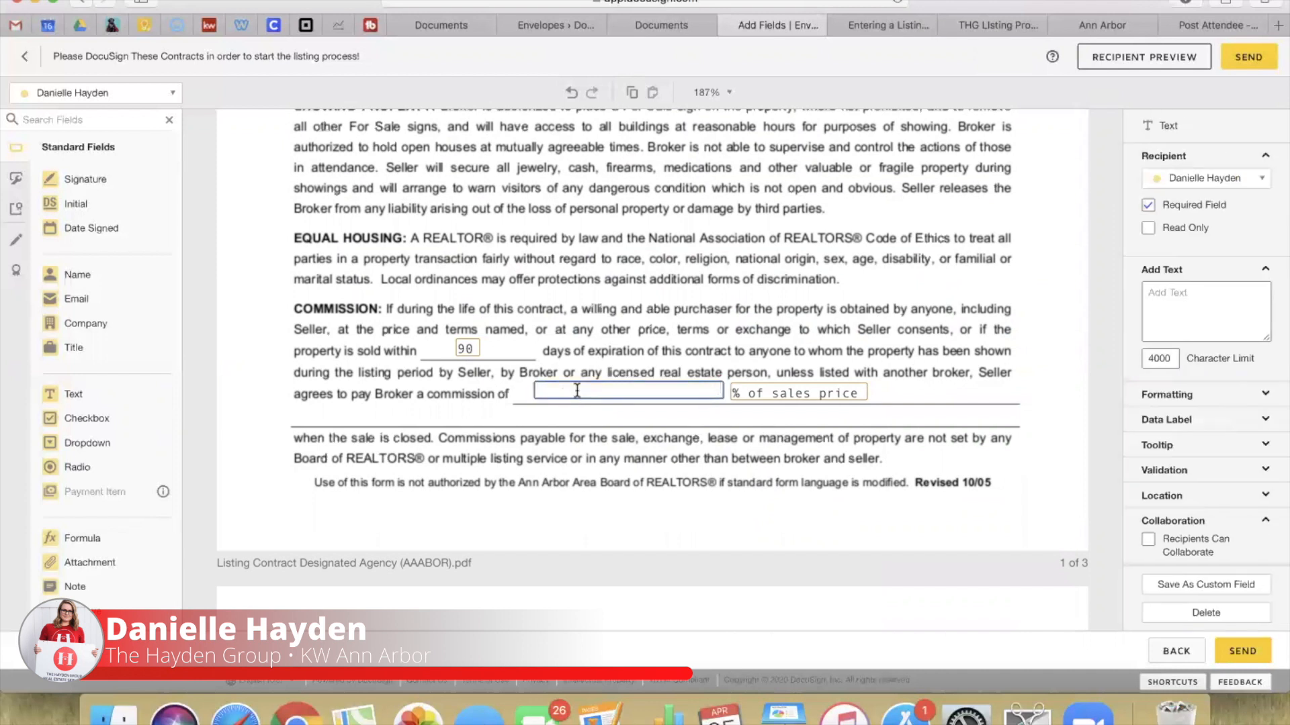
pyautogui.write('6')
pyautogui.click(685, 287)
pyautogui.scroll(-5, 685, 287)
pyautogui.scroll(-6, 685, 288)
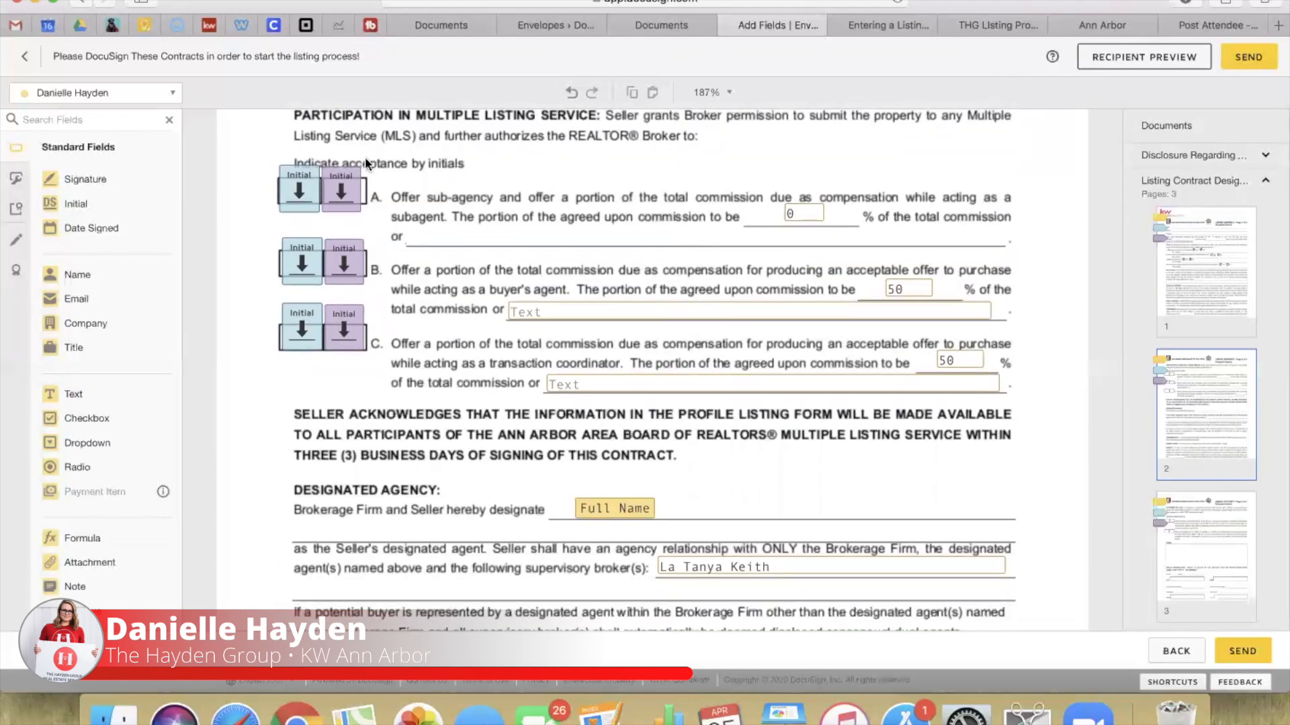
# Step: Review the row A initial fields, row B commission field and the designated agent's Full Name signer
pyautogui.moveTo(259, 176); pyautogui.dragTo(395, 170)
pyautogui.click(748, 272)
pyautogui.click(792, 317)
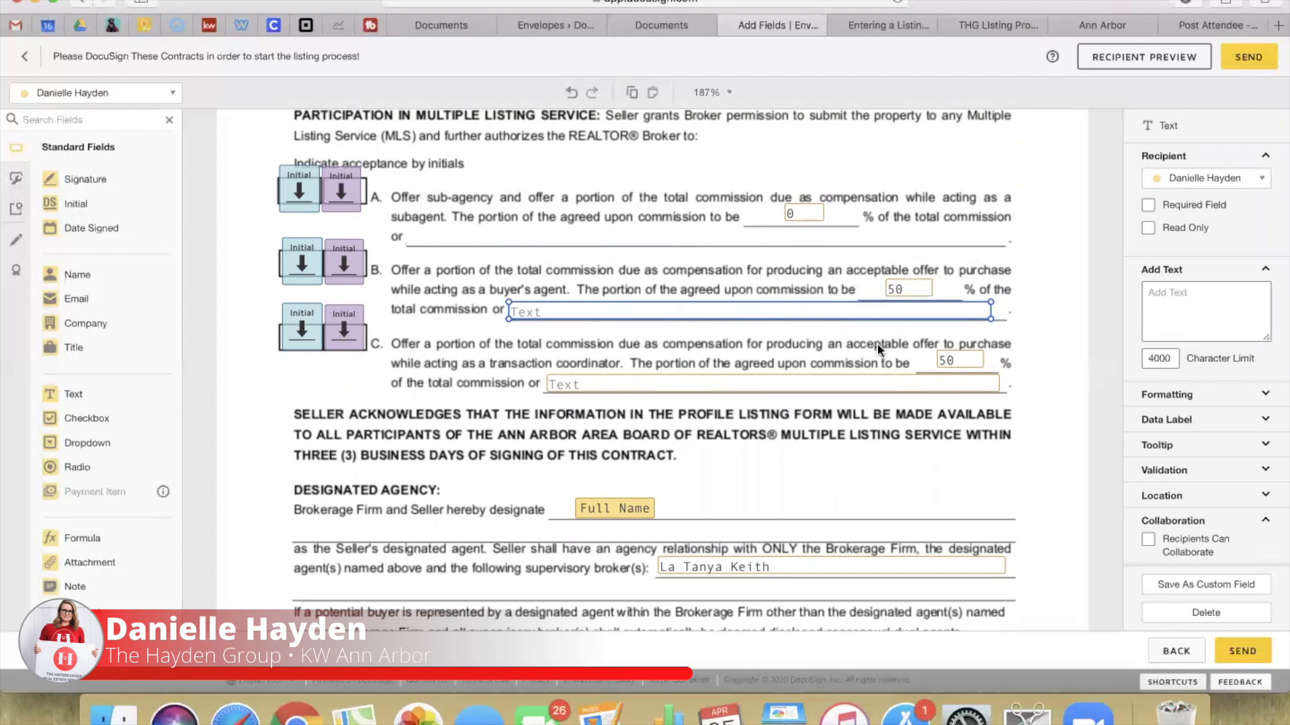
pyautogui.click(699, 285)
pyautogui.scroll(-5, 653, 471)
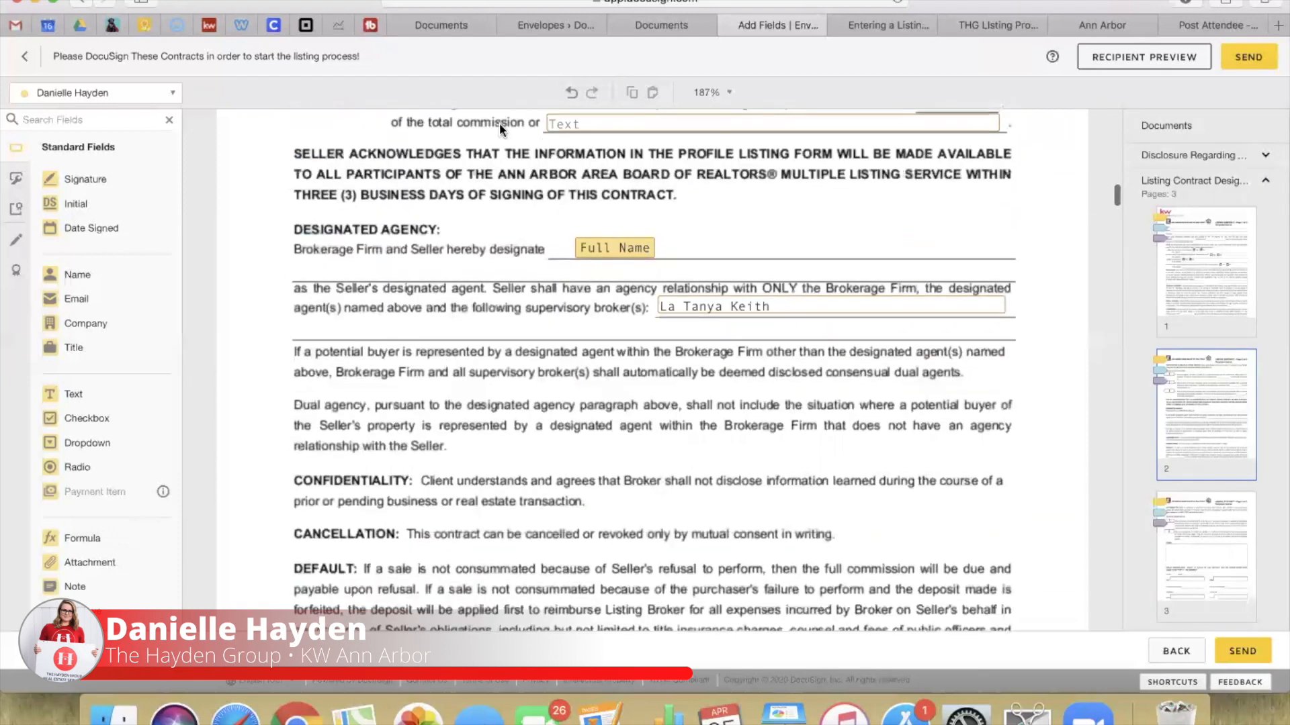
pyautogui.click(622, 248)
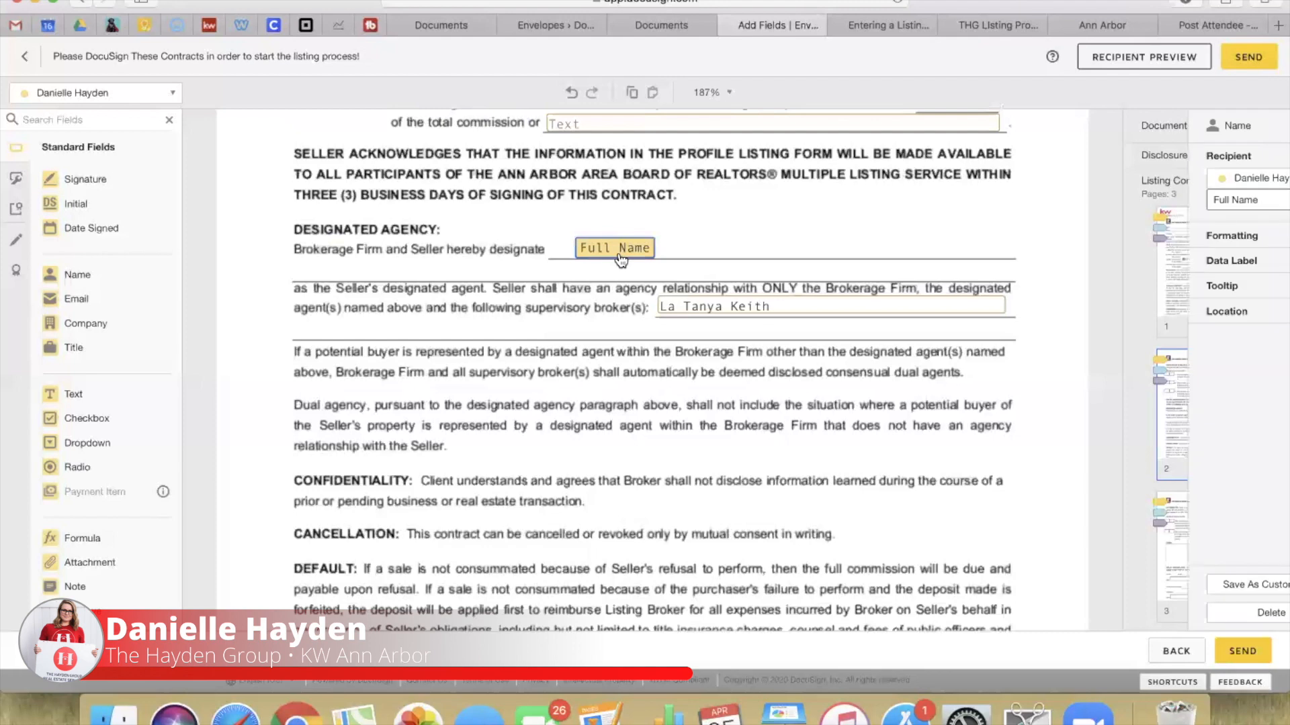
pyautogui.click(72, 94)
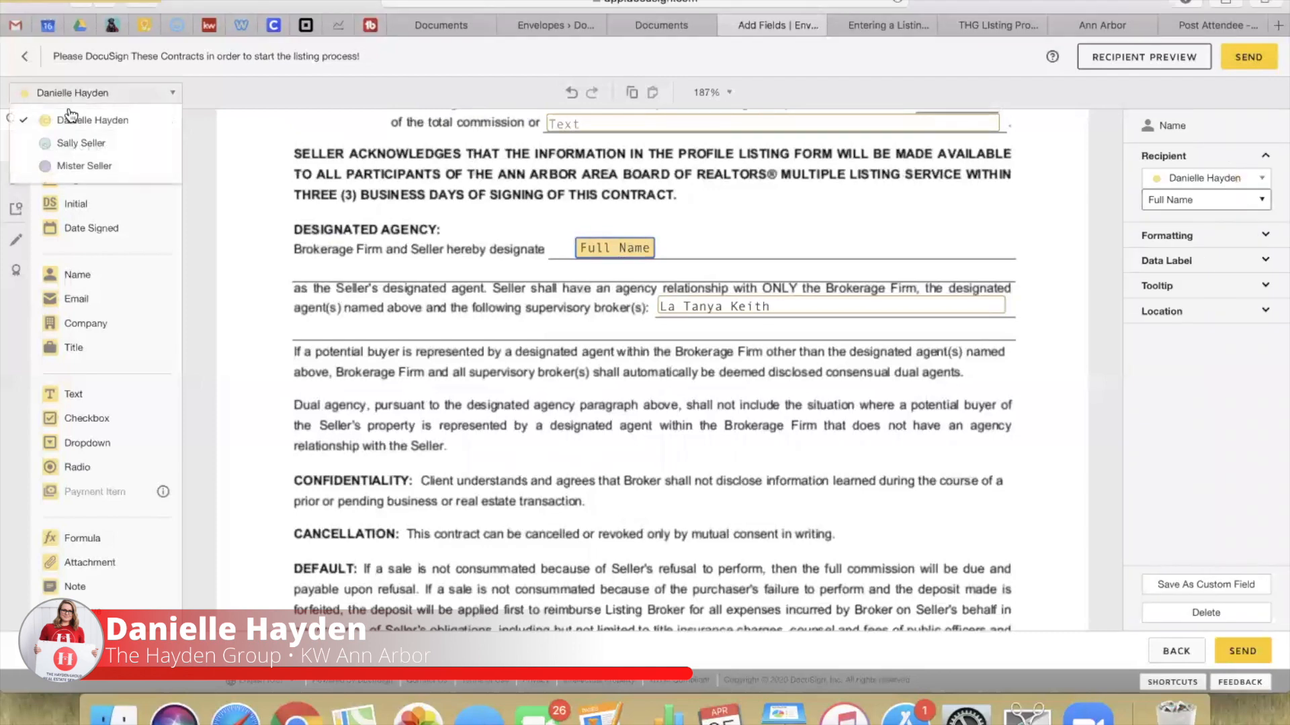
pyautogui.click(495, 349)
pyautogui.scroll(-2, 664, 232)
pyautogui.scroll(-1, 789, 395)
pyautogui.scroll(-5, 789, 395)
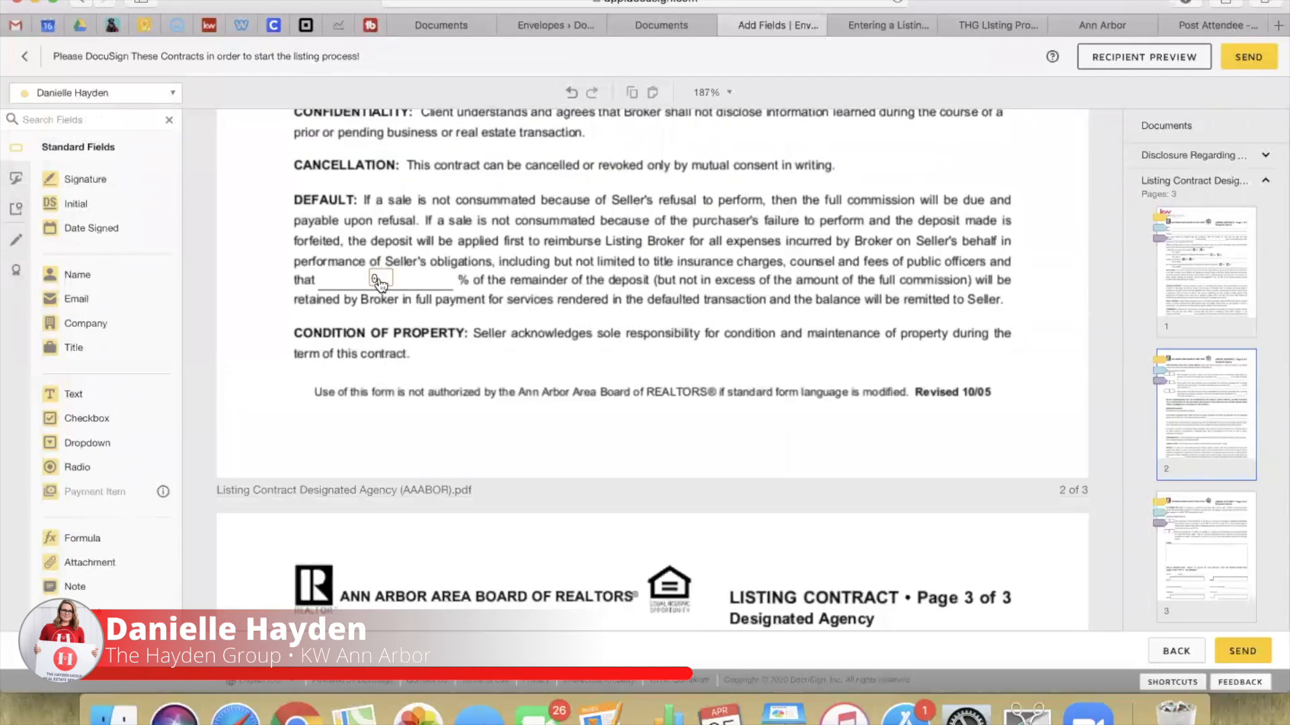
# Step: Change the Default clause's deposit percentage from 0 to 25
pyautogui.click(380, 286)
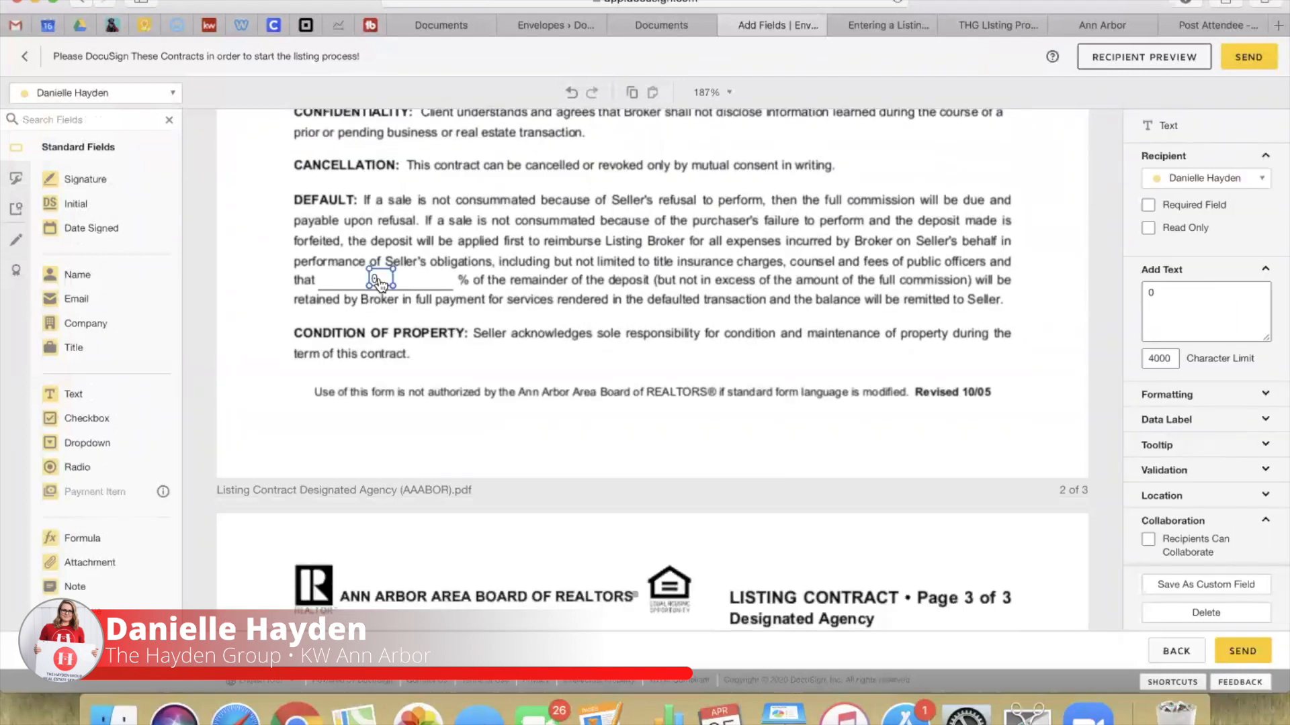
pyautogui.doubleClick(384, 280)
pyautogui.click(555, 346)
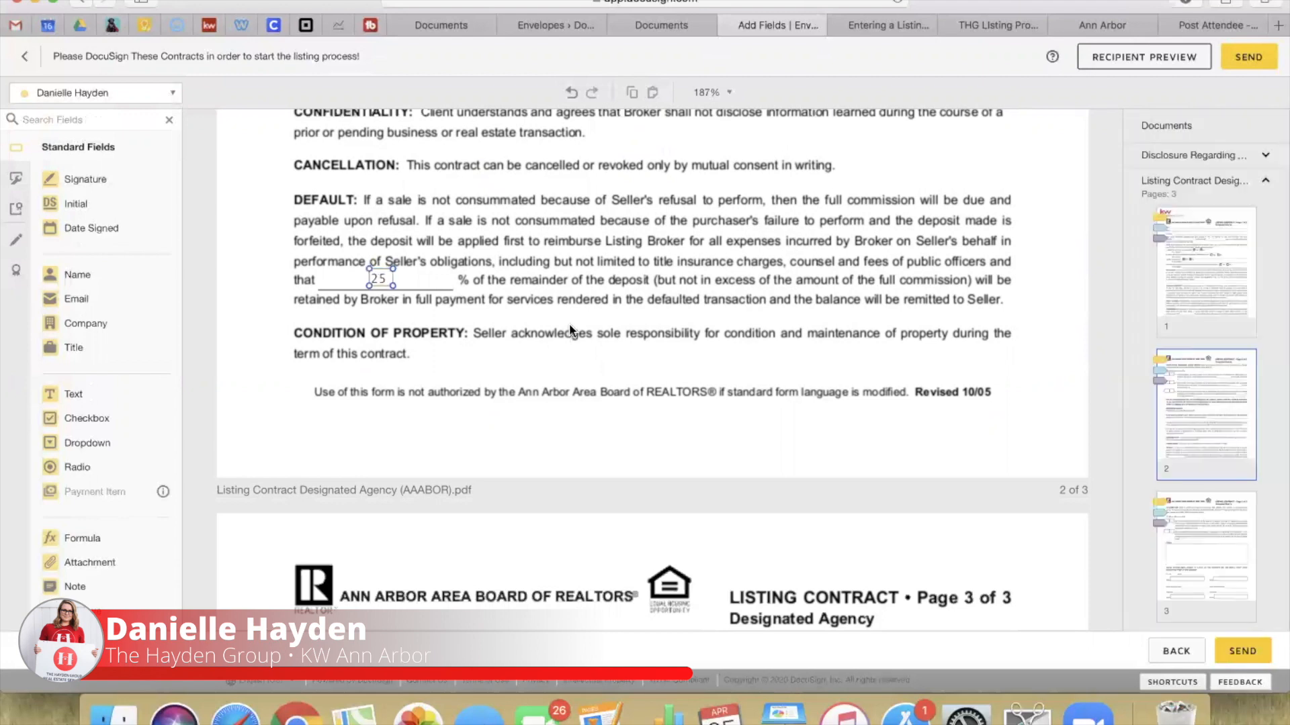
pyautogui.scroll(-10, 570, 329)
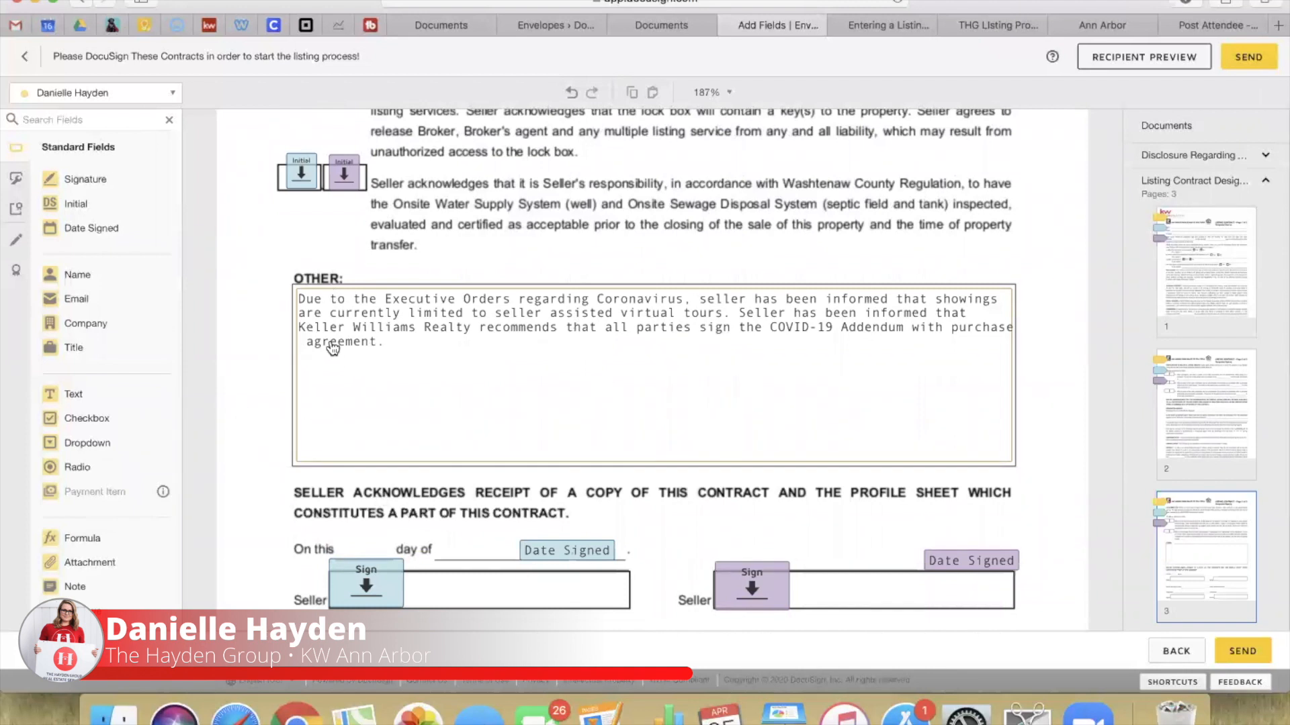
# Step: Review the OTHER clause text, then set the seller's Social Security Number field validation to SSN
pyautogui.doubleClick(315, 331)
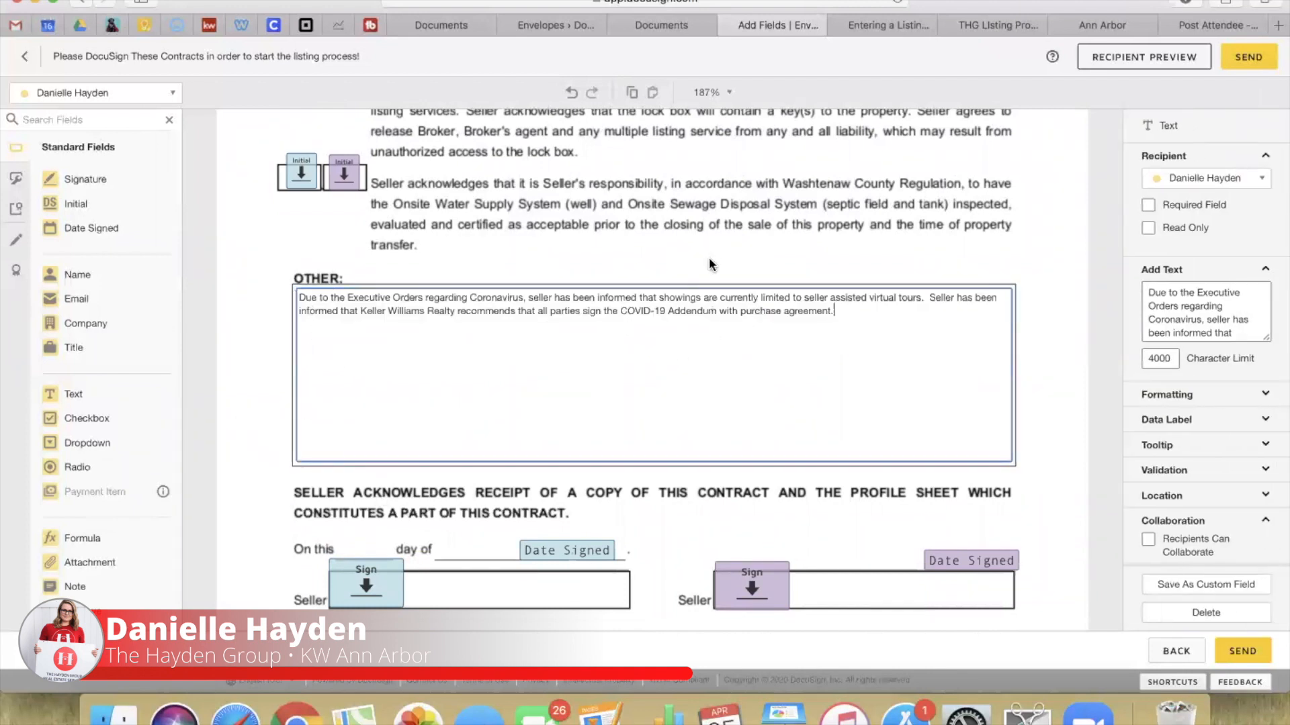
pyautogui.click(708, 259)
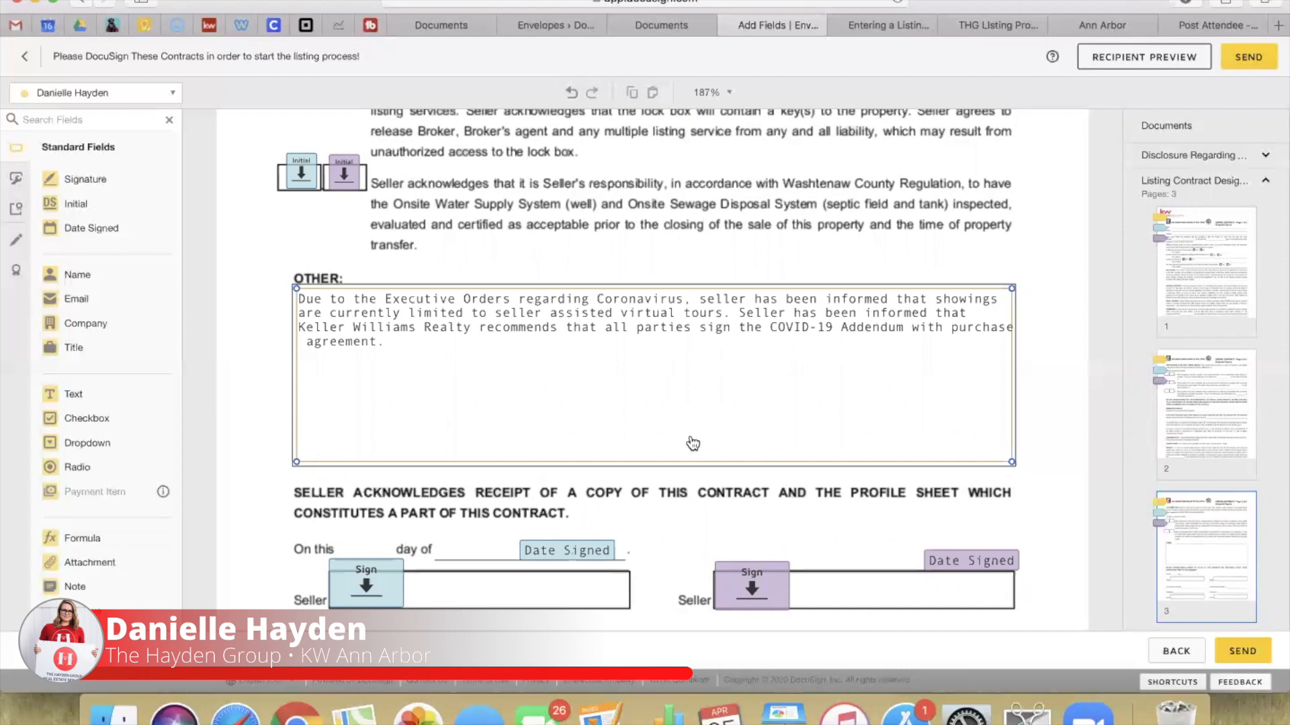
pyautogui.scroll(-5, 692, 443)
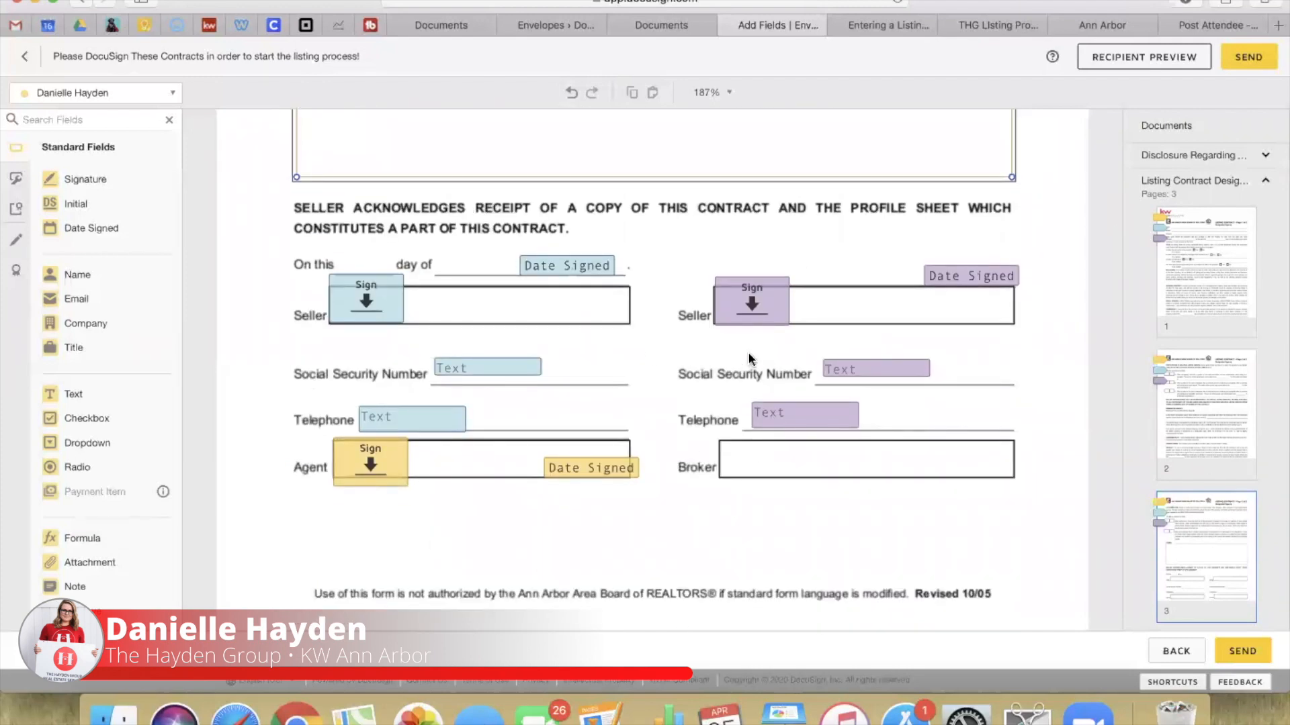
pyautogui.click(465, 374)
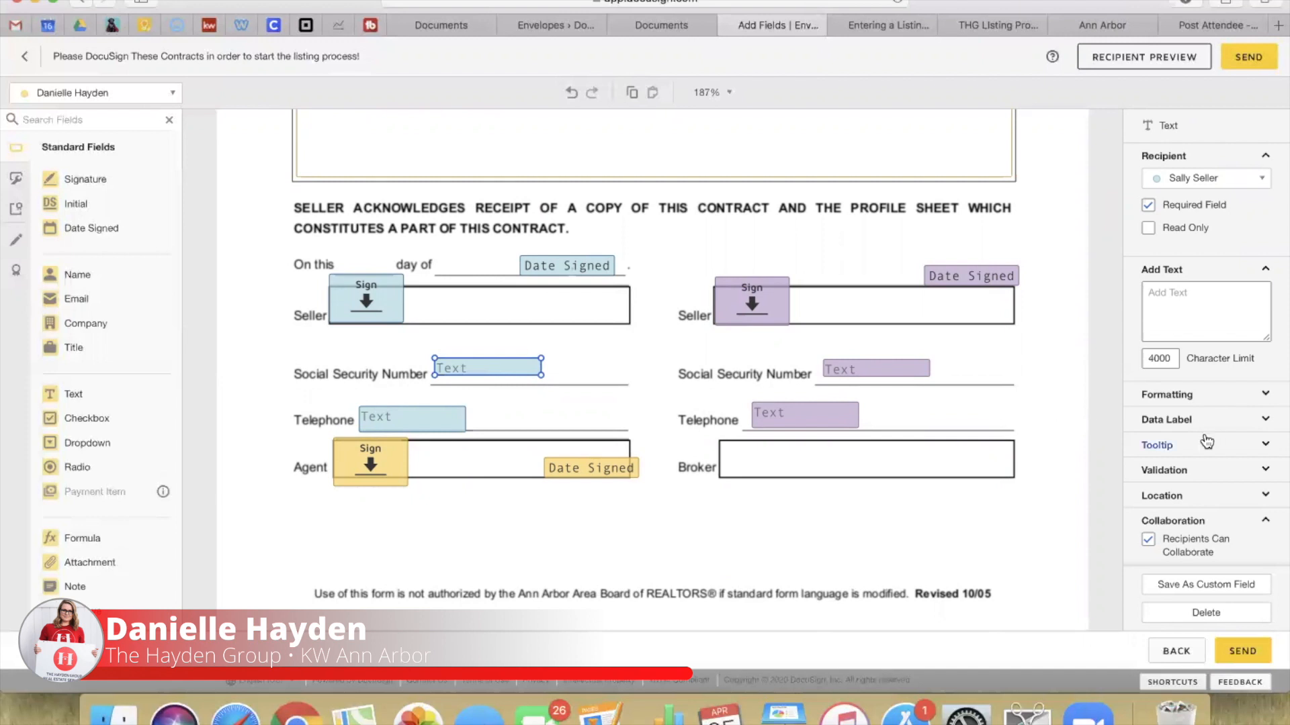
pyautogui.click(1169, 463)
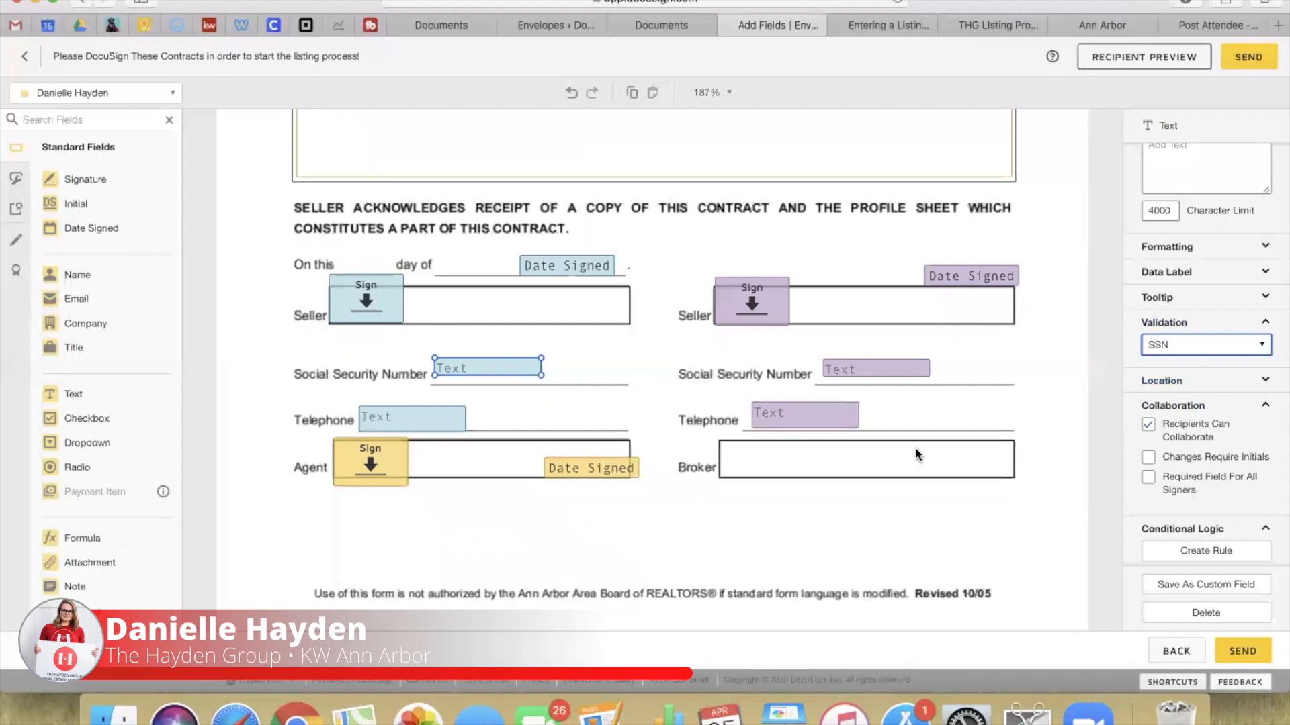
pyautogui.click(853, 518)
pyautogui.scroll(-2, 853, 518)
pyautogui.scroll(-8, 853, 526)
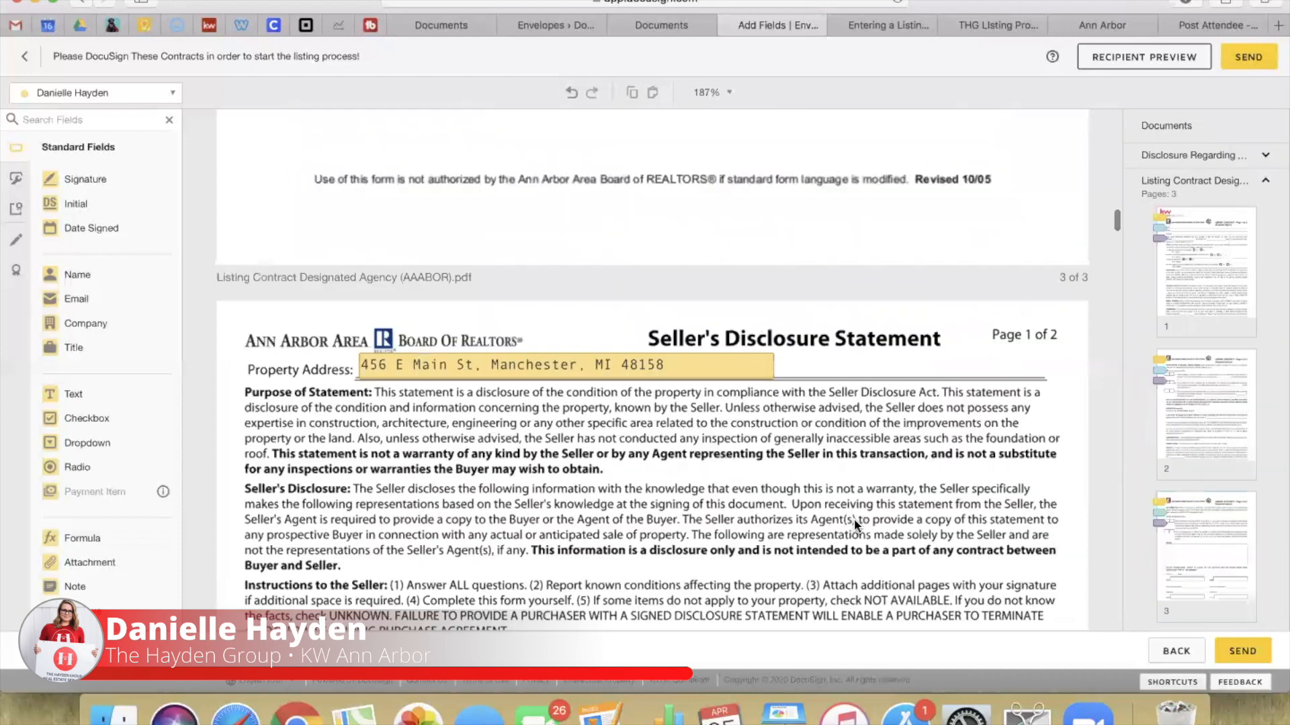
# Step: Bottom-align the Range/oven and Refrigerator rows' radio buttons
pyautogui.scroll(2, 857, 527)
pyautogui.scroll(-3, 858, 527)
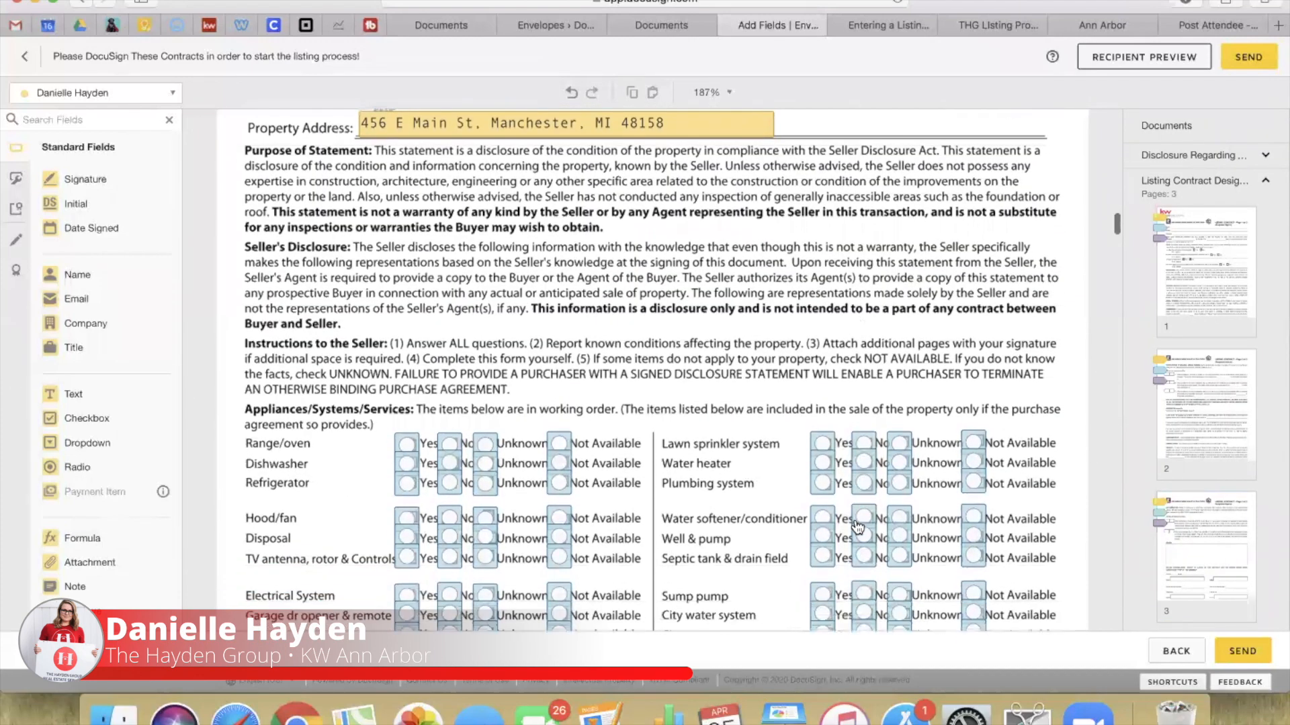
pyautogui.moveTo(381, 341); pyautogui.dragTo(582, 353)
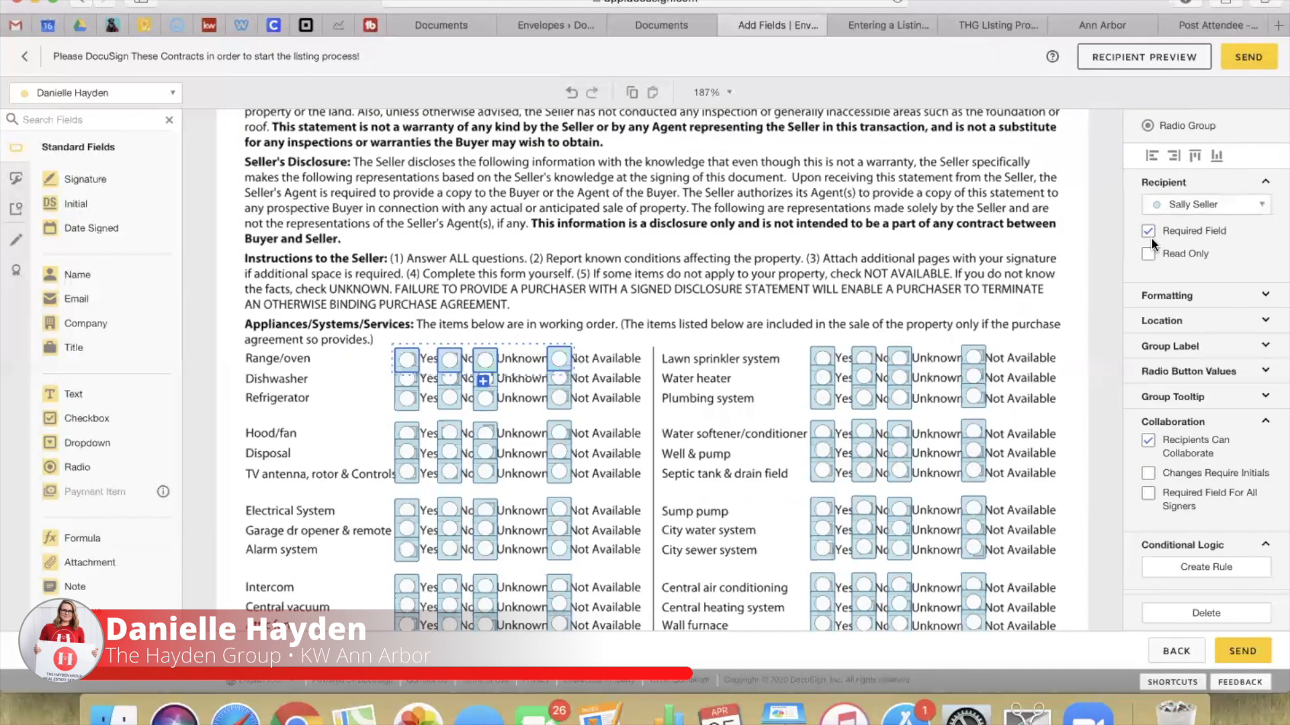
pyautogui.click(1217, 157)
pyautogui.click(640, 324)
pyautogui.moveTo(368, 397); pyautogui.dragTo(596, 409)
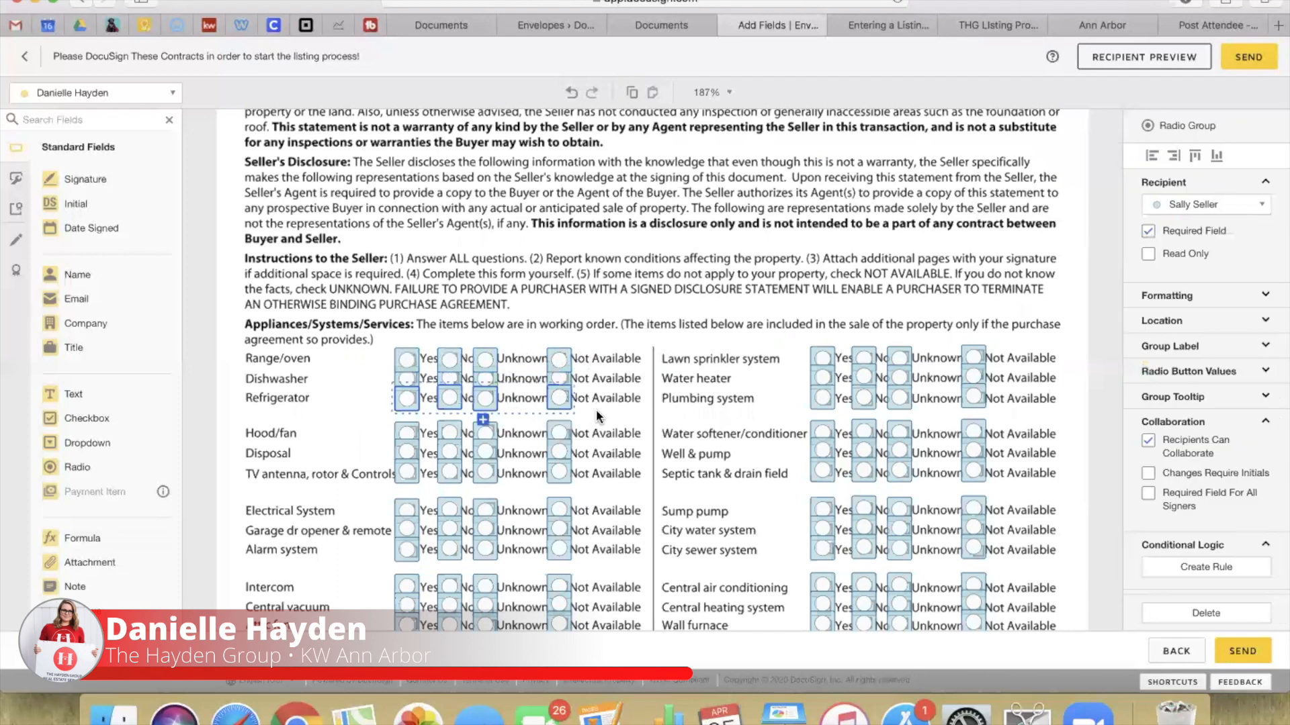
pyautogui.click(1217, 157)
pyautogui.click(852, 327)
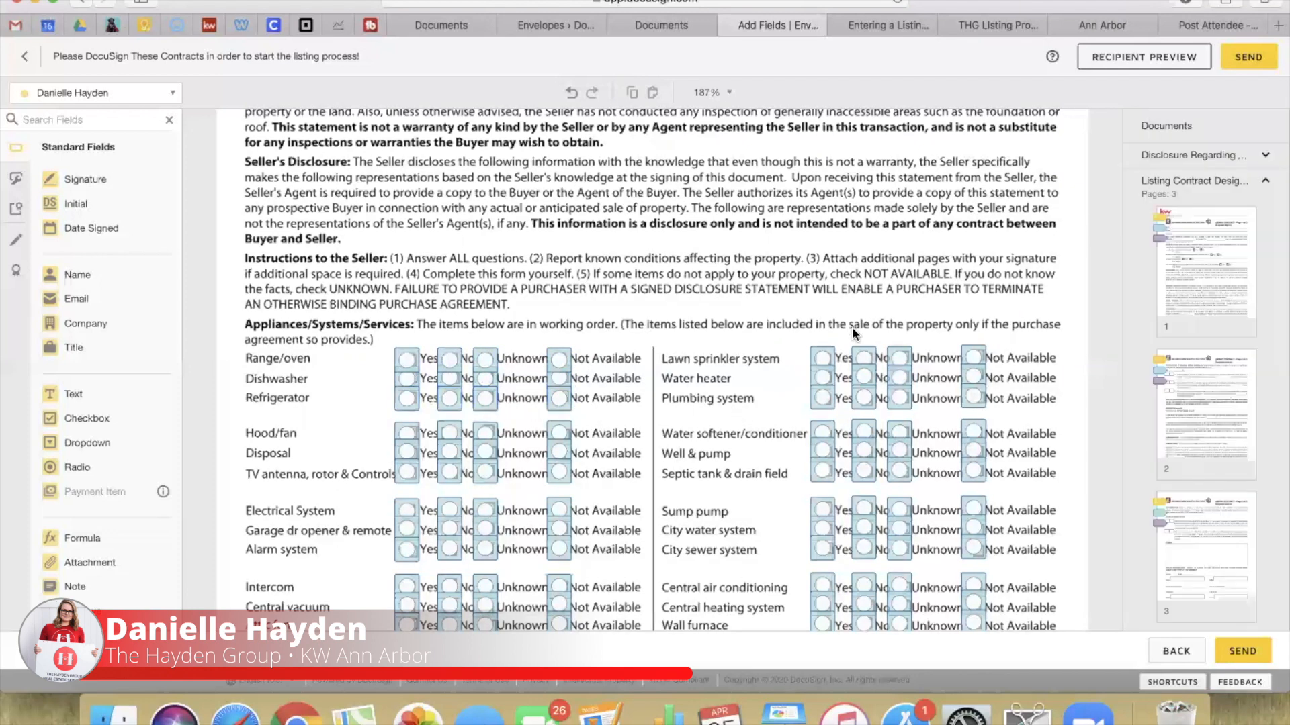
# Step: Select the Washer row's radio buttons and delete the accidentally duplicated copy
pyautogui.scroll(-5, 808, 417)
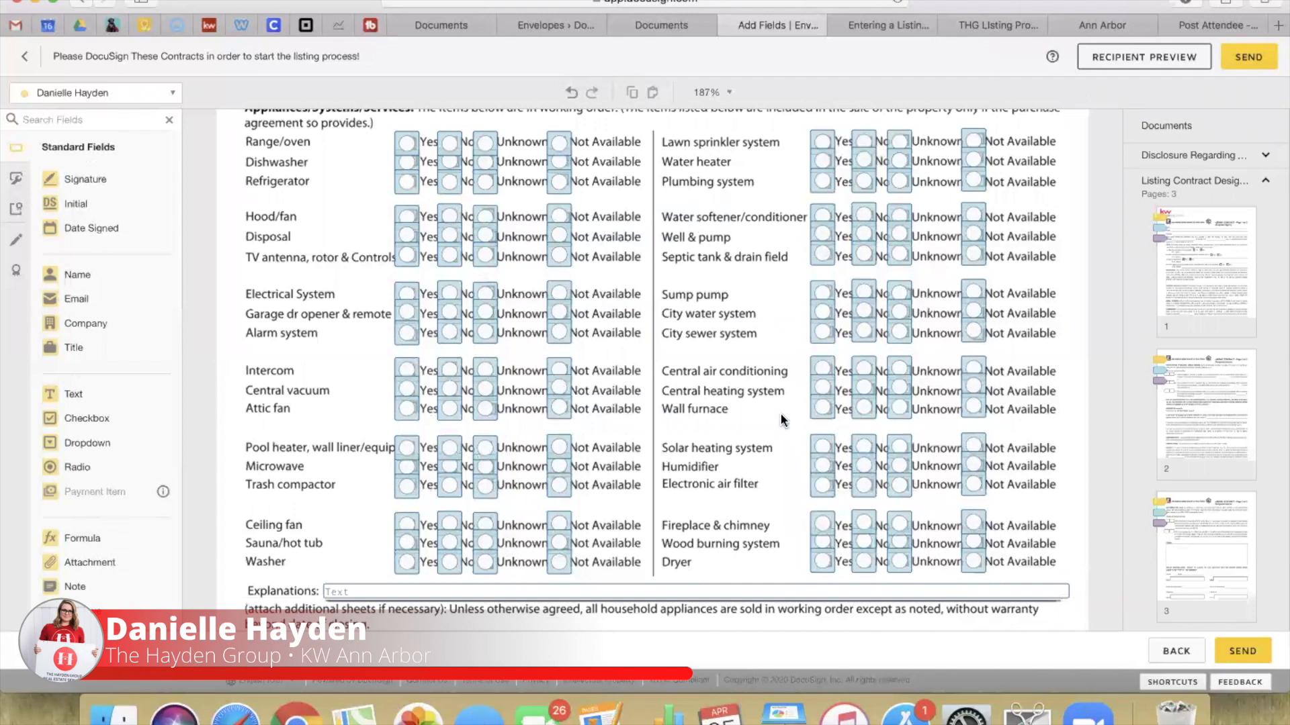
pyautogui.scroll(2, 782, 420)
pyautogui.scroll(-2, 781, 420)
pyautogui.scroll(-3, 779, 420)
pyautogui.scroll(2, 779, 420)
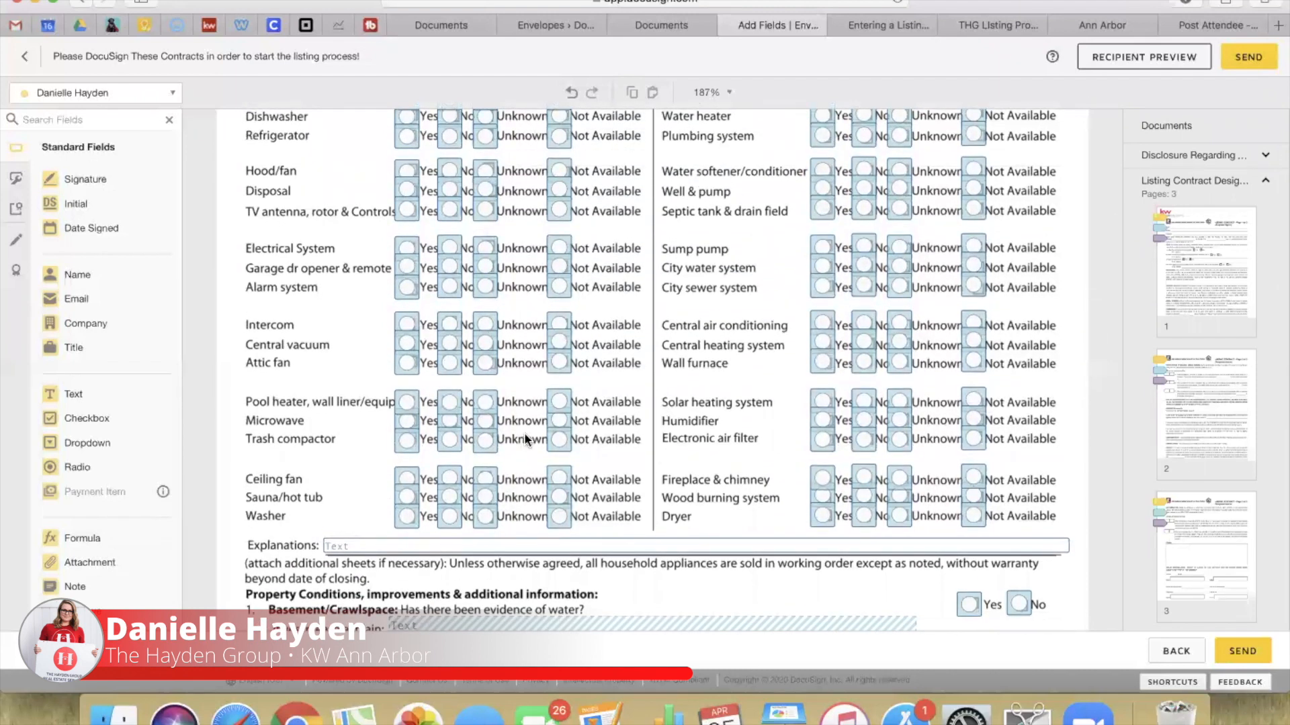
pyautogui.click(822, 287)
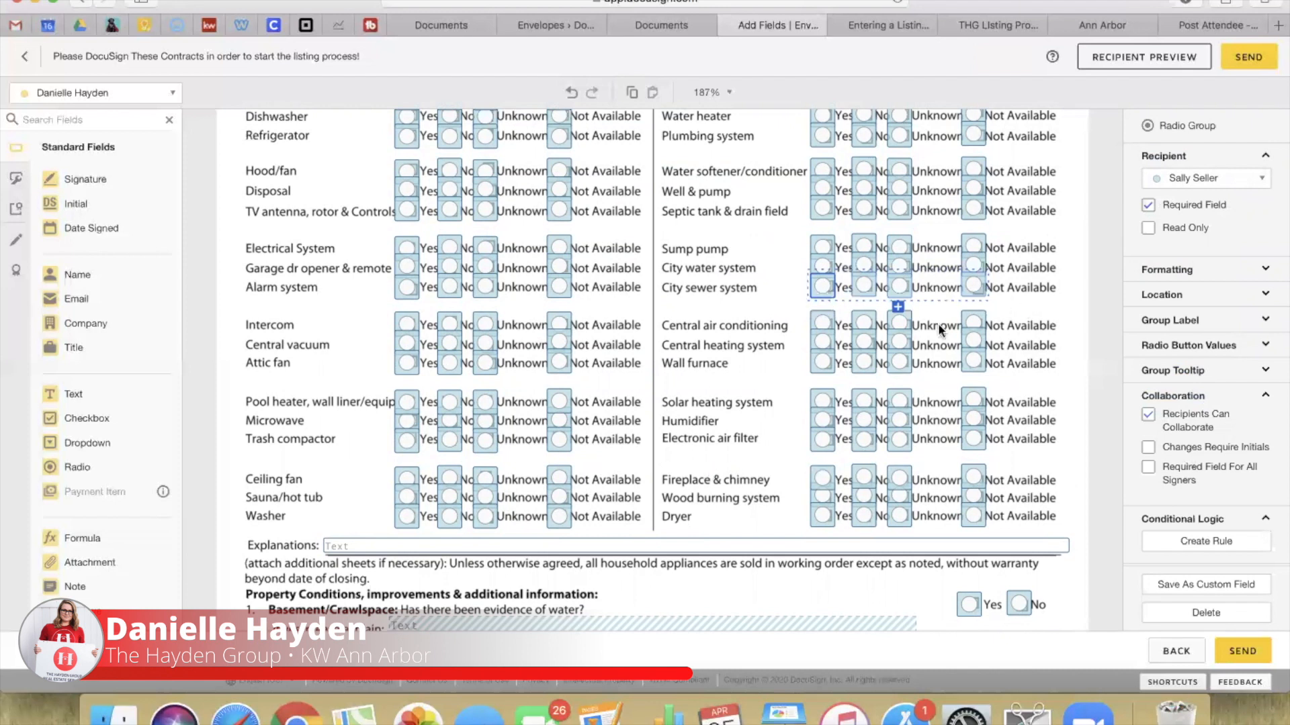
pyautogui.moveTo(364, 515); pyautogui.dragTo(591, 533)
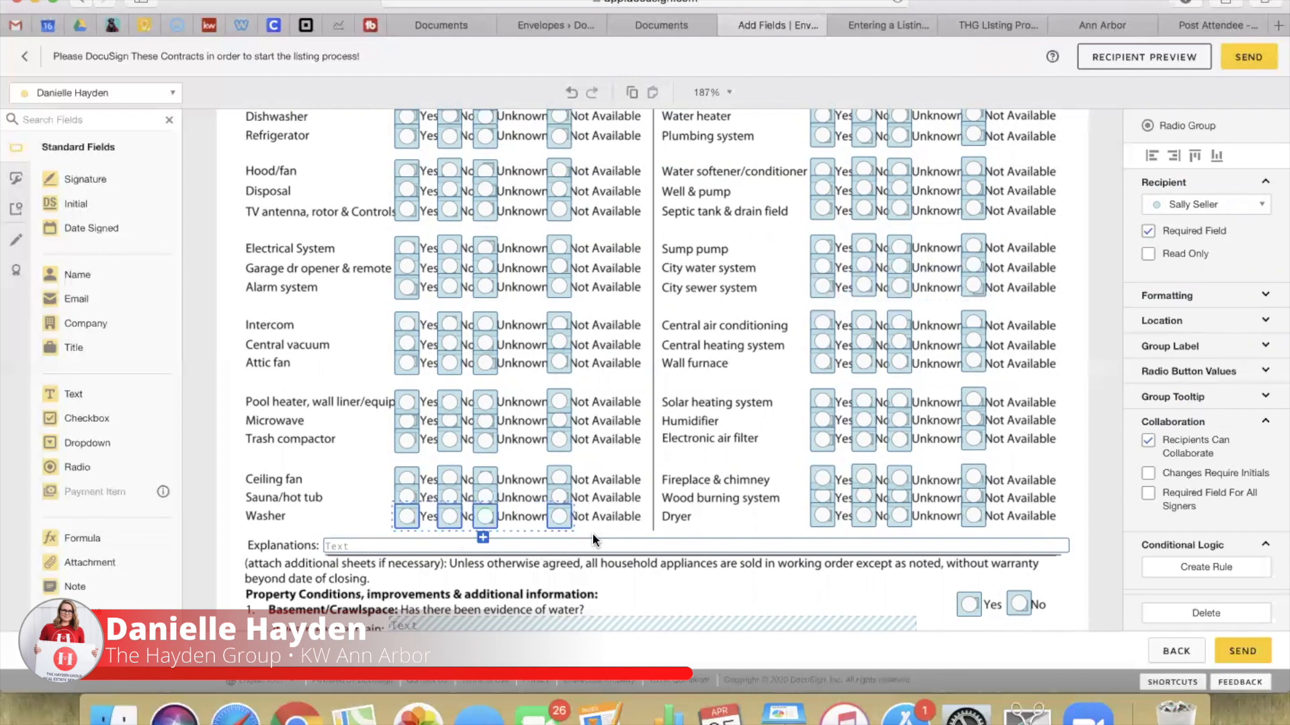
pyautogui.moveTo(405, 516); pyautogui.dragTo(420, 535)
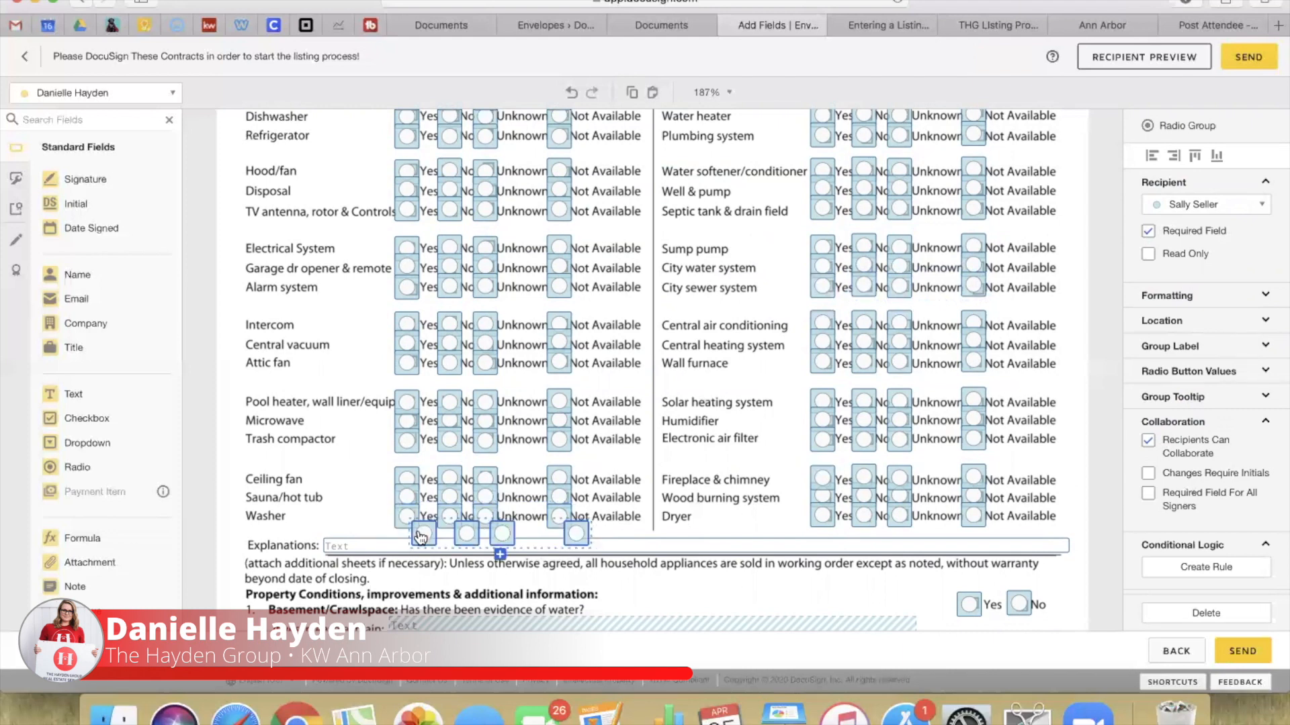
pyautogui.press('Delete')
# Step: Review the basement 'If yes, please explain' and Insulation description fields
pyautogui.scroll(-4, 628, 454)
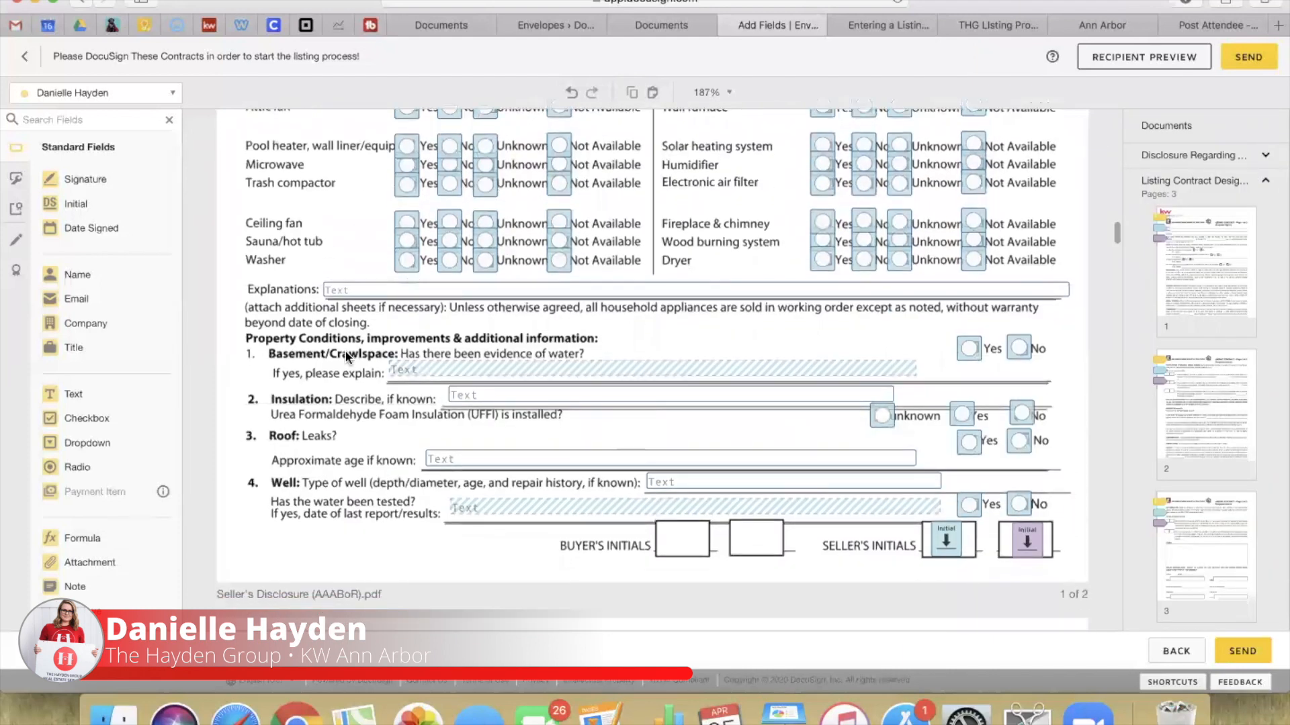
pyautogui.click(485, 372)
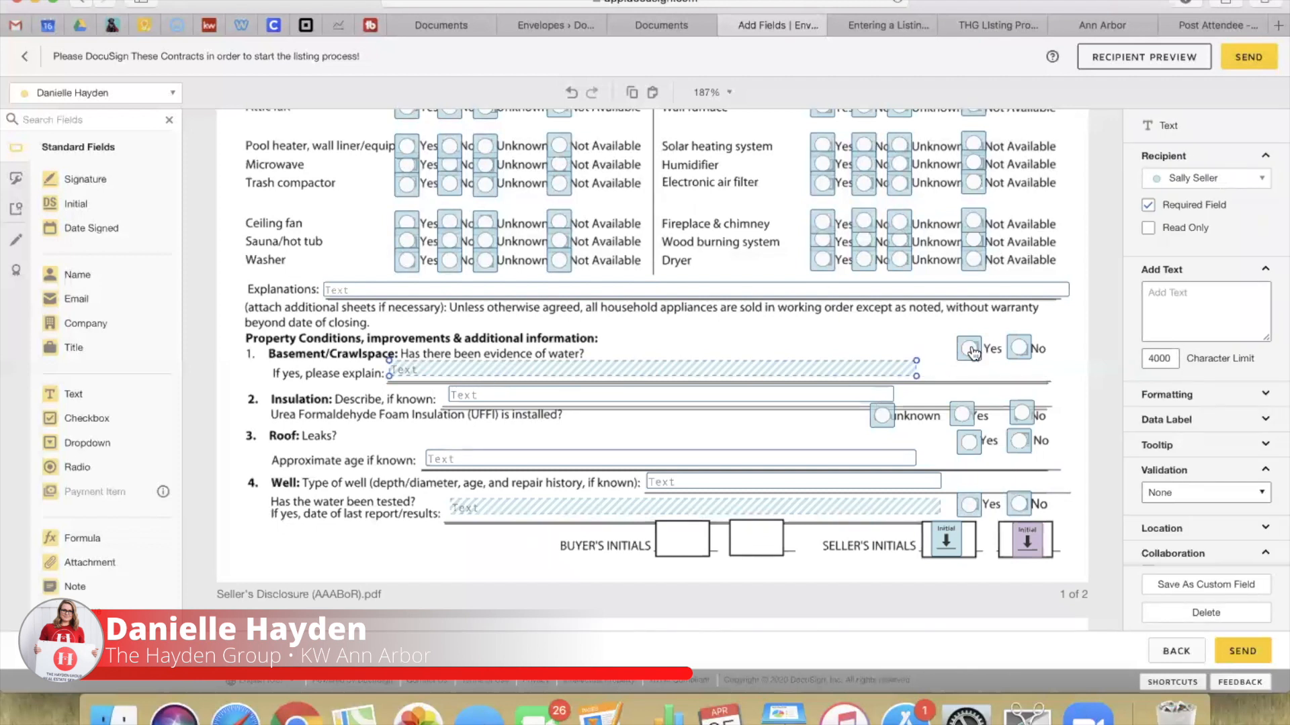
pyautogui.click(780, 402)
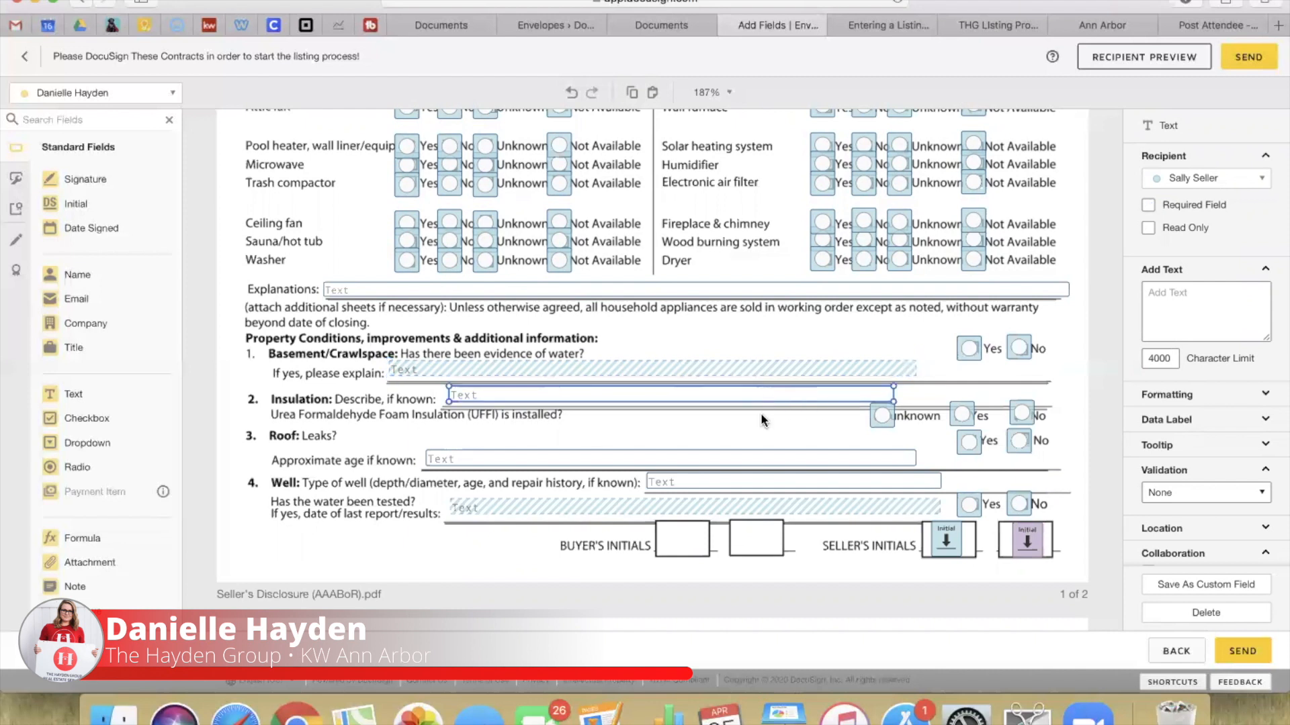
pyautogui.click(719, 438)
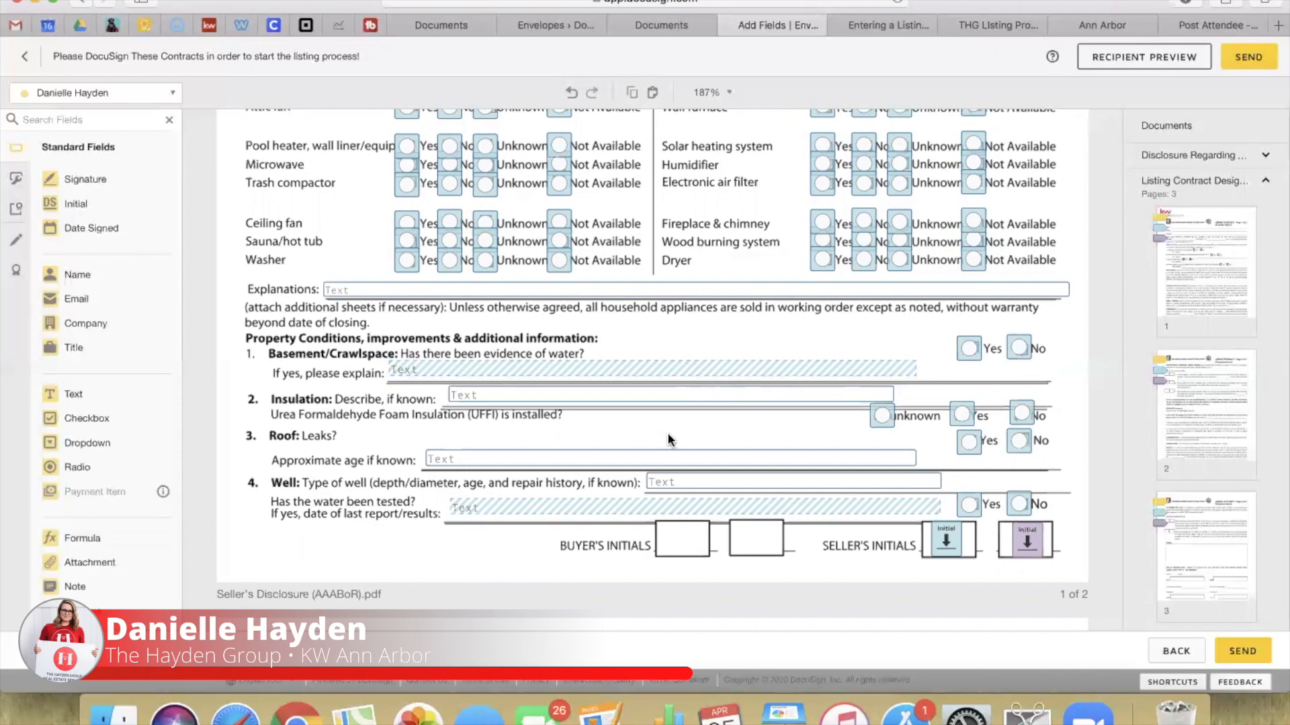
pyautogui.scroll(10, 670, 440)
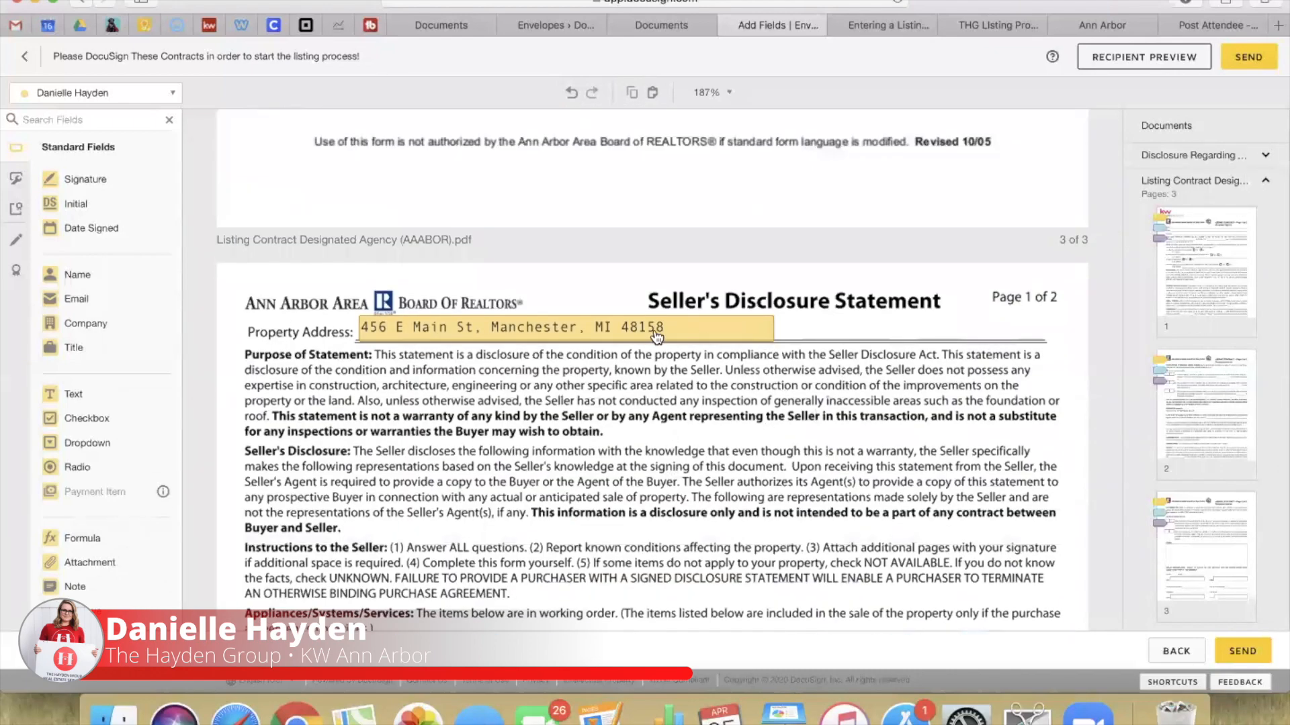
# Step: Check the prefilled property address and locate the Other items explanation box
pyautogui.click(699, 338)
pyautogui.scroll(-5, 671, 477)
pyautogui.scroll(-15, 674, 481)
pyautogui.scroll(-5, 672, 477)
pyautogui.scroll(1, 800, 259)
pyautogui.click(589, 242)
pyautogui.scroll(4, 605, 235)
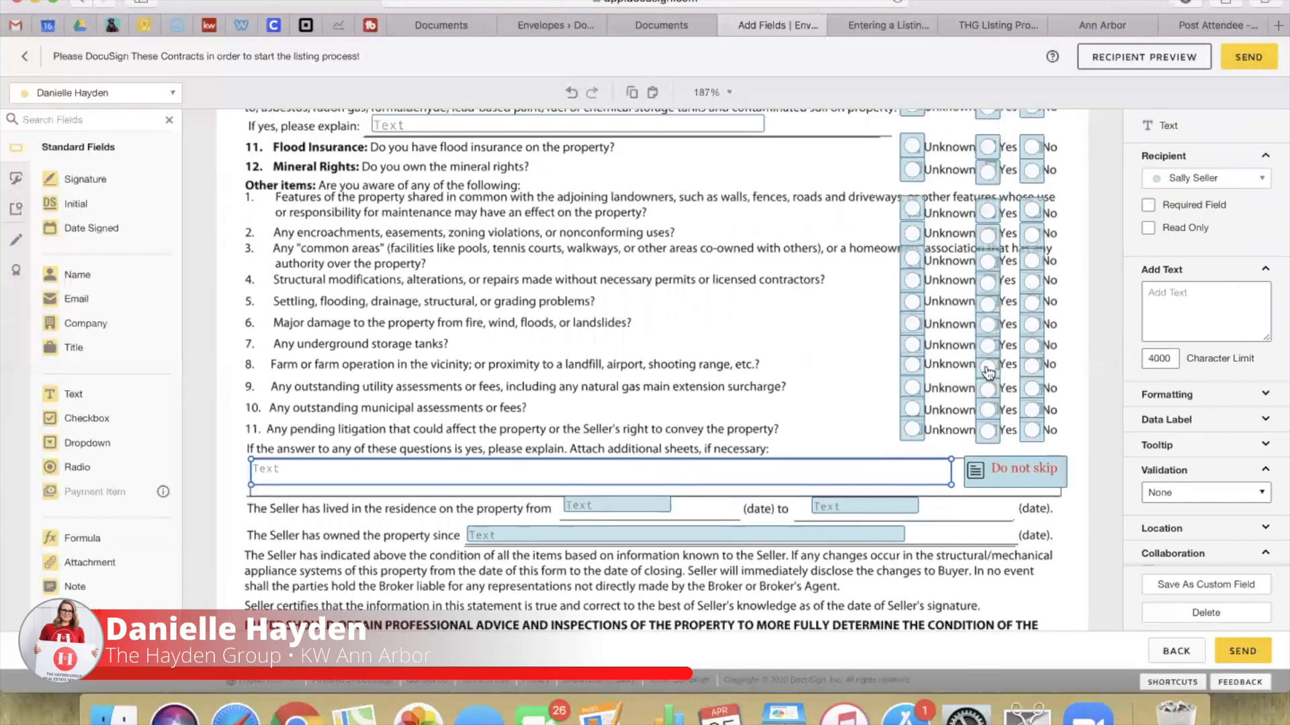
pyautogui.scroll(1, 706, 393)
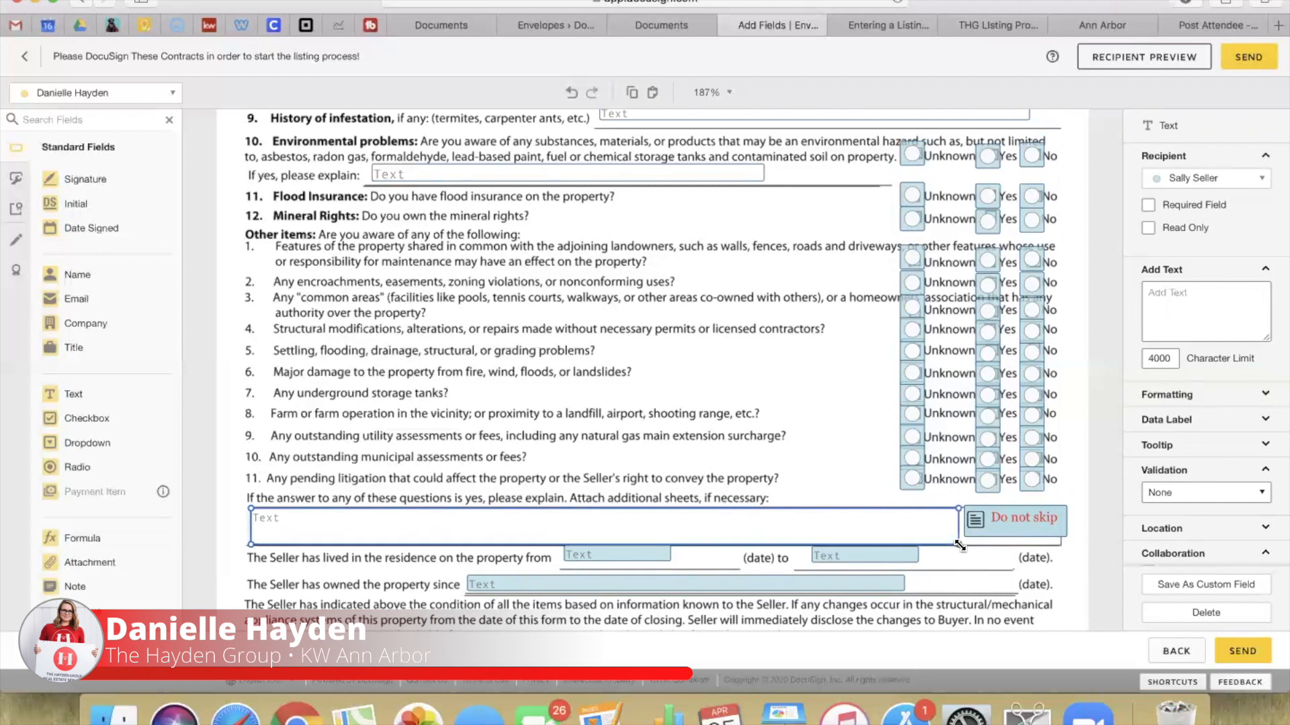
# Step: Copy the 'Do not skip' note, assign the copy to the second seller, and stack it on the original
pyautogui.moveTo(1016, 529); pyautogui.dragTo(1019, 558)
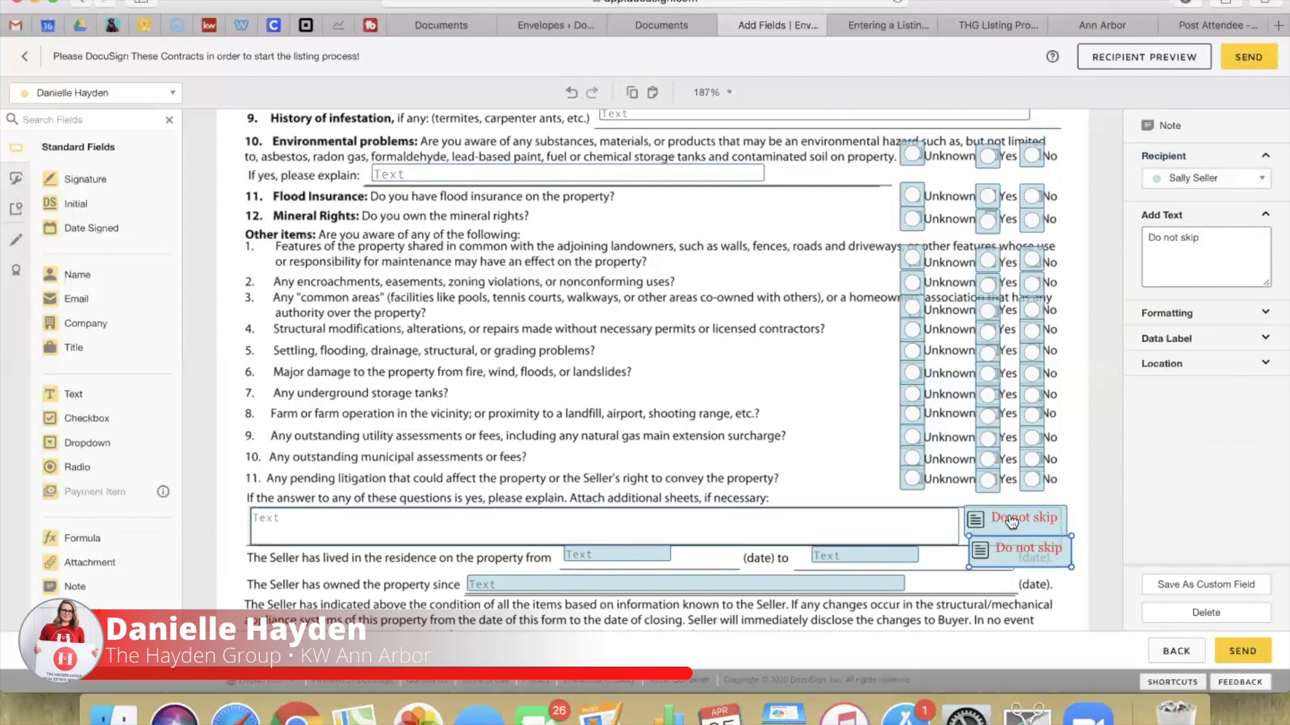
pyautogui.click(1188, 179)
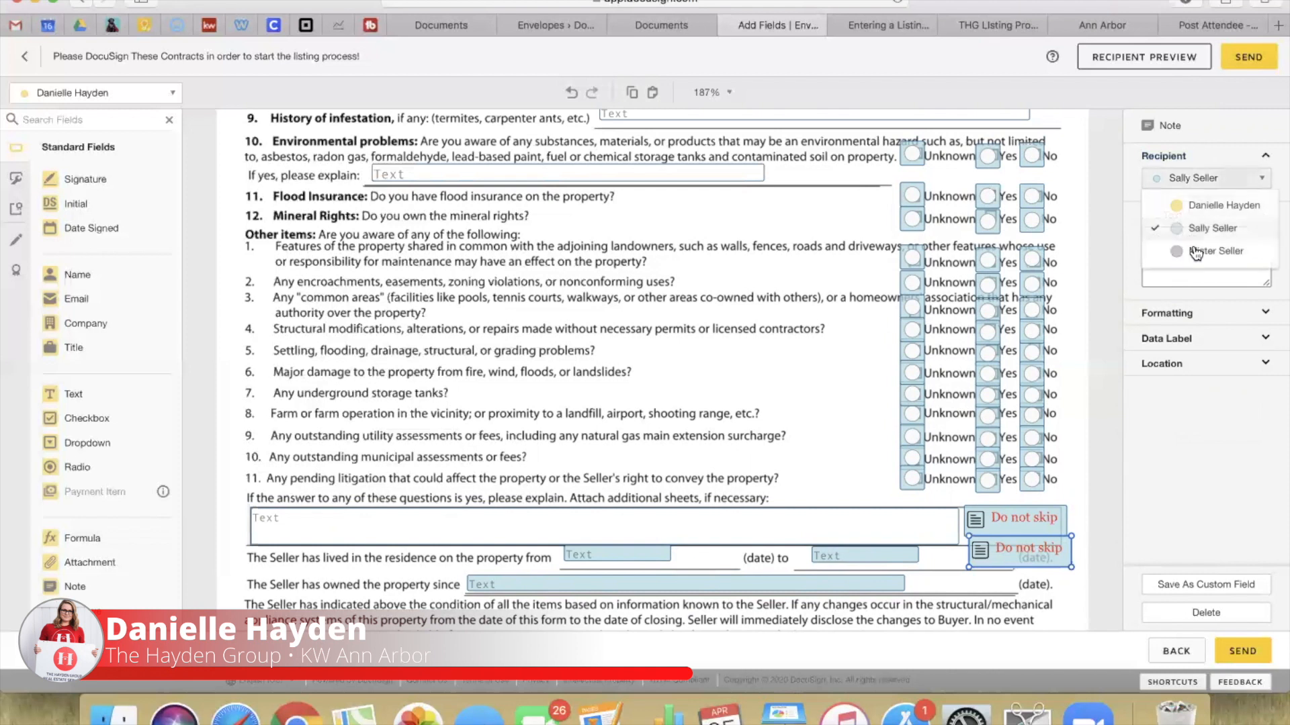
pyautogui.click(1195, 252)
pyautogui.moveTo(1025, 552); pyautogui.dragTo(1024, 527)
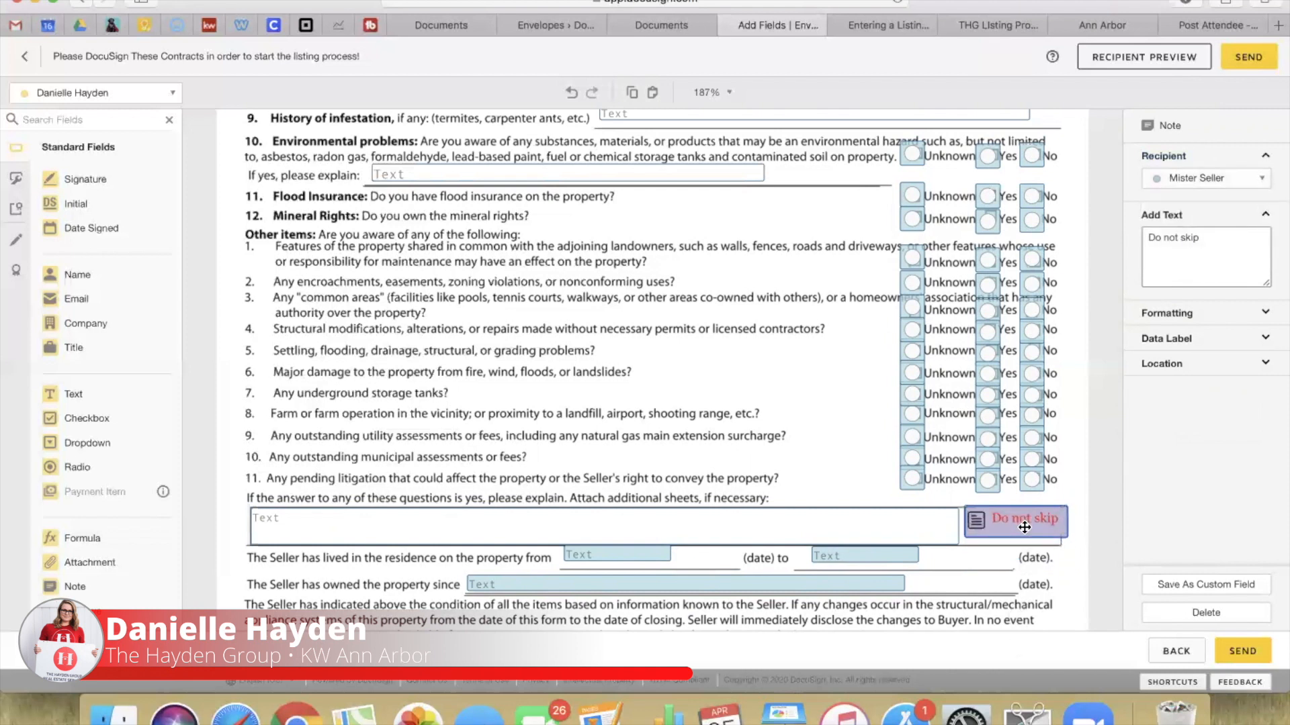
pyautogui.click(794, 476)
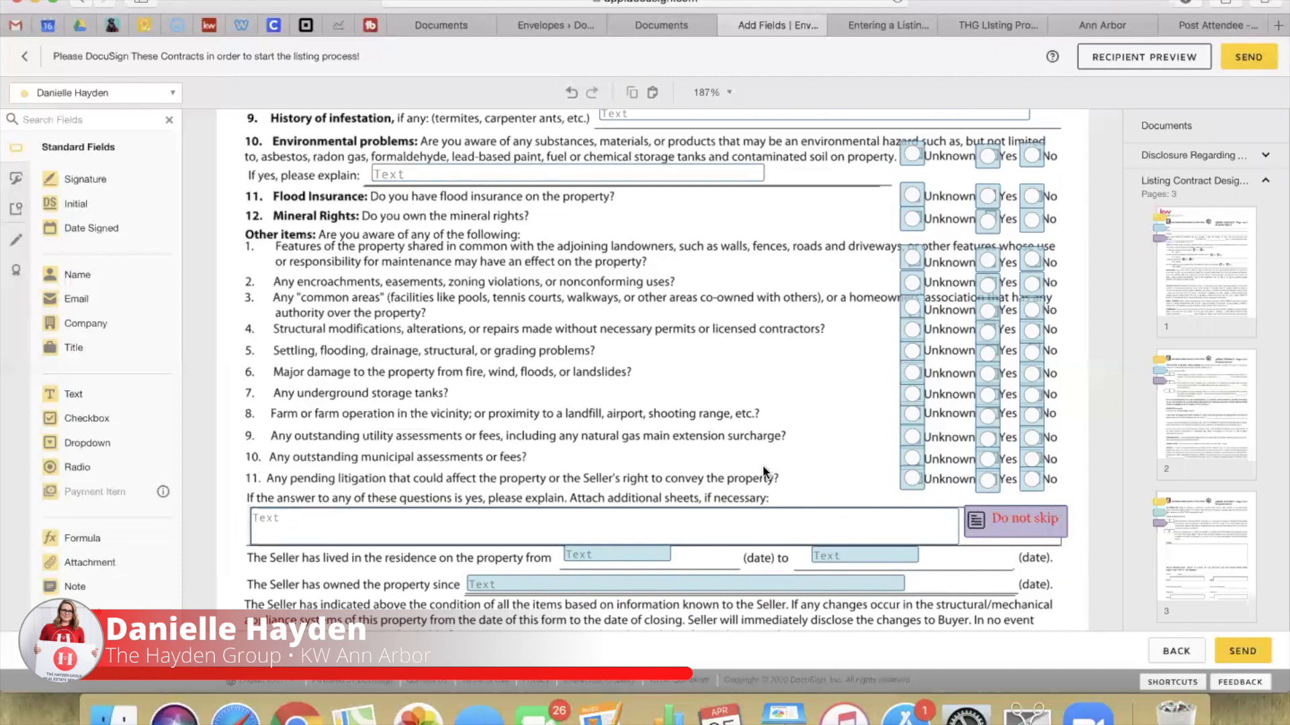
# Step: Review the lived-in-residence 'from' date field and continue down the document
pyautogui.scroll(-1, 764, 472)
pyautogui.click(631, 481)
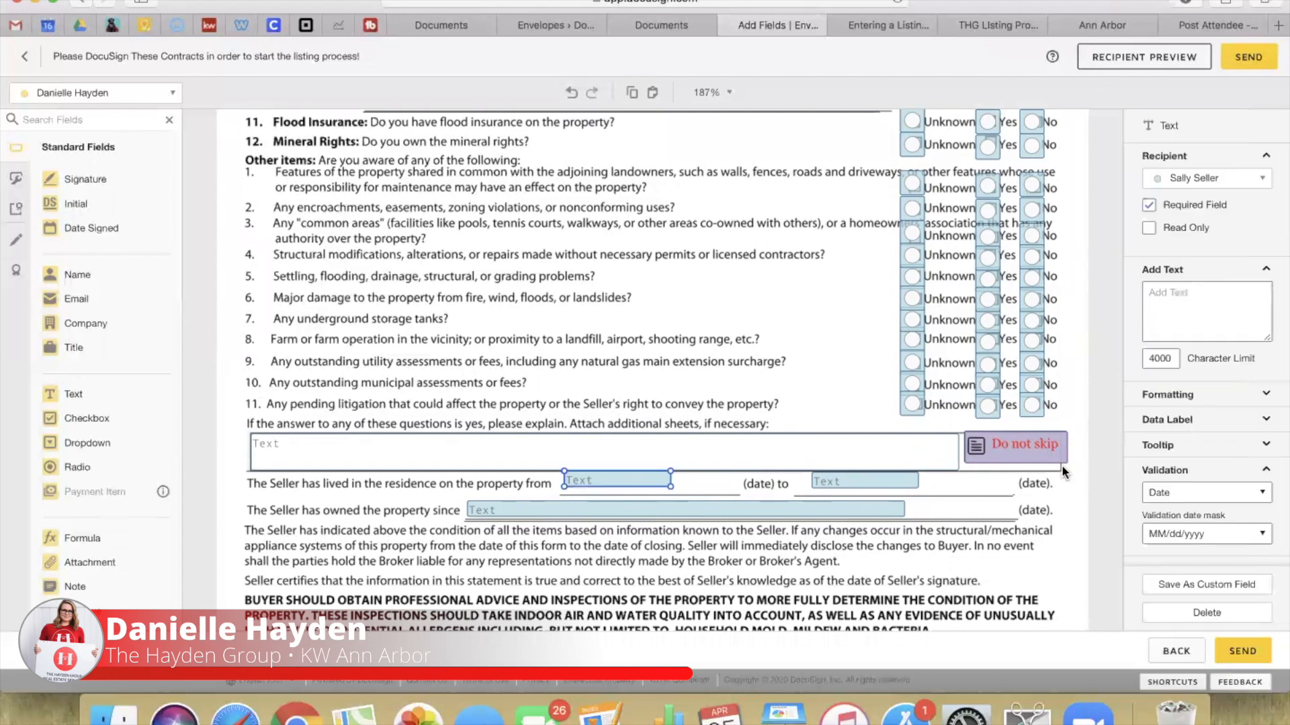
pyautogui.scroll(-3, 1189, 440)
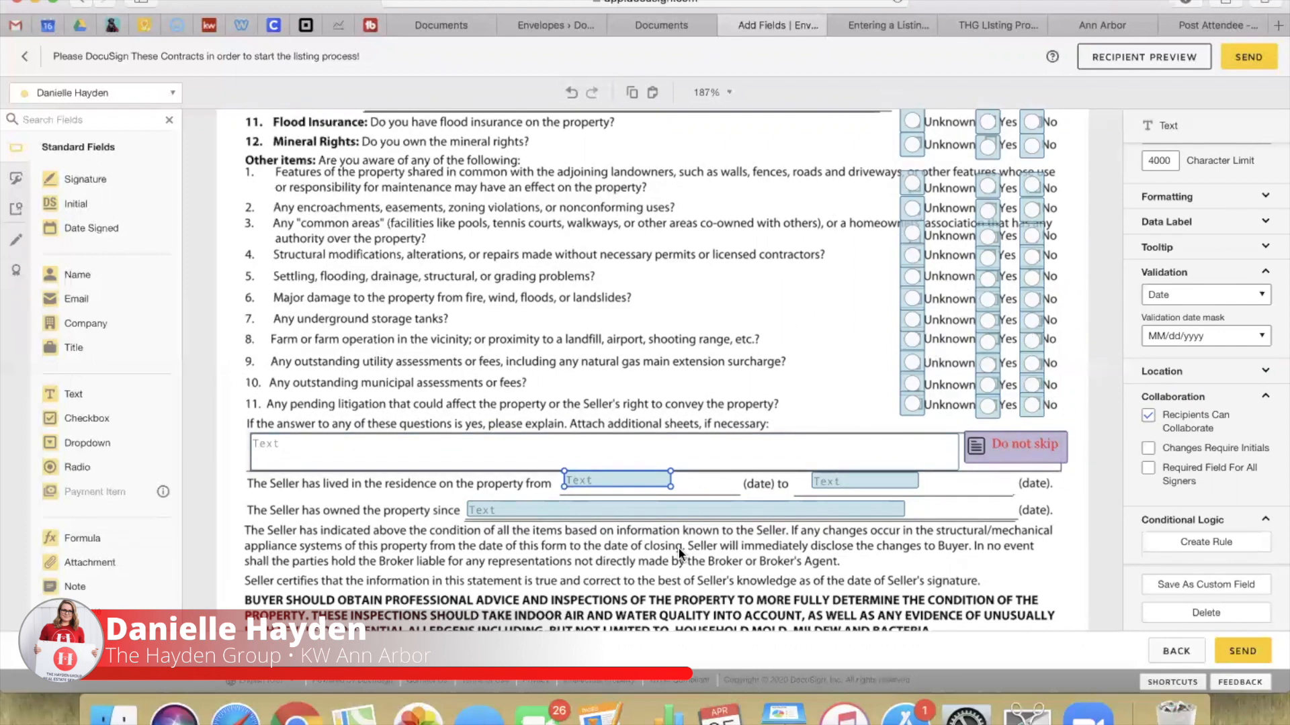
pyautogui.scroll(-2, 678, 546)
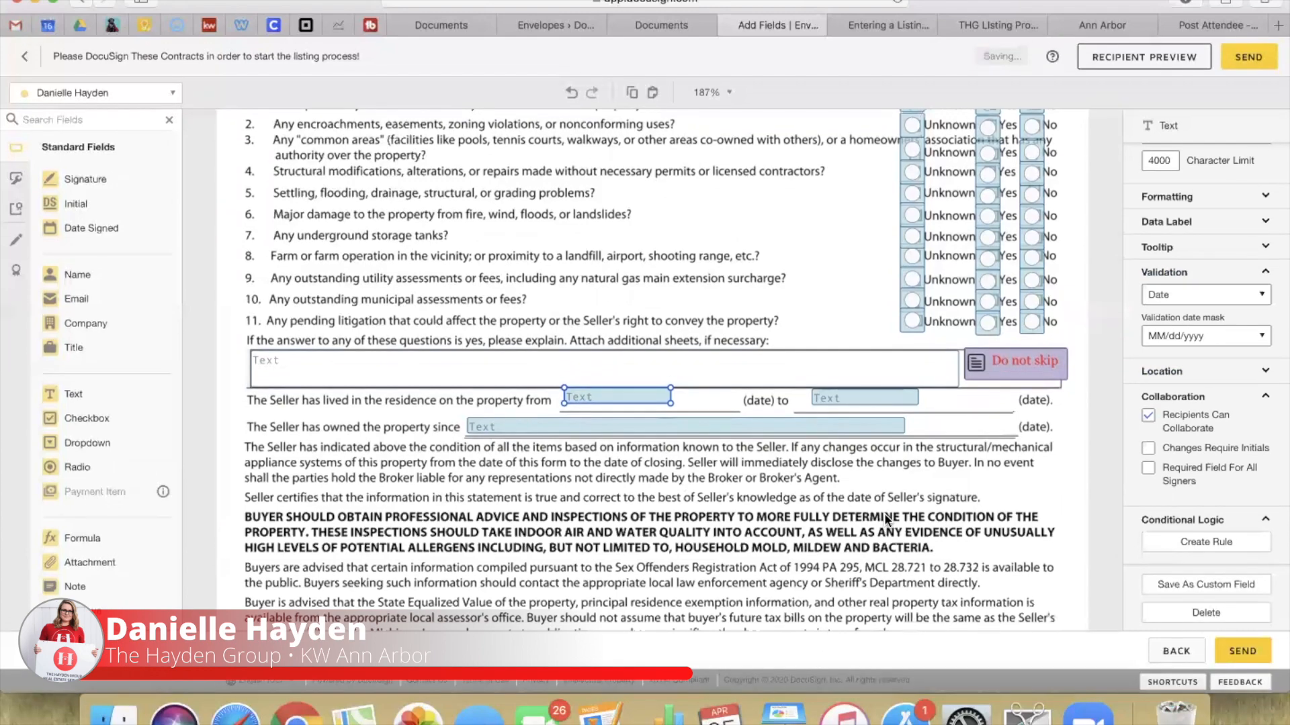
pyautogui.click(882, 526)
pyautogui.scroll(-3, 883, 530)
pyautogui.scroll(-15, 883, 531)
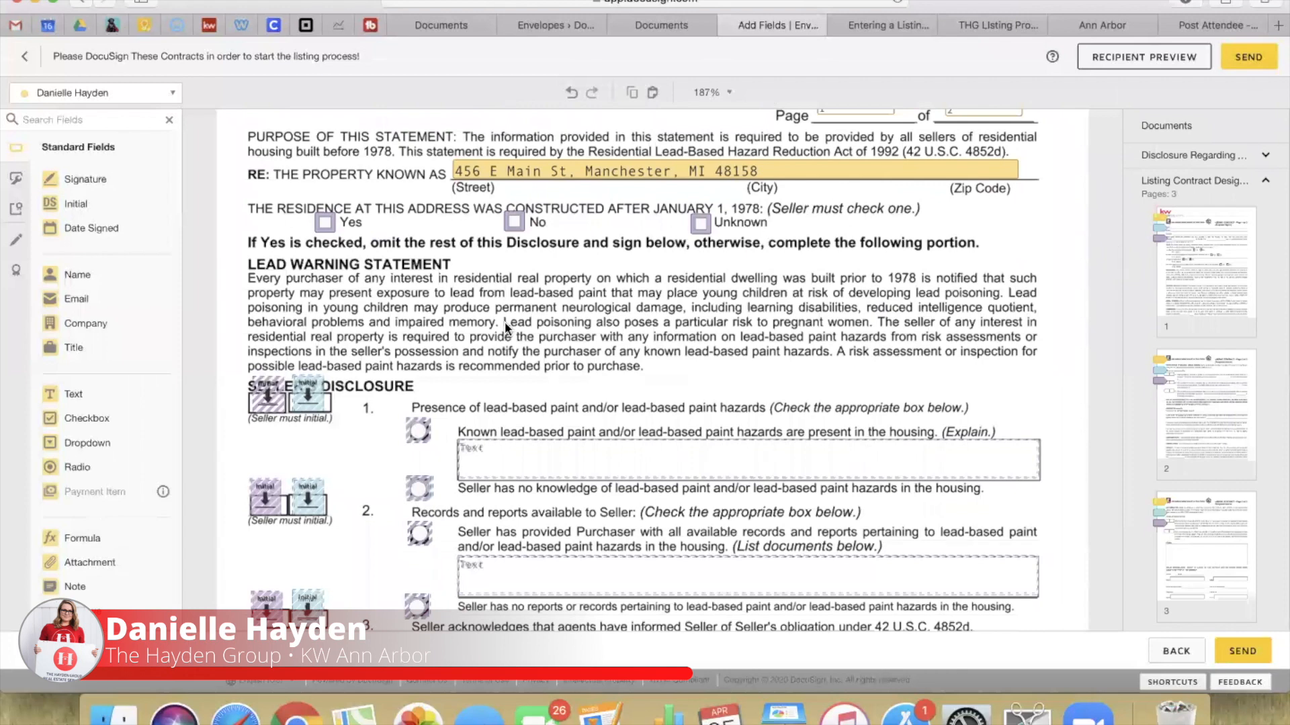
# Step: Review the built-after-1978 Yes checkbox's Formatting settings, then deselect it to show the Documents thumbnails
pyautogui.scroll(1, 507, 303)
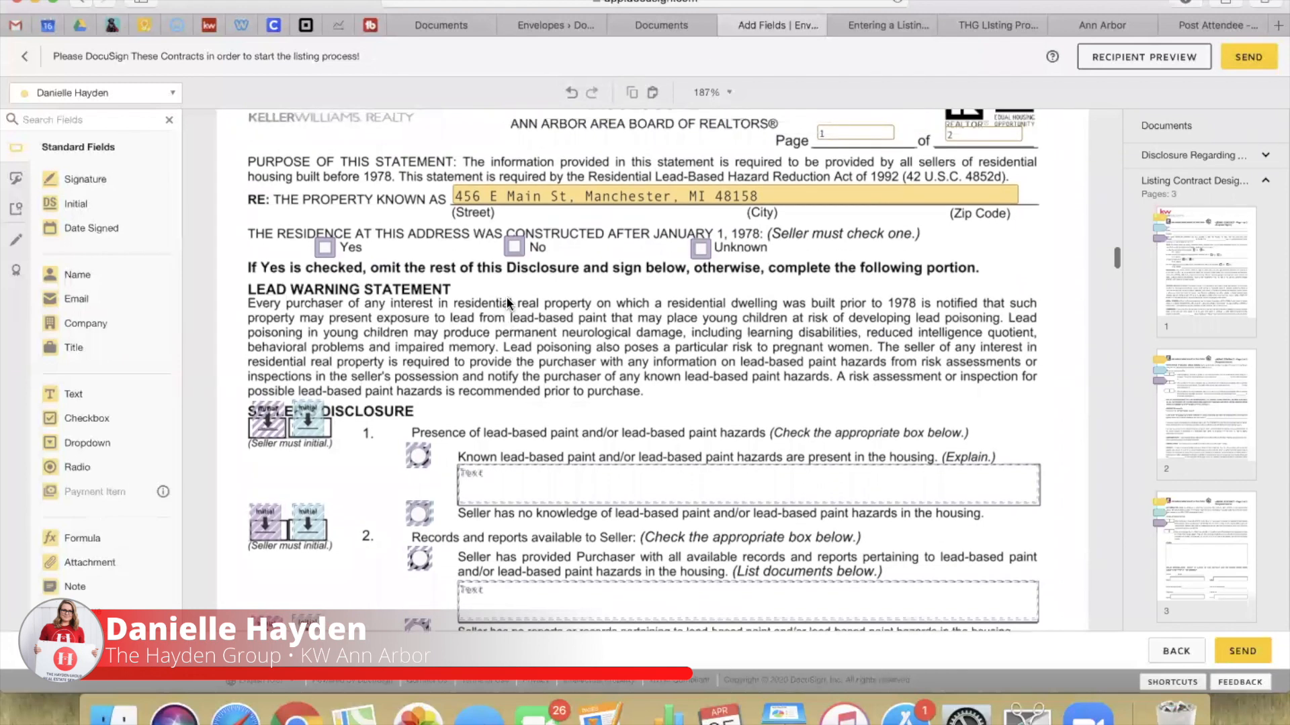
pyautogui.click(324, 249)
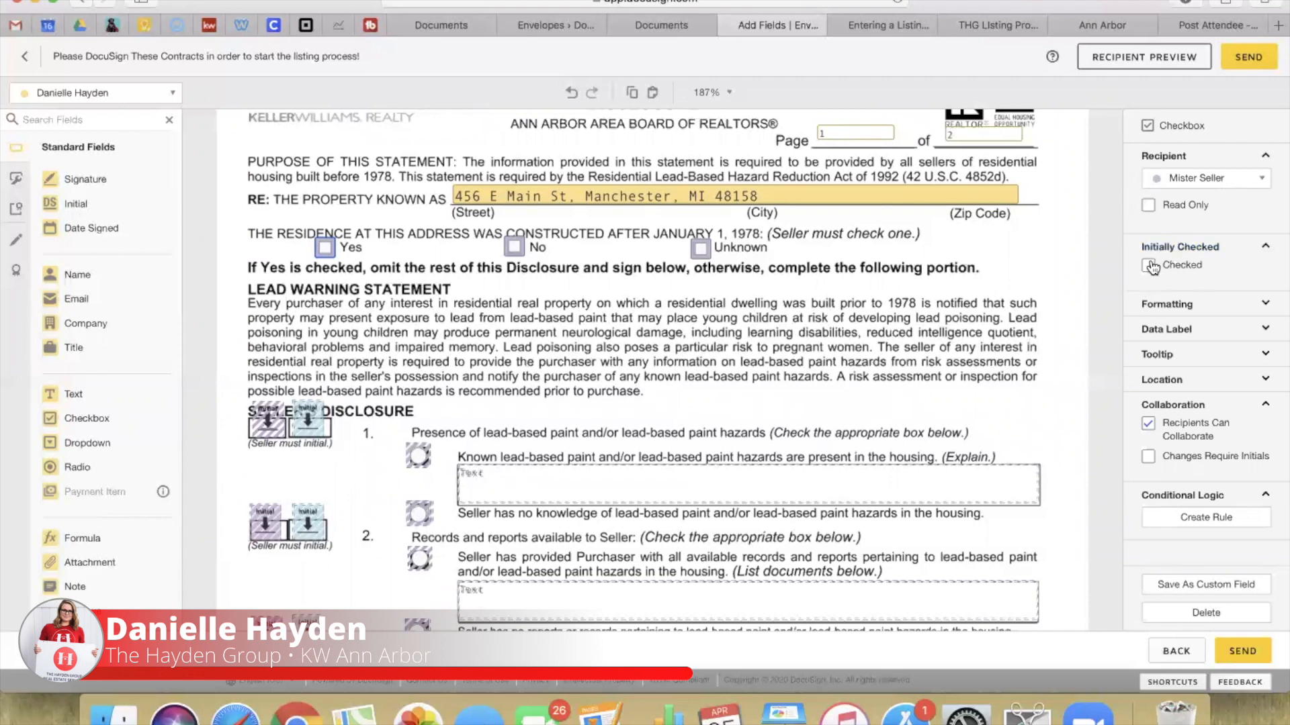
pyautogui.click(1198, 306)
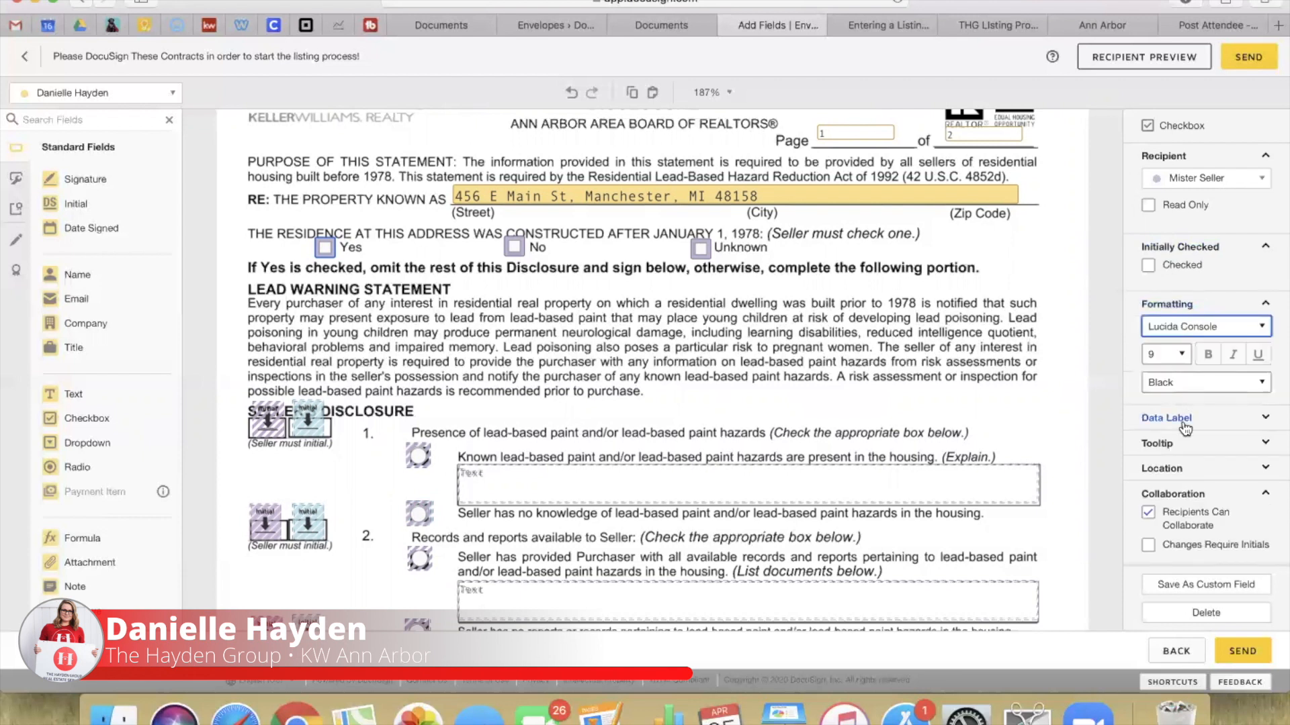
pyautogui.scroll(-1, 1182, 426)
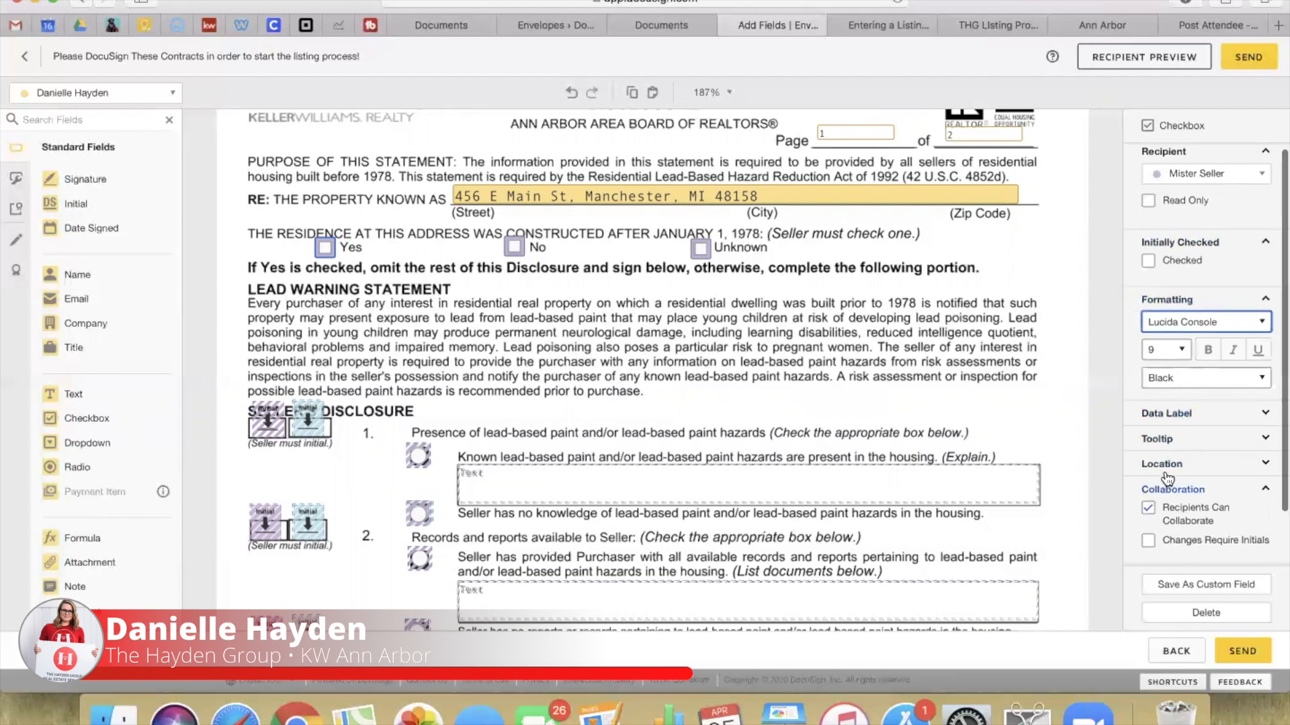
pyautogui.scroll(-3, 1167, 478)
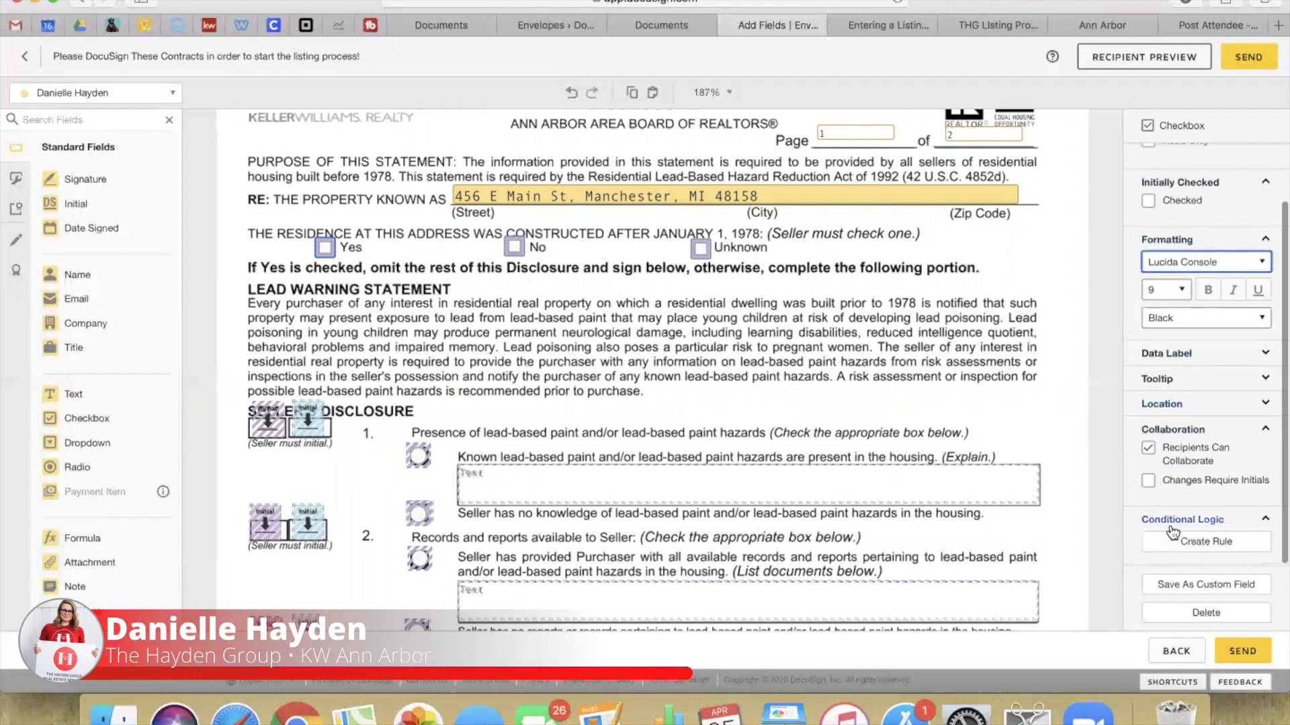
pyautogui.scroll(-1, 1173, 533)
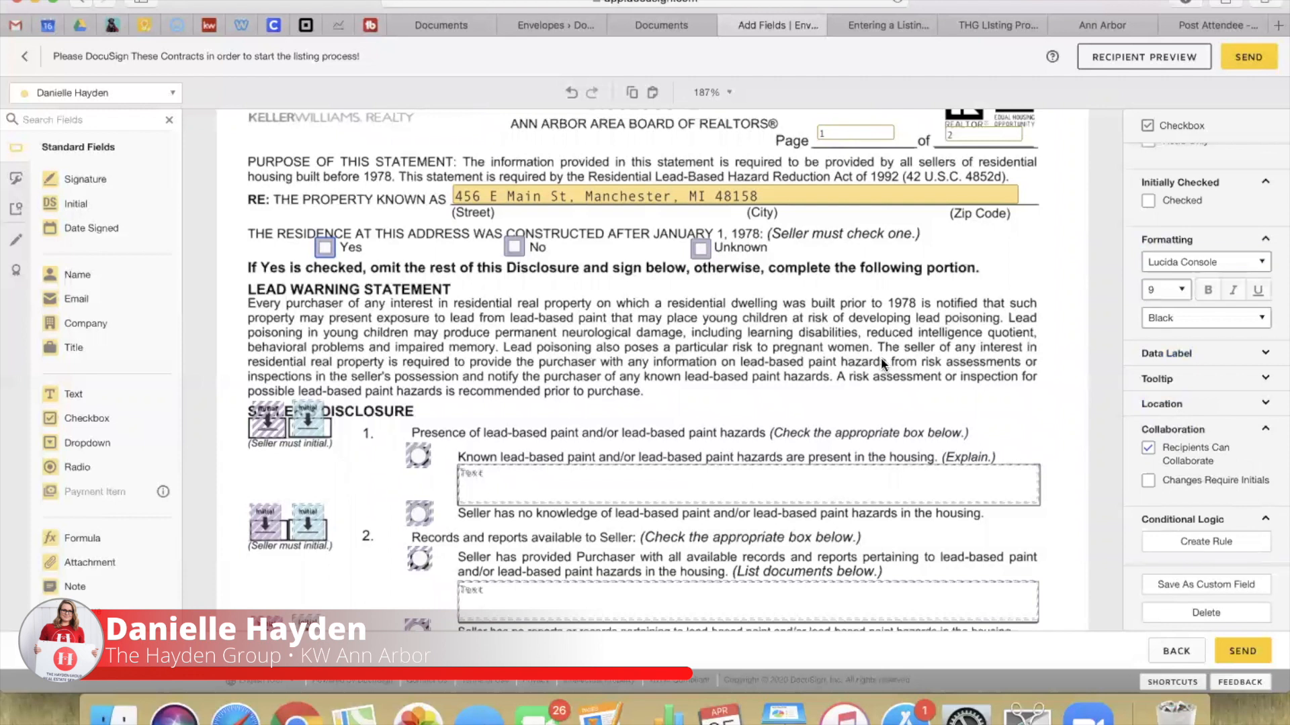
pyautogui.click(592, 327)
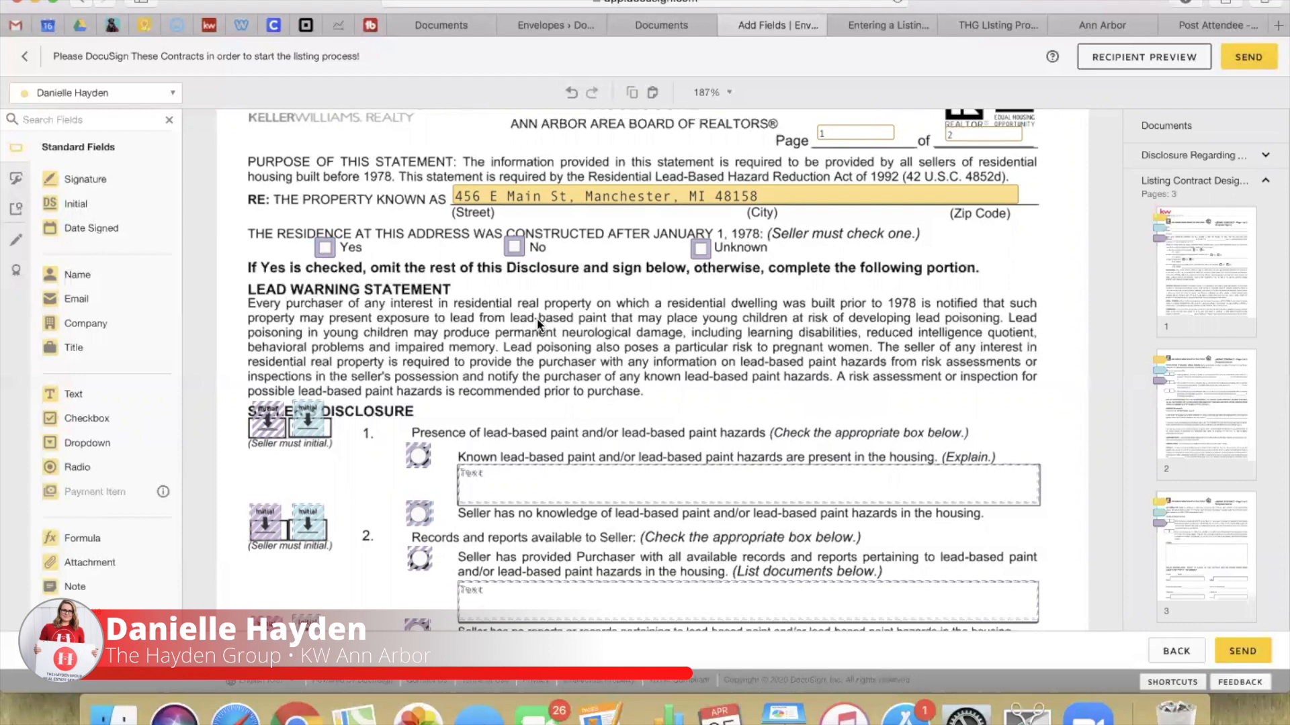
pyautogui.moveTo(344, 236); pyautogui.dragTo(871, 268)
pyautogui.scroll(-2, 1171, 425)
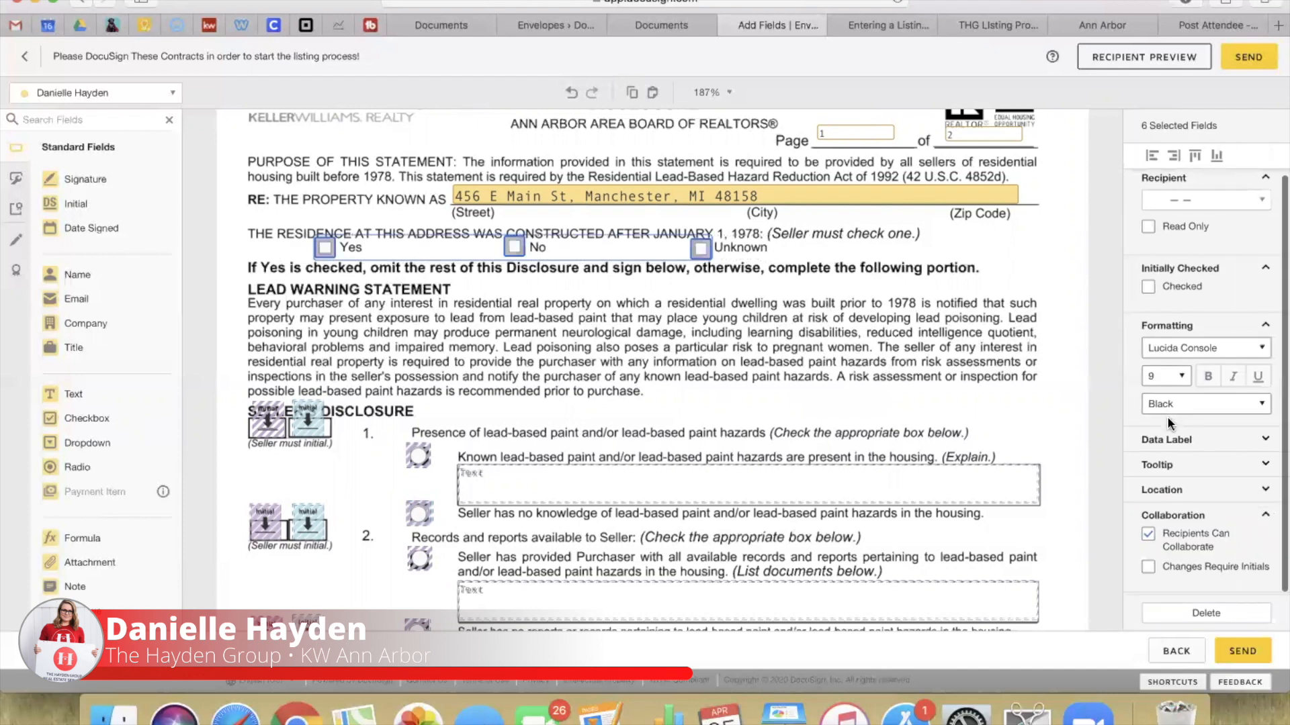
pyautogui.scroll(2, 1169, 416)
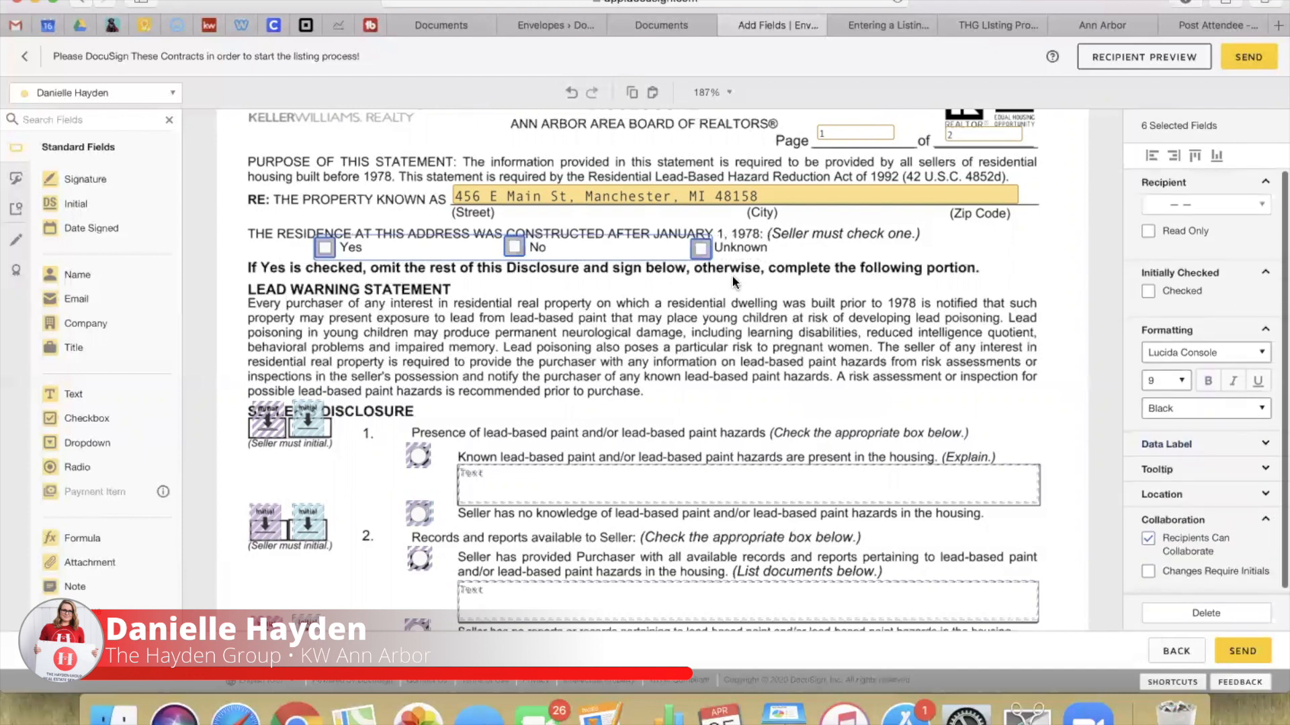
pyautogui.click(514, 252)
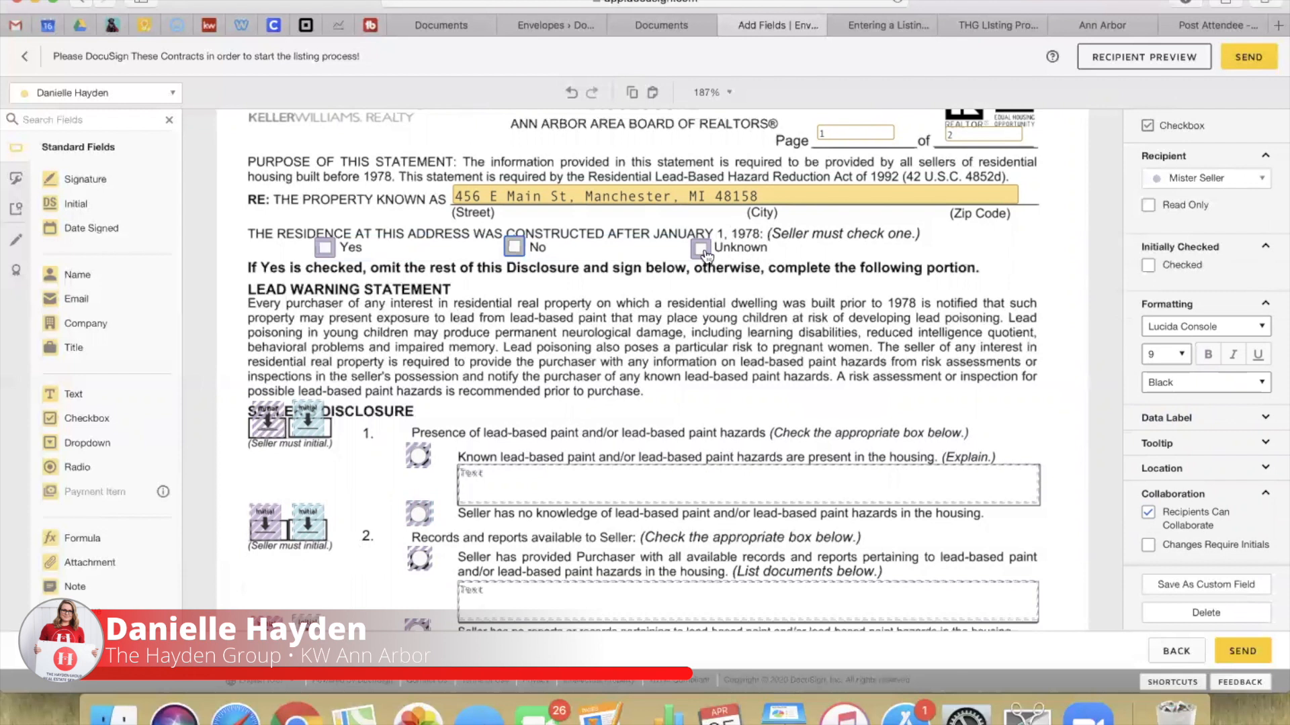
pyautogui.click(271, 428)
pyautogui.moveTo(267, 430); pyautogui.dragTo(270, 425)
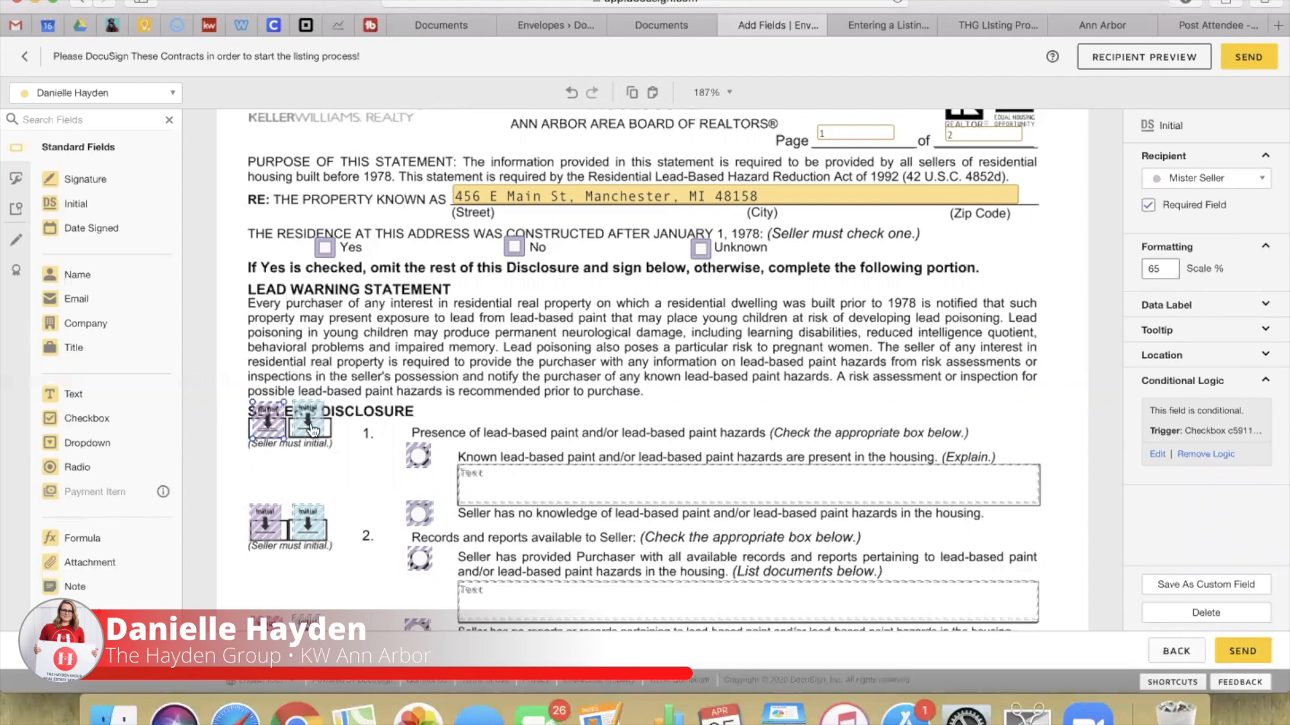
pyautogui.click(417, 457)
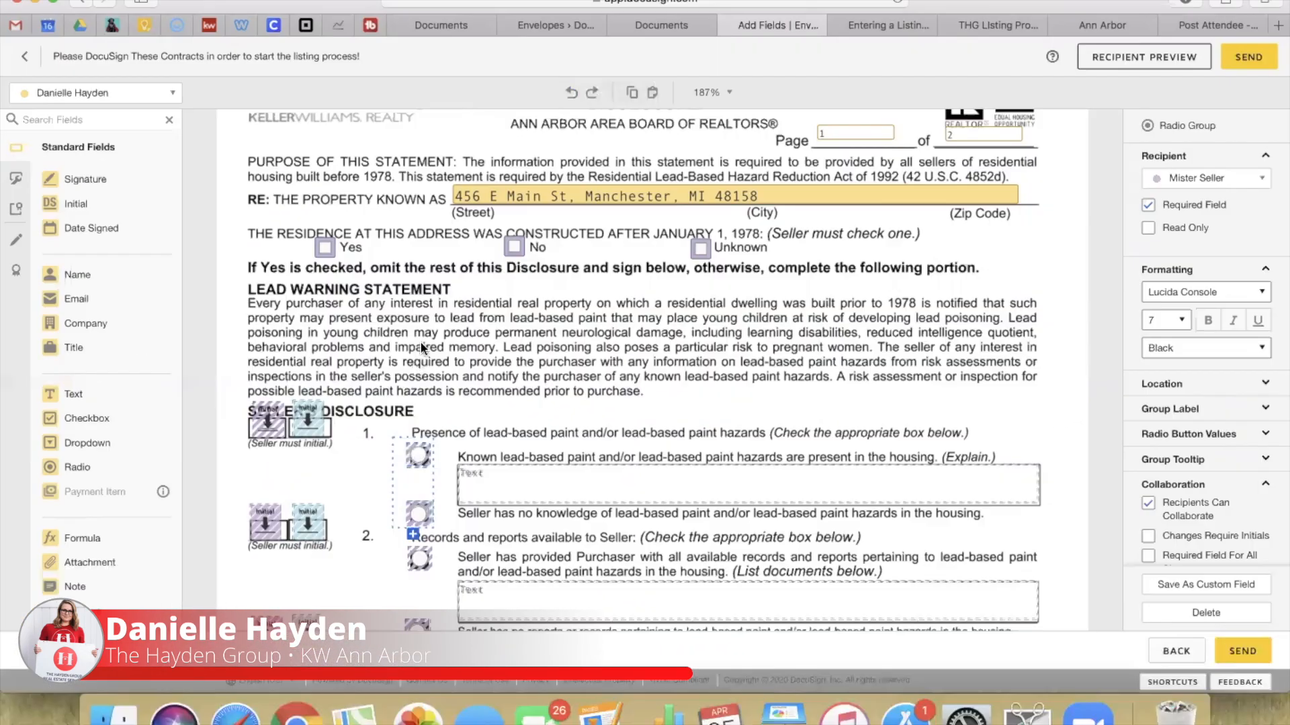
pyautogui.click(538, 292)
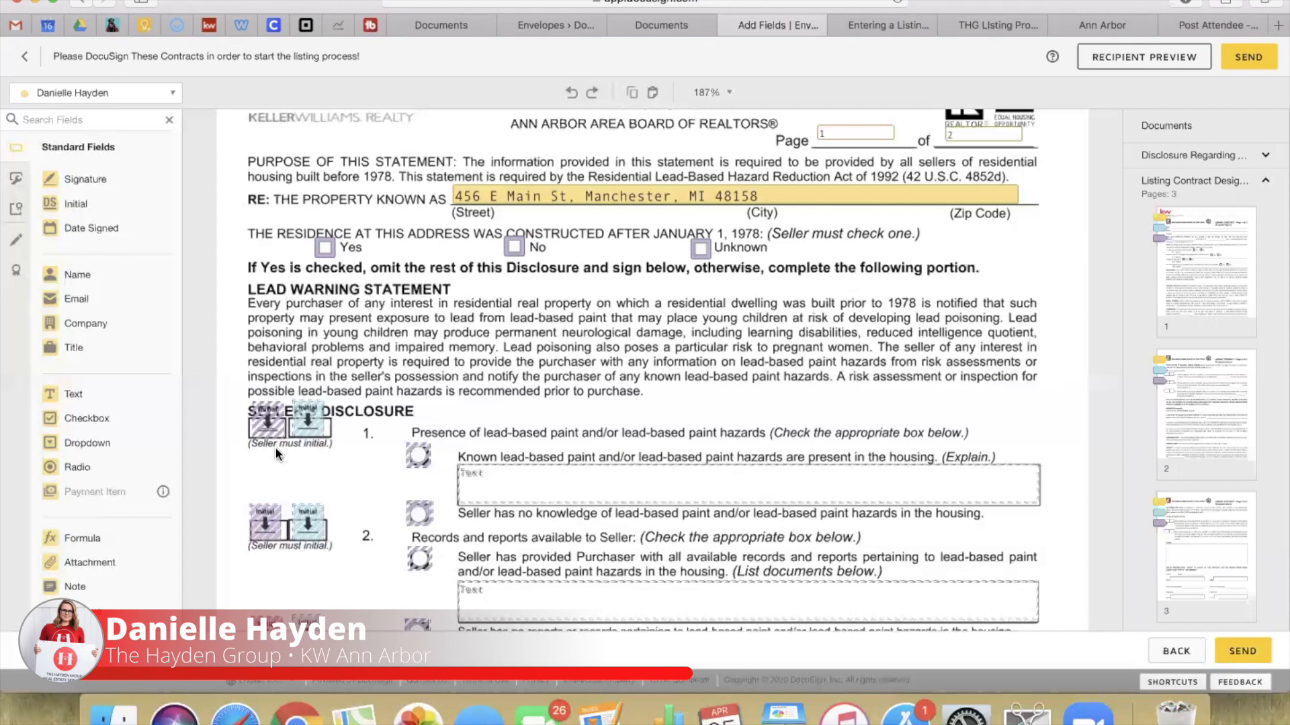
# Step: Scroll past the Lead-Based Paint Disclosure to the Residential Profile Sheet's 'Continued' page 2
pyautogui.scroll(-3, 474, 449)
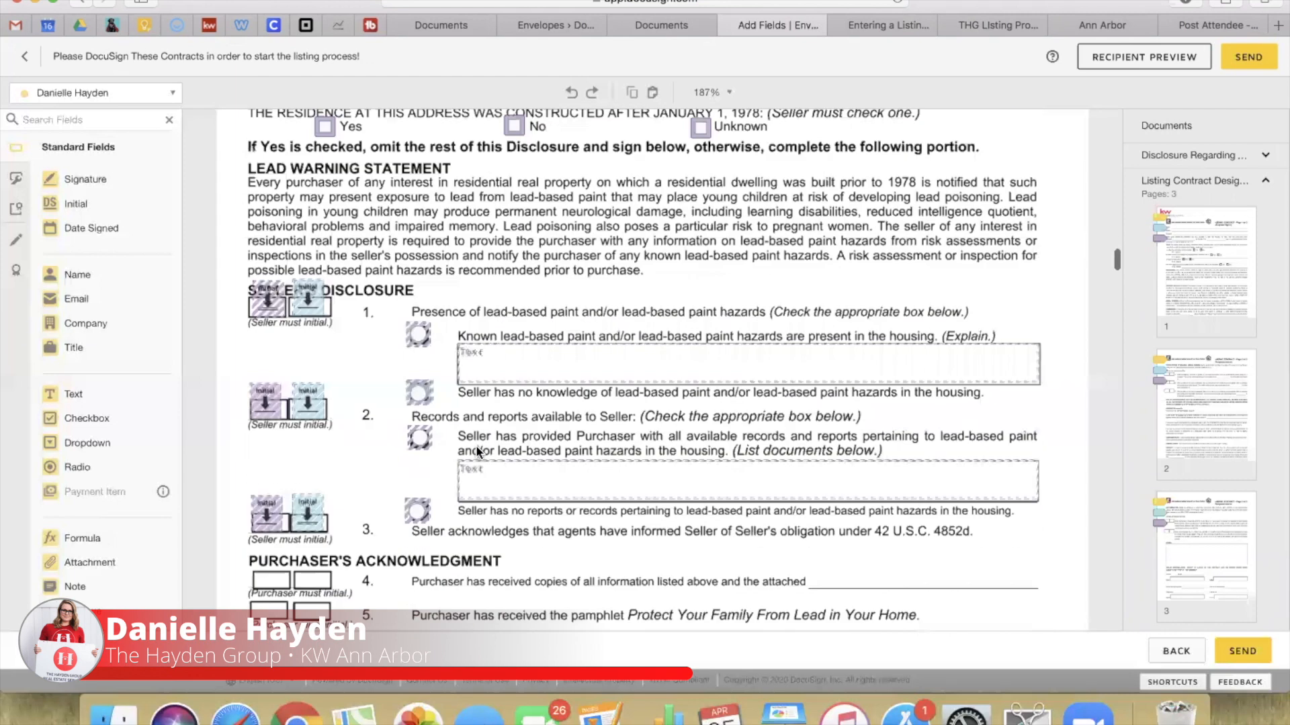
pyautogui.scroll(-4, 594, 444)
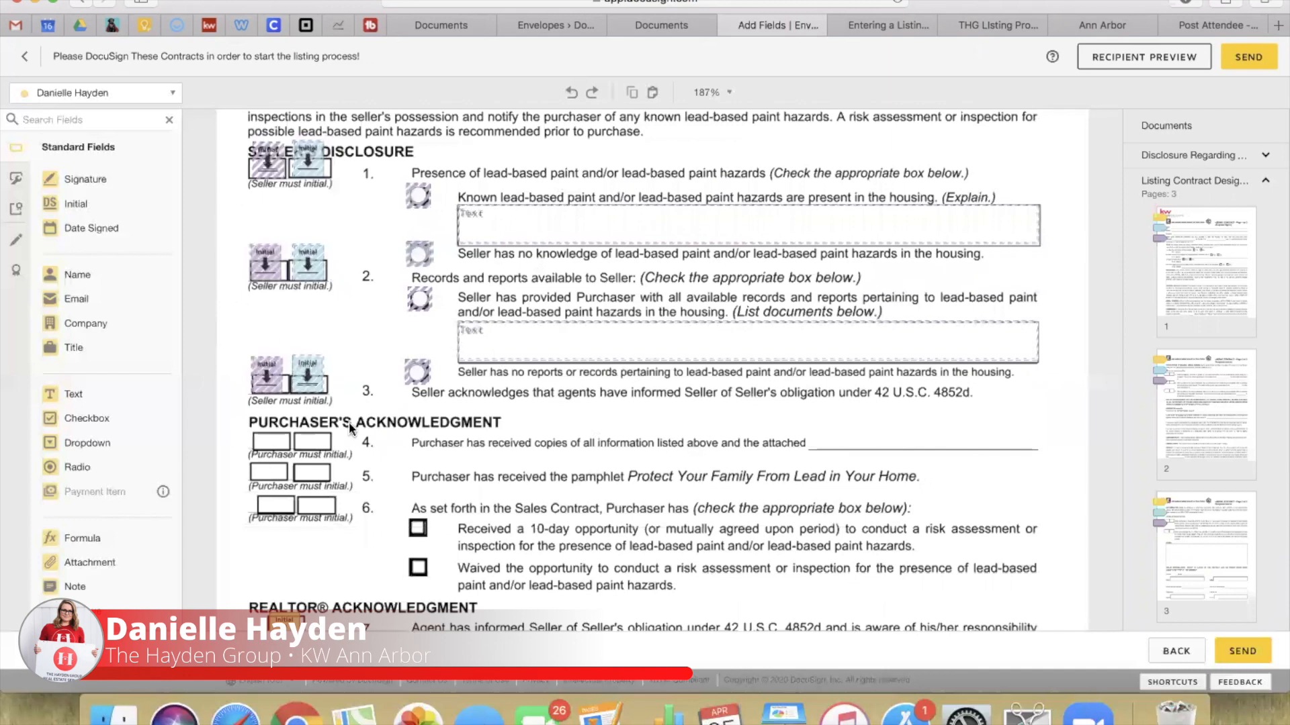
pyautogui.scroll(-6, 368, 427)
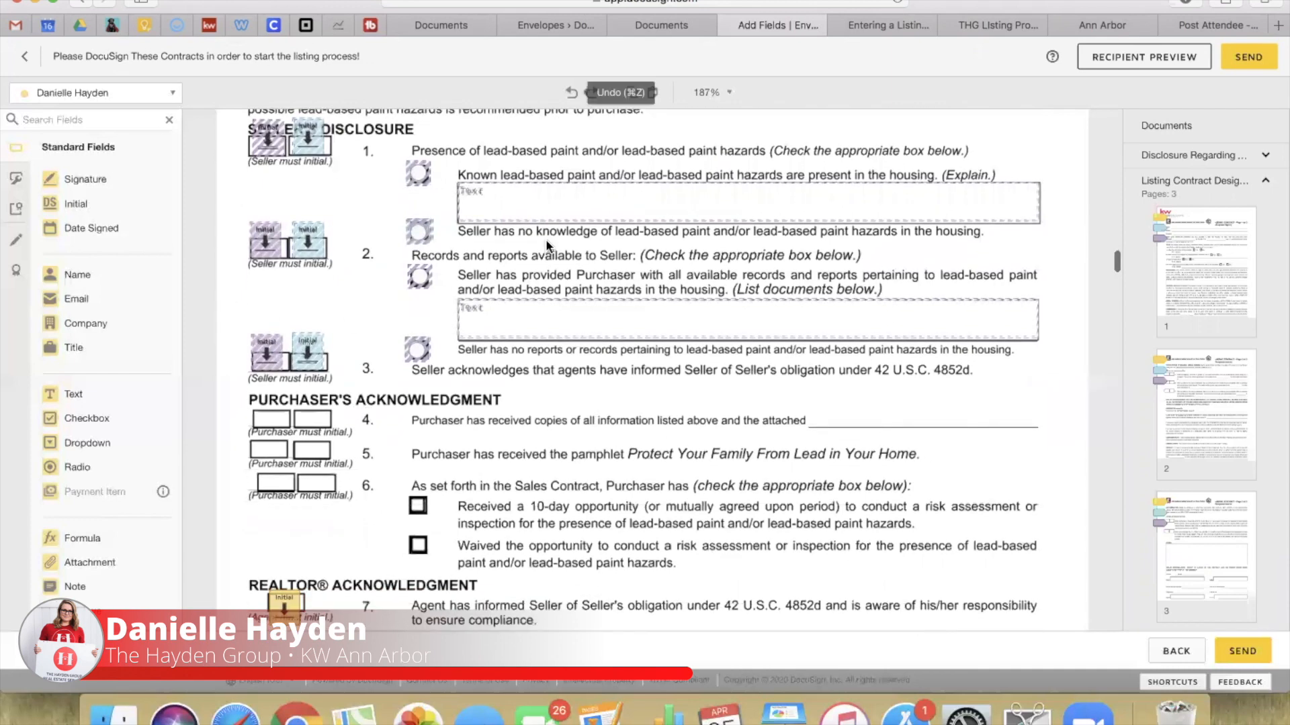
pyautogui.scroll(-20, 529, 387)
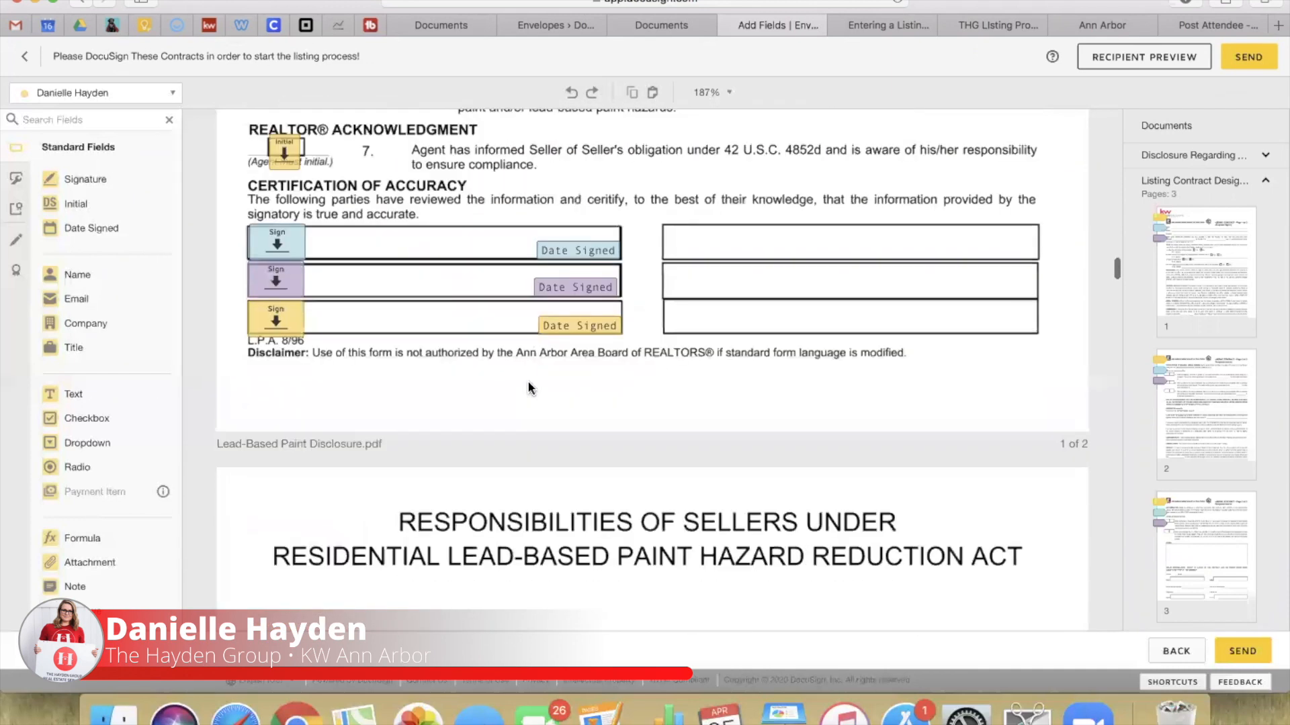
pyautogui.scroll(-15, 528, 387)
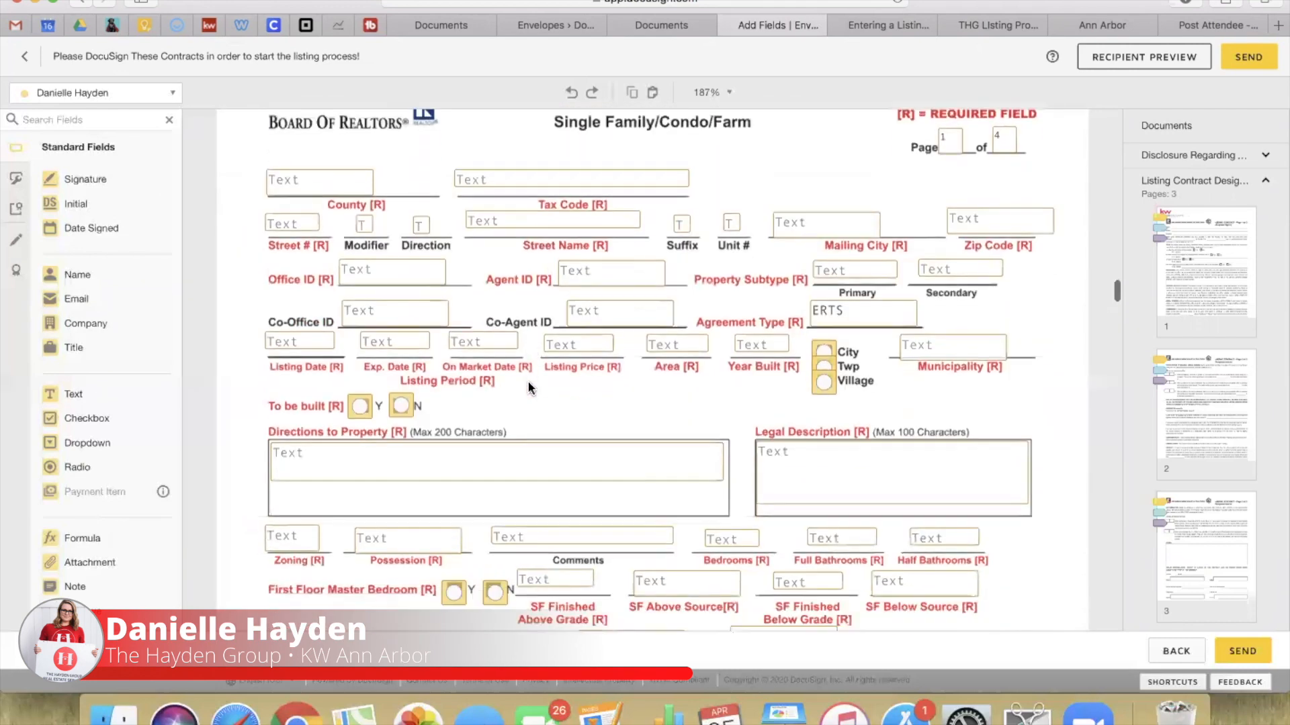
pyautogui.scroll(3, 523, 390)
pyautogui.scroll(-1, 521, 401)
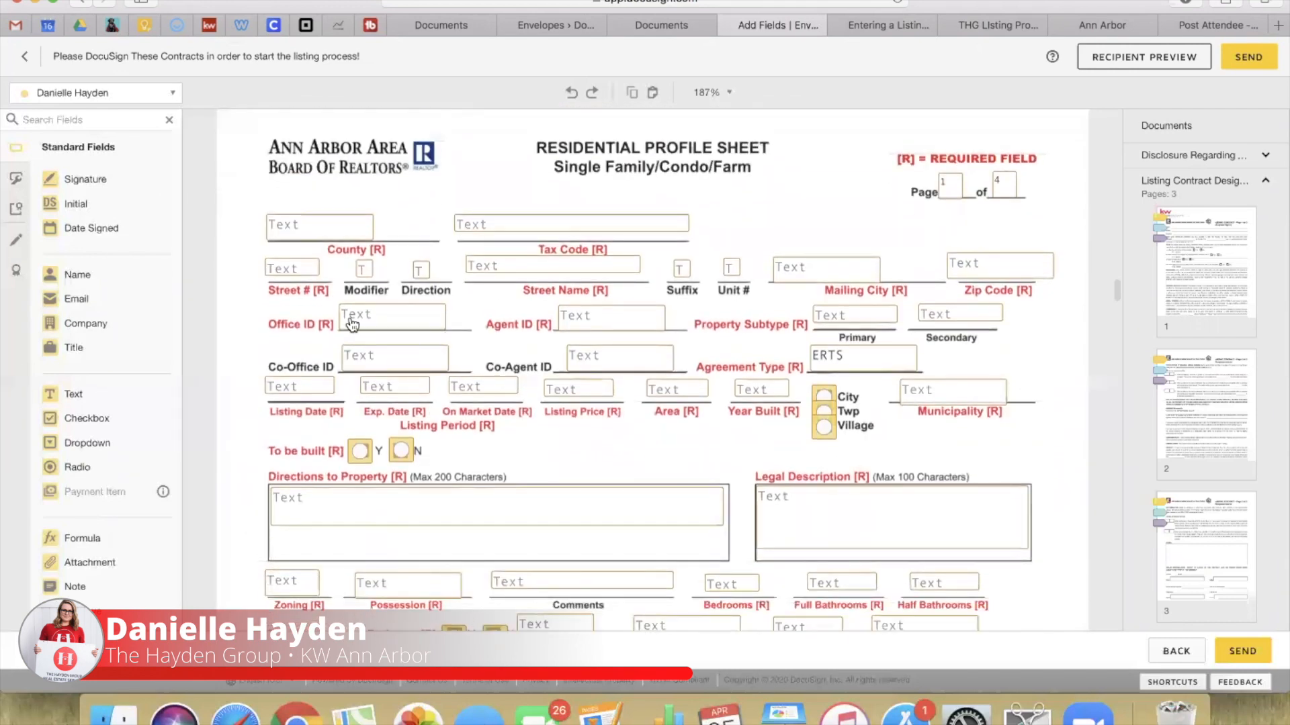
pyautogui.scroll(-1, 463, 416)
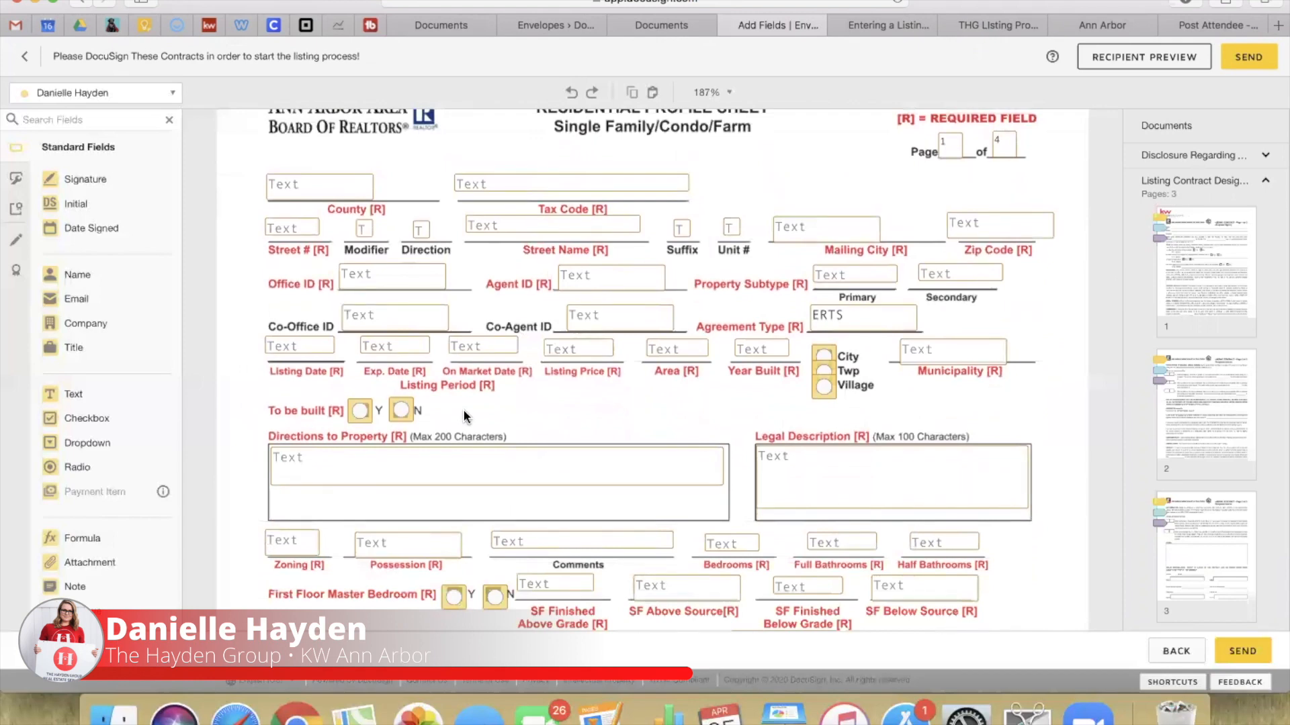
pyautogui.scroll(-2, 462, 417)
pyautogui.scroll(2, 462, 416)
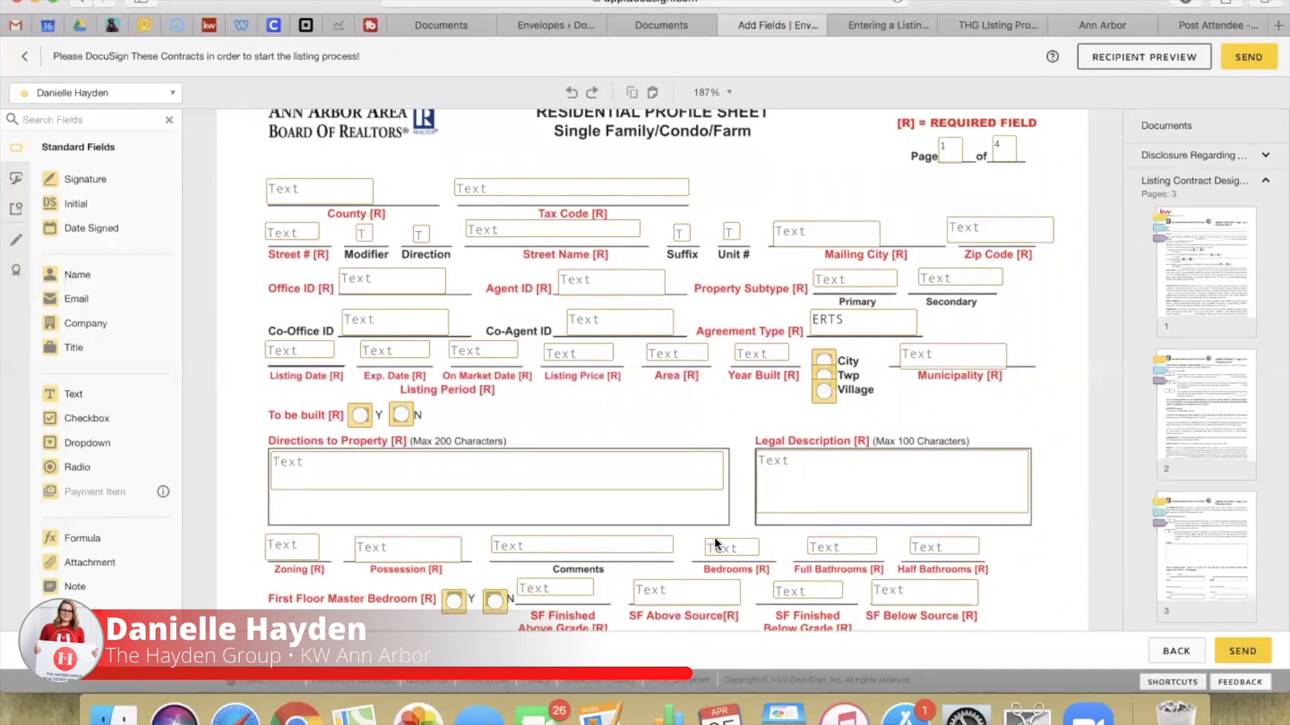
pyautogui.scroll(-1, 715, 536)
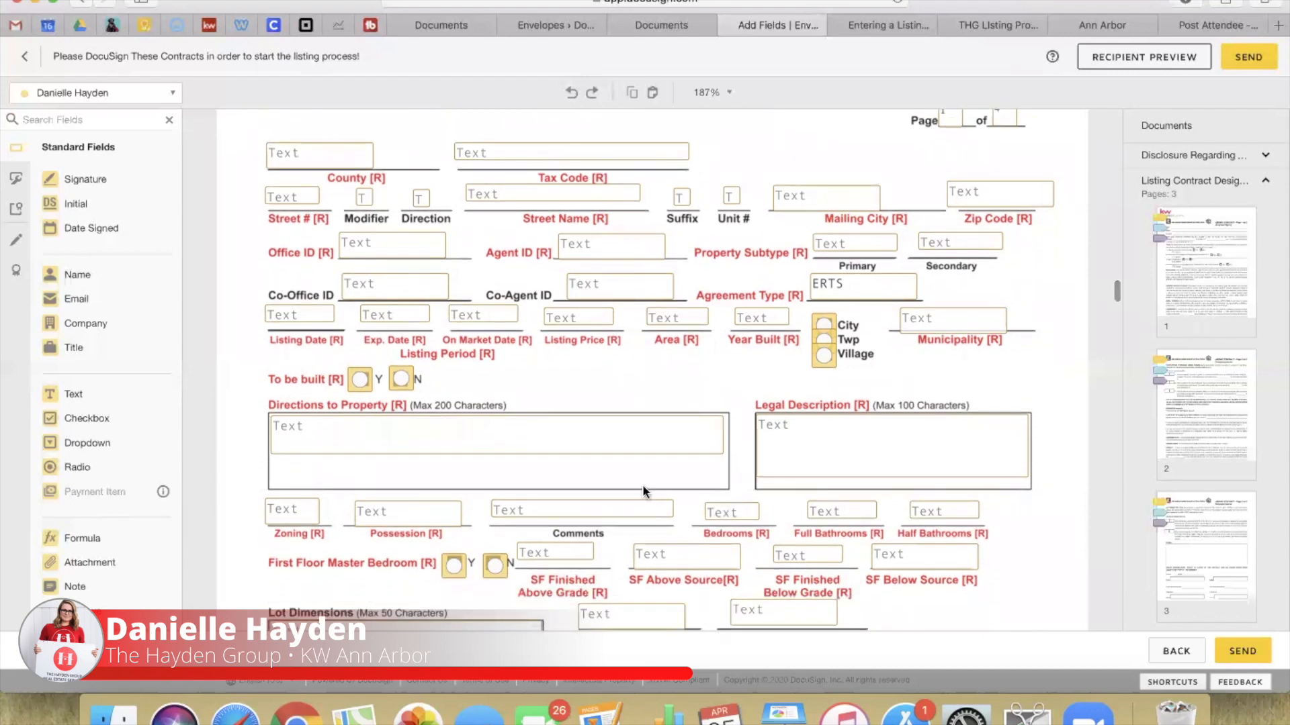
pyautogui.scroll(-15, 699, 259)
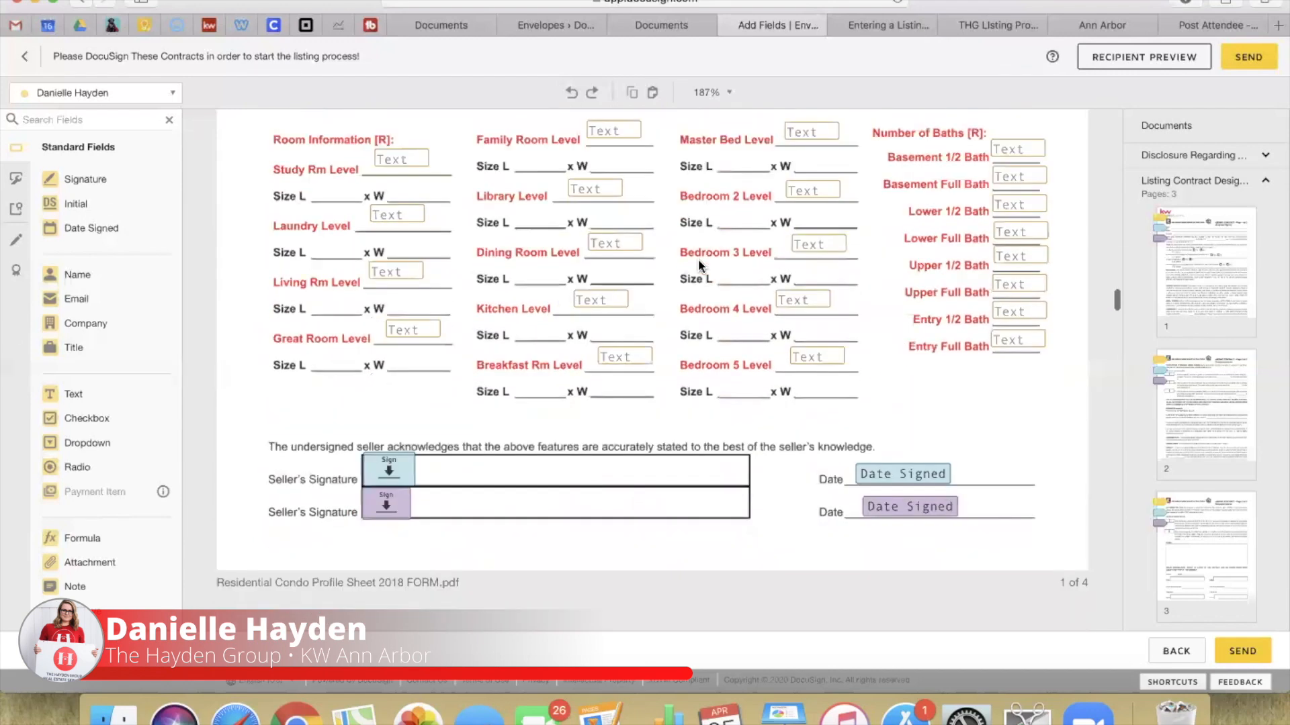
pyautogui.scroll(-4, 698, 259)
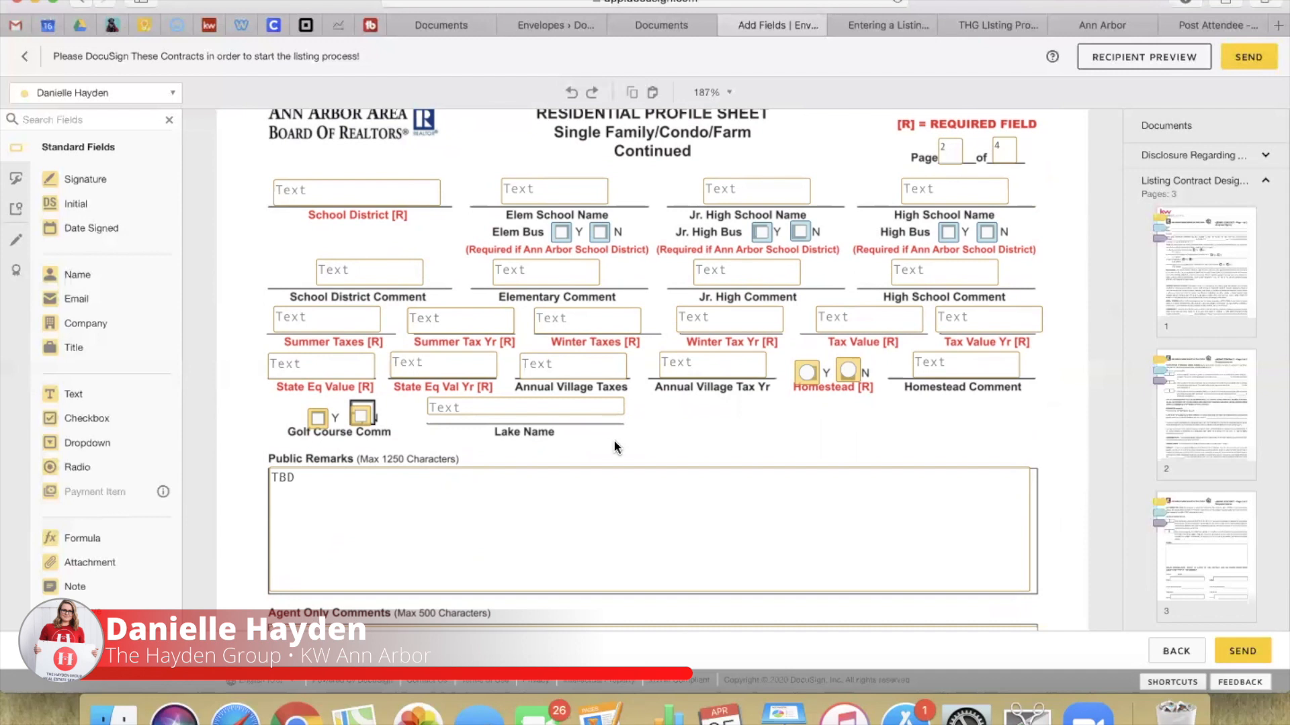
# Step: Assign the Elem School Name field to the seller
pyautogui.click(552, 198)
pyautogui.click(1206, 178)
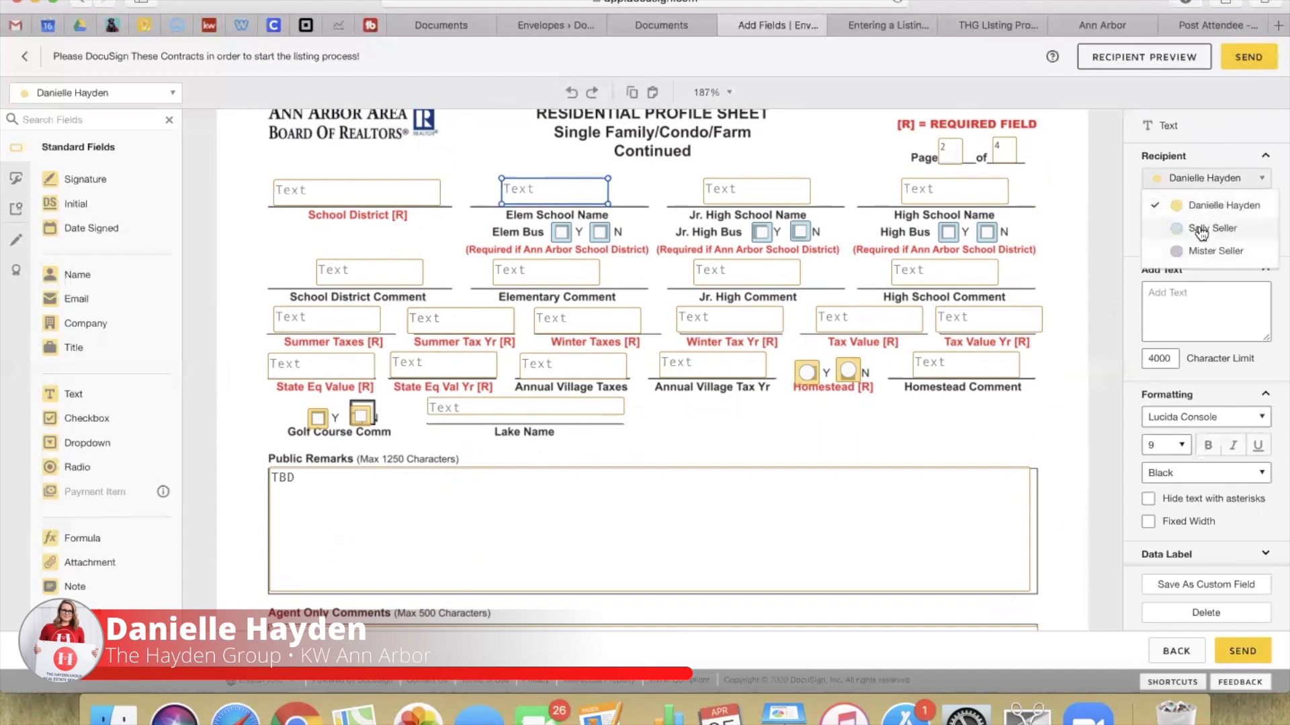
pyautogui.click(1201, 229)
pyautogui.click(1149, 207)
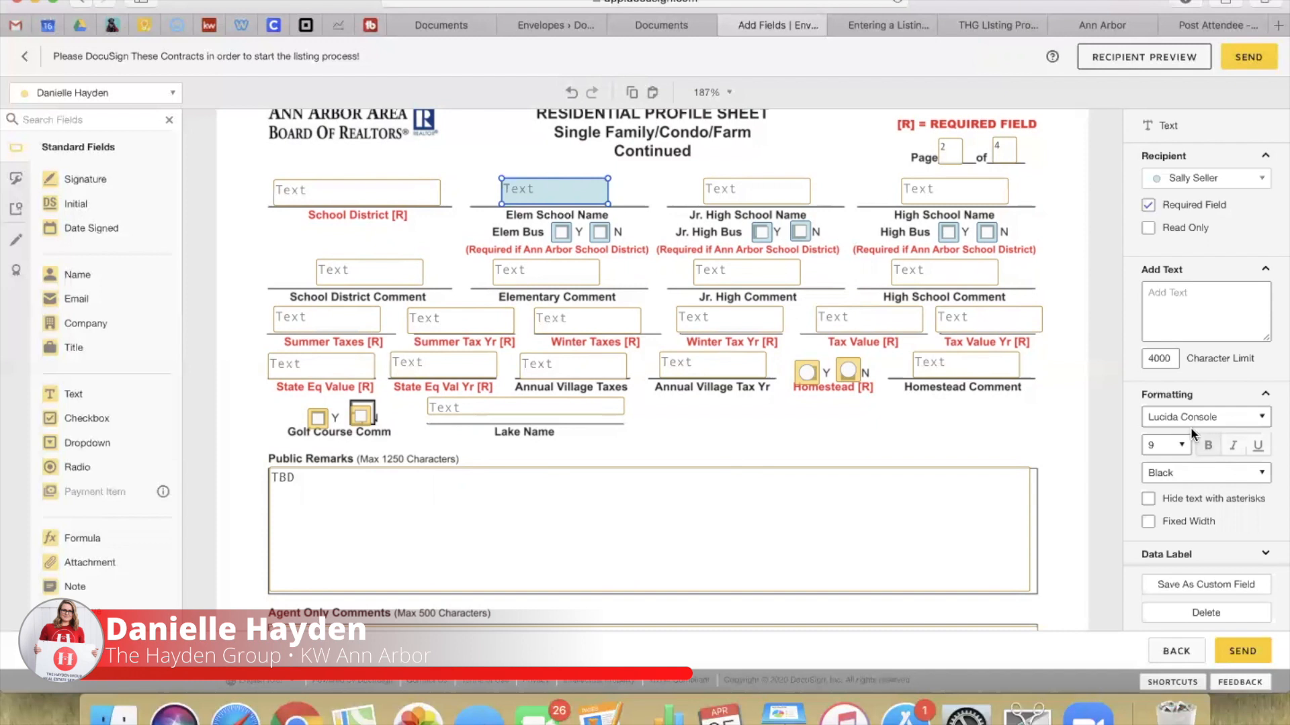
# Step: Leave collaboration off, return the field to the listing agent, and select the six bus Y/N checkboxes
pyautogui.scroll(-5, 1168, 512)
pyautogui.click(1148, 513)
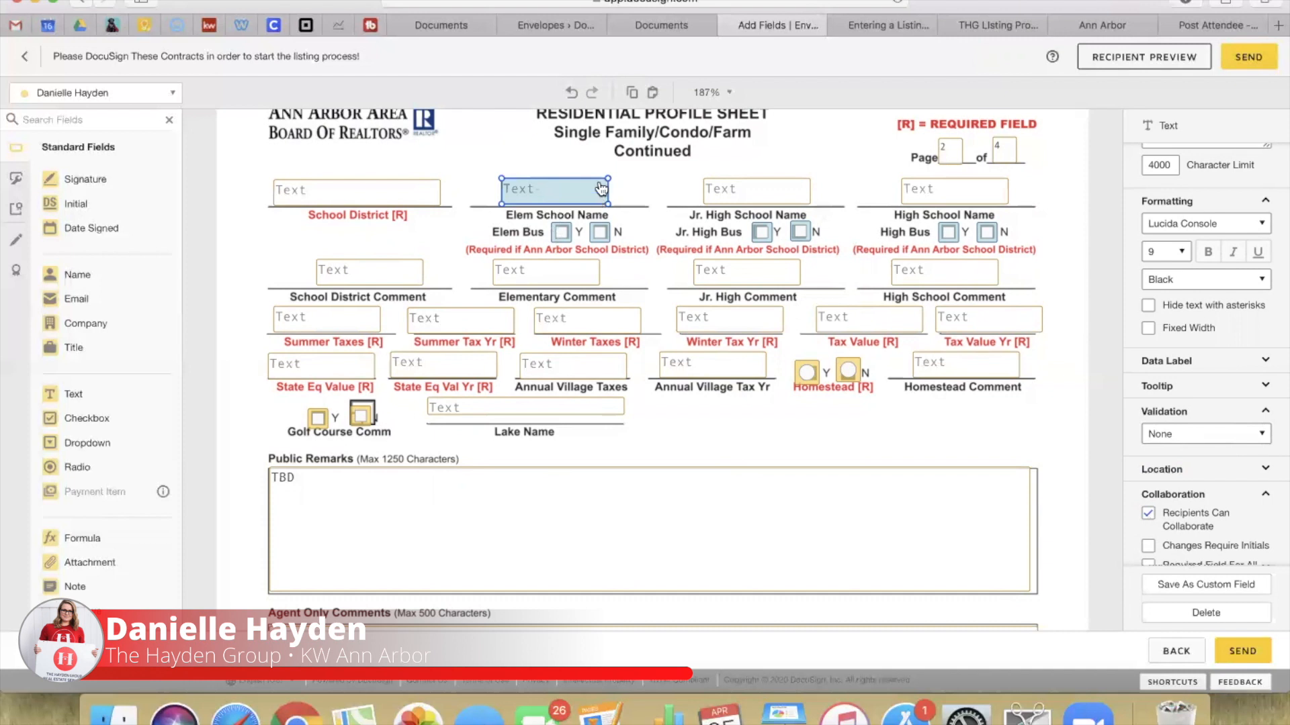
pyautogui.click(1149, 515)
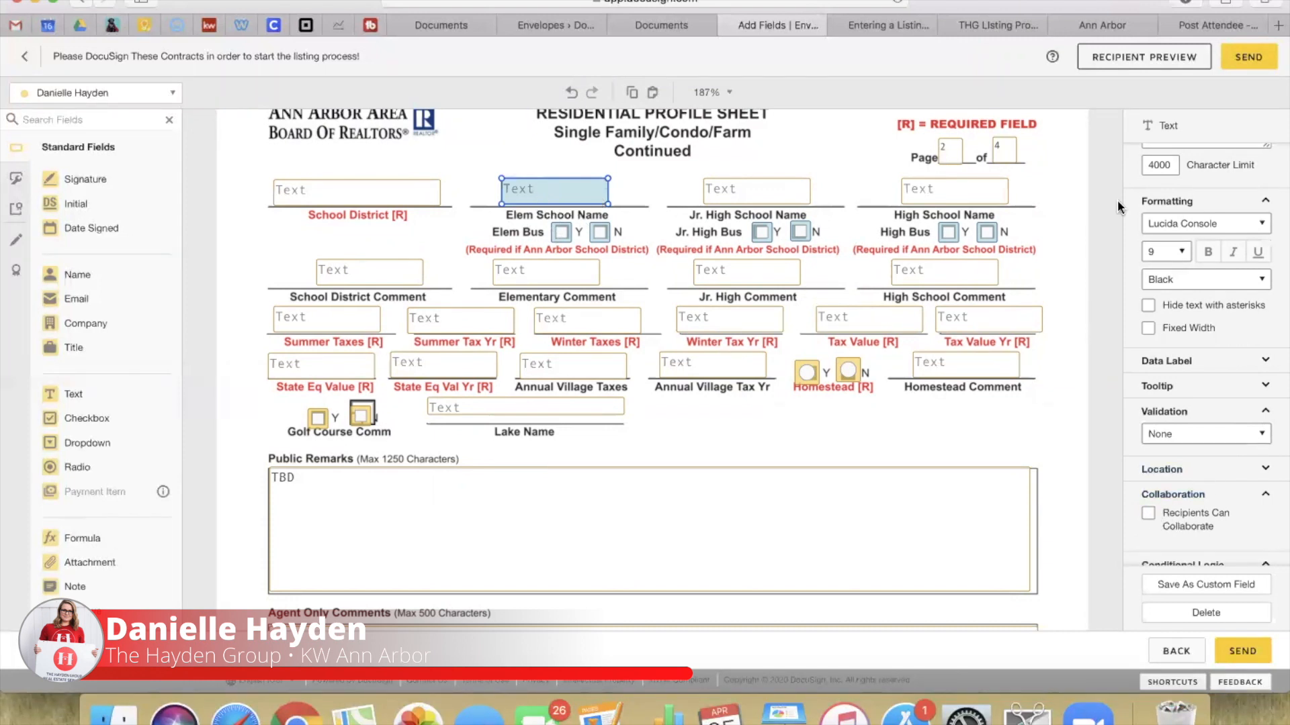
pyautogui.click(1192, 180)
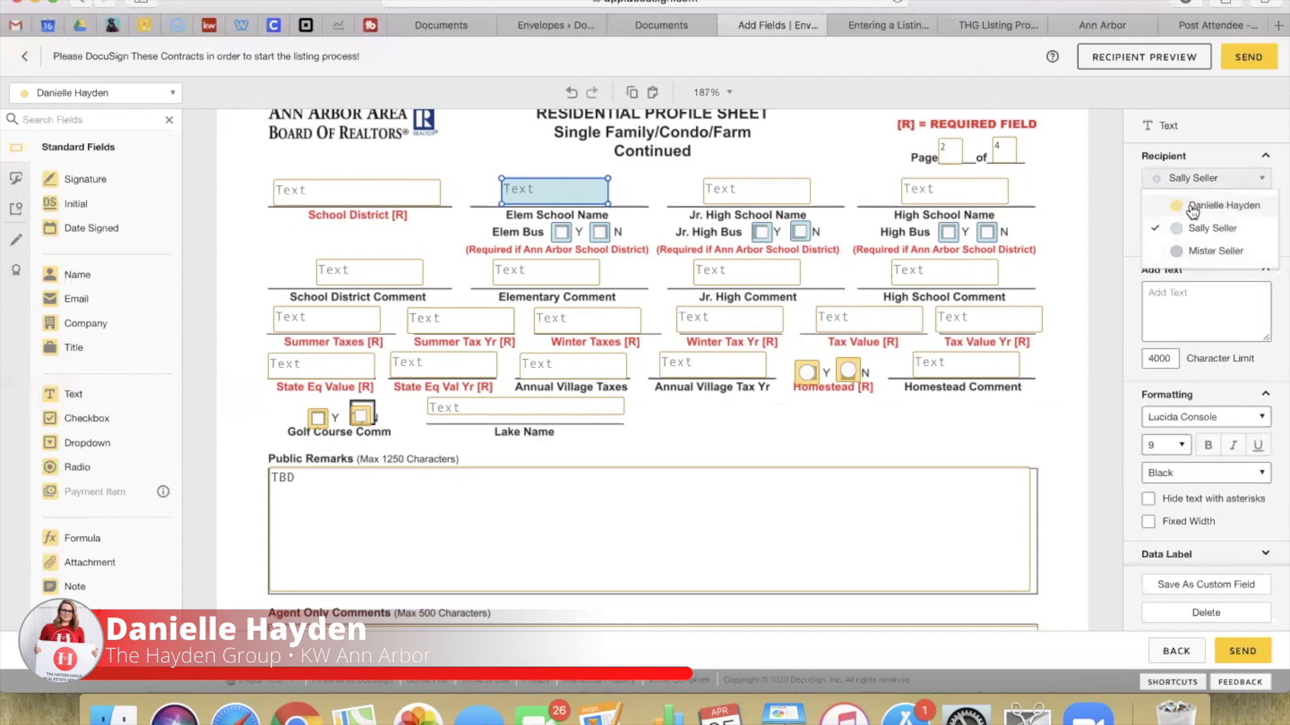
pyautogui.click(1209, 205)
pyautogui.click(804, 150)
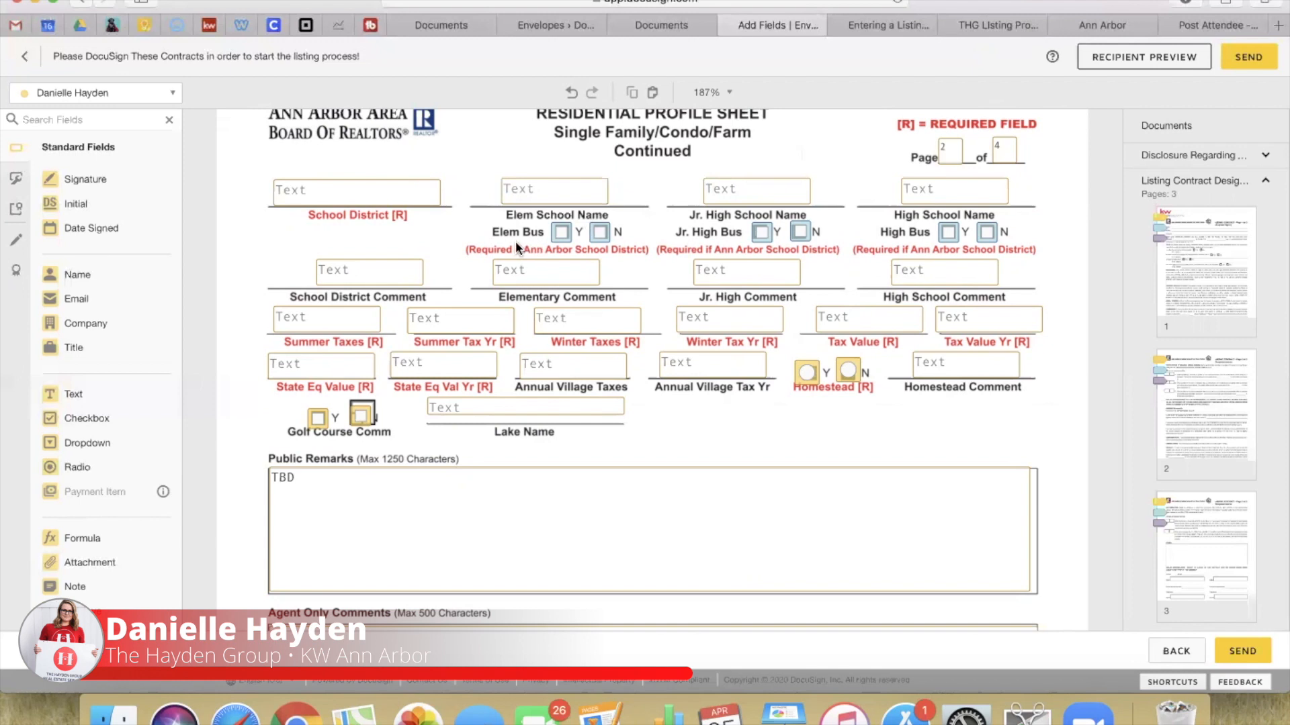
pyautogui.scroll(-1, 516, 247)
pyautogui.moveTo(529, 202); pyautogui.dragTo(1033, 216)
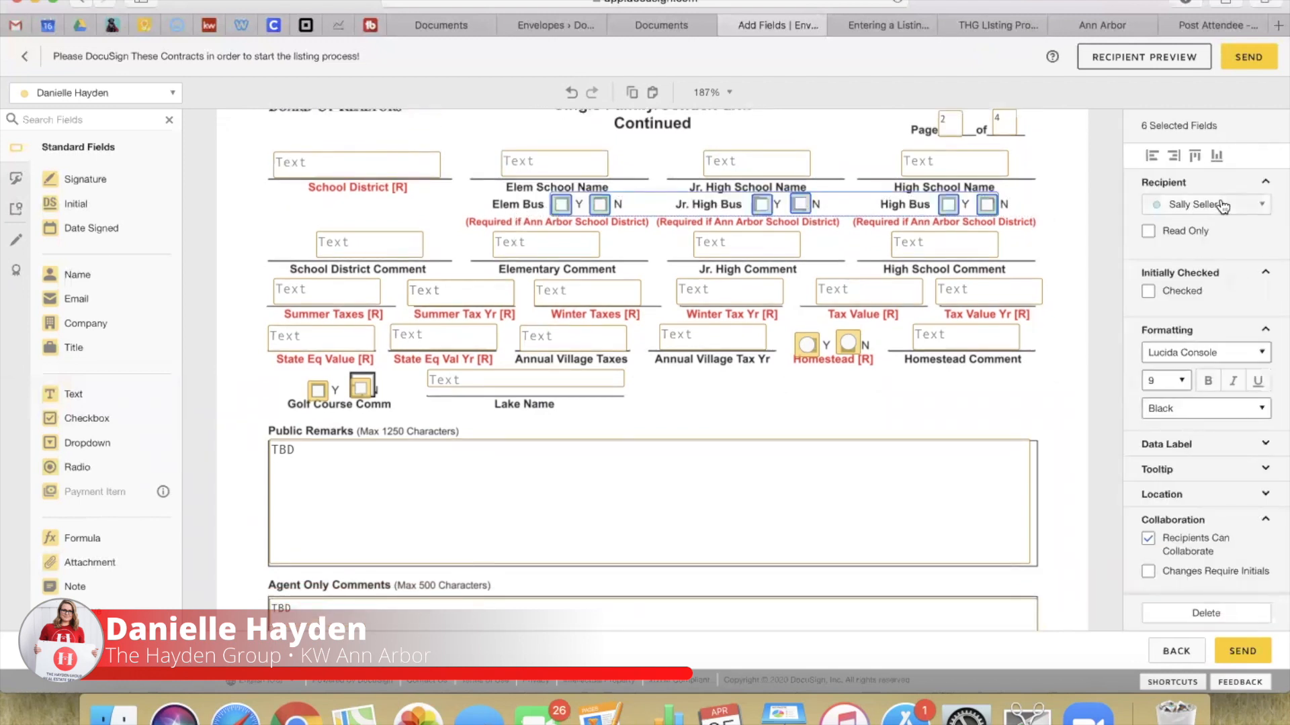
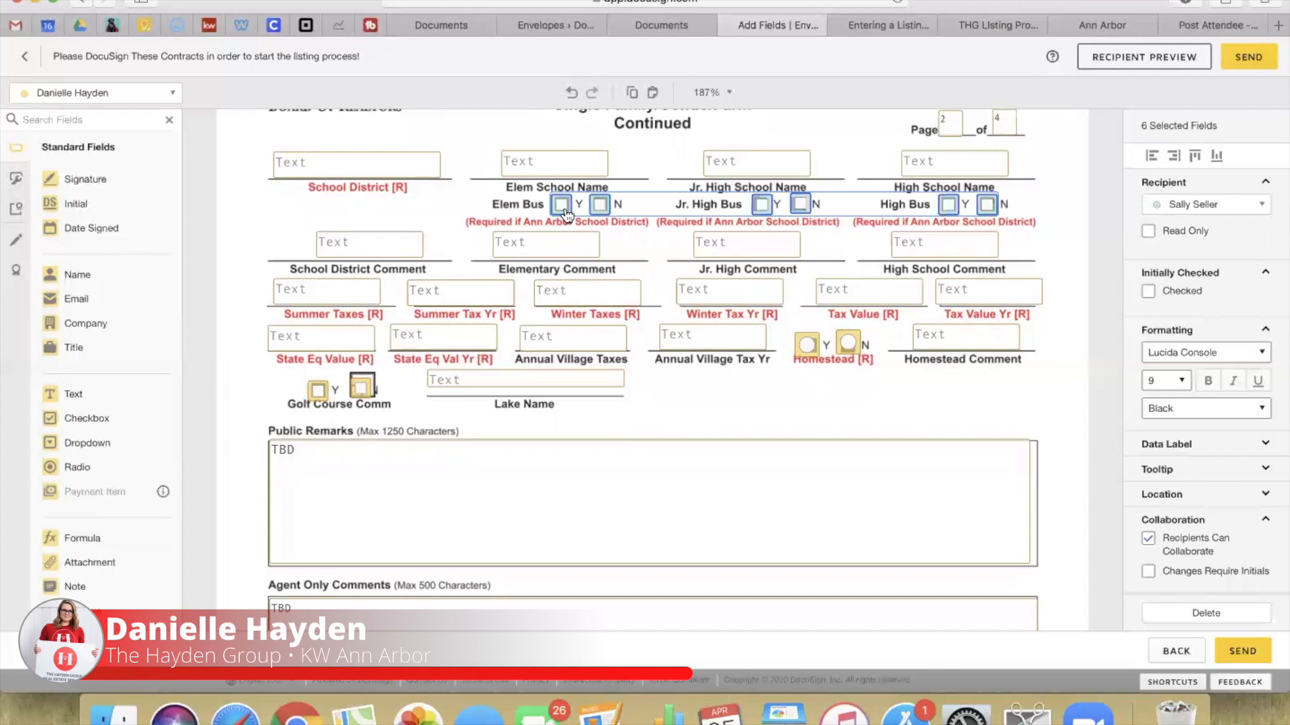
# Step: Scroll to the Condo section and restack the purple HOA note over the blue one
pyautogui.click(1102, 308)
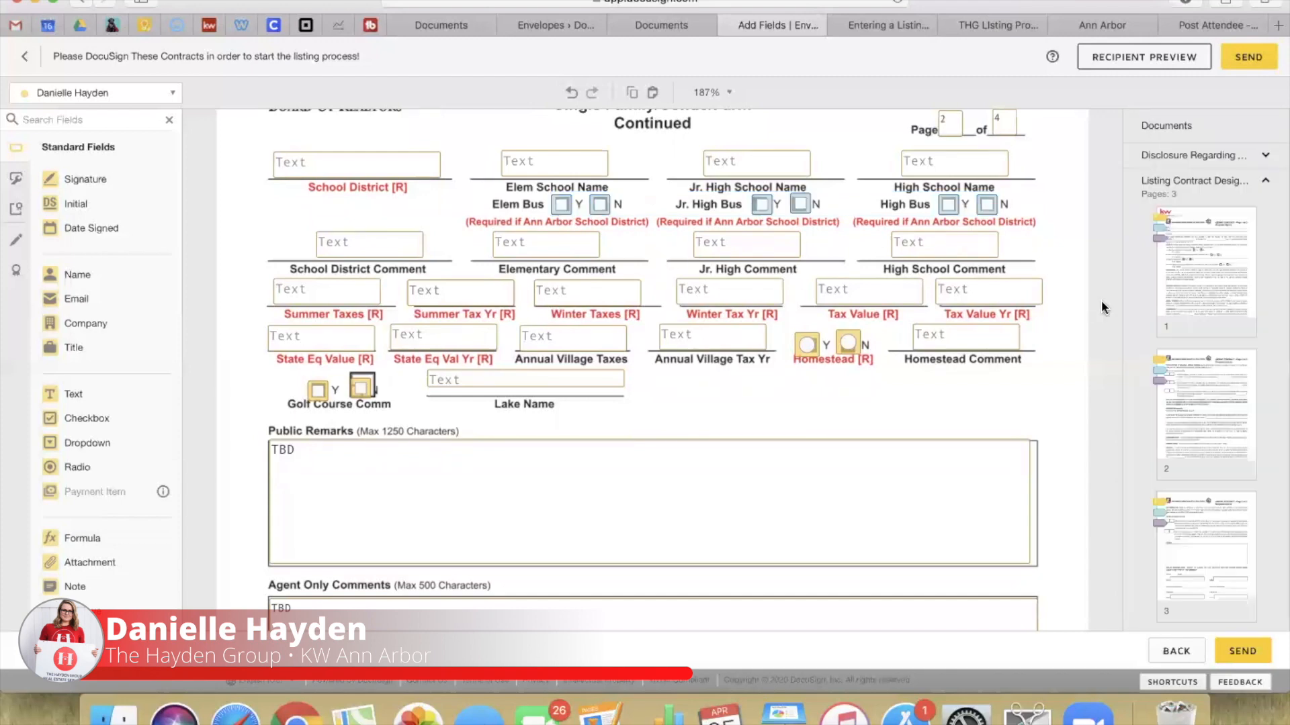
pyautogui.scroll(-10, 304, 314)
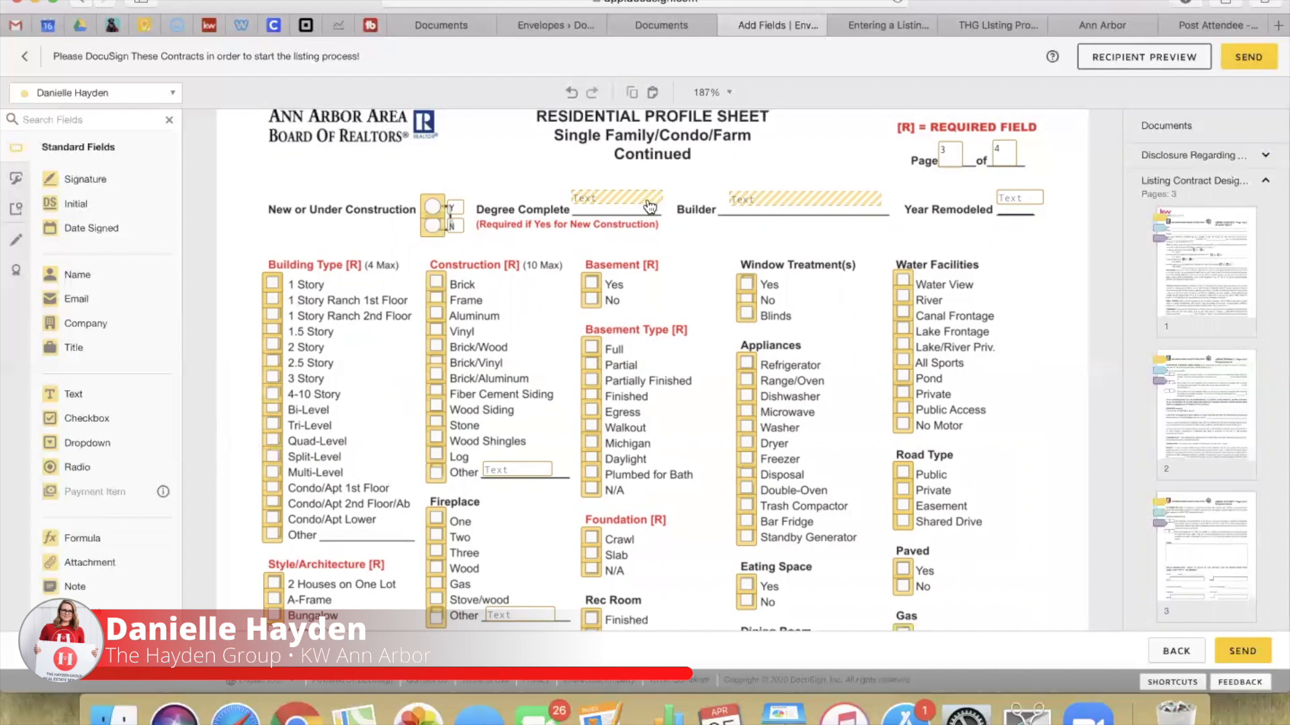
pyautogui.scroll(-20, 638, 306)
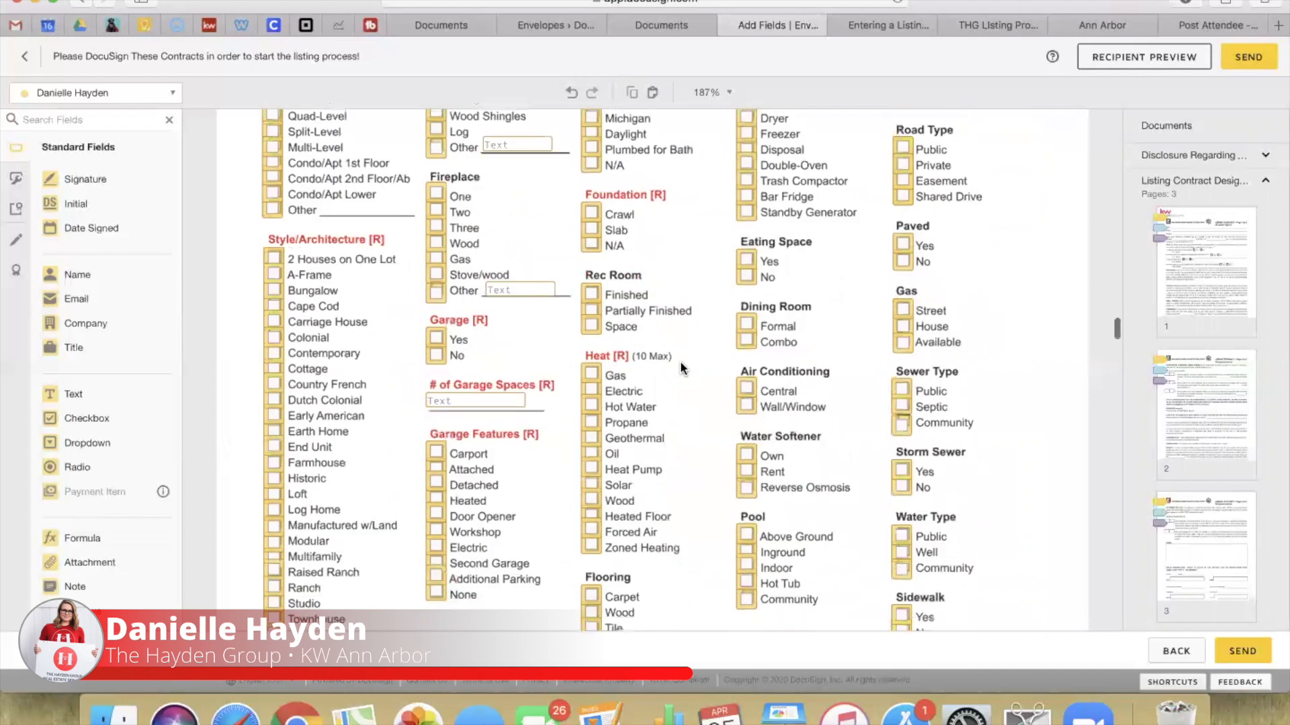
pyautogui.scroll(-5, 680, 360)
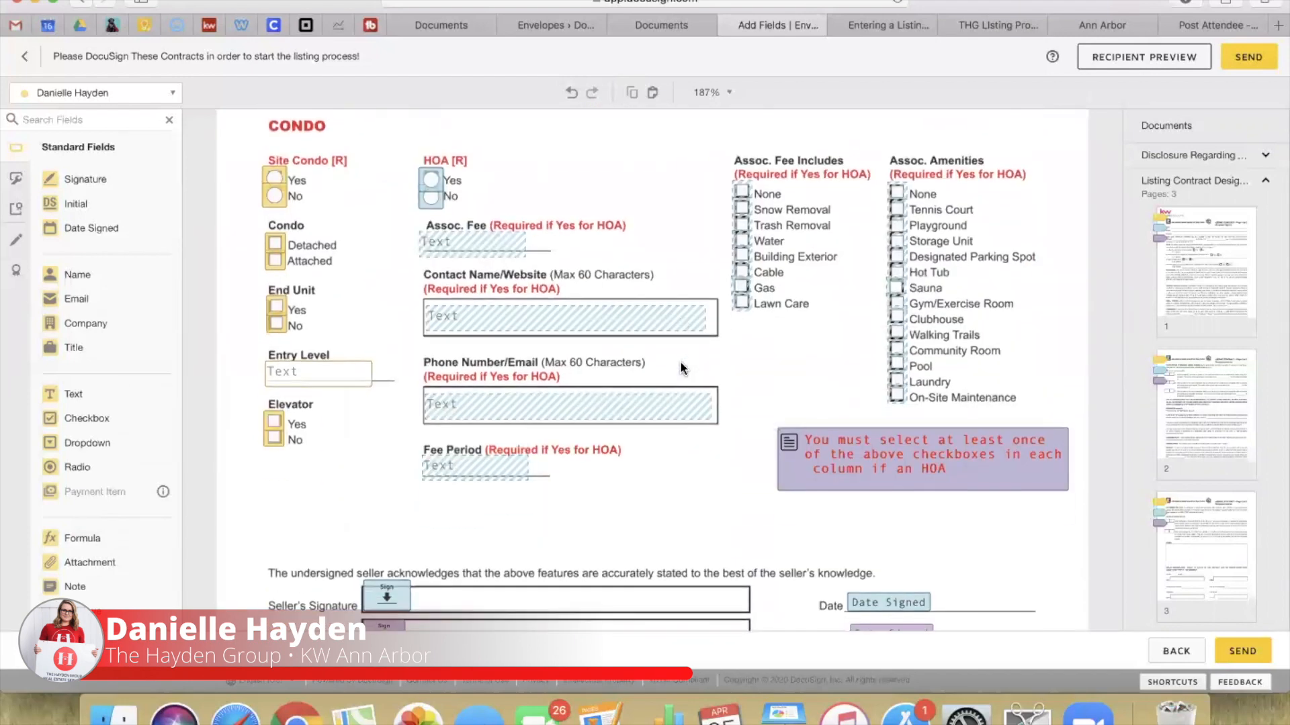
pyautogui.scroll(-1, 680, 360)
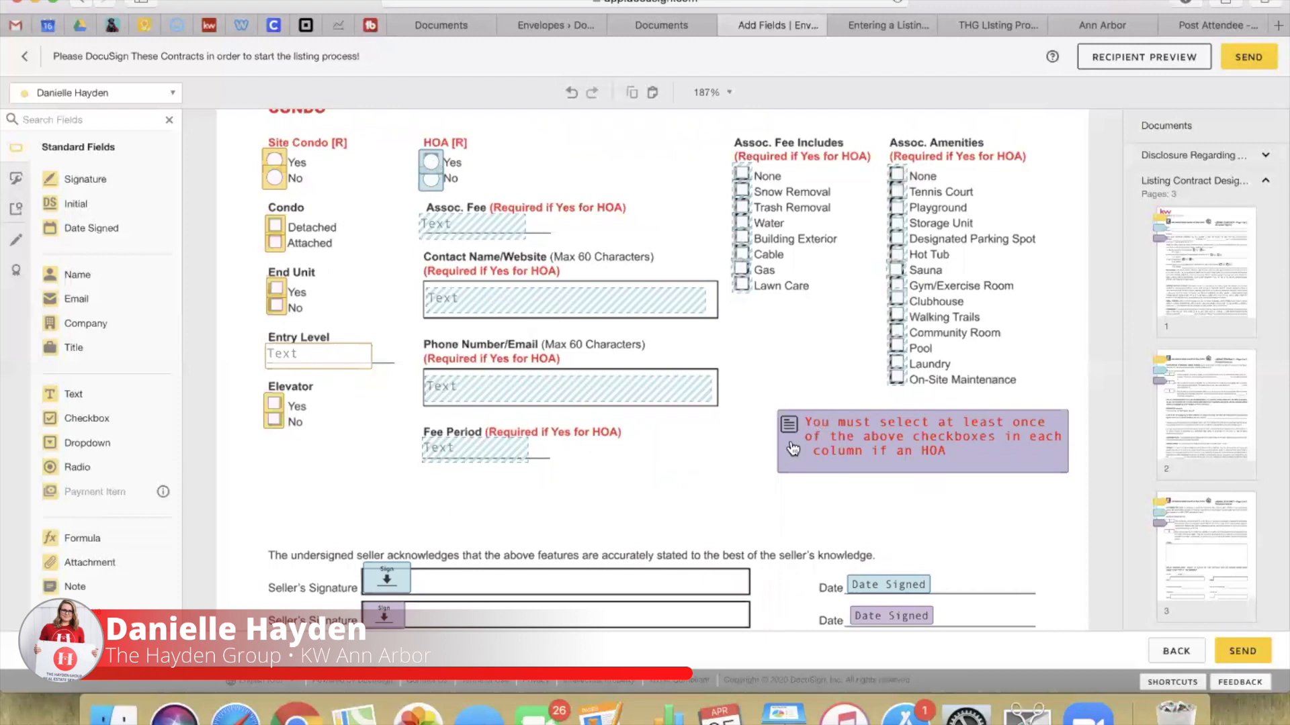
pyautogui.moveTo(817, 430); pyautogui.dragTo(743, 479)
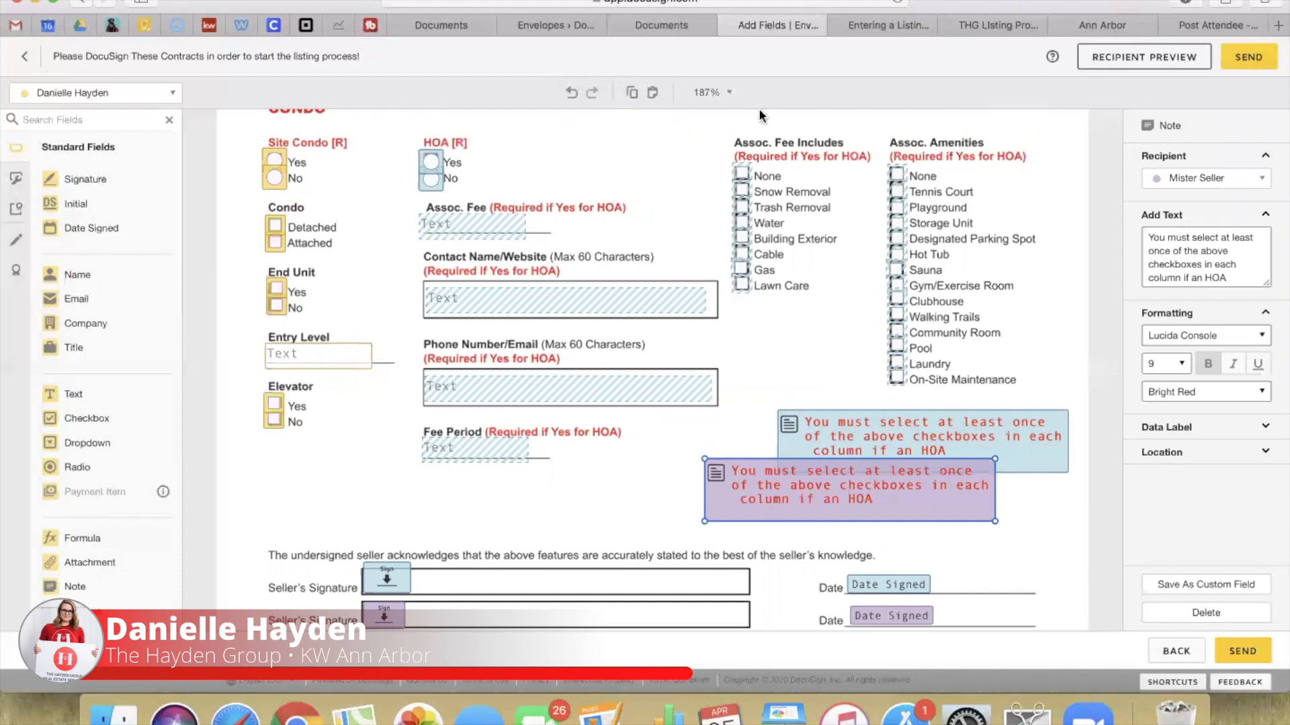
pyautogui.moveTo(815, 516); pyautogui.dragTo(888, 467)
pyautogui.click(655, 478)
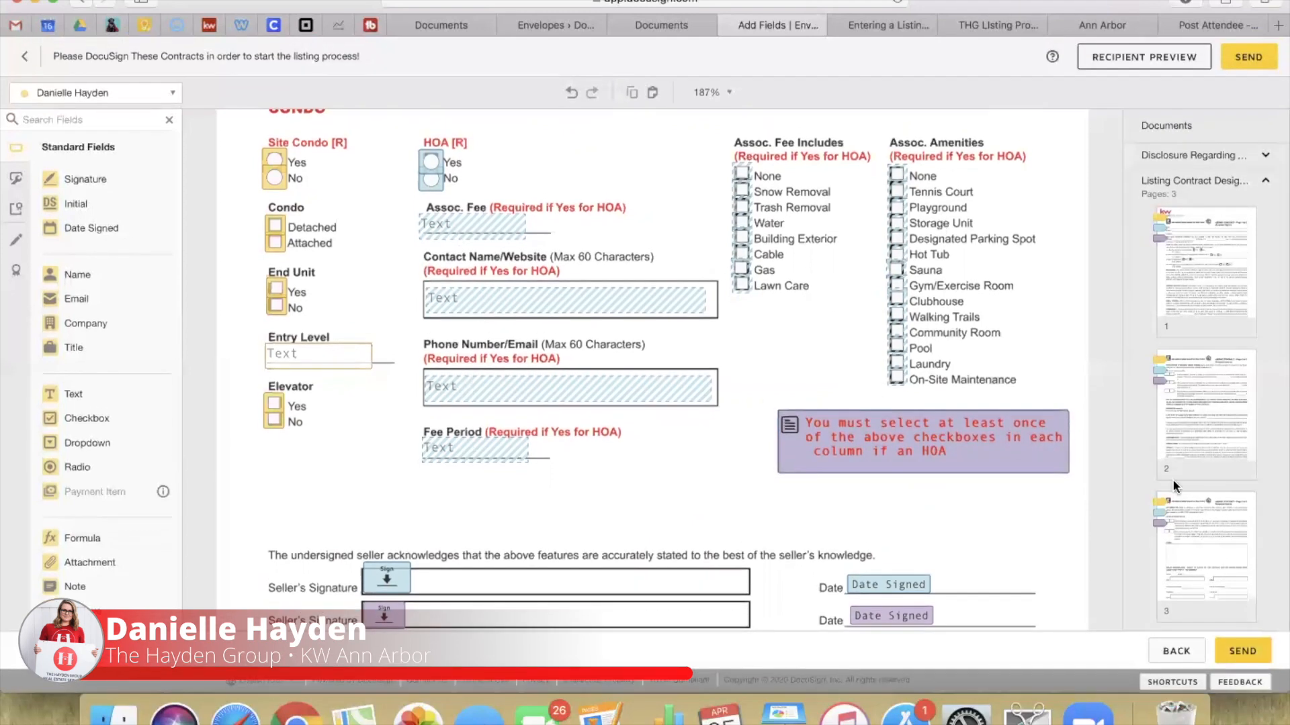
# Step: Inspect the payoff letter's Mortgage Company field and leave it unchanged
pyautogui.scroll(-10, 1053, 333)
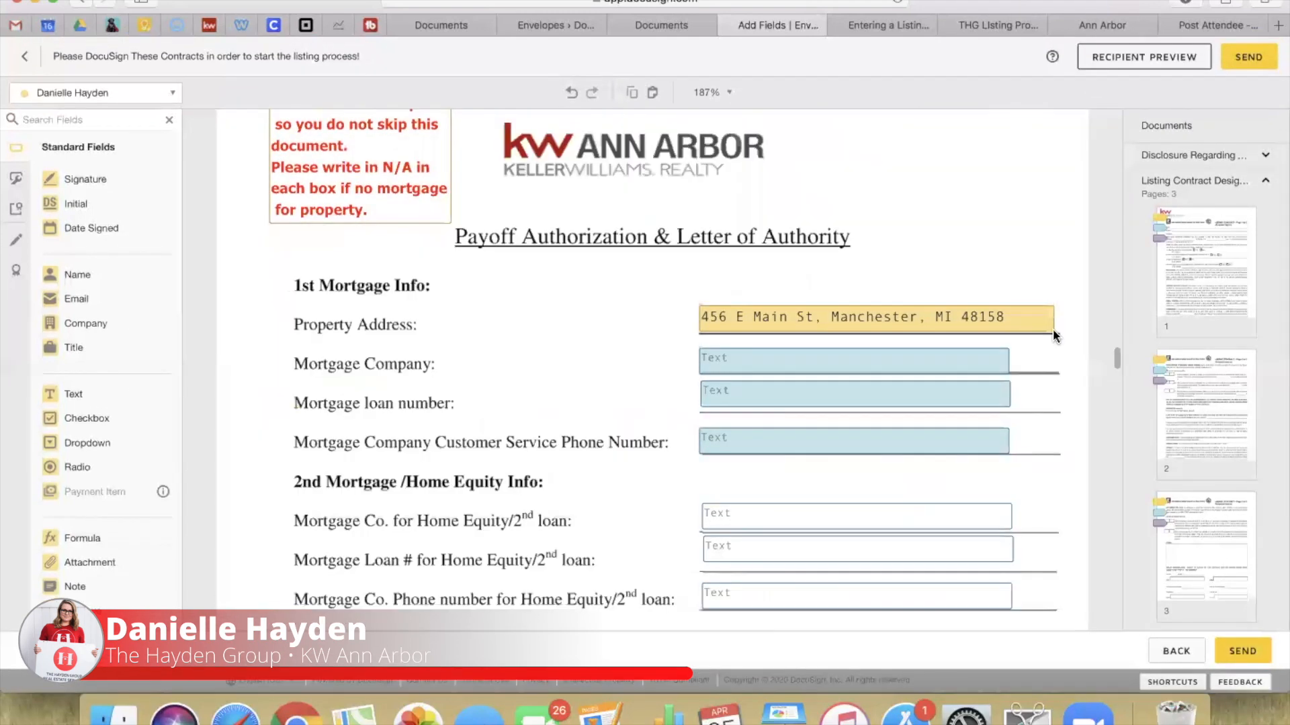
pyautogui.scroll(-1, 1053, 329)
pyautogui.click(768, 343)
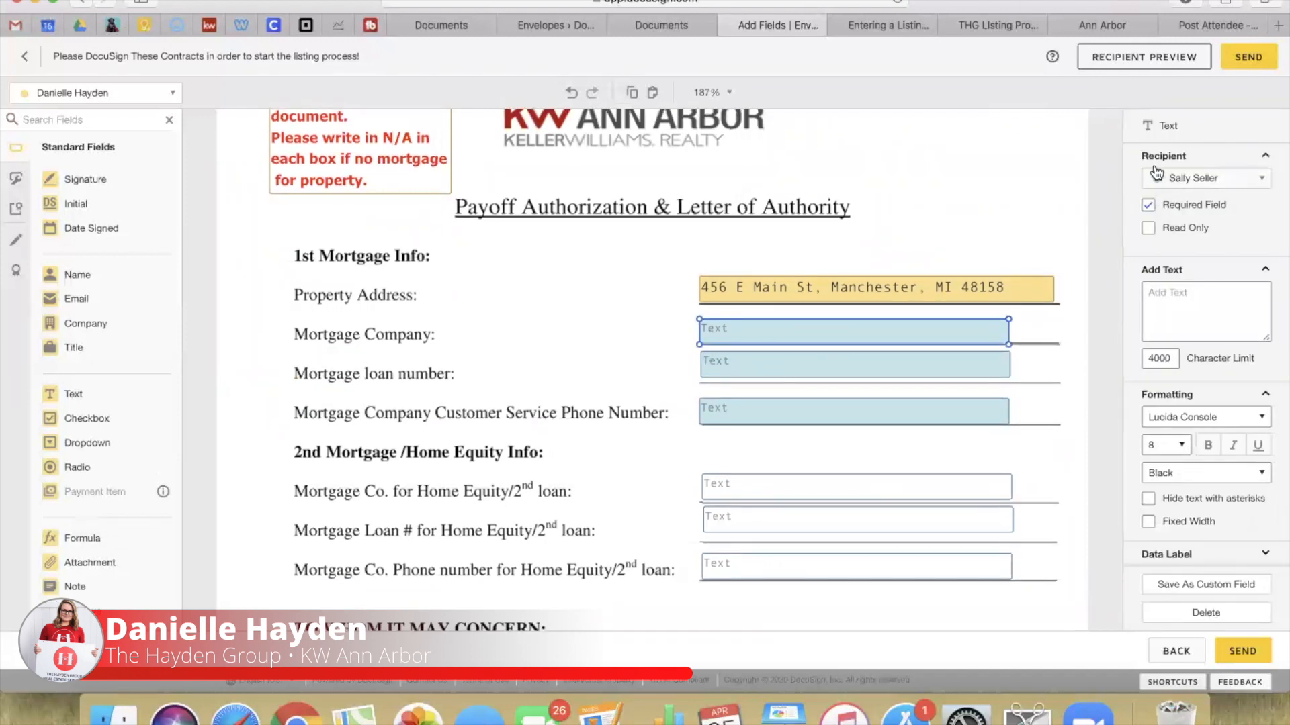
pyautogui.scroll(-3, 1191, 456)
pyautogui.scroll(-6, 1191, 456)
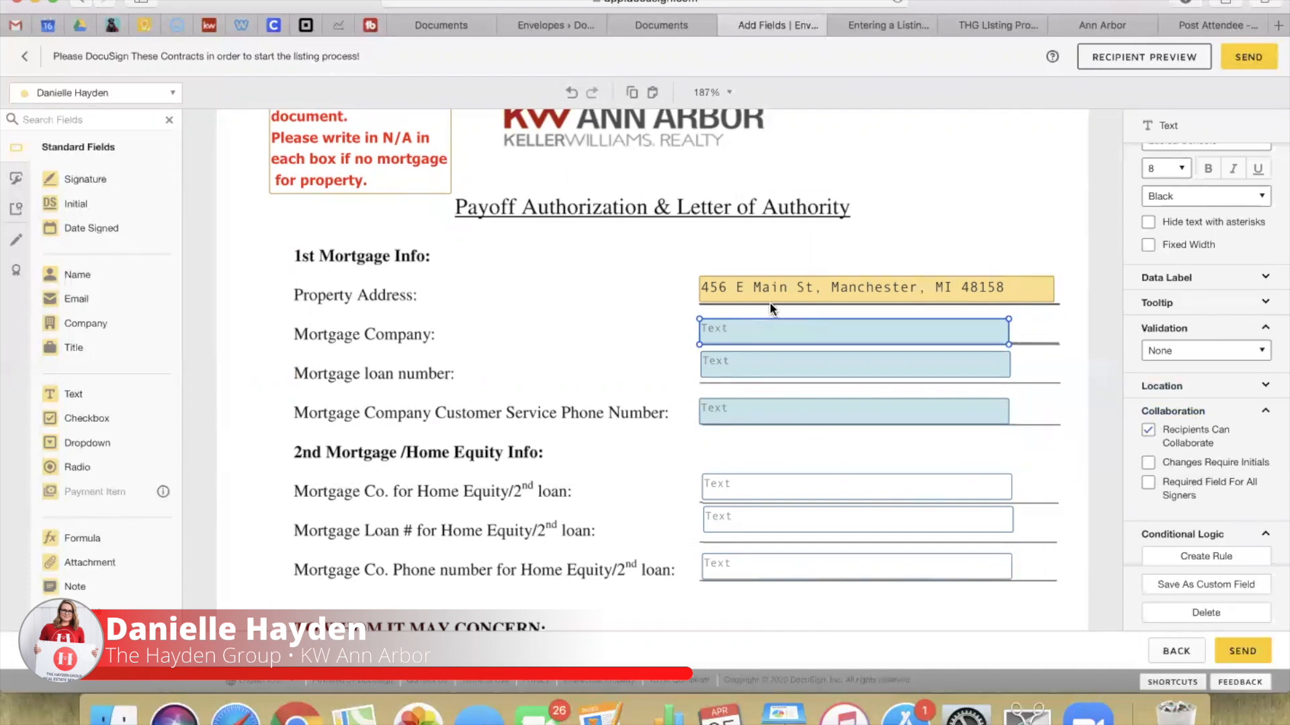
pyautogui.doubleClick(739, 334)
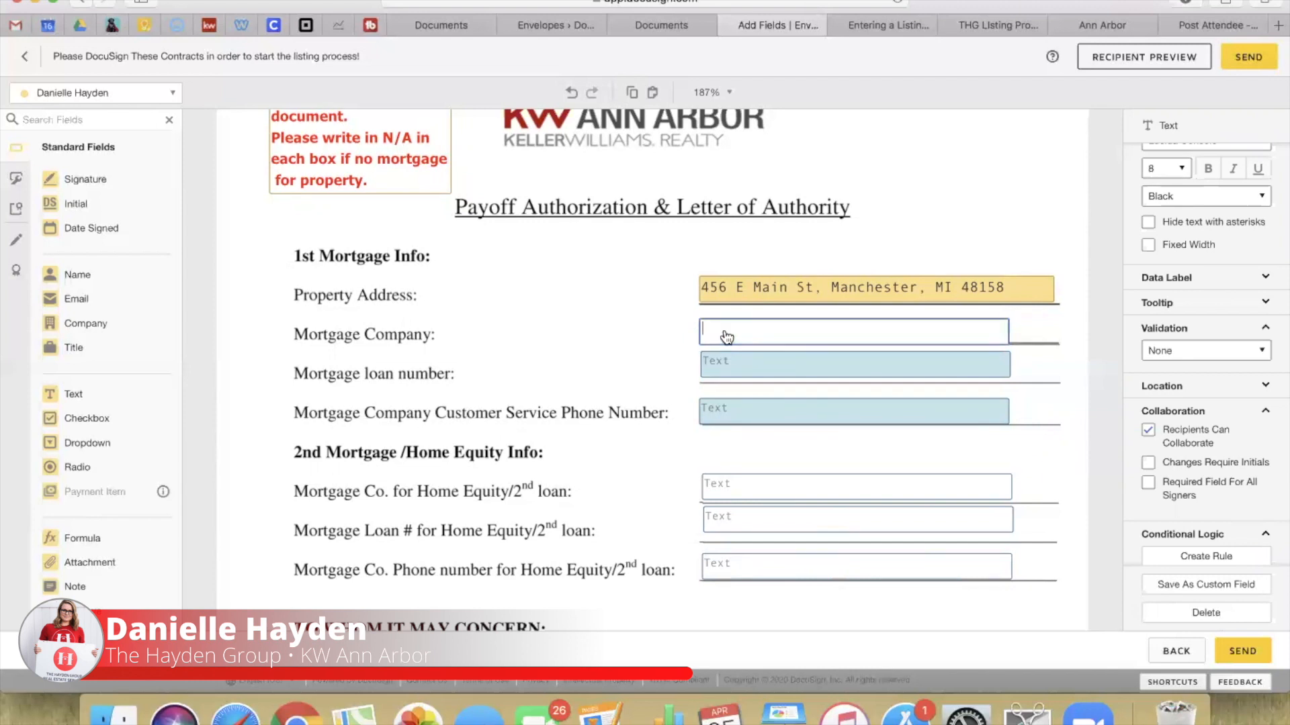
pyautogui.click(635, 413)
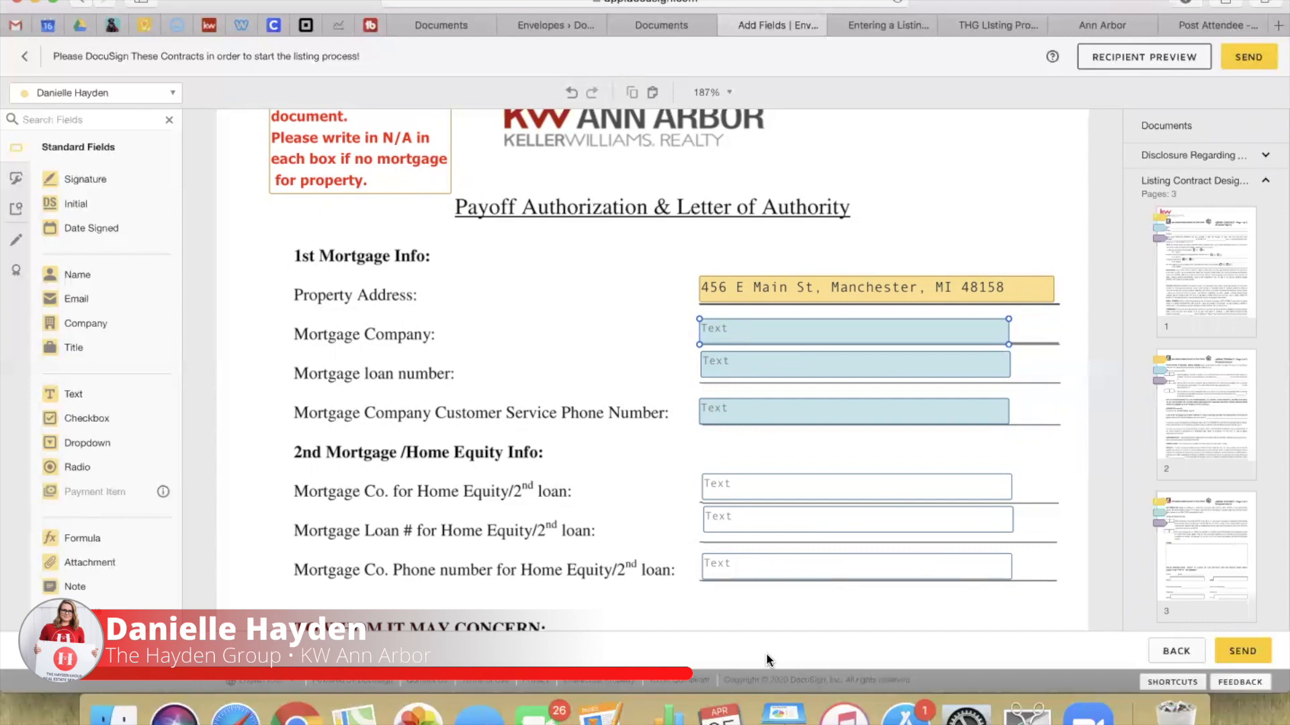
pyautogui.scroll(5, 649, 604)
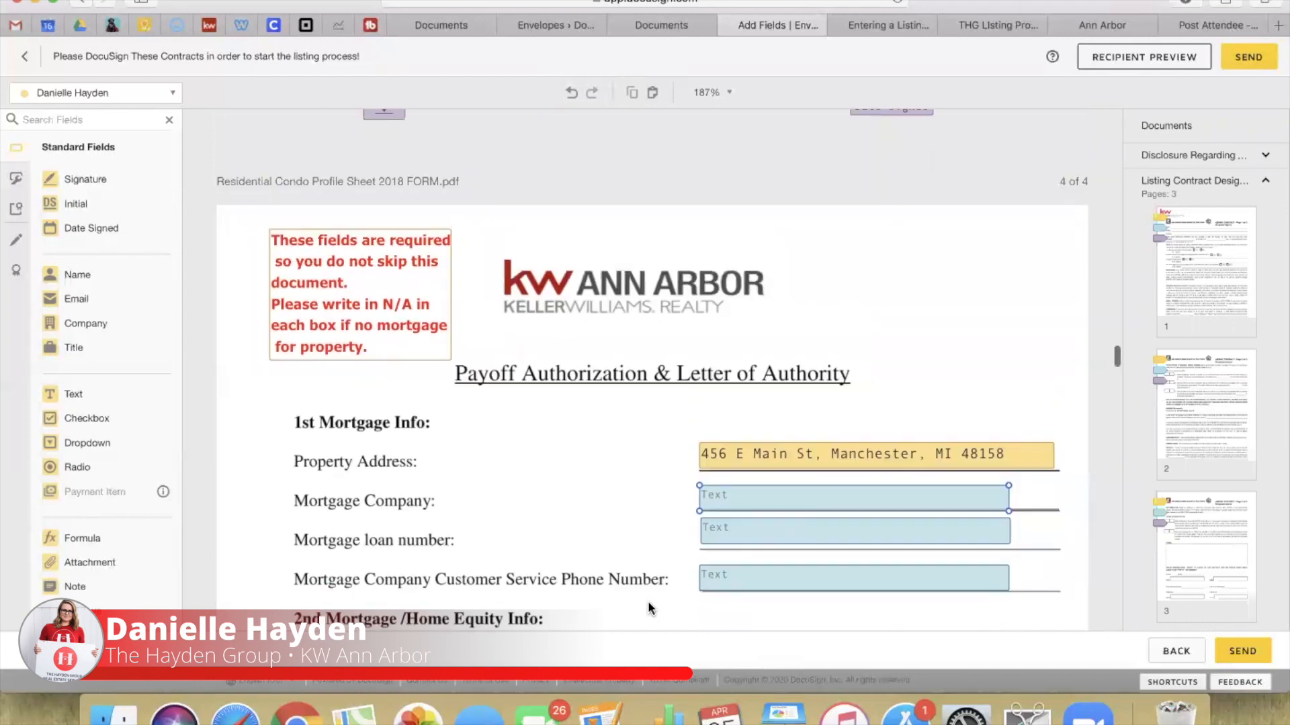
# Step: Assign the red N/A reminder note to the first seller
pyautogui.click(391, 343)
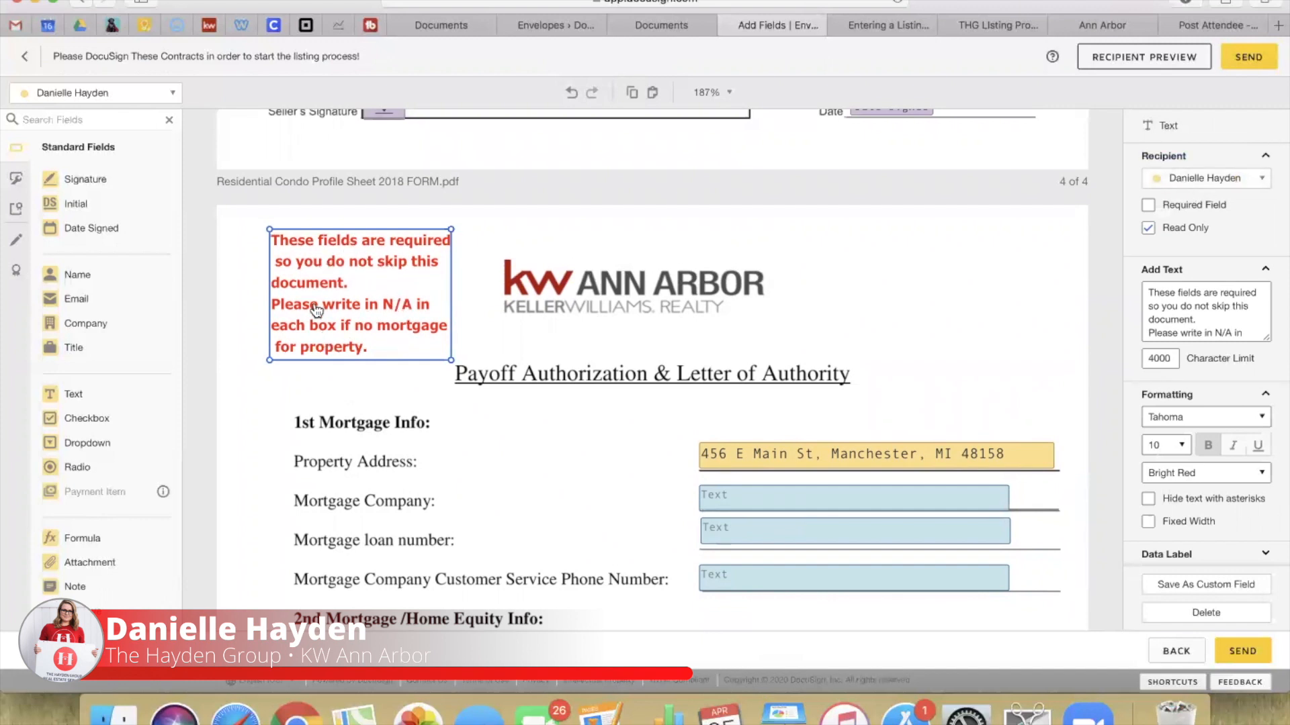
pyautogui.click(403, 435)
pyautogui.click(372, 340)
pyautogui.click(1252, 185)
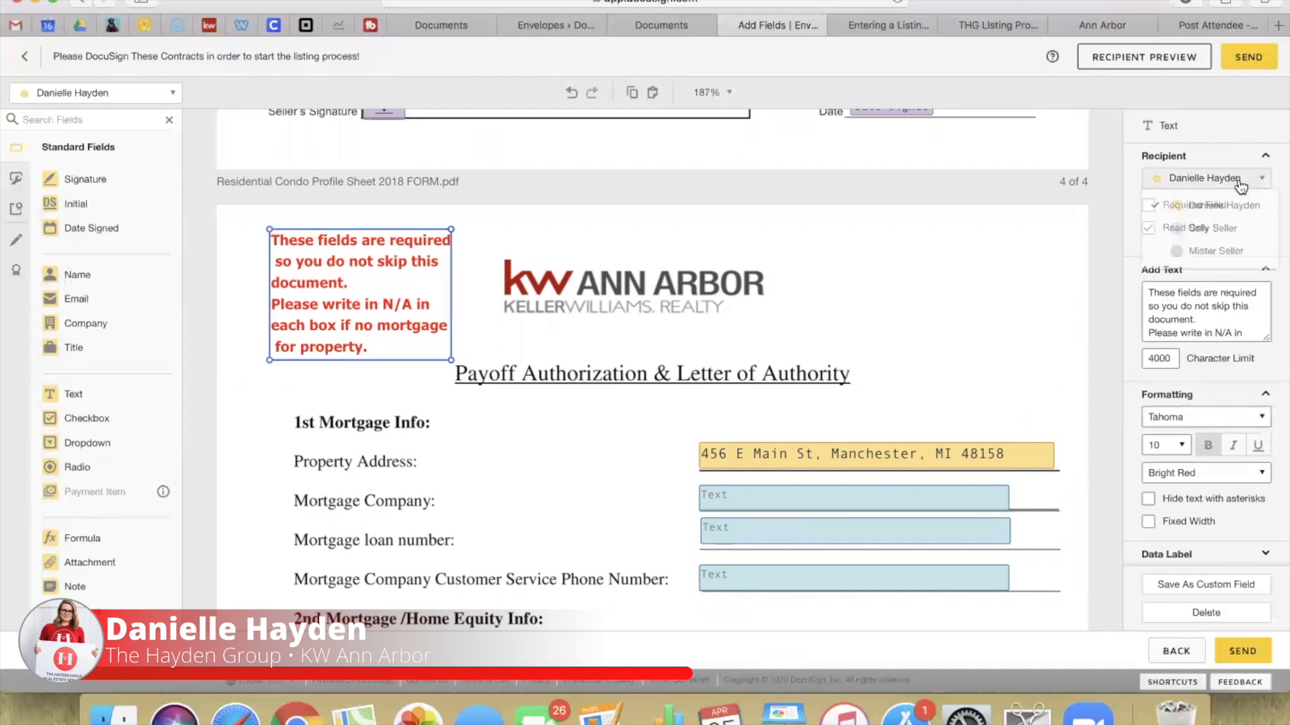
pyautogui.click(1190, 227)
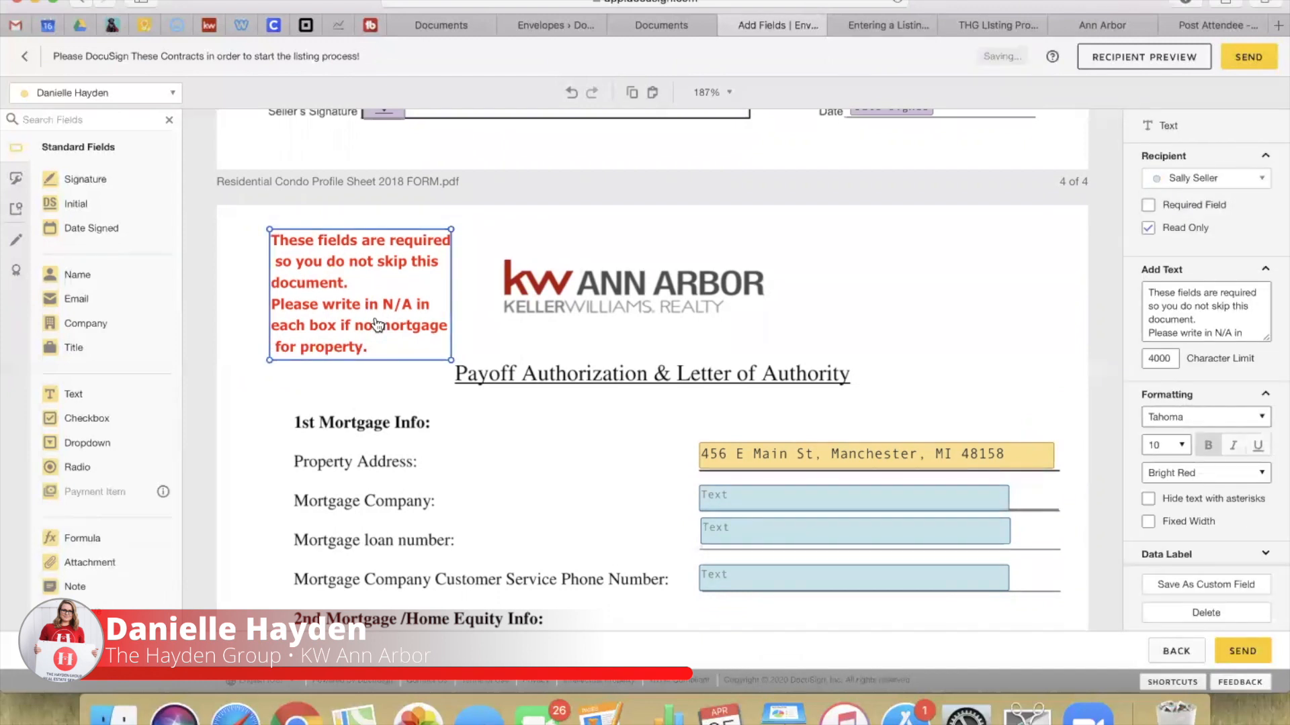
# Step: Paste a copy of the note for the second seller, stacked exactly over the original
pyautogui.press('super+v')
pyautogui.click(1202, 177)
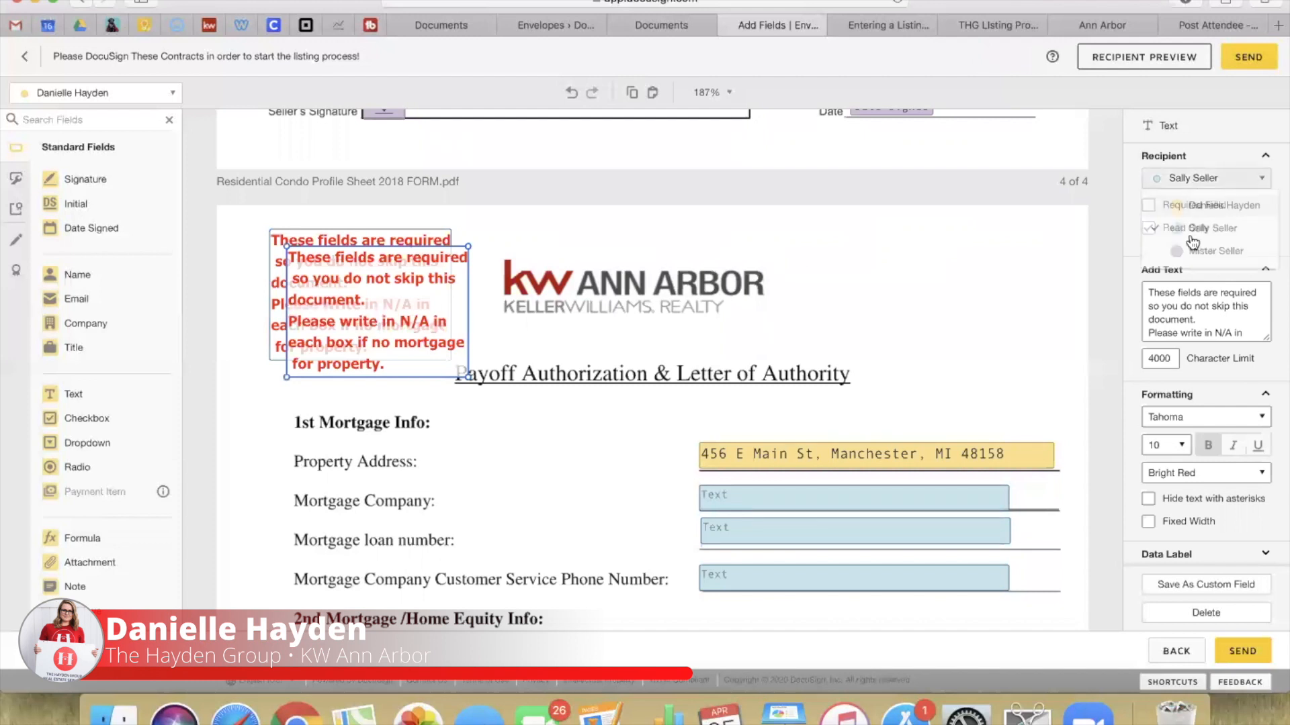
pyautogui.click(1188, 249)
pyautogui.moveTo(359, 318); pyautogui.dragTo(342, 303)
pyautogui.click(542, 444)
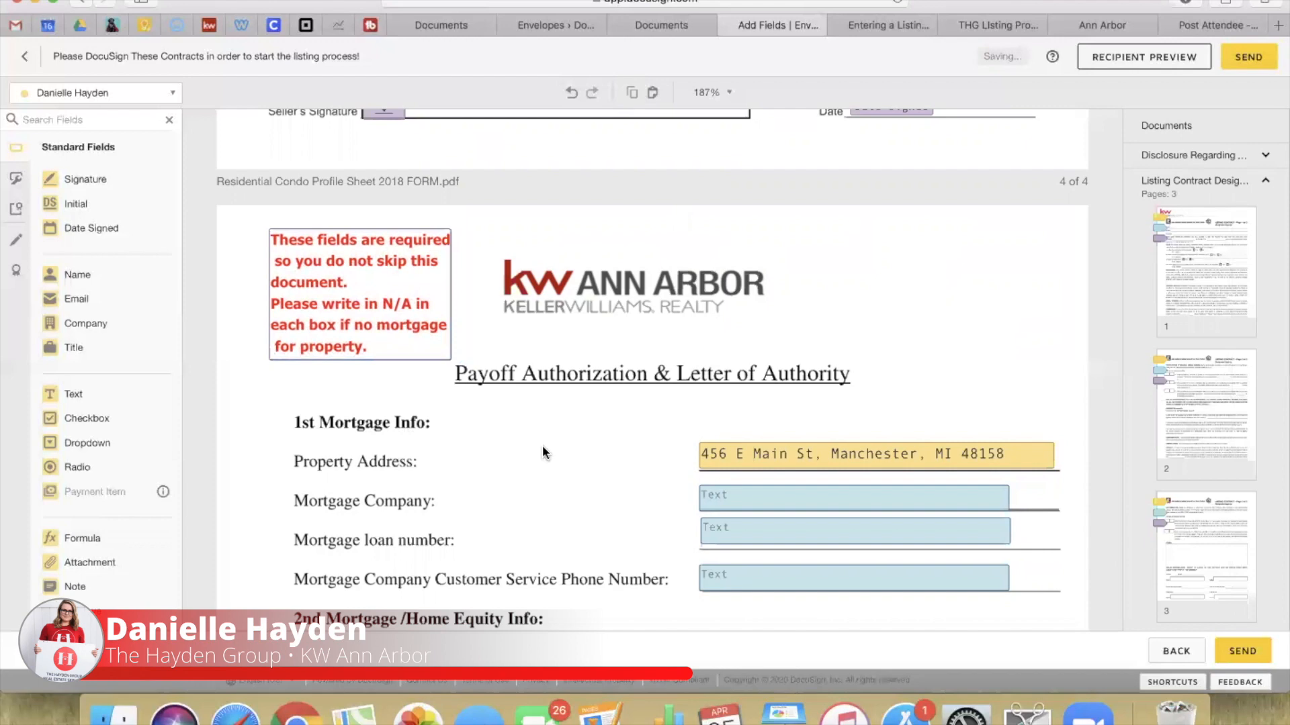
pyautogui.scroll(-10, 542, 445)
pyautogui.scroll(-2, 542, 444)
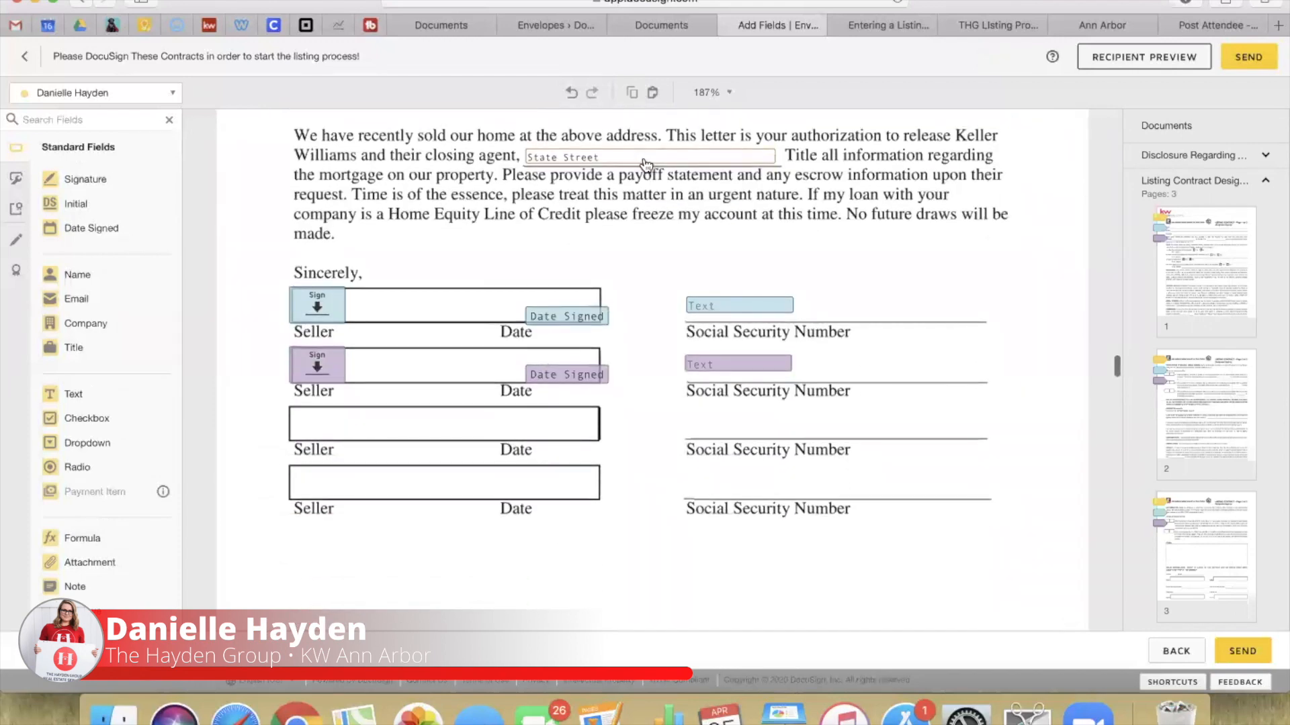
pyautogui.scroll(6, 643, 161)
pyautogui.scroll(-1, 642, 156)
pyautogui.scroll(-1, 642, 156)
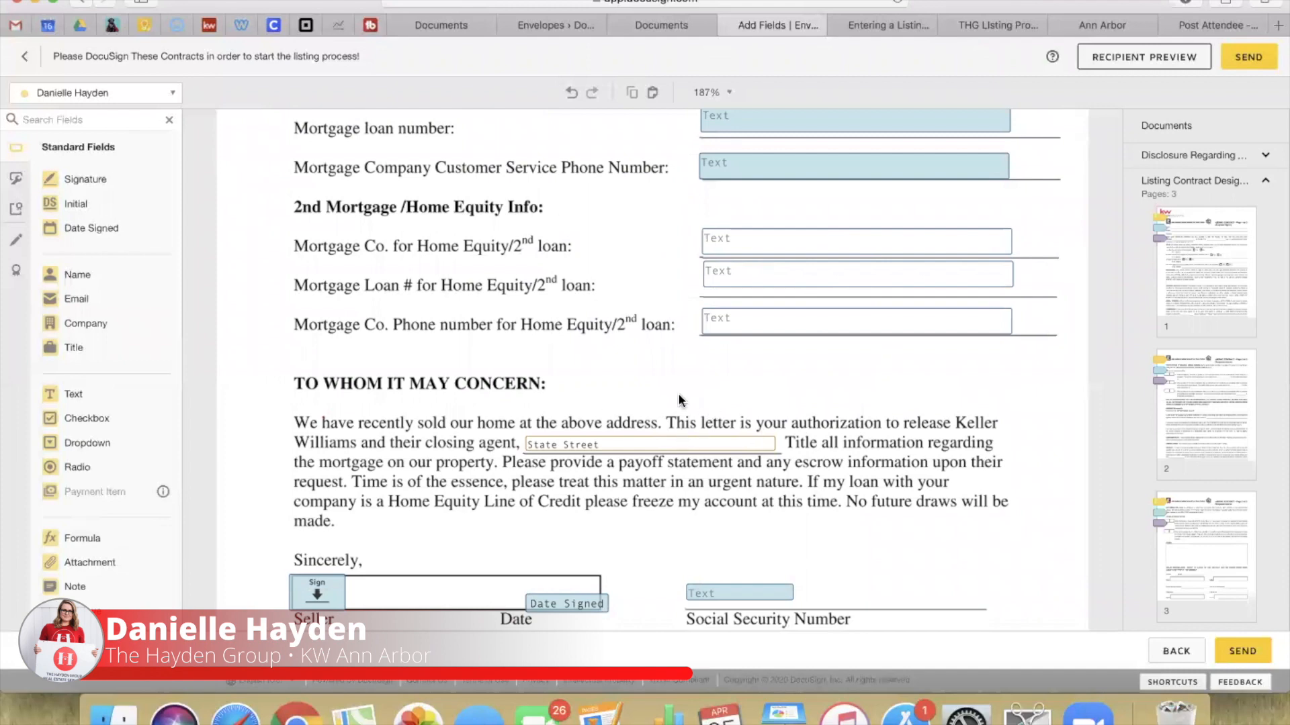
pyautogui.scroll(-6, 678, 396)
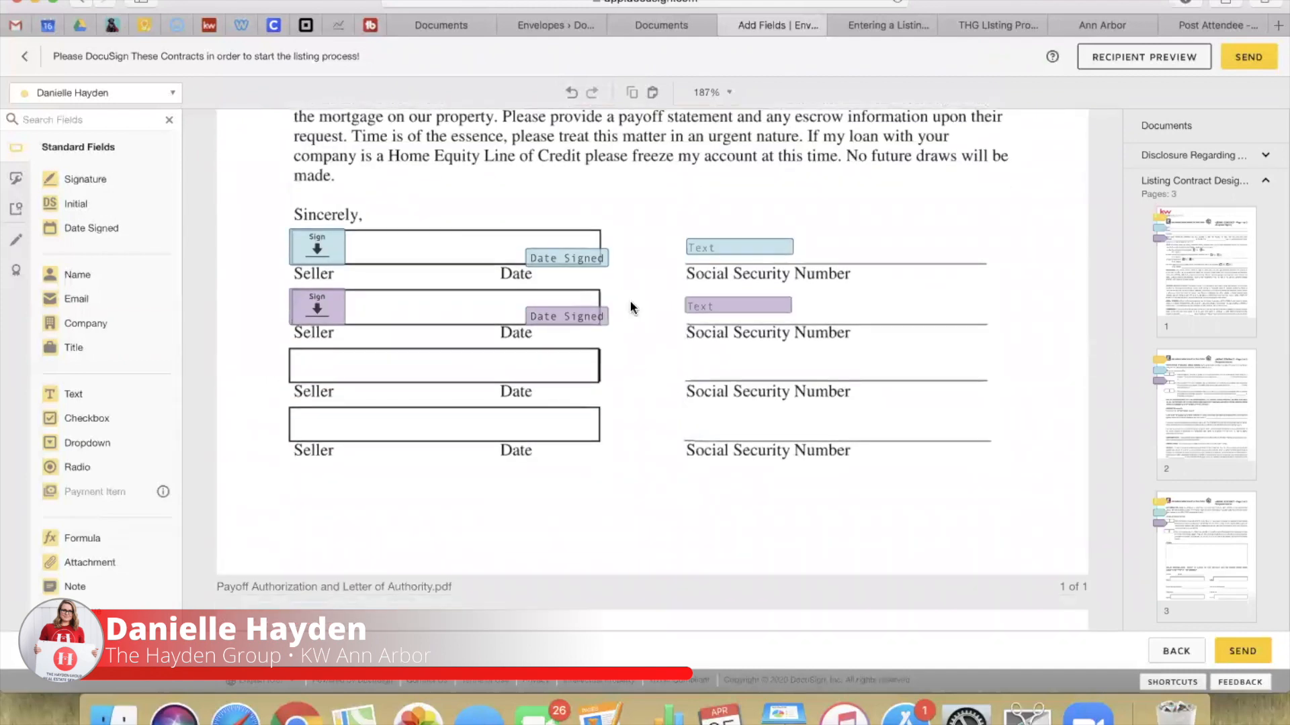
# Step: Align both sellers' Date Signed fields with the Date labels, then verify the SSN field's validation
pyautogui.moveTo(579, 323); pyautogui.dragTo(589, 335)
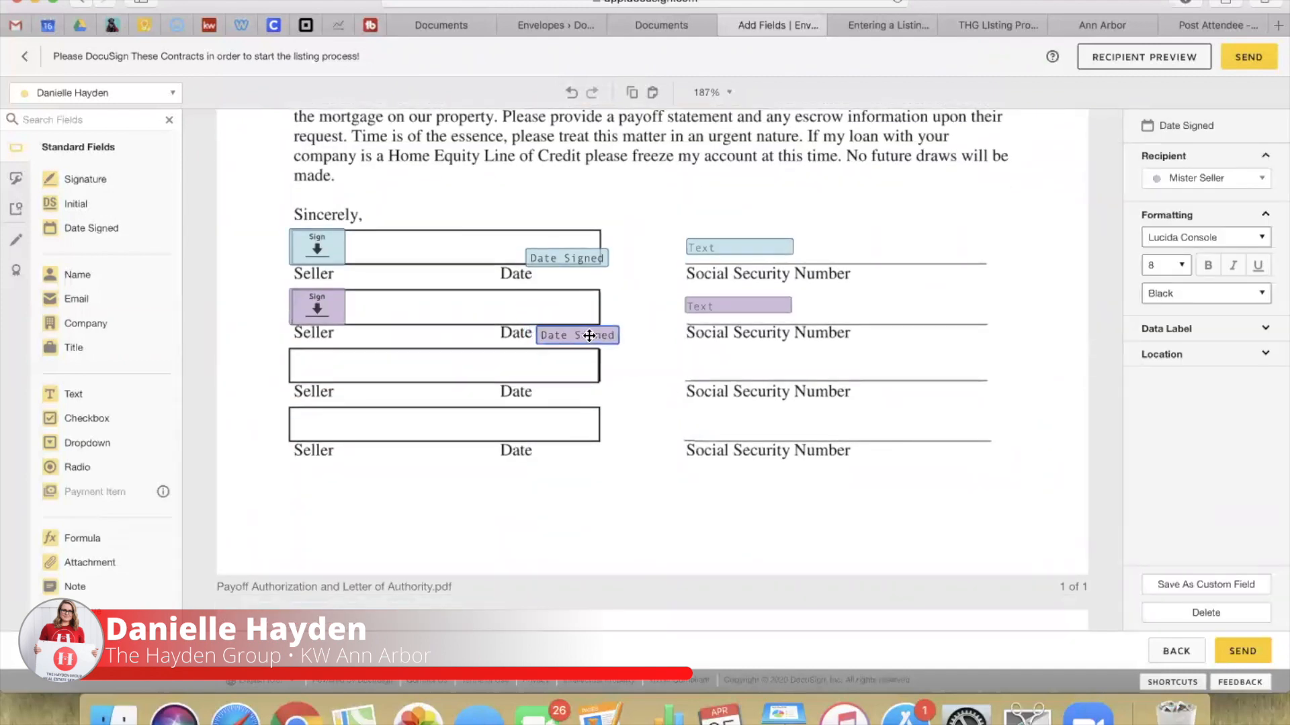
pyautogui.moveTo(575, 268); pyautogui.dragTo(581, 276)
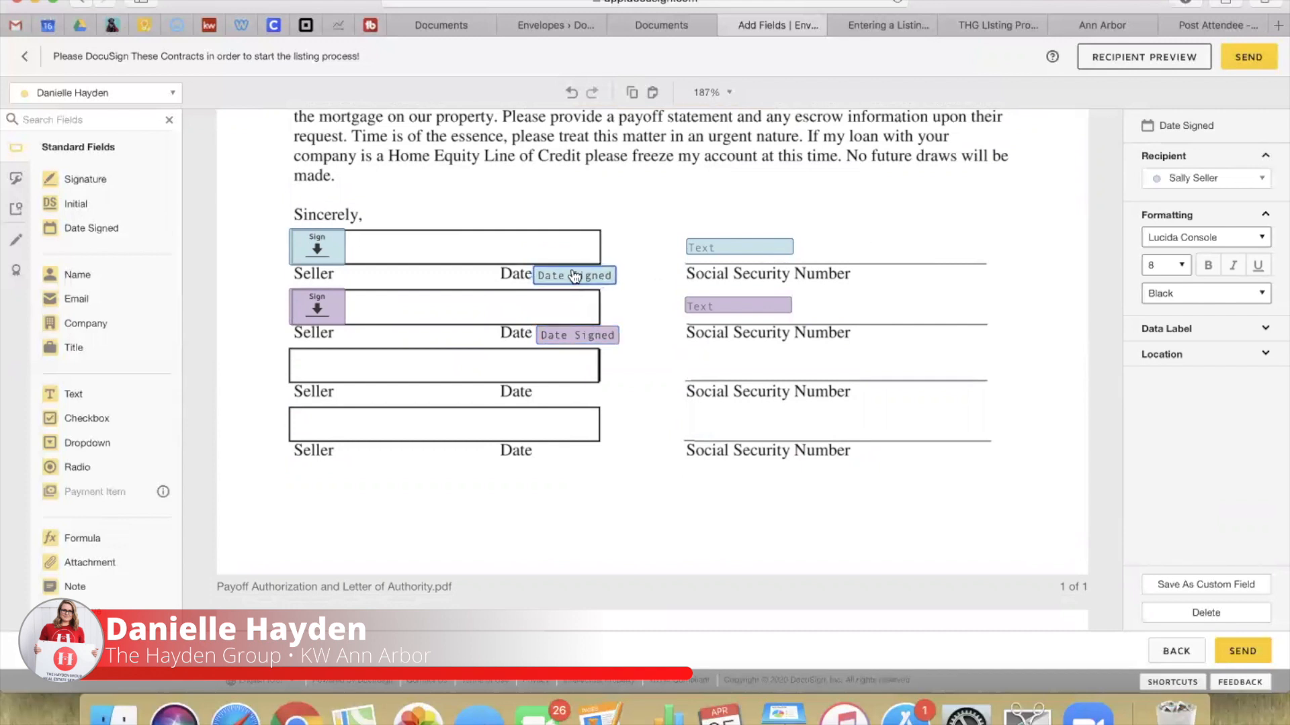
pyautogui.click(779, 247)
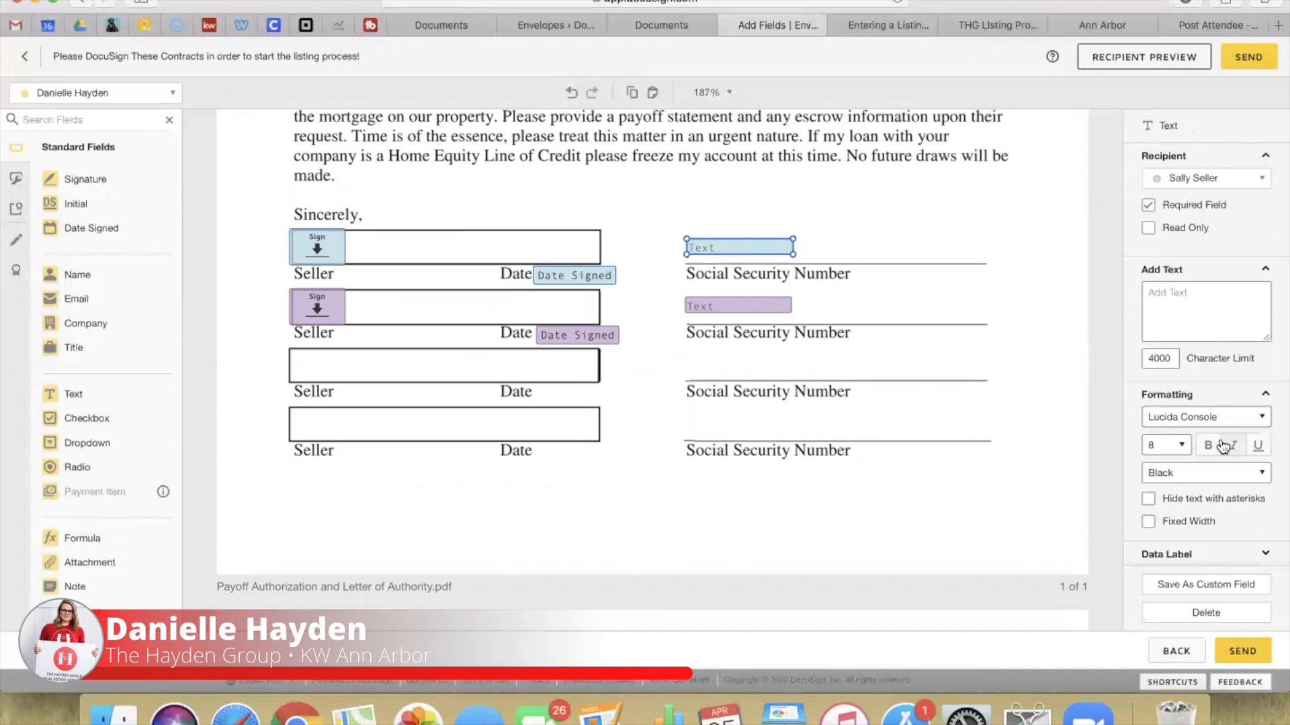
pyautogui.scroll(-5, 1223, 447)
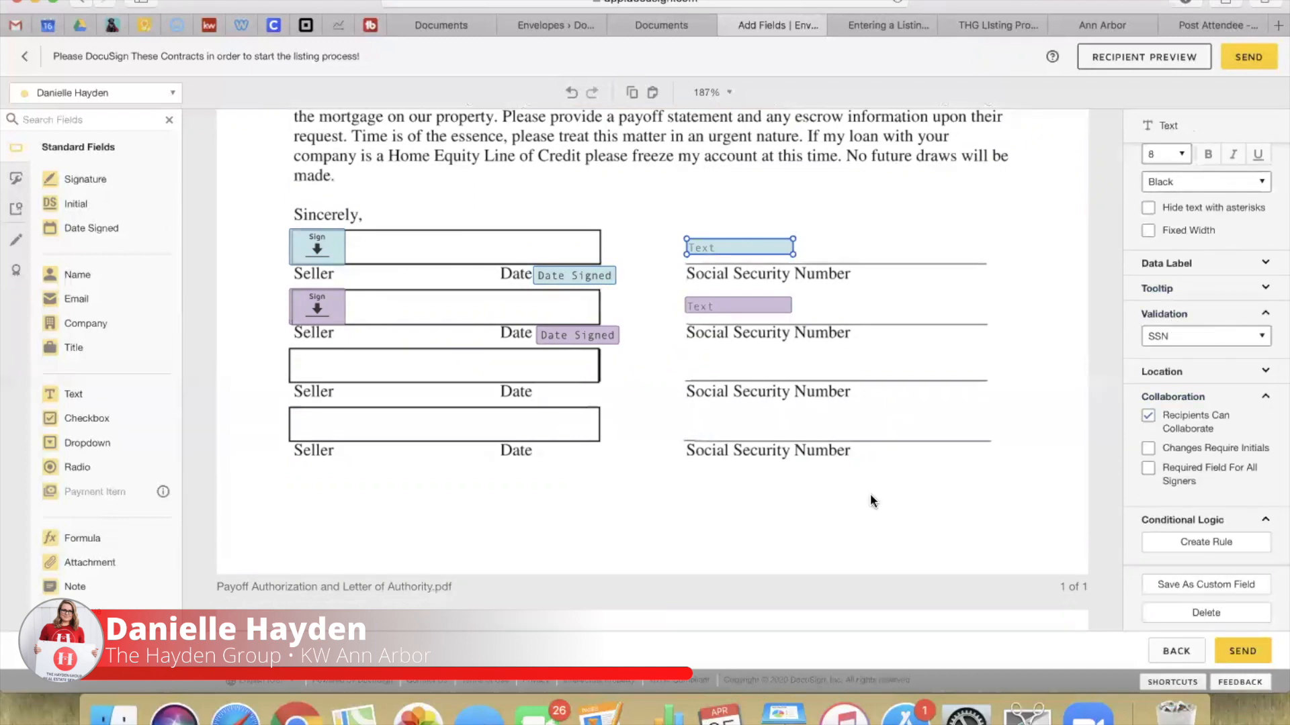
pyautogui.scroll(-15, 869, 493)
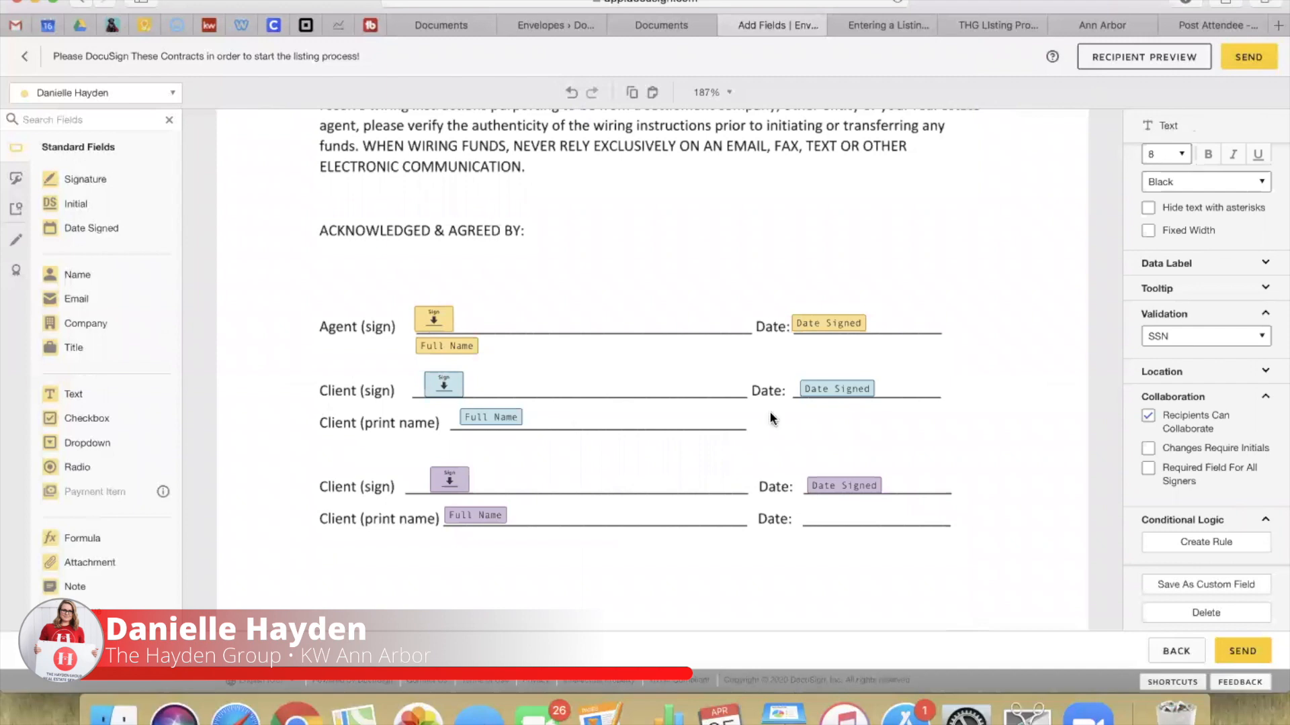
pyautogui.scroll(-10, 725, 513)
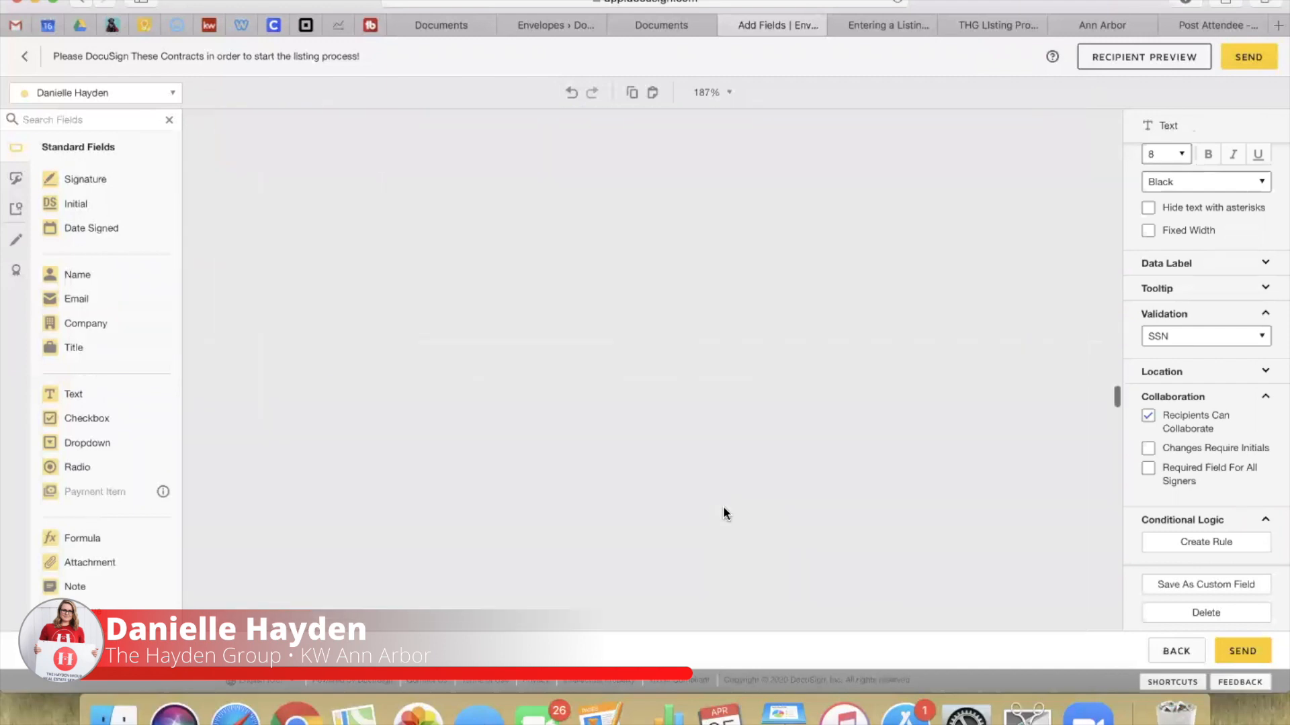
pyautogui.scroll(-5, 722, 512)
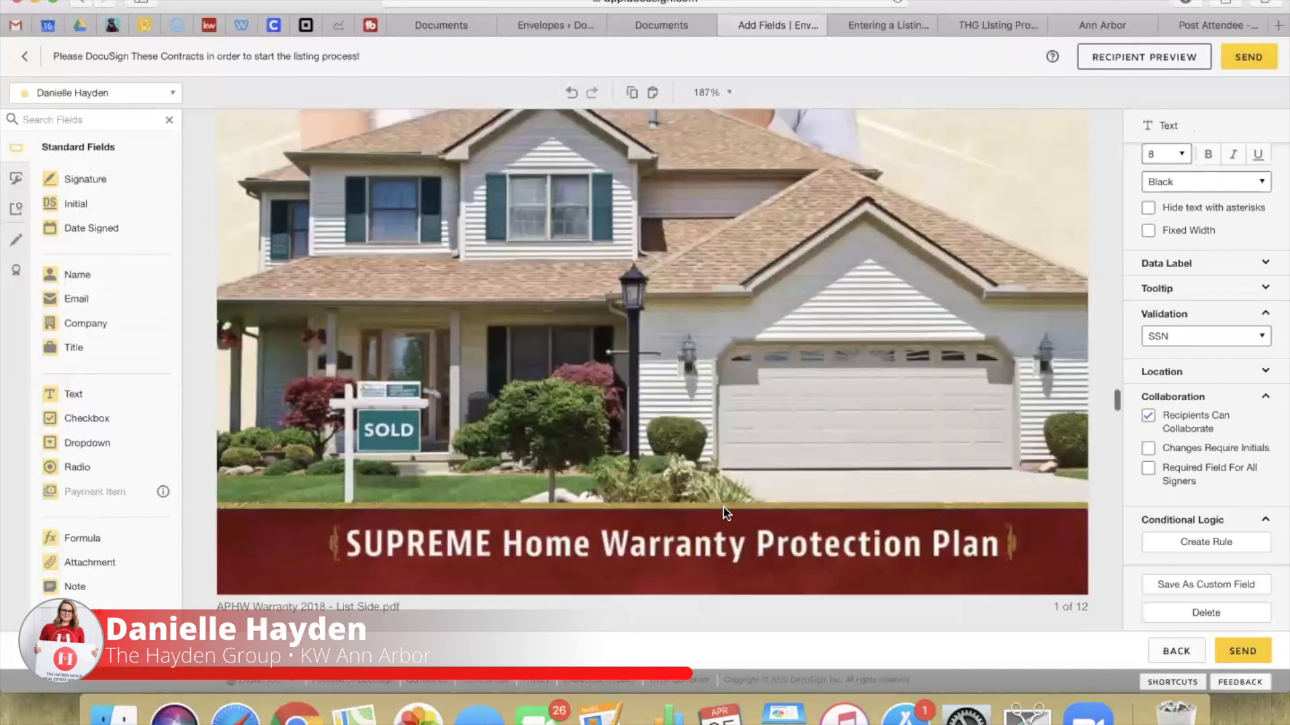
pyautogui.scroll(-1, 723, 512)
pyautogui.scroll(-6, 724, 512)
pyautogui.scroll(-8, 729, 514)
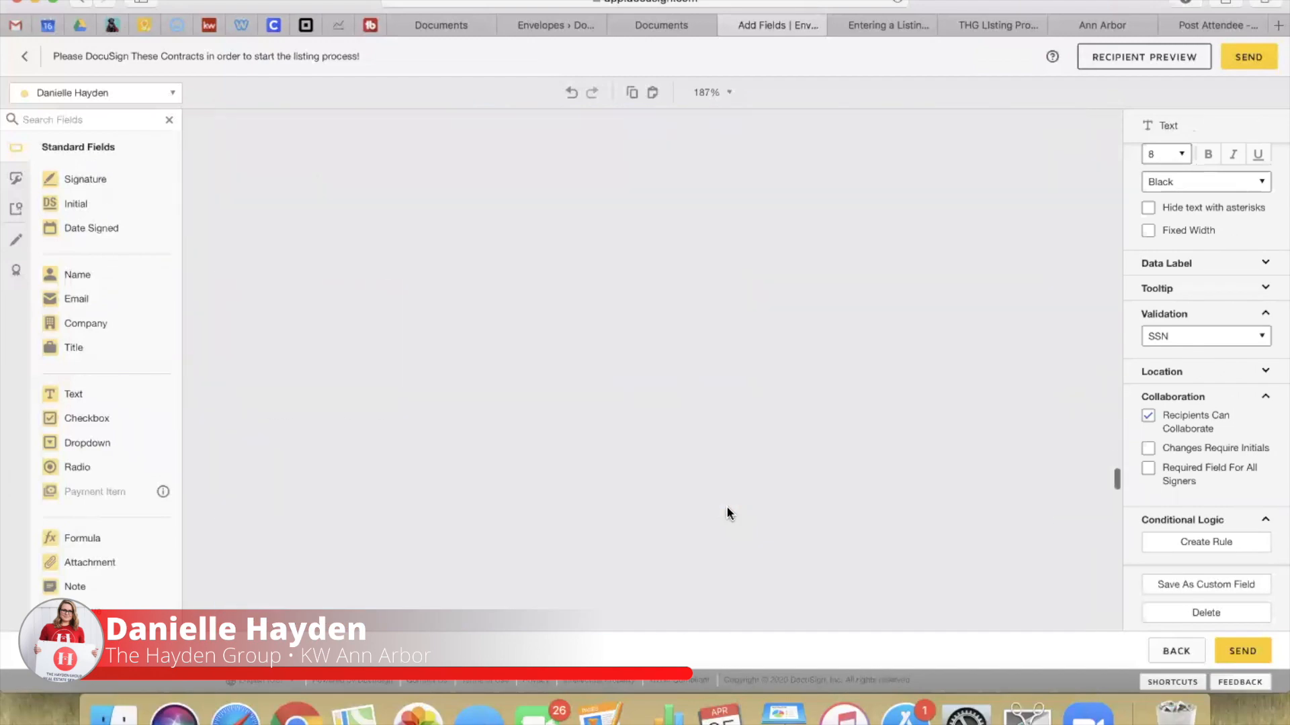
pyautogui.scroll(-8, 728, 514)
pyautogui.scroll(-8, 728, 514)
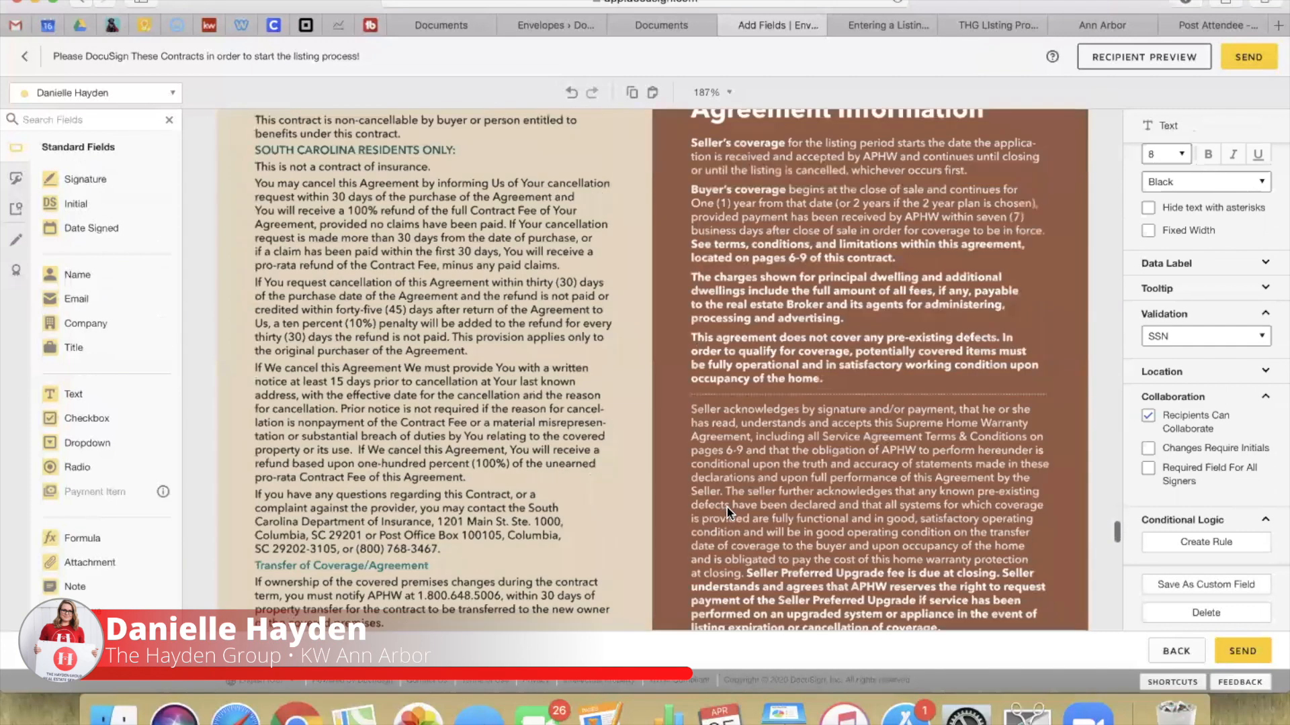
pyautogui.scroll(-3, 728, 514)
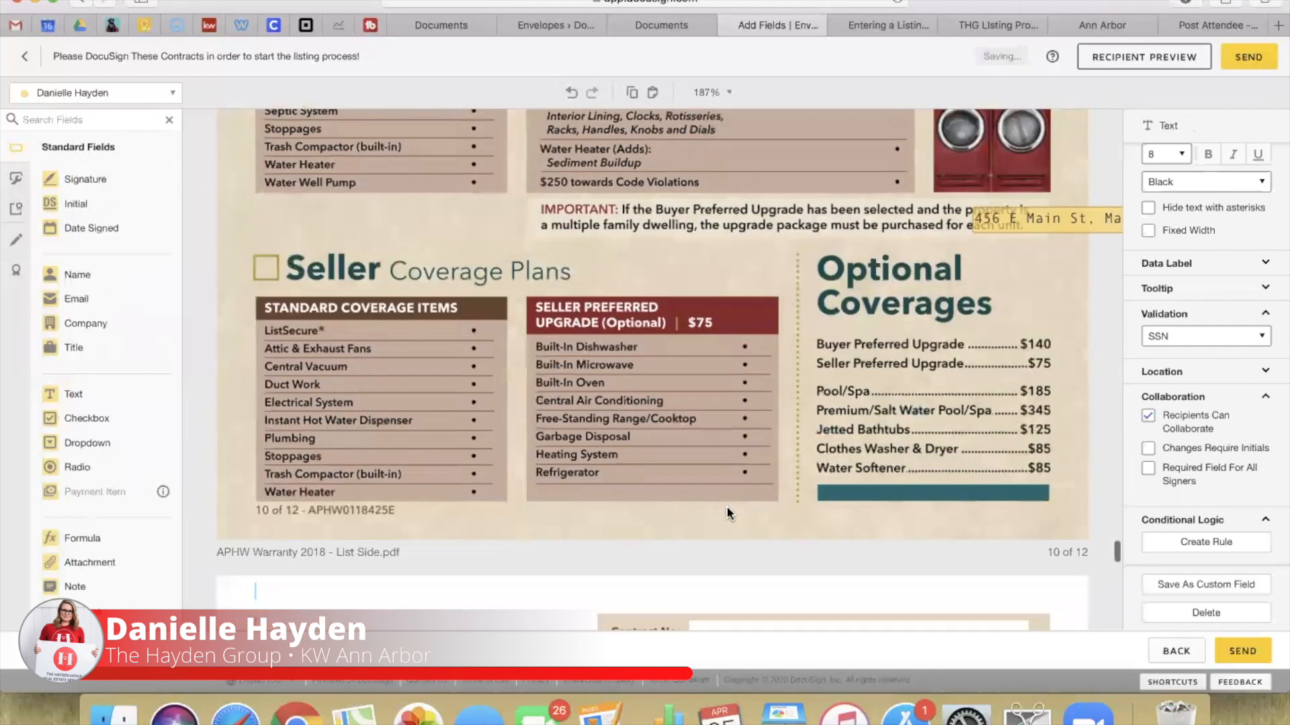
pyautogui.moveTo(1003, 226); pyautogui.dragTo(813, 226)
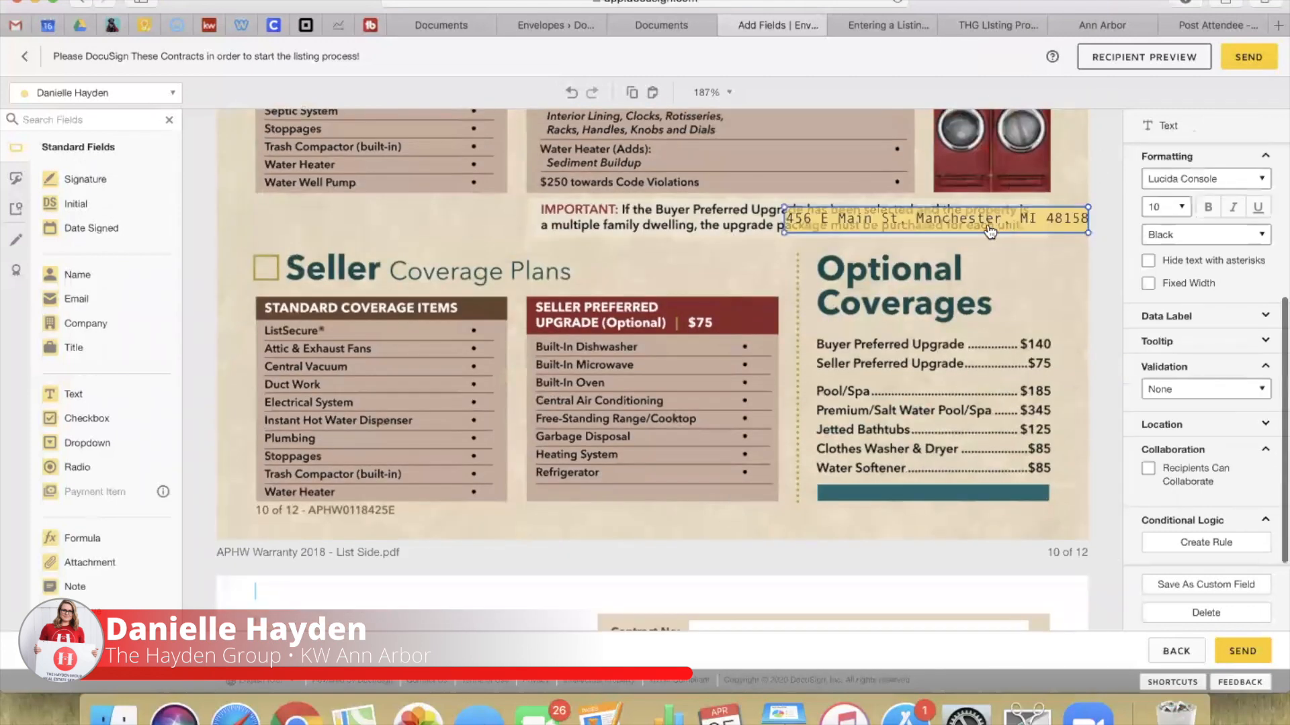
pyautogui.click(795, 344)
# Step: Scroll to the Supreme Home Warranty invoice's seller and buyer fields
pyautogui.scroll(5, 795, 344)
pyautogui.scroll(-10, 795, 343)
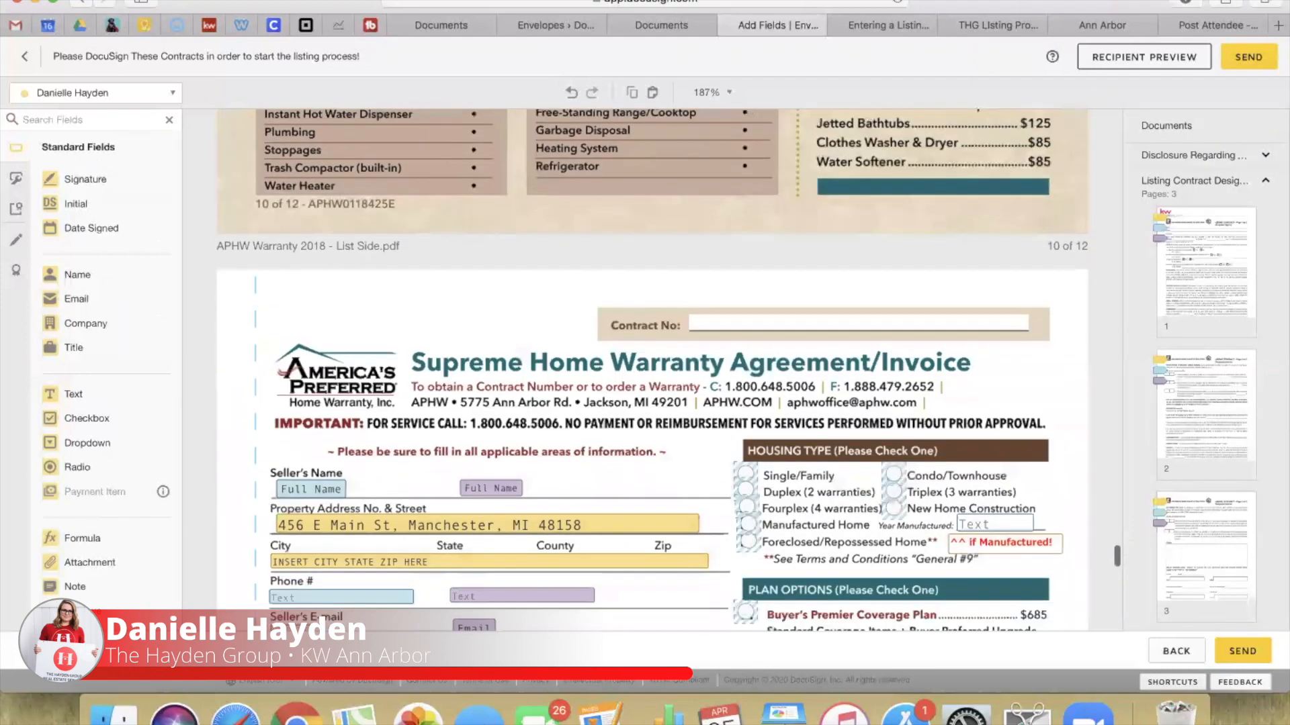
pyautogui.scroll(-5, 645, 370)
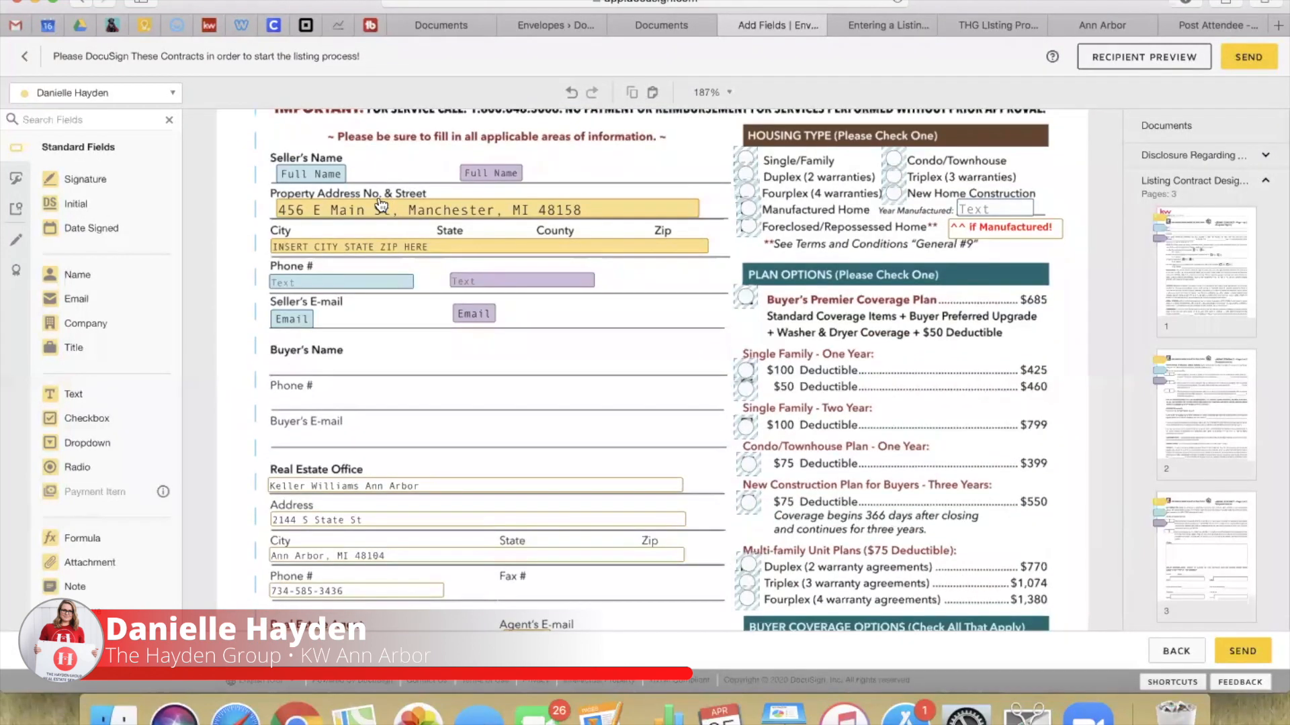
pyautogui.scroll(3, 380, 205)
pyautogui.scroll(-3, 321, 159)
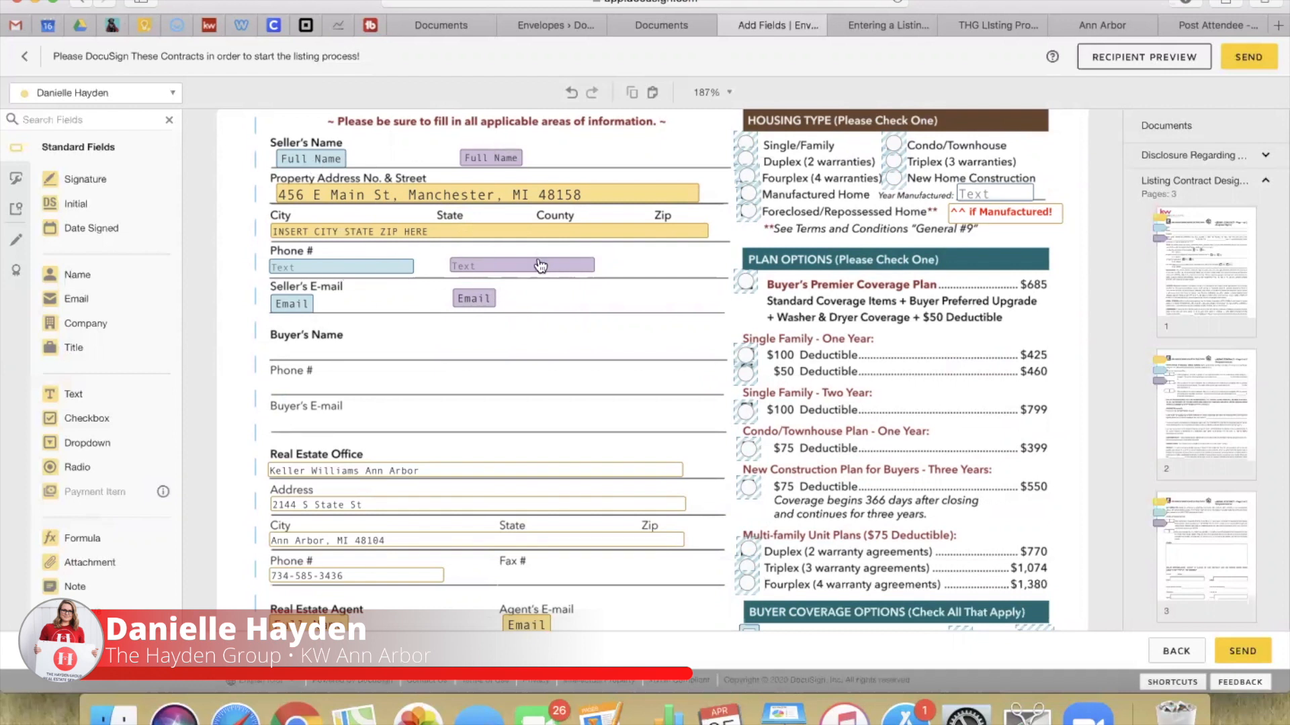
pyautogui.scroll(-1, 107, 417)
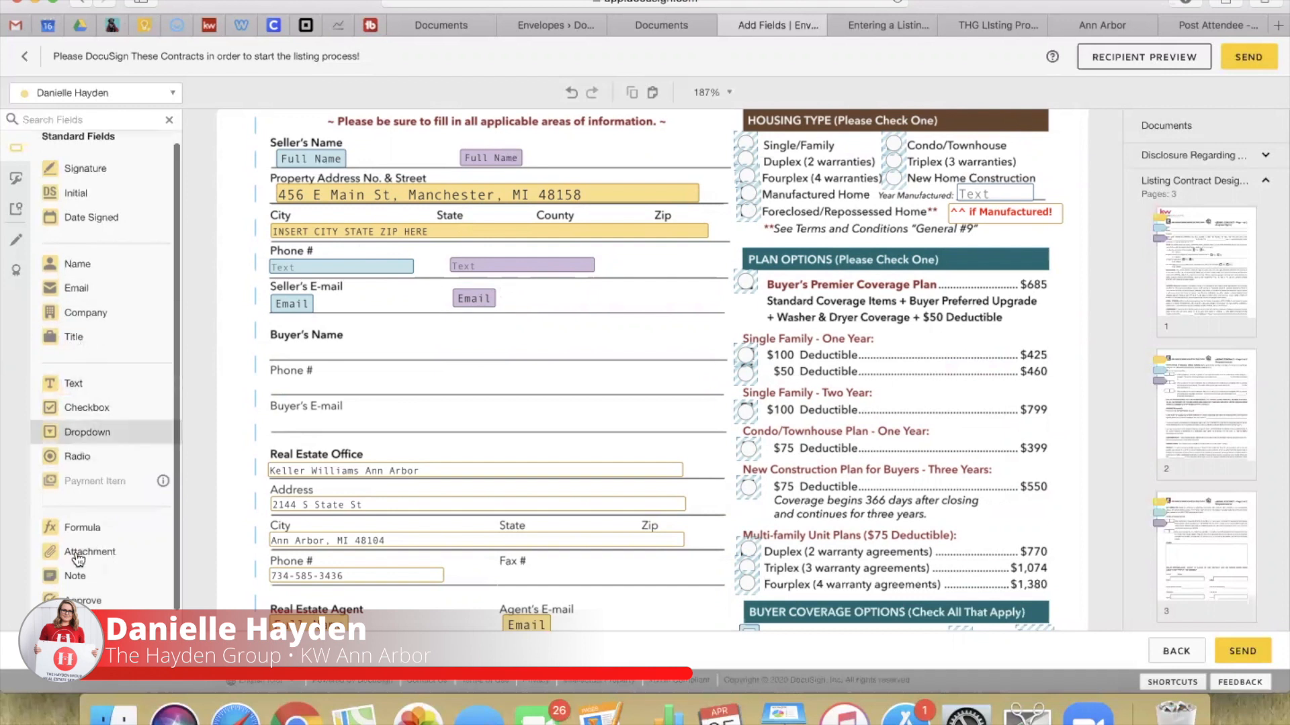
# Step: Add a Note field reading 'Phone number', sized to fit on one line
pyautogui.moveTo(75, 577); pyautogui.dragTo(366, 383)
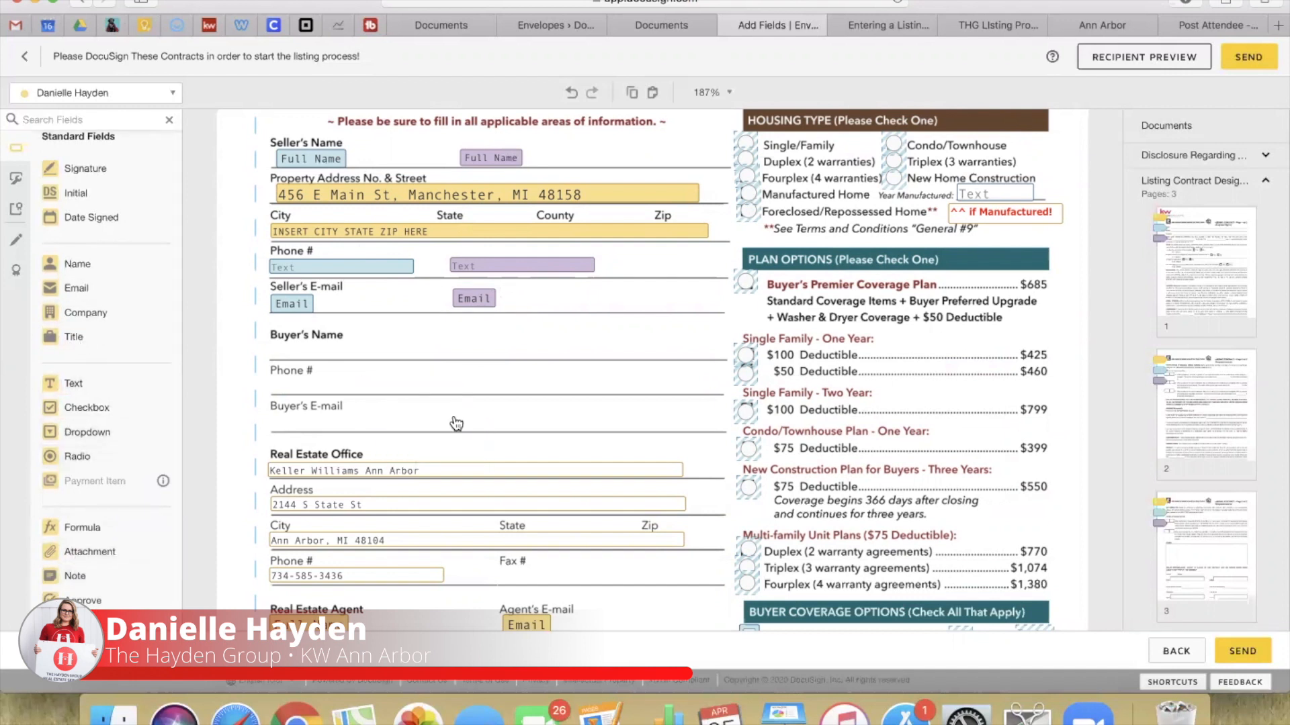
pyautogui.moveTo(455, 425); pyautogui.dragTo(430, 407)
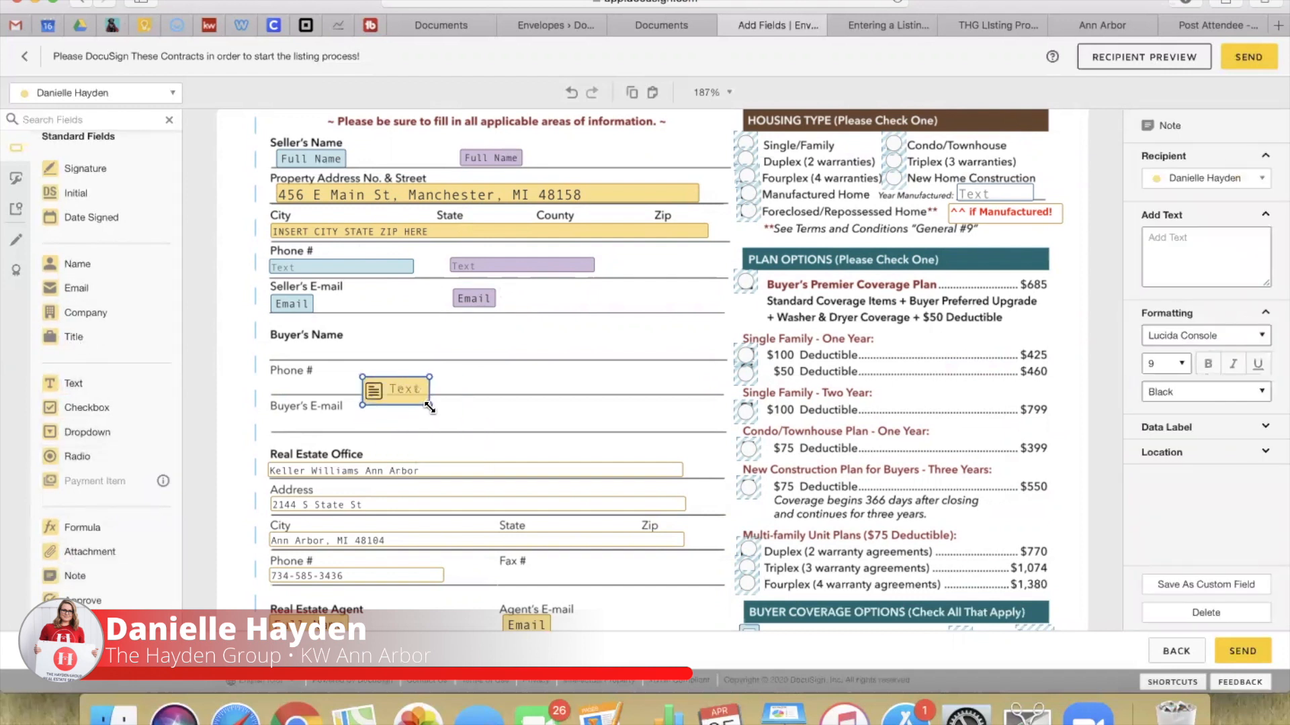
pyautogui.doubleClick(402, 400)
pyautogui.write('Phone')
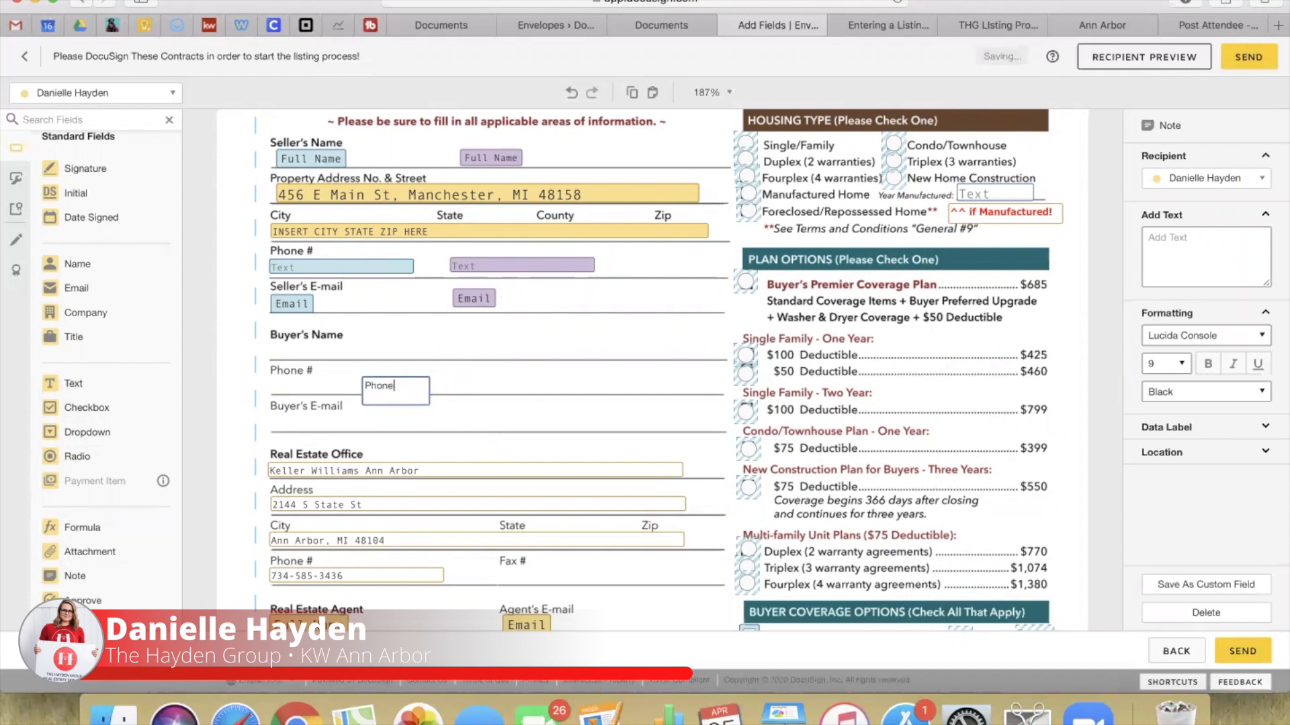
pyautogui.write(' number')
pyautogui.click(446, 389)
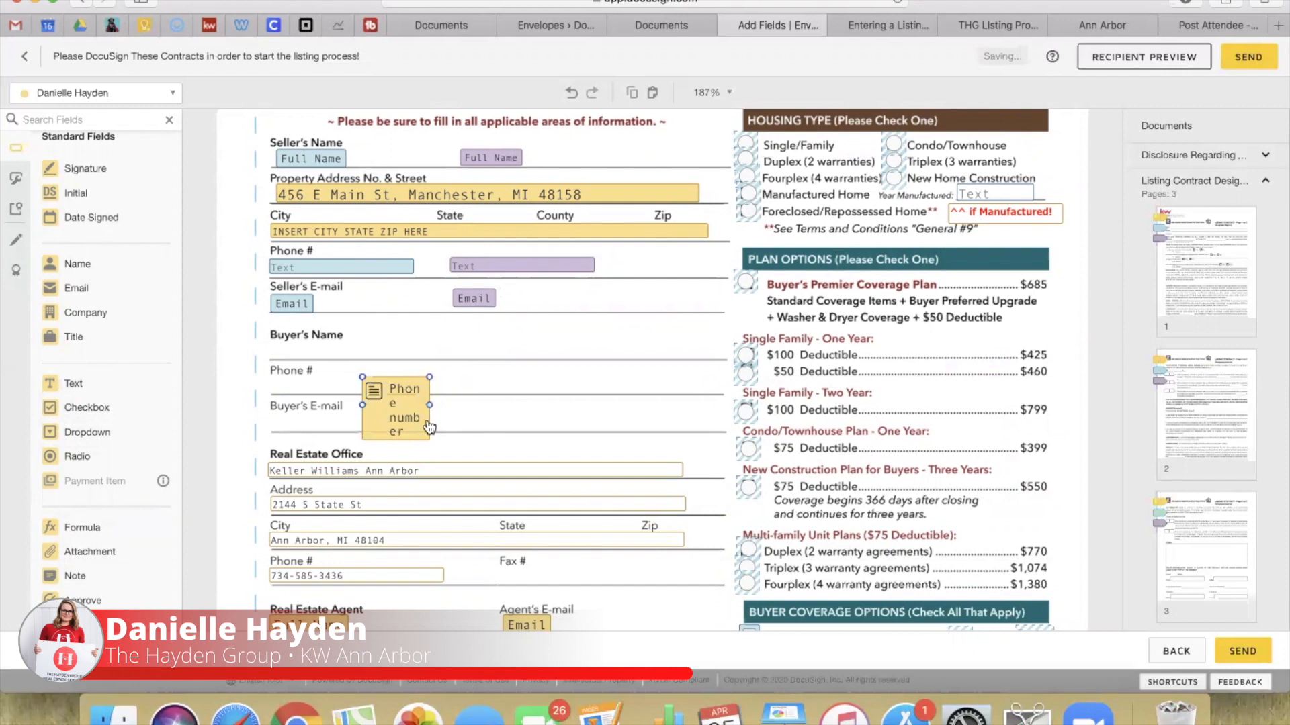
pyautogui.click(422, 437)
pyautogui.moveTo(429, 405); pyautogui.dragTo(480, 396)
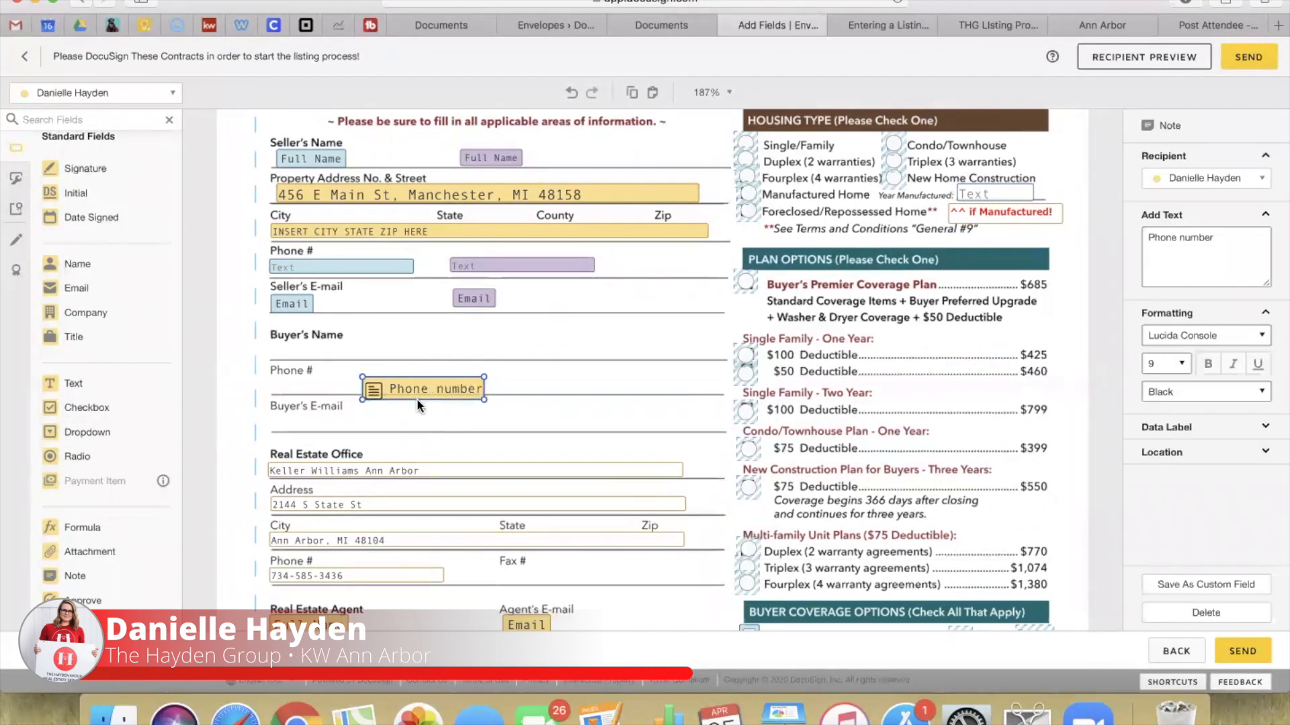
# Step: Make the note size 7 Bright Red, place it by Phone #, and assign it to the first seller
pyautogui.click(1155, 364)
pyautogui.click(1155, 328)
pyautogui.click(1173, 396)
pyautogui.click(1176, 489)
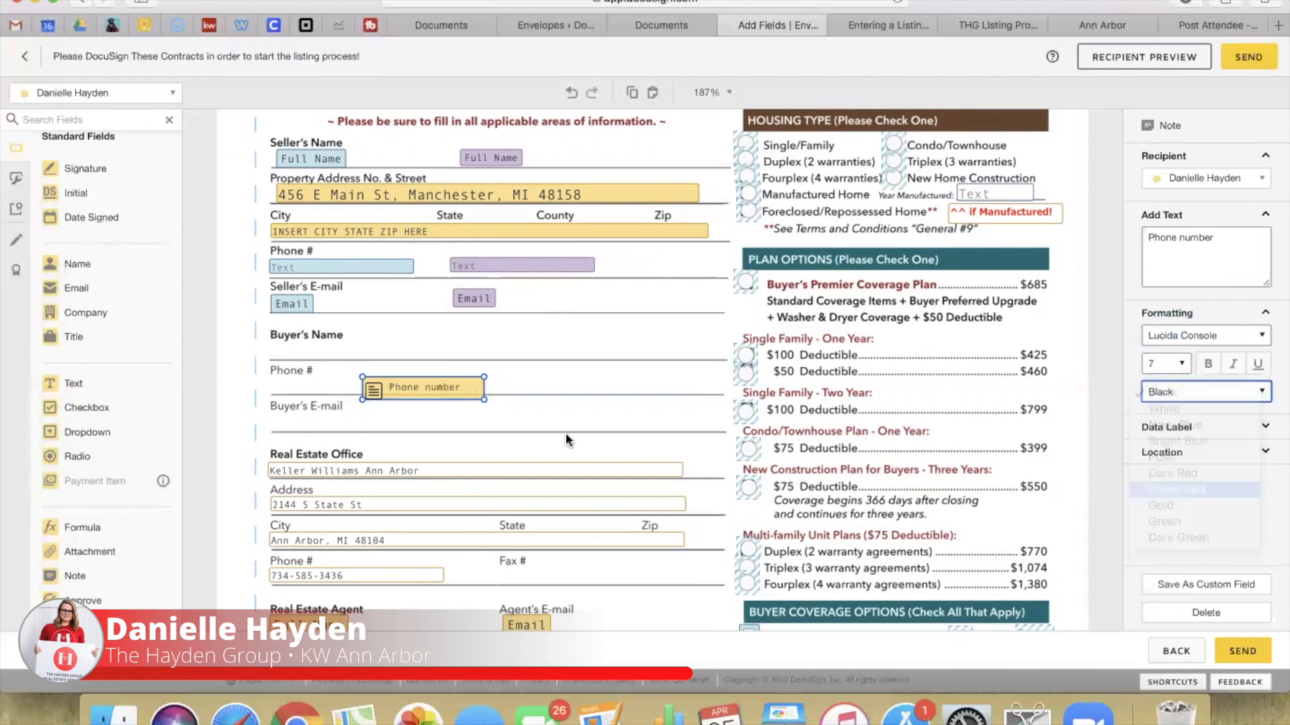
pyautogui.moveTo(483, 398); pyautogui.dragTo(673, 271)
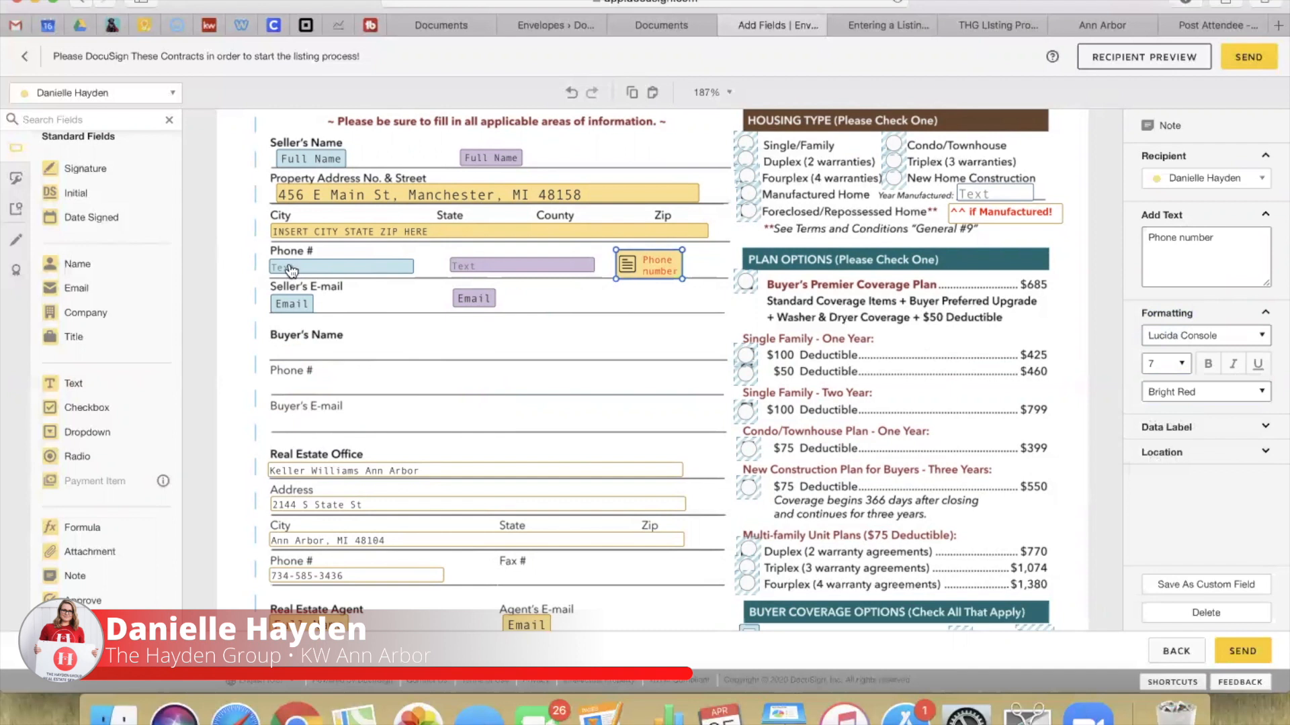
pyautogui.click(1243, 178)
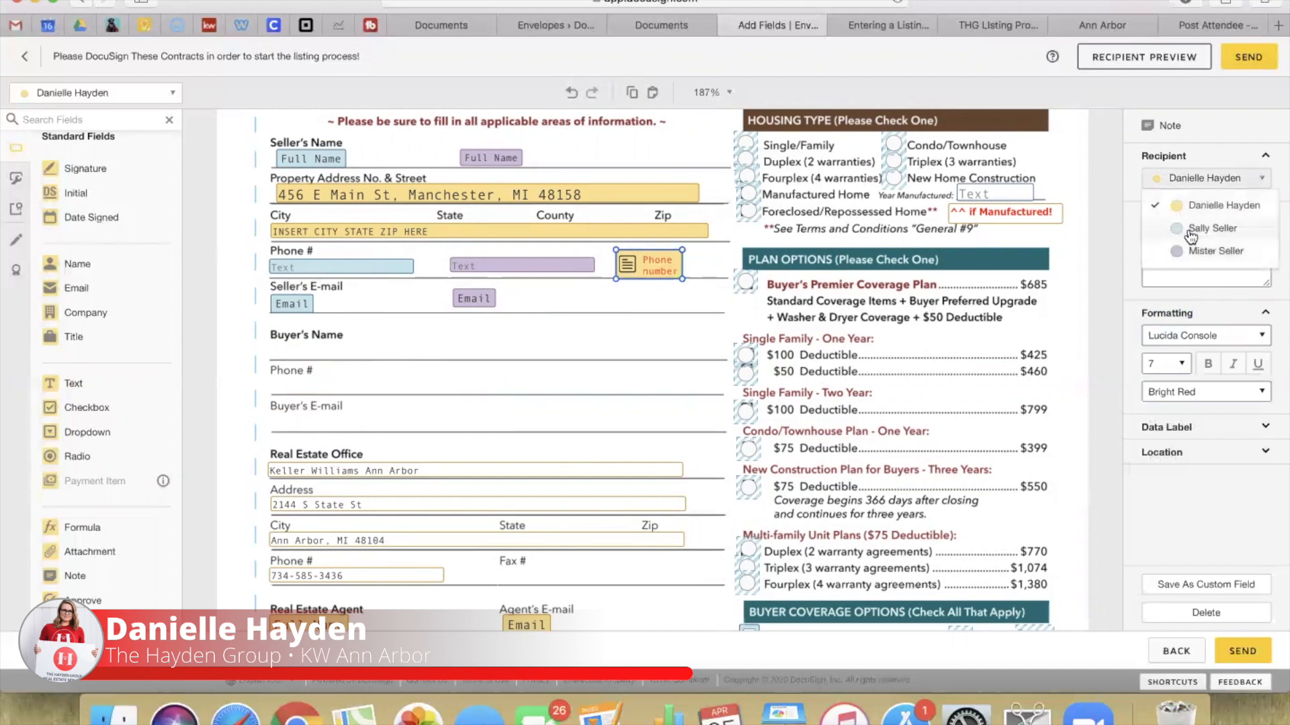
pyautogui.click(1192, 228)
# Step: Nudge the Phone number note and reassign it to the second seller
pyautogui.moveTo(647, 269)
pyautogui.mouseDown()
pyautogui.moveTo(653, 286)
pyautogui.moveTo(636, 266)
pyautogui.mouseUp()
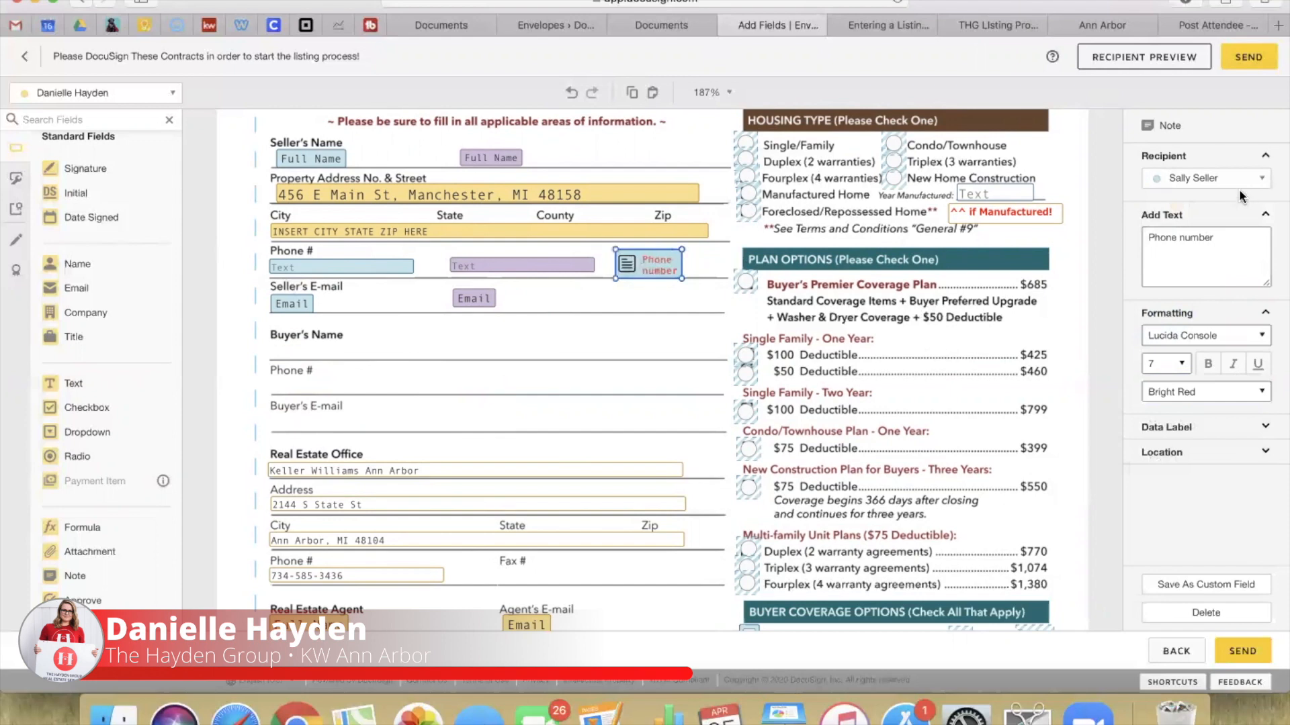
pyautogui.click(1214, 180)
pyautogui.click(1203, 253)
pyautogui.click(538, 381)
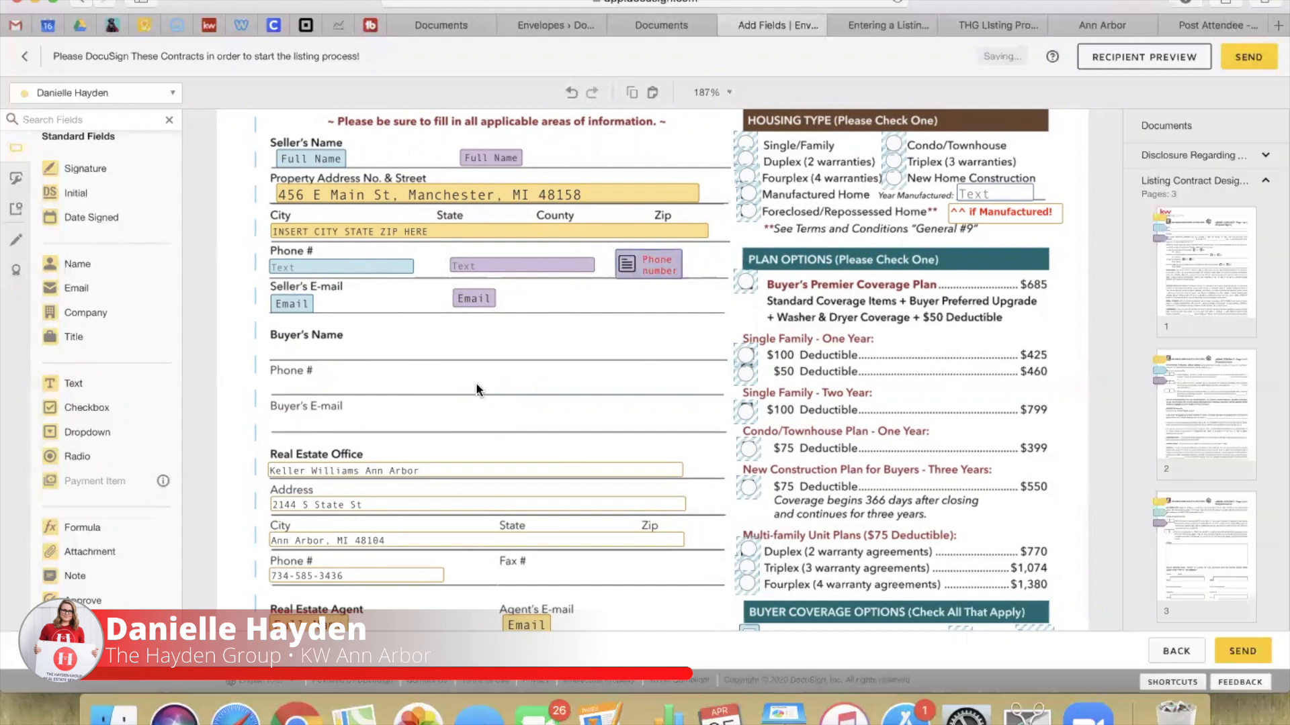
pyautogui.scroll(-3, 475, 381)
pyautogui.scroll(2, 473, 380)
pyautogui.click(662, 210)
pyautogui.click(580, 325)
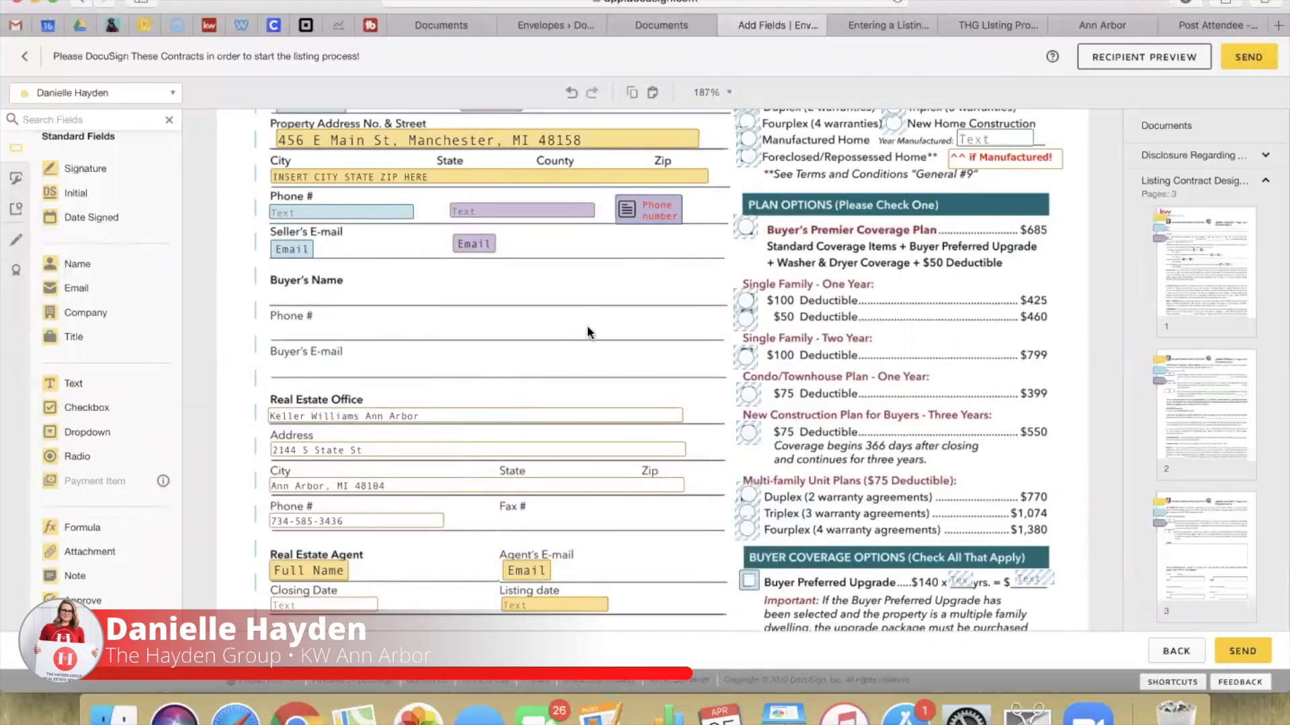
pyautogui.scroll(-3, 580, 325)
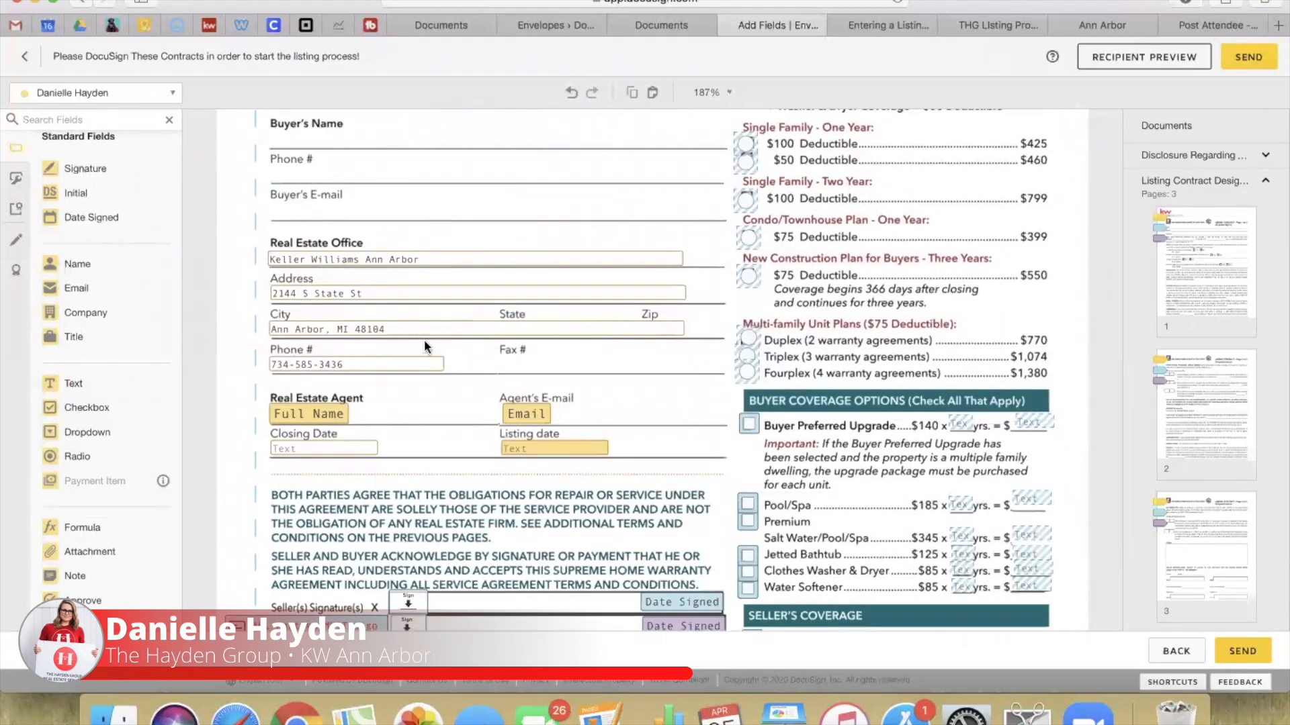
pyautogui.scroll(-1, 427, 281)
pyautogui.scroll(-4, 427, 277)
pyautogui.scroll(3, 428, 276)
# Step: Set the Closing Date field's validation to Date (MM/dd/yyyy)
pyautogui.click(363, 274)
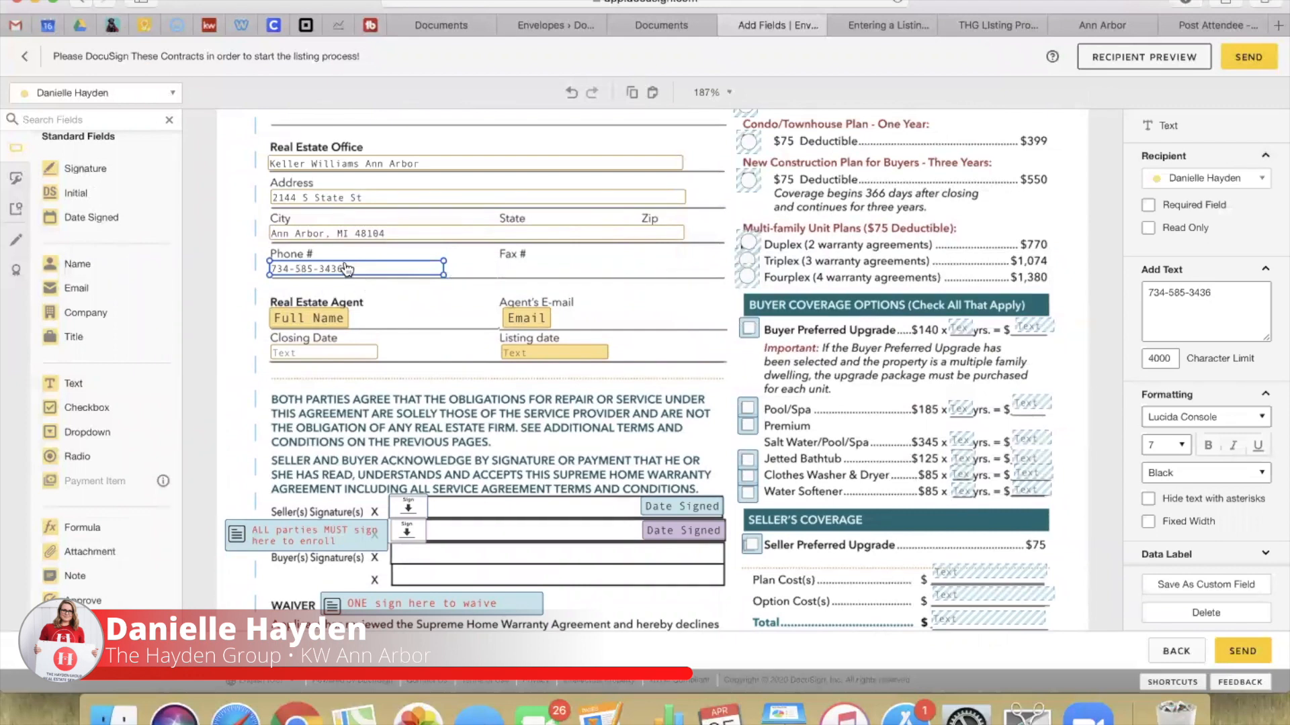
pyautogui.scroll(-1, 413, 289)
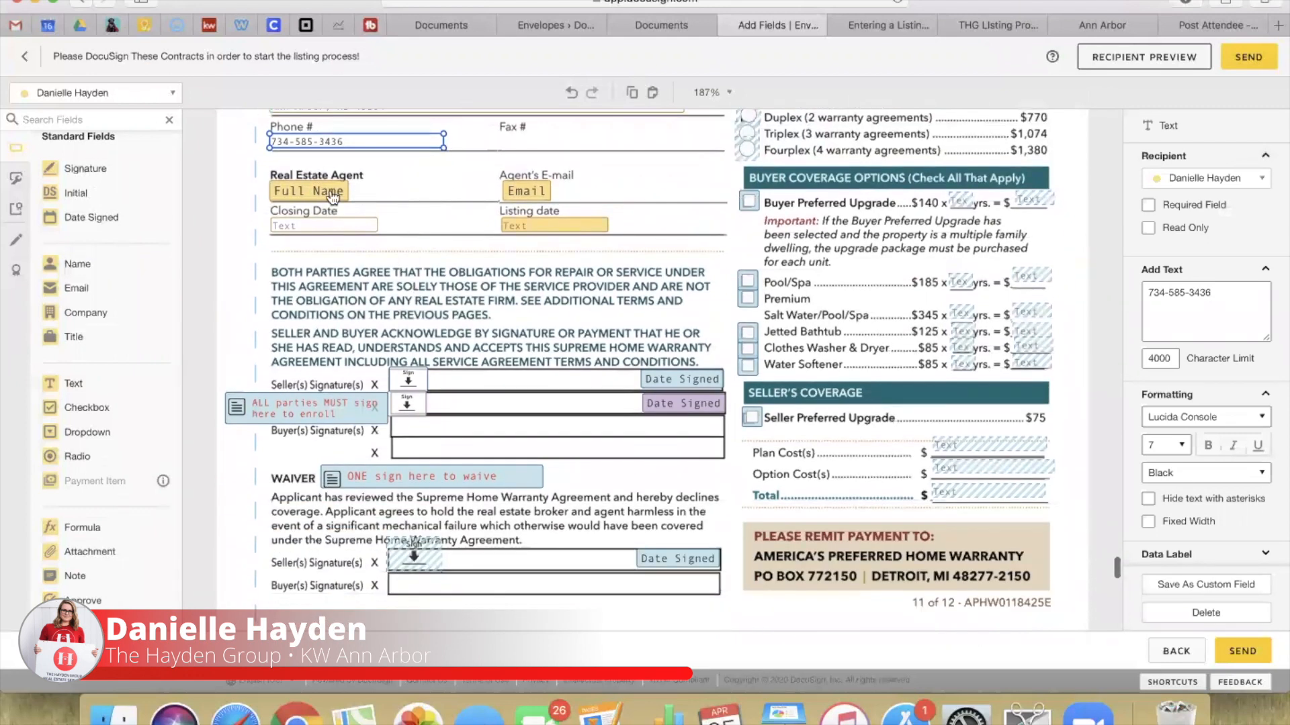
pyautogui.click(300, 228)
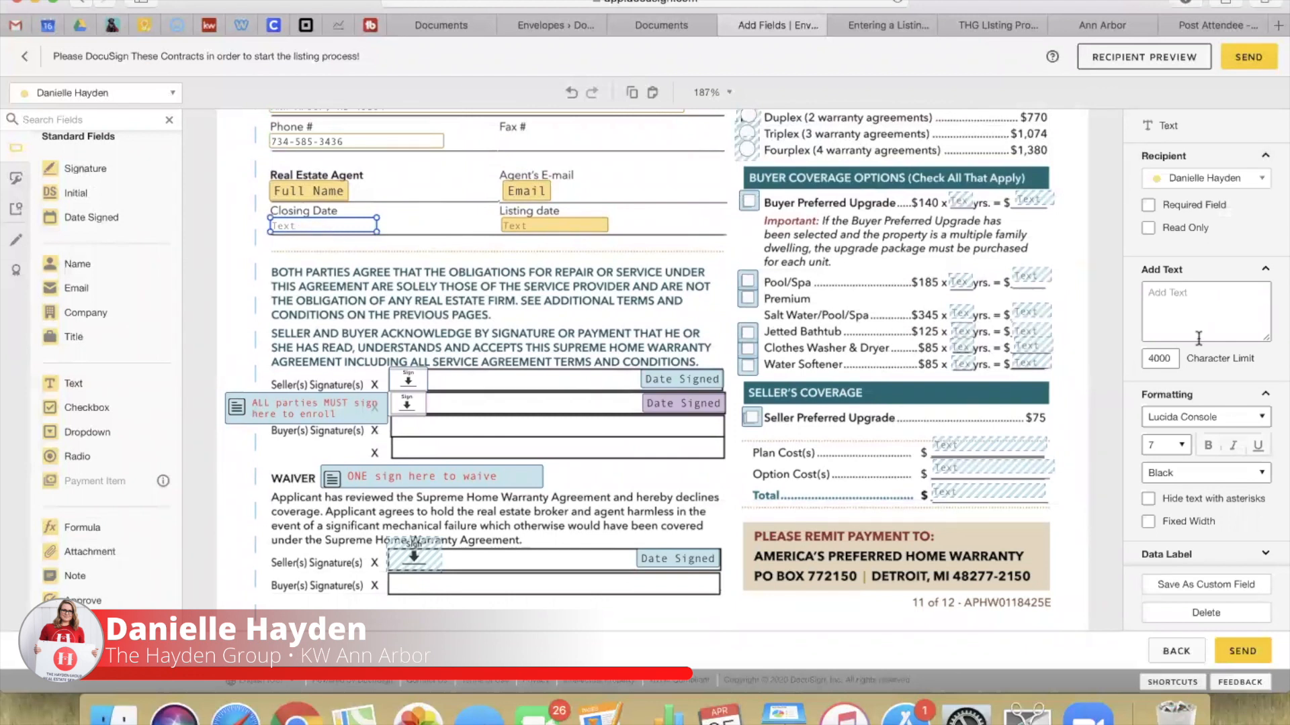
pyautogui.scroll(-3, 1214, 346)
pyautogui.scroll(-1, 1214, 345)
pyautogui.click(1168, 388)
pyautogui.click(1171, 472)
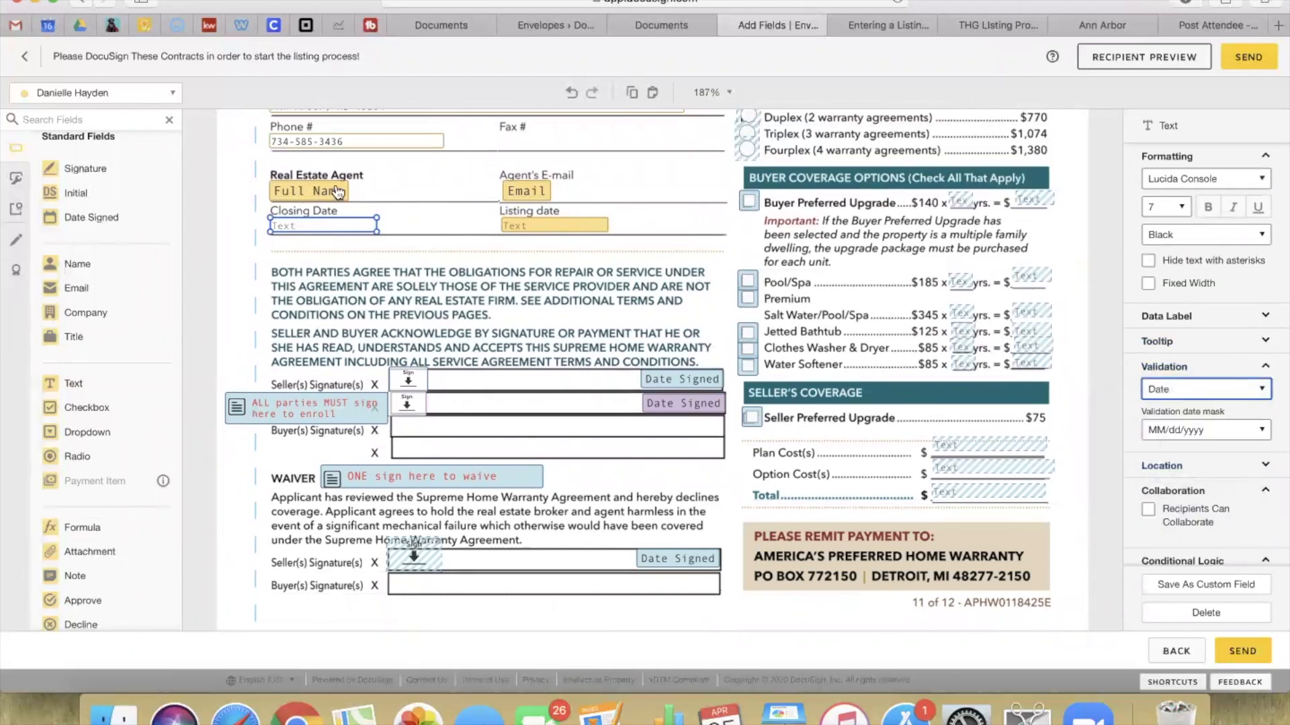
# Step: Set the Listing date field's validation to Date as well
pyautogui.click(544, 229)
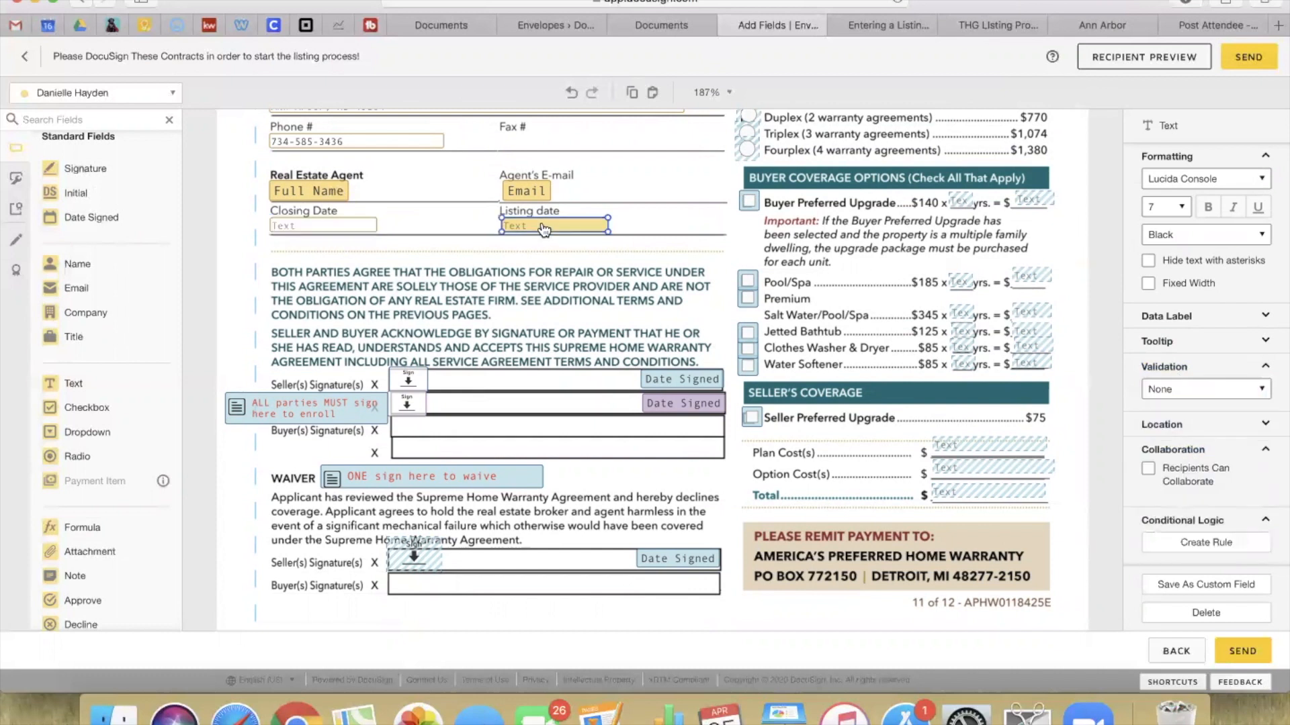
pyautogui.click(1187, 389)
pyautogui.click(1176, 472)
pyautogui.click(604, 296)
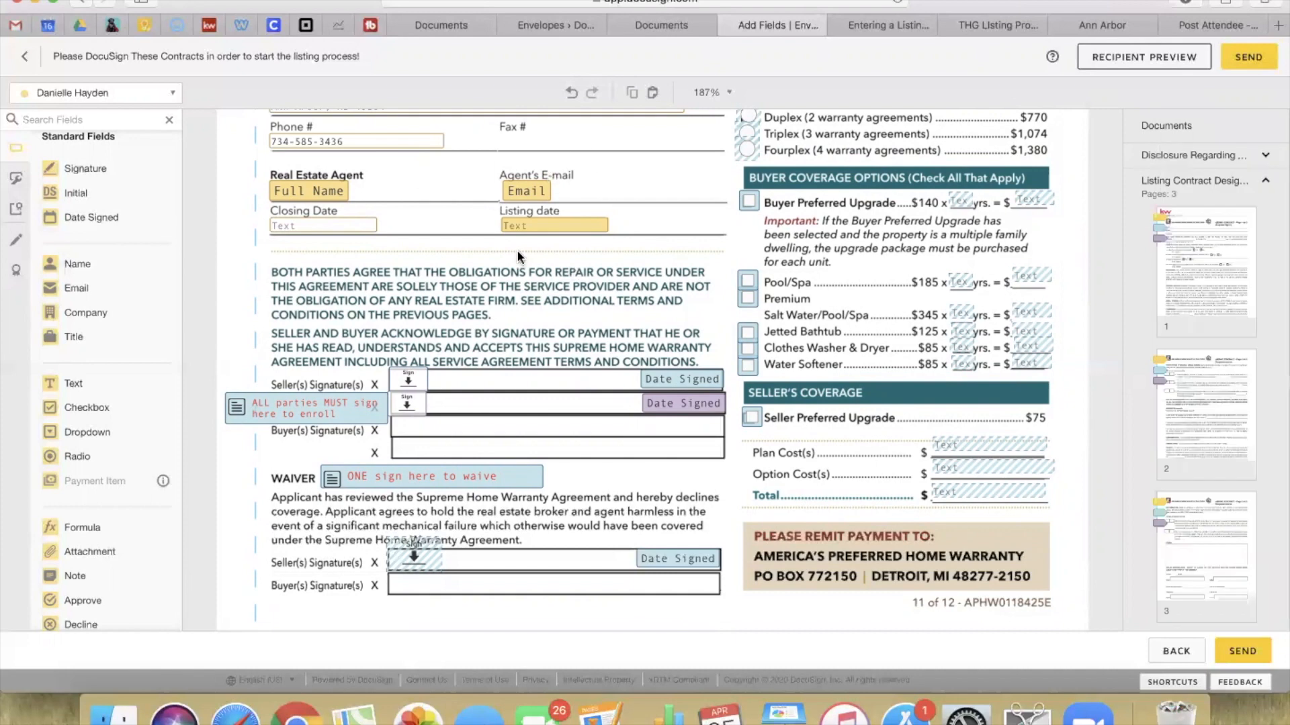
pyautogui.scroll(-3, 517, 250)
pyautogui.scroll(-1, 517, 256)
# Step: Set both red signing notes, 'enroll' and 'waive', to the second seller as recipient
pyautogui.moveTo(319, 216); pyautogui.dragTo(307, 218)
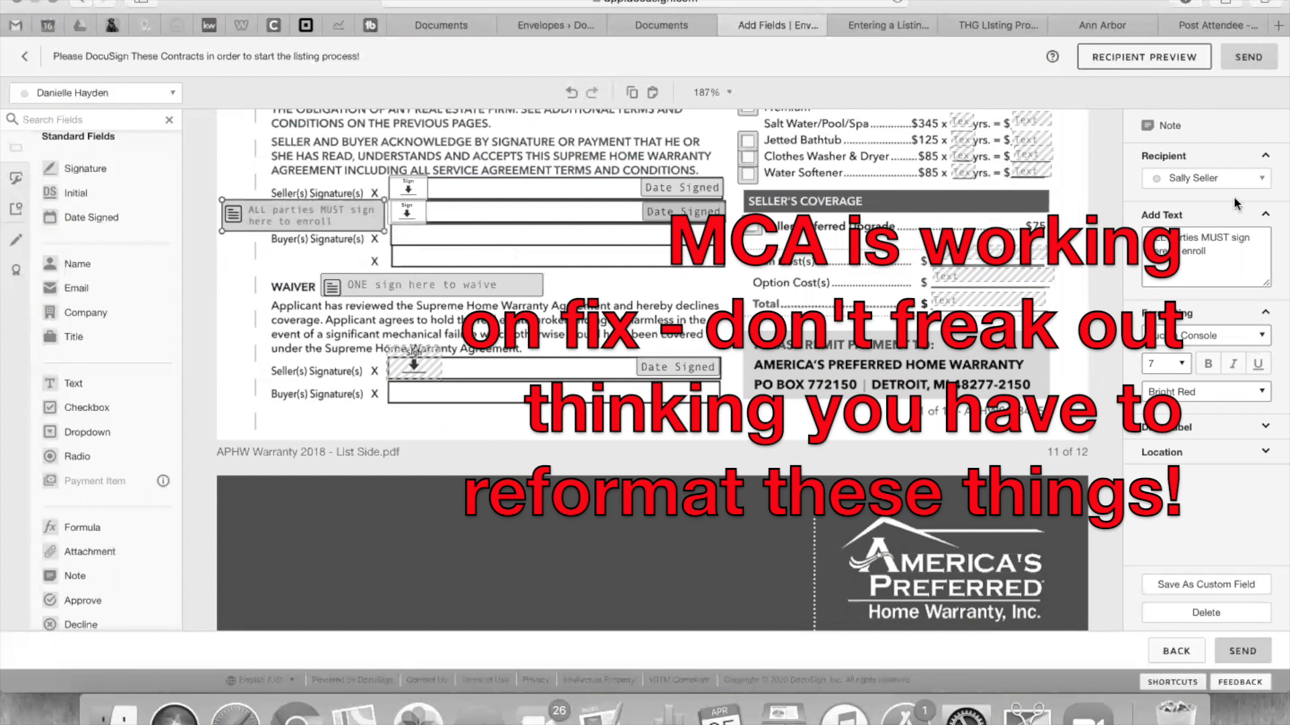
pyautogui.click(1192, 180)
pyautogui.click(1213, 250)
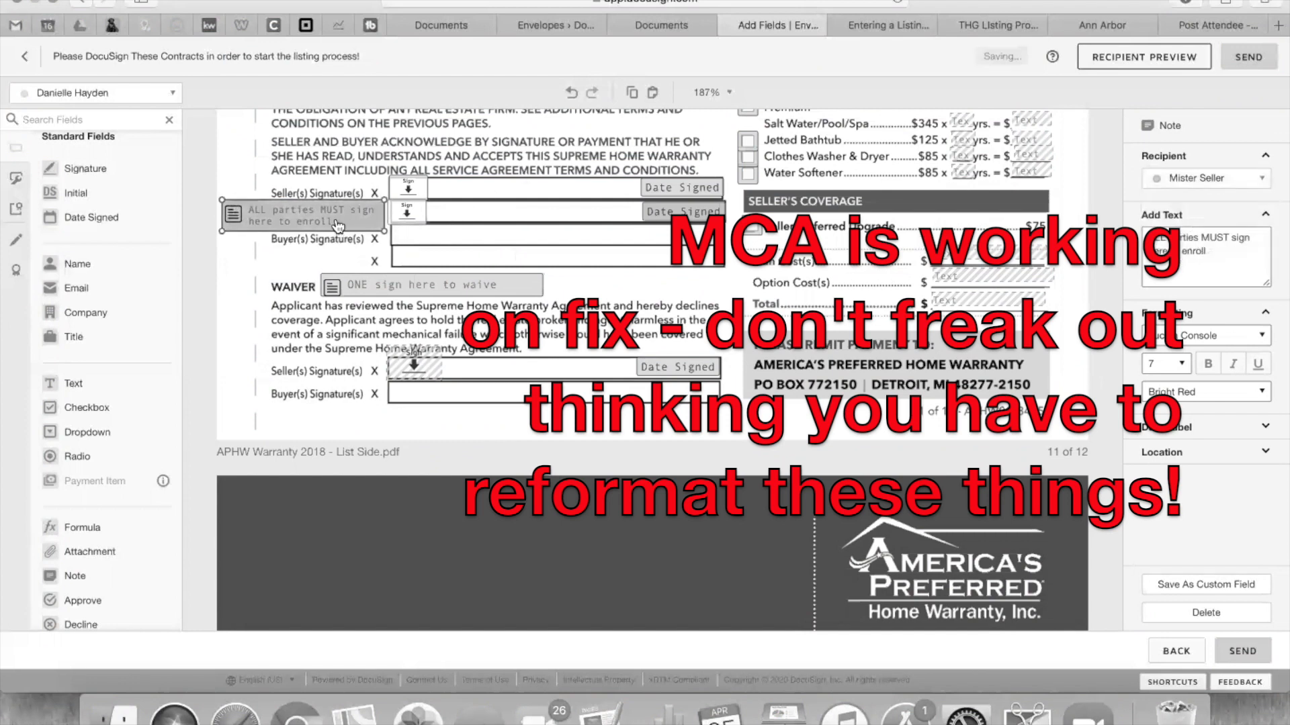
pyautogui.click(356, 292)
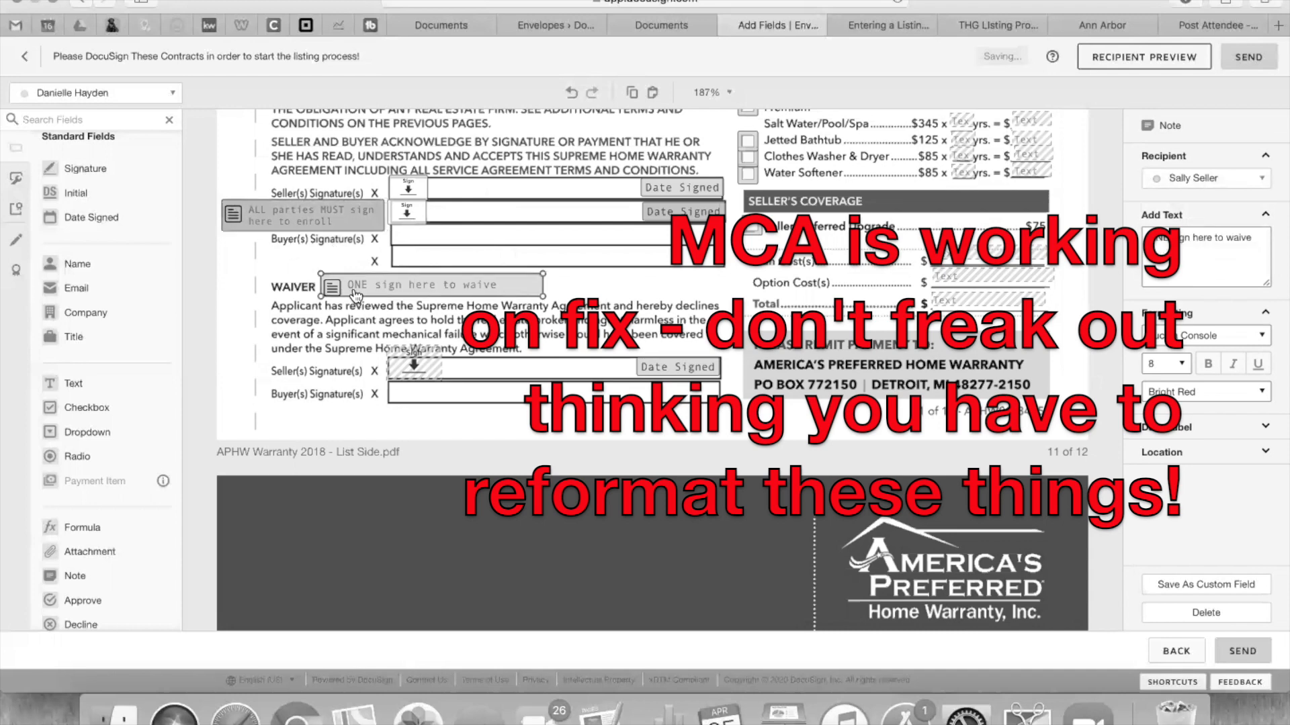
pyautogui.moveTo(382, 281)
pyautogui.mouseDown()
pyautogui.moveTo(401, 303)
pyautogui.moveTo(381, 281)
pyautogui.mouseUp()
pyautogui.click(1203, 178)
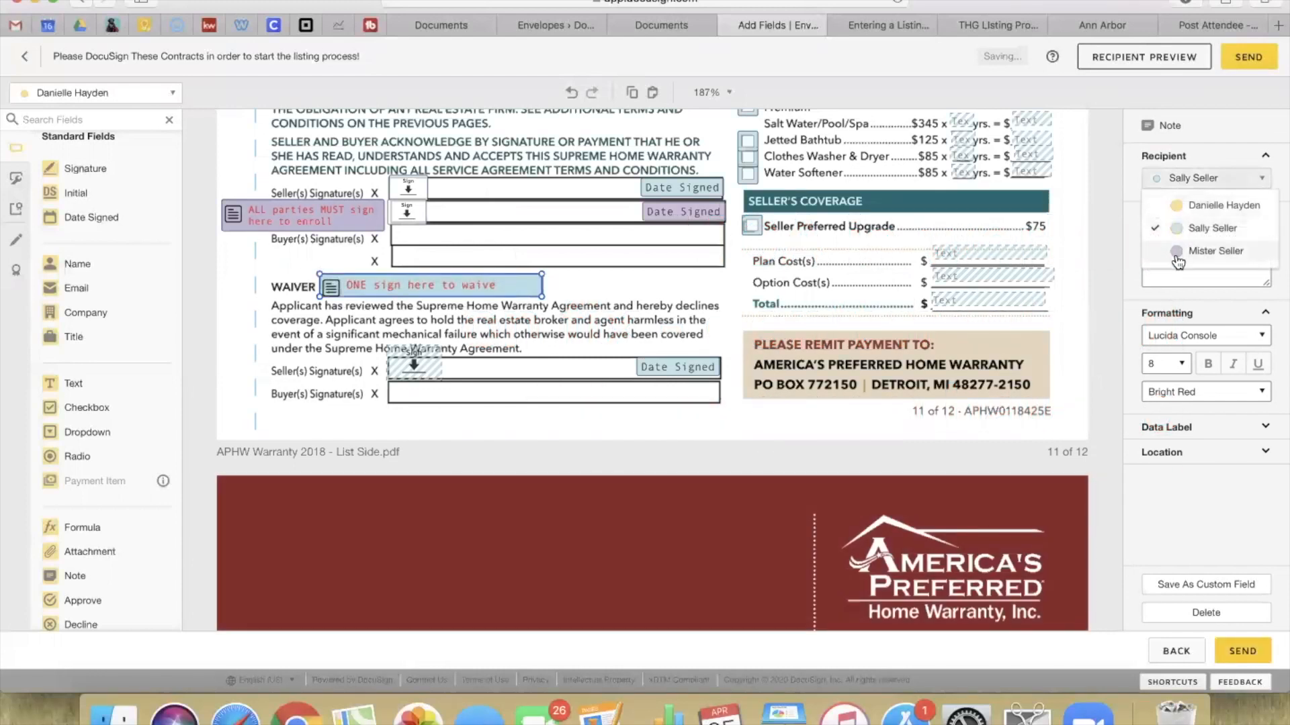
pyautogui.click(1213, 250)
pyautogui.click(546, 227)
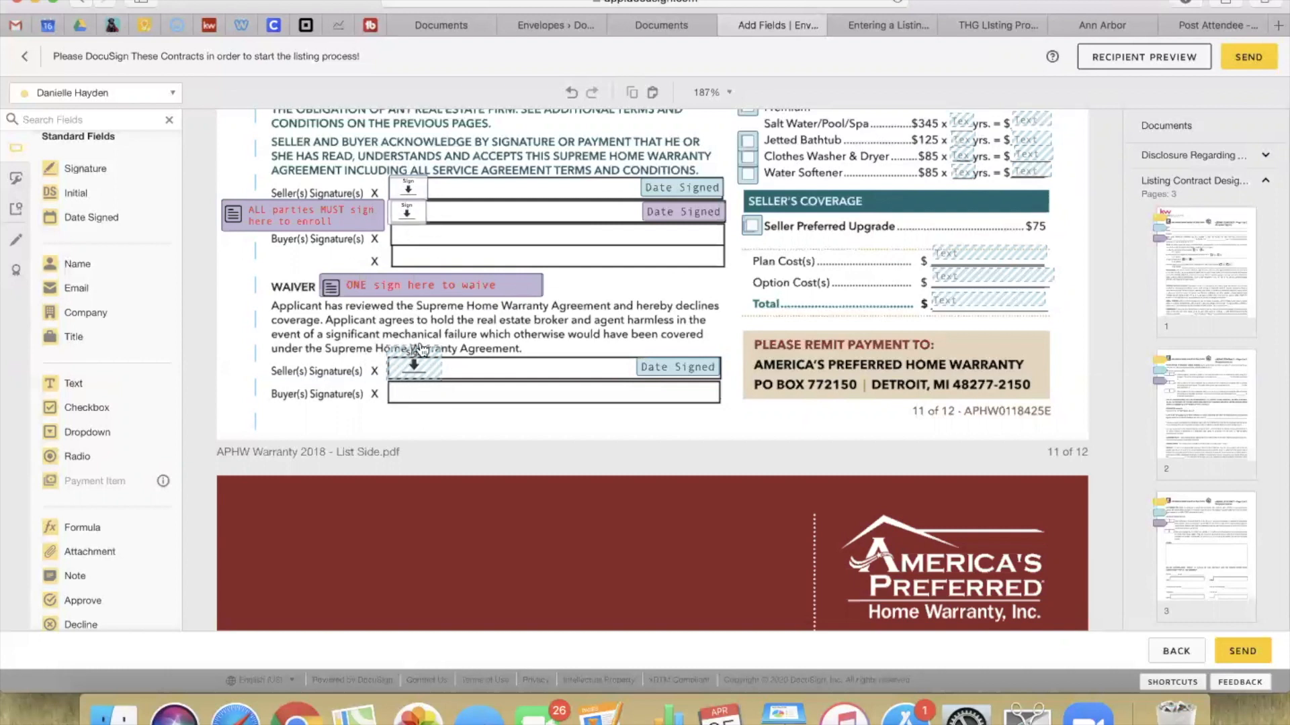
# Step: Copy the Sign and Date Signed fields onto the waiver buyer line, assigned to the second seller
pyautogui.moveTo(368, 352); pyautogui.dragTo(732, 388)
pyautogui.press('super+v')
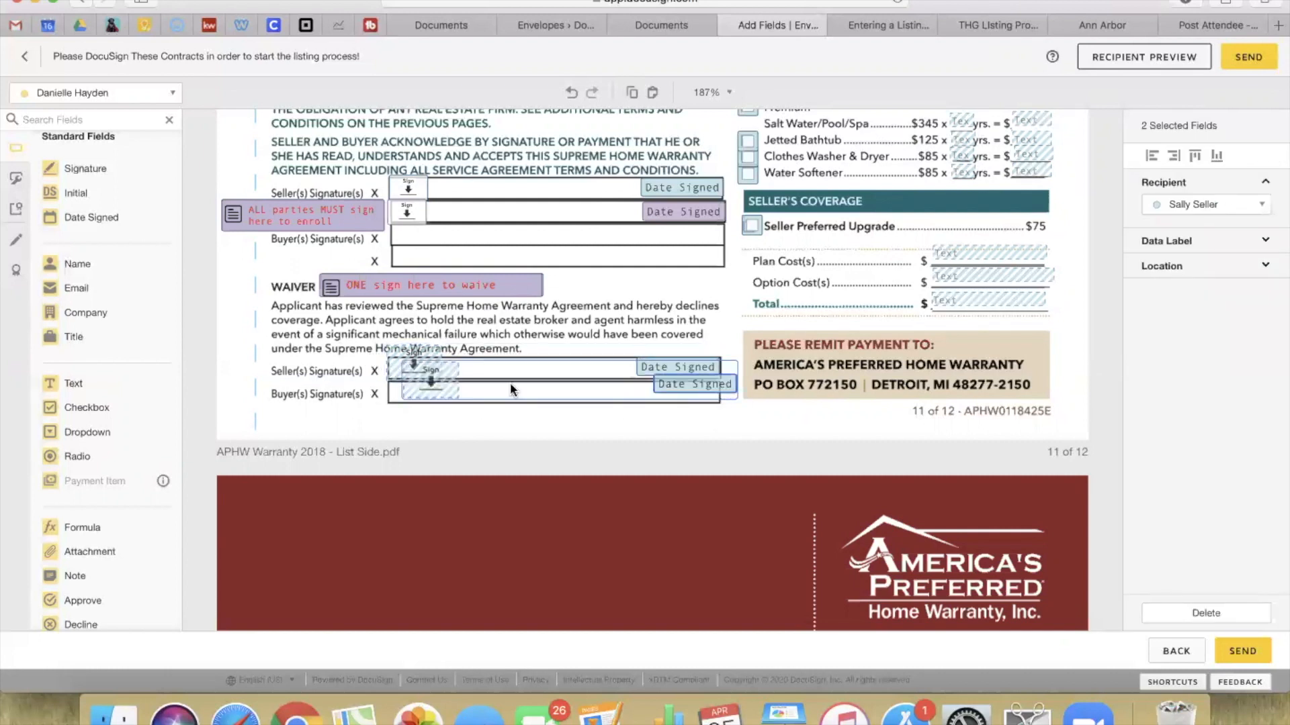
pyautogui.moveTo(430, 393); pyautogui.dragTo(414, 409)
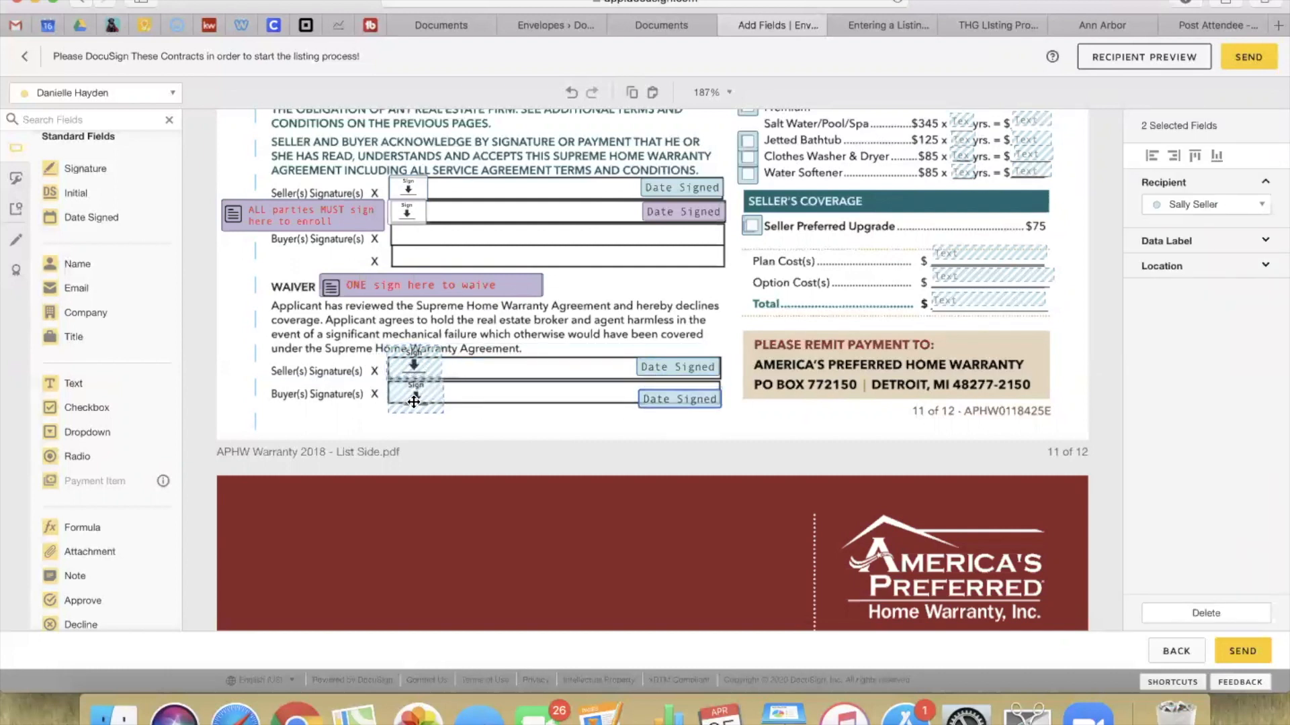
pyautogui.click(1215, 204)
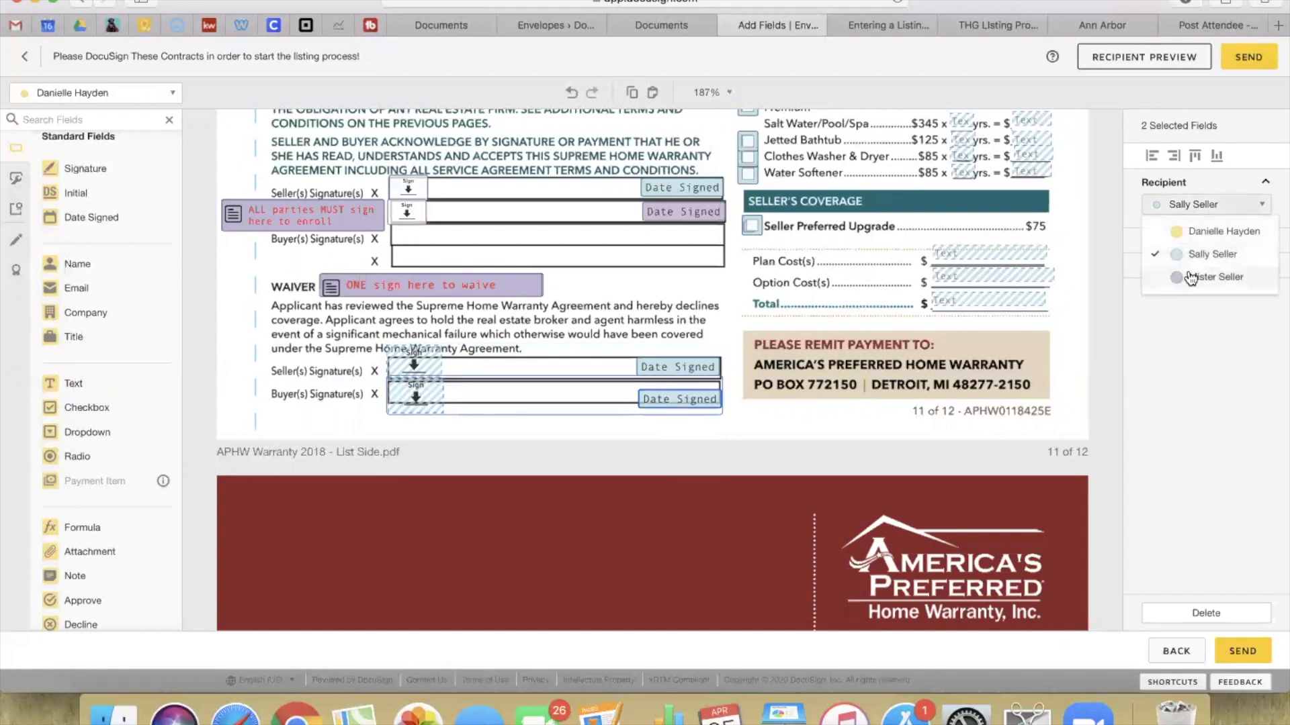
pyautogui.click(1194, 275)
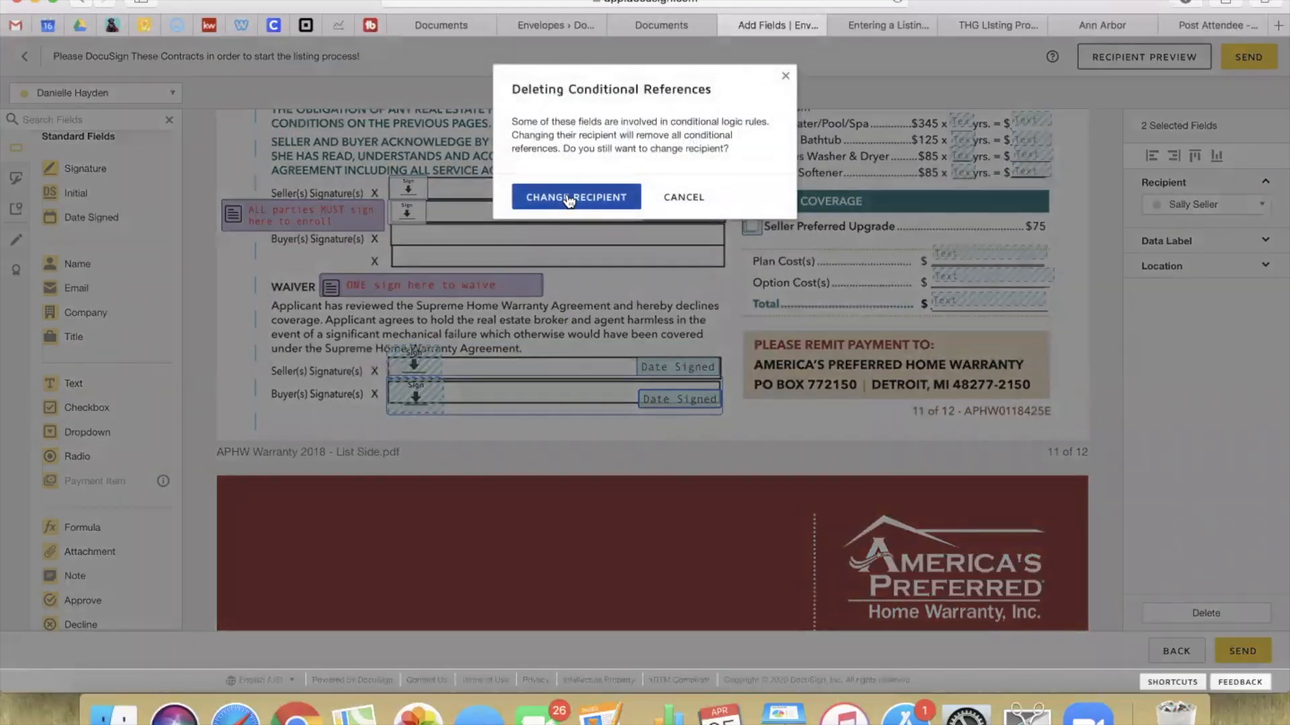
pyautogui.click(568, 198)
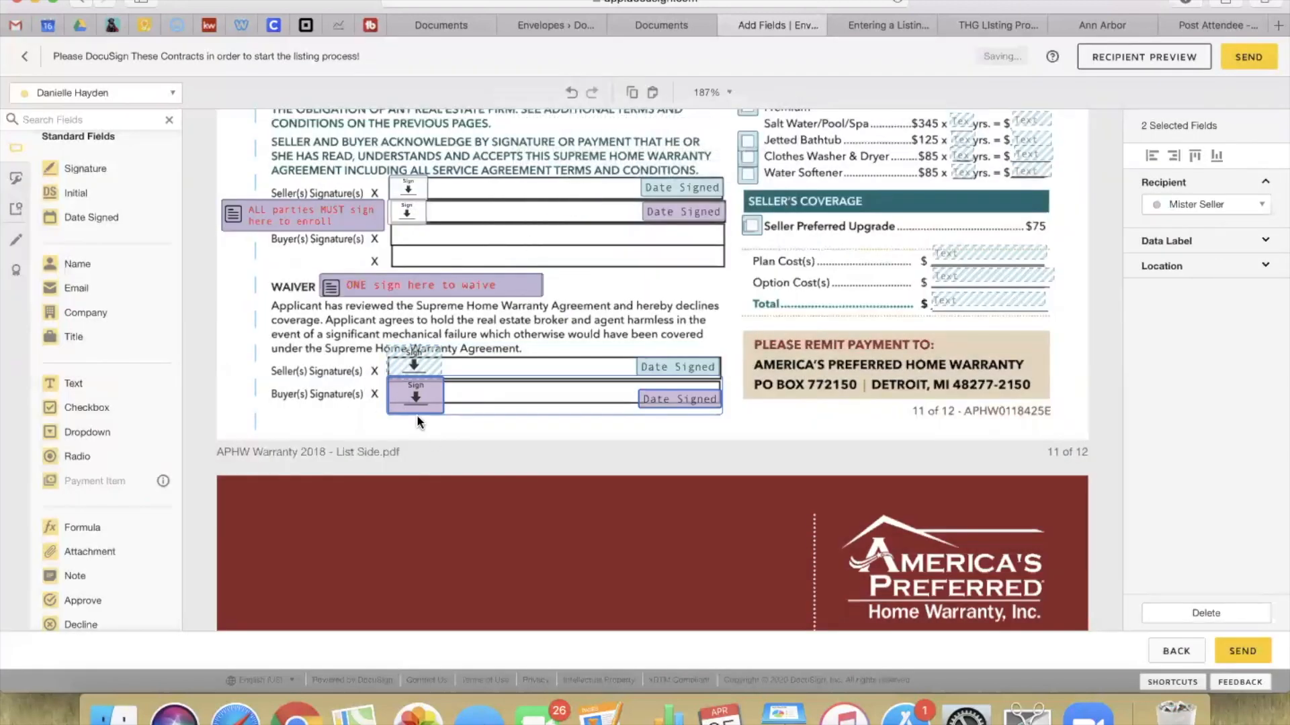
pyautogui.click(562, 332)
# Step: Add a rule: if the enrollment signature is Unsigned, show the waiver signature
pyautogui.click(410, 212)
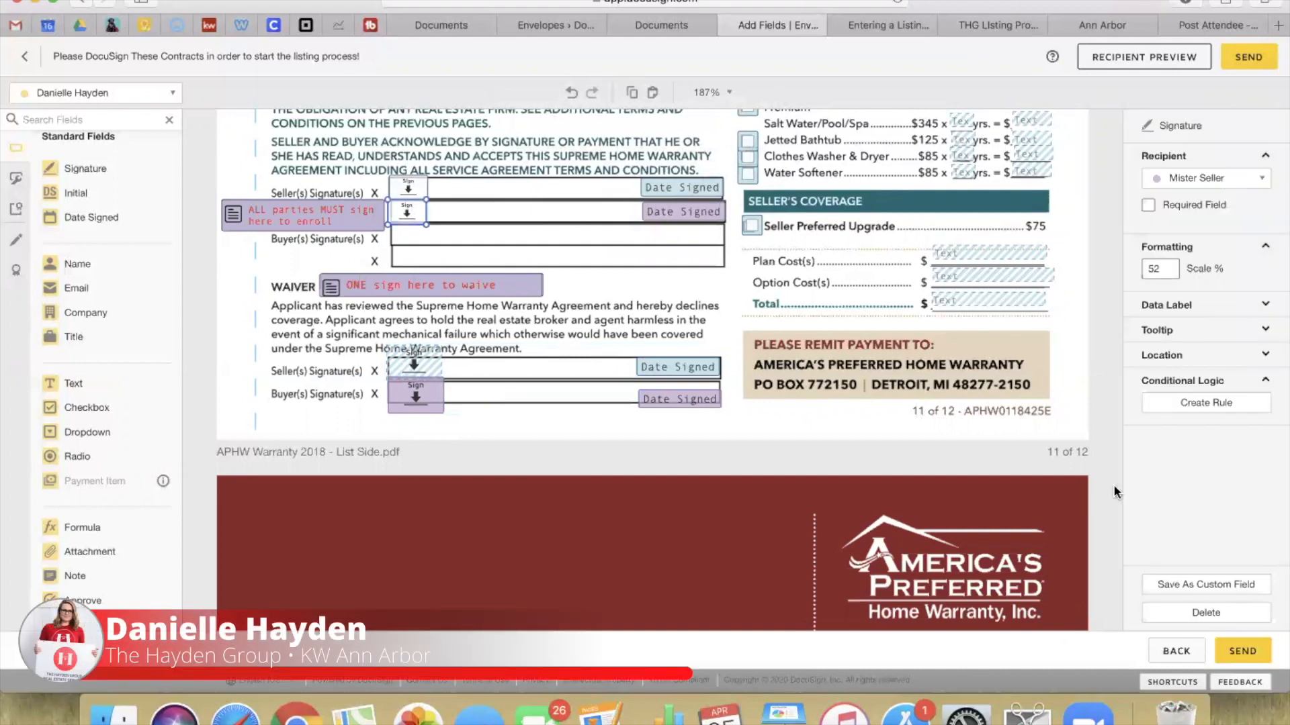
pyautogui.click(1185, 405)
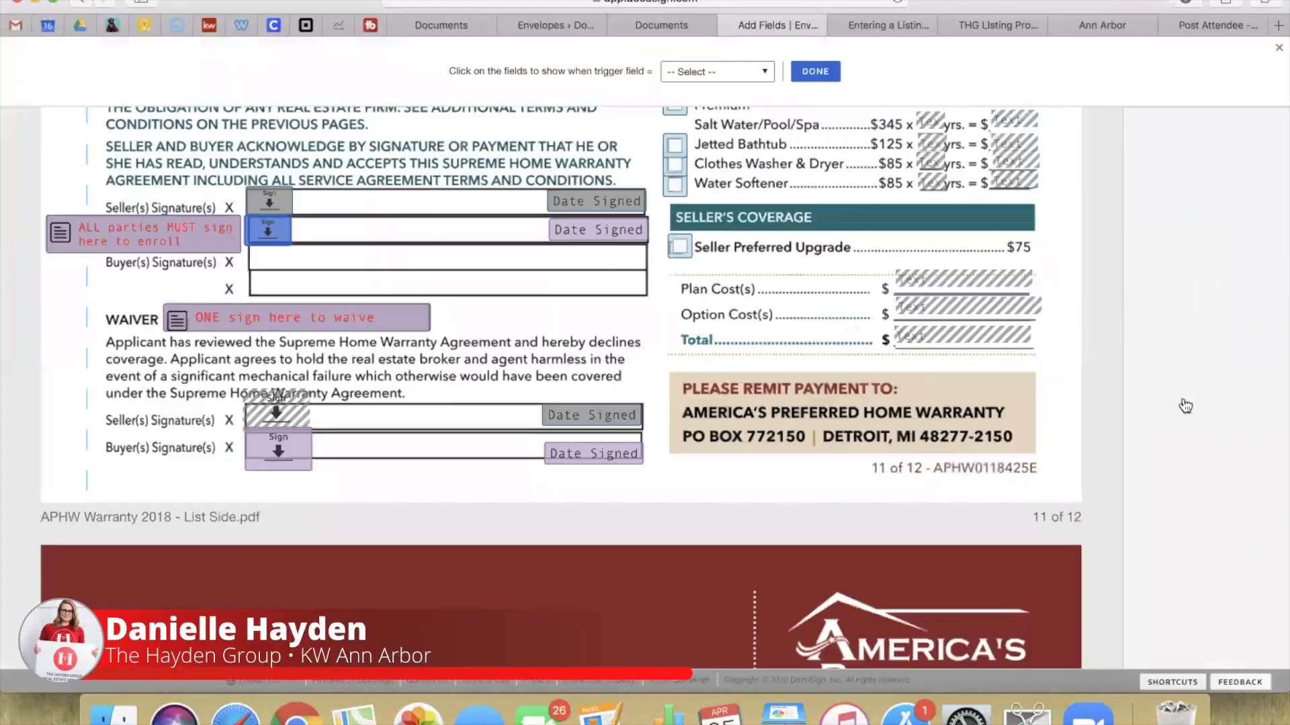
pyautogui.click(714, 72)
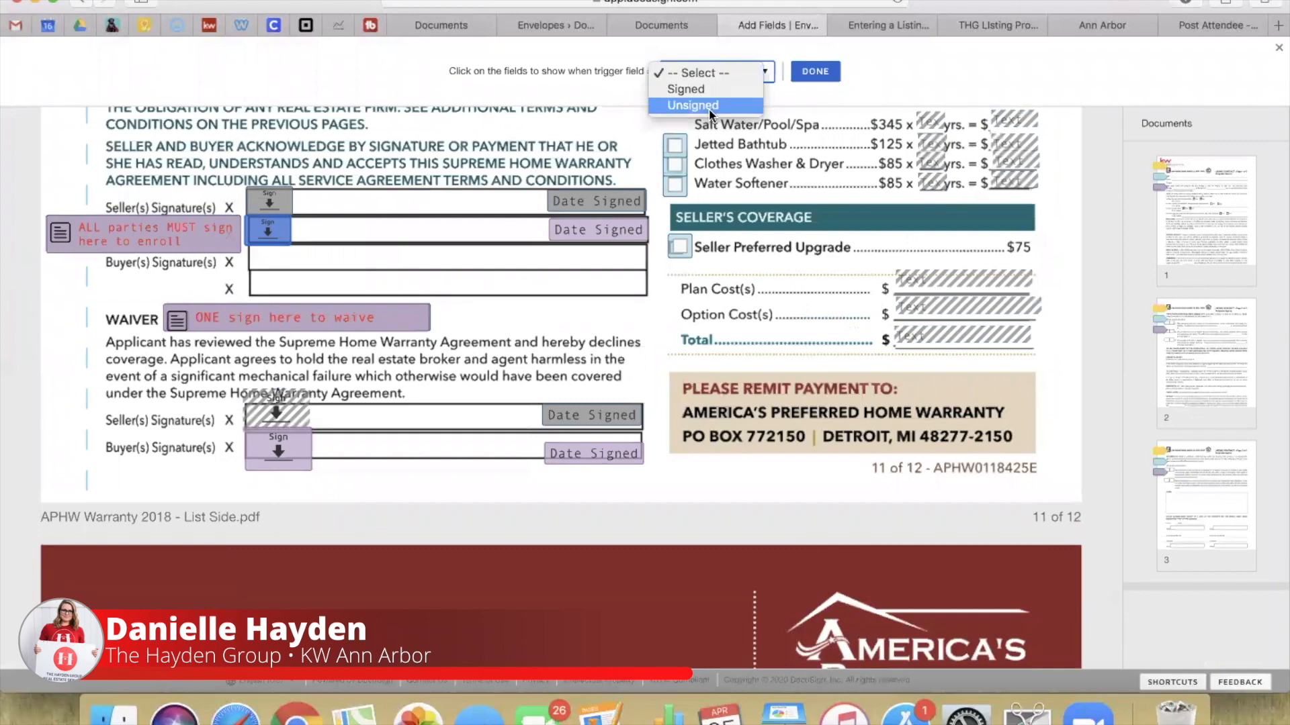
pyautogui.click(693, 105)
pyautogui.click(277, 456)
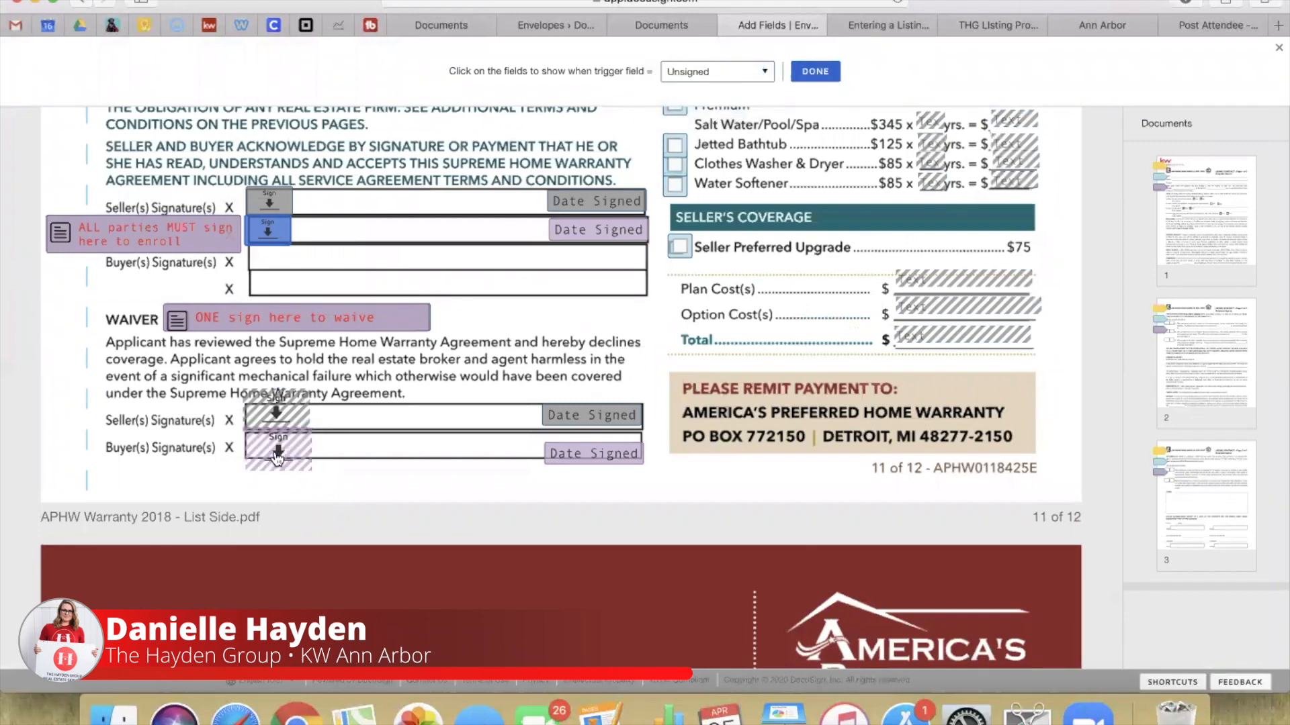
pyautogui.click(799, 74)
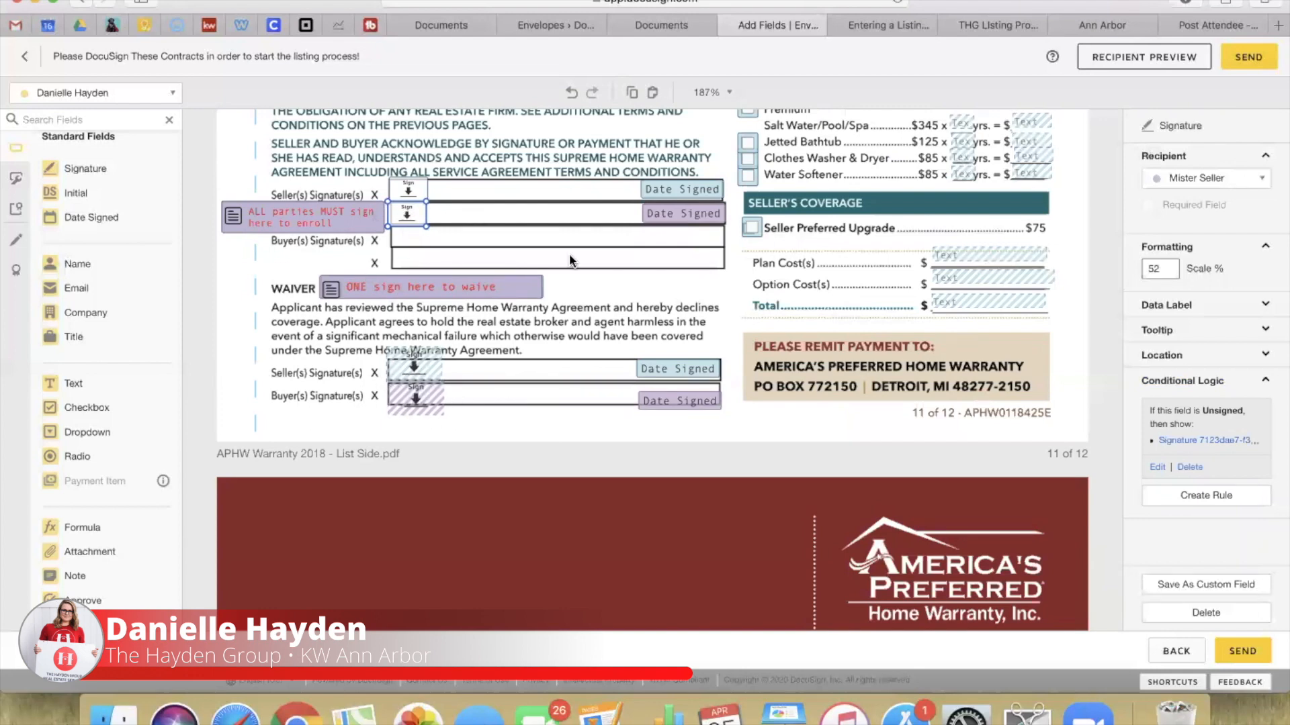
pyautogui.scroll(5, 742, 344)
pyautogui.scroll(10, 892, 190)
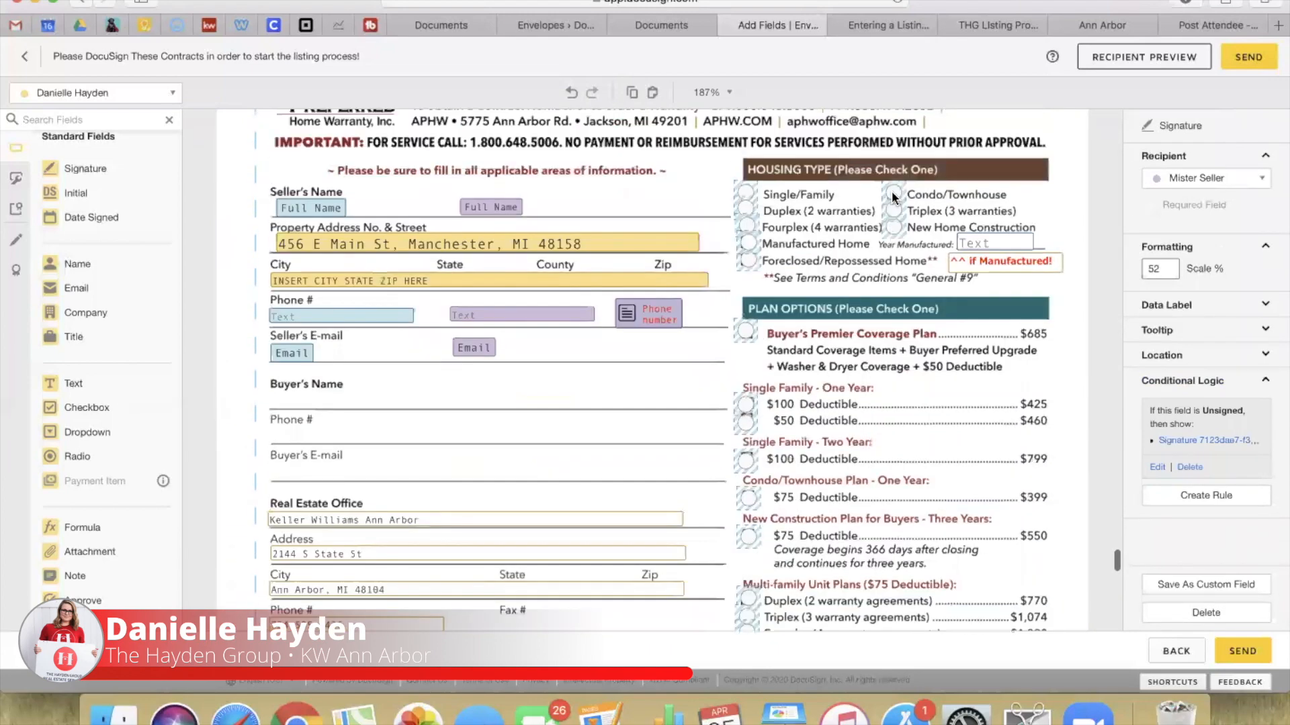
pyautogui.scroll(-5, 851, 465)
pyautogui.scroll(-5, 851, 465)
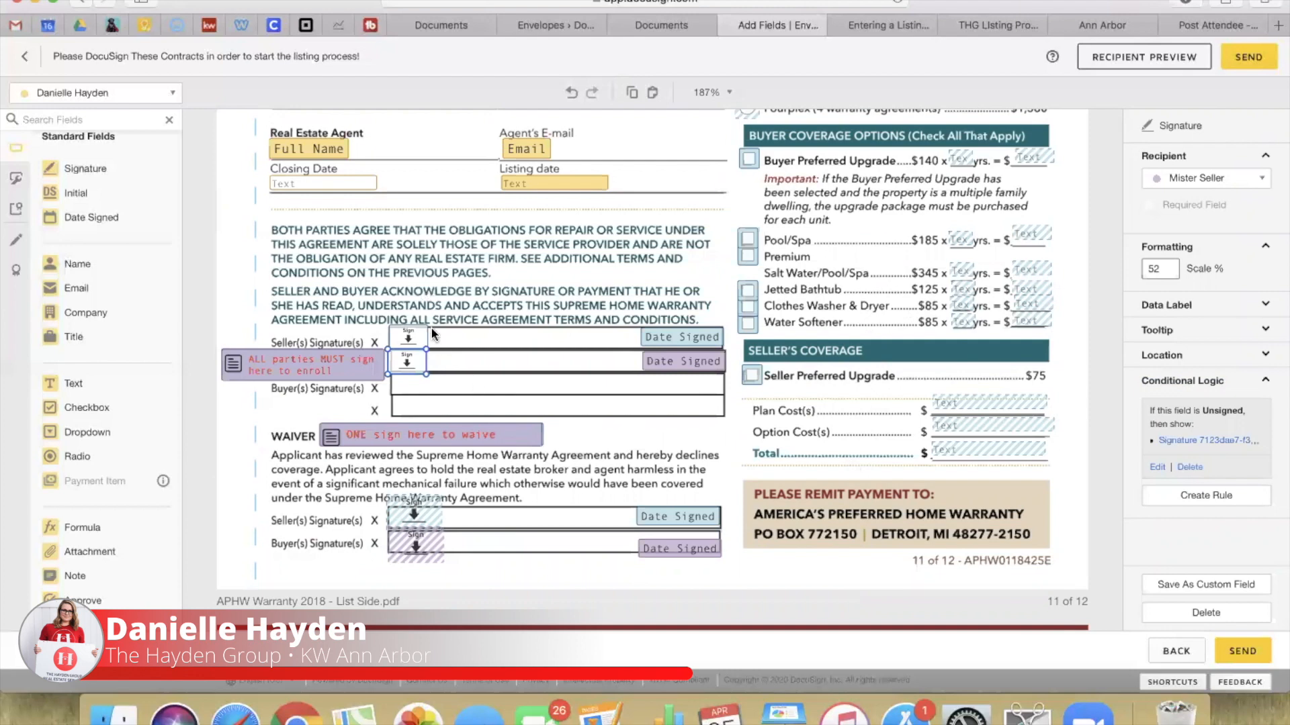
pyautogui.scroll(10, 976, 287)
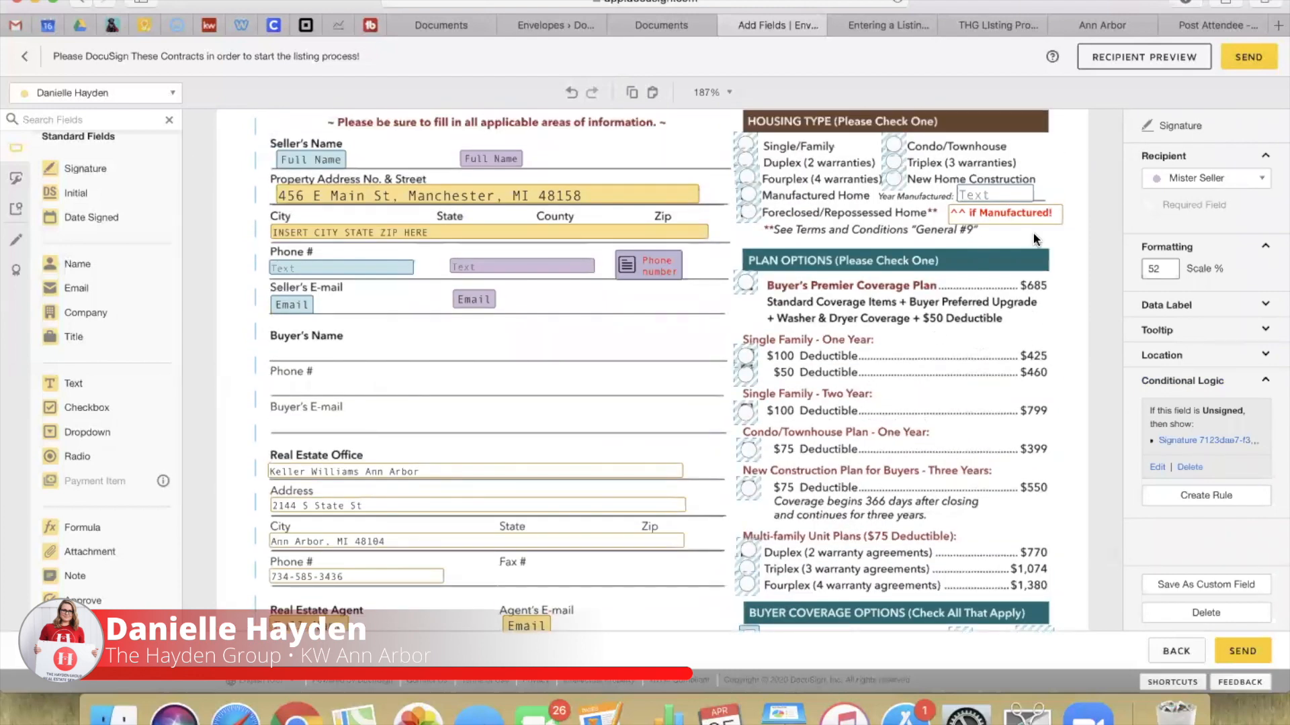
pyautogui.scroll(-5, 1033, 239)
pyautogui.click(760, 246)
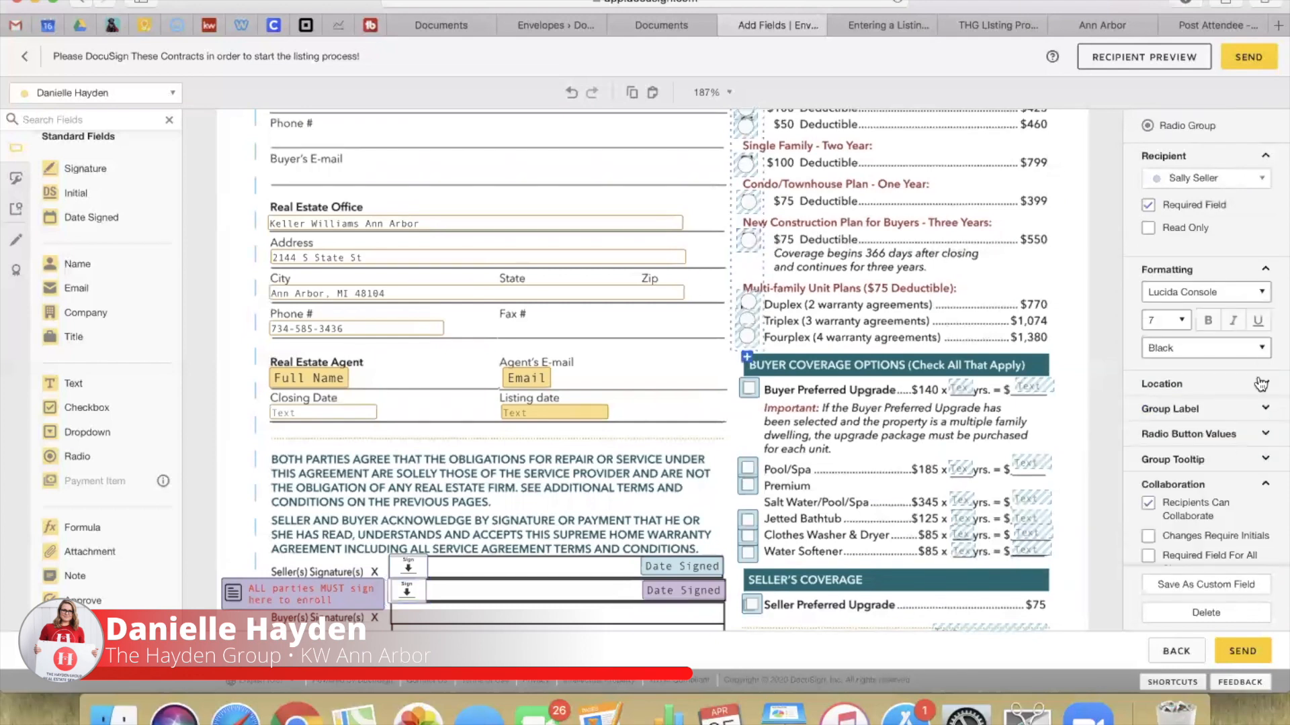
pyautogui.scroll(-4, 908, 476)
pyautogui.scroll(-20, 908, 478)
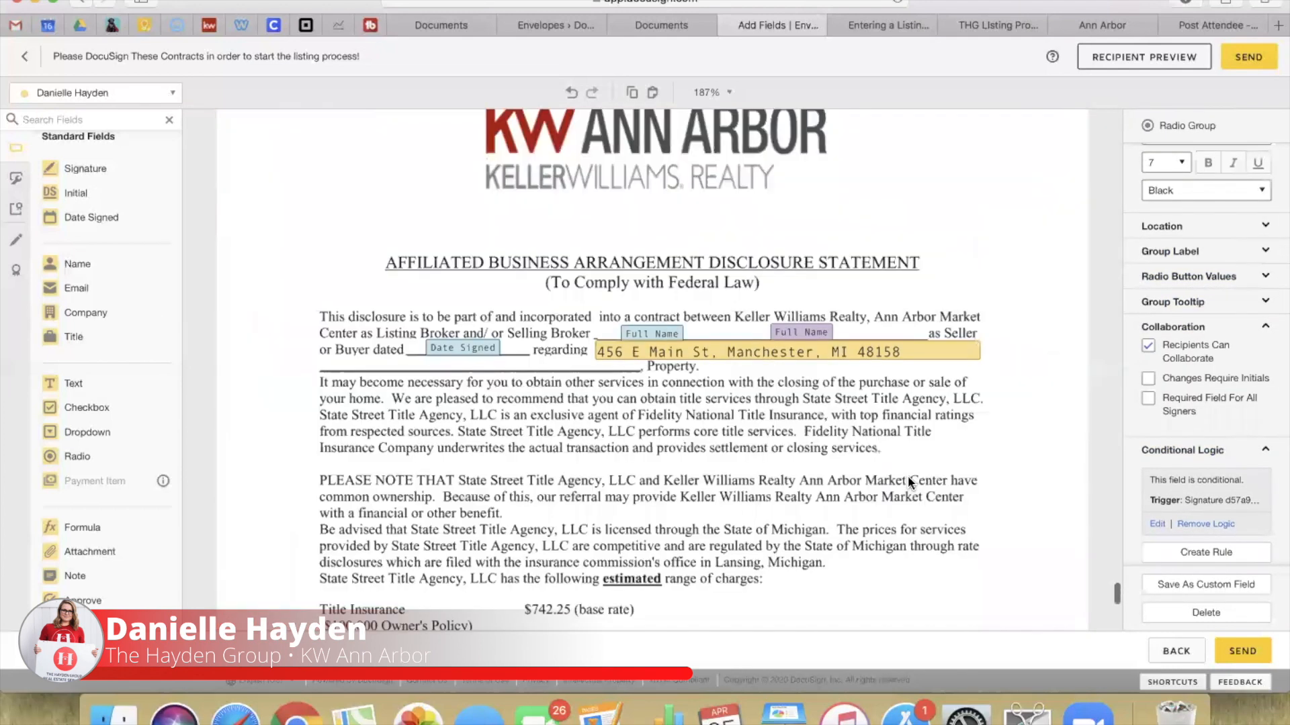
pyautogui.click(717, 349)
pyautogui.click(1155, 340)
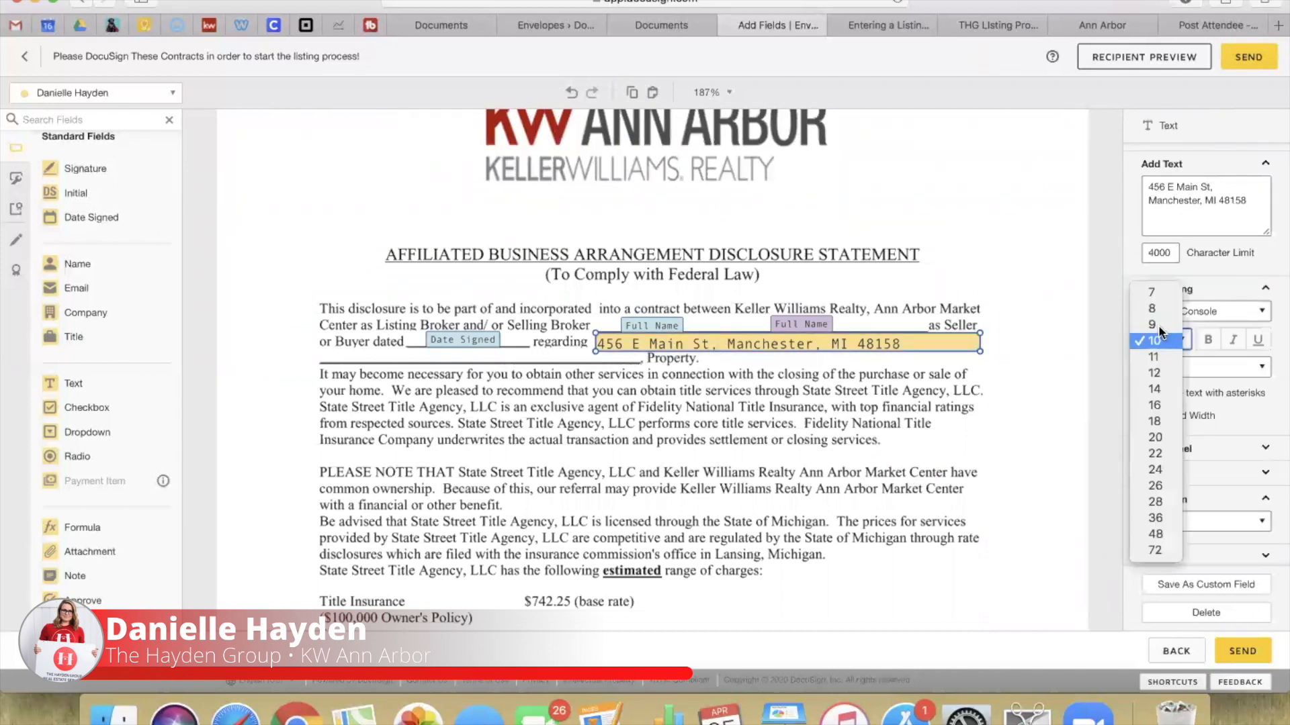
pyautogui.click(1156, 295)
pyautogui.click(1016, 288)
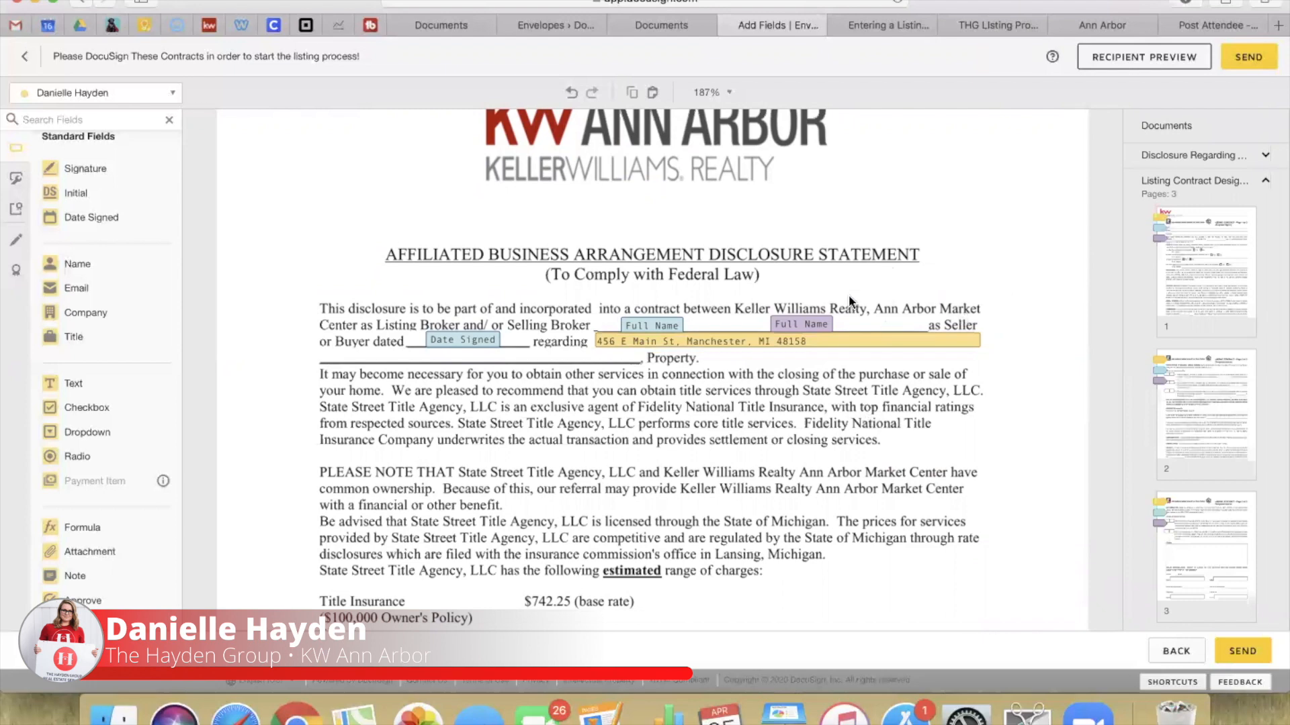
pyautogui.scroll(-15, 590, 498)
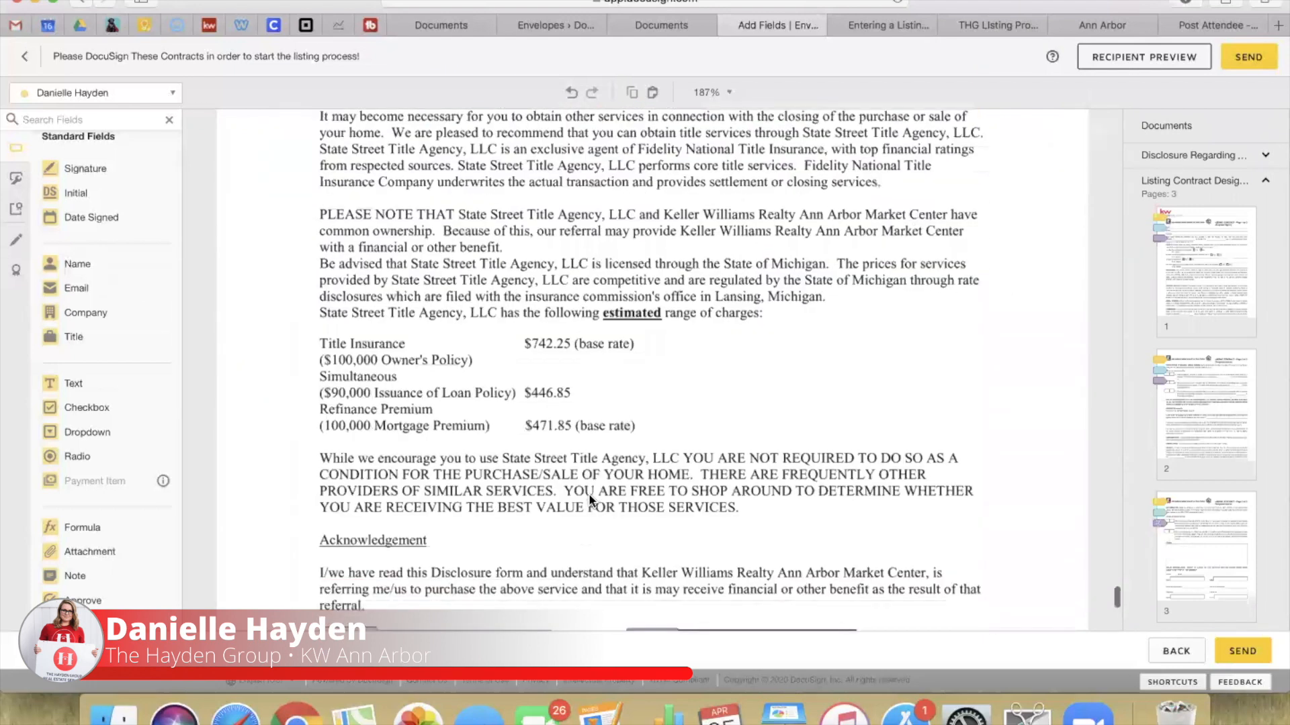
pyautogui.scroll(-2, 589, 500)
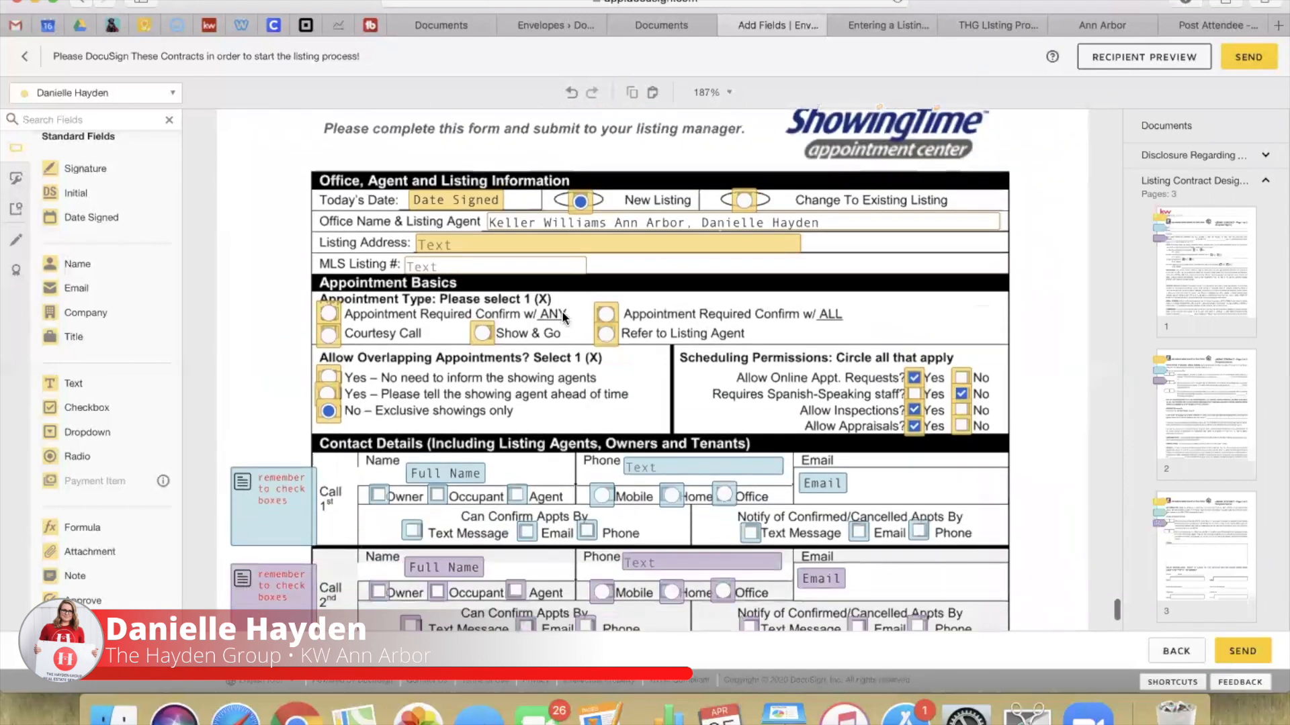
pyautogui.click(462, 247)
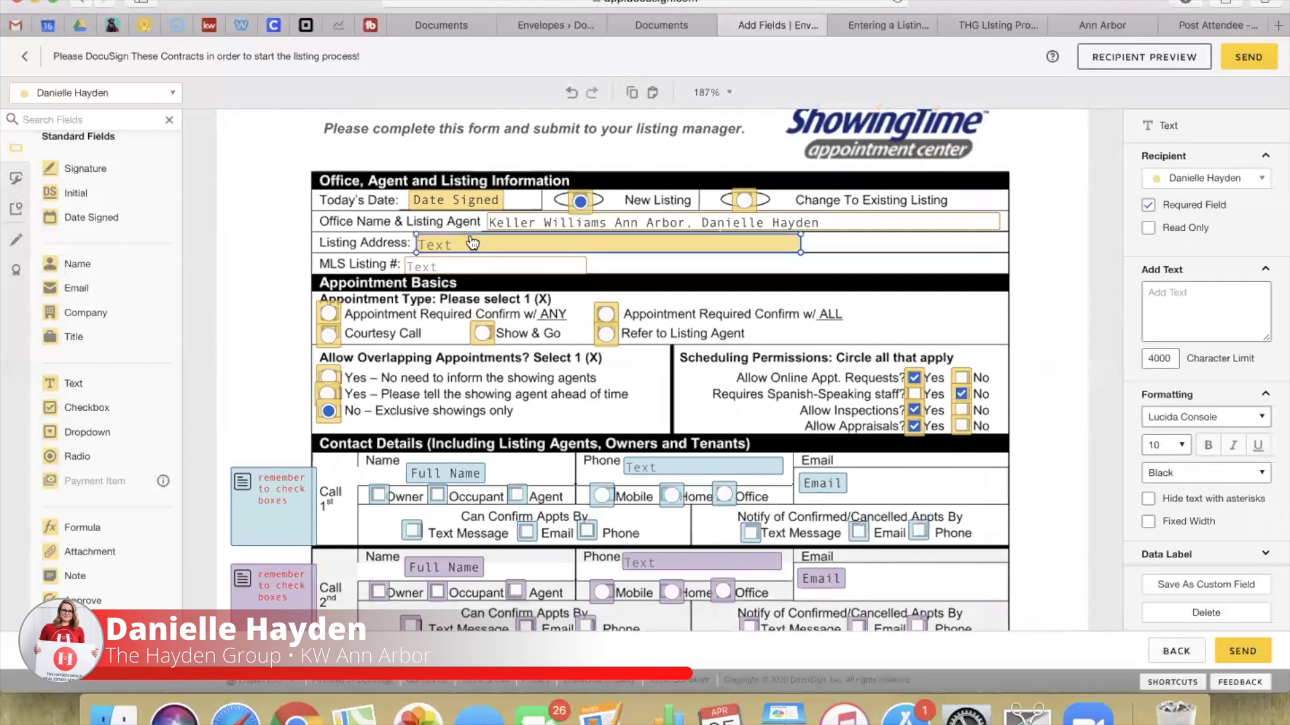
pyautogui.click(484, 241)
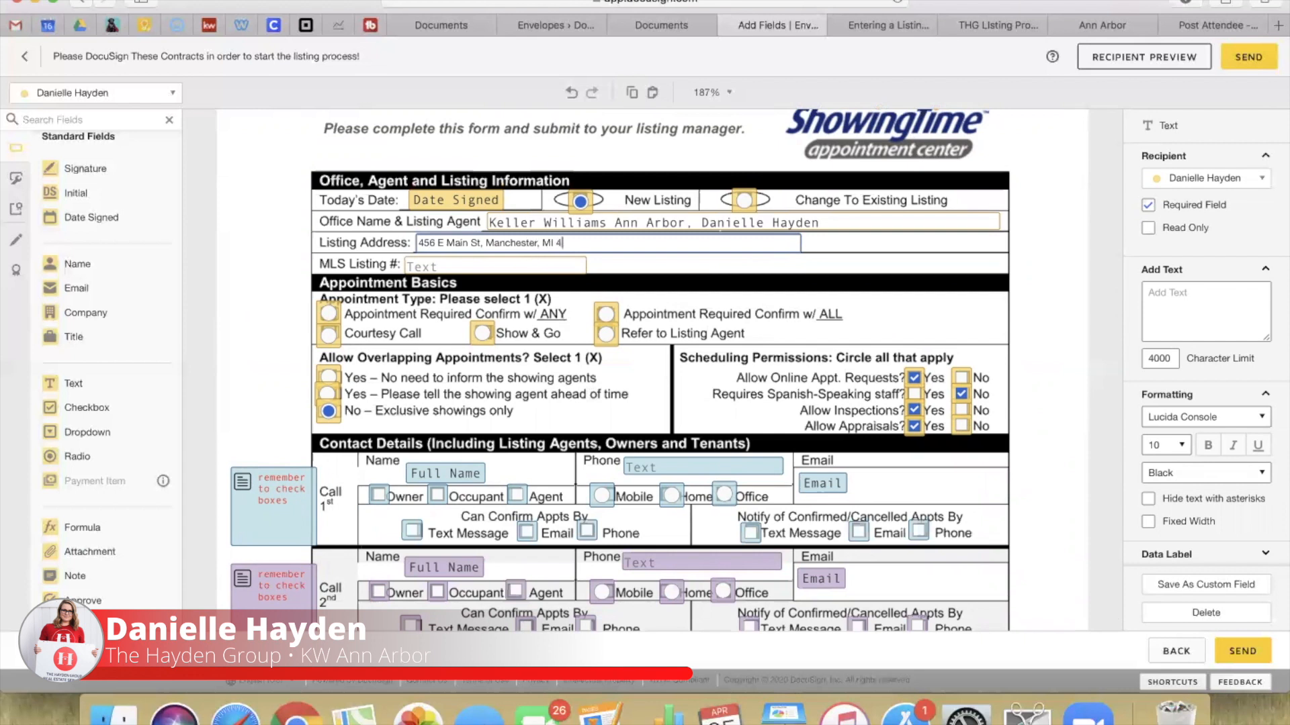
pyautogui.click(672, 262)
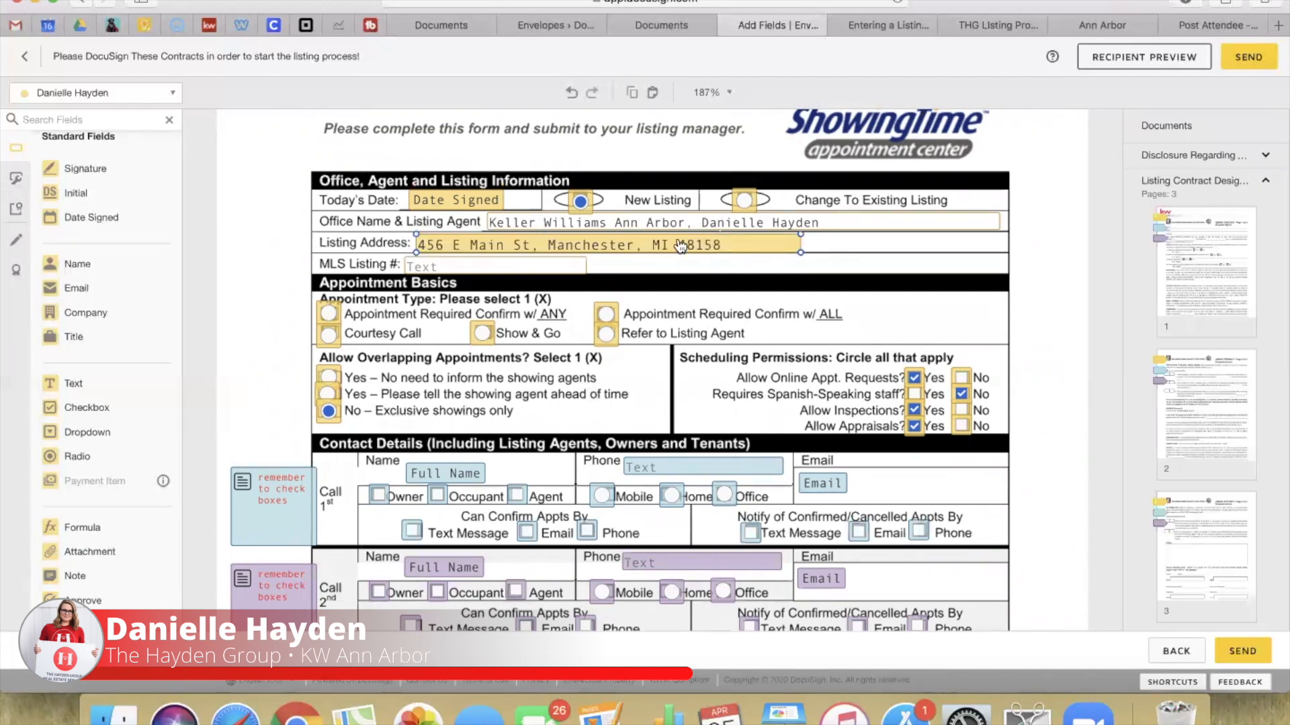
pyautogui.click(487, 202)
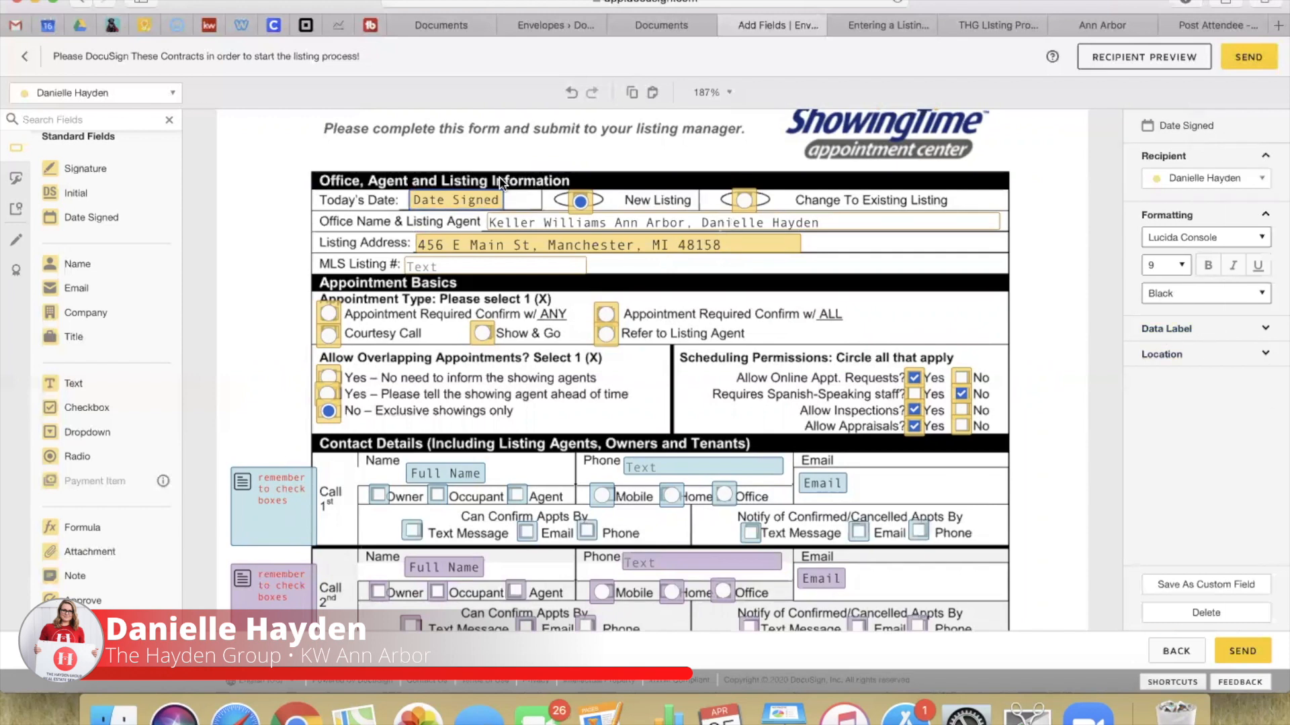
# Step: Make Show & Go the default value of the Appointment Type radio group
pyautogui.scroll(-3, 322, 205)
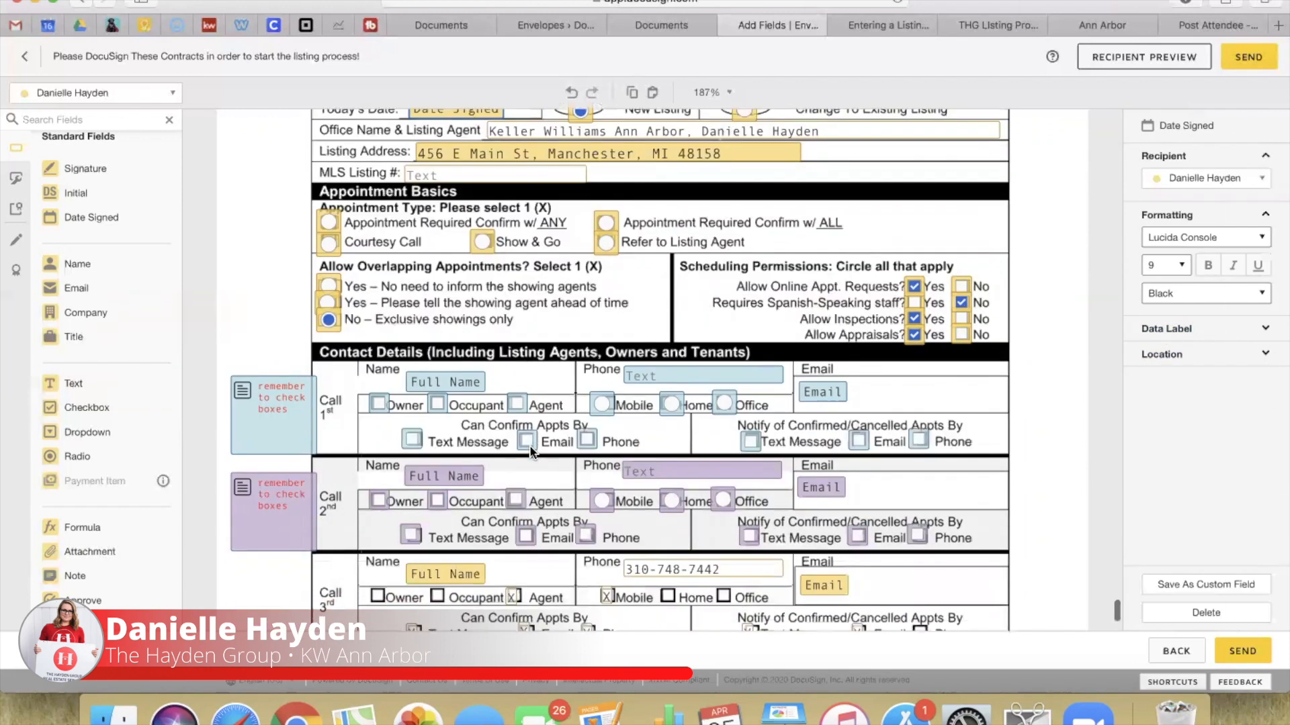
pyautogui.click(327, 217)
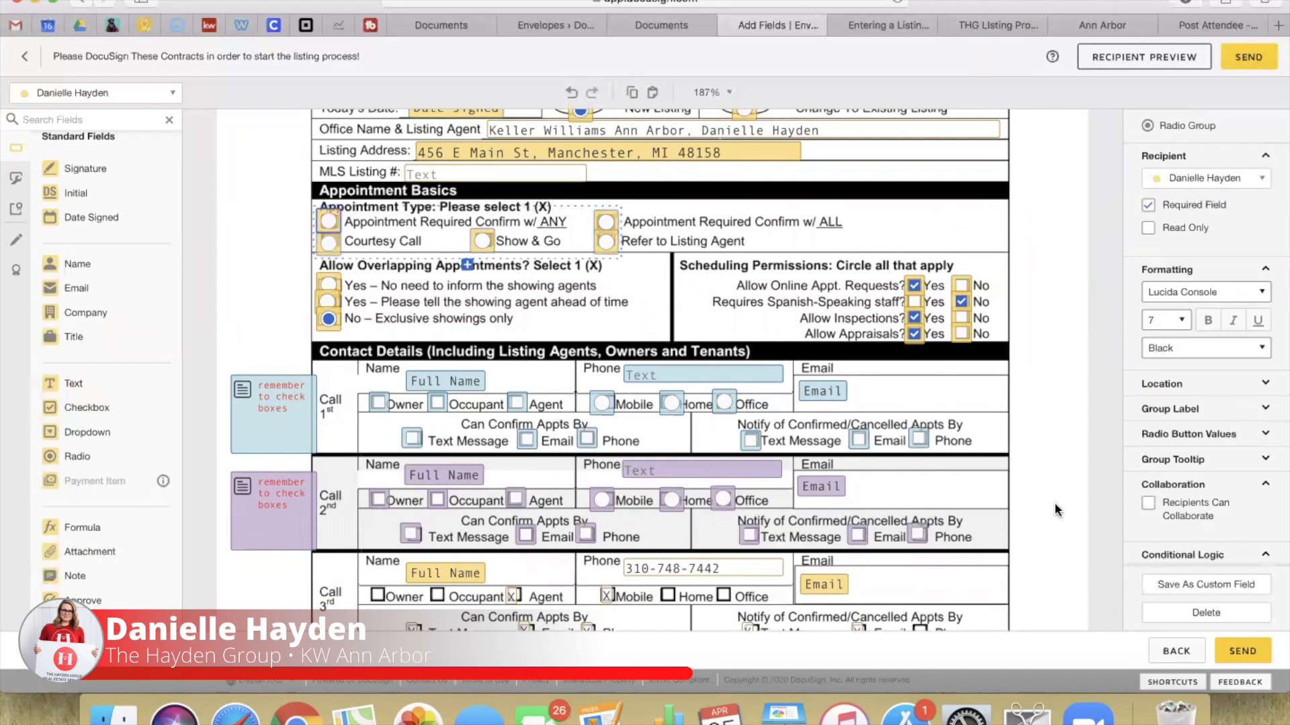
pyautogui.click(1181, 434)
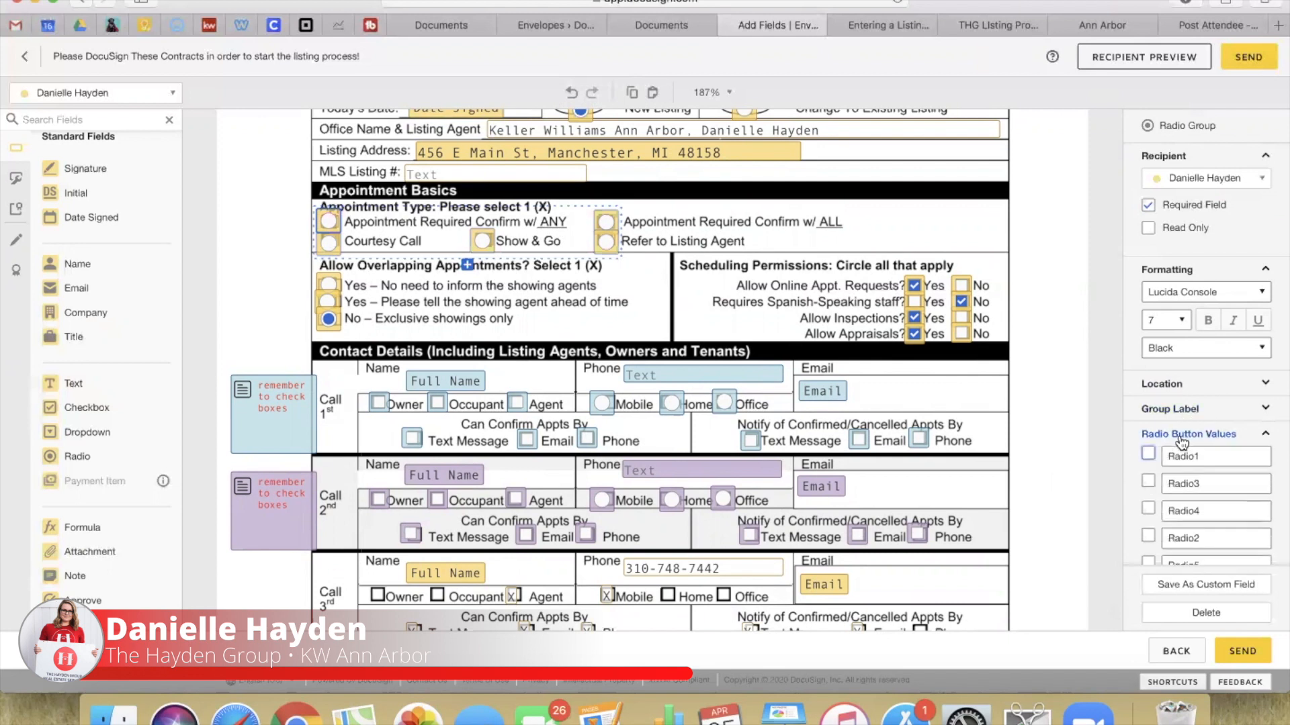
pyautogui.scroll(-5, 1181, 440)
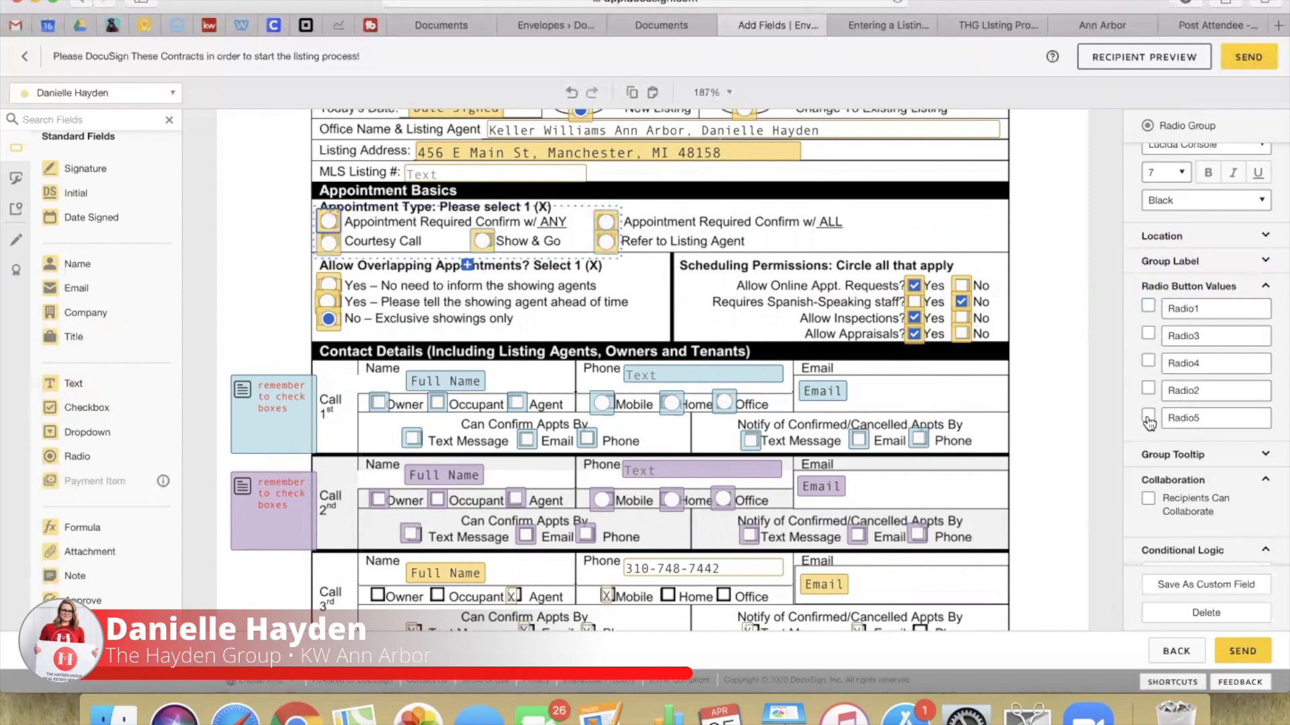
pyautogui.click(1148, 363)
pyautogui.click(1058, 425)
# Step: Widen the garage-door Unlocked text field so its label fits on one line
pyautogui.scroll(-4, 1059, 426)
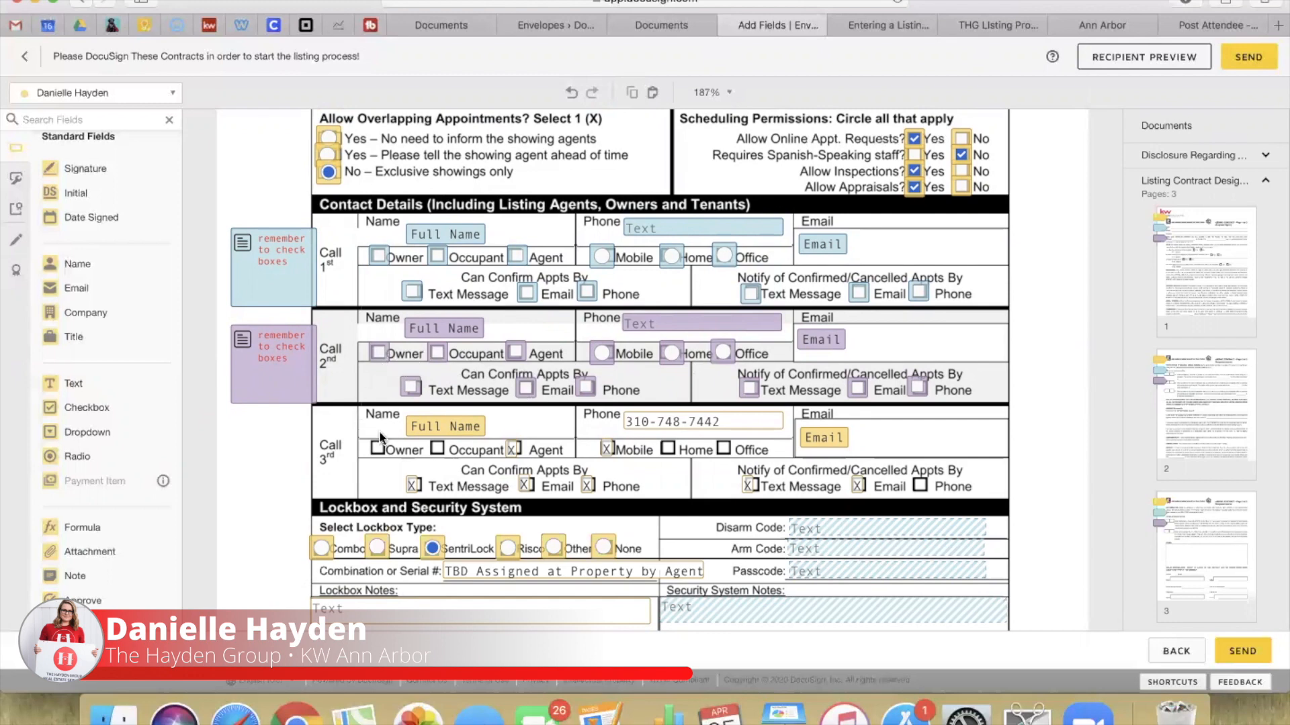
pyautogui.scroll(-3, 441, 433)
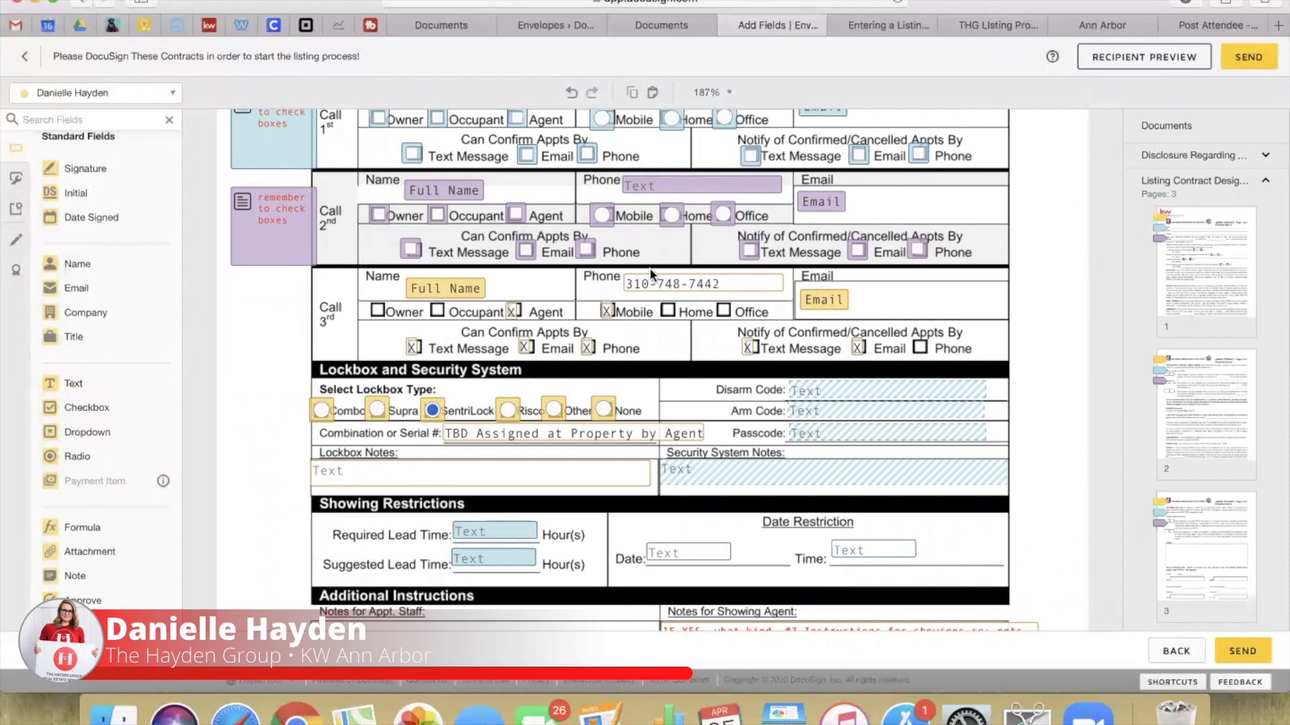
pyautogui.scroll(-2, 726, 344)
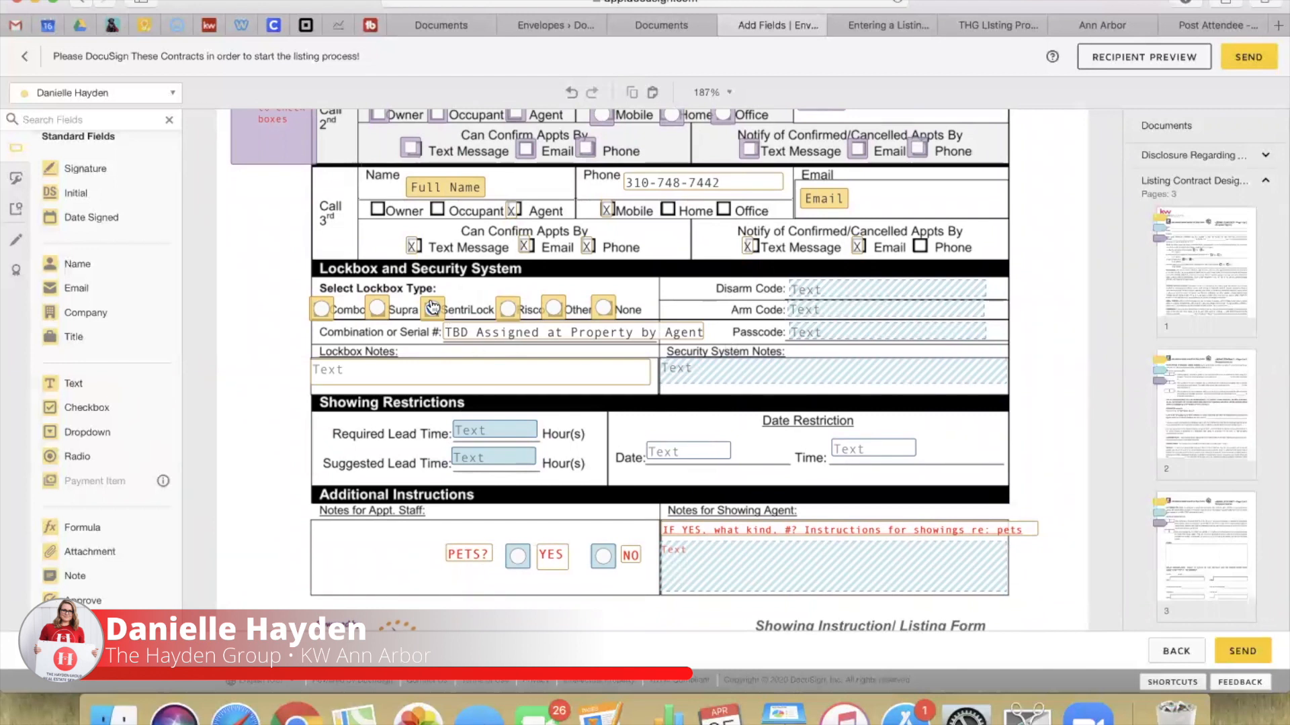
pyautogui.scroll(-2, 567, 469)
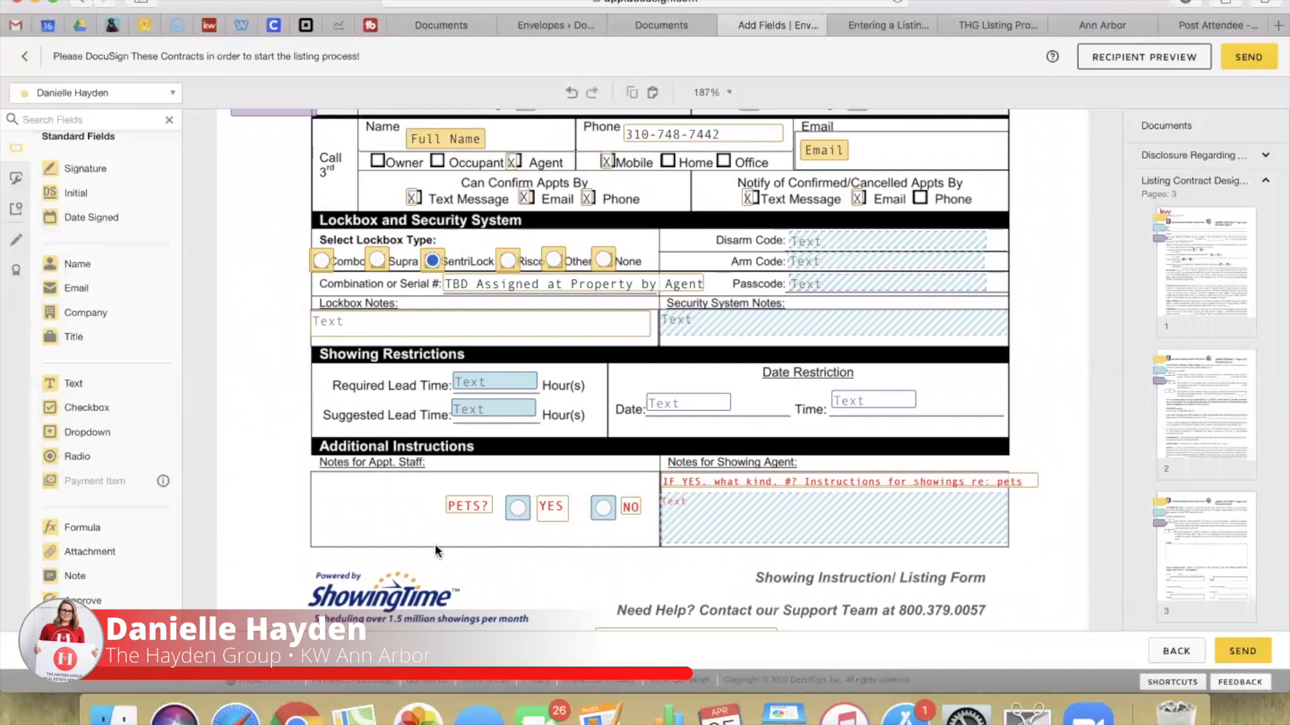
pyautogui.scroll(-3, 540, 546)
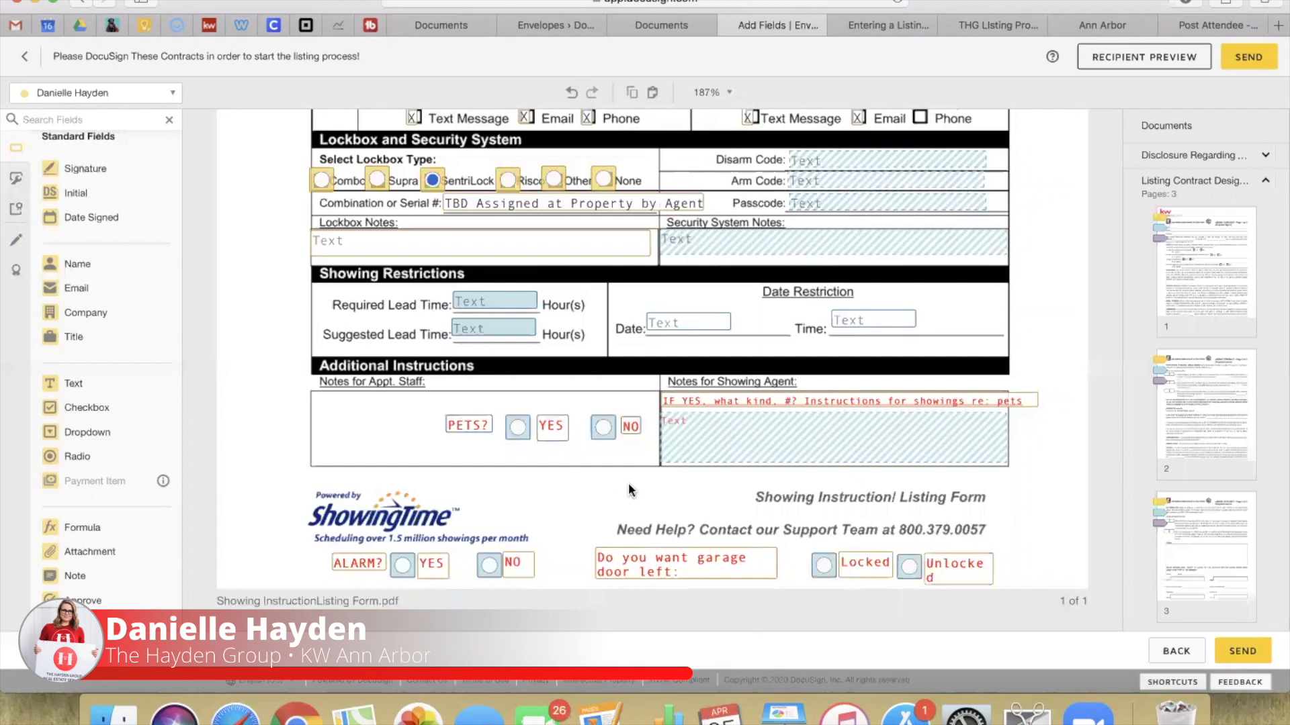
pyautogui.click(942, 573)
pyautogui.moveTo(997, 584); pyautogui.dragTo(1014, 580)
pyautogui.click(1034, 541)
# Step: Scroll through the envelope's documents to the APHW Warranty form
pyautogui.scroll(-1, 1035, 541)
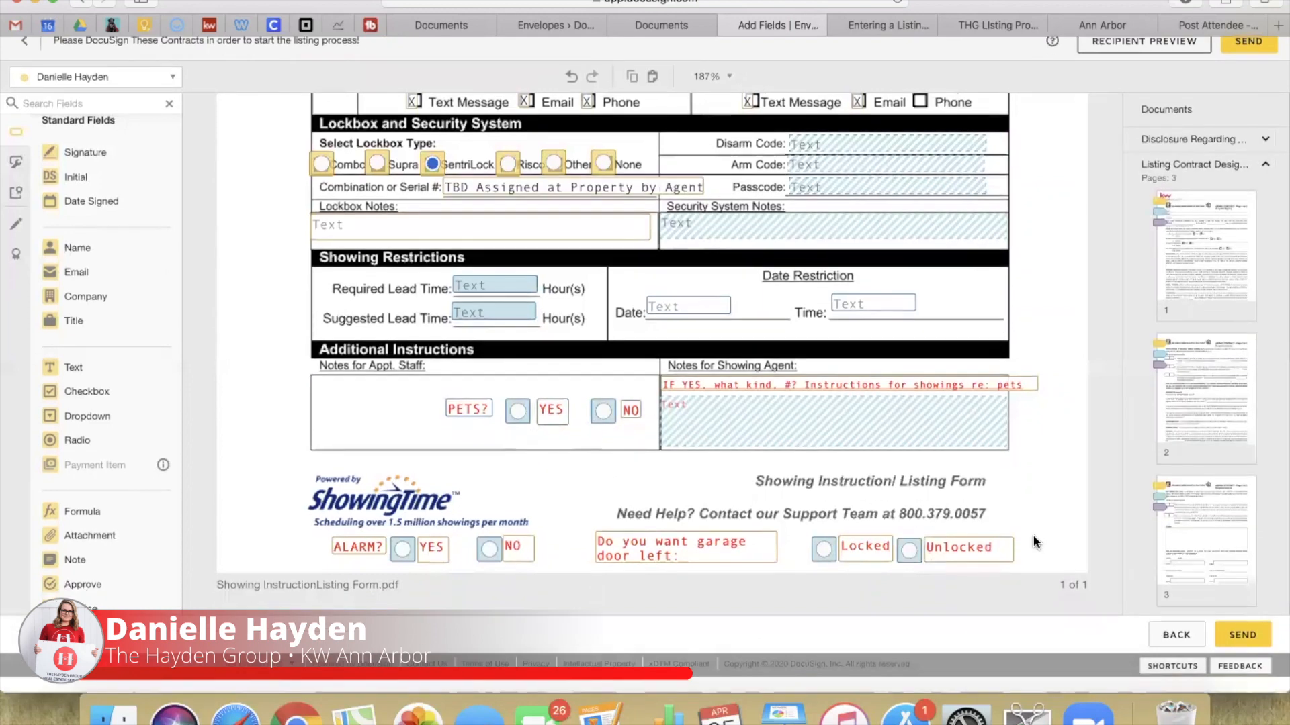
pyautogui.scroll(12, 966, 325)
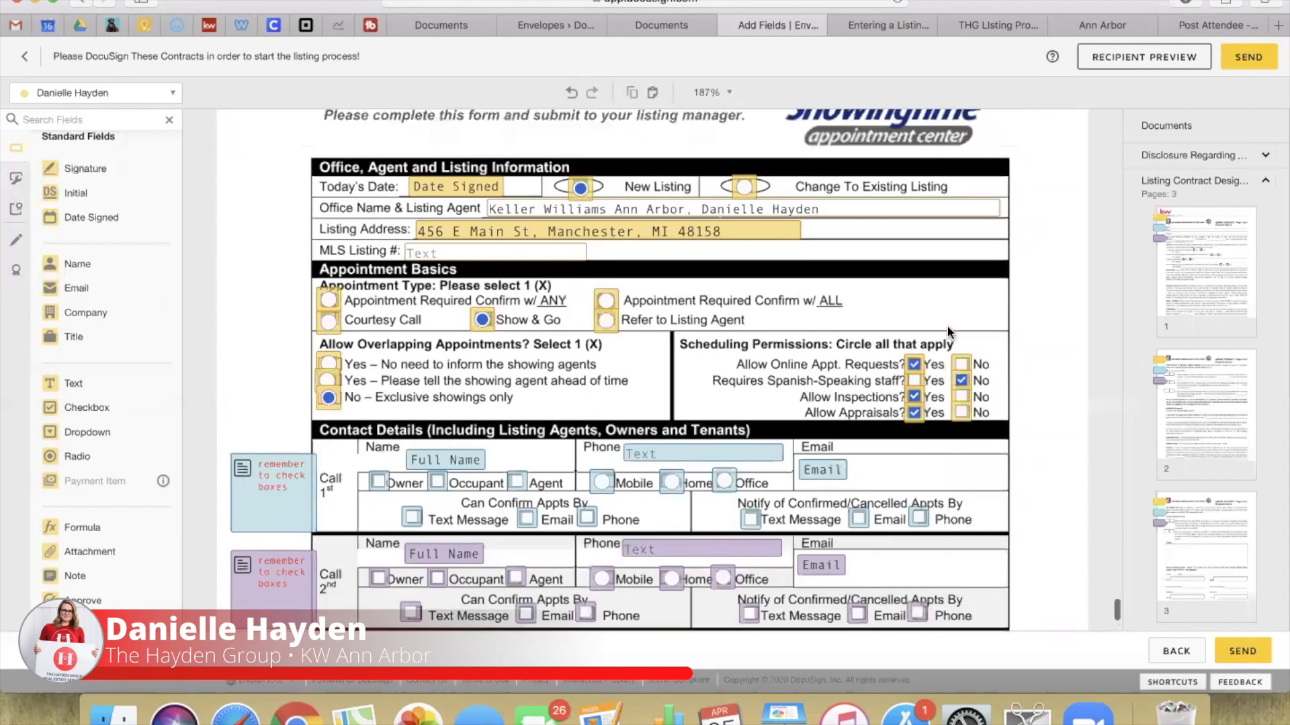
pyautogui.scroll(-7, 949, 332)
pyautogui.scroll(-20, 948, 332)
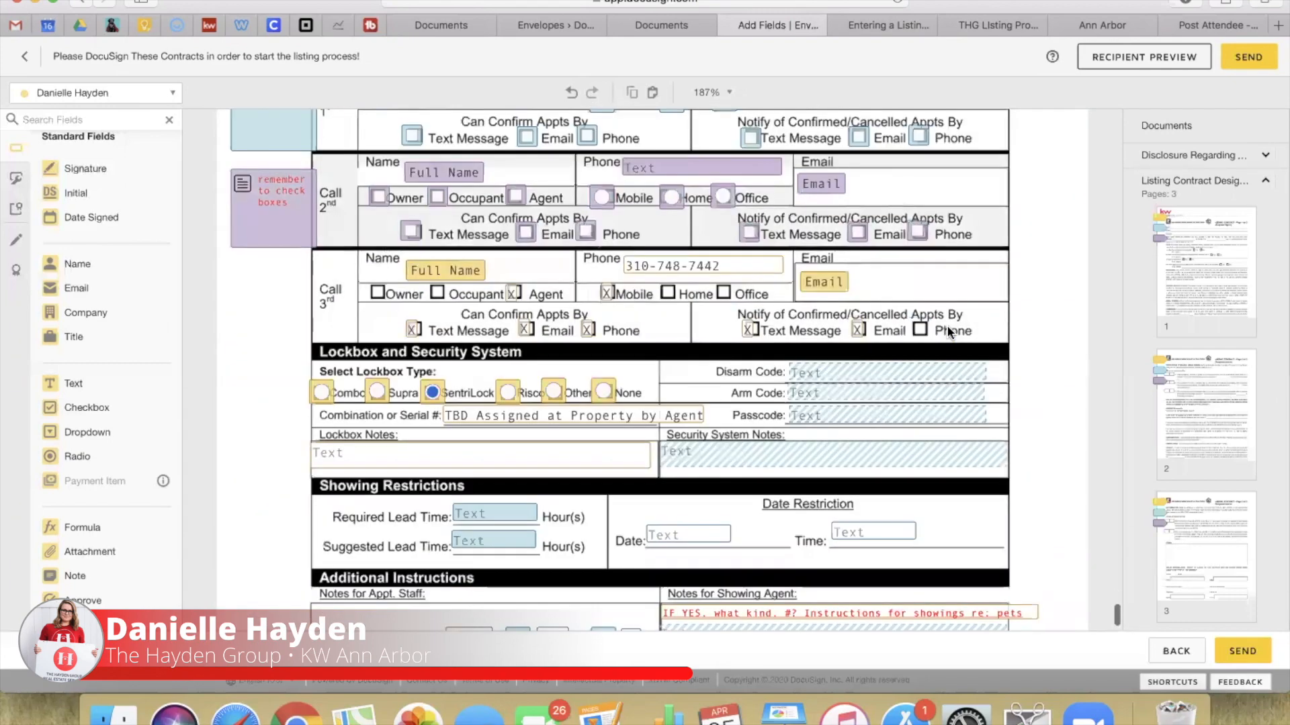
pyautogui.scroll(15, 942, 336)
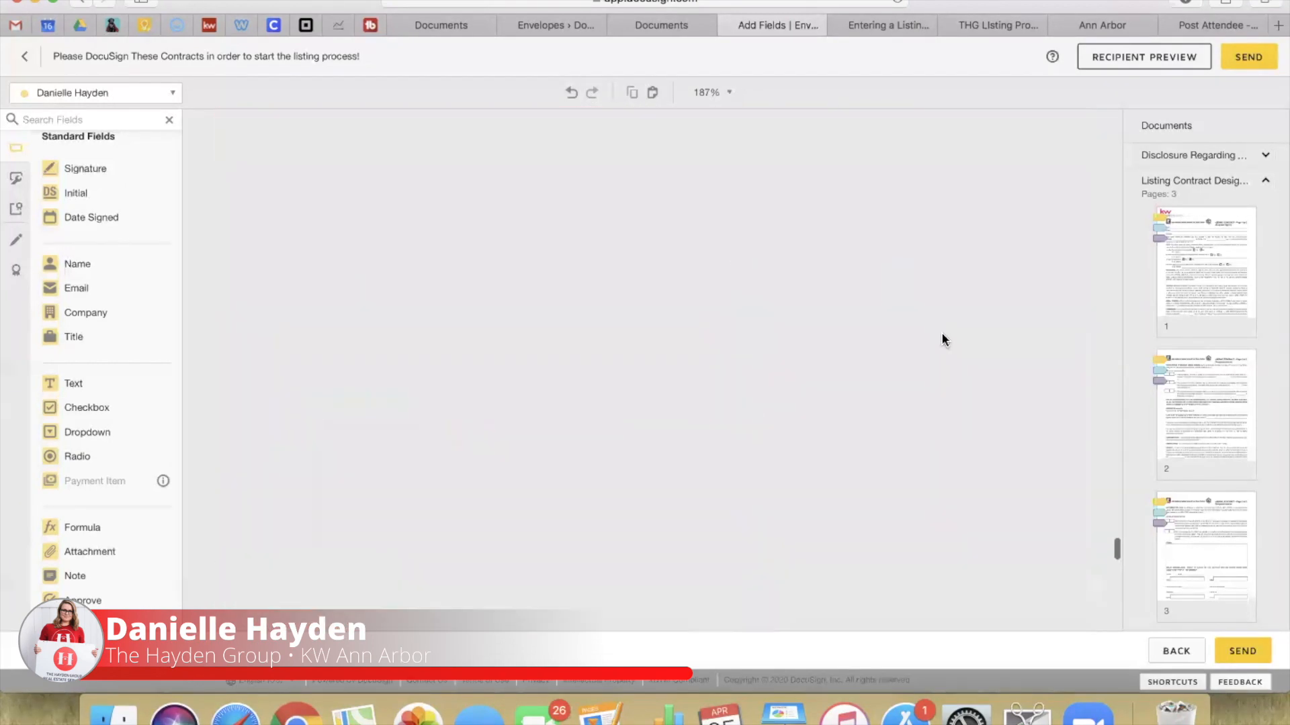
pyautogui.scroll(10, 941, 331)
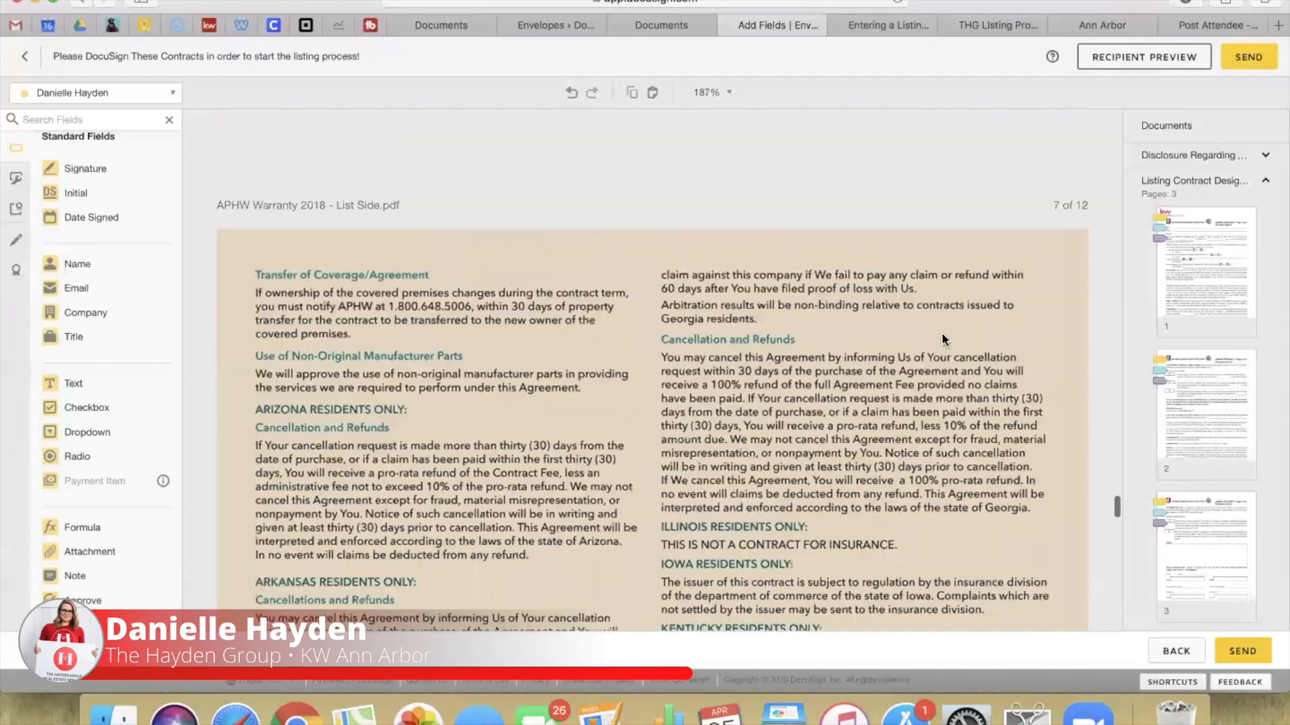
pyautogui.scroll(5, 941, 334)
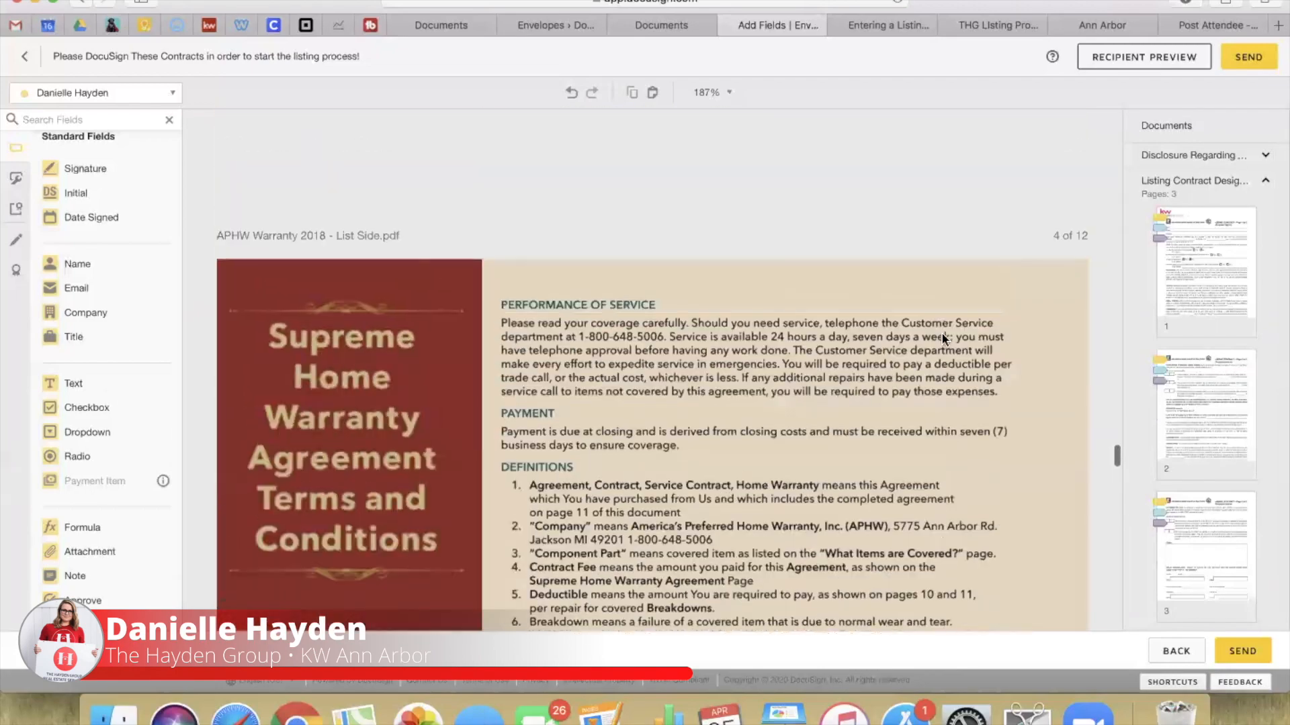
# Step: Send the Listing Contracts envelope and dismiss the sent confirmation banner
pyautogui.click(1260, 62)
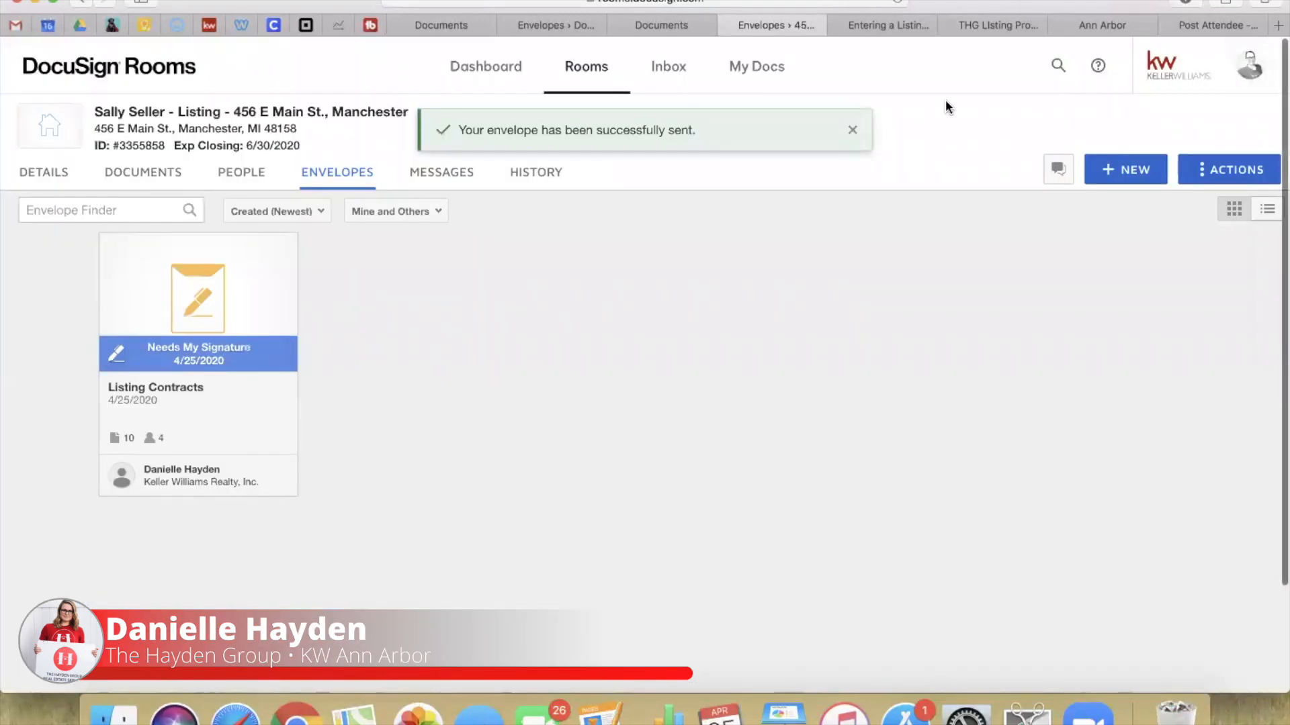
pyautogui.click(851, 132)
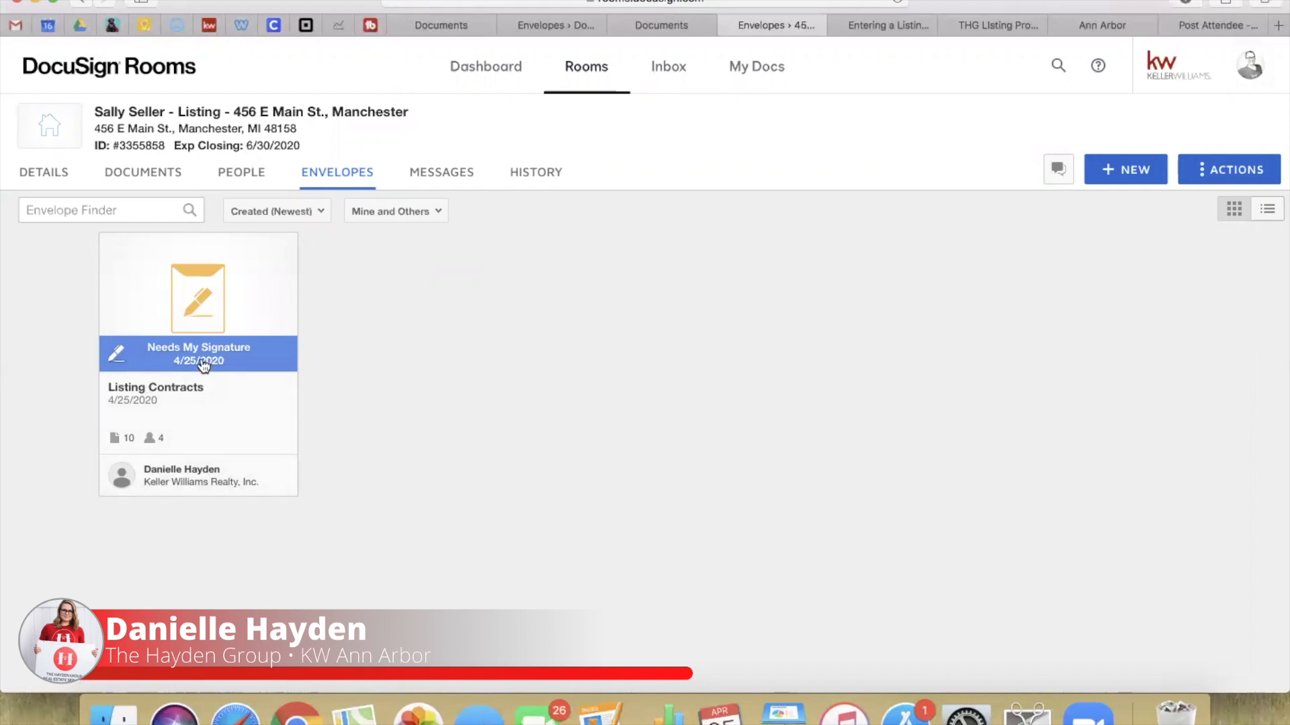
# Step: Open the 'Please DocuSign These Contracts' email in Gmail and launch its documents for review
pyautogui.click(14, 27)
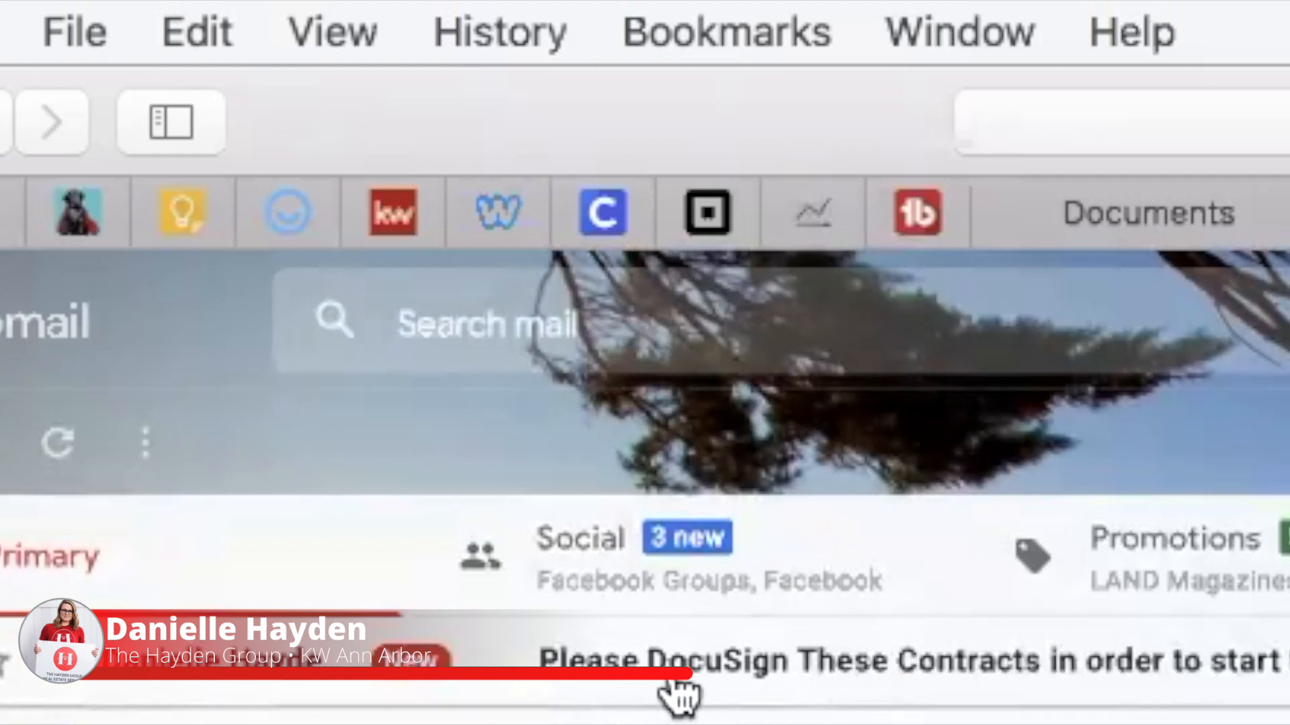
pyautogui.click(676, 665)
pyautogui.scroll(-1, 469, 416)
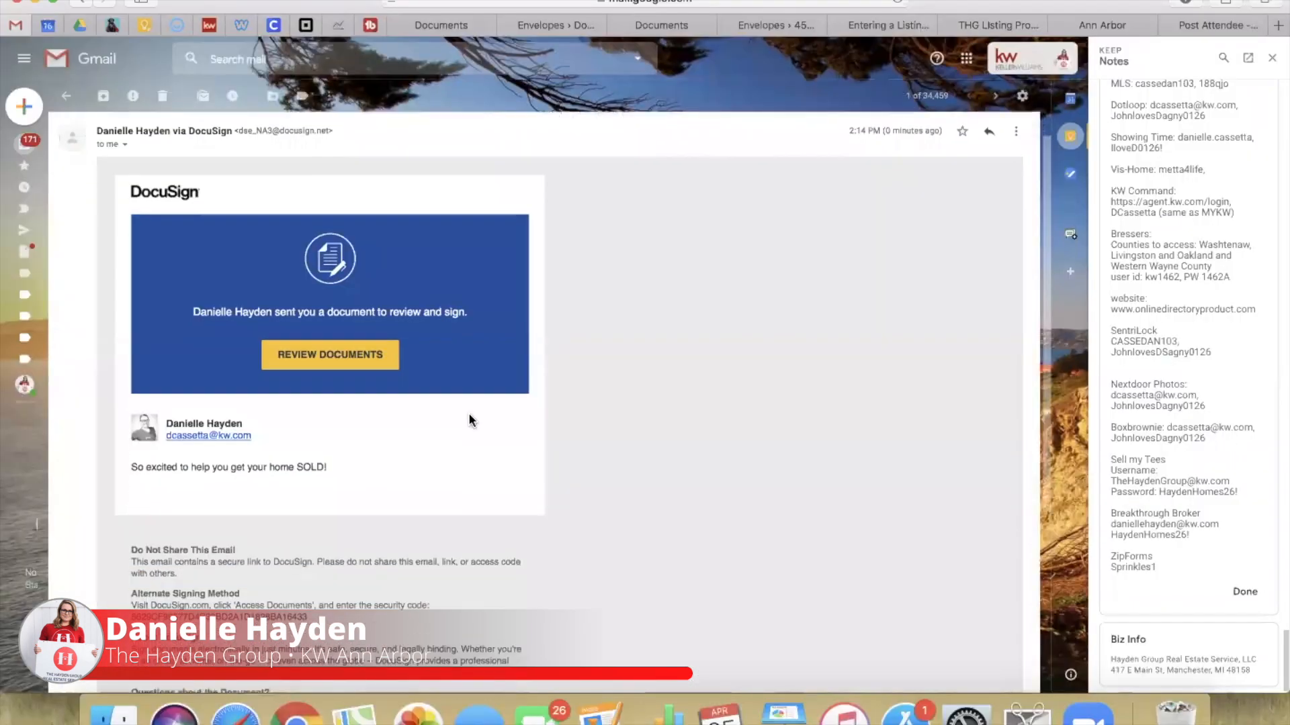
pyautogui.click(333, 356)
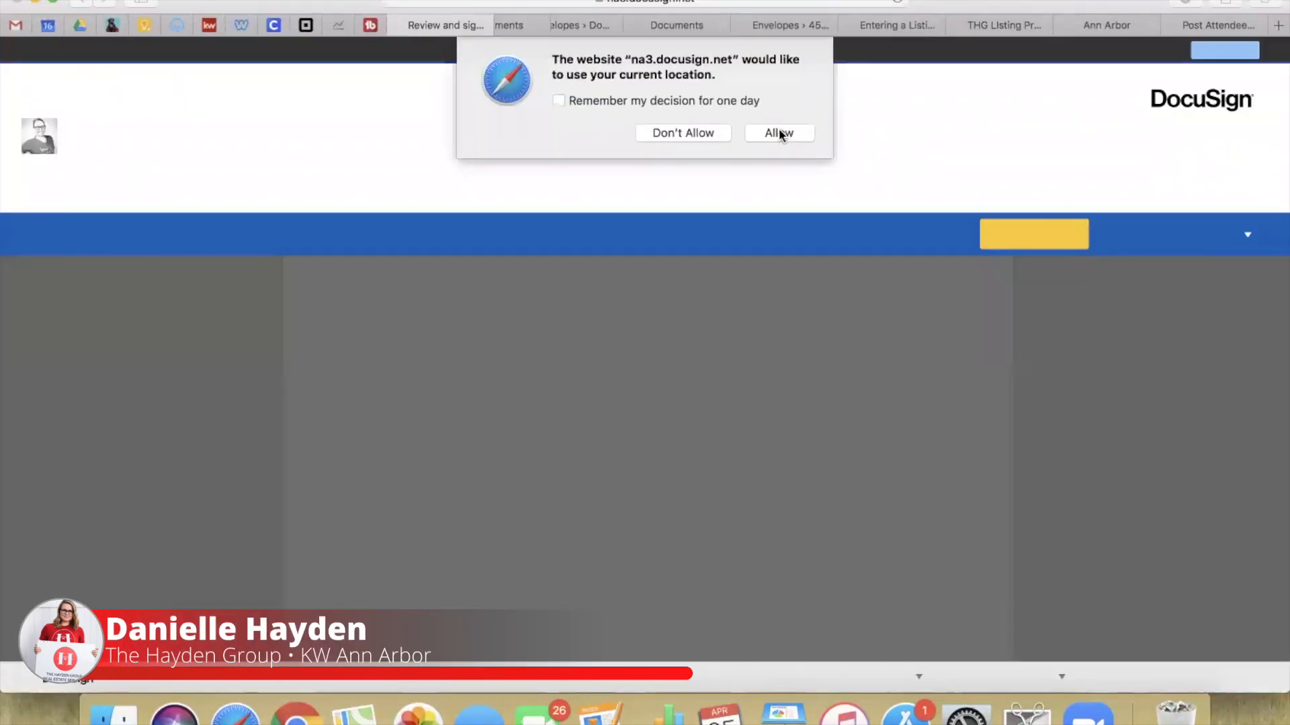
# Step: Allow location, start signing, and set the listing expiration date to 10/30/2020
pyautogui.click(779, 133)
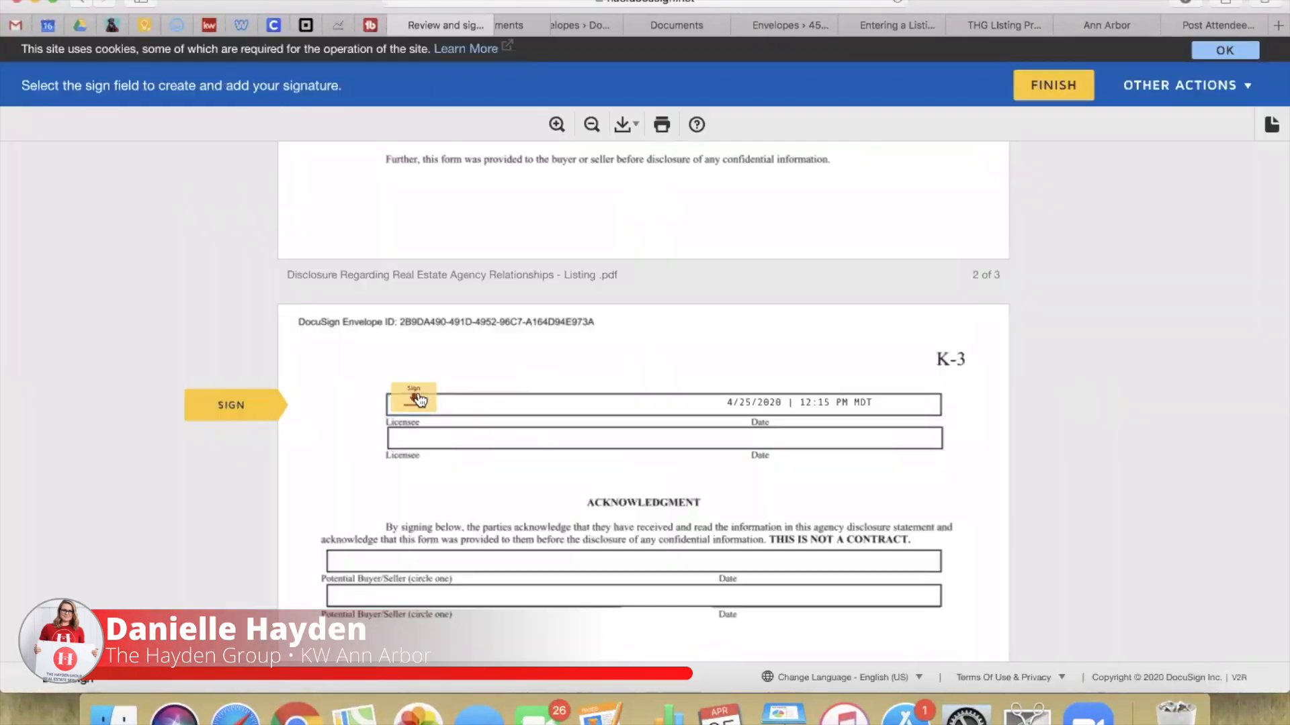
pyautogui.click(414, 401)
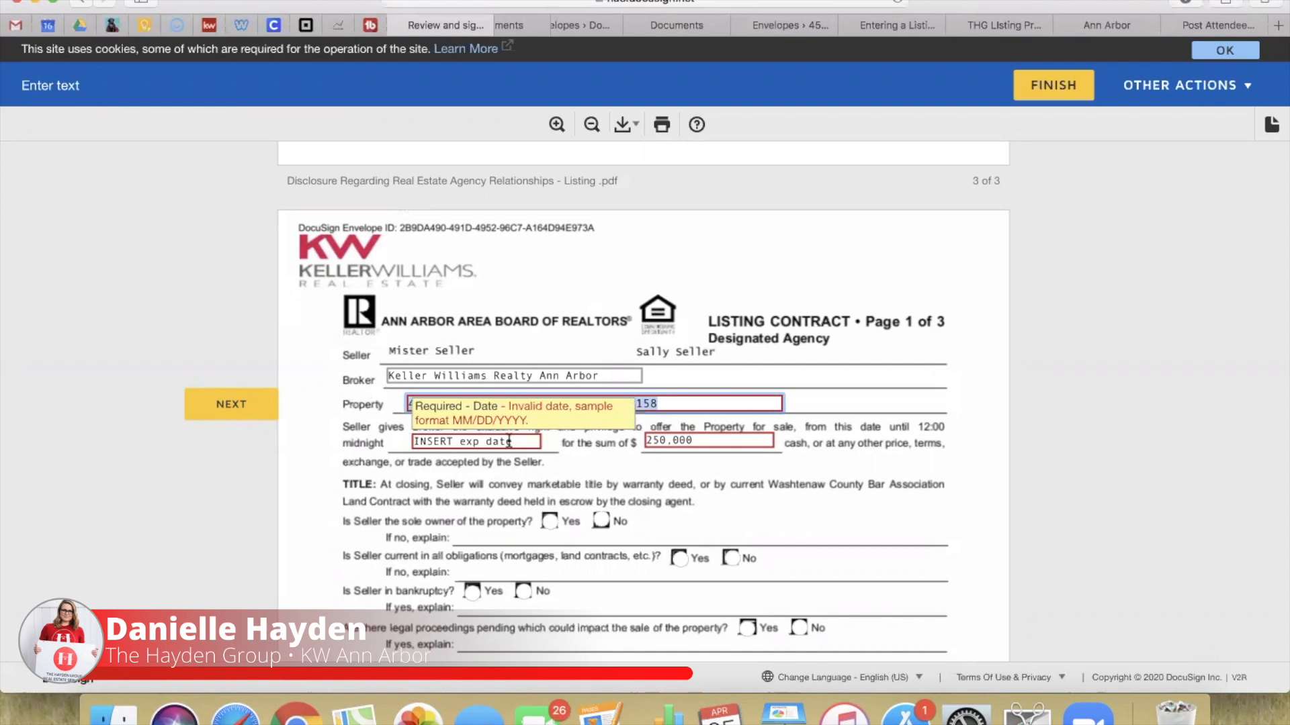
pyautogui.click(485, 441)
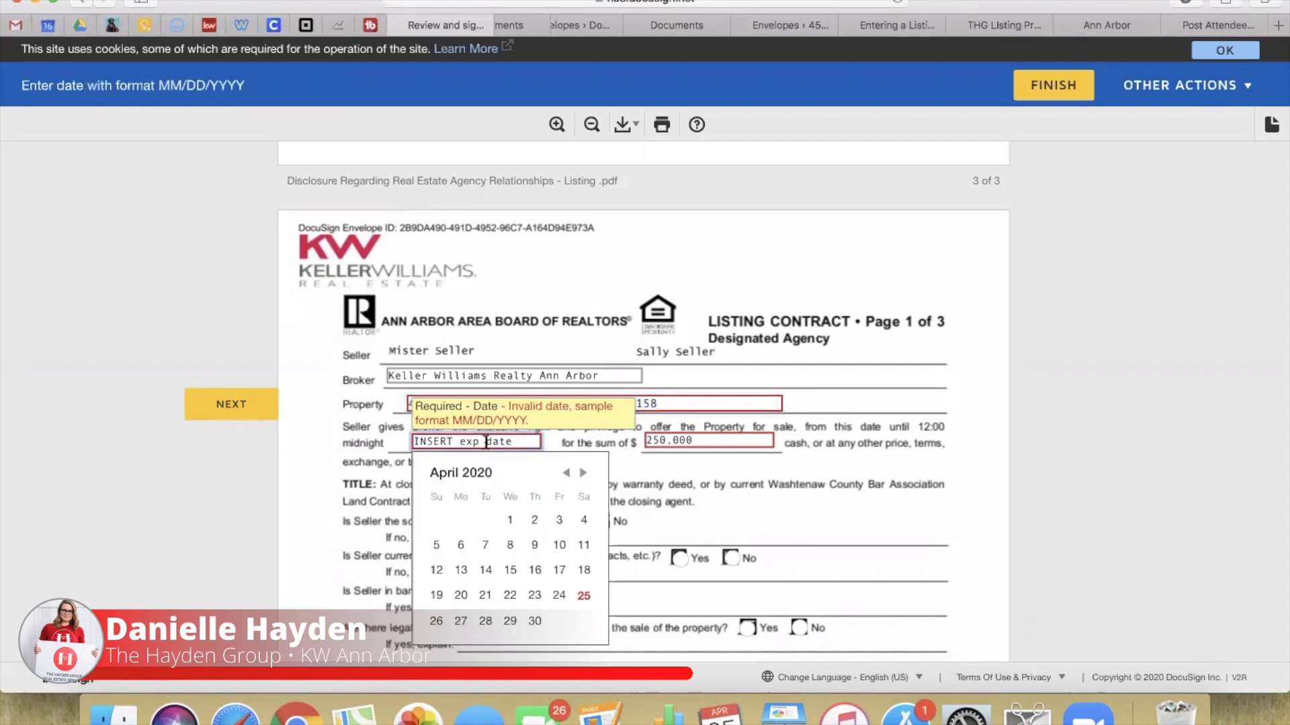
pyautogui.click(583, 474)
pyautogui.click(584, 474)
pyautogui.click(584, 473)
pyautogui.click(584, 473)
pyautogui.click(583, 474)
pyautogui.click(583, 474)
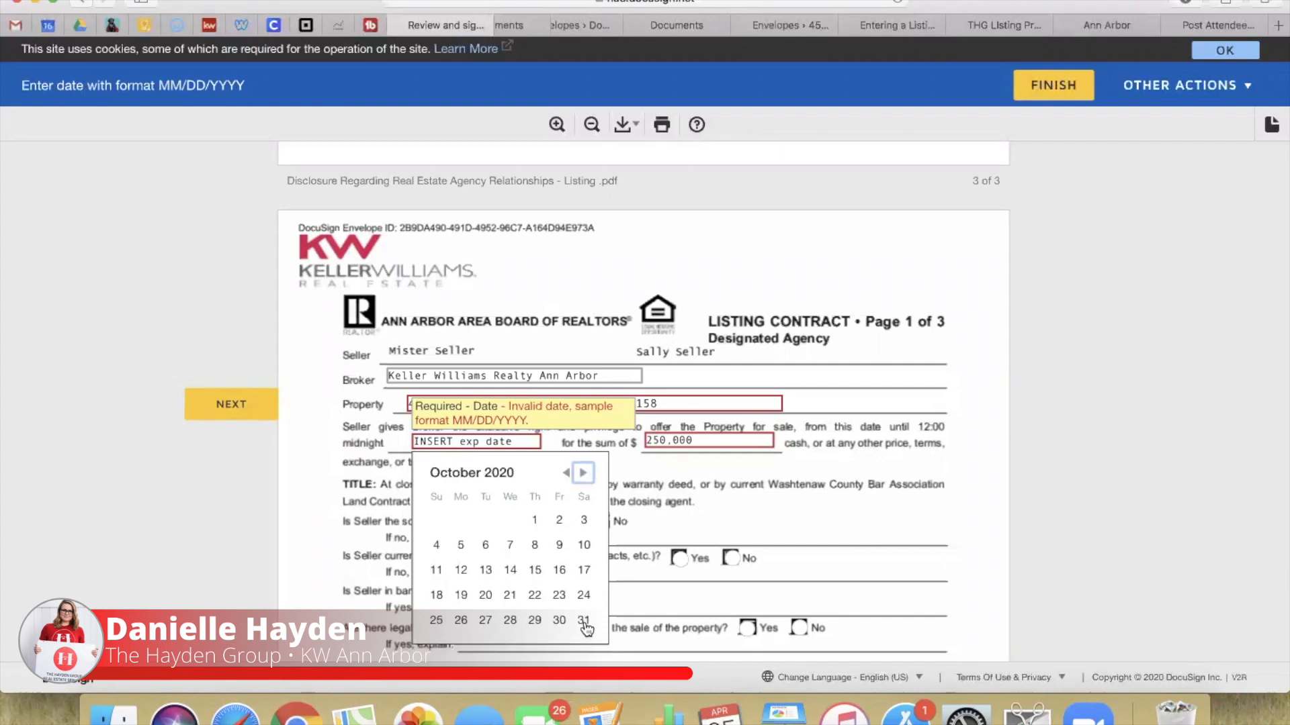
pyautogui.click(562, 622)
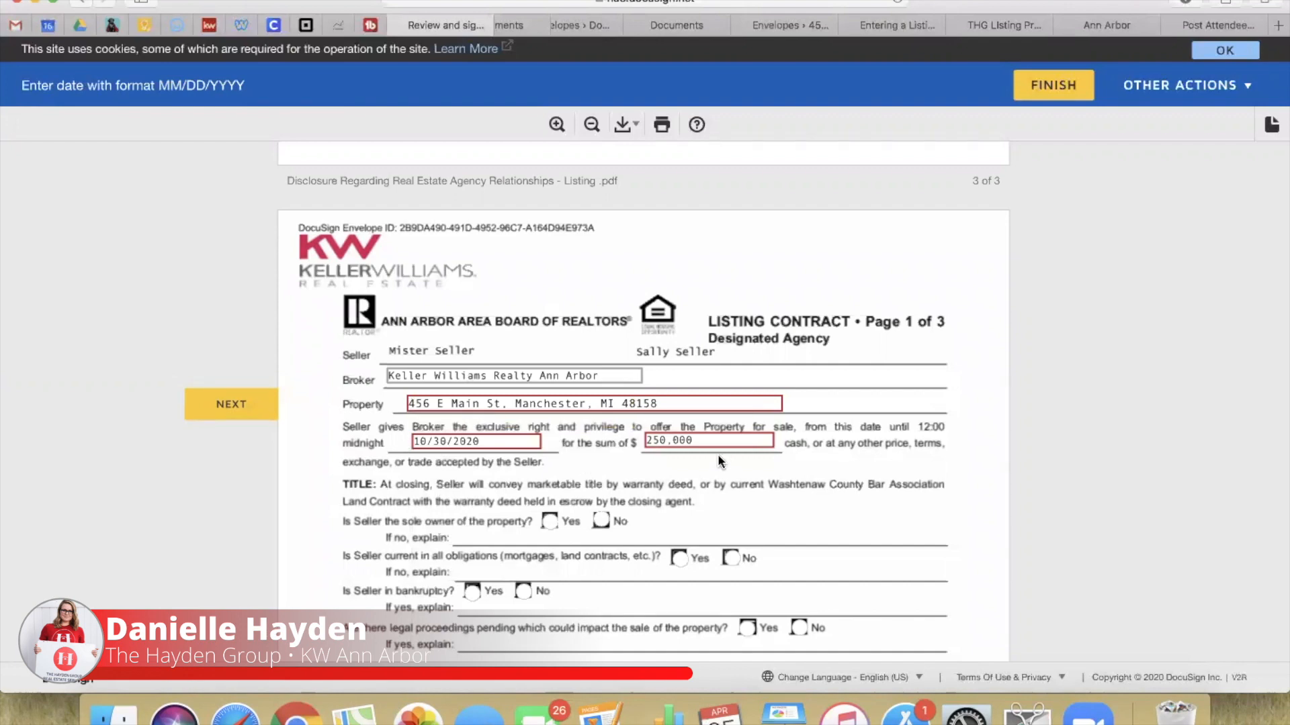
# Step: Add refrigerator to the end of the inclusions list
pyautogui.scroll(-5, 607, 505)
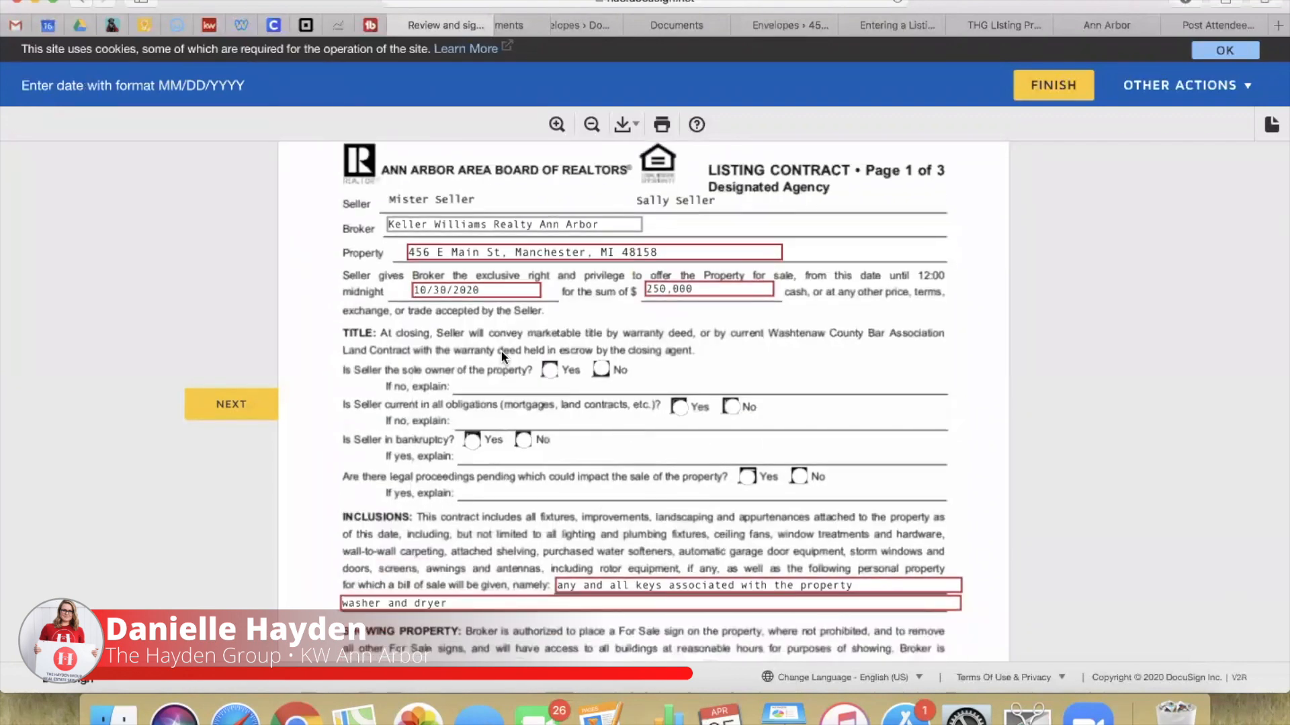
pyautogui.scroll(-5, 495, 576)
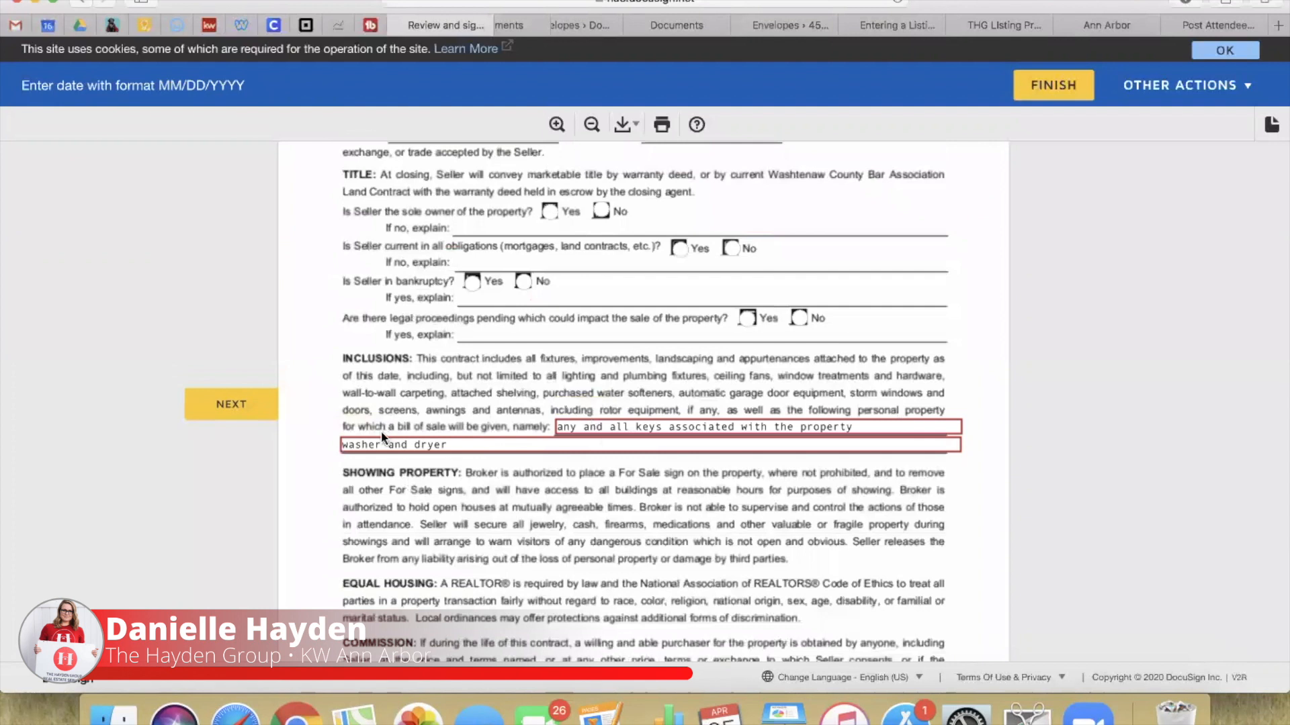
pyautogui.click(456, 445)
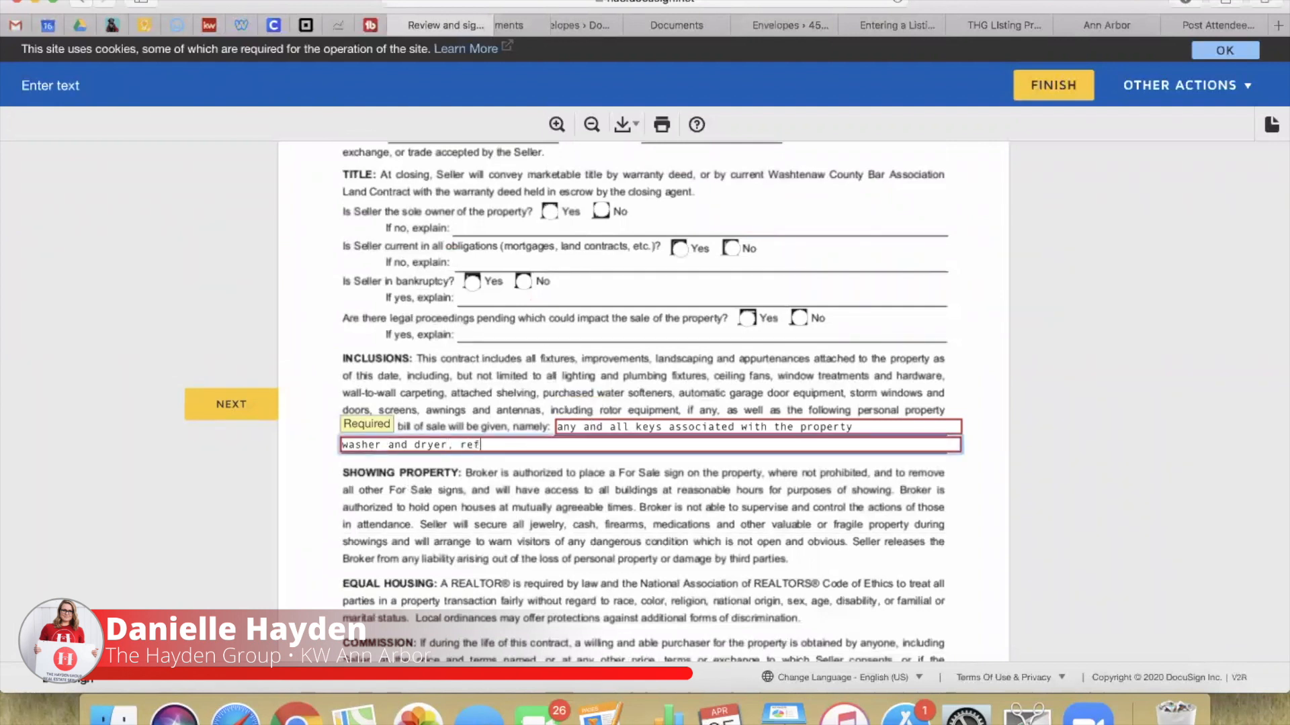
pyautogui.click(255, 360)
# Step: Advance through the remaining contract fields and sign the listing contract as agent
pyautogui.click(276, 405)
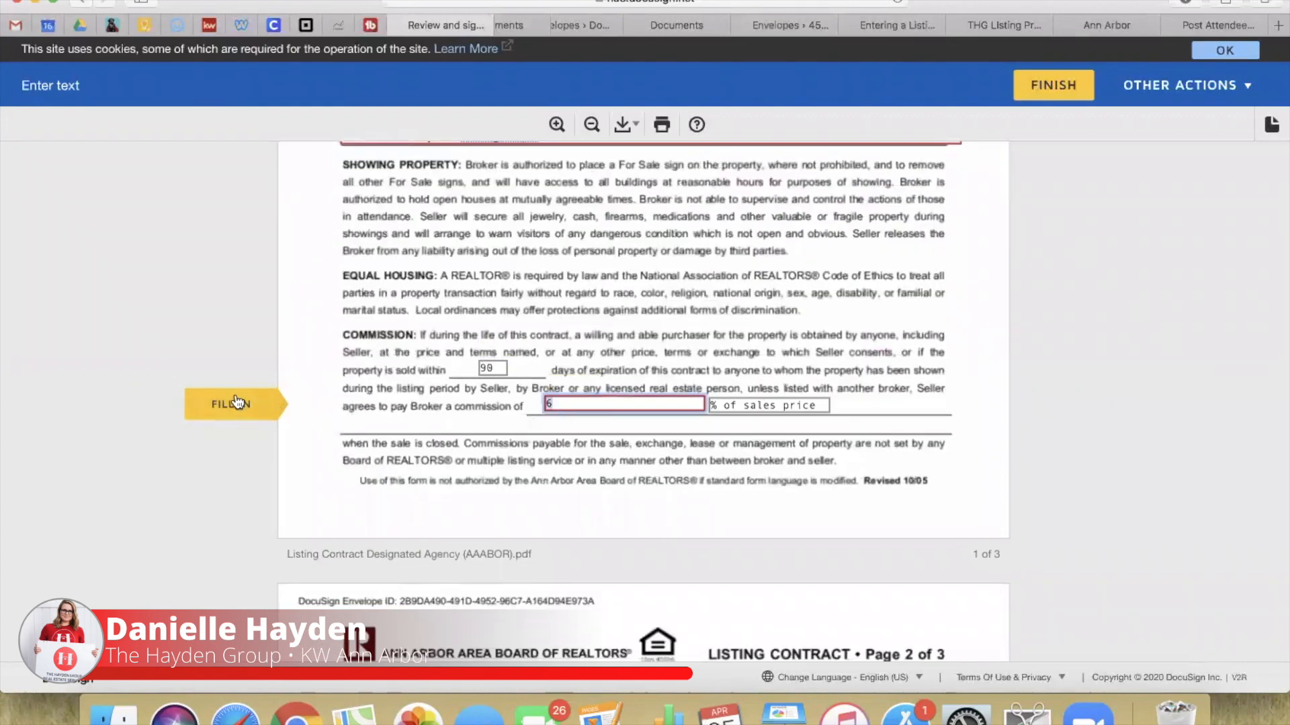
pyautogui.click(243, 402)
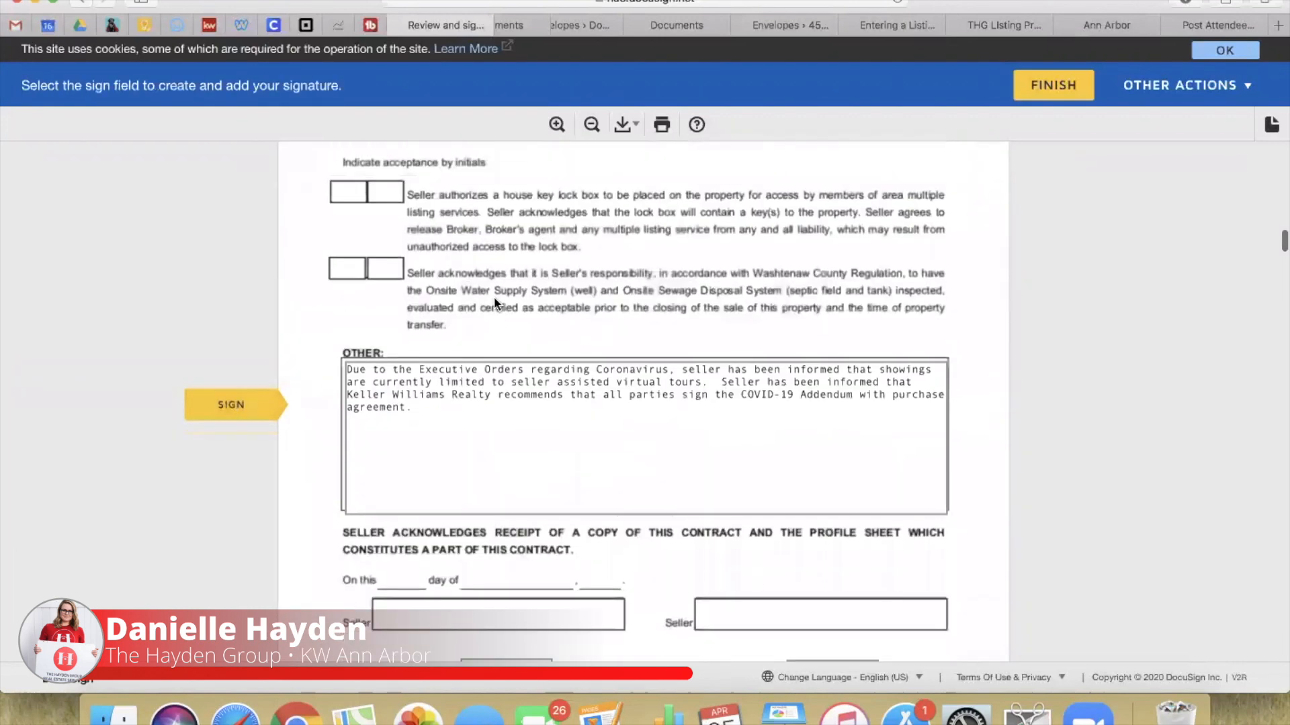
pyautogui.click(442, 369)
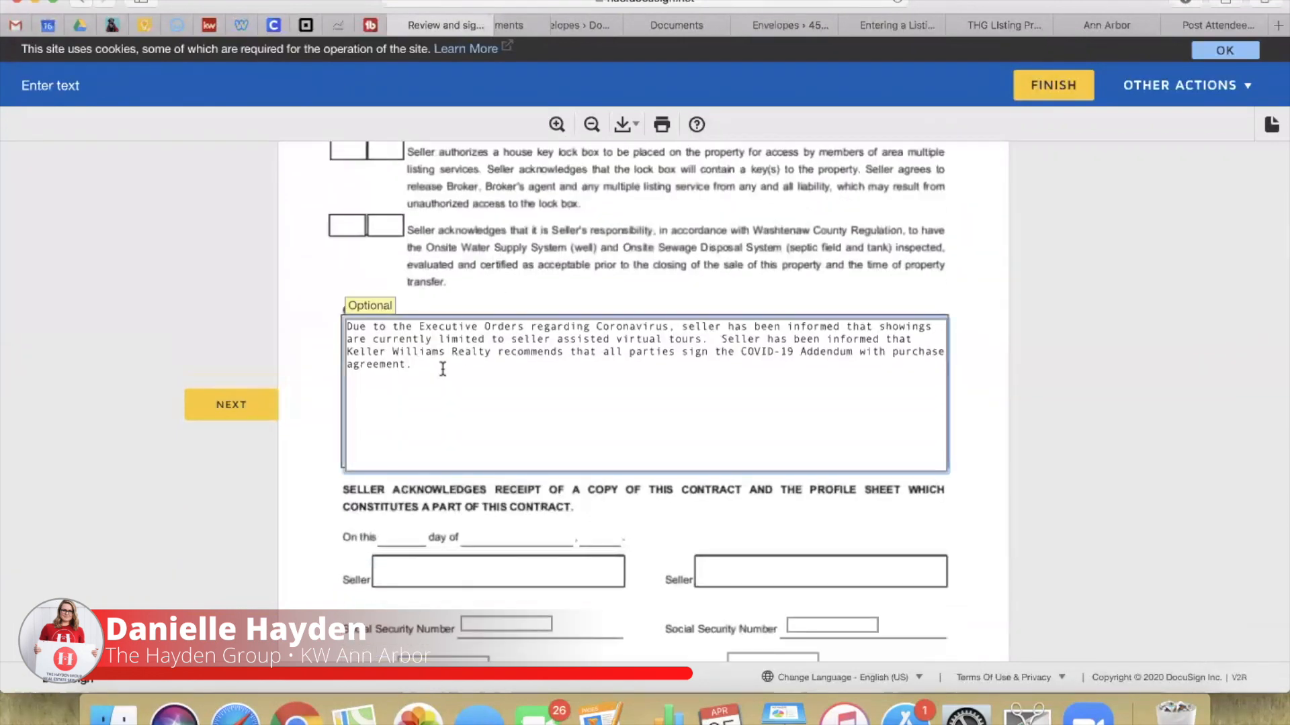
pyautogui.scroll(-3, 443, 368)
pyautogui.click(225, 404)
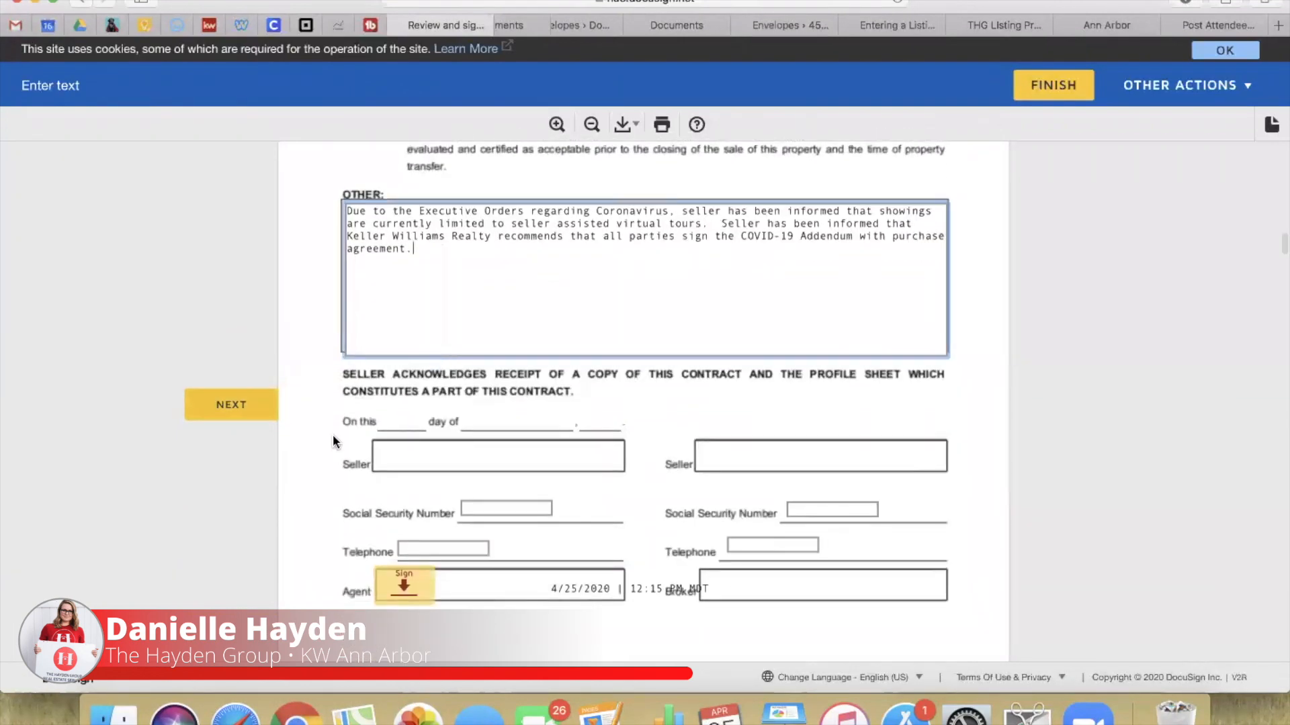
pyautogui.click(406, 587)
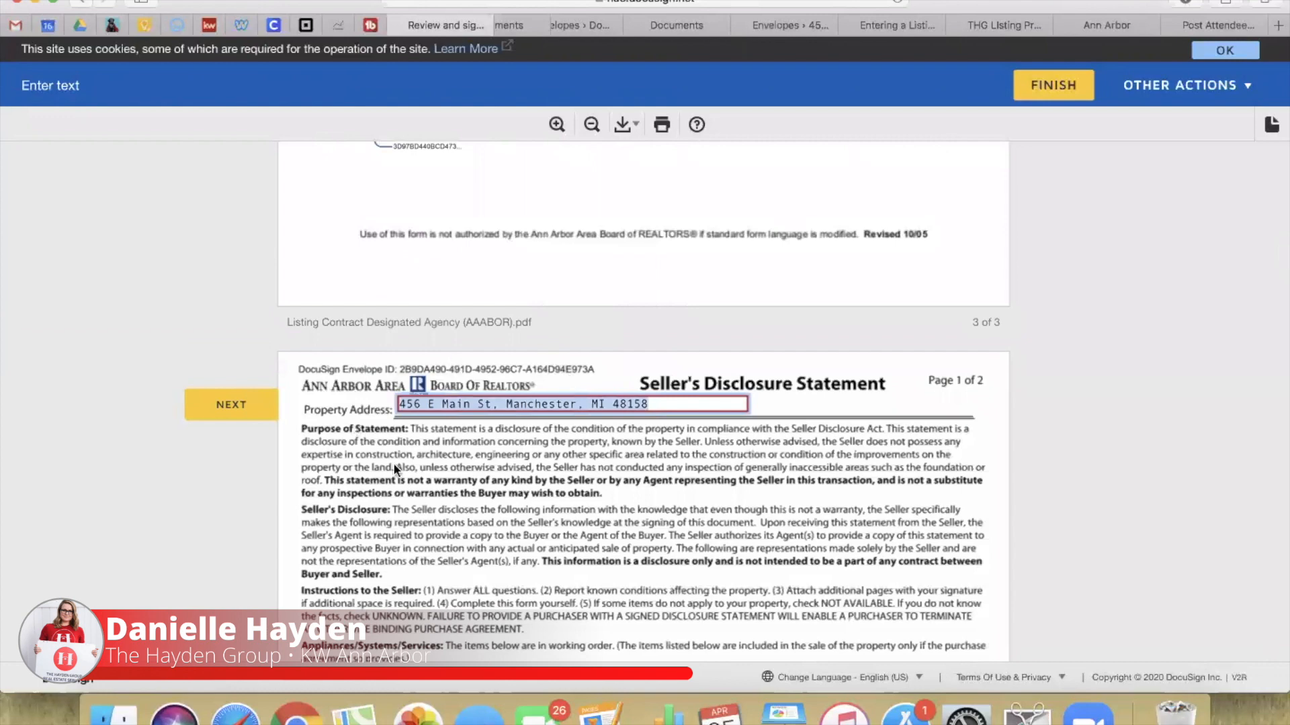
# Step: Initial and sign the agent fields on the lead-based paint disclosure
pyautogui.click(218, 406)
pyautogui.click(218, 406)
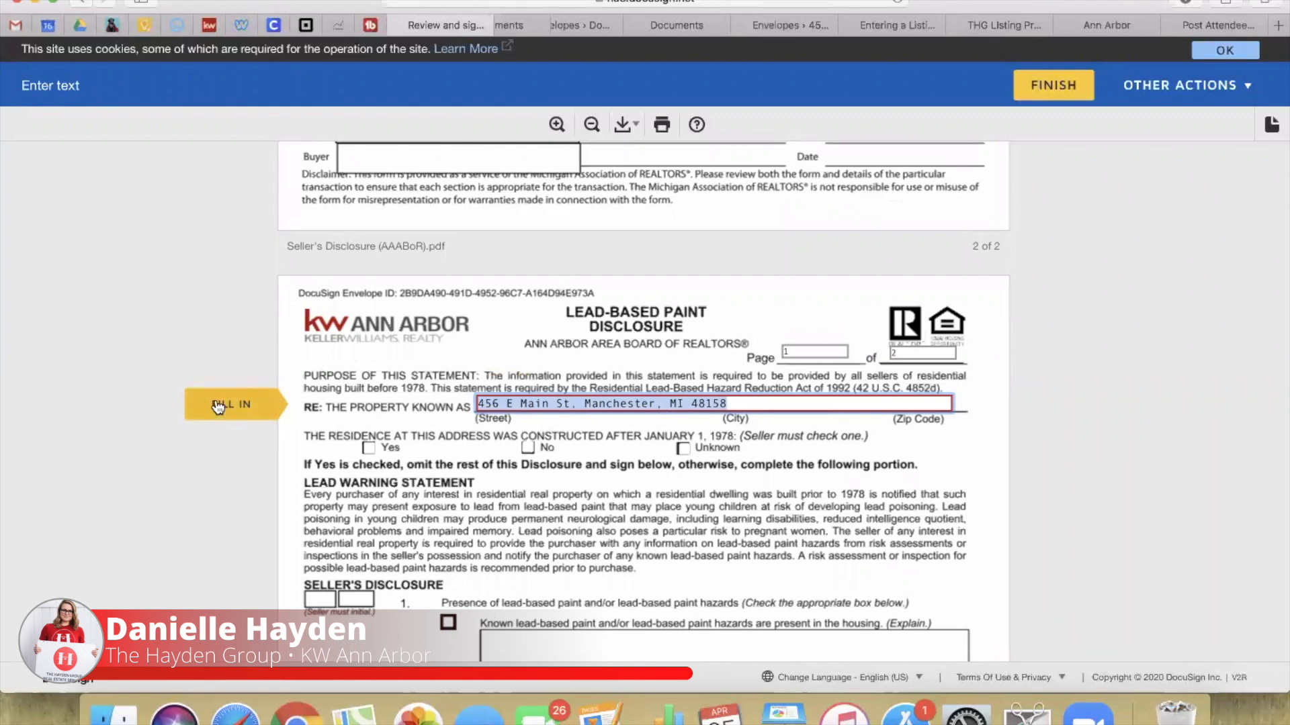
pyautogui.click(218, 405)
pyautogui.click(310, 367)
pyautogui.click(320, 410)
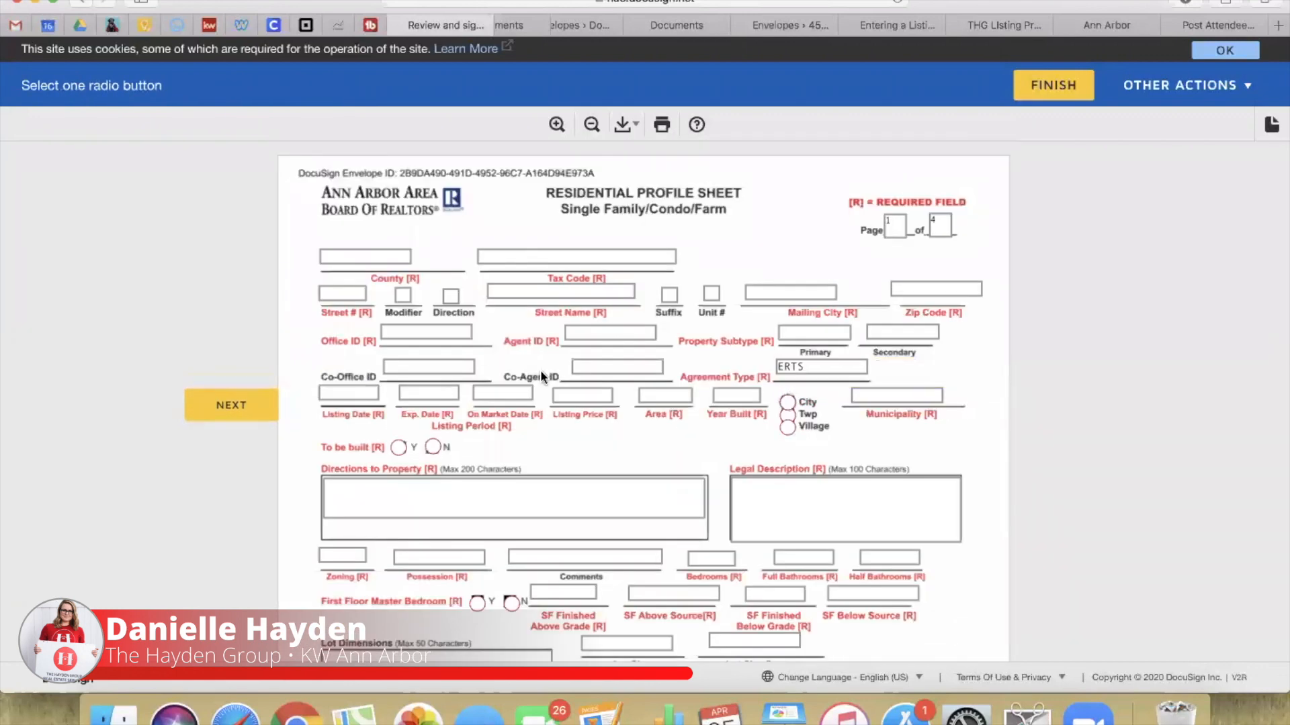
# Step: Fill in the property's street number and street name fields
pyautogui.click(355, 254)
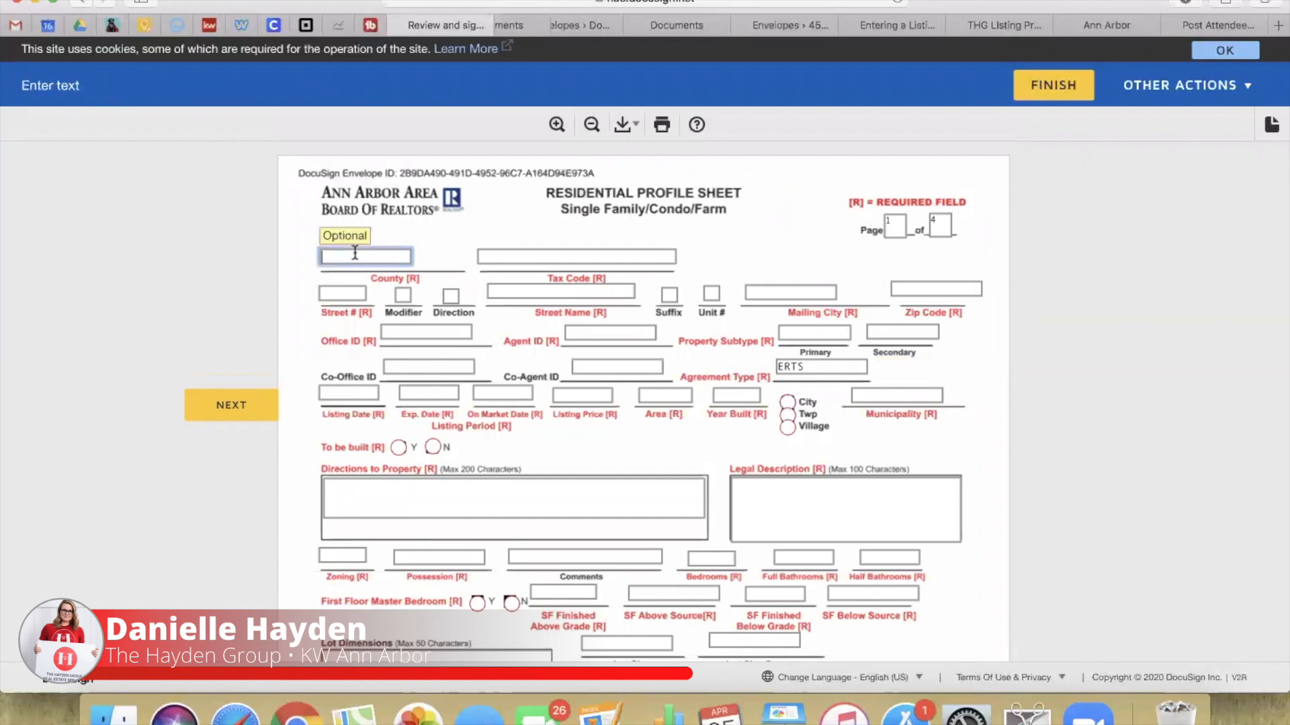
pyautogui.press('Tab')
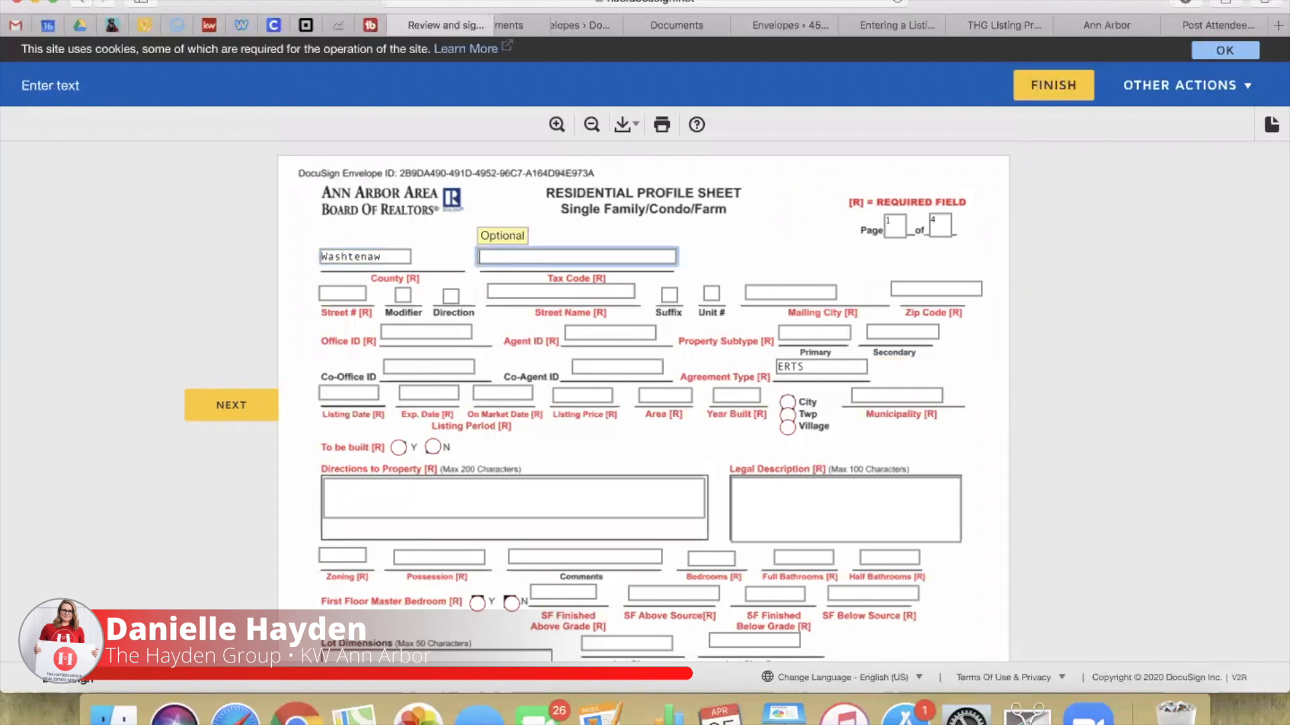
pyautogui.click(334, 292)
pyautogui.write('45')
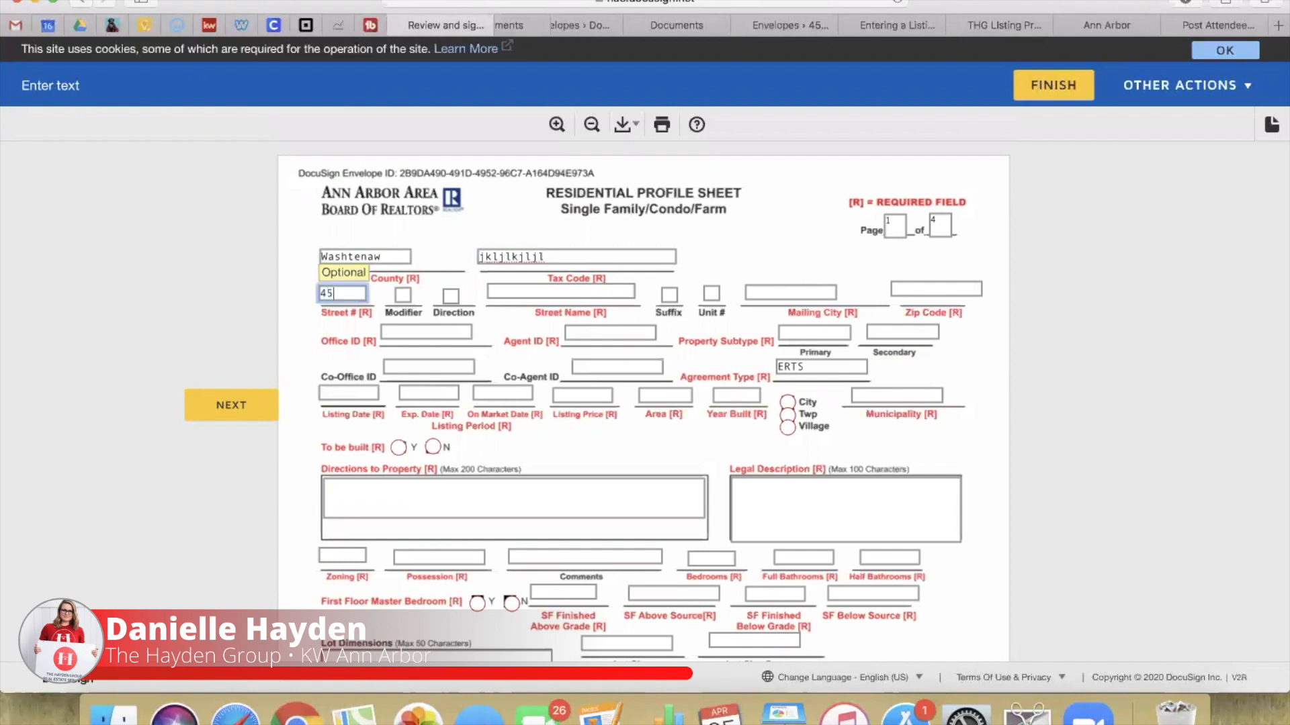
pyautogui.write('6')
pyautogui.click(556, 292)
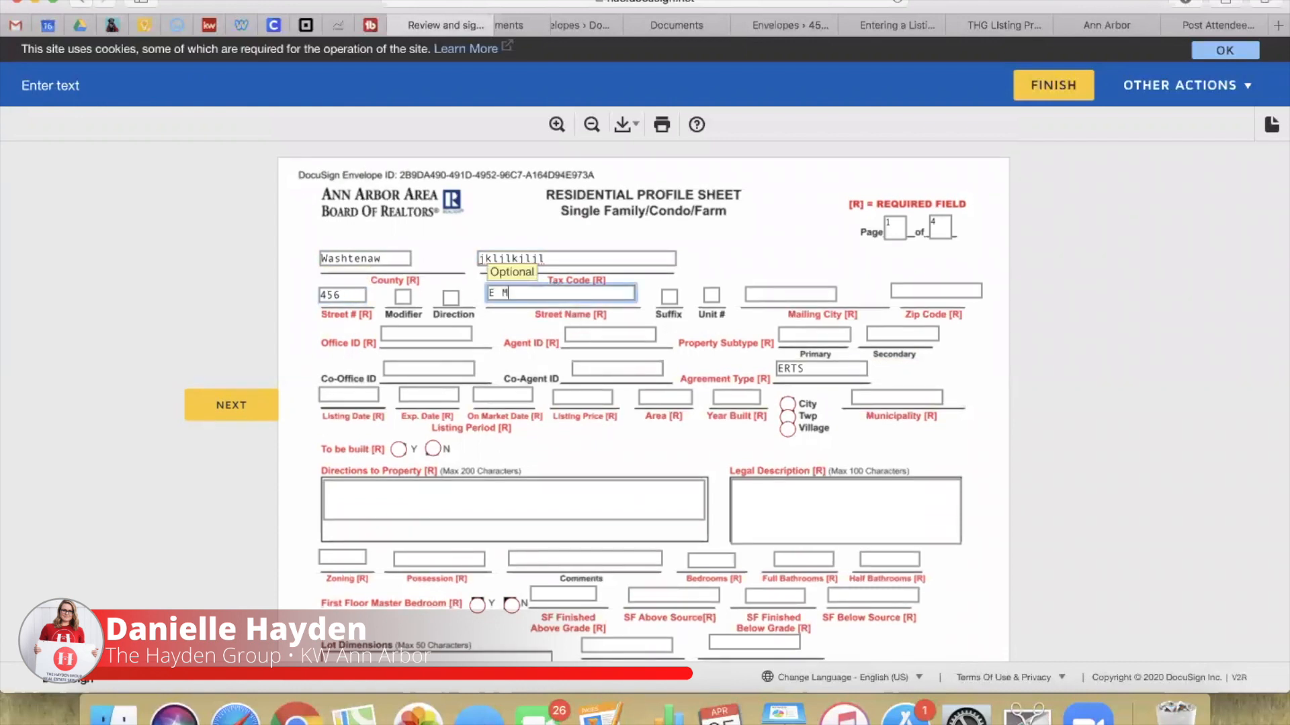
pyautogui.click(752, 300)
pyautogui.write('Manchester')
# Step: Enter the ZIP code, property type SFR, and the agent and office IDs
pyautogui.press('Tab')
pyautogui.write('48158')
pyautogui.press('Tab')
pyautogui.write('SFR')
pyautogui.press('Tab')
pyautogui.hotkey('shift', 'Tab')
pyautogui.write('0091')
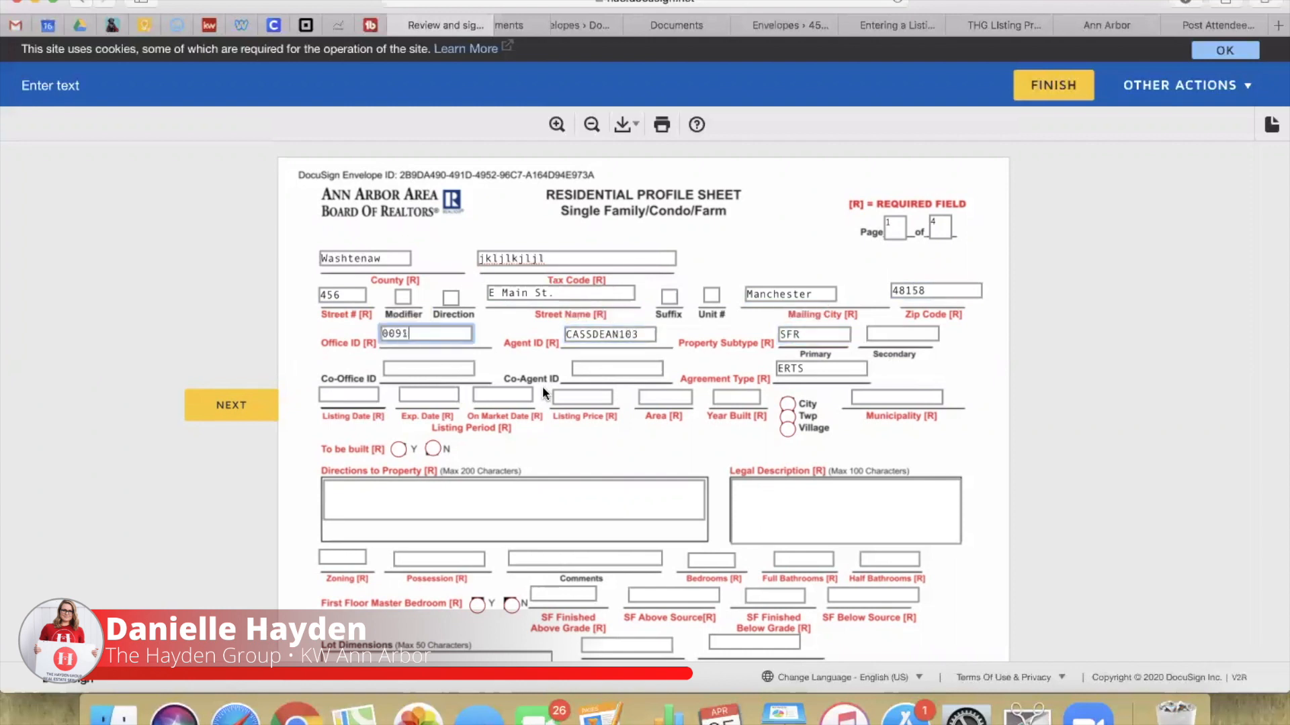
# Step: Set municipality type Village, year built, and 800 SF finished below grade sourced from tax record
pyautogui.click(787, 428)
pyautogui.click(737, 397)
pyautogui.write('14')
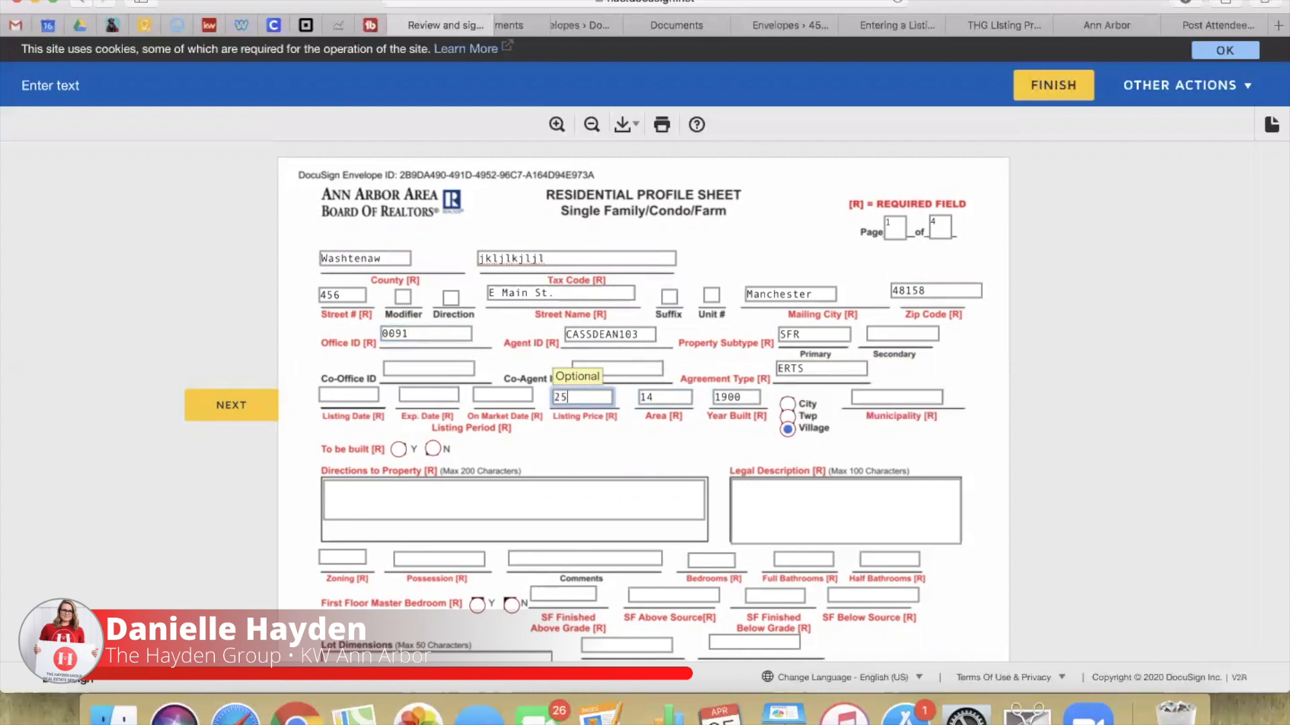
pyautogui.click(343, 558)
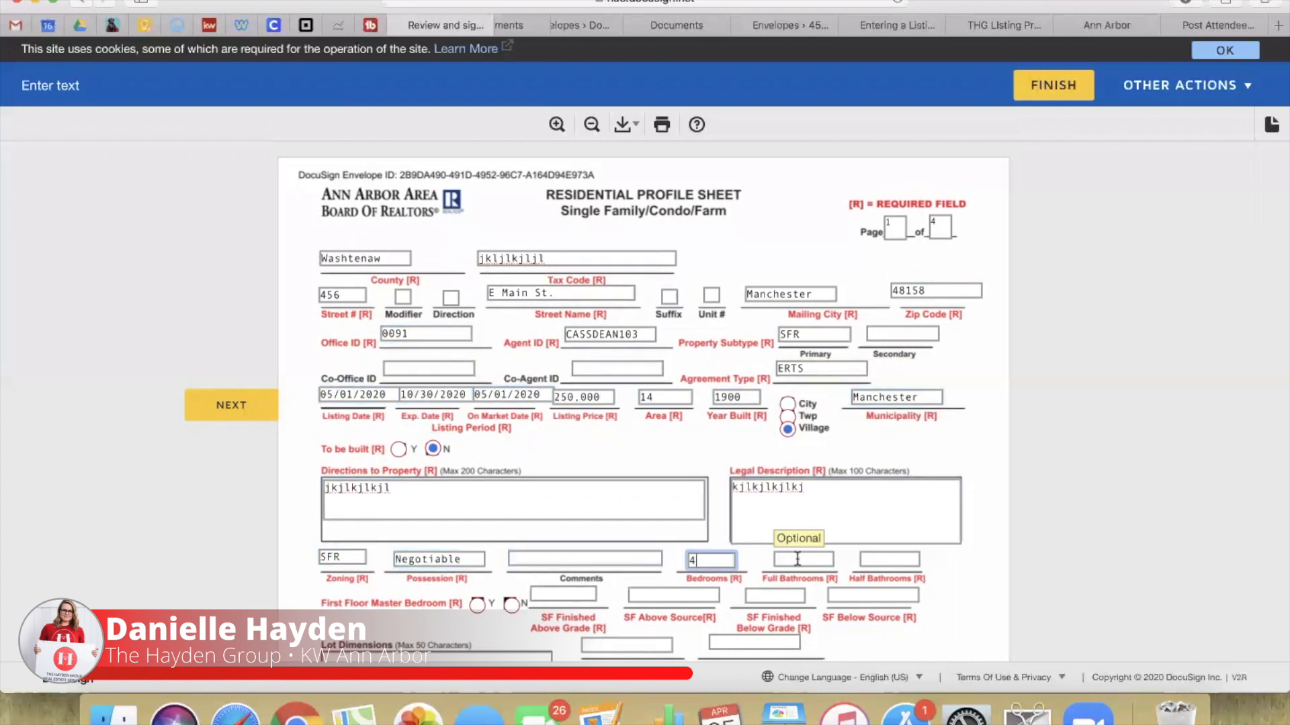
pyautogui.scroll(-4, 645, 417)
pyautogui.press('Tab')
pyautogui.write('ta')
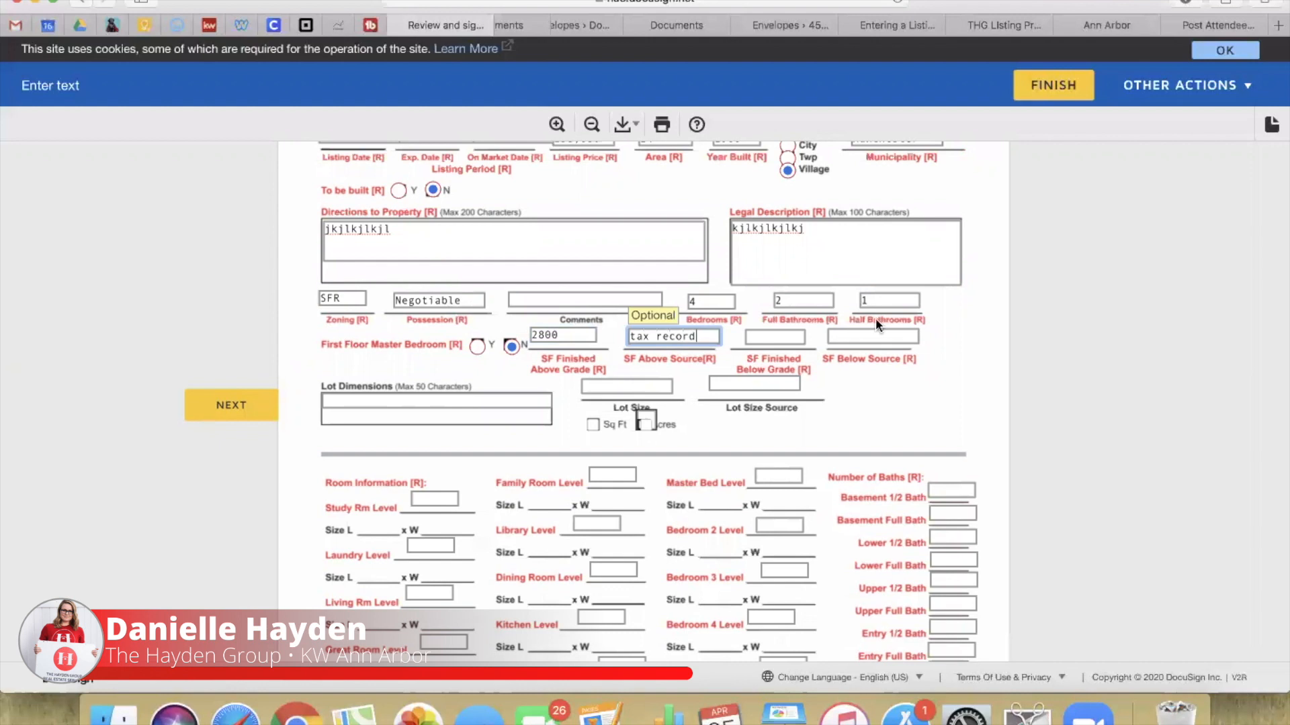
pyautogui.click(766, 339)
pyautogui.write('800')
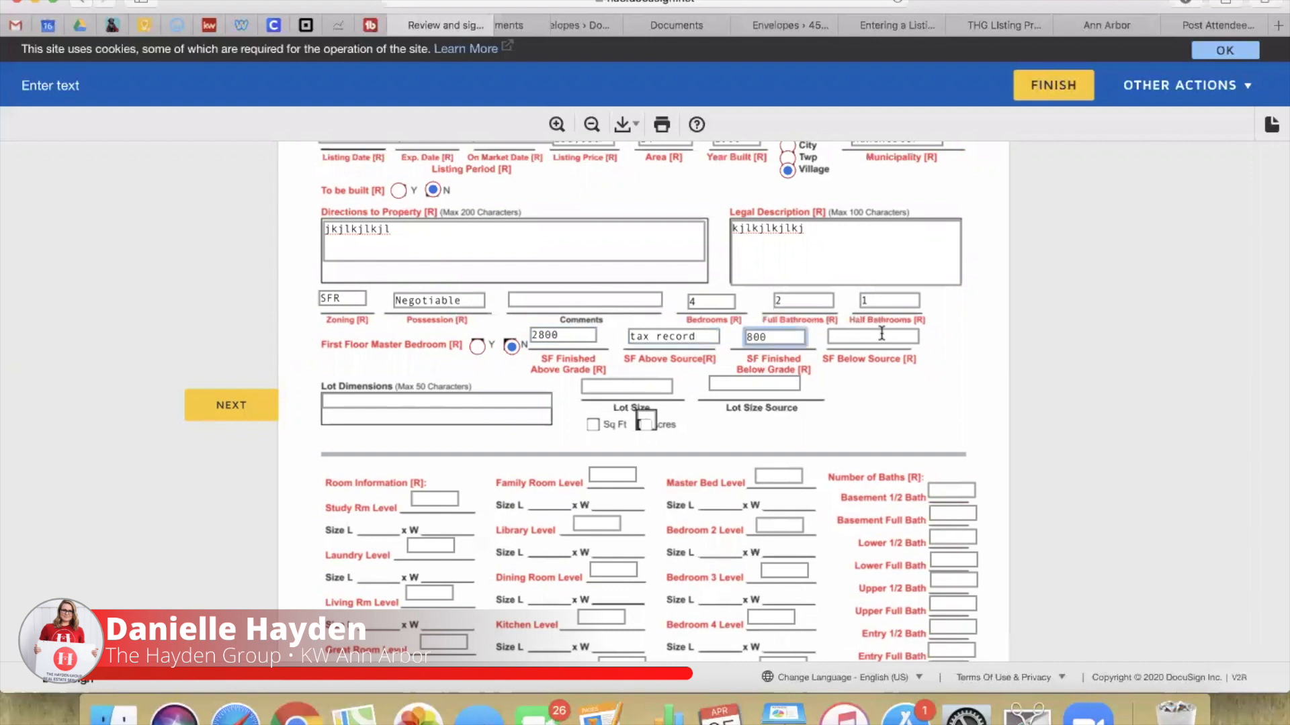
pyautogui.click(858, 338)
pyautogui.write('tax record')
pyautogui.click(876, 381)
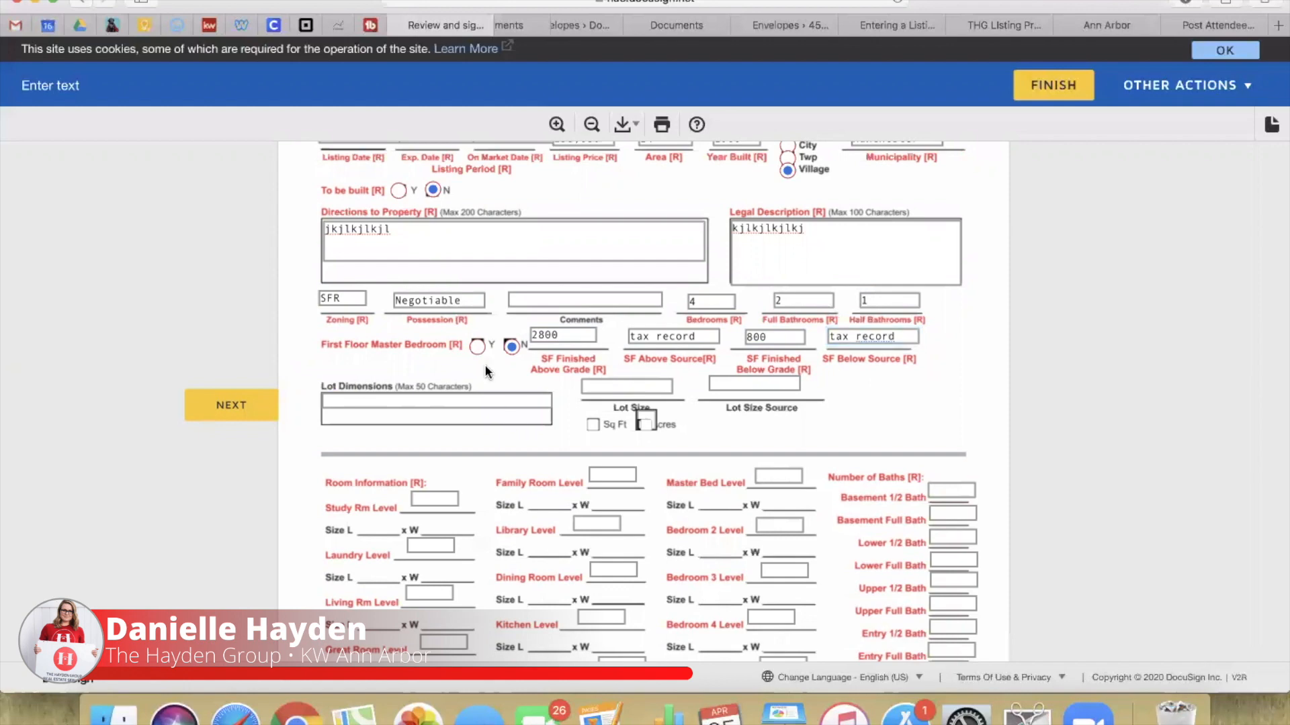
# Step: Mark lot size in acres, new construction No, one fireplace, a 2-space garage and public sewer
pyautogui.scroll(-3, 487, 372)
pyautogui.click(641, 310)
pyautogui.scroll(-20, 638, 296)
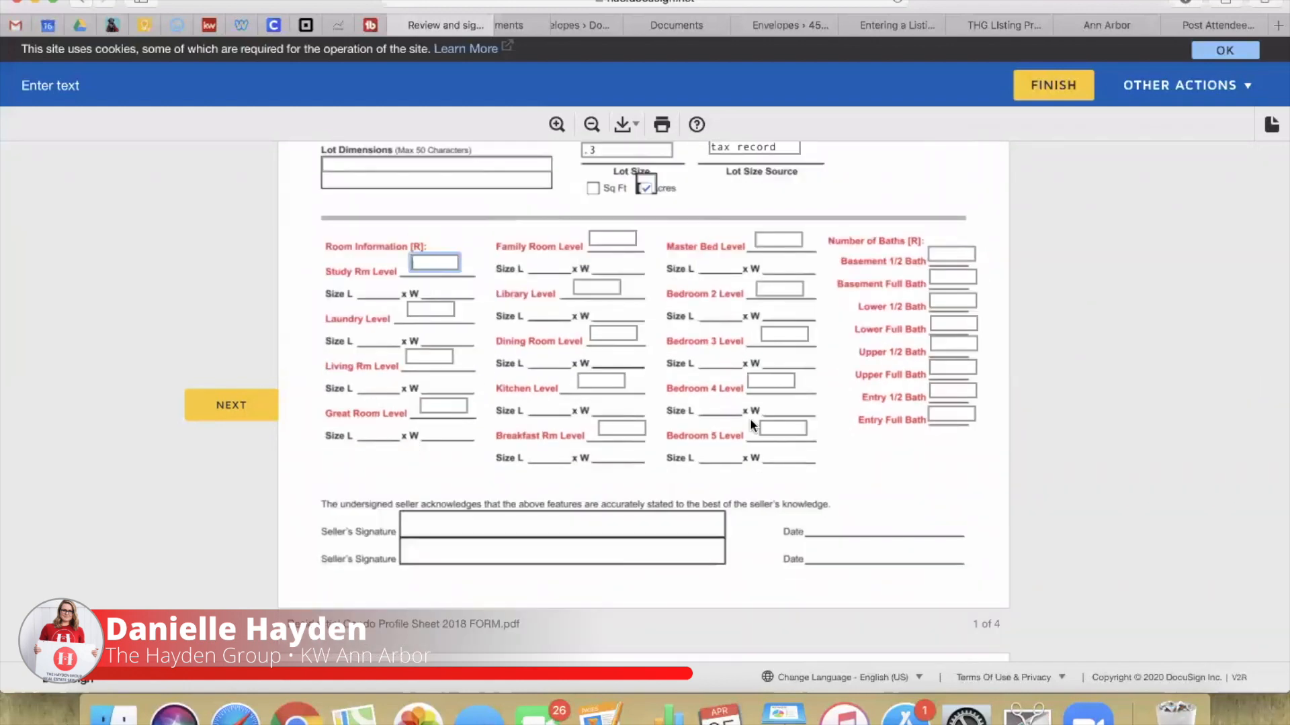
pyautogui.click(509, 236)
pyautogui.scroll(-5, 471, 276)
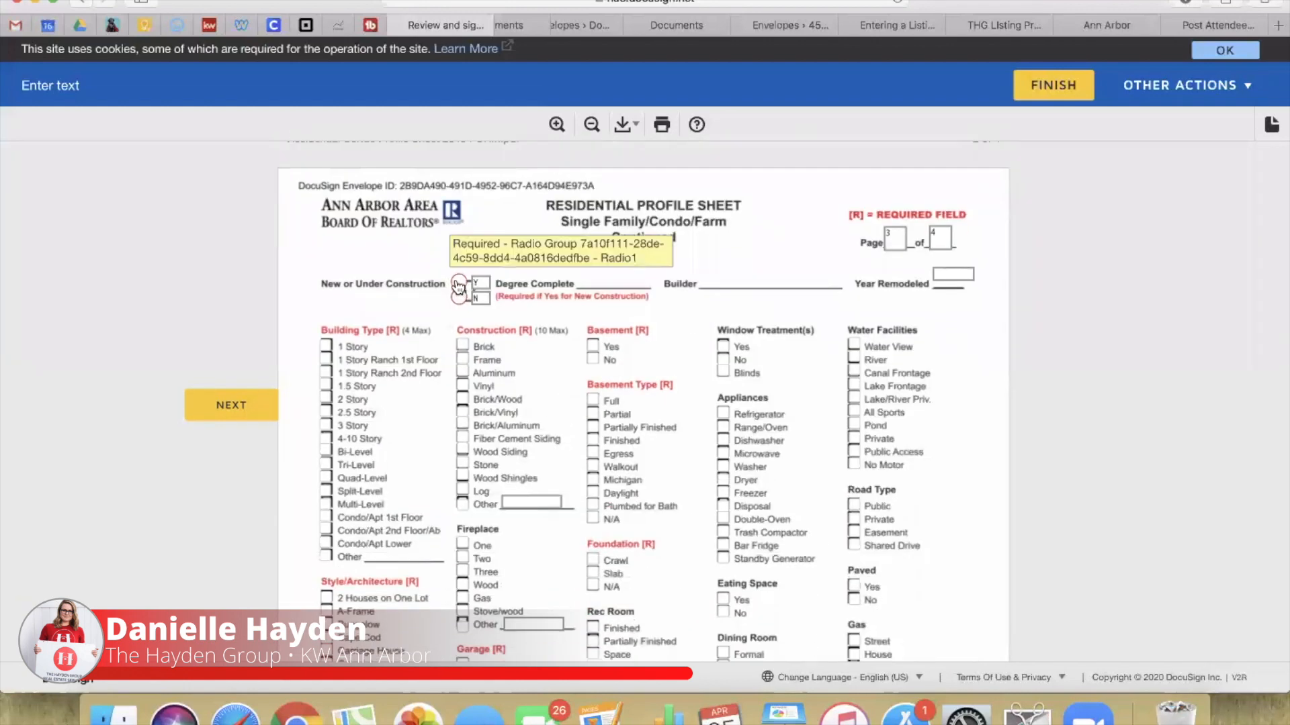
pyautogui.click(463, 284)
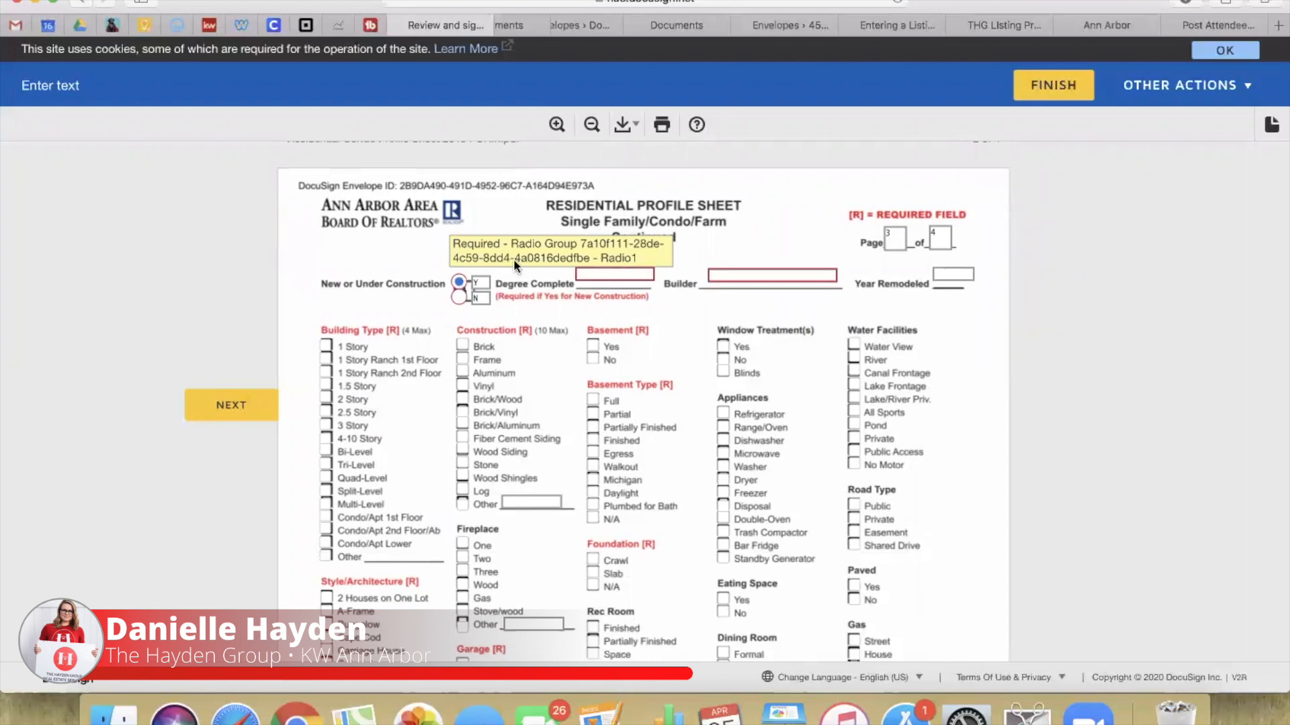
pyautogui.click(460, 297)
pyautogui.scroll(-5, 586, 434)
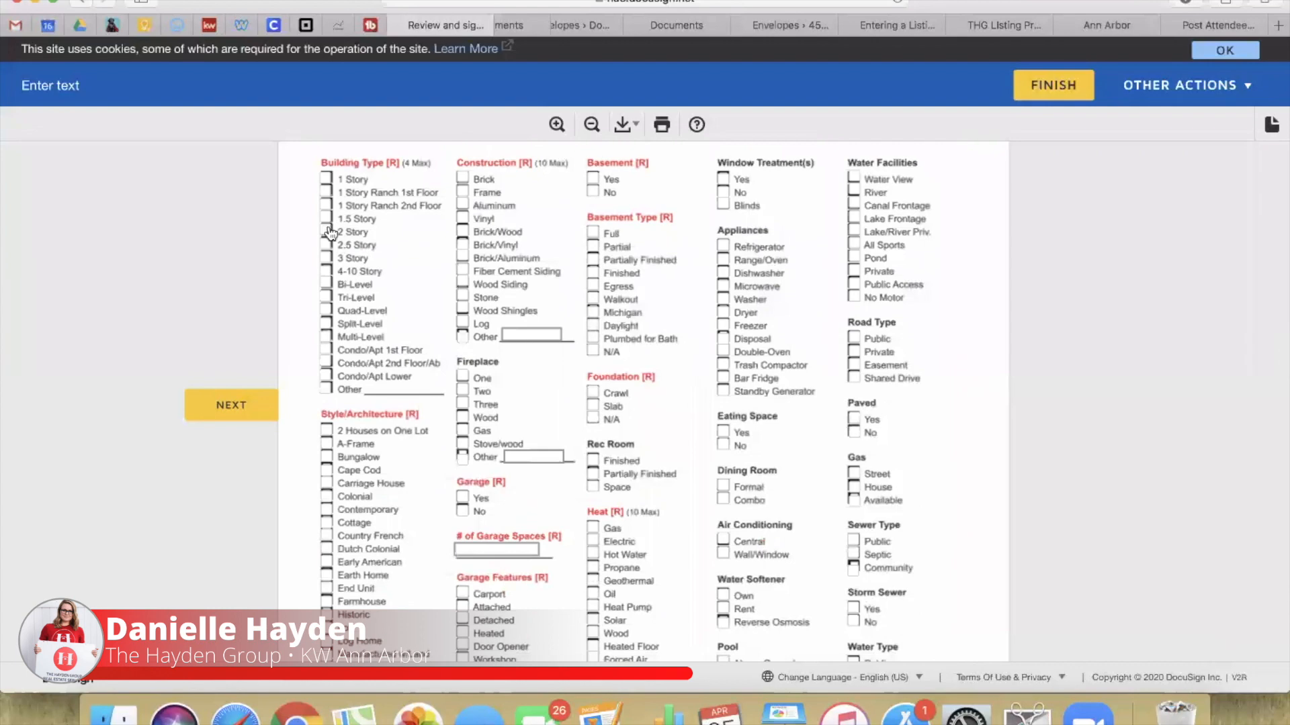
pyautogui.scroll(-3, 333, 379)
pyautogui.click(463, 253)
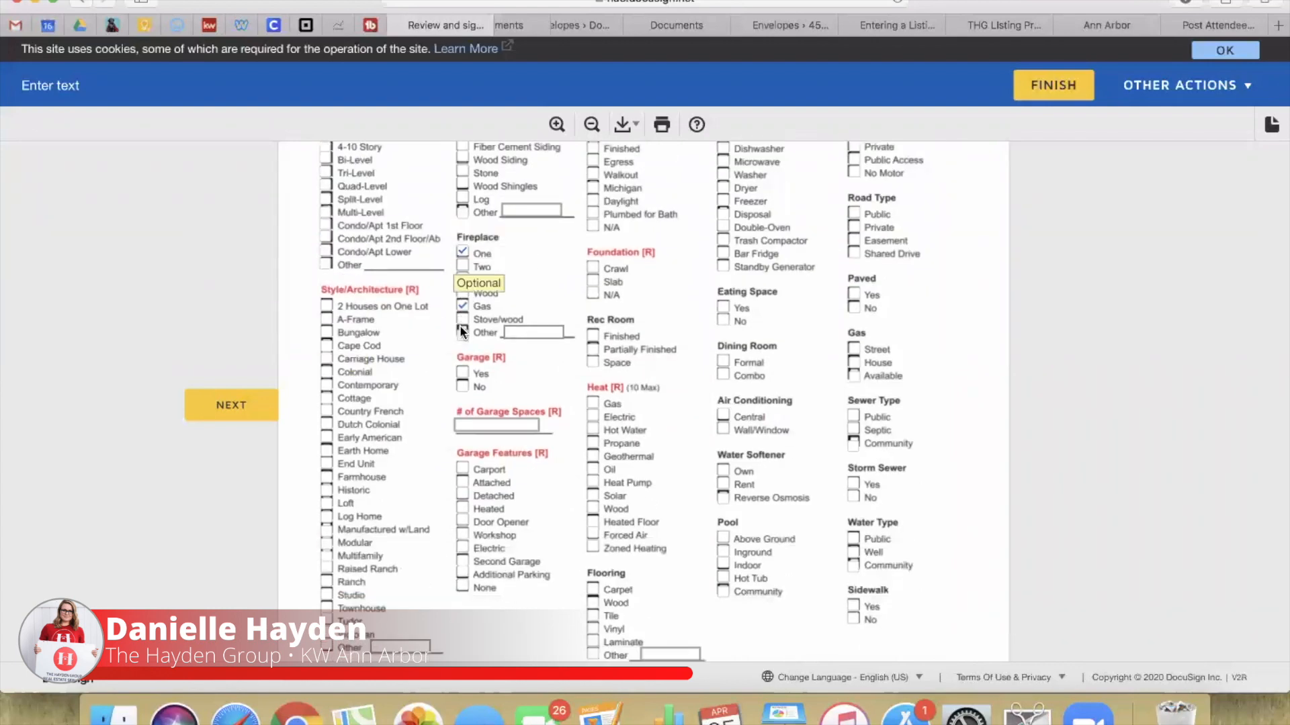
pyautogui.scroll(-2, 471, 302)
pyautogui.click(462, 300)
pyautogui.click(497, 351)
pyautogui.write('2')
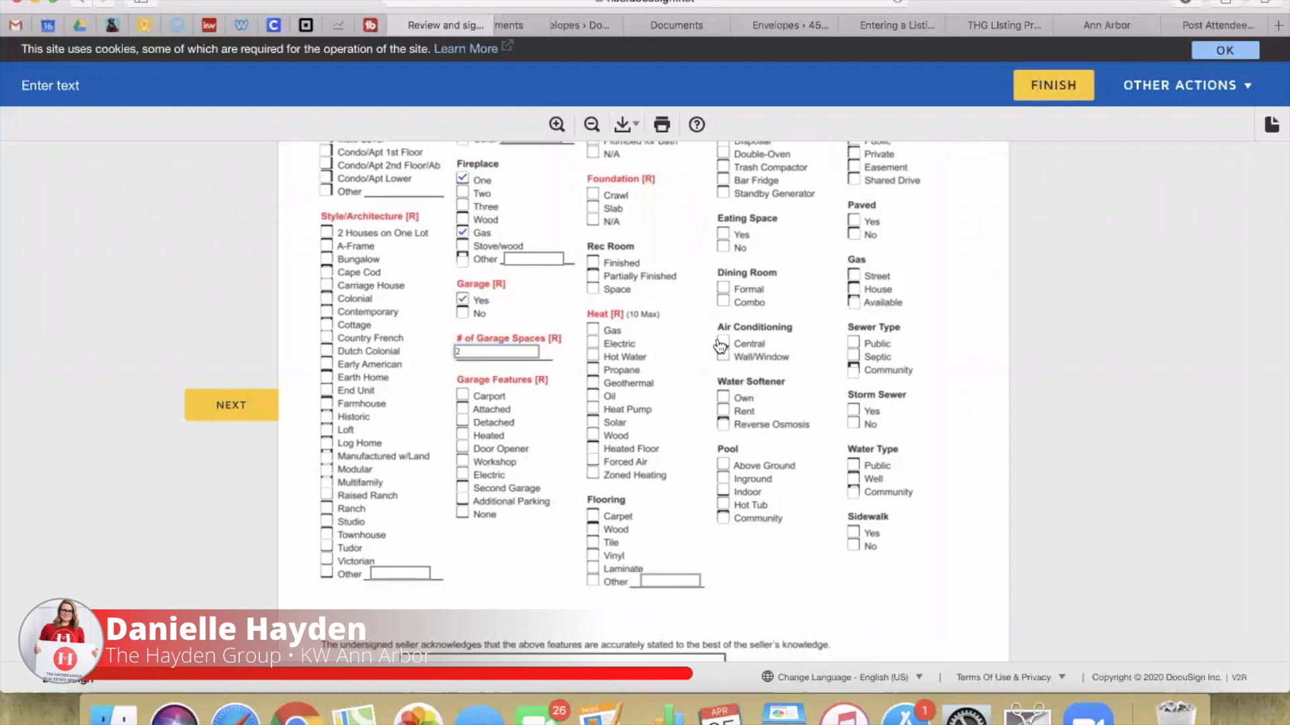
pyautogui.click(853, 343)
# Step: Set ownership to private, answer Yes to all VOW, IDX and show-address options, and mark not a short sale
pyautogui.scroll(7, 728, 453)
pyautogui.scroll(-9, 728, 452)
pyautogui.scroll(-10, 728, 452)
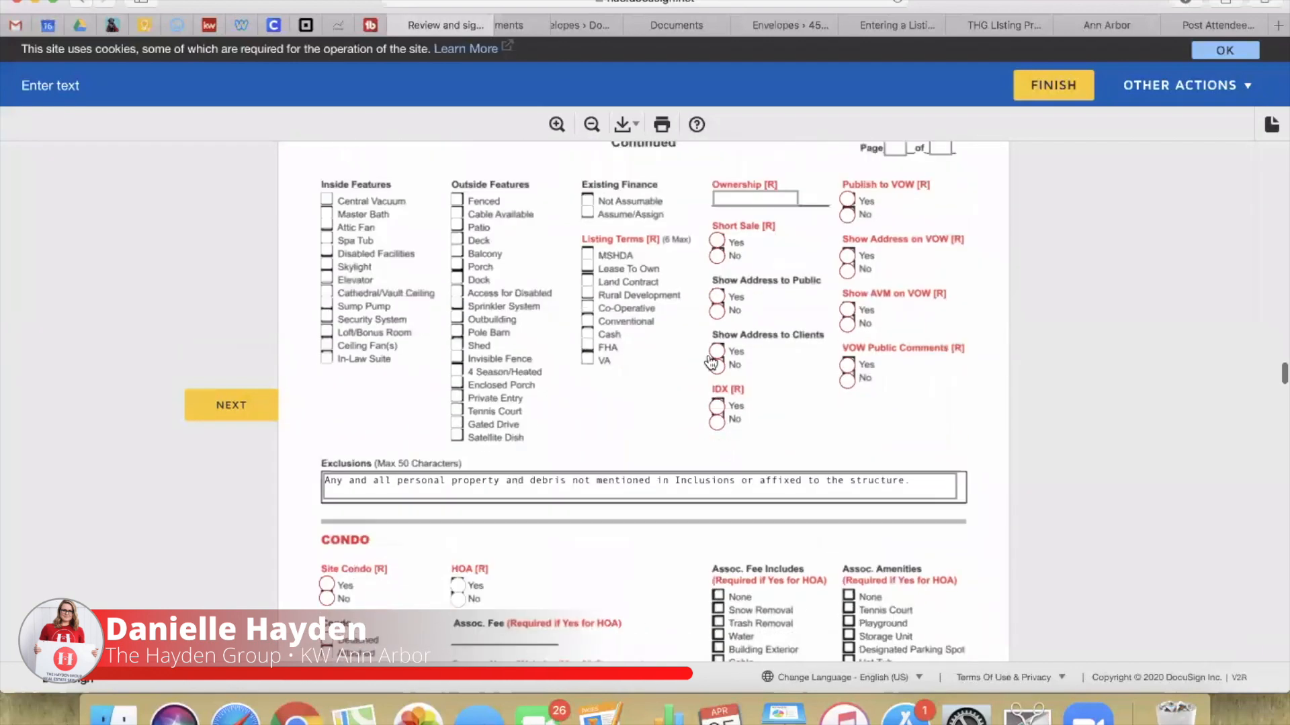
pyautogui.click(728, 192)
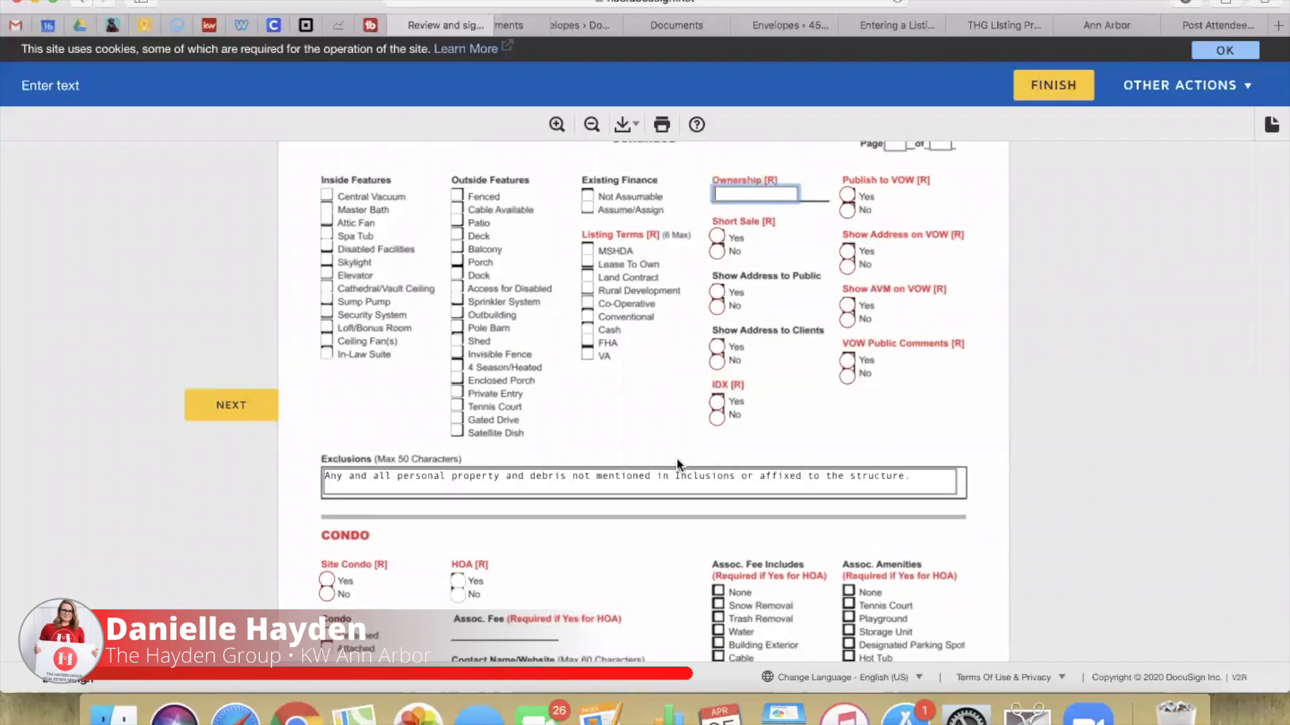
pyautogui.write('private')
pyautogui.click(847, 194)
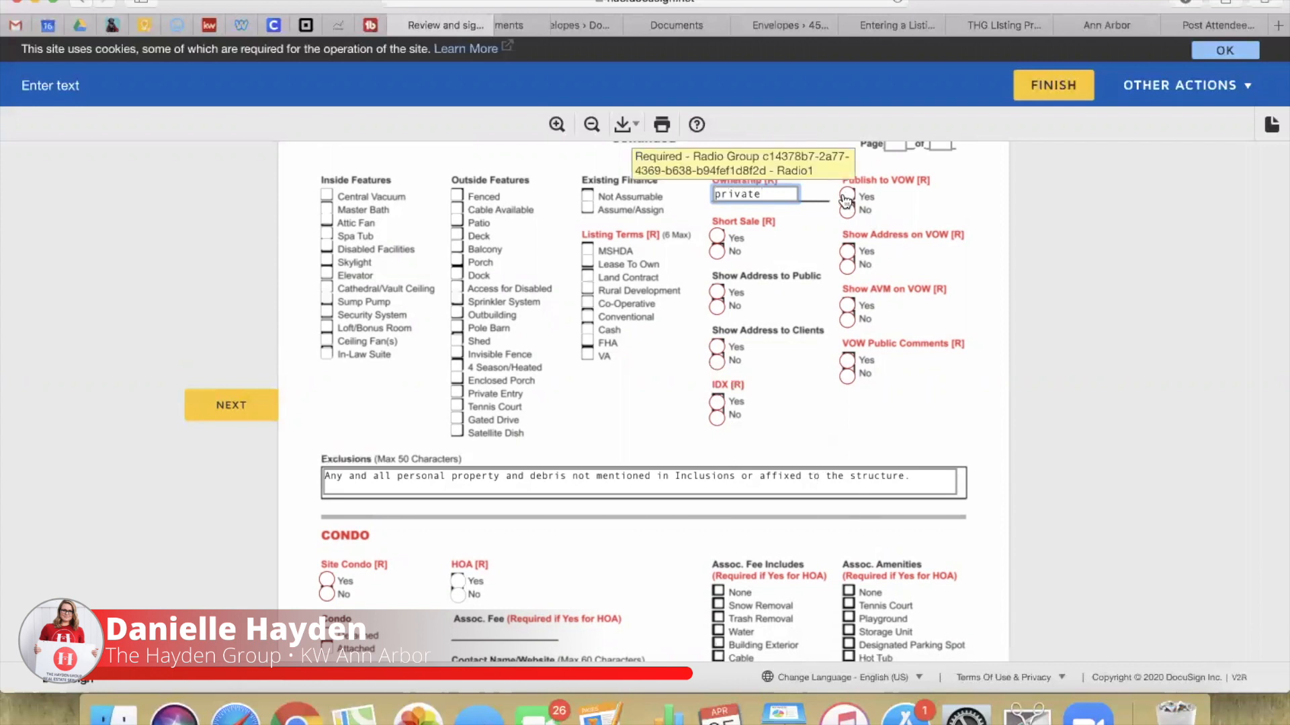
pyautogui.click(847, 251)
pyautogui.click(847, 305)
pyautogui.click(847, 361)
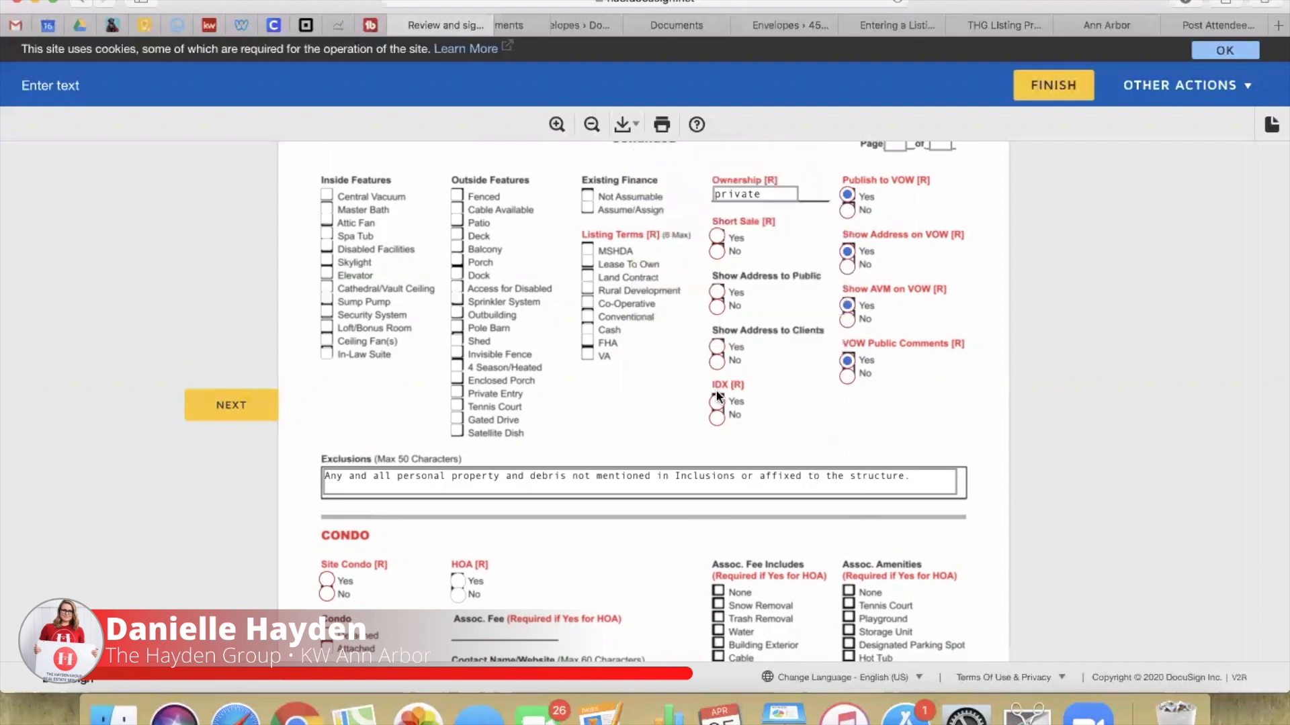
pyautogui.click(717, 402)
pyautogui.click(717, 347)
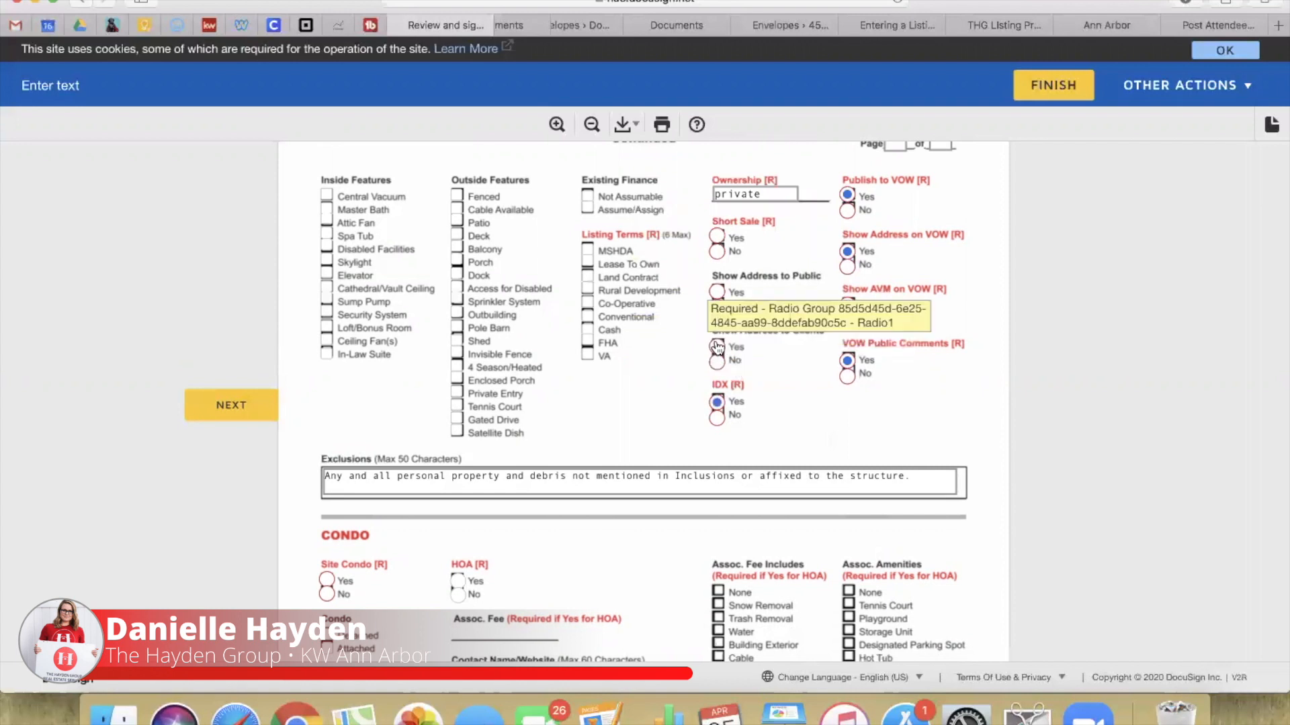
pyautogui.click(717, 293)
pyautogui.click(717, 251)
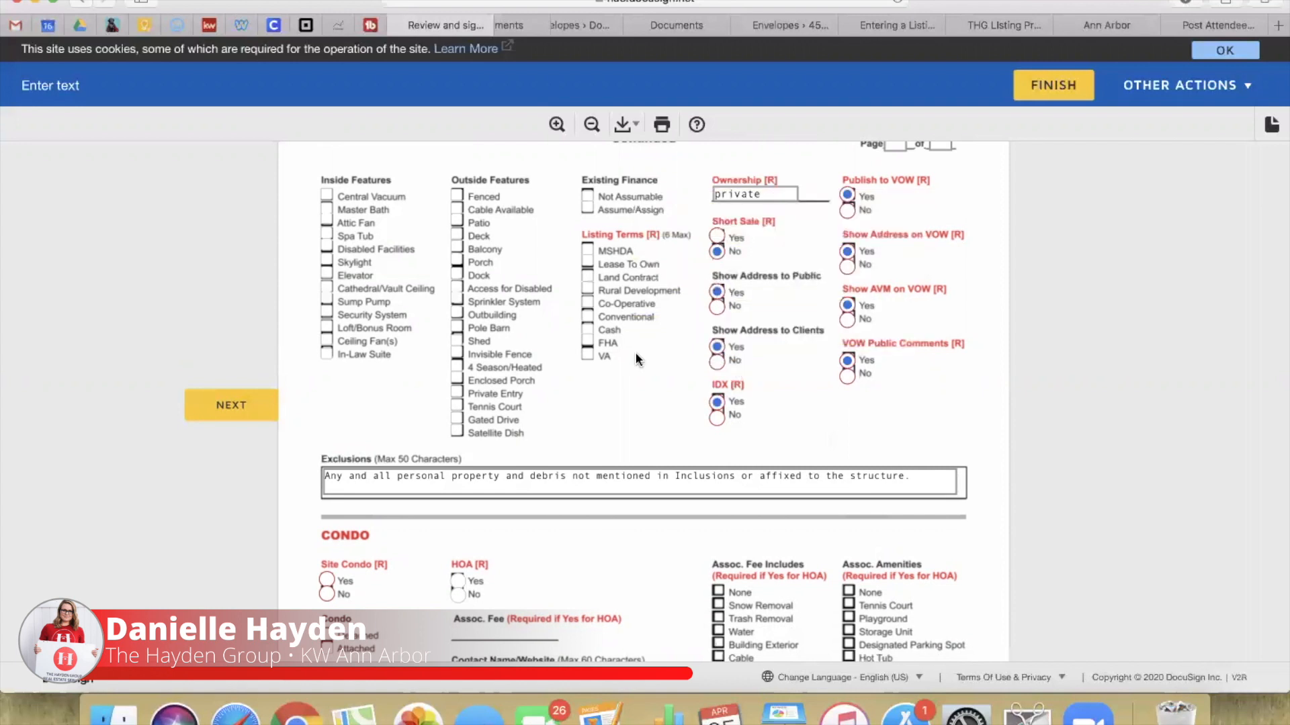
# Step: Add MSHDA, Cash, FHA and VA listing terms, answer Site Condo No and HOA Yes, then advance
pyautogui.scroll(-3, 638, 360)
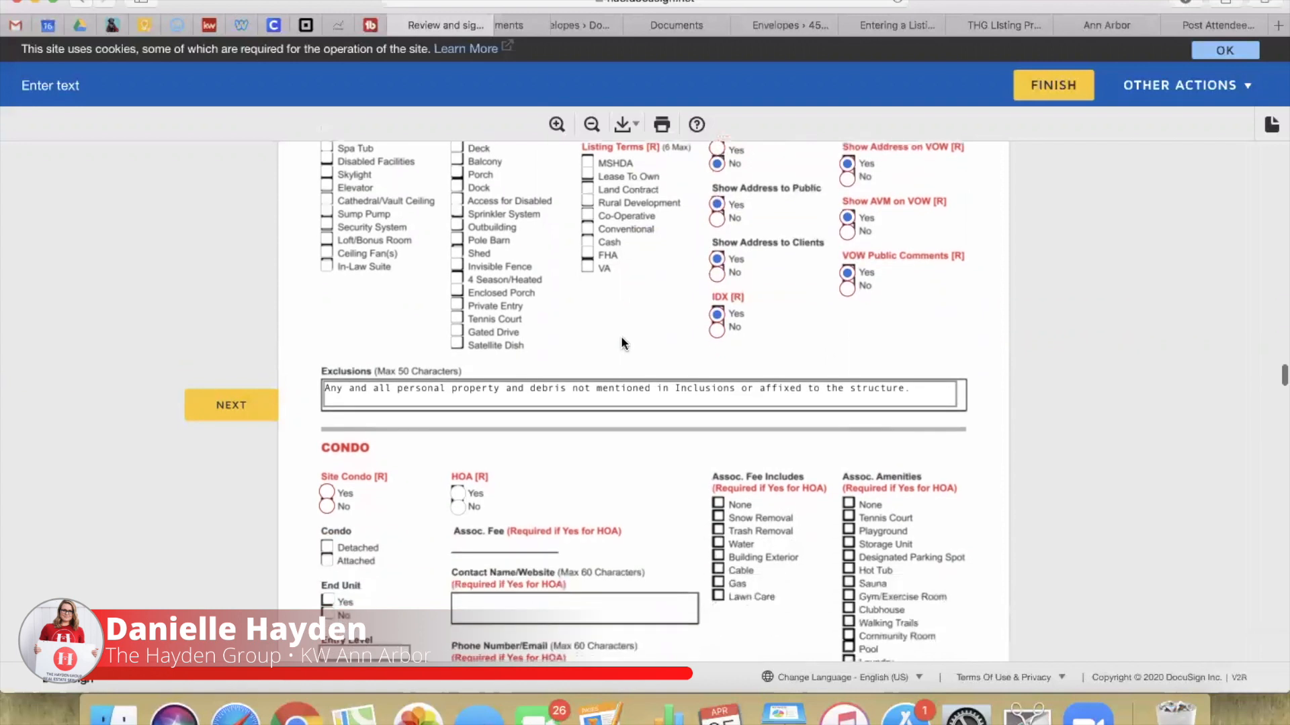
pyautogui.click(587, 164)
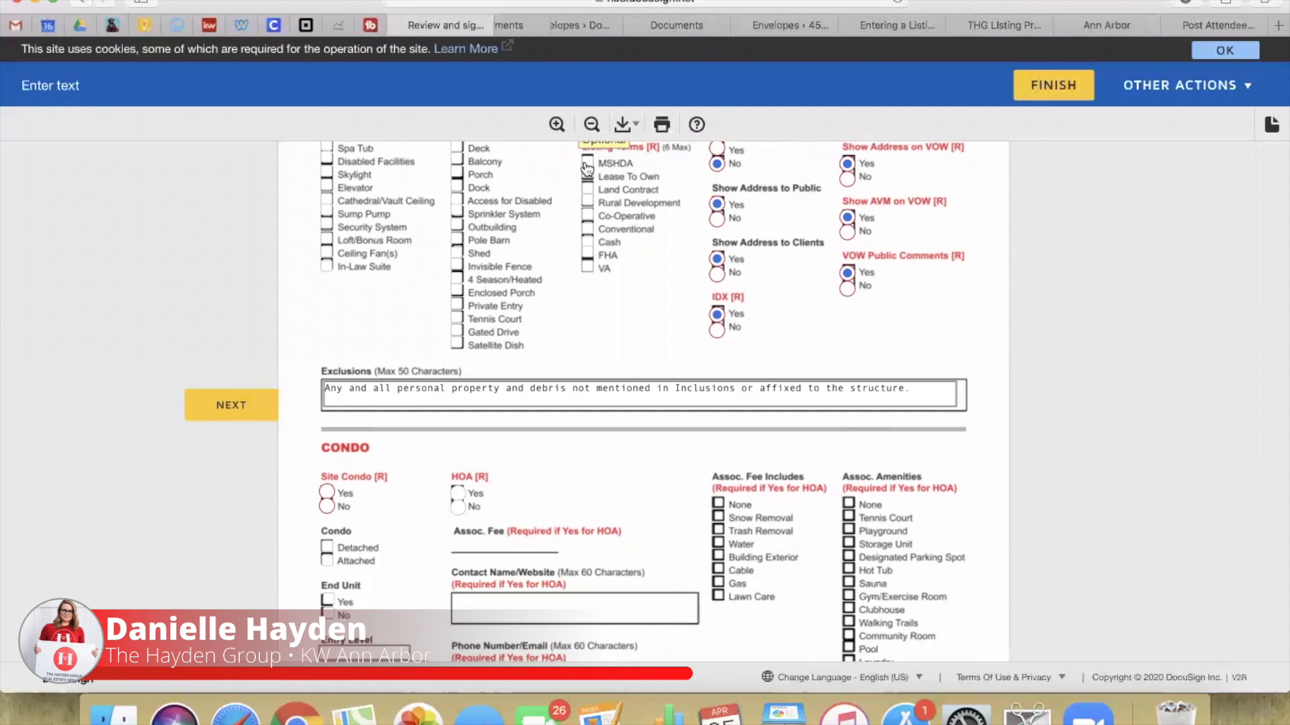
pyautogui.click(587, 242)
pyautogui.click(587, 255)
pyautogui.click(587, 268)
pyautogui.scroll(-3, 628, 276)
pyautogui.click(942, 306)
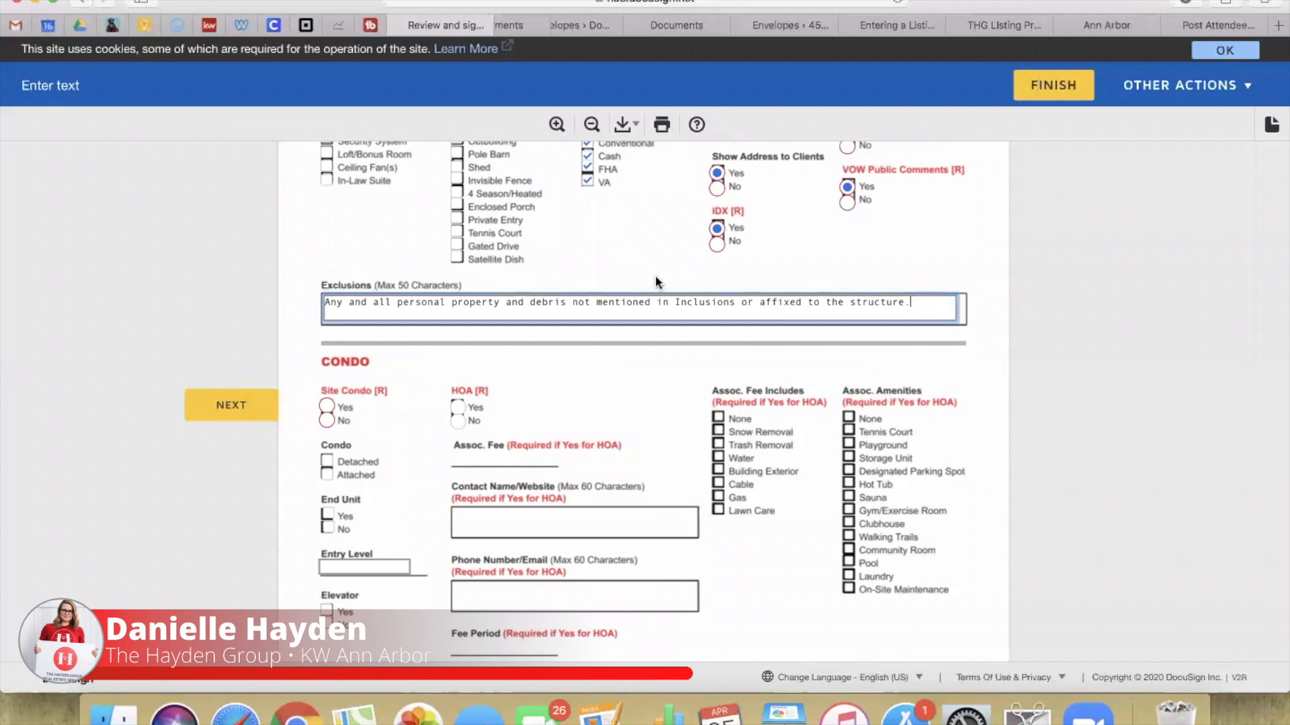
pyautogui.scroll(-3, 639, 377)
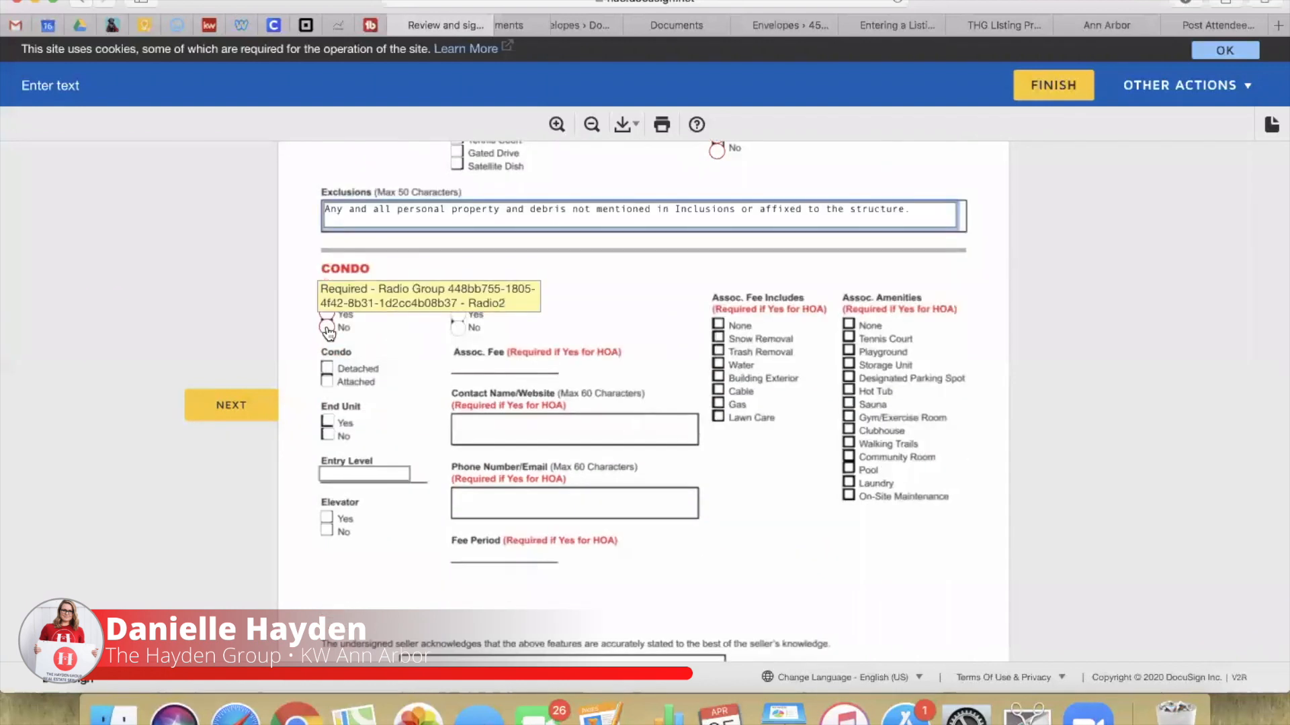
pyautogui.click(326, 328)
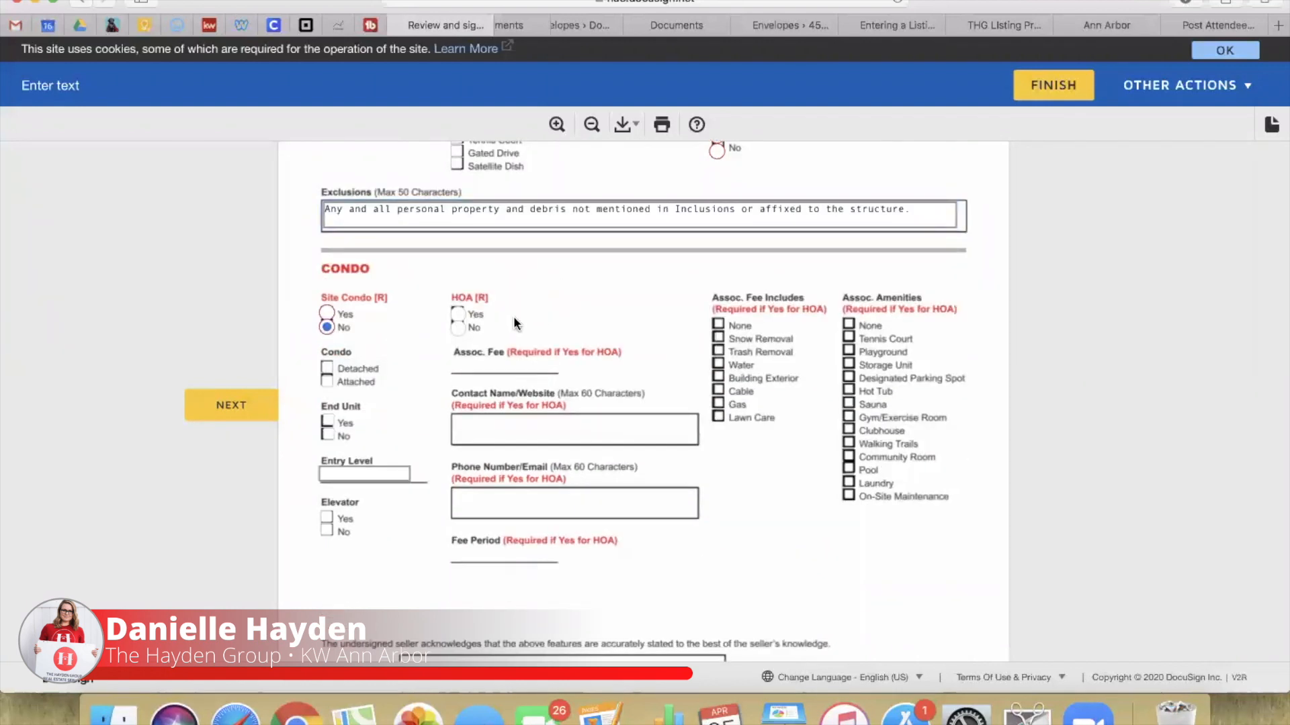
pyautogui.click(458, 314)
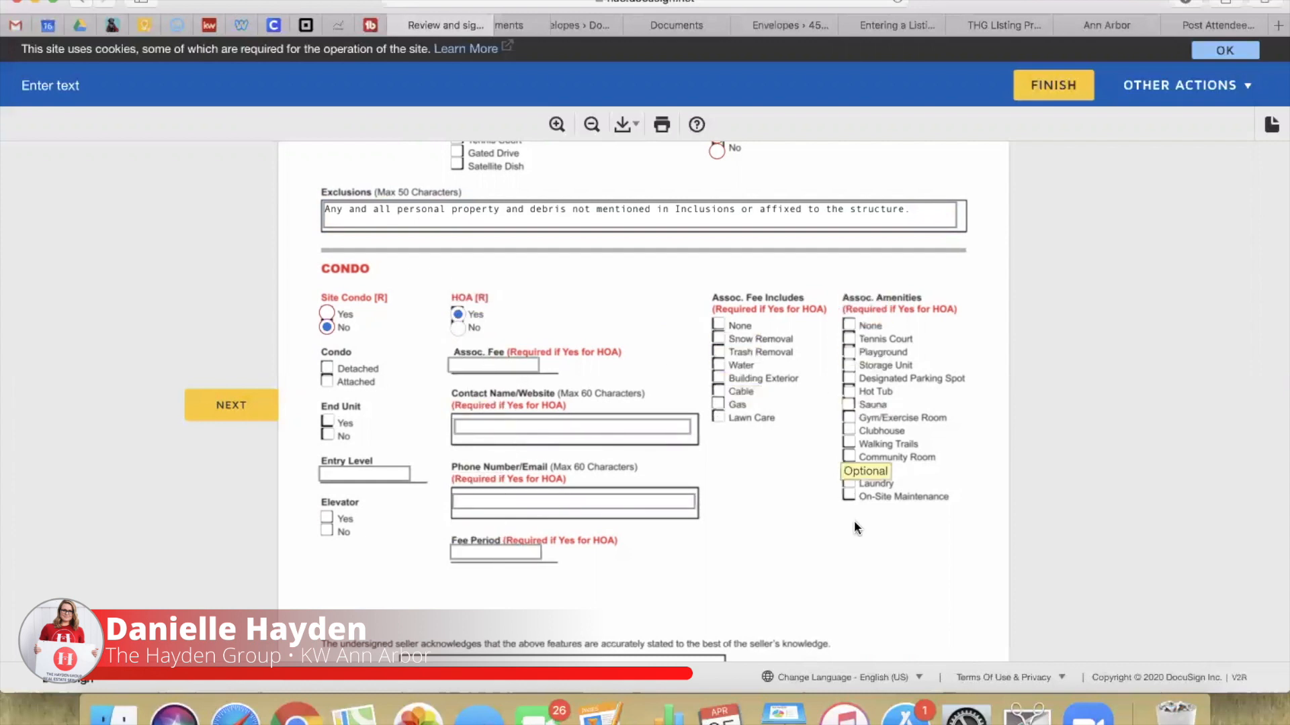
pyautogui.click(467, 326)
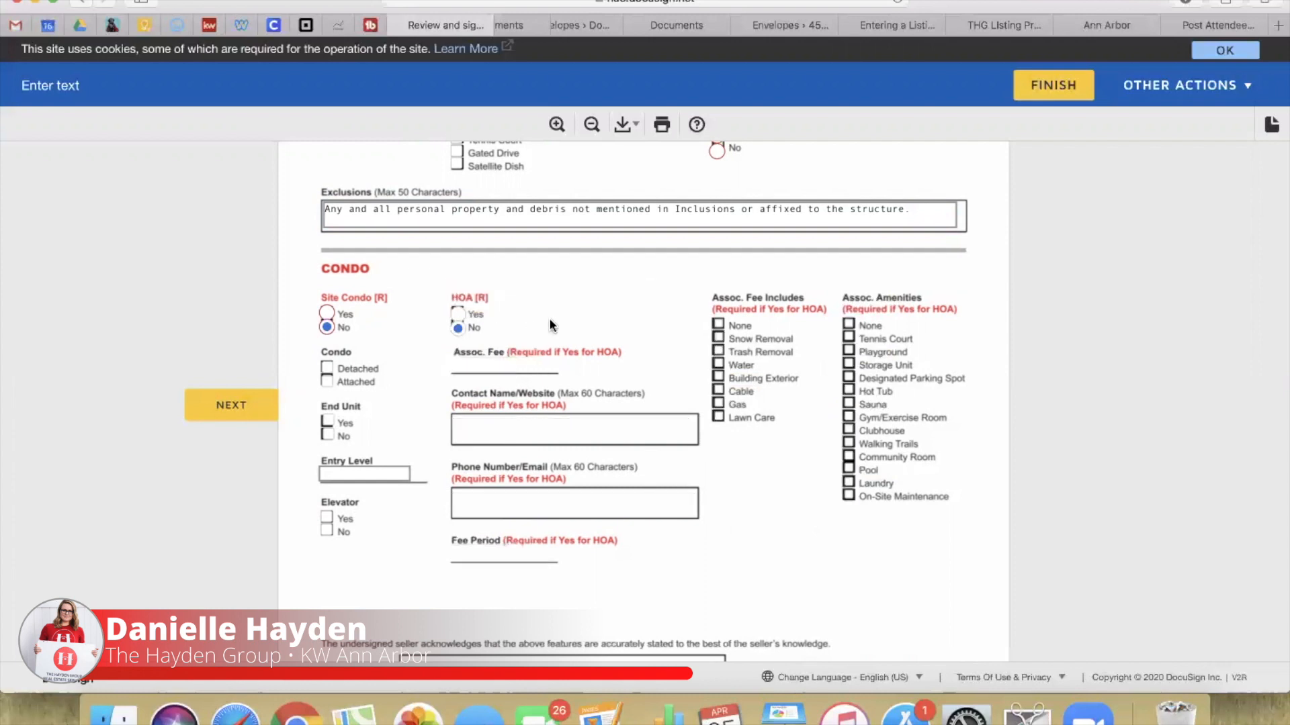
pyautogui.click(456, 313)
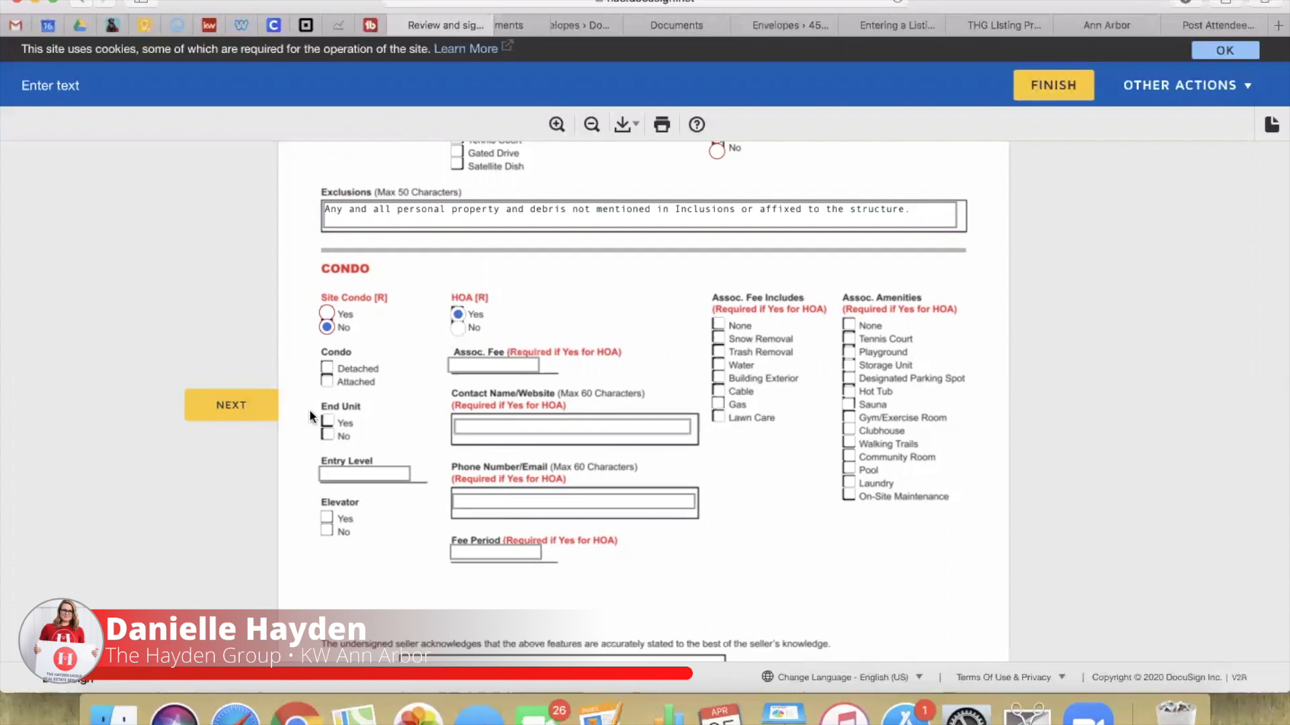
pyautogui.click(242, 403)
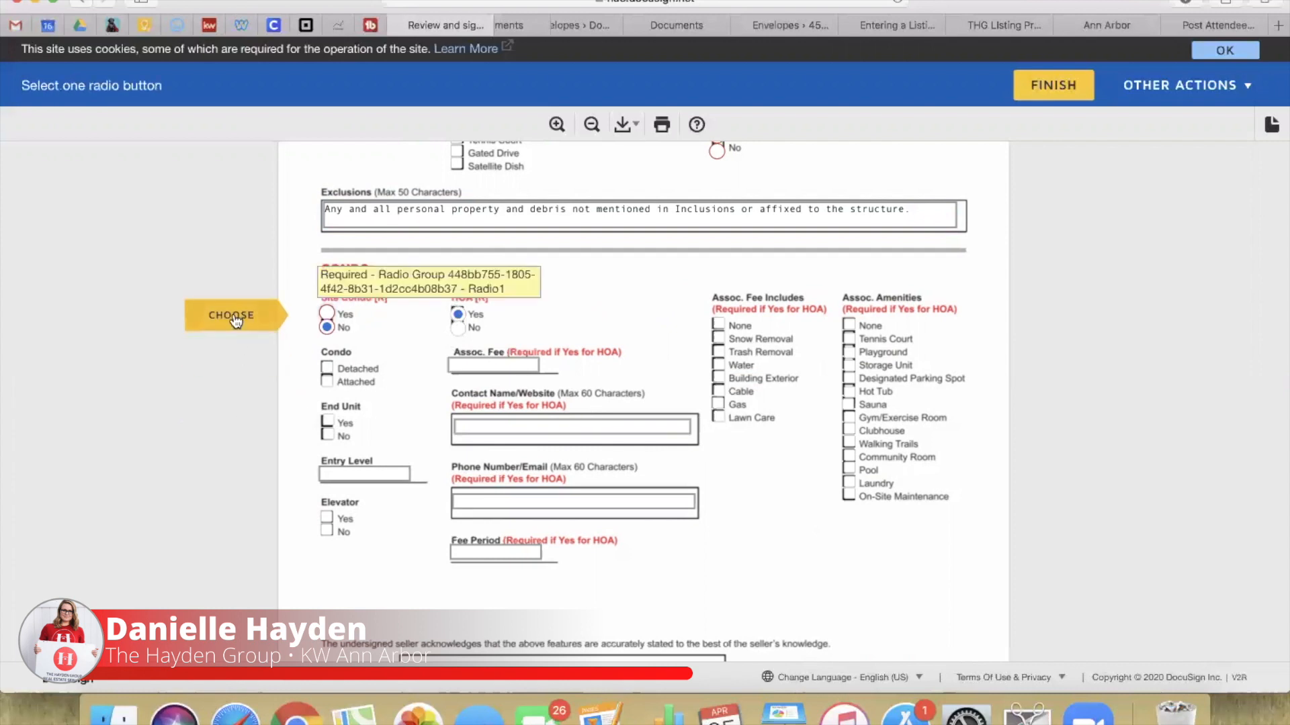
pyautogui.click(232, 317)
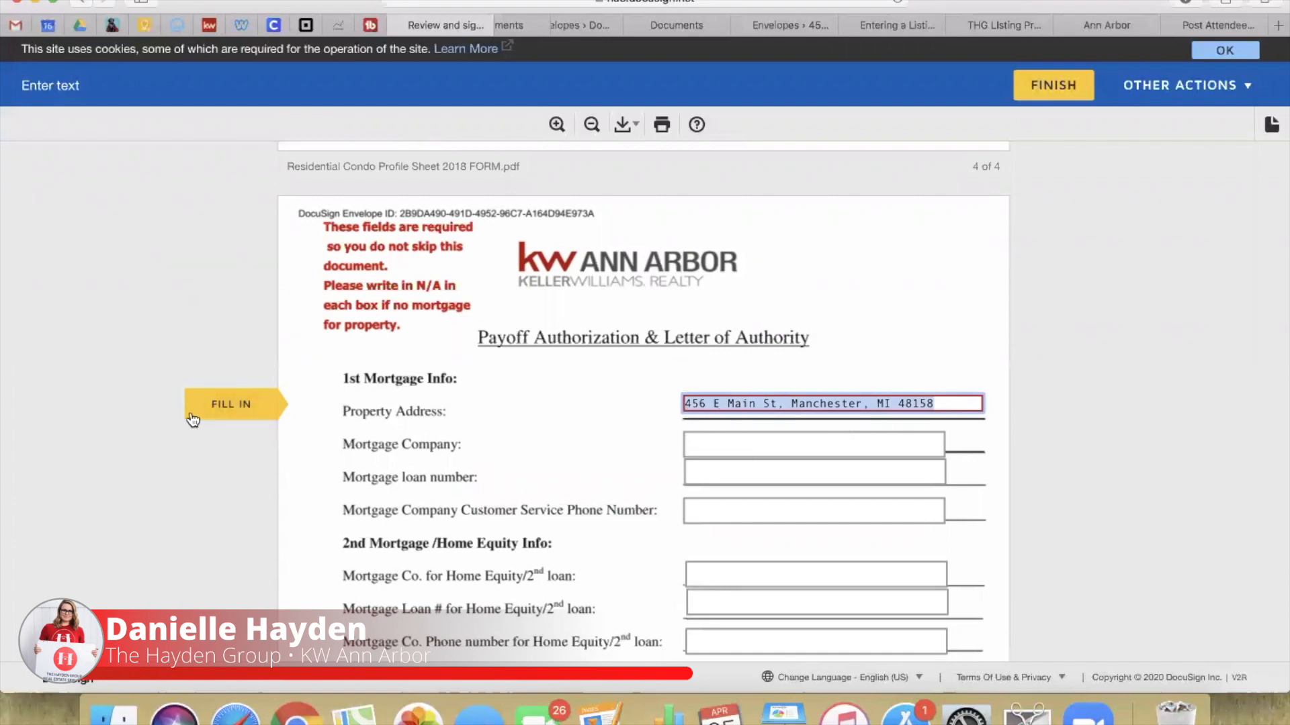
# Step: Sign the wiring acknowledgment as agent and move city, state and ZIP into the City field
pyautogui.click(213, 402)
pyautogui.click(458, 391)
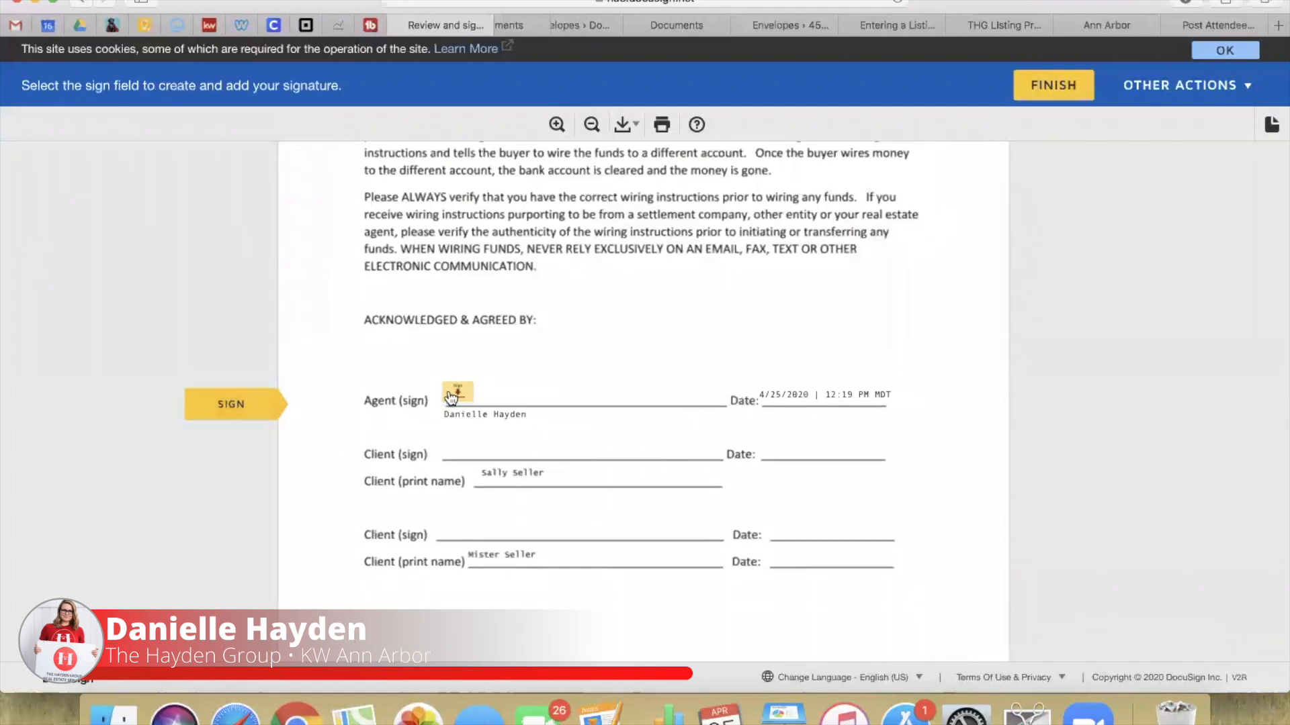
pyautogui.moveTo(485, 435); pyautogui.dragTo(239, 428)
pyautogui.press('BackSpace')
pyautogui.moveTo(604, 403); pyautogui.dragTo(427, 401)
pyautogui.press('super+c')
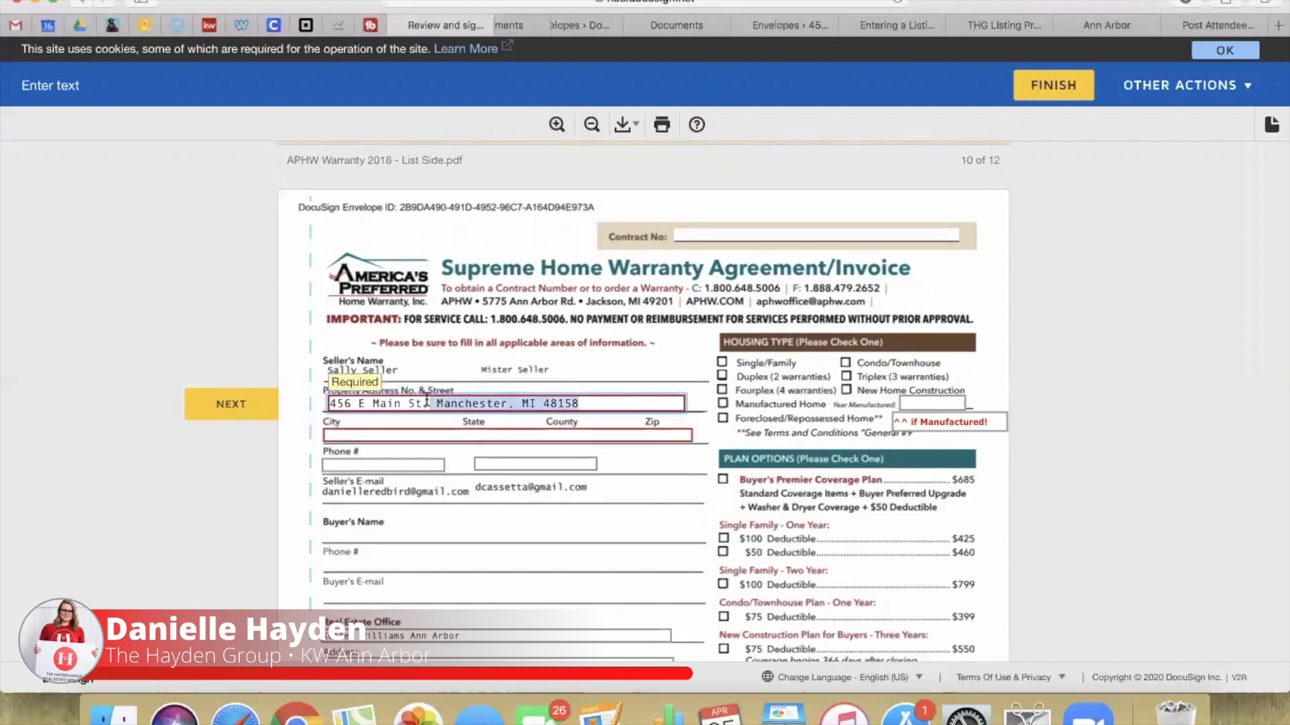
pyautogui.press('BackSpace')
pyautogui.press('BackSpace')
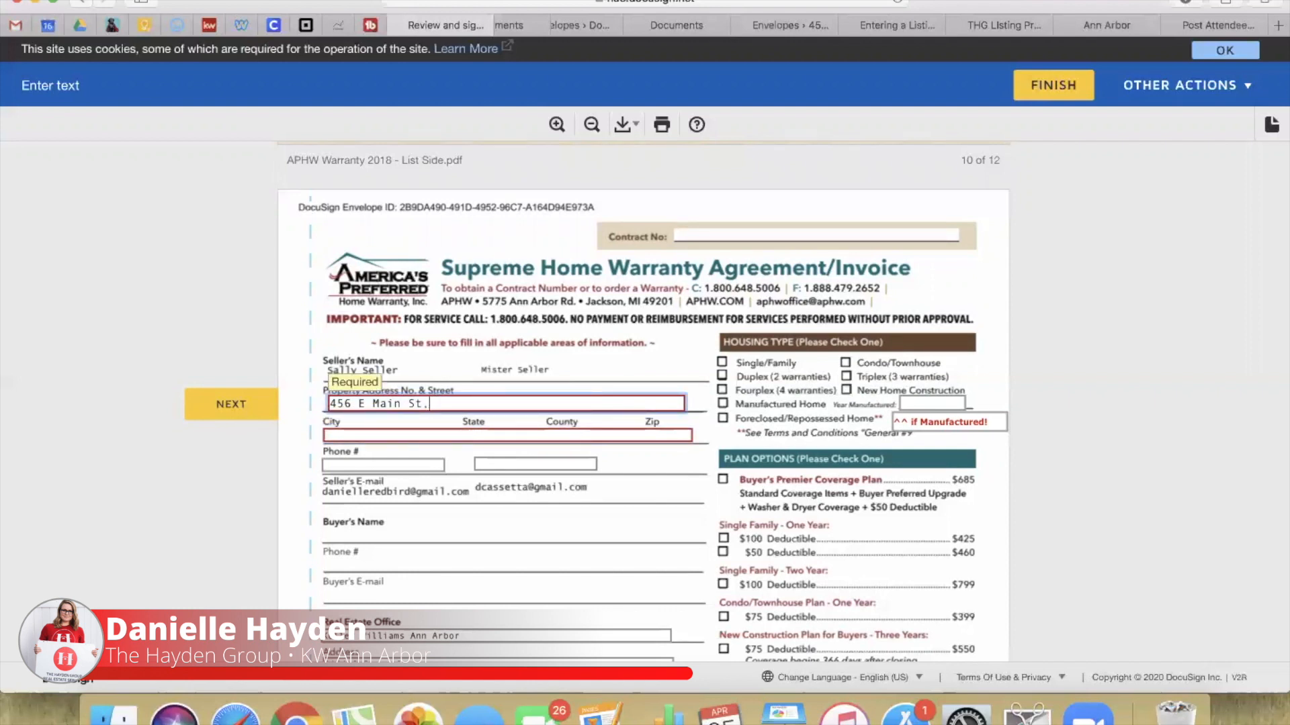
pyautogui.click(371, 432)
pyautogui.press('super+v')
# Step: Set the warranty form's listing date to 05/01/2020
pyautogui.click(228, 408)
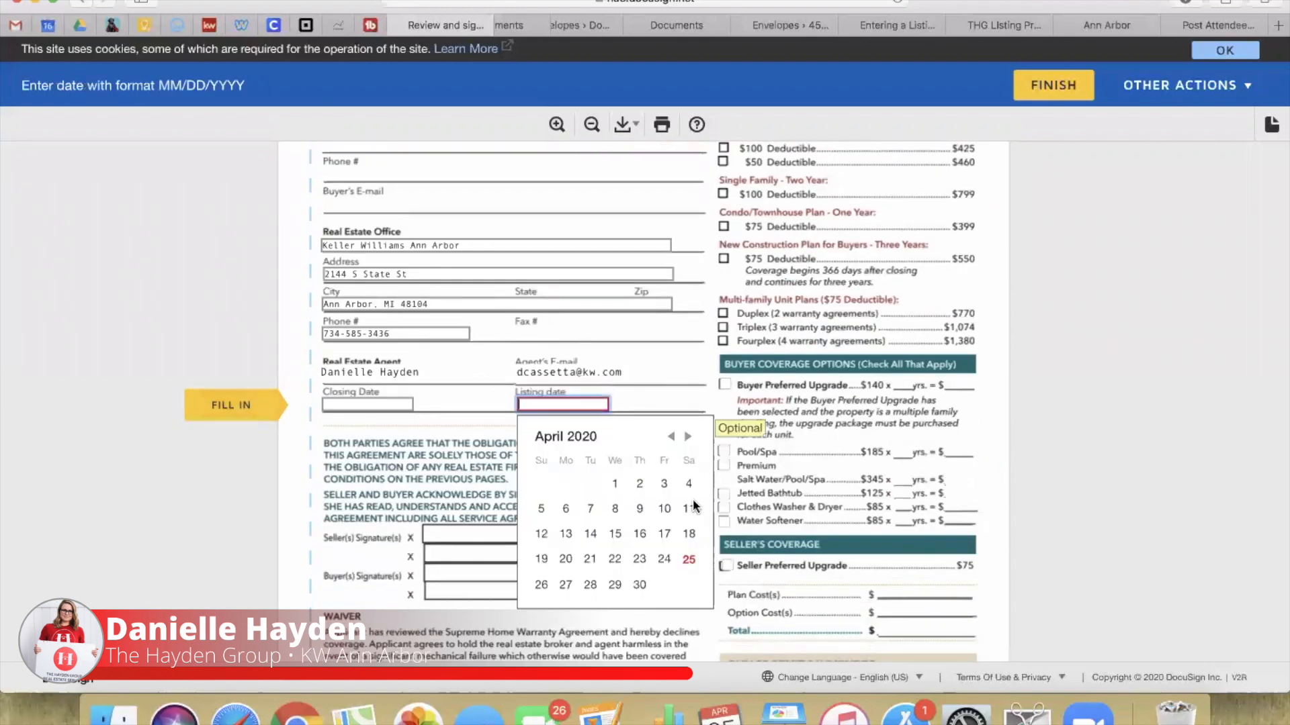
pyautogui.click(688, 437)
pyautogui.click(665, 485)
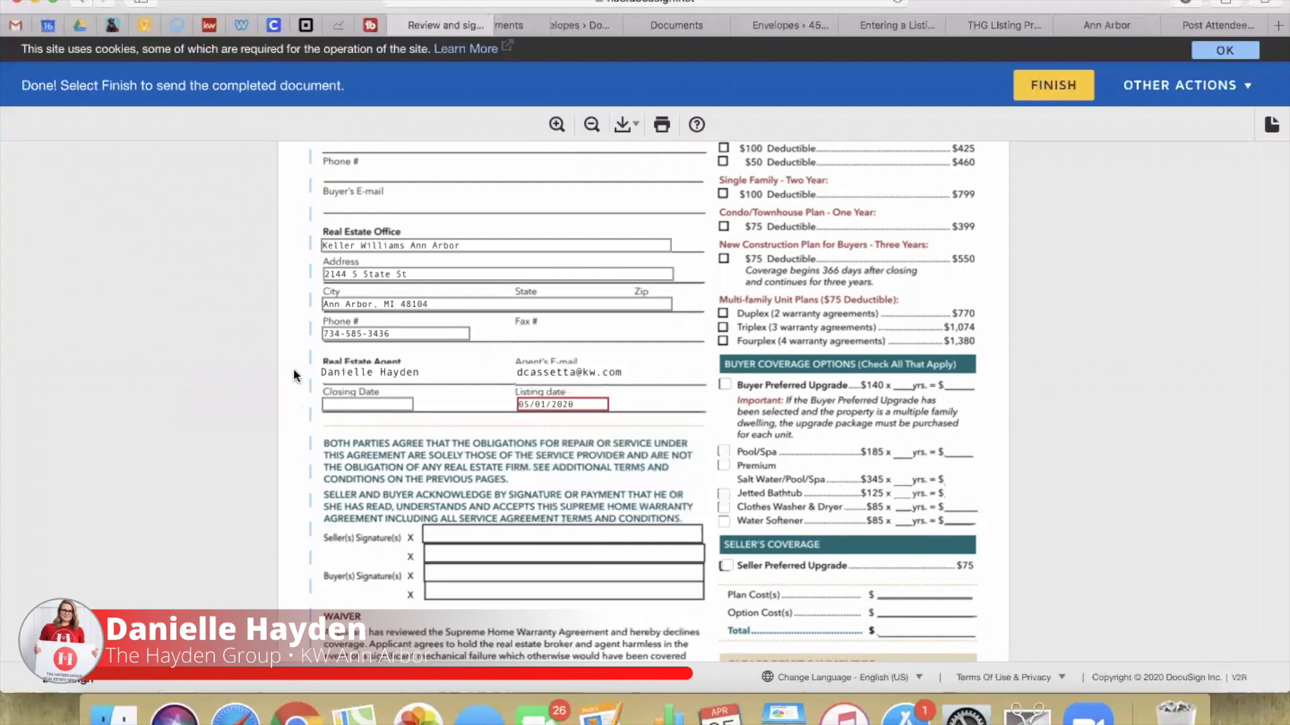
pyautogui.scroll(-8, 476, 430)
pyautogui.scroll(-10, 478, 438)
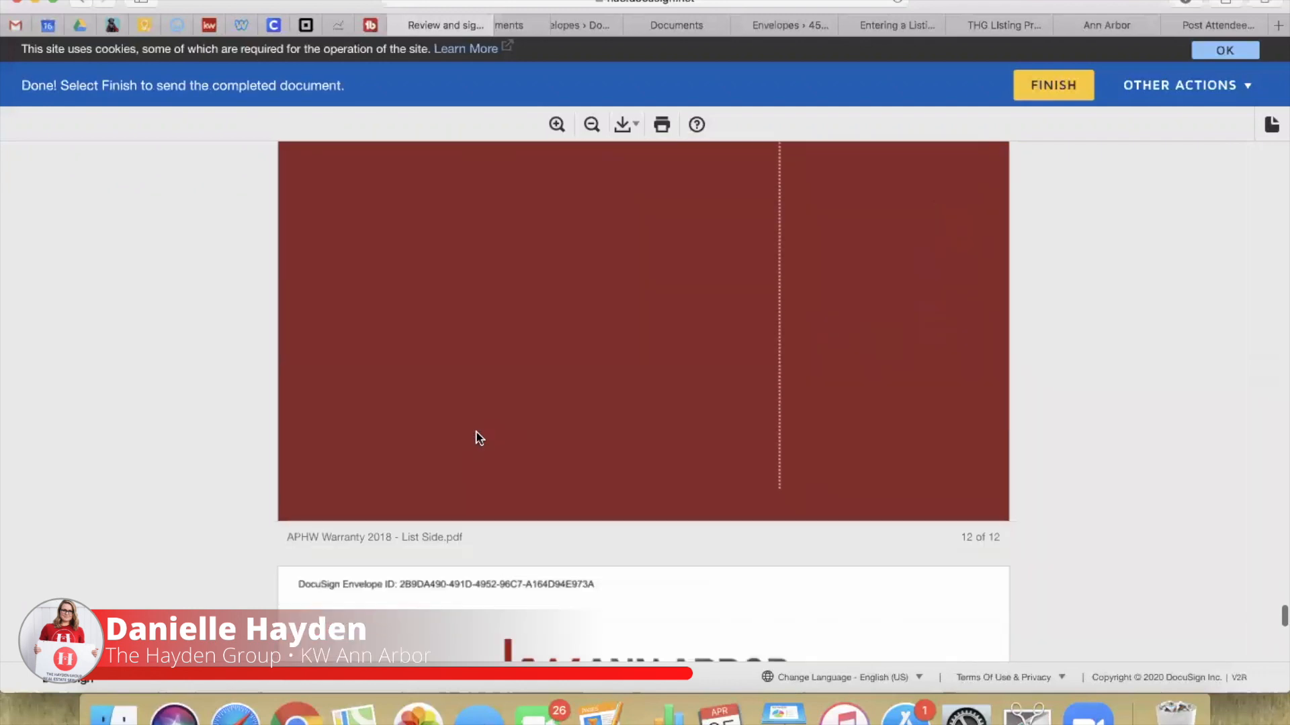
# Step: Append ', Manchester, MI 48158' to the disclosure statement's property address field
pyautogui.click(683, 289)
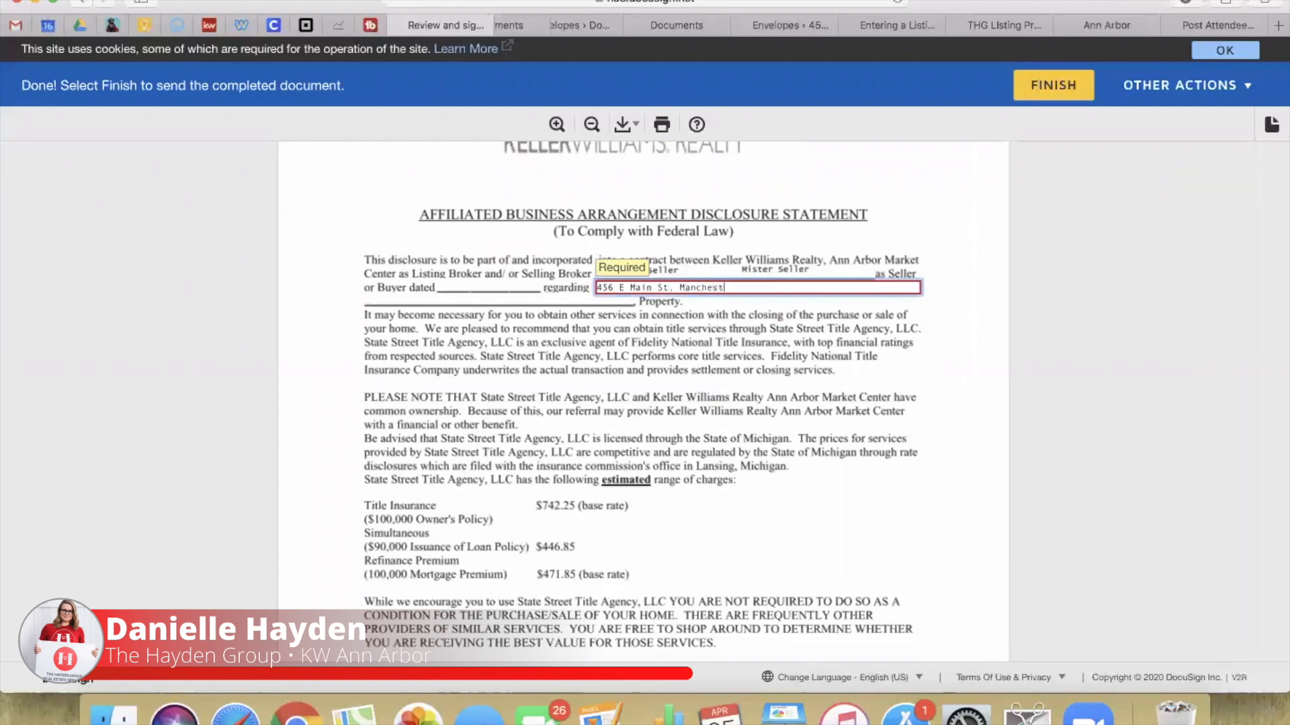
pyautogui.write(', Manchester, MI 48158')
pyautogui.click(784, 328)
# Step: Replace the warranty form's City field with a single '-' and check the full street address
pyautogui.scroll(4, 784, 328)
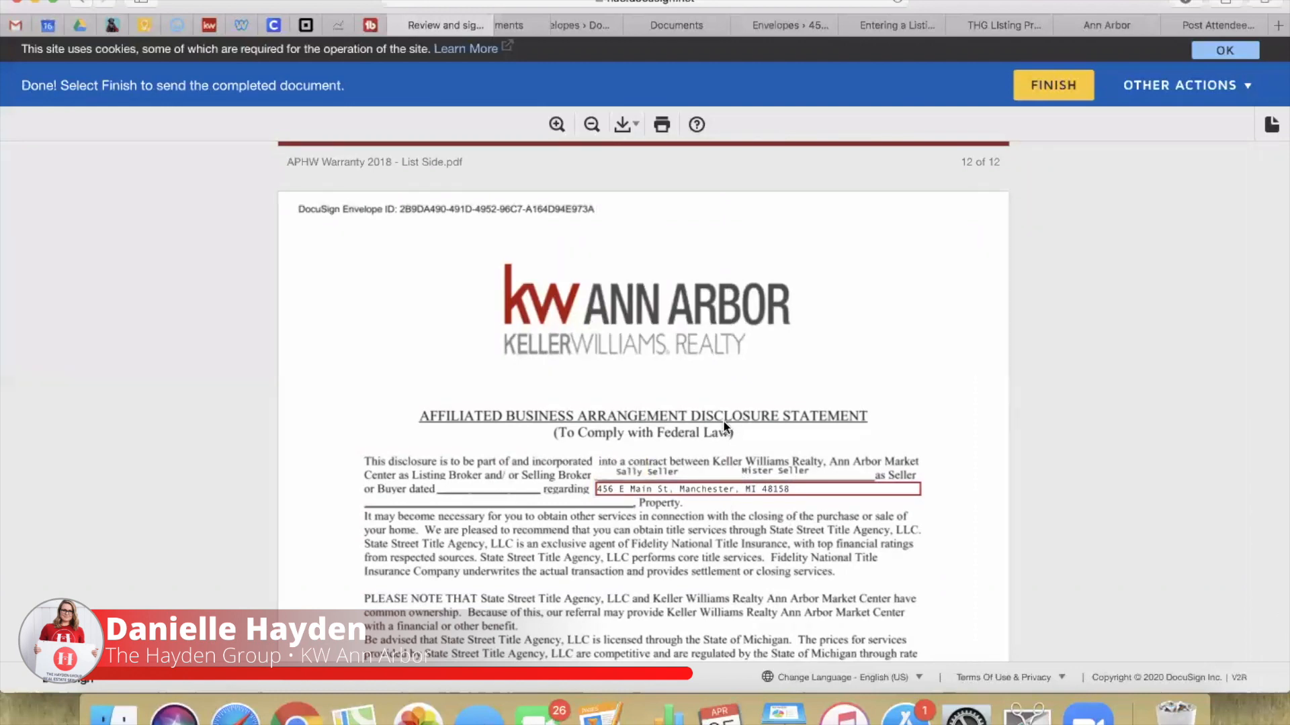
pyautogui.scroll(10, 723, 420)
pyautogui.scroll(7, 723, 421)
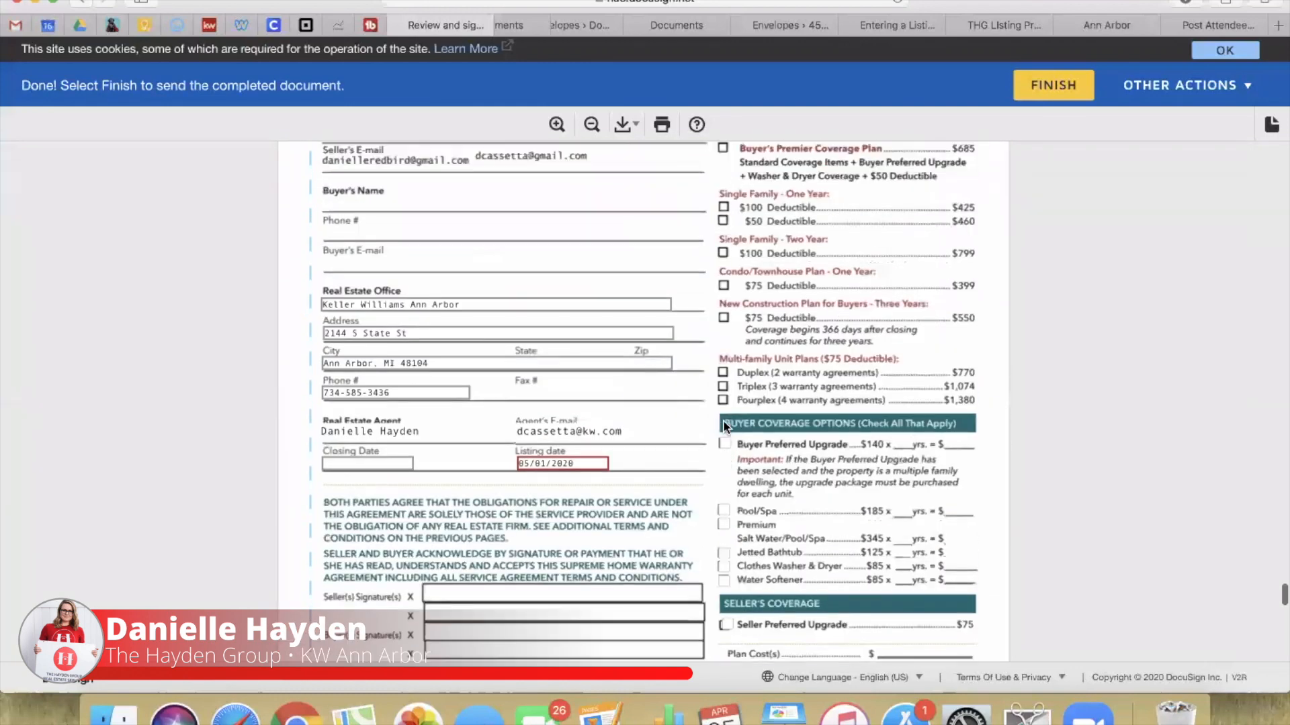
pyautogui.moveTo(470, 252); pyautogui.dragTo(326, 236)
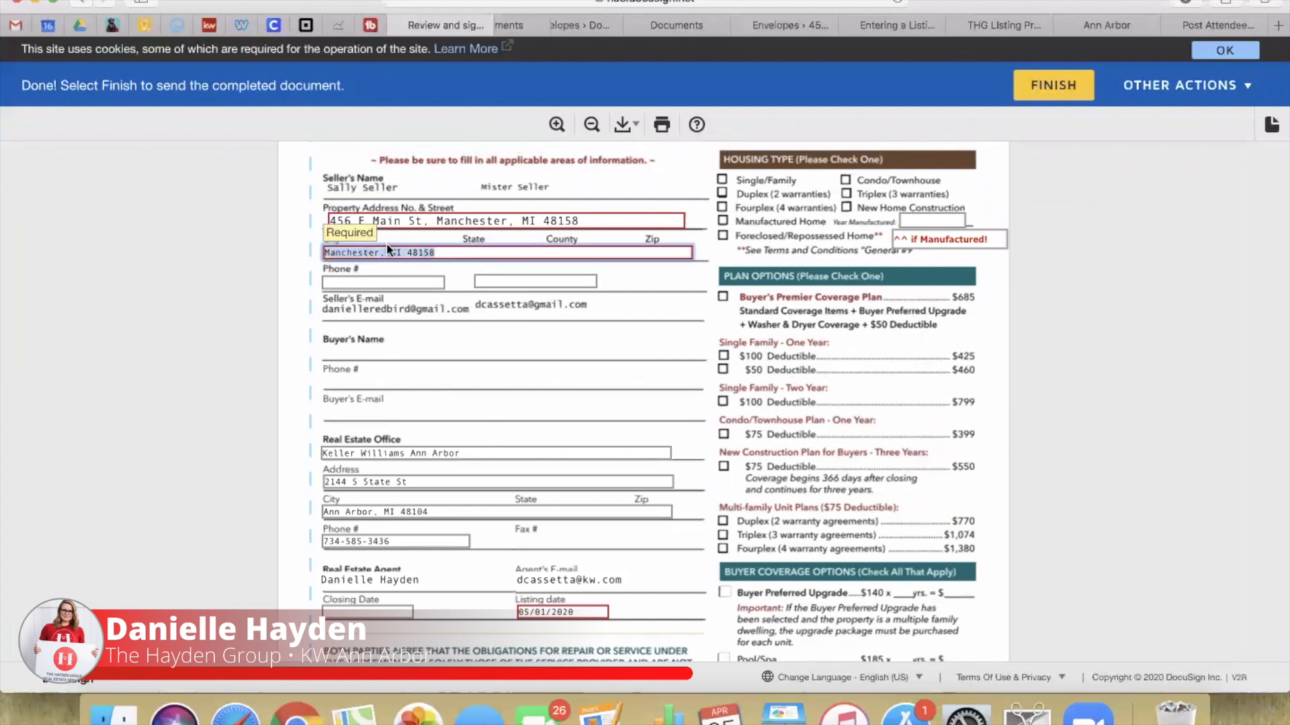
pyautogui.press('BackSpace')
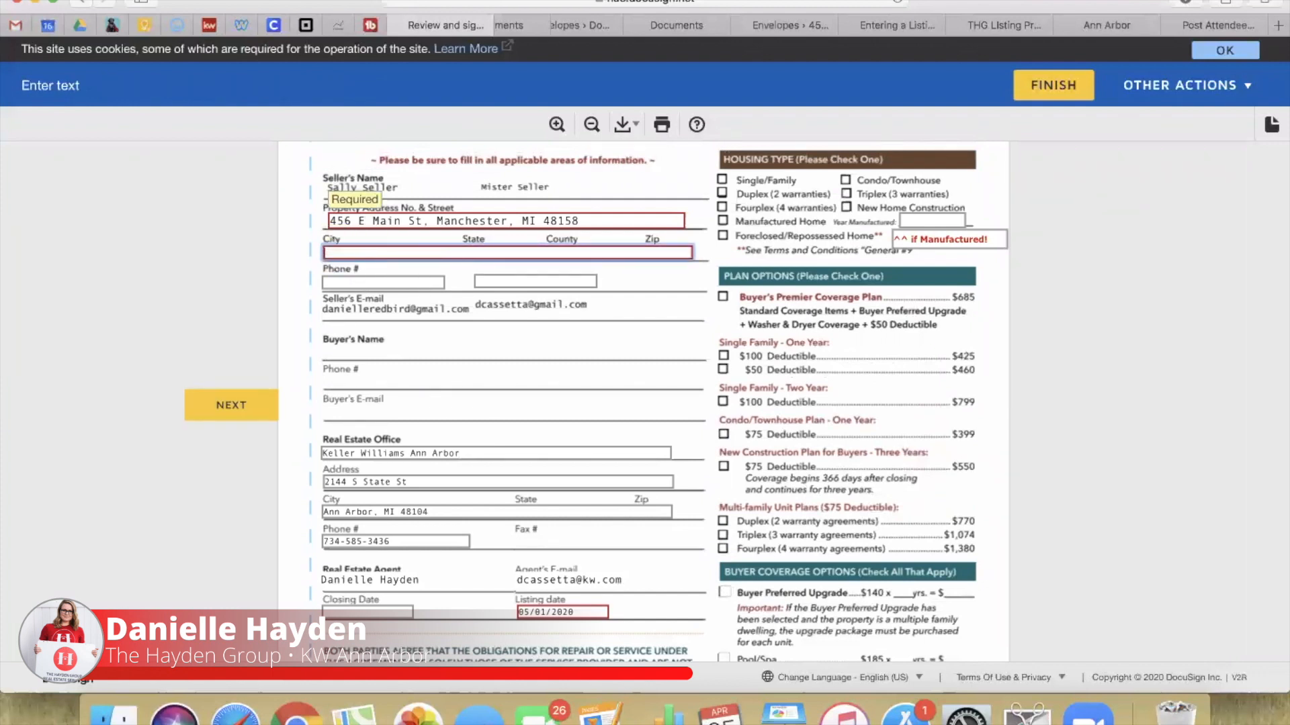
pyautogui.write('-')
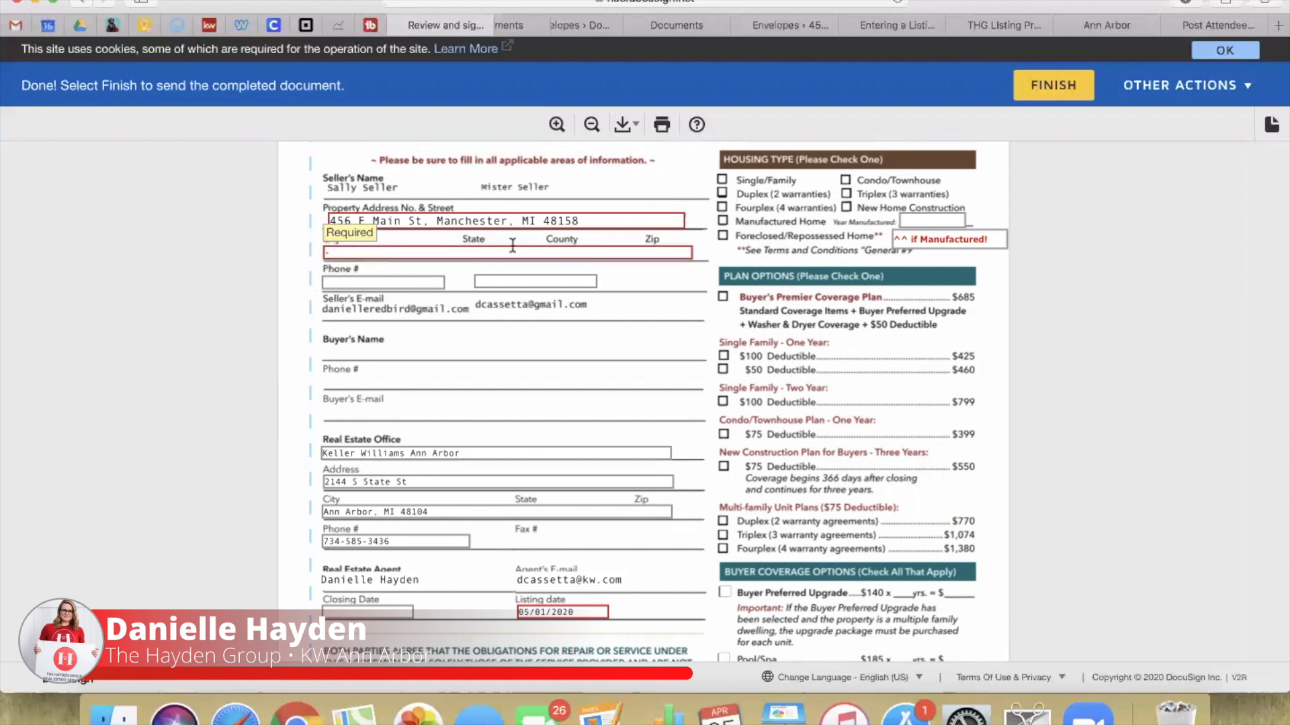
pyautogui.moveTo(604, 220); pyautogui.dragTo(331, 220)
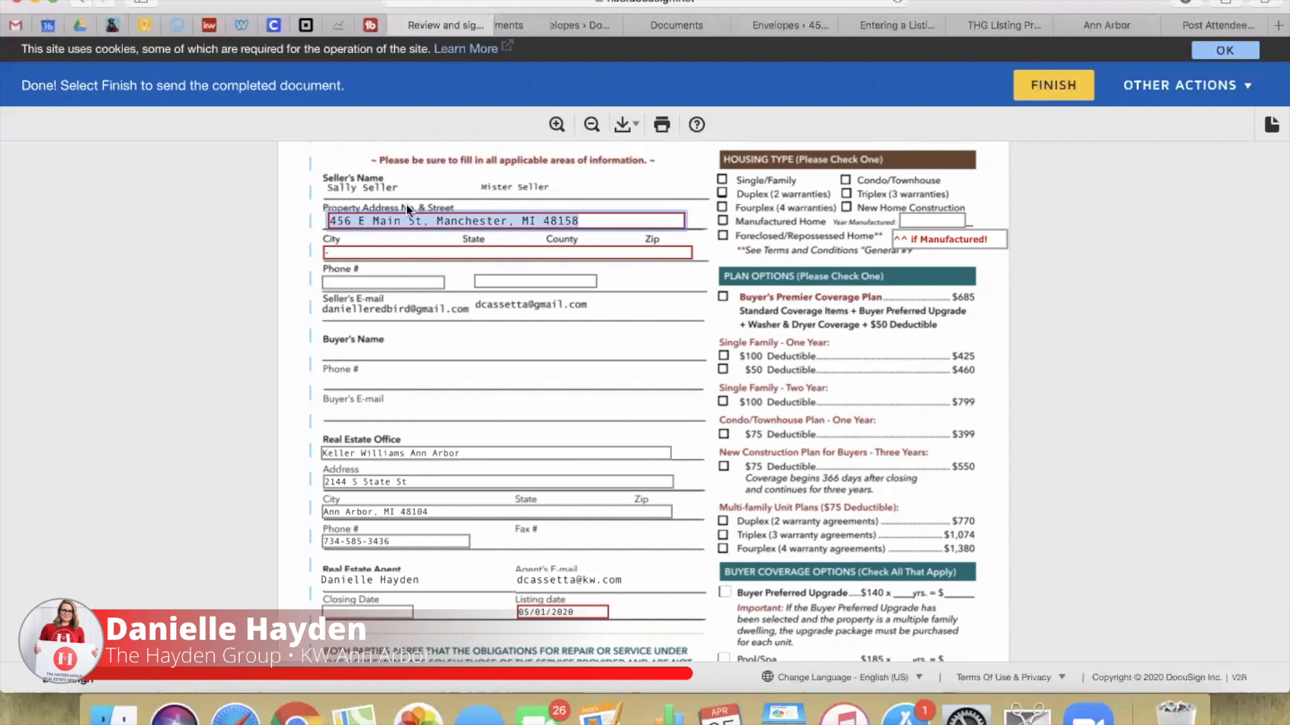
pyautogui.click(589, 220)
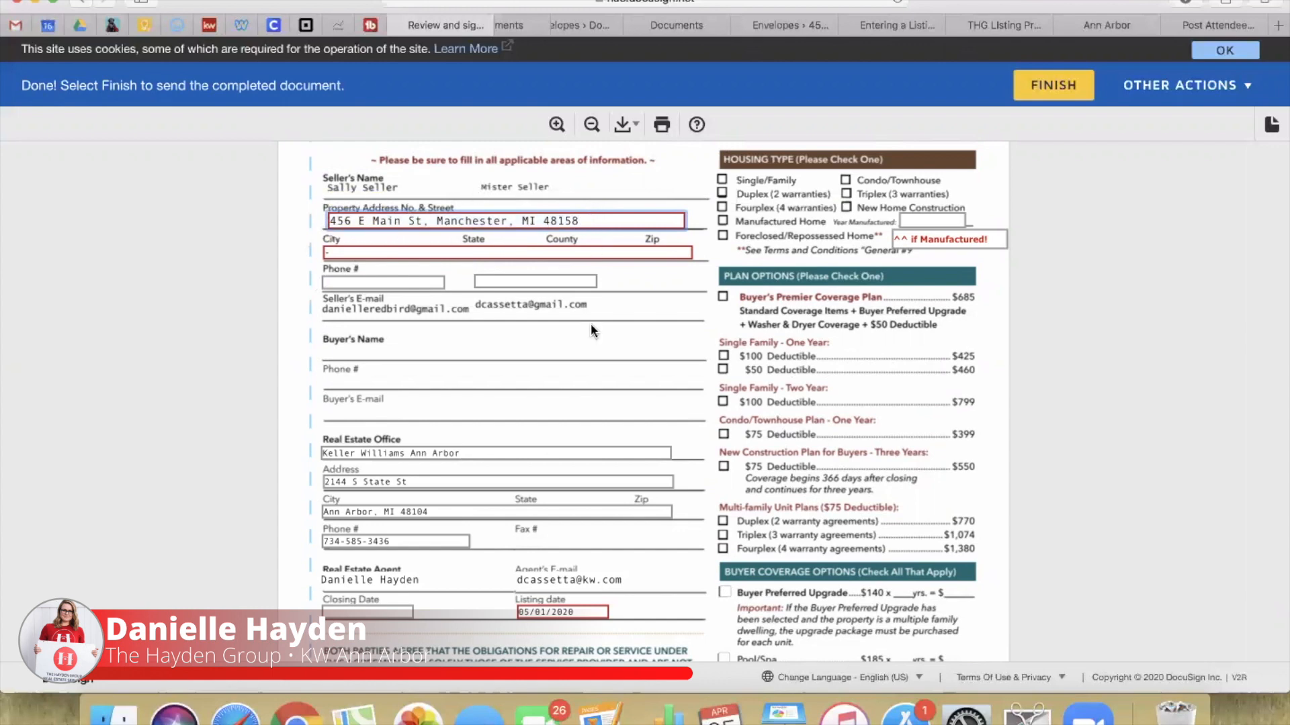
pyautogui.scroll(-5, 590, 323)
# Step: Review the disclosure and ShowingTime pages, then submit the signing session with FINISH
pyautogui.scroll(-20, 685, 407)
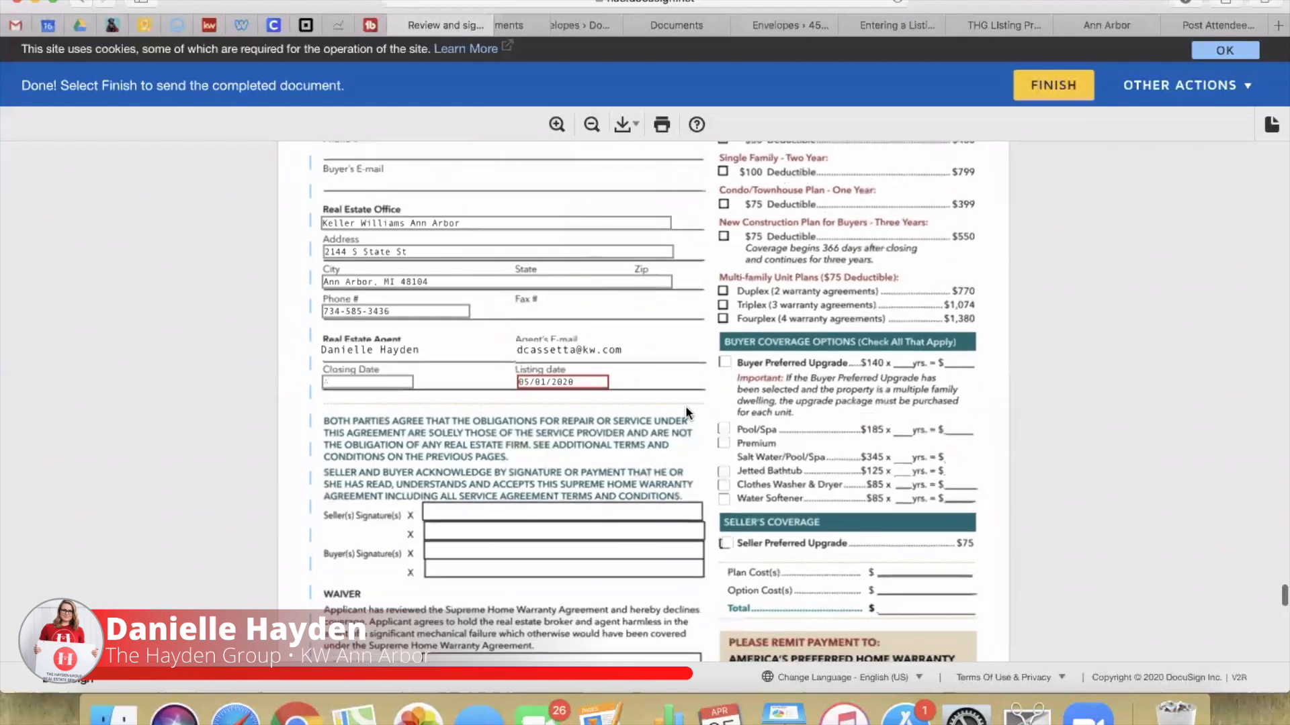
pyautogui.scroll(-5, 685, 406)
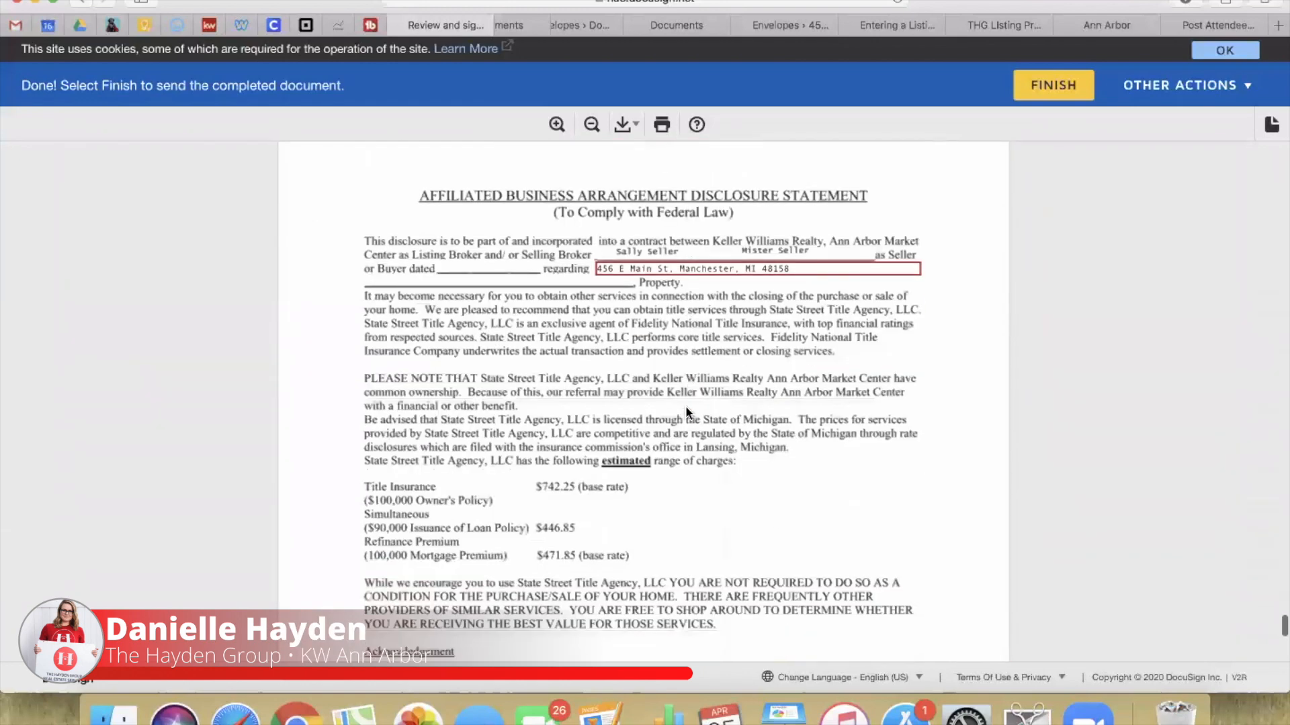
pyautogui.scroll(-15, 770, 359)
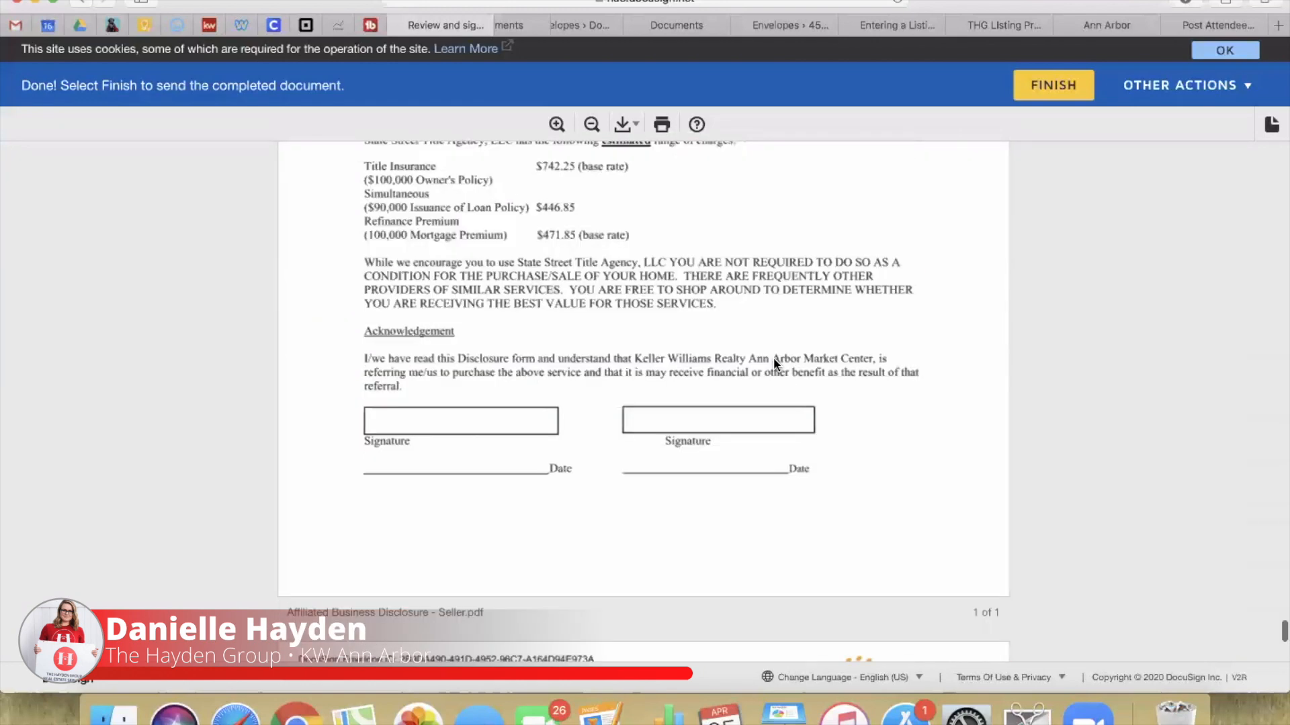
pyautogui.scroll(-8, 774, 361)
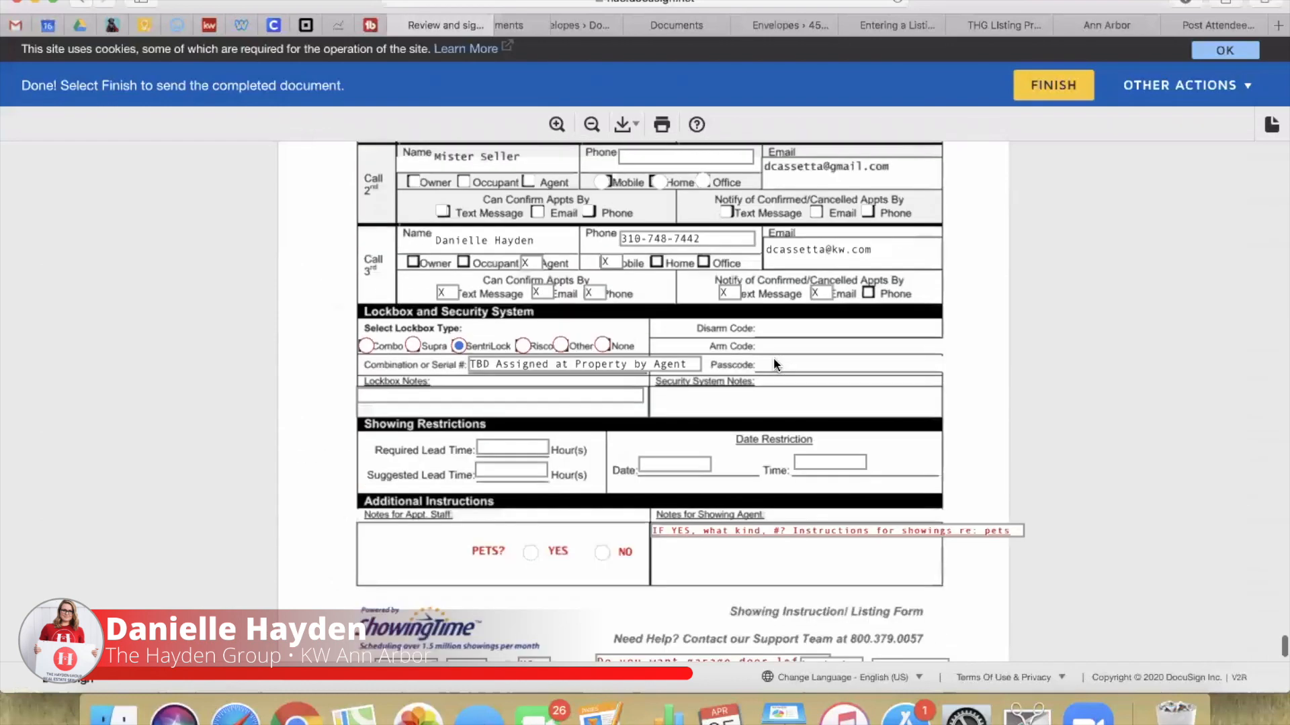
pyautogui.scroll(10, 774, 362)
pyautogui.scroll(1, 774, 363)
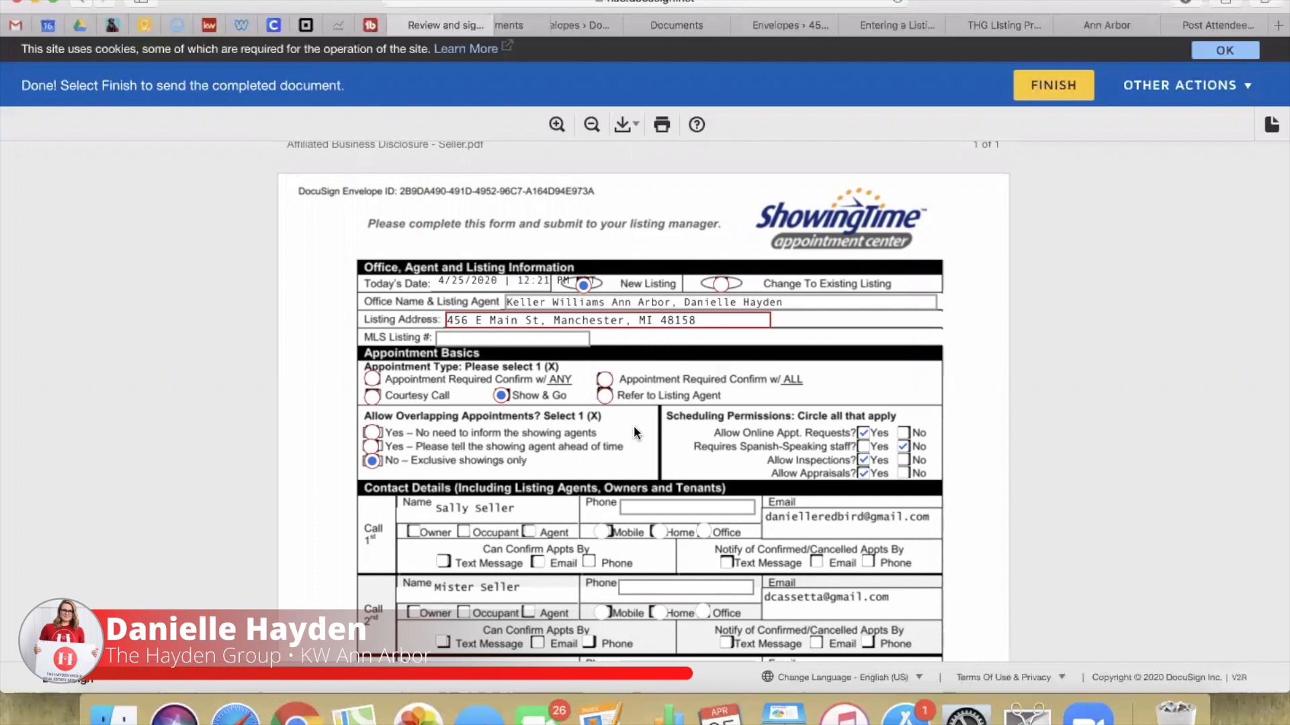
pyautogui.scroll(-3, 634, 425)
pyautogui.scroll(-8, 634, 425)
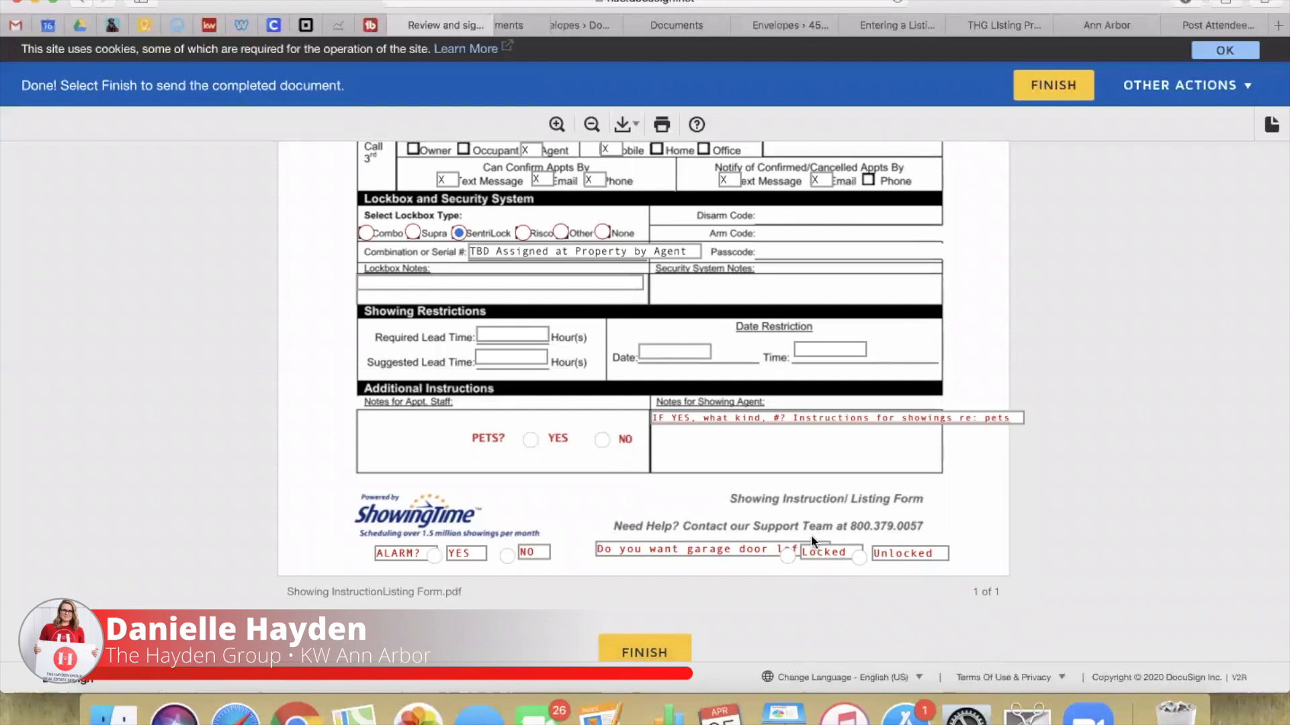
pyautogui.click(1053, 85)
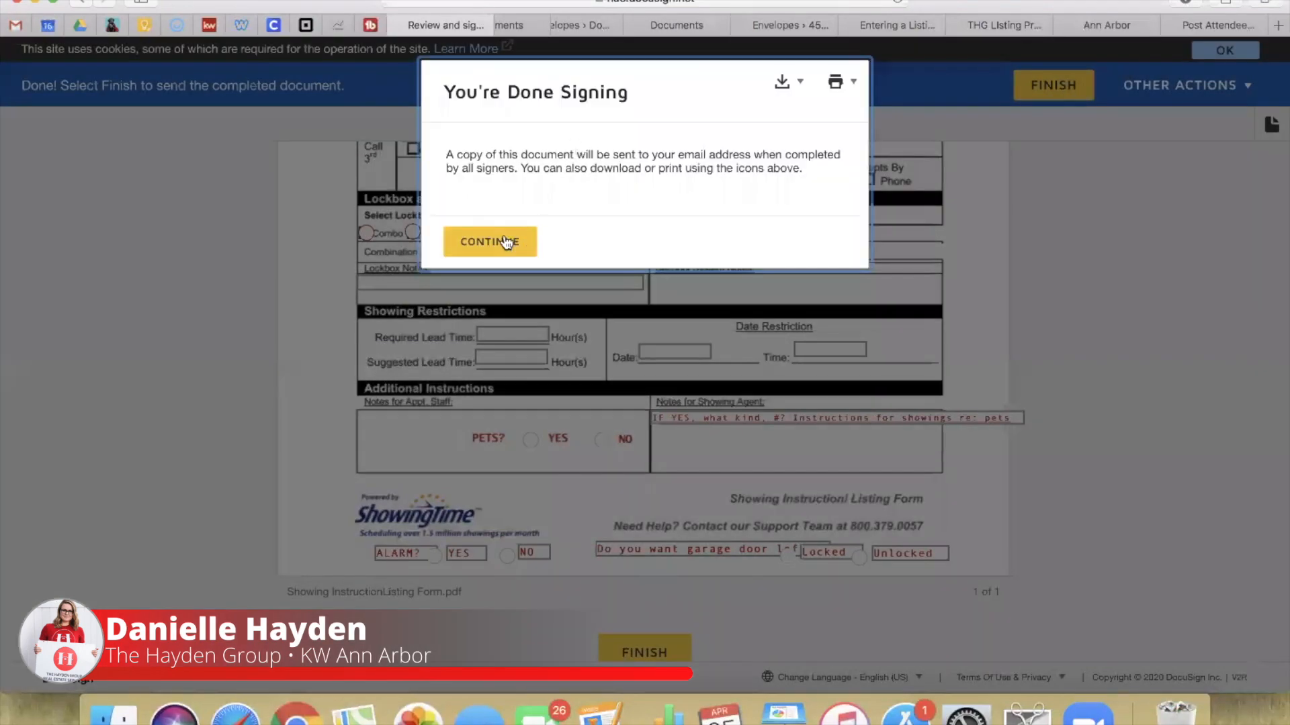
# Step: Agree to electronic records and enter the documents, acknowledging the shared-field changes notice
pyautogui.click(505, 241)
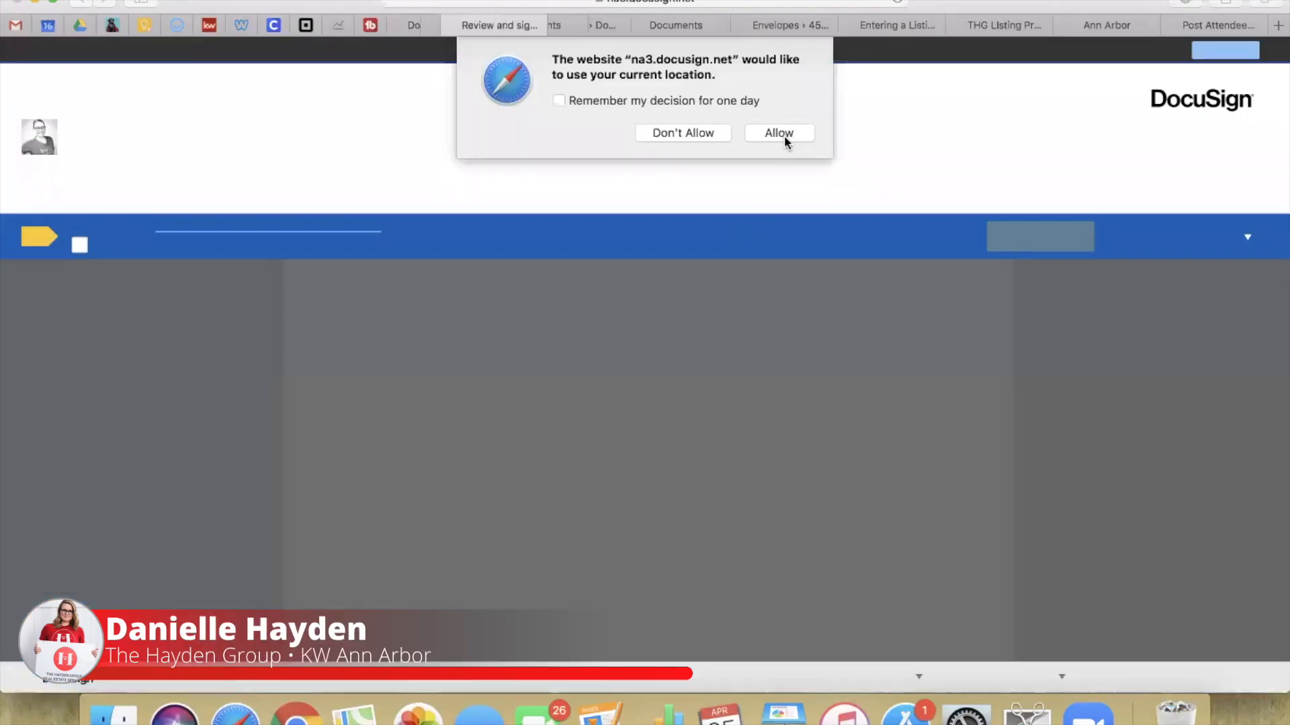
pyautogui.click(784, 135)
pyautogui.click(79, 244)
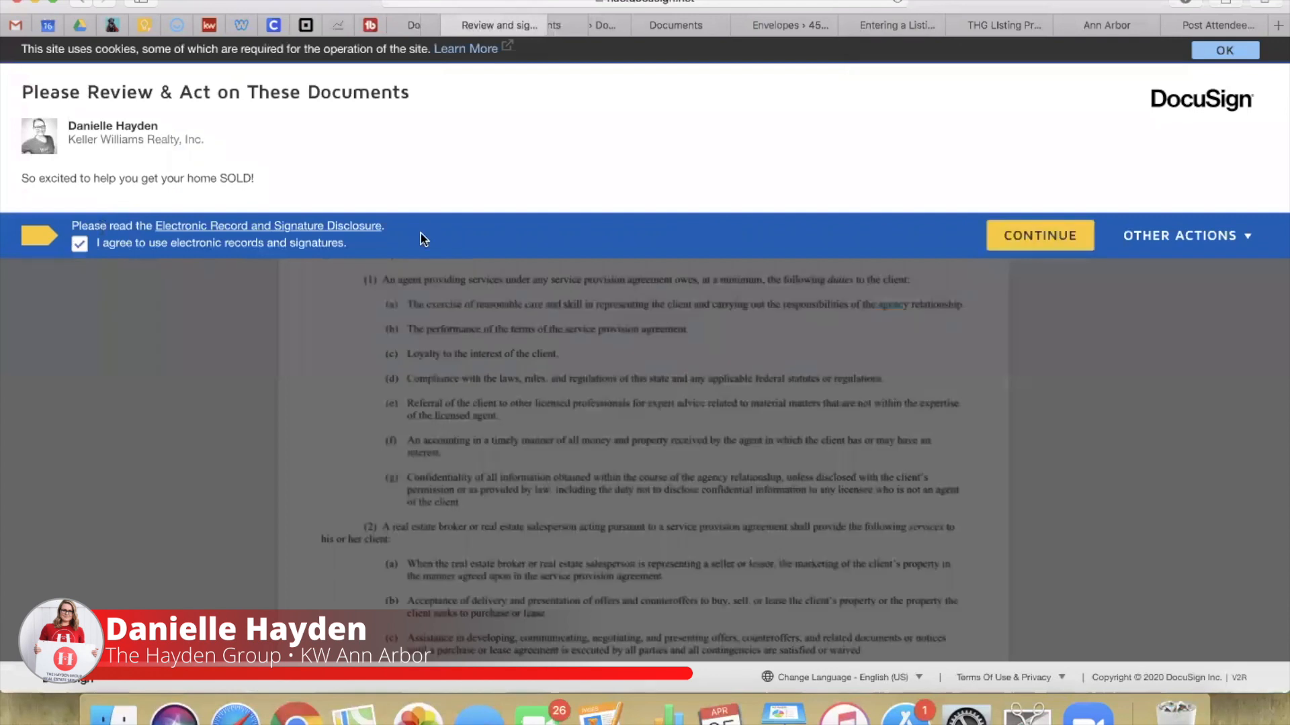
pyautogui.click(1017, 239)
pyautogui.click(509, 231)
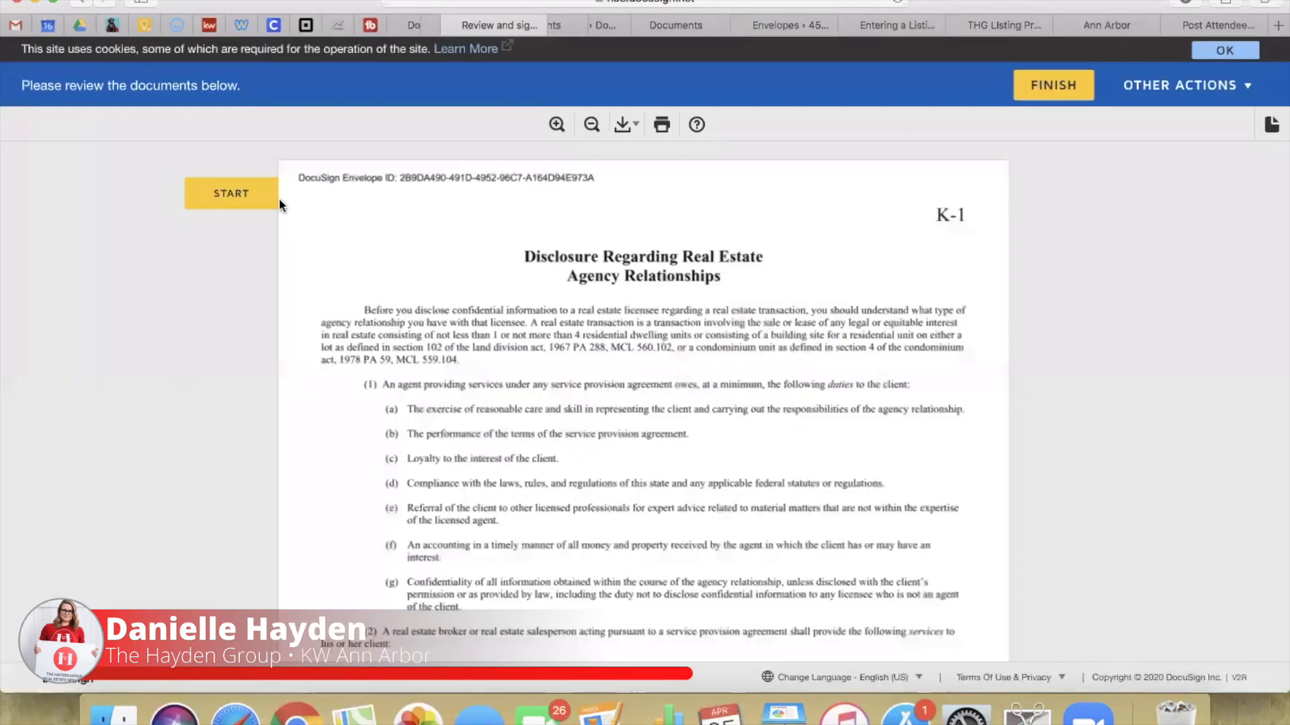
# Step: Sign the K-3 agency disclosure and answer Yes to sole owner, current obligations and pending proceedings
pyautogui.click(255, 200)
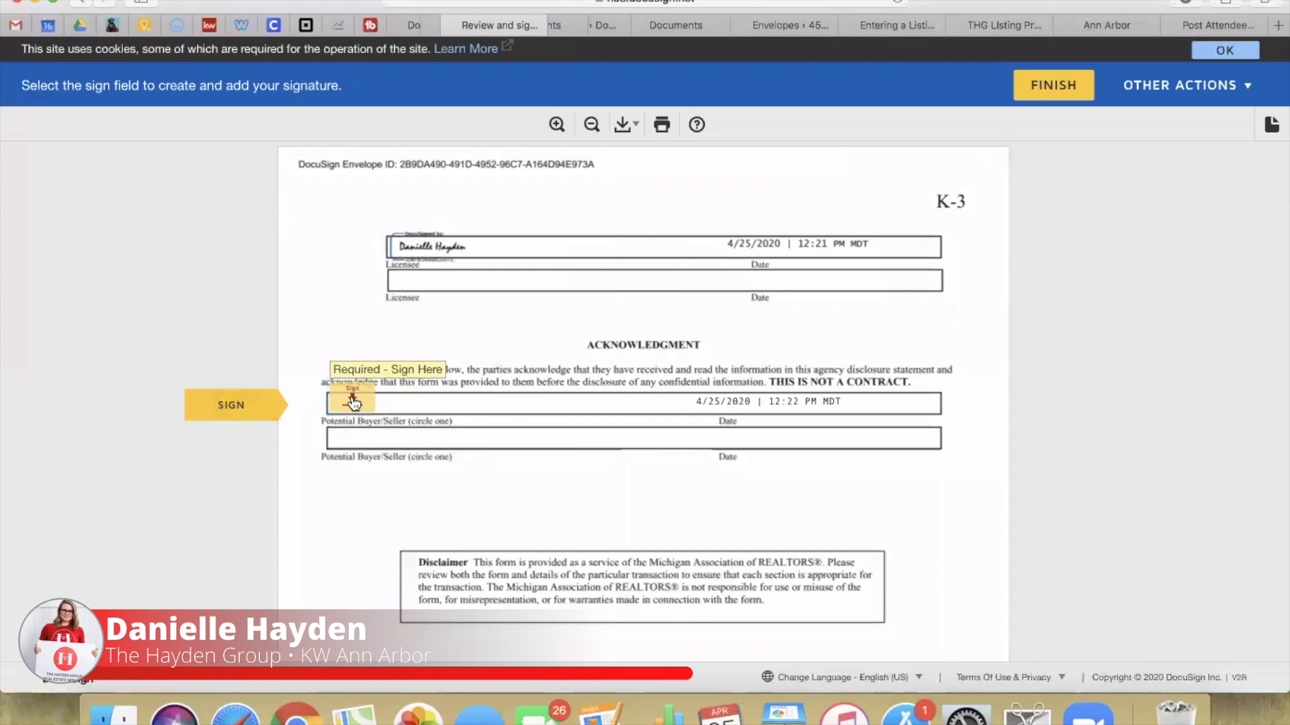
pyautogui.click(353, 400)
pyautogui.click(328, 512)
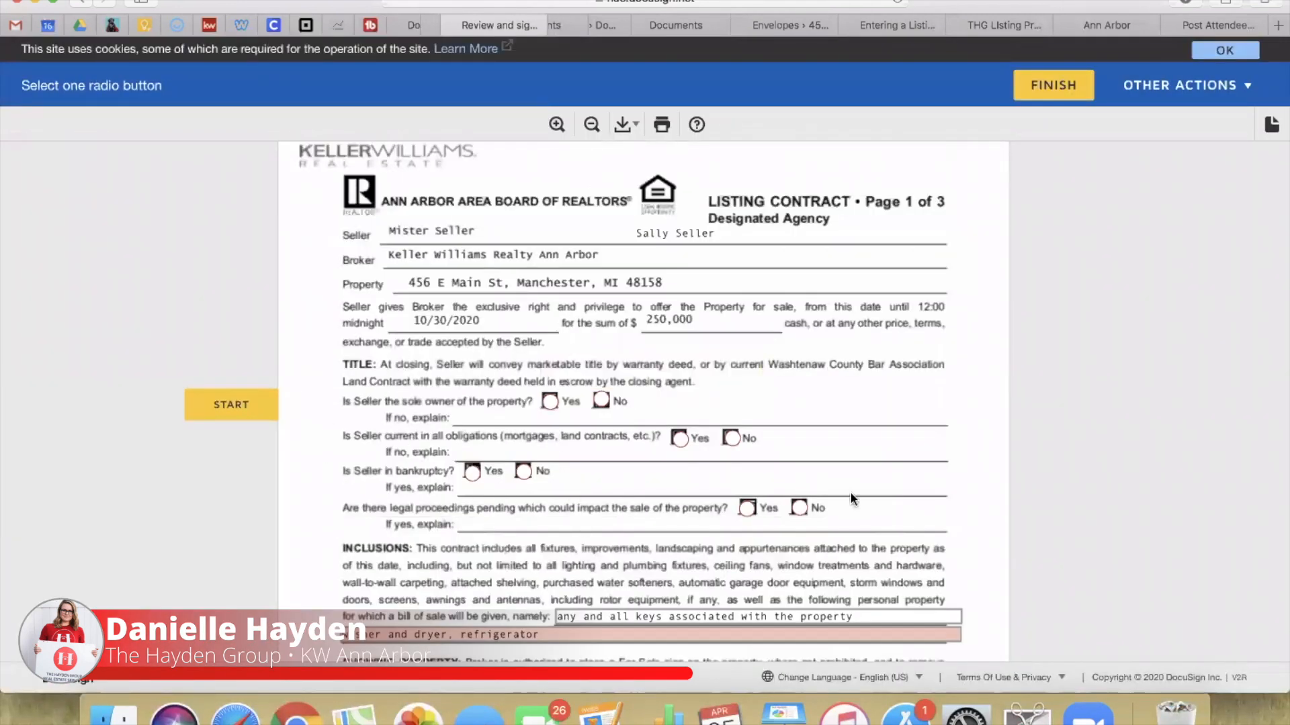
pyautogui.click(549, 403)
pyautogui.click(680, 440)
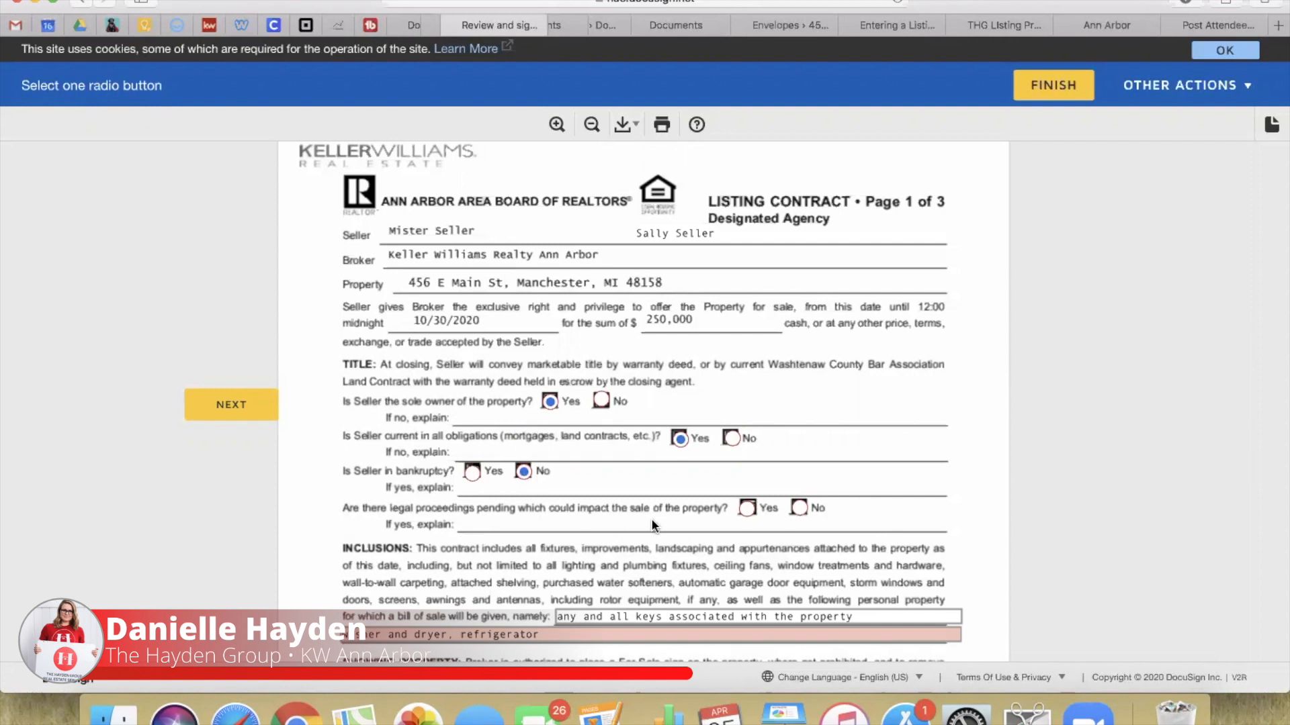
pyautogui.click(747, 509)
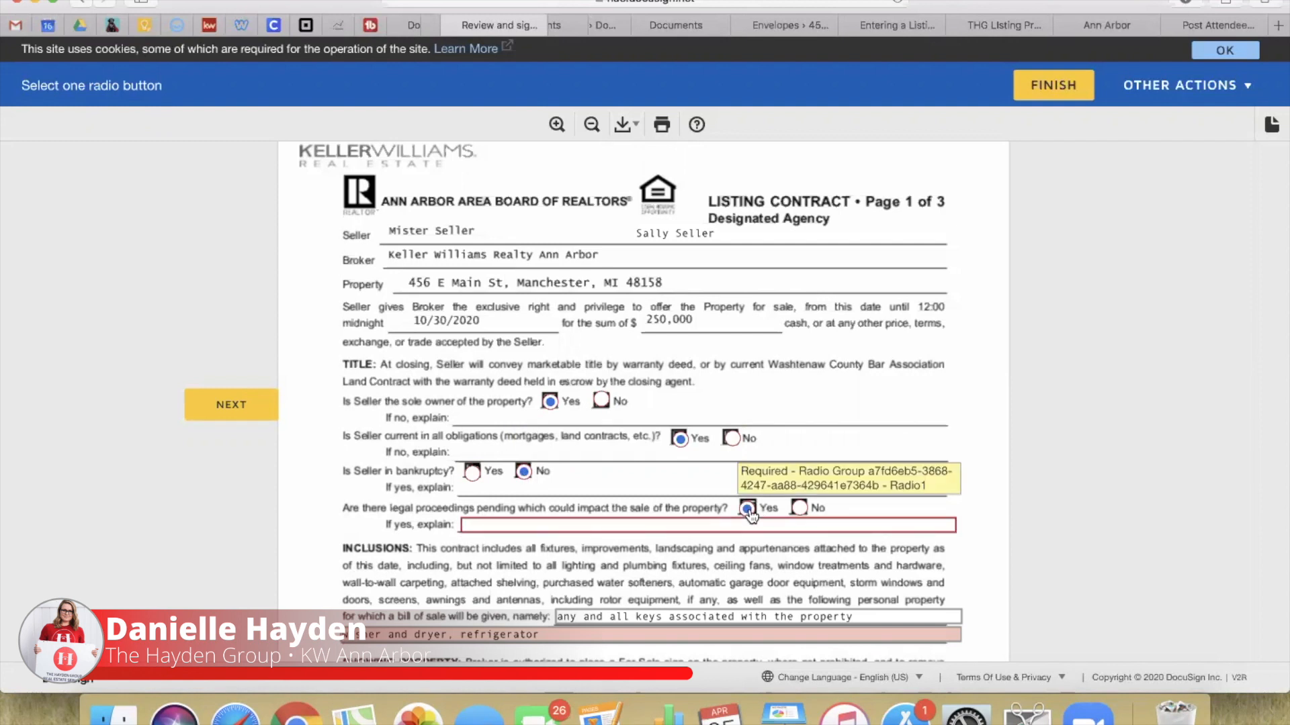
pyautogui.click(630, 526)
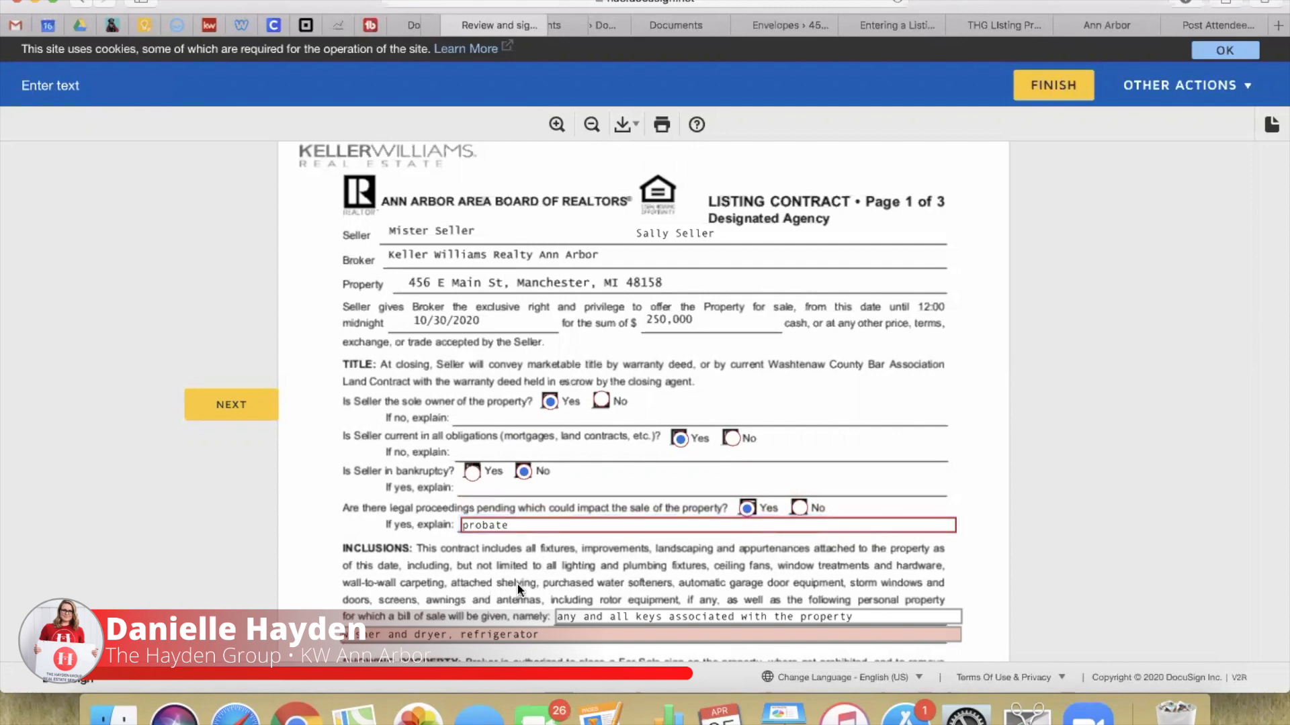
# Step: Delete 'refrigerator' from the listing contract's included items
pyautogui.scroll(-3, 618, 408)
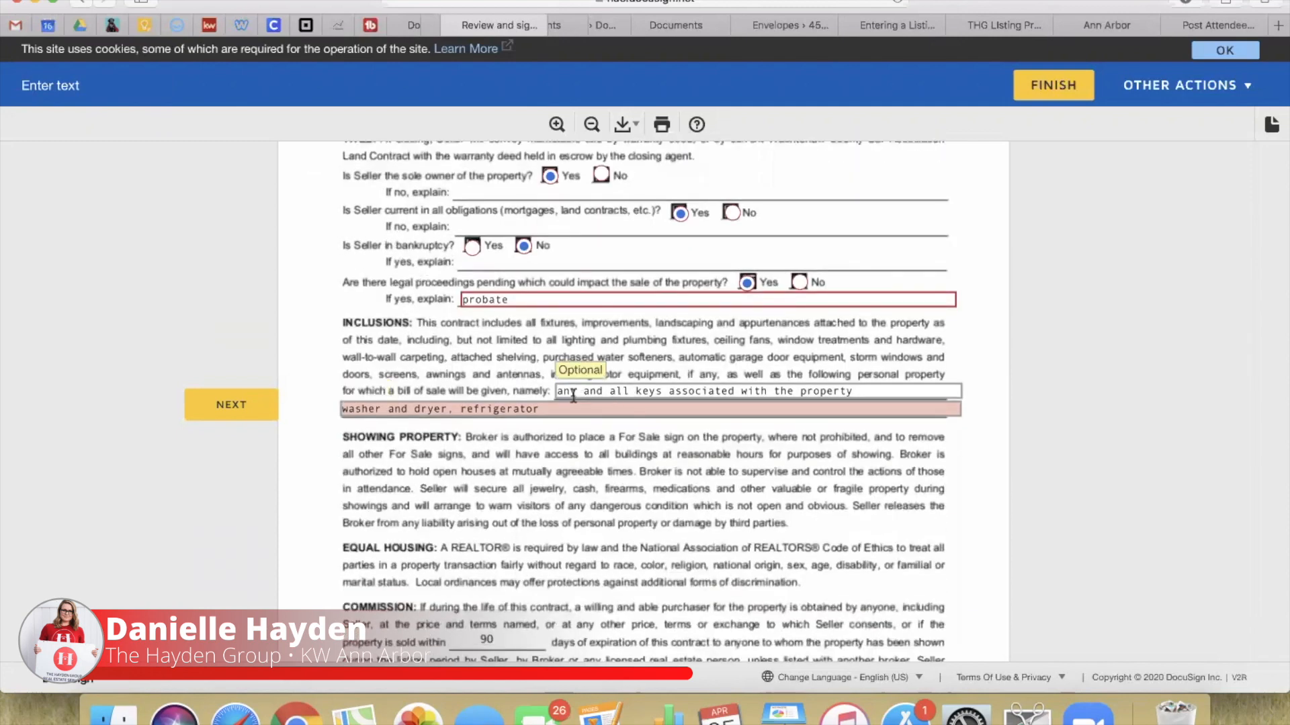
pyautogui.doubleClick(458, 408)
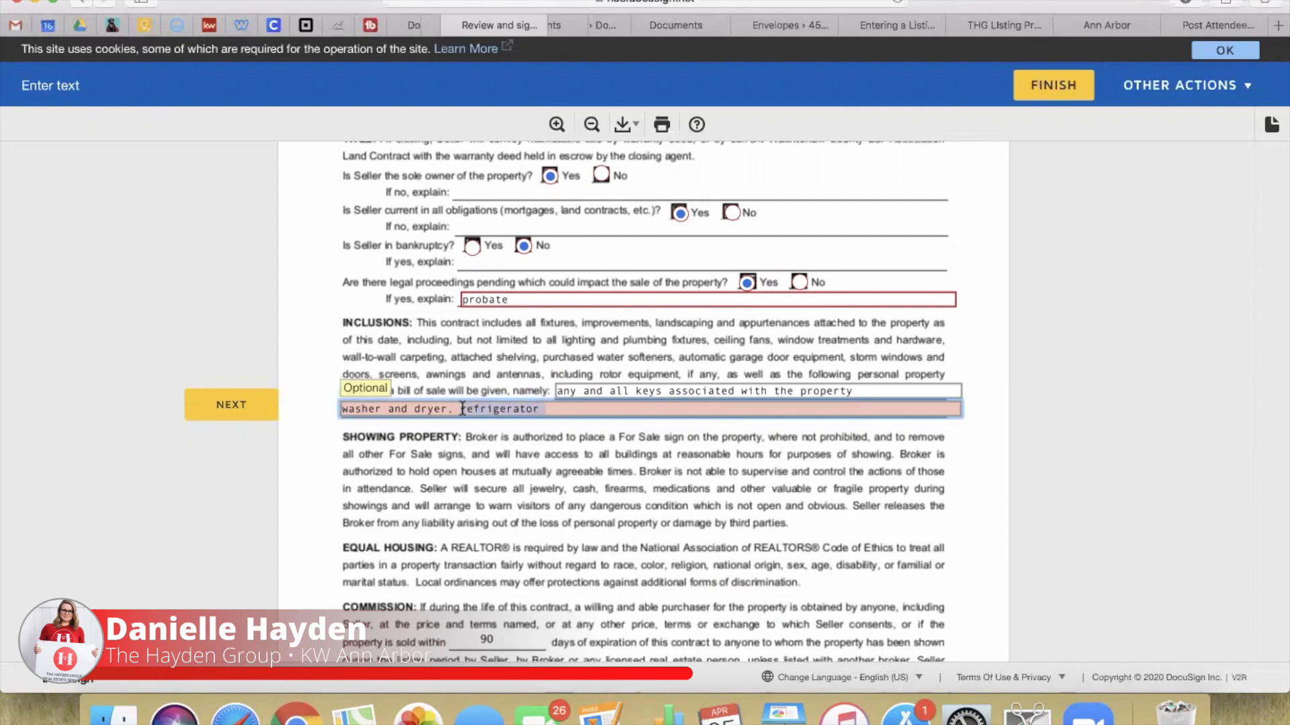
pyautogui.press('BackSpace')
pyautogui.click(555, 492)
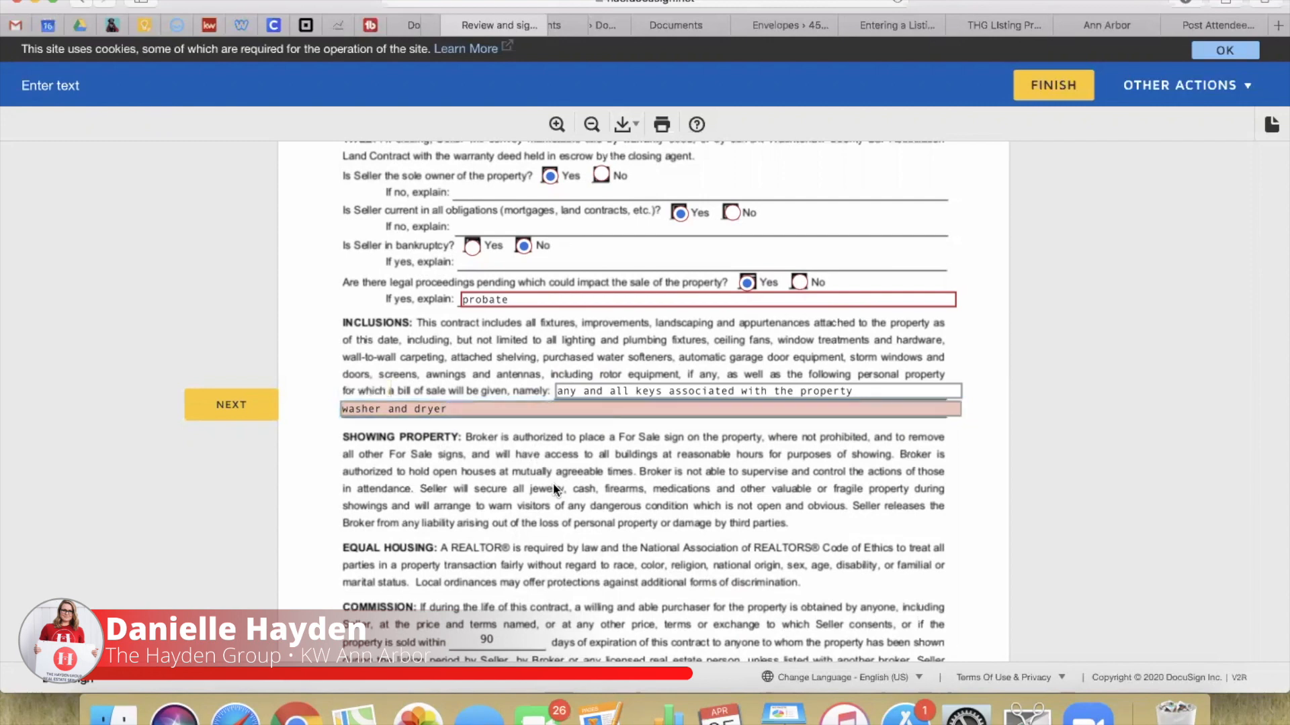
# Step: Initial boxes A, B, C and the page 3 boxes, then sign the contract's Seller line
pyautogui.scroll(-5, 484, 541)
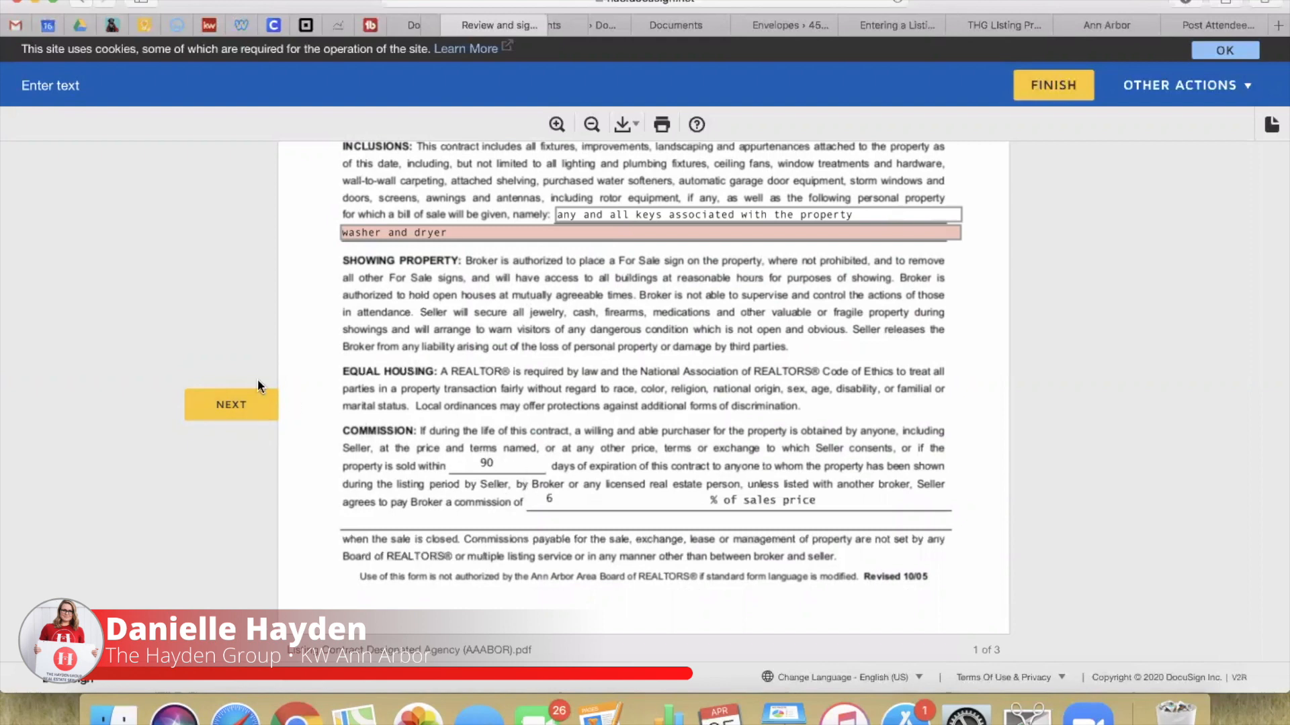
pyautogui.click(244, 406)
pyautogui.click(345, 402)
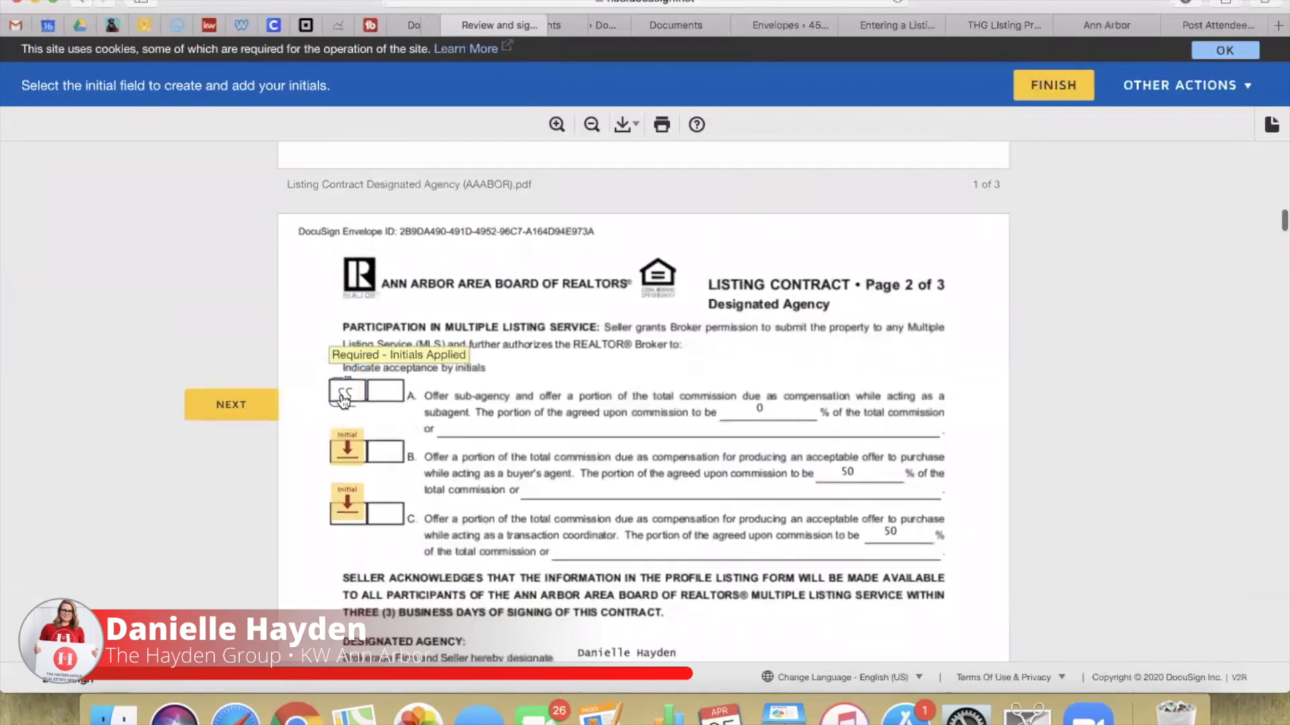
pyautogui.click(344, 402)
pyautogui.click(344, 402)
pyautogui.click(344, 402)
pyautogui.click(344, 402)
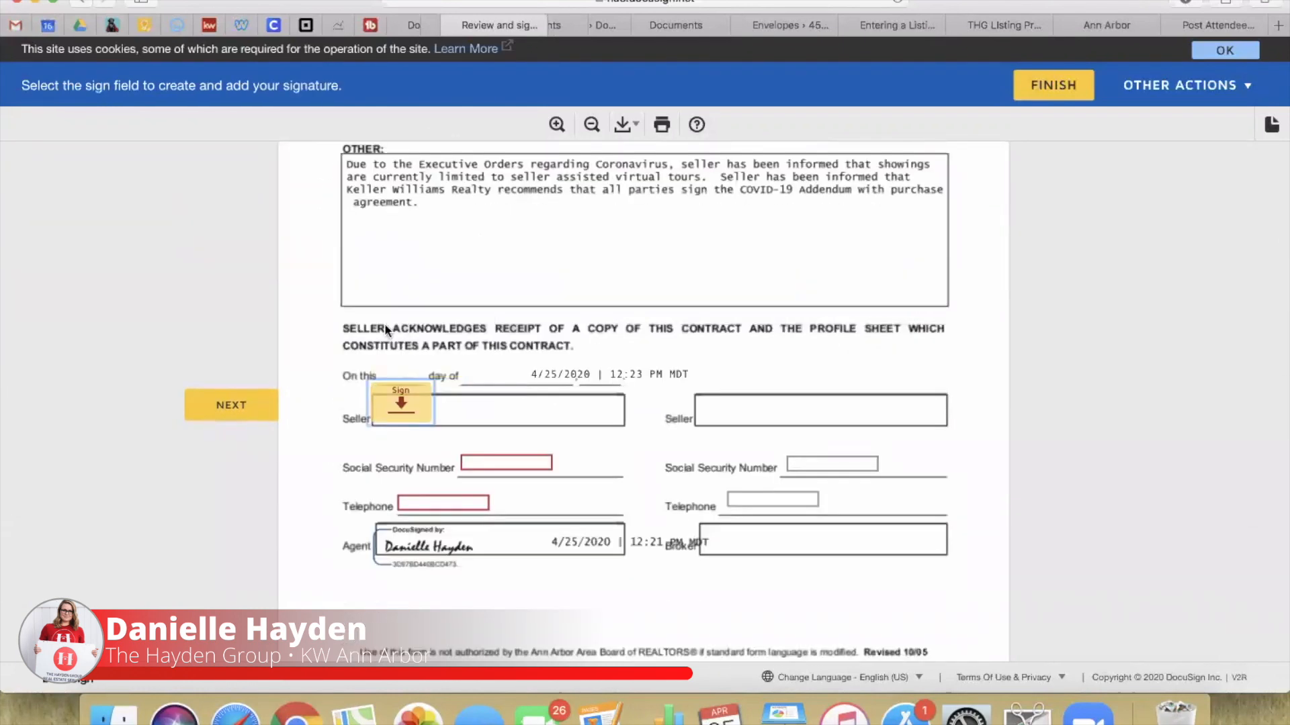
pyautogui.click(371, 382)
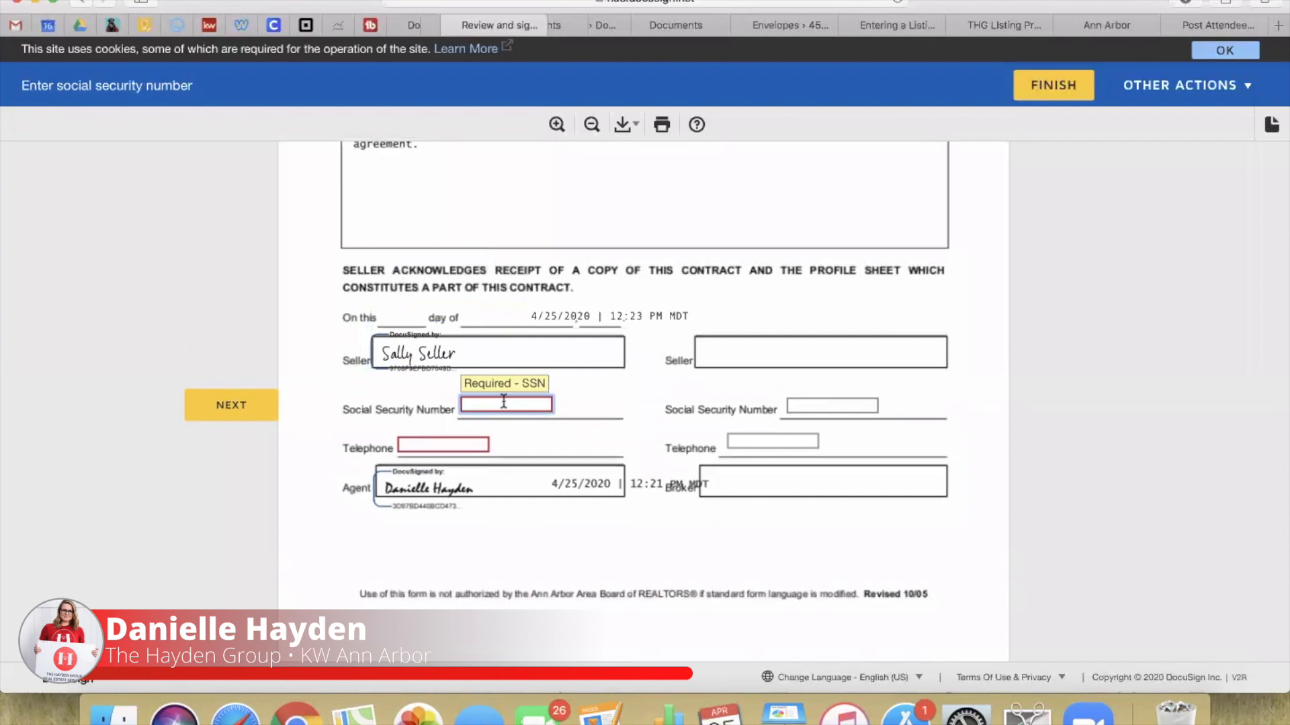
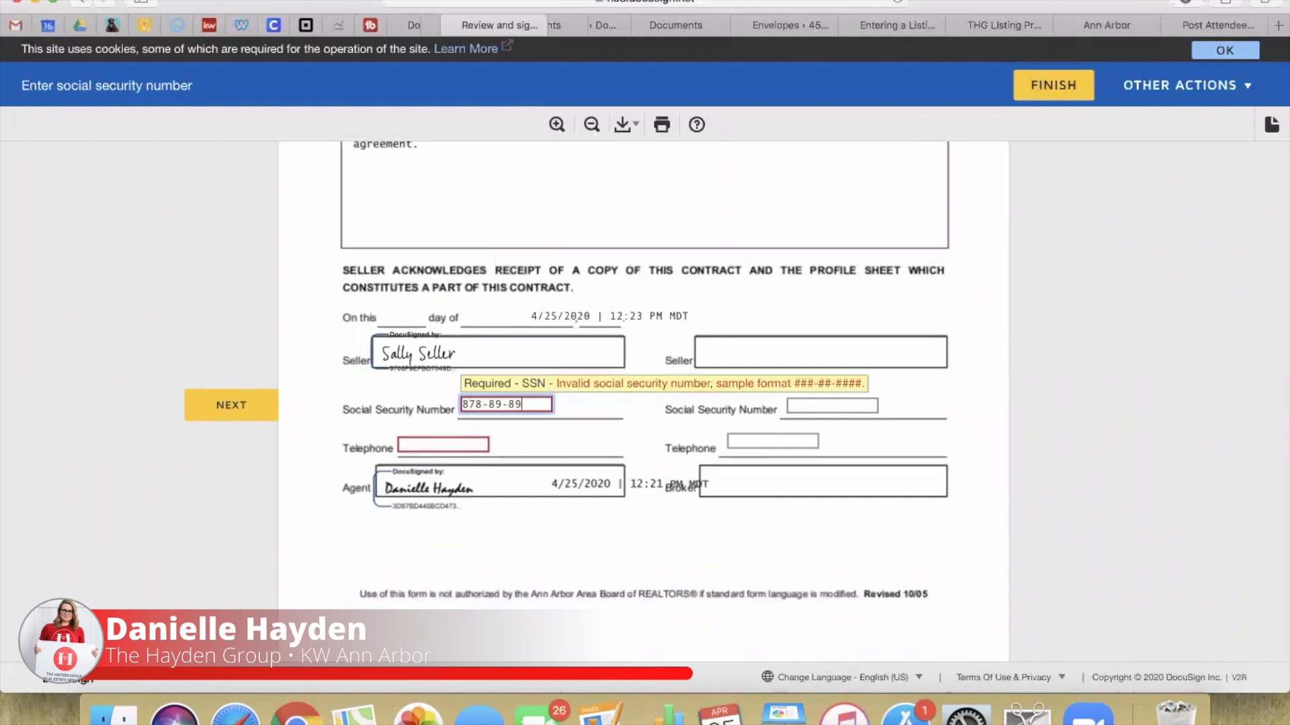
# Step: Enter the seller's SSN and telephone number on the listing contract
pyautogui.click(428, 445)
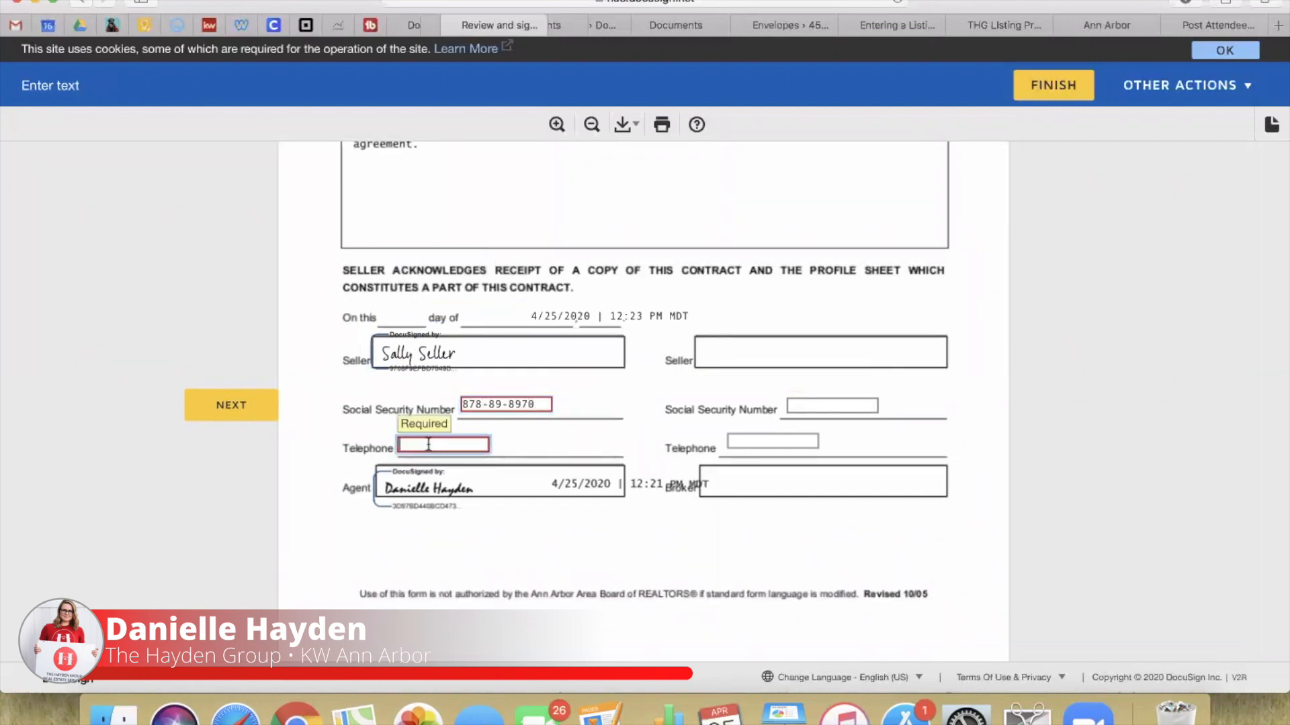
pyautogui.click(556, 464)
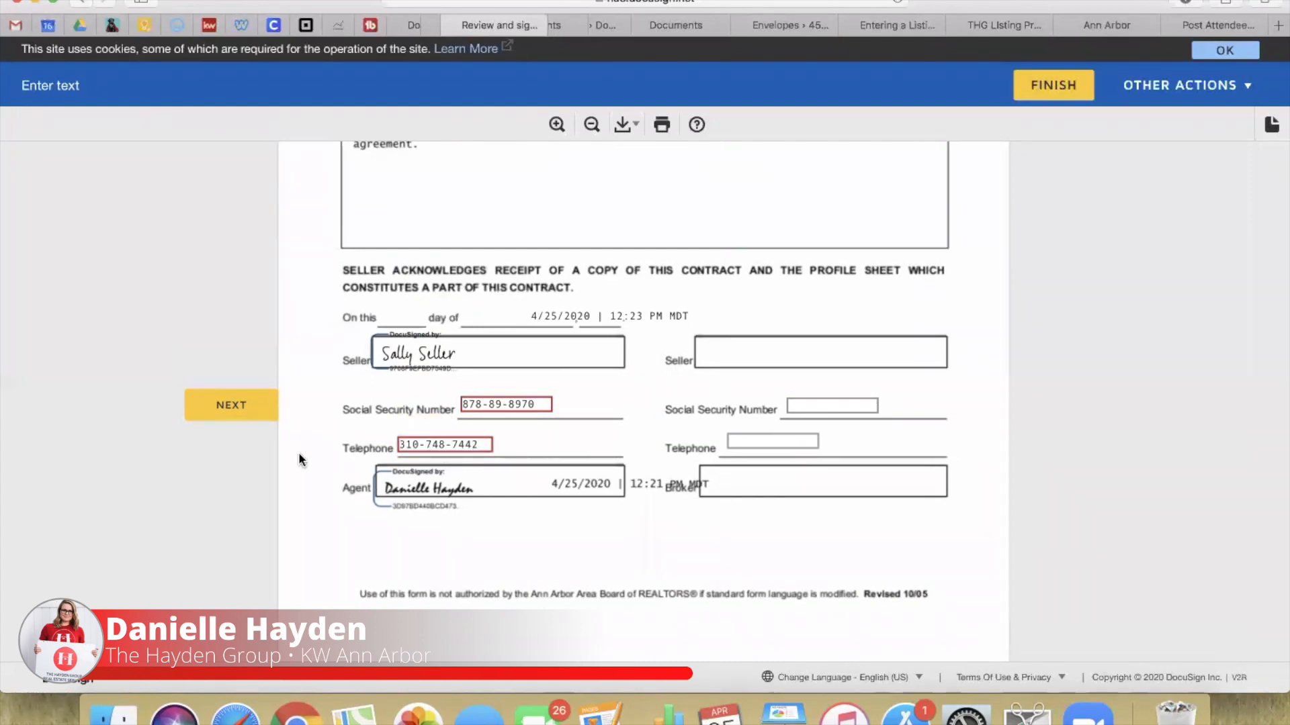
pyautogui.click(236, 409)
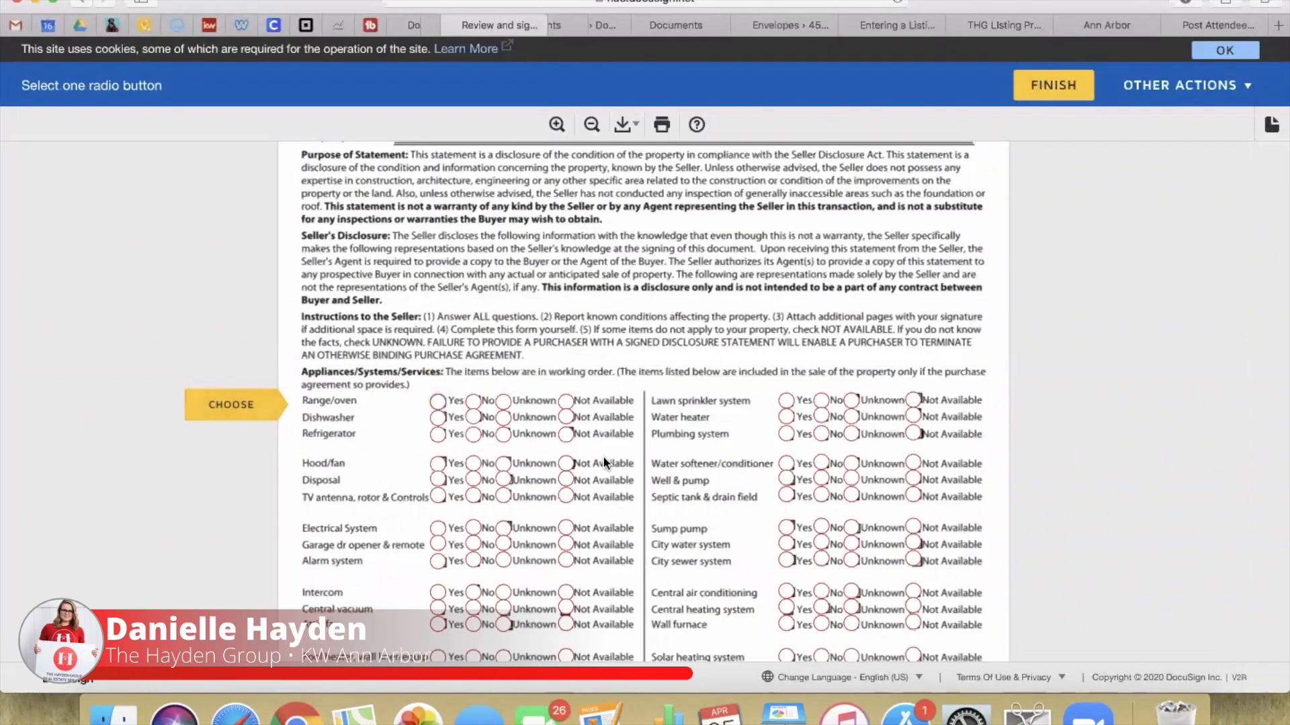
# Step: Answer Yes for Range/oven, Dishwasher, Refrigerator, Hood/fan and the other items through Attic fan
pyautogui.click(438, 402)
pyautogui.click(438, 417)
pyautogui.click(438, 434)
pyautogui.click(438, 464)
pyautogui.click(438, 480)
pyautogui.click(438, 497)
pyautogui.click(438, 528)
pyautogui.click(438, 545)
pyautogui.click(438, 561)
pyautogui.click(438, 593)
pyautogui.click(438, 609)
pyautogui.click(438, 624)
# Step: Mark pool heater, microwave and trash compactor Not Available; ceiling fan, sauna and washer Unknown
pyautogui.scroll(-2, 534, 477)
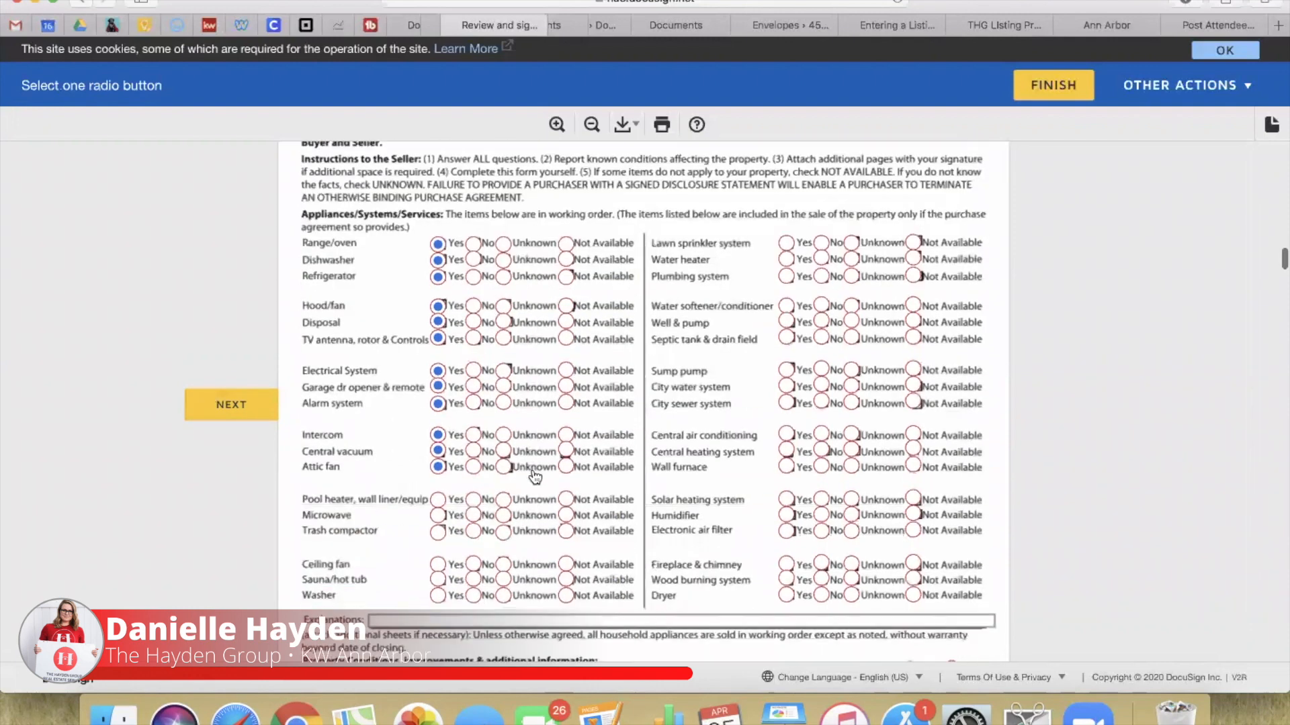
pyautogui.click(566, 492)
pyautogui.click(566, 508)
pyautogui.click(566, 523)
pyautogui.click(503, 558)
pyautogui.click(503, 573)
pyautogui.click(503, 588)
# Step: Answer Yes for lawn sprinkler, water heater, plumbing, softener, well, septic, sump pump, city water and sewer
pyautogui.click(787, 235)
pyautogui.click(786, 252)
pyautogui.click(786, 268)
pyautogui.click(787, 298)
pyautogui.click(787, 315)
pyautogui.click(787, 331)
pyautogui.click(786, 362)
pyautogui.click(787, 379)
pyautogui.click(786, 396)
# Step: Answer Yes for the air-conditioning, heating and air-filter items; No for fireplace, wood burning system and dryer
pyautogui.click(787, 428)
pyautogui.click(787, 444)
pyautogui.click(787, 459)
pyautogui.click(787, 493)
pyautogui.click(787, 507)
pyautogui.click(786, 523)
pyautogui.click(821, 557)
pyautogui.click(821, 572)
pyautogui.click(821, 588)
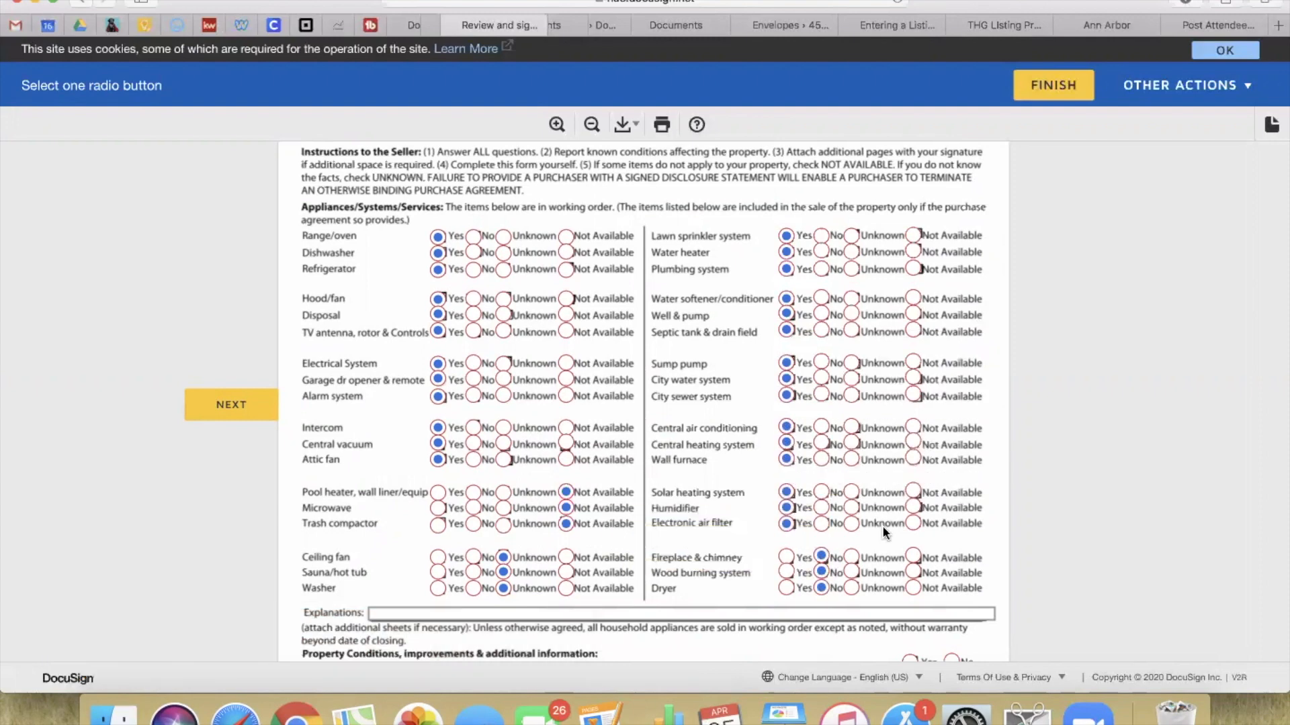
# Step: Note the 2016 roof leak was fixed; answer Basement, UFFI and Roof No, Well tested Yes; initial
pyautogui.scroll(-3, 881, 525)
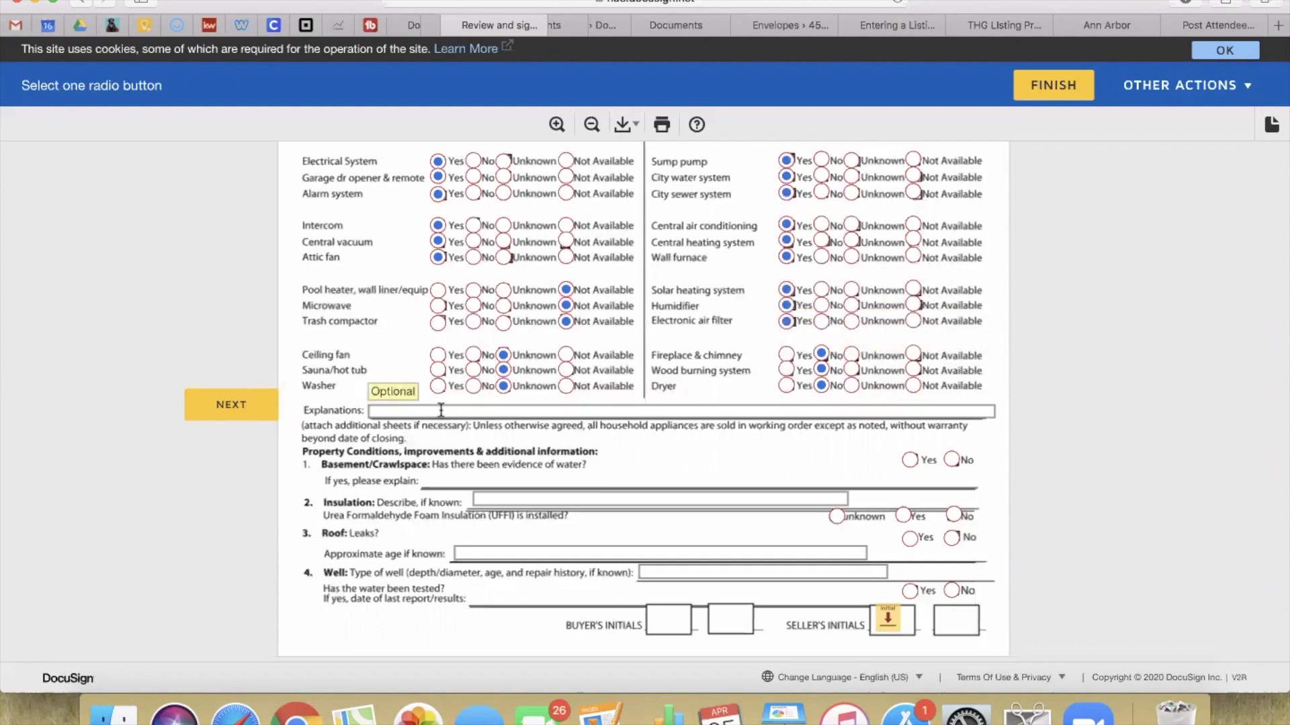
pyautogui.click(405, 411)
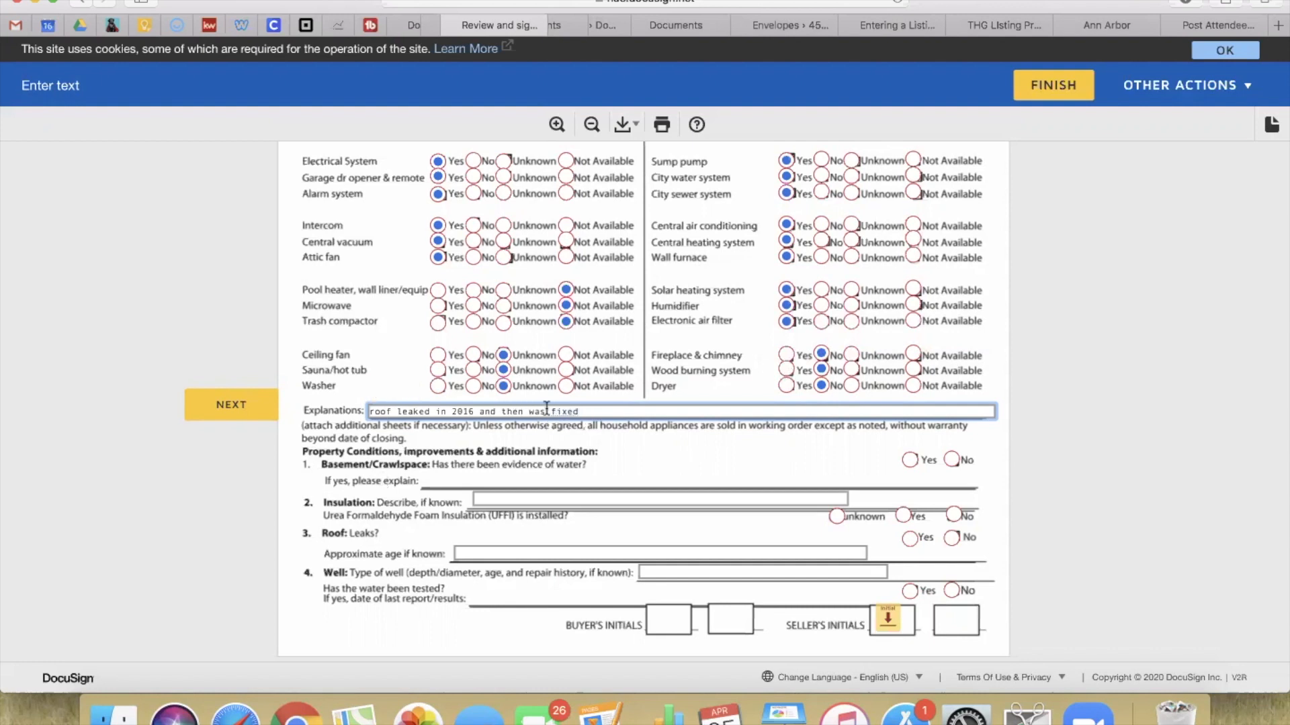
pyautogui.click(910, 460)
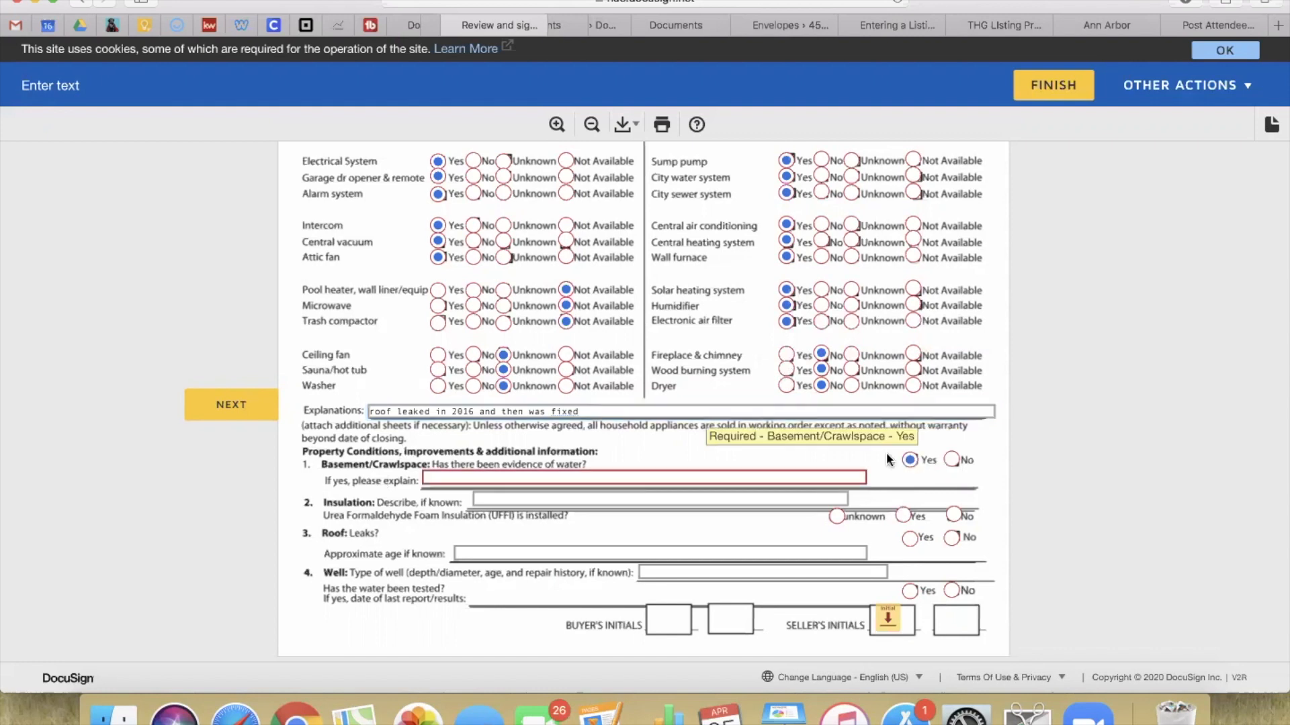
pyautogui.click(951, 460)
pyautogui.click(954, 516)
pyautogui.click(951, 537)
pyautogui.click(909, 591)
pyautogui.click(789, 593)
pyautogui.click(887, 621)
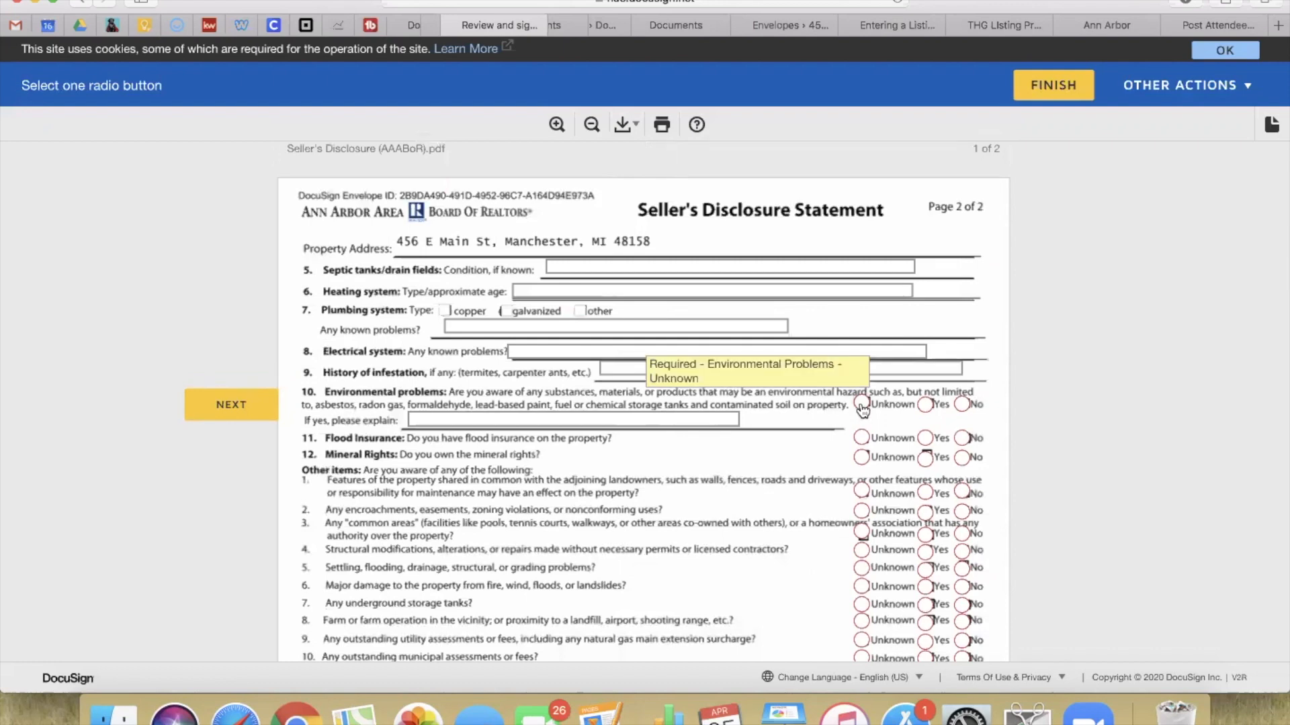
# Step: Answer No to environmental problems, flood insurance, mineral rights and shared property features
pyautogui.click(962, 404)
pyautogui.click(962, 438)
pyautogui.click(962, 458)
pyautogui.click(962, 493)
pyautogui.scroll(-2, 972, 403)
# Step: Answer No to encroachments through nearby farm and litigation, but Yes to outstanding utility assessments
pyautogui.click(961, 426)
pyautogui.click(961, 448)
pyautogui.click(962, 465)
pyautogui.click(961, 483)
pyautogui.click(961, 501)
pyautogui.click(962, 519)
pyautogui.click(962, 535)
pyautogui.click(925, 556)
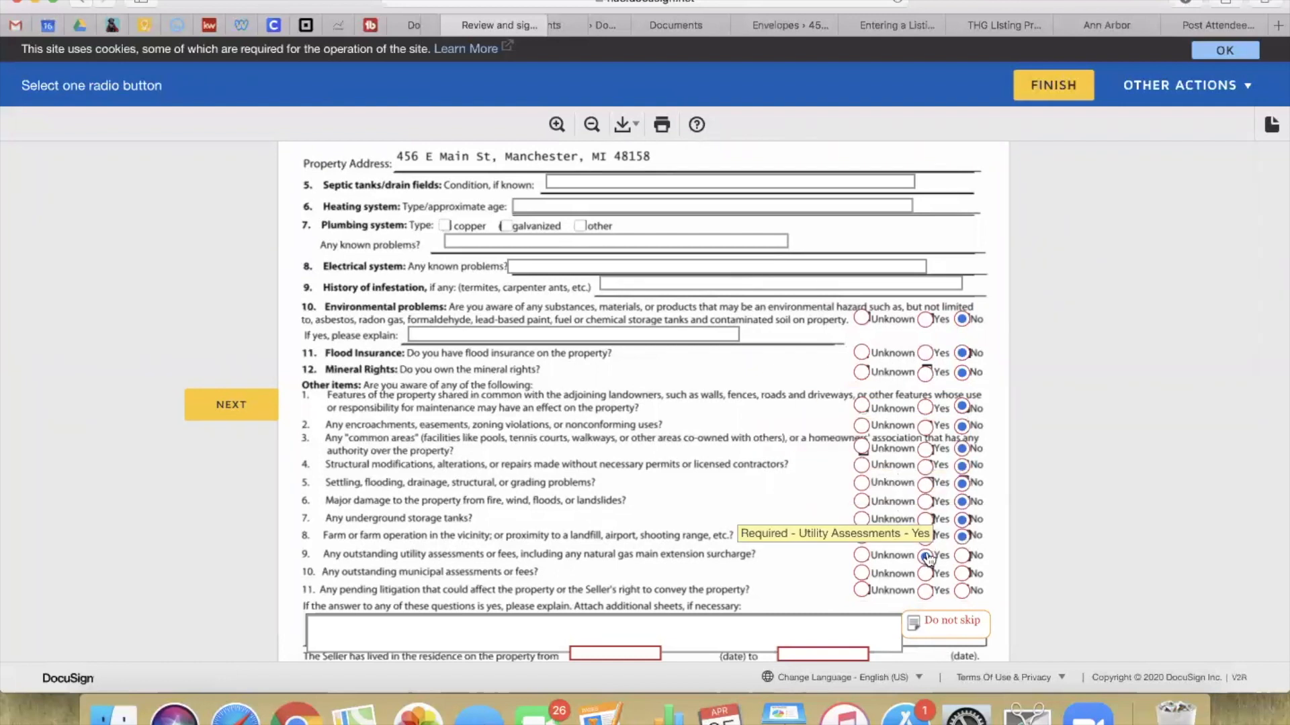
pyautogui.click(962, 590)
# Step: Explain the Yes answer: utility bills have not been paid due to probate
pyautogui.scroll(-5, 954, 484)
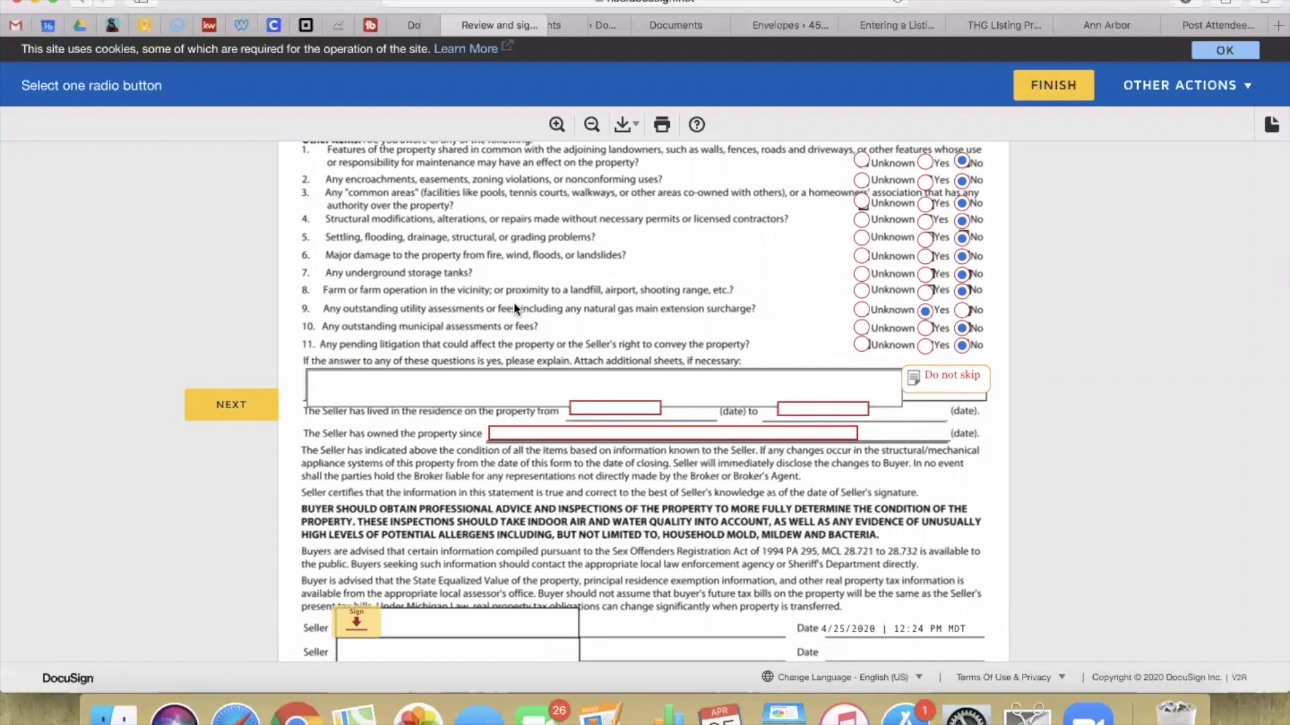
pyautogui.click(439, 396)
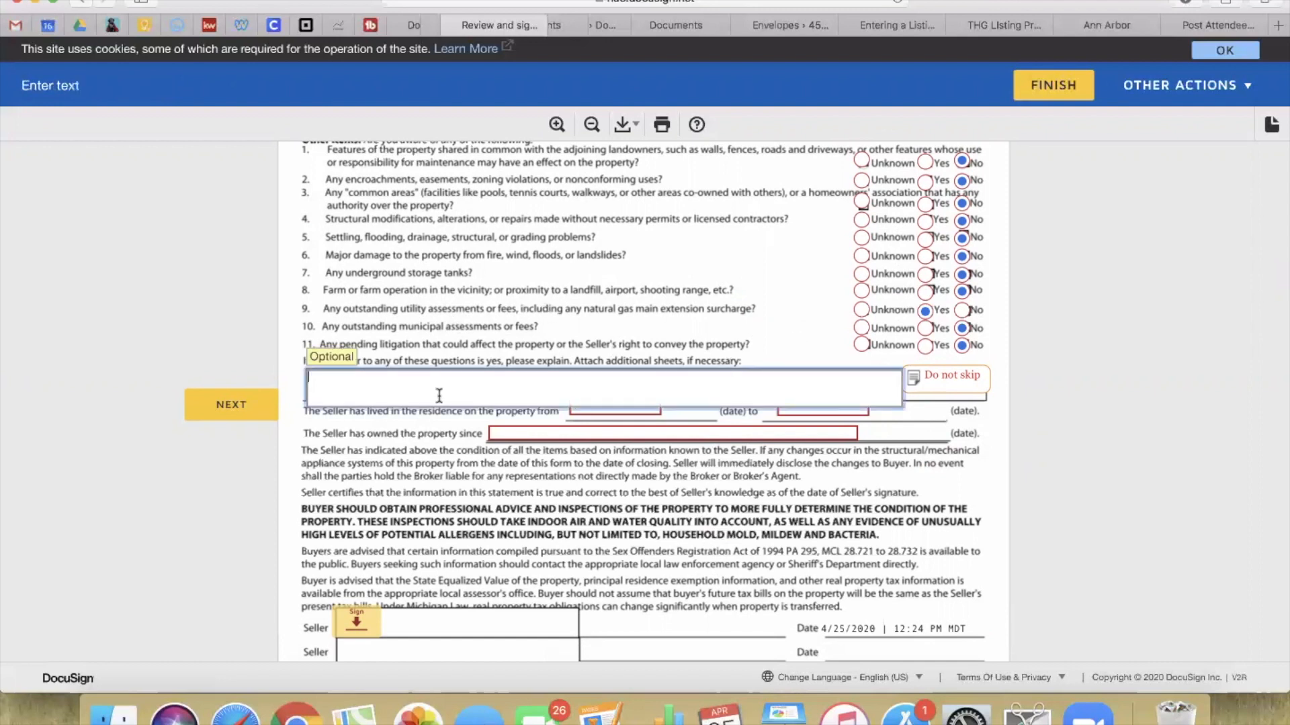
pyautogui.write('utility bills have not been paid do to probate')
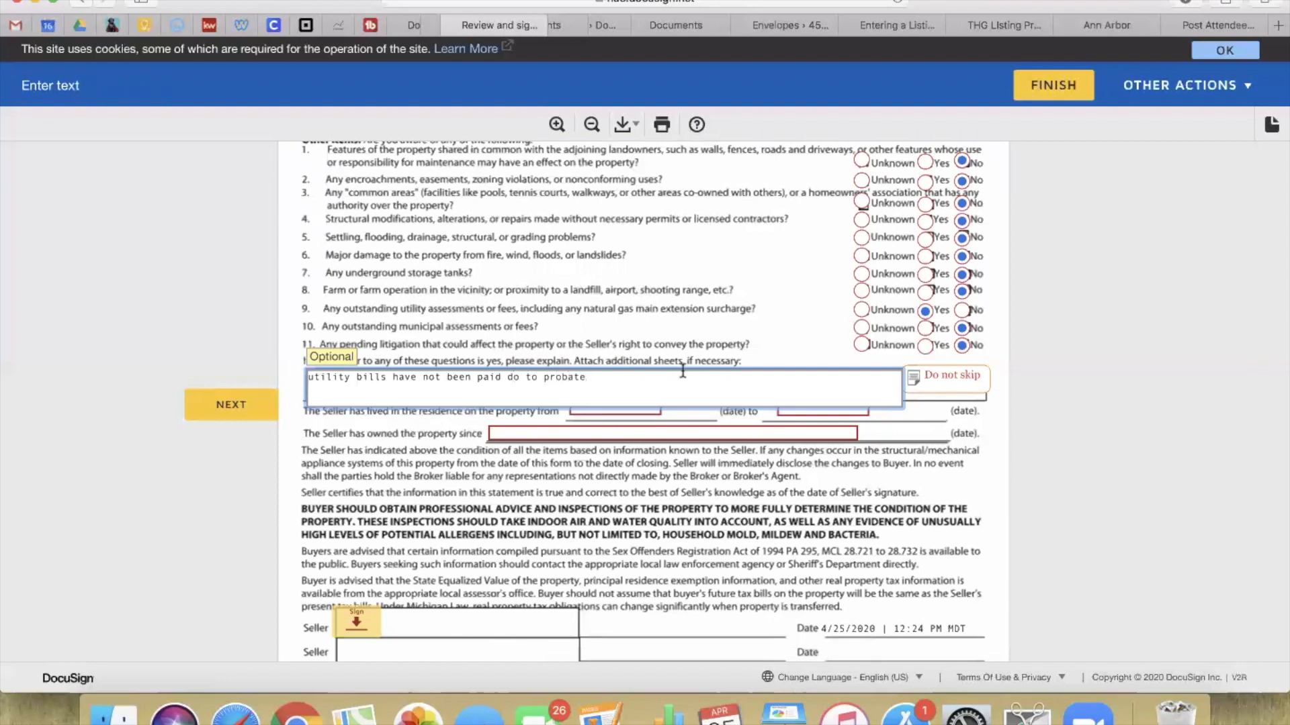
pyautogui.click(421, 439)
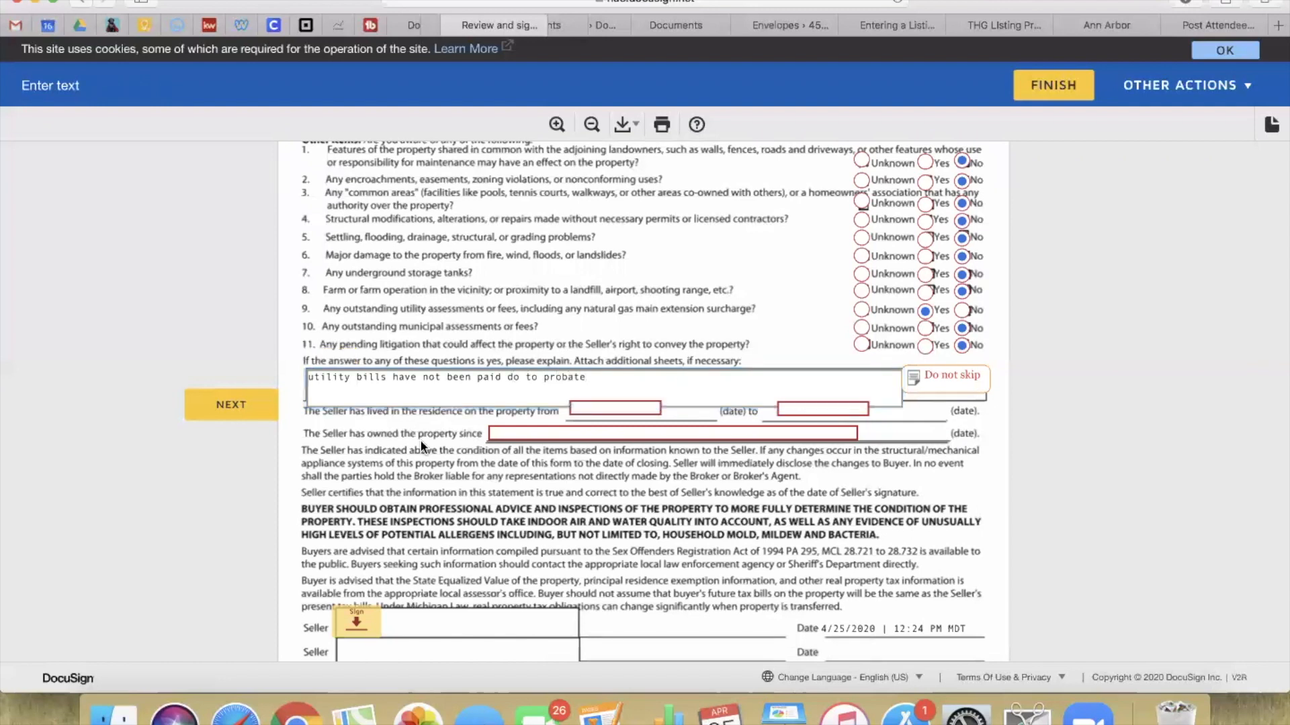
# Step: Set residence 12/05/2019 to 04/01/2020 and ownership start 12/05/2019, then sign the disclosure
pyautogui.click(604, 407)
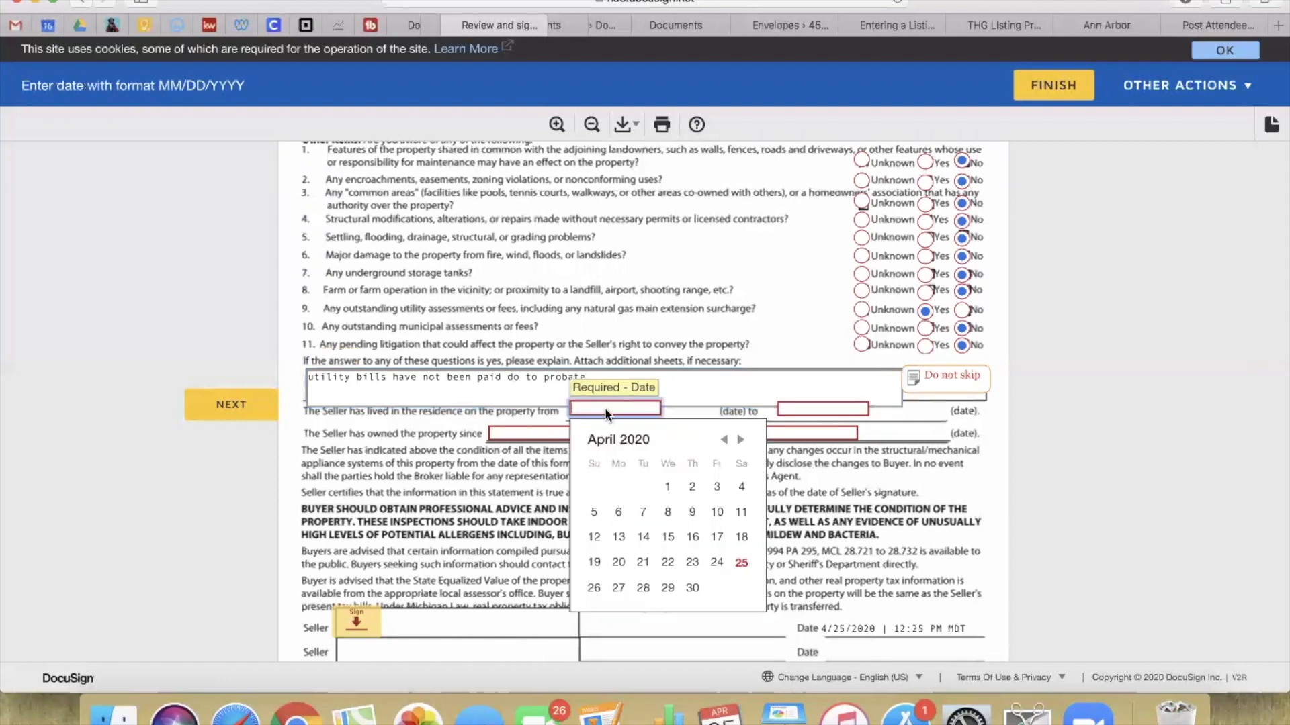
pyautogui.click(723, 440)
pyautogui.click(724, 440)
pyautogui.click(724, 441)
pyautogui.click(725, 442)
pyautogui.click(692, 487)
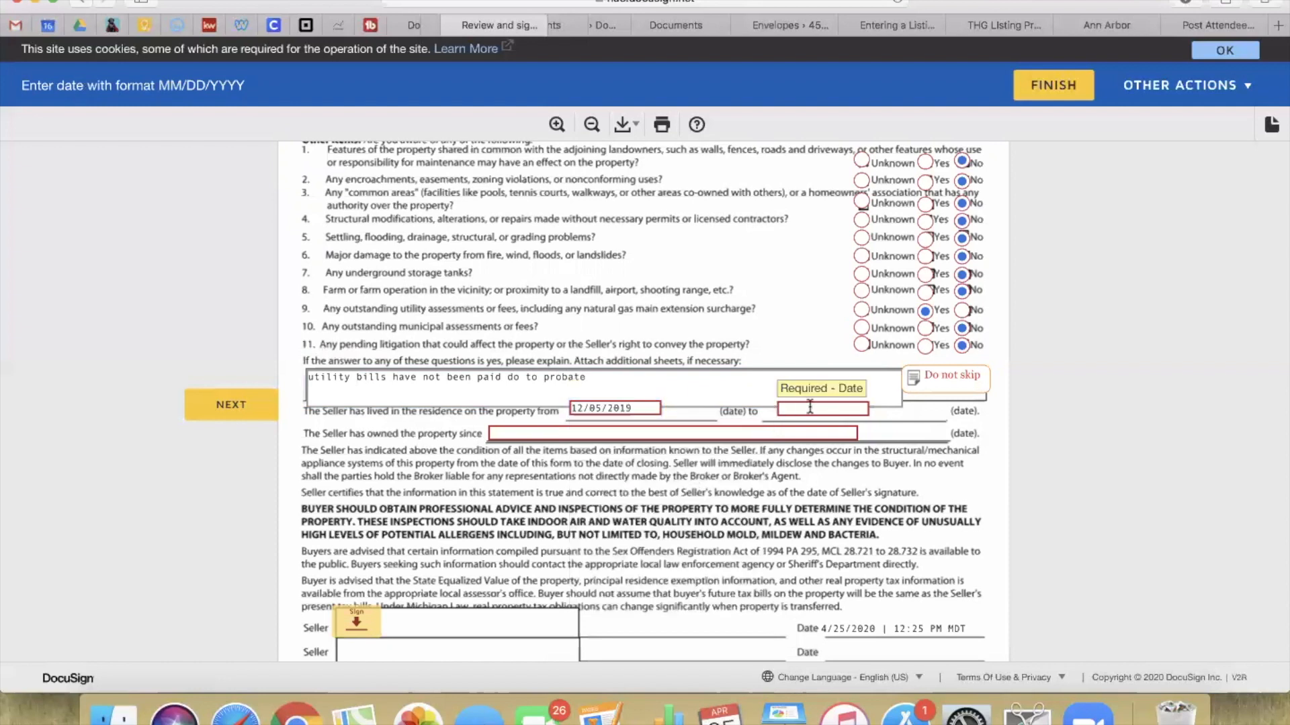
pyautogui.click(868, 486)
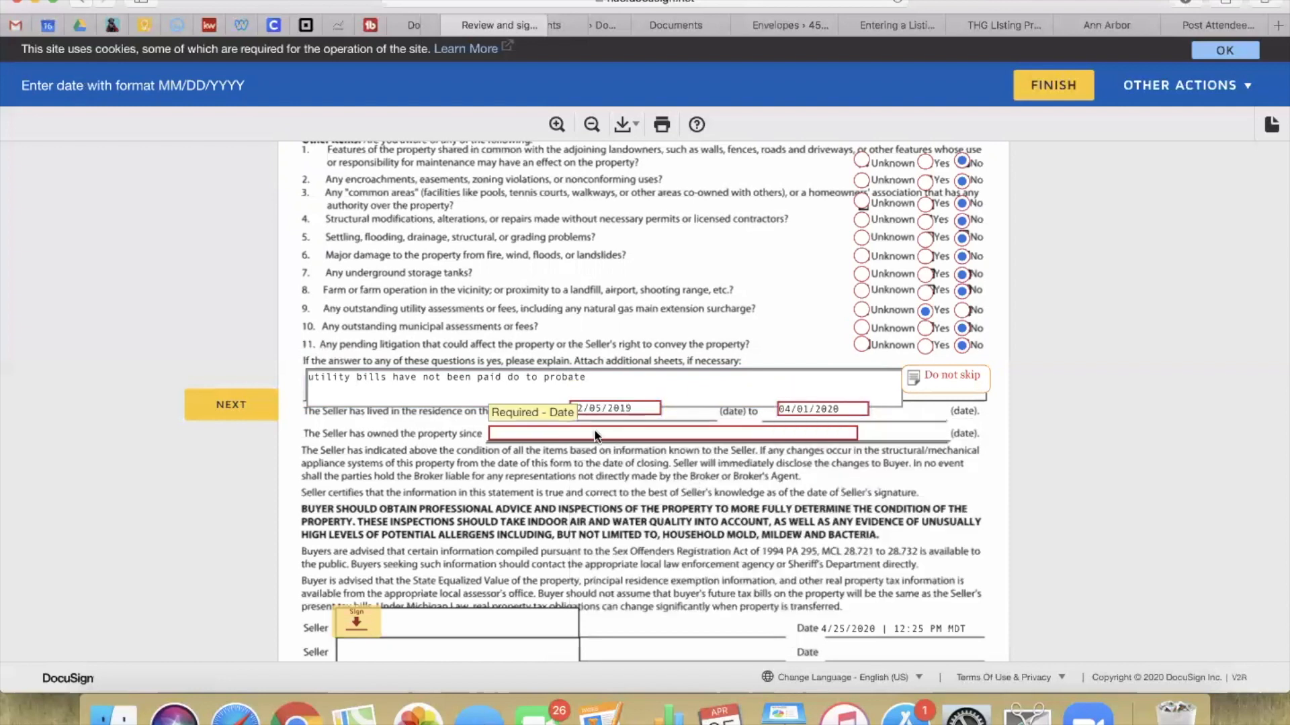
pyautogui.click(640, 468)
pyautogui.click(640, 468)
pyautogui.click(640, 468)
pyautogui.click(640, 467)
pyautogui.click(608, 521)
pyautogui.scroll(-5, 608, 532)
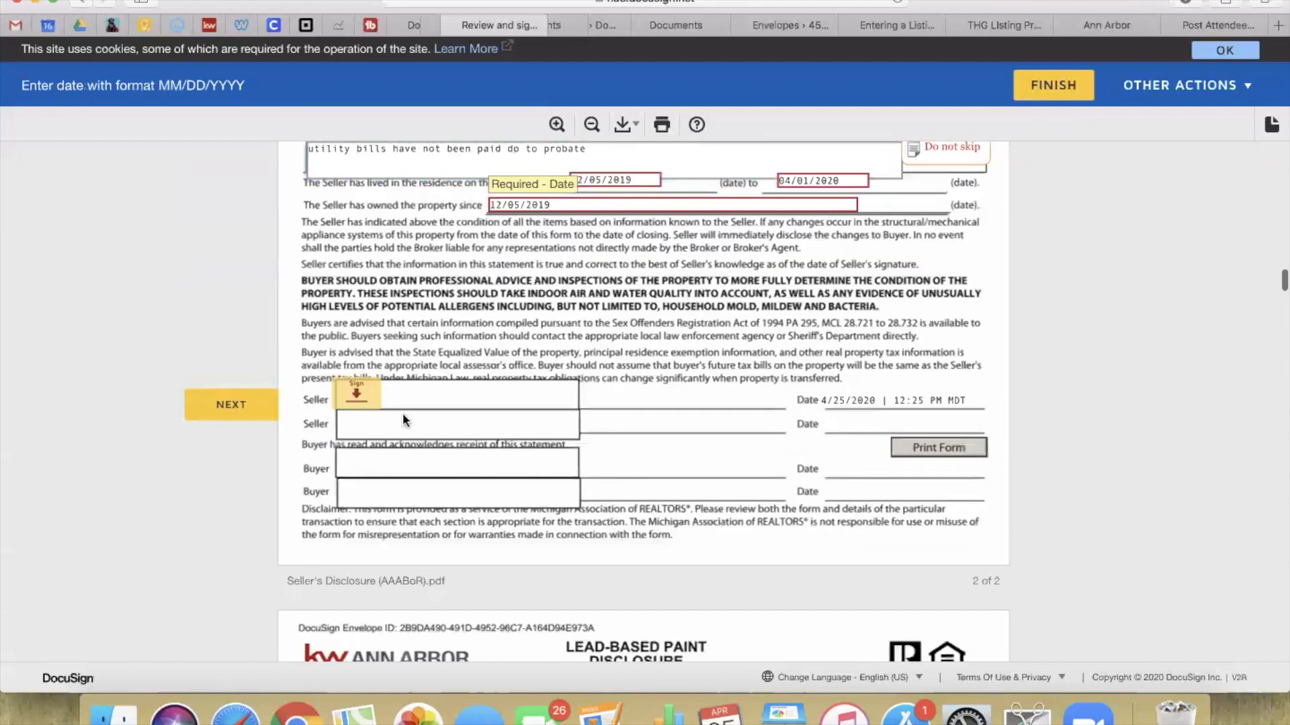
pyautogui.click(356, 396)
# Step: Answer the 1978 question and mark no lead-paint knowledge or reports, then scroll to the Condo Profile Sheet
pyautogui.scroll(8, 394, 366)
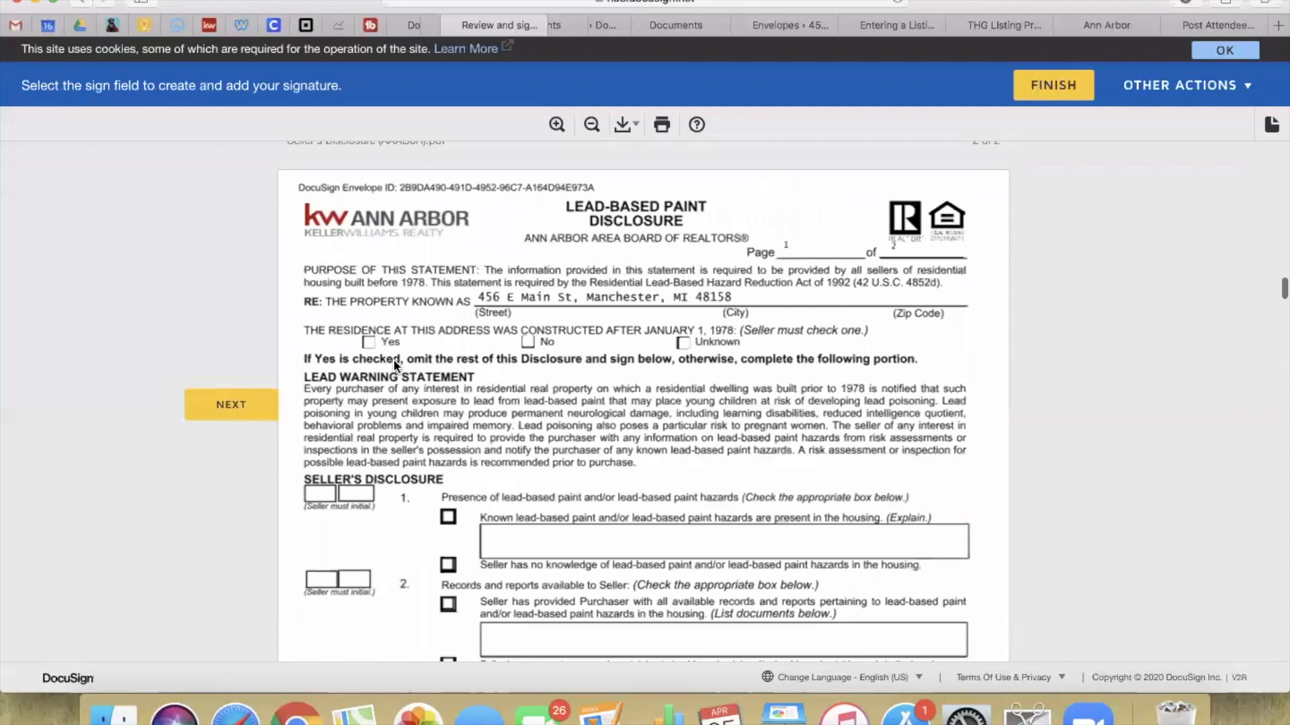
pyautogui.scroll(-8, 540, 328)
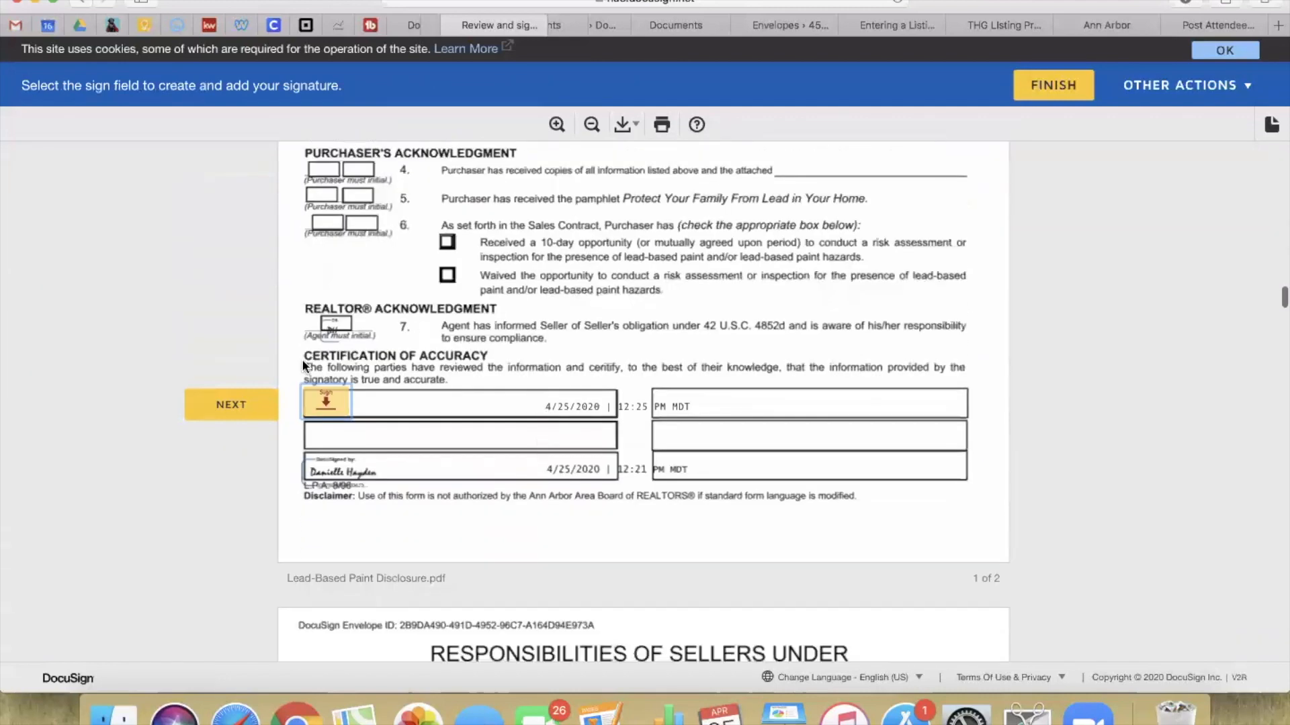
pyautogui.scroll(7, 414, 393)
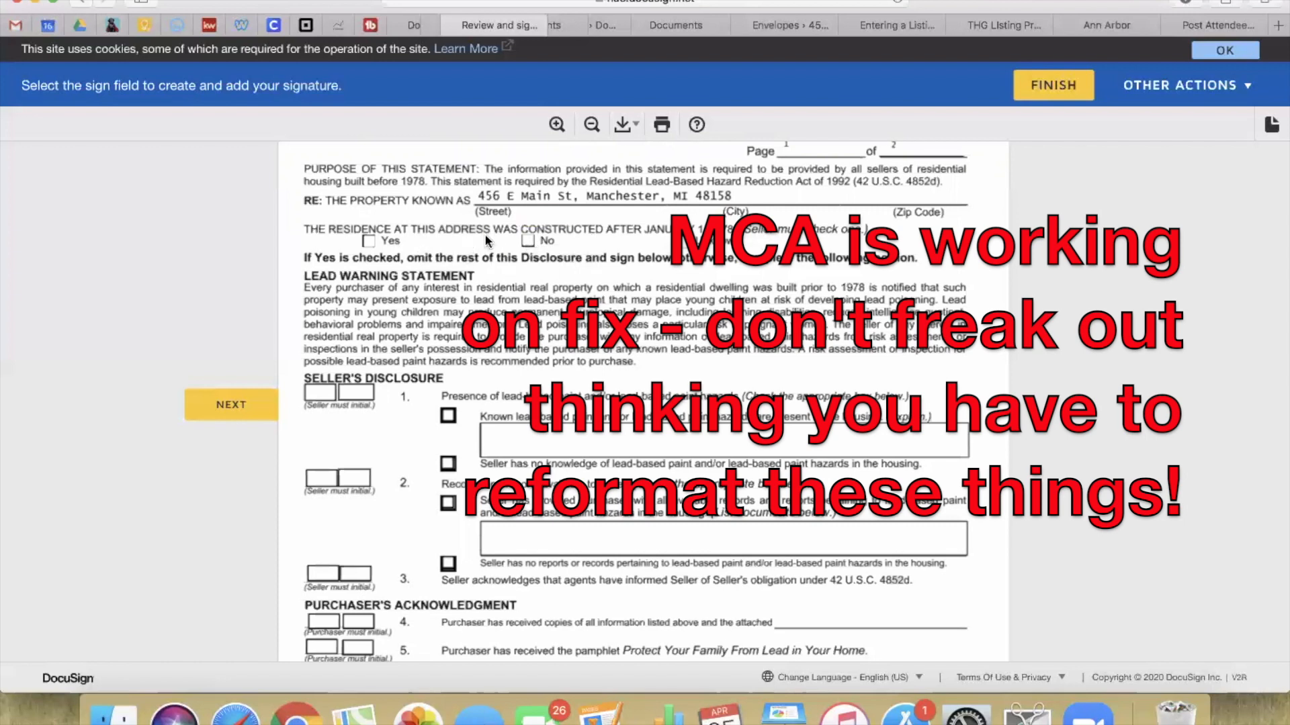
pyautogui.click(528, 242)
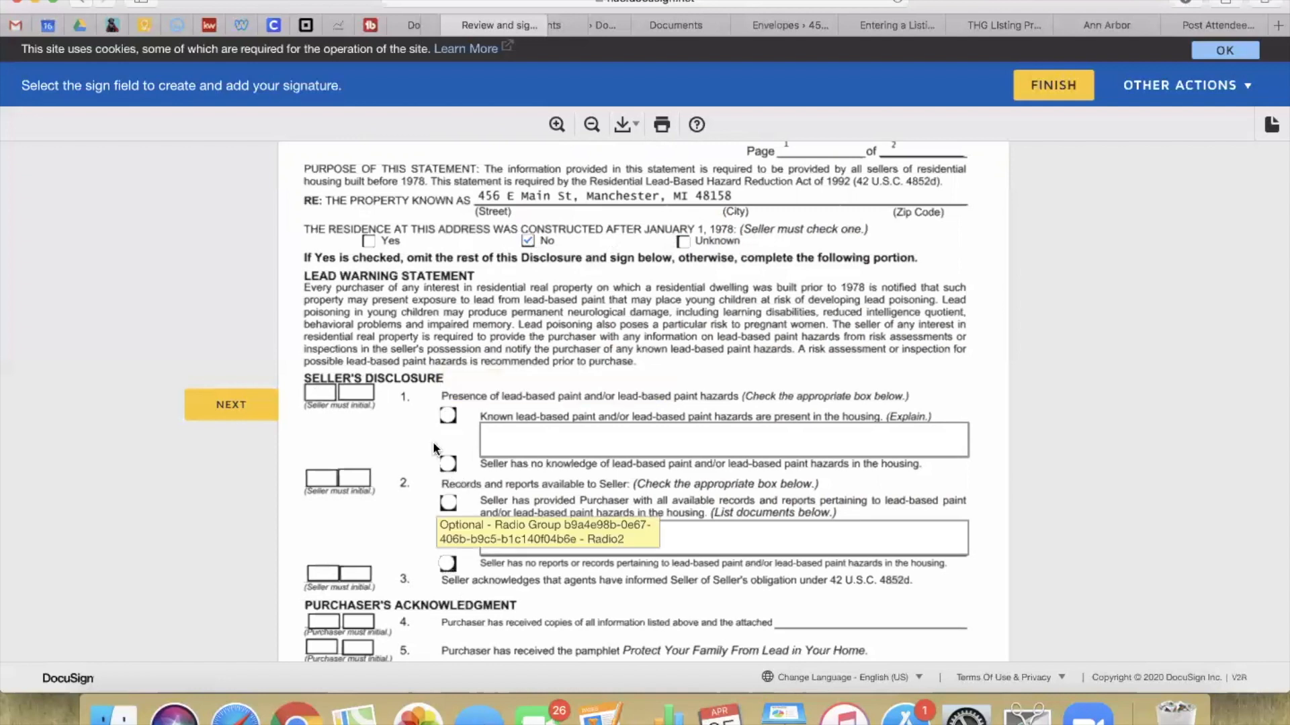
pyautogui.click(448, 463)
pyautogui.click(446, 563)
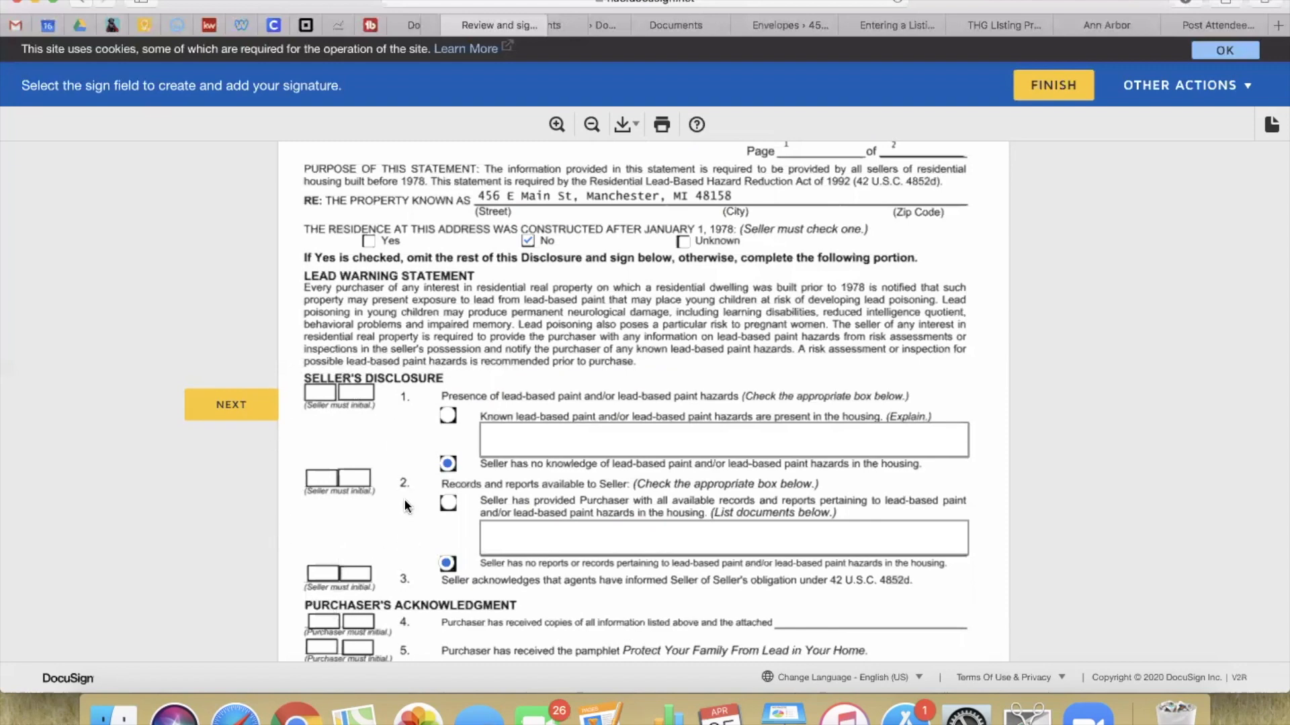
pyautogui.scroll(-5, 384, 527)
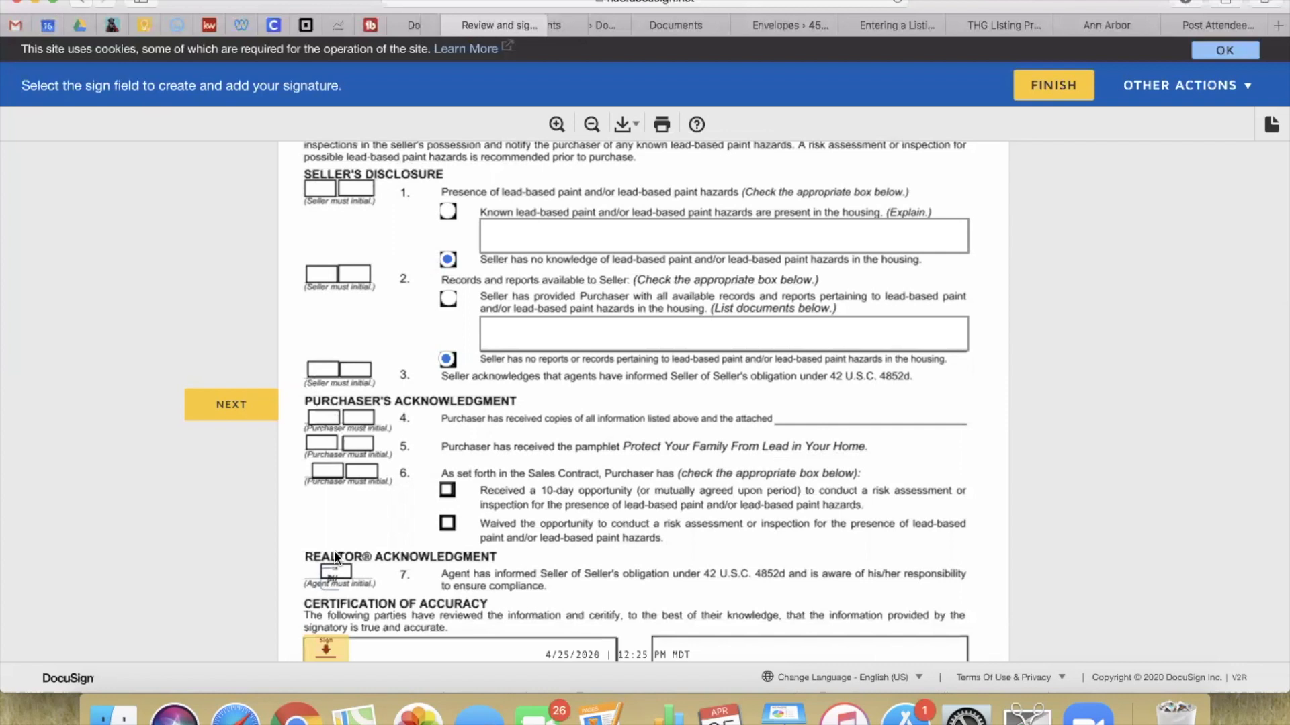
pyautogui.scroll(-2, 336, 557)
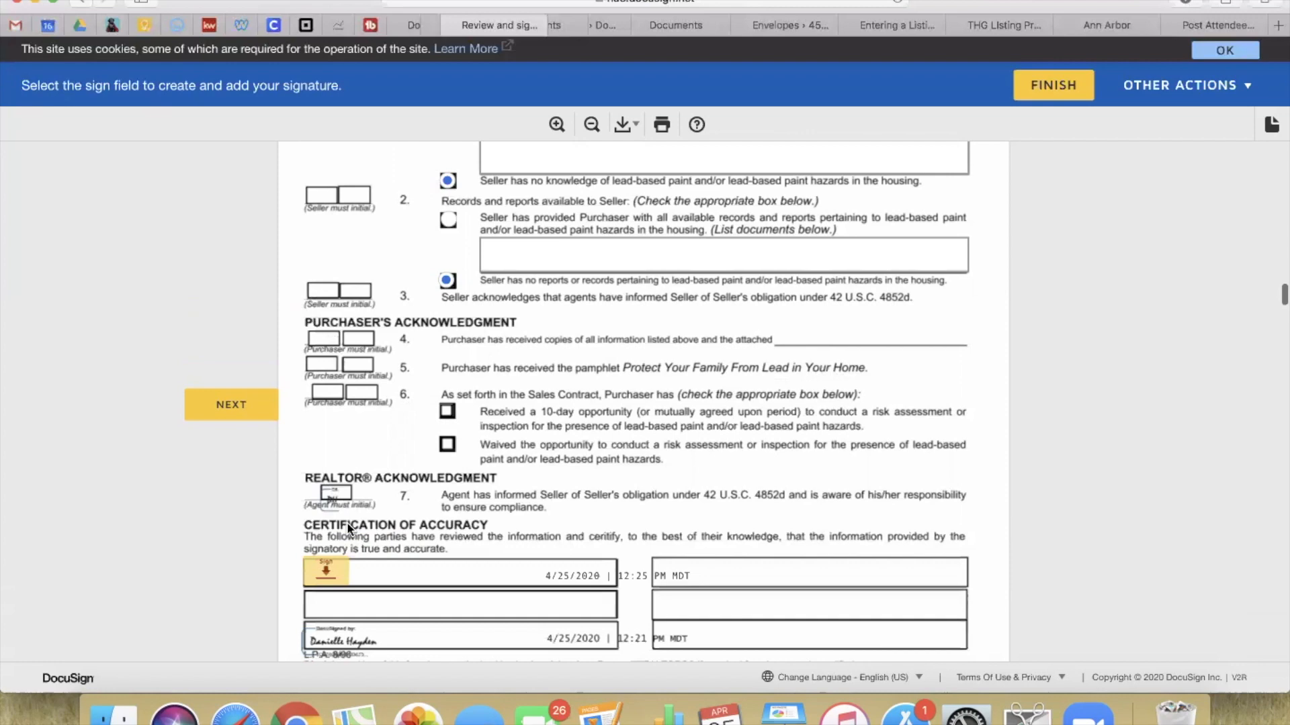
pyautogui.scroll(-15, 397, 396)
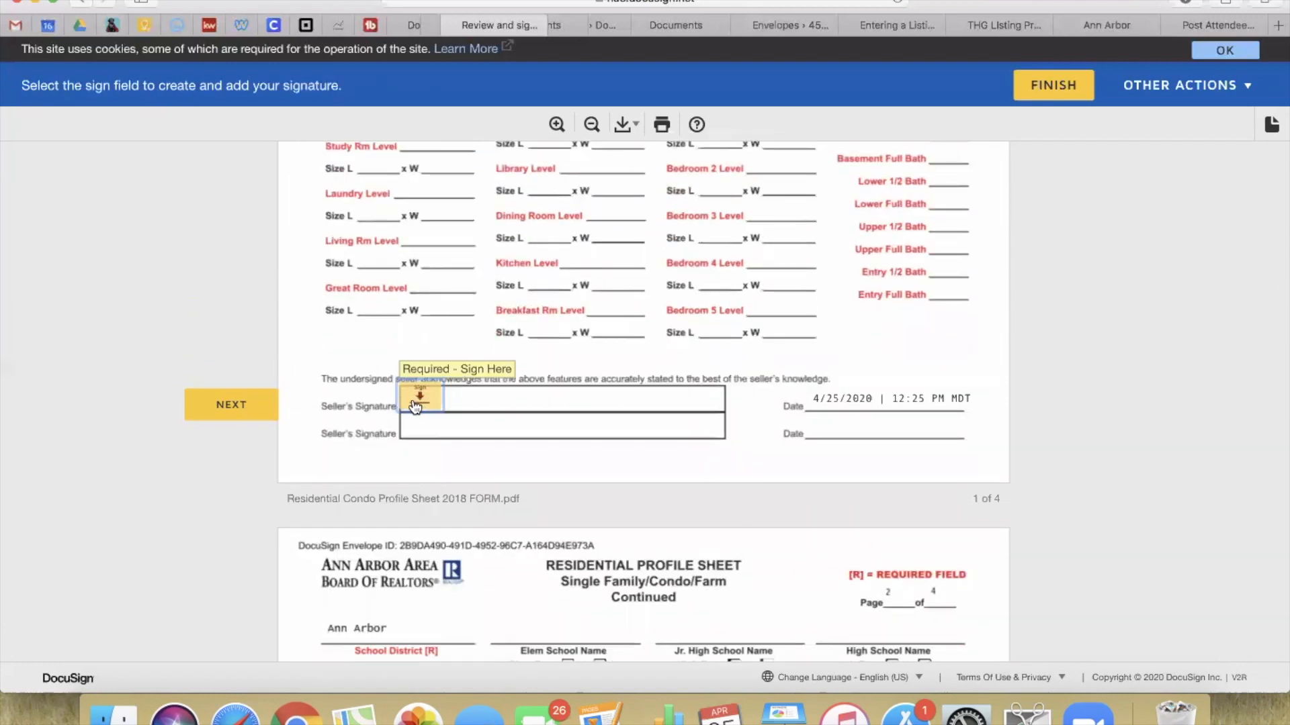
# Step: Sign the seller lines on the first three pages of the condo profile sheet
pyautogui.click(412, 402)
pyautogui.scroll(-12, 414, 403)
pyautogui.click(415, 405)
pyautogui.scroll(-12, 415, 405)
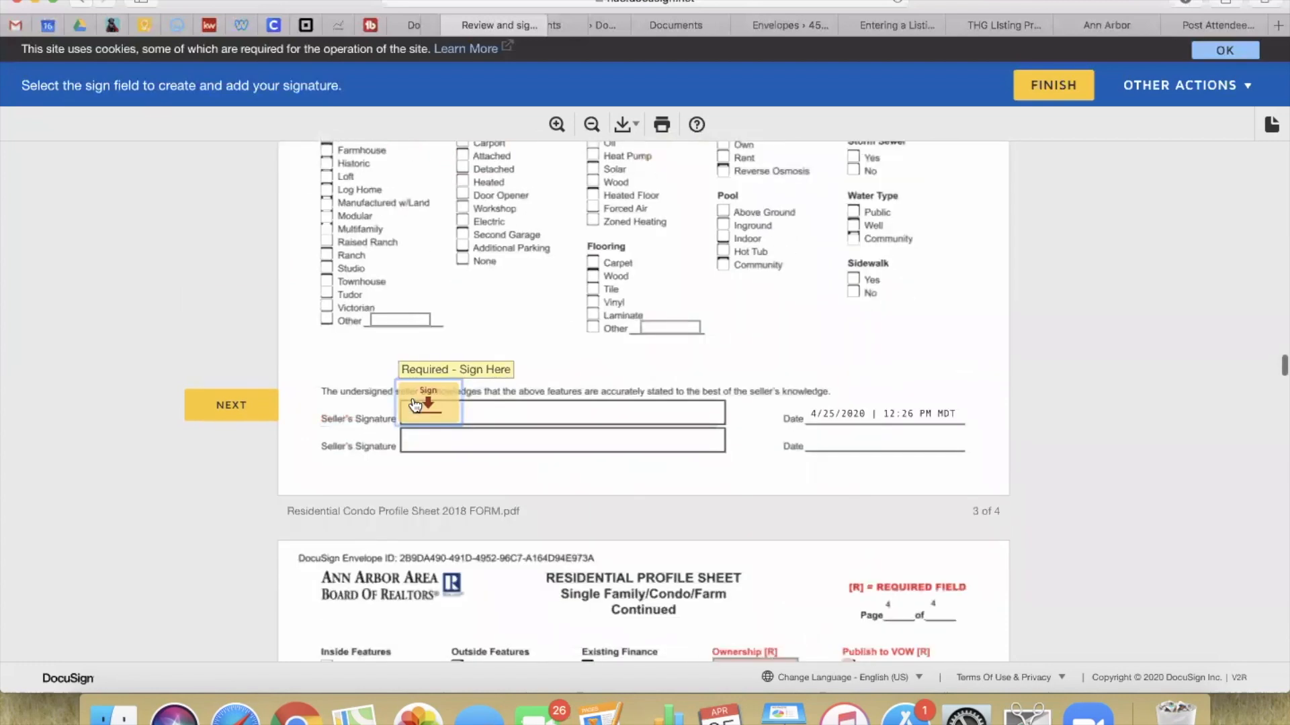
pyautogui.click(414, 403)
pyautogui.scroll(-8, 411, 396)
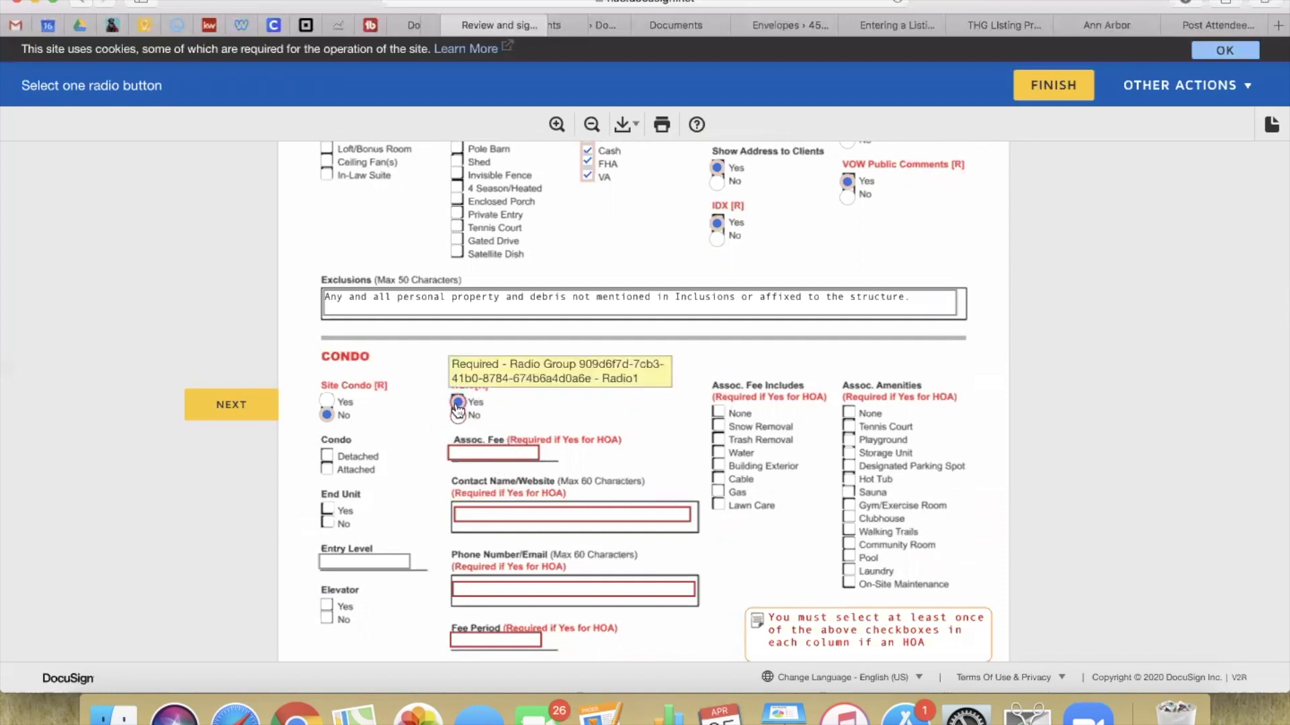
# Step: Fill the HOA association fee, contact name and phone/email fields, with Fee Period 'annually'
pyautogui.click(483, 453)
pyautogui.write('kjkljl')
pyautogui.click(477, 514)
pyautogui.write('jkjojoij')
pyautogui.click(461, 584)
pyautogui.scroll(-1, 460, 584)
pyautogui.write('kljlkj')
pyautogui.press('Tab')
pyautogui.write('annua')
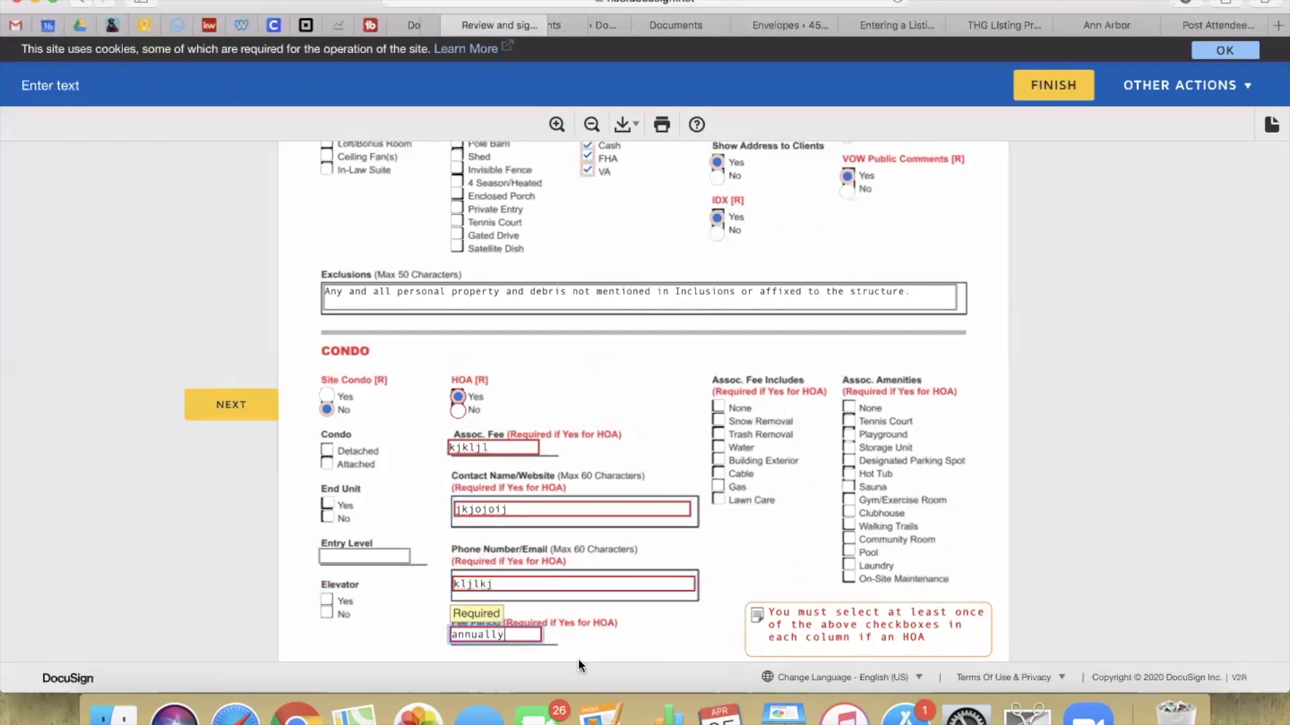
pyautogui.click(606, 623)
# Step: Mark the association amenities None and sign the seller line on the last page
pyautogui.scroll(-1, 764, 640)
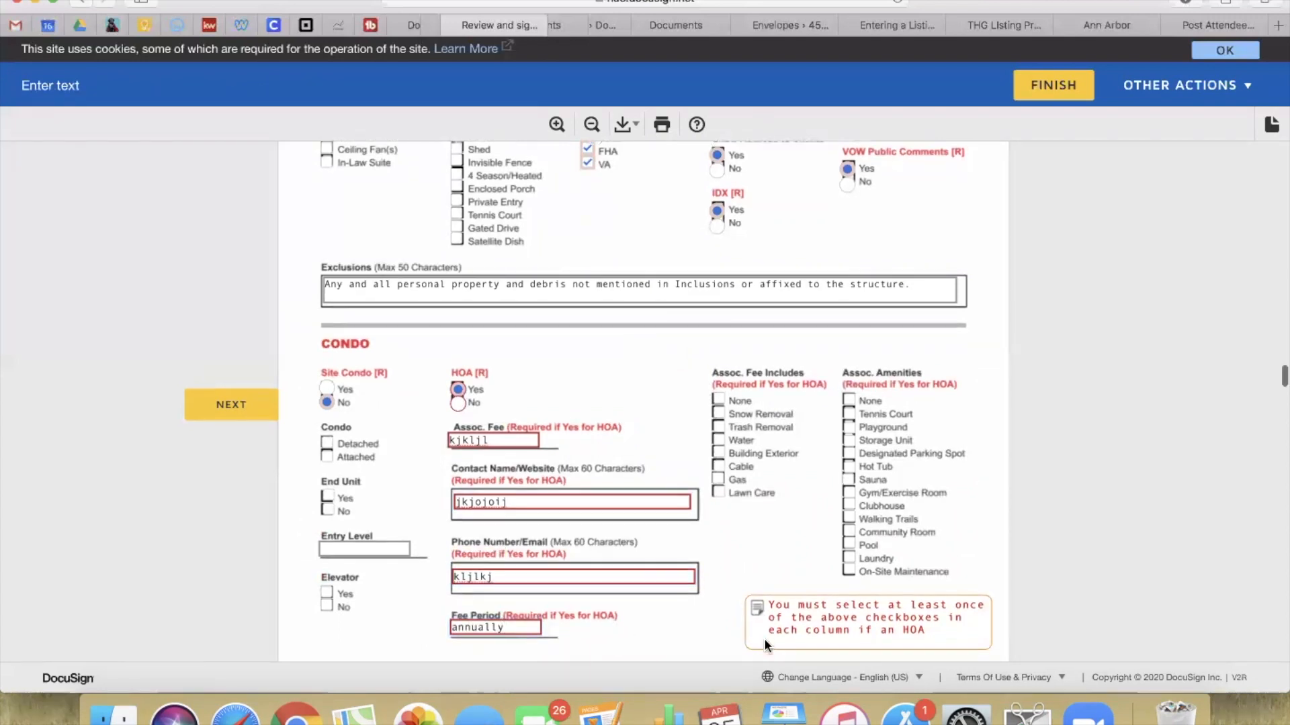
pyautogui.scroll(-2, 764, 638)
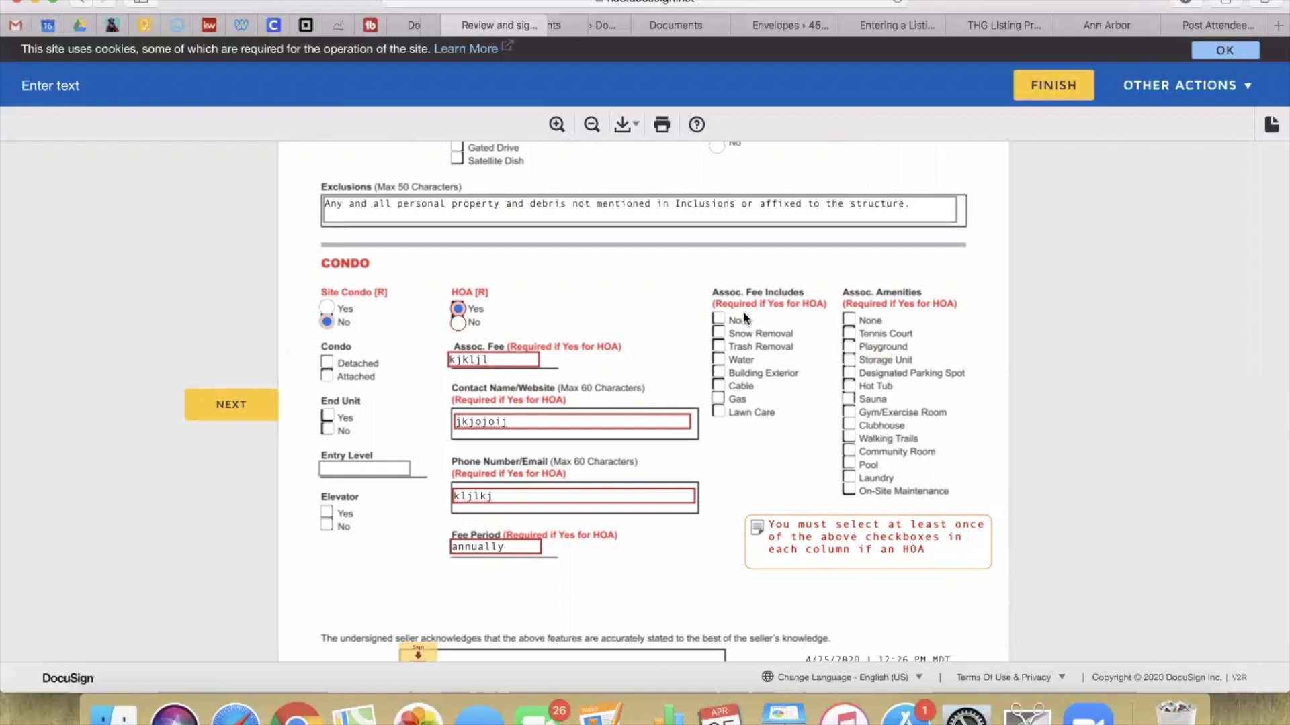
pyautogui.click(850, 321)
pyautogui.scroll(-1, 726, 289)
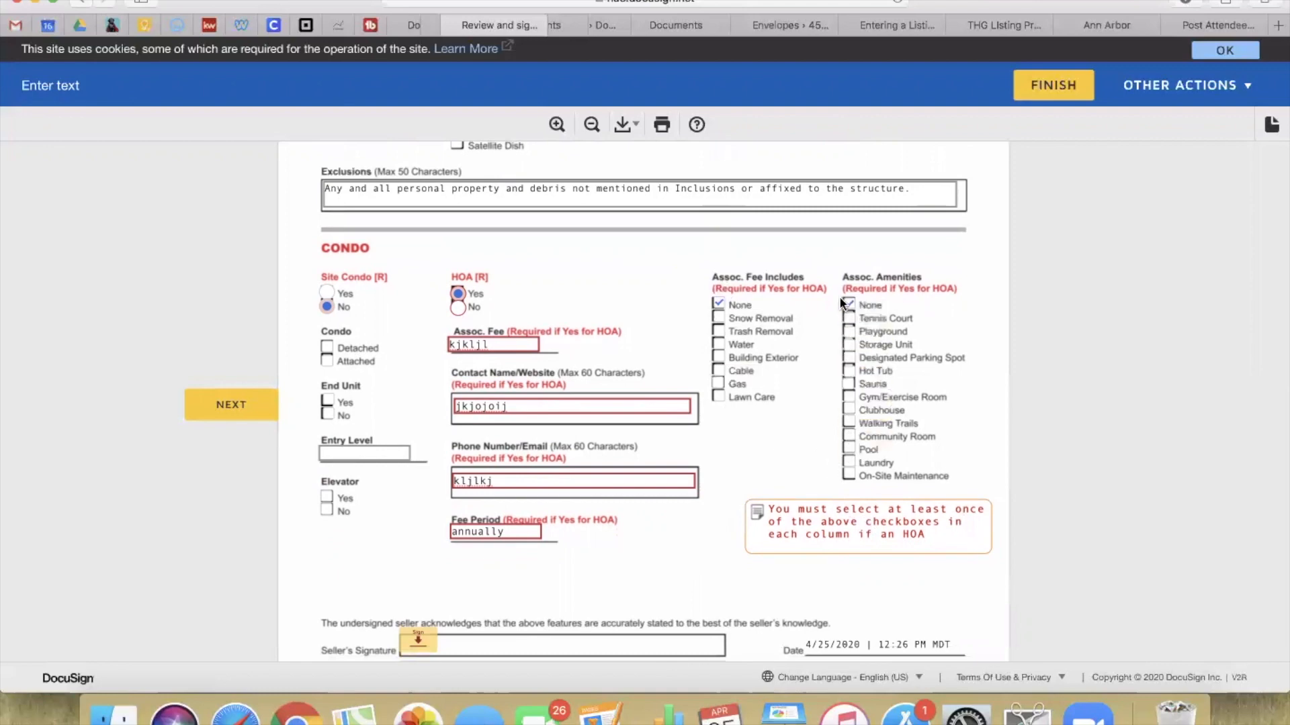
pyautogui.scroll(-10, 853, 557)
pyautogui.click(417, 303)
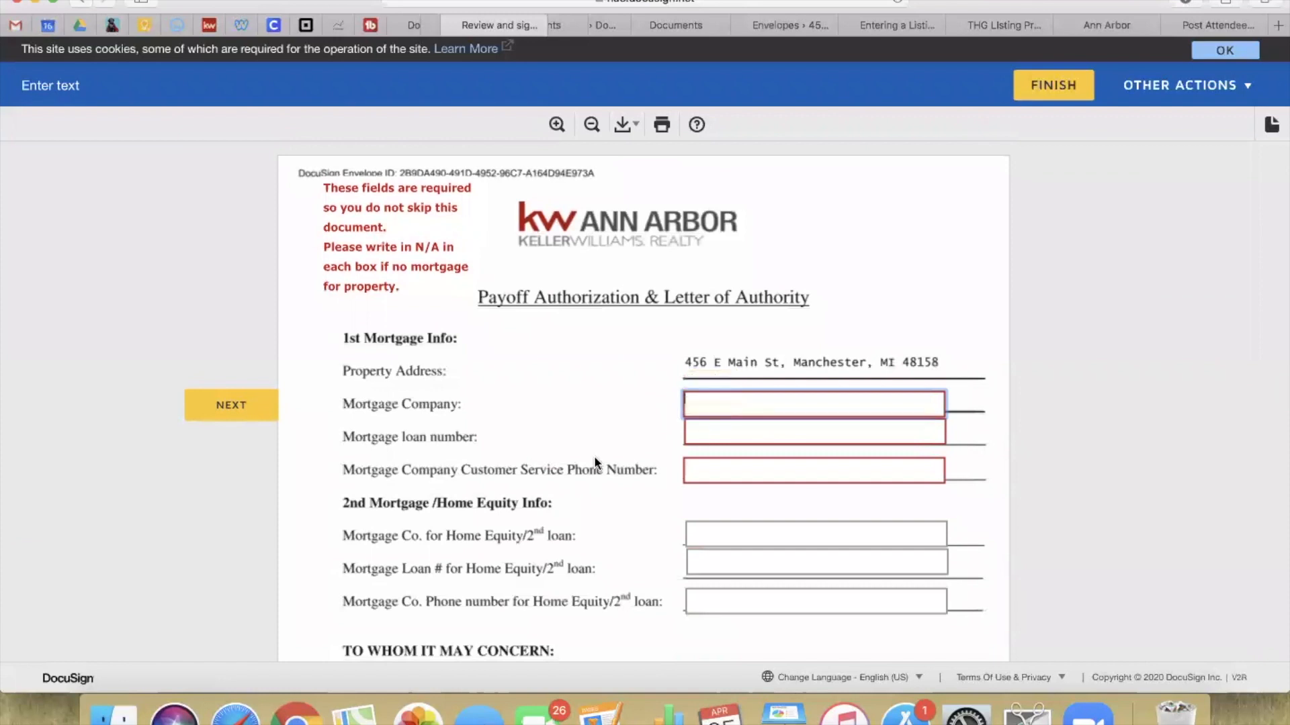
# Step: Enter N/A in the three 1st Mortgage fields, including loan number and lender phone
pyautogui.write('N/A')
pyautogui.press('Tab')
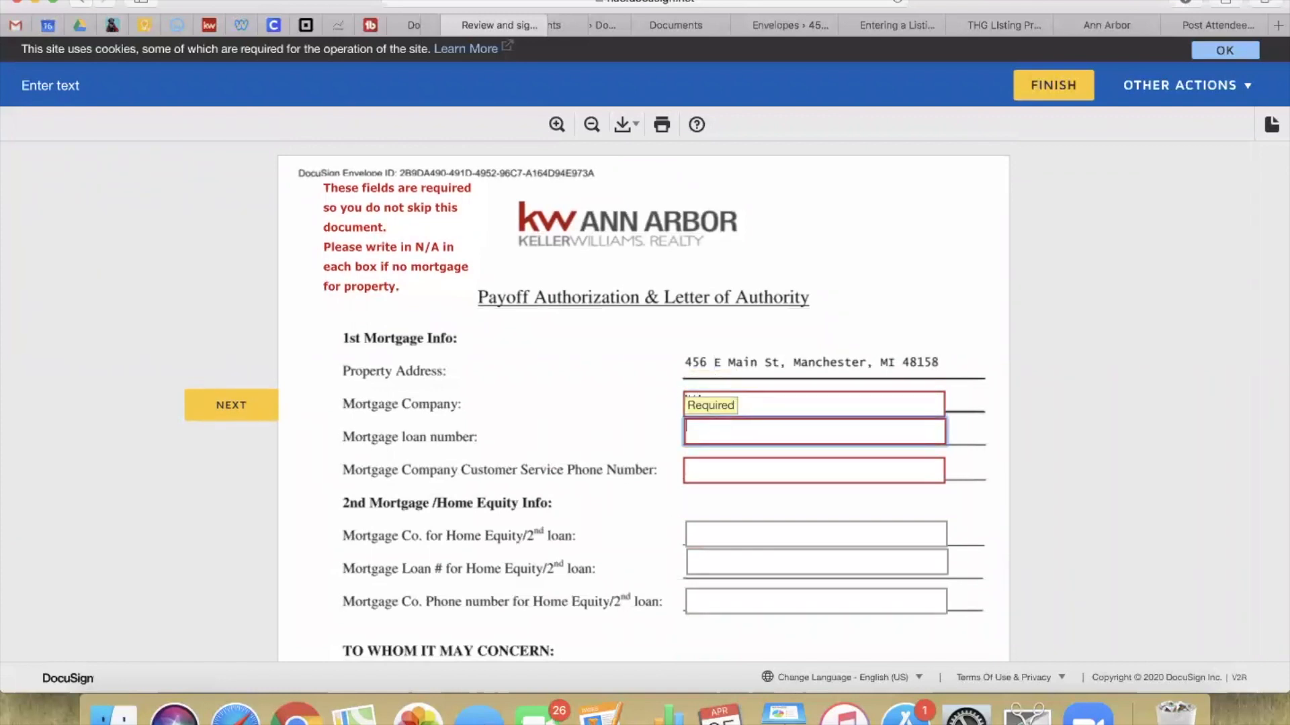
pyautogui.write('N/A')
pyautogui.click(720, 471)
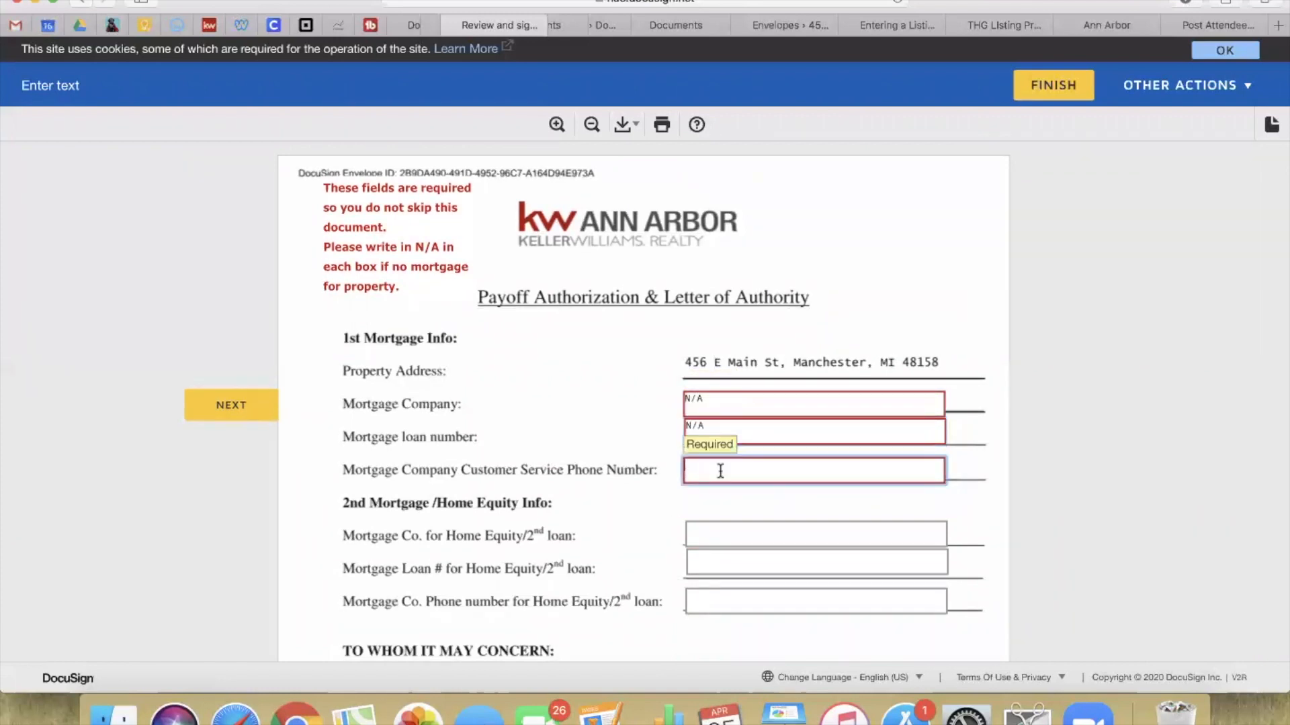
pyautogui.write('N/A')
pyautogui.click(740, 508)
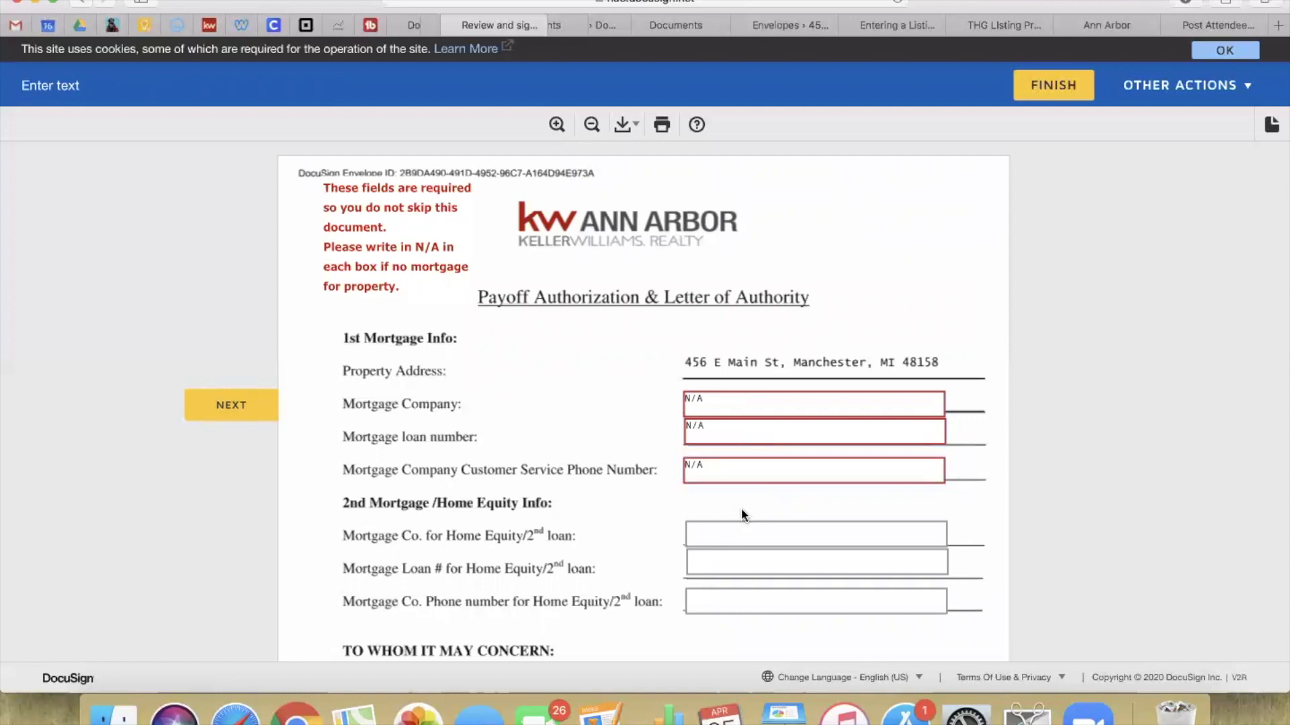
# Step: Enter the seller's social security number on the payoff authorization letter
pyautogui.scroll(-1, 740, 507)
pyautogui.scroll(-10, 740, 508)
pyautogui.click(695, 350)
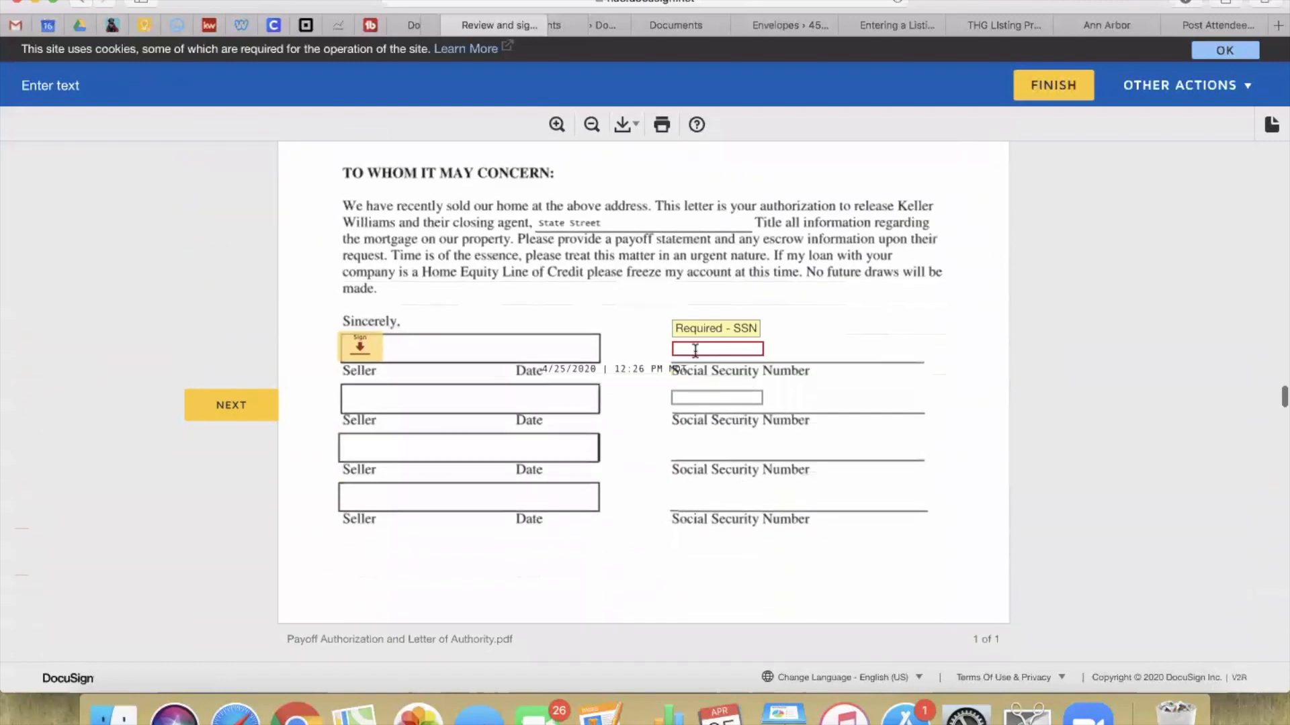
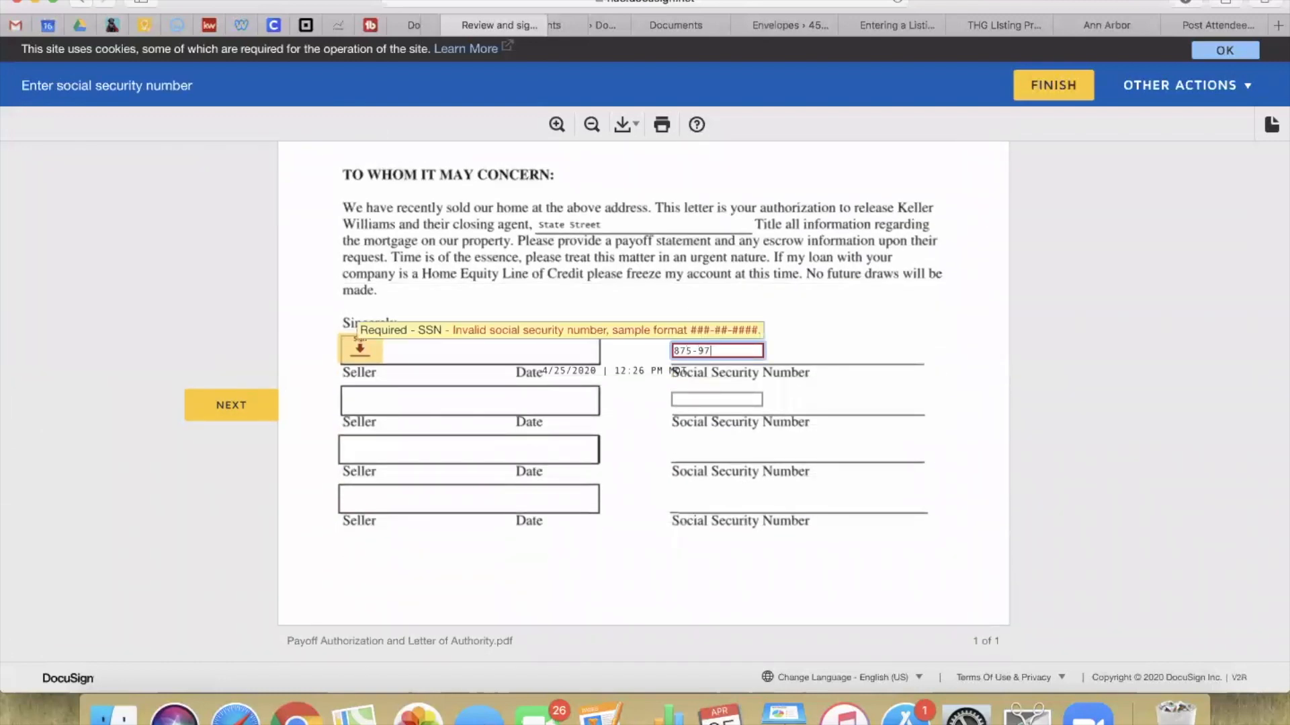
pyautogui.click(728, 418)
# Step: Sign the payoff letter as seller and advance to the home warranty form
pyautogui.scroll(-3, 692, 387)
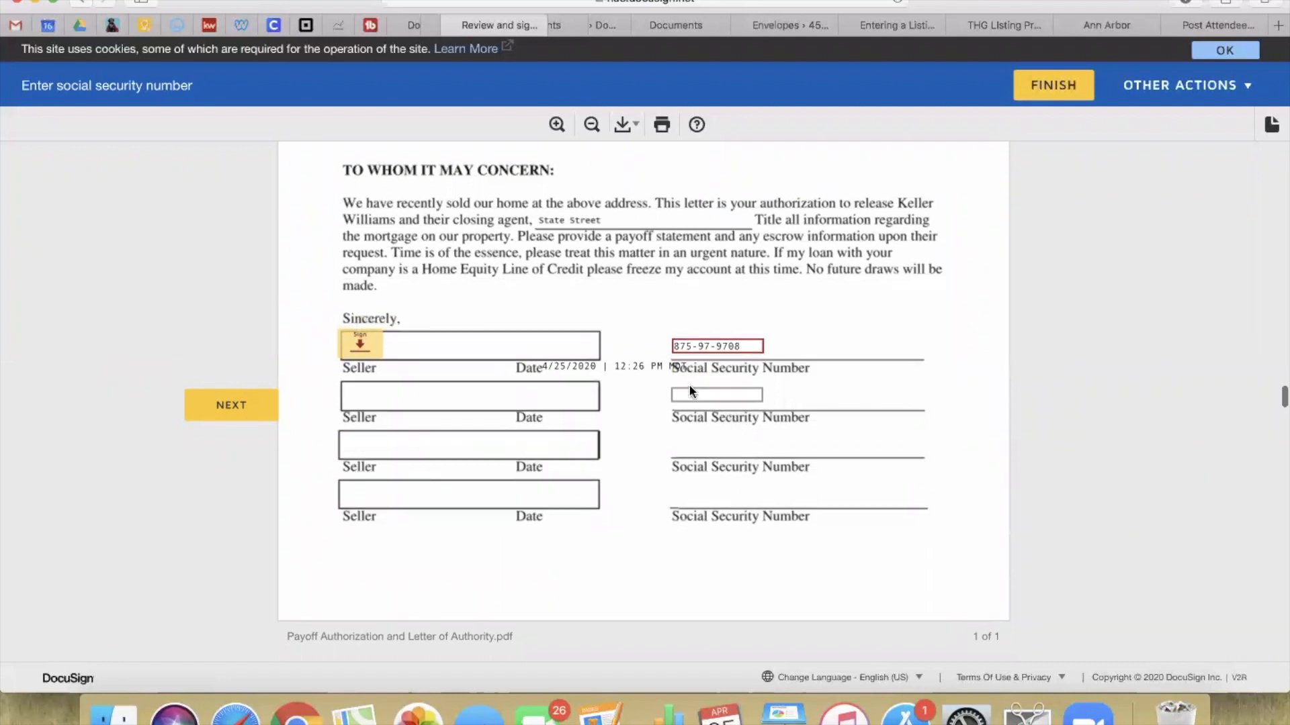
pyautogui.click(357, 217)
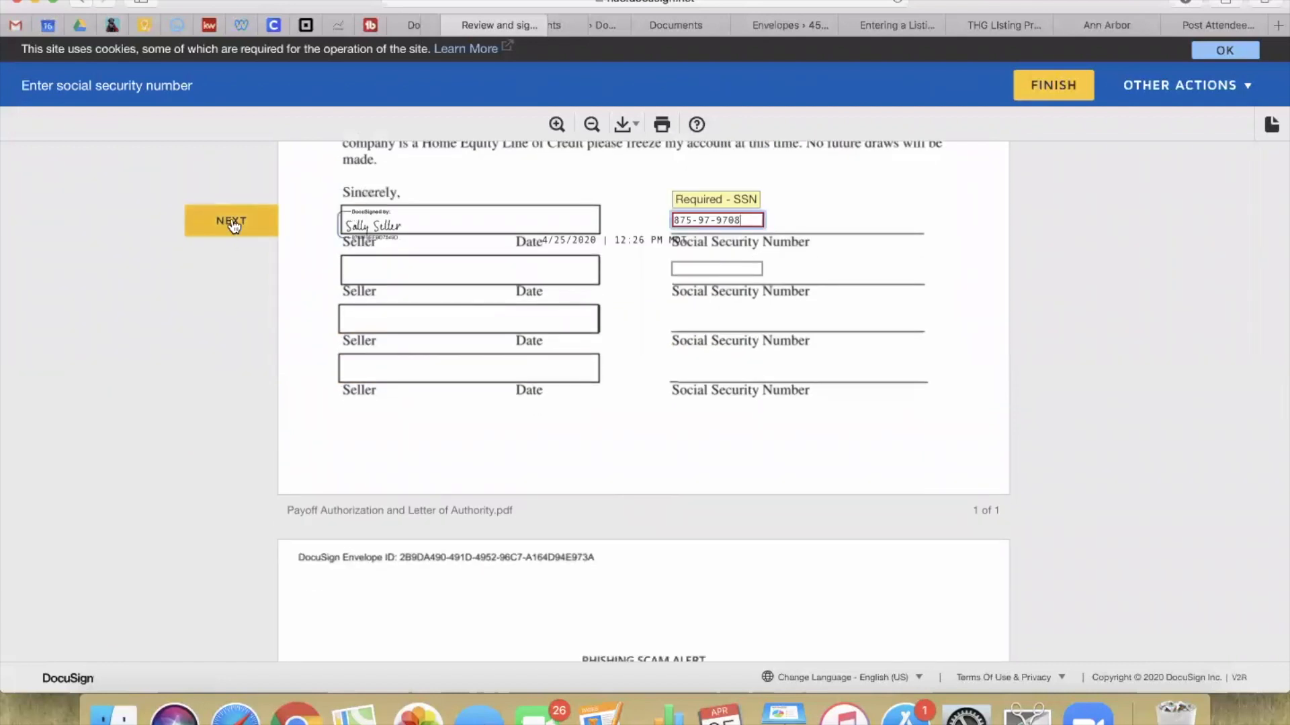
pyautogui.click(231, 221)
pyautogui.click(480, 396)
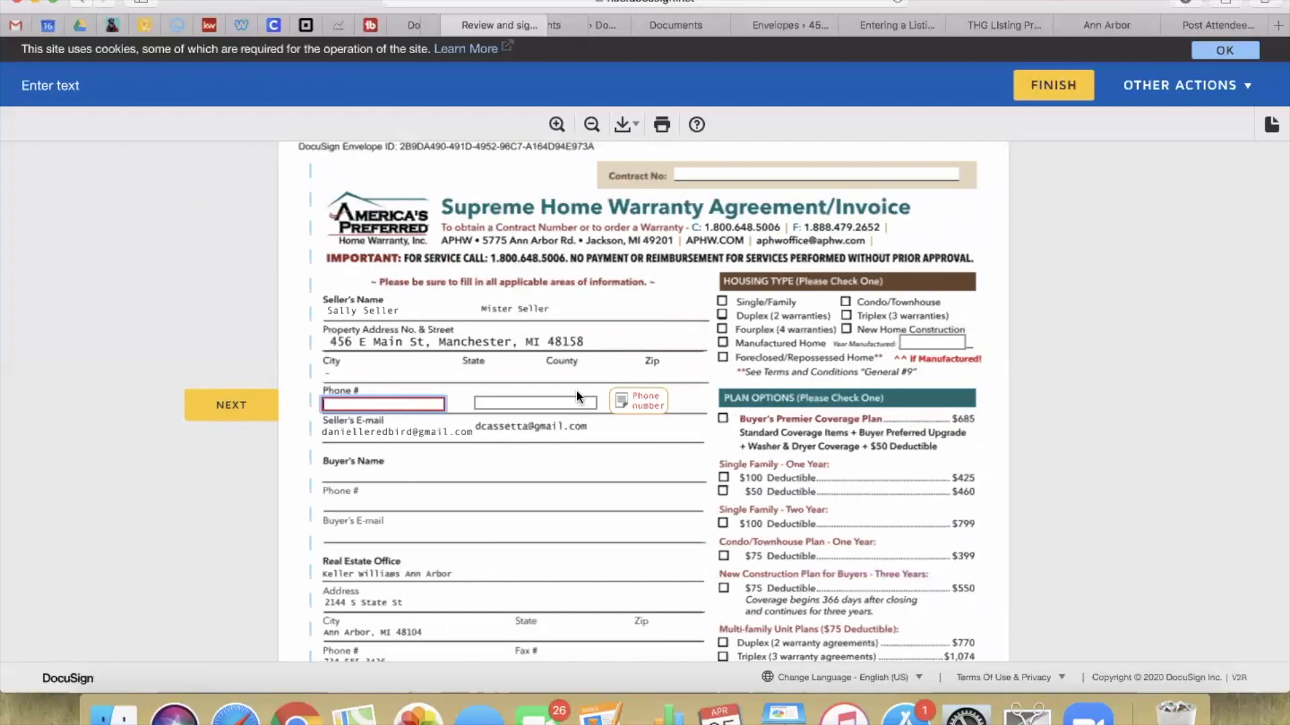
# Step: Add the seller's phone to the warranty Phone # and ShowingTime contact fields; sign the title disclosure
pyautogui.click(236, 417)
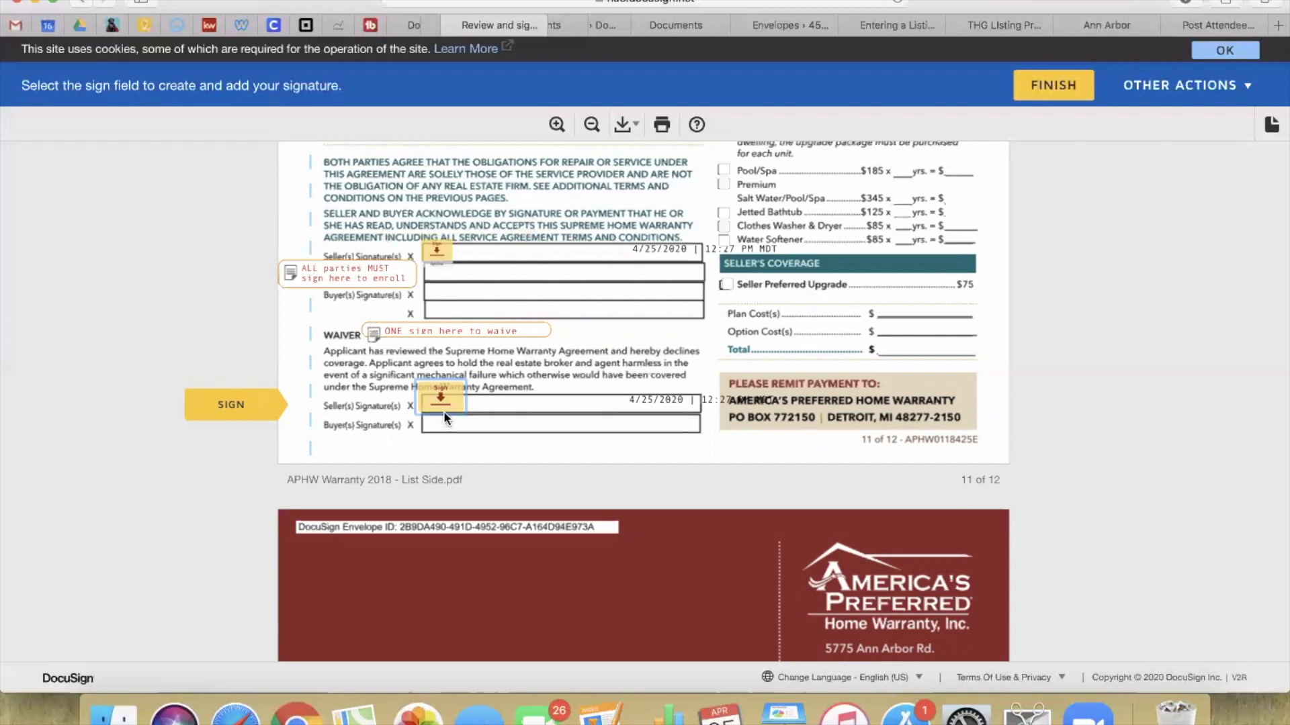
pyautogui.scroll(10, 495, 425)
pyautogui.scroll(-7, 494, 425)
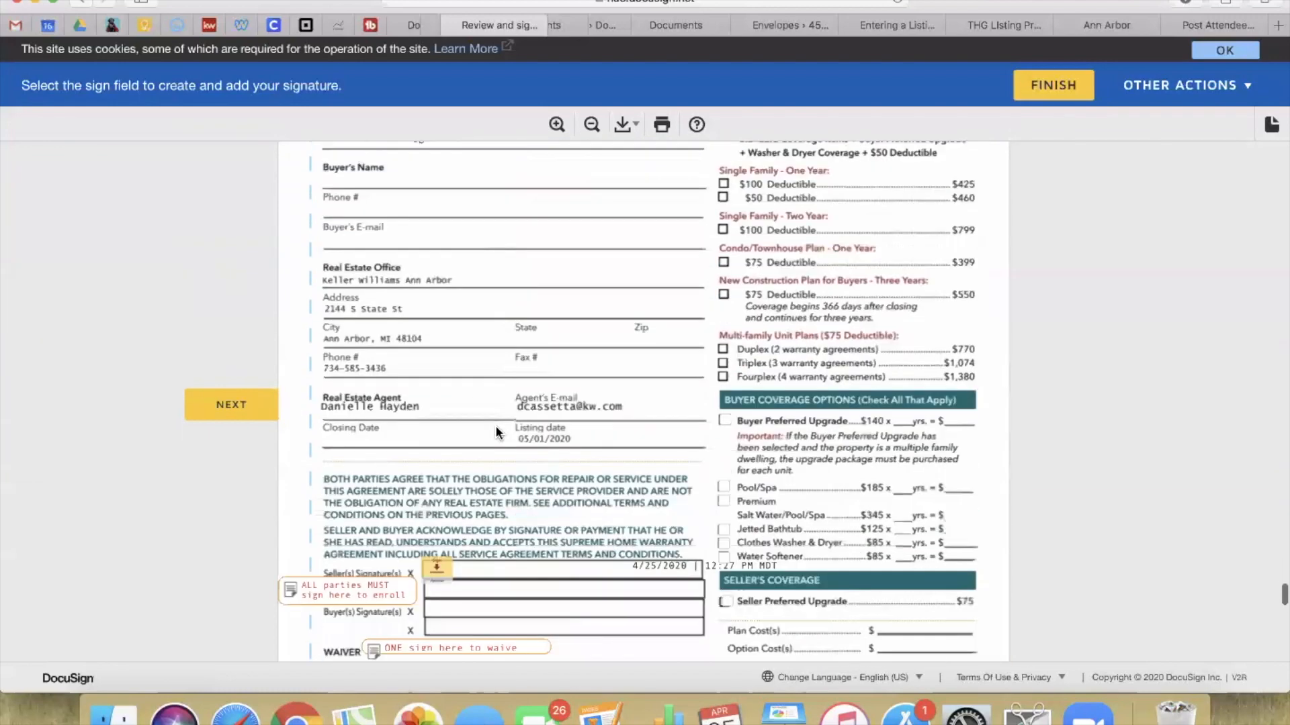
pyautogui.scroll(-15, 614, 497)
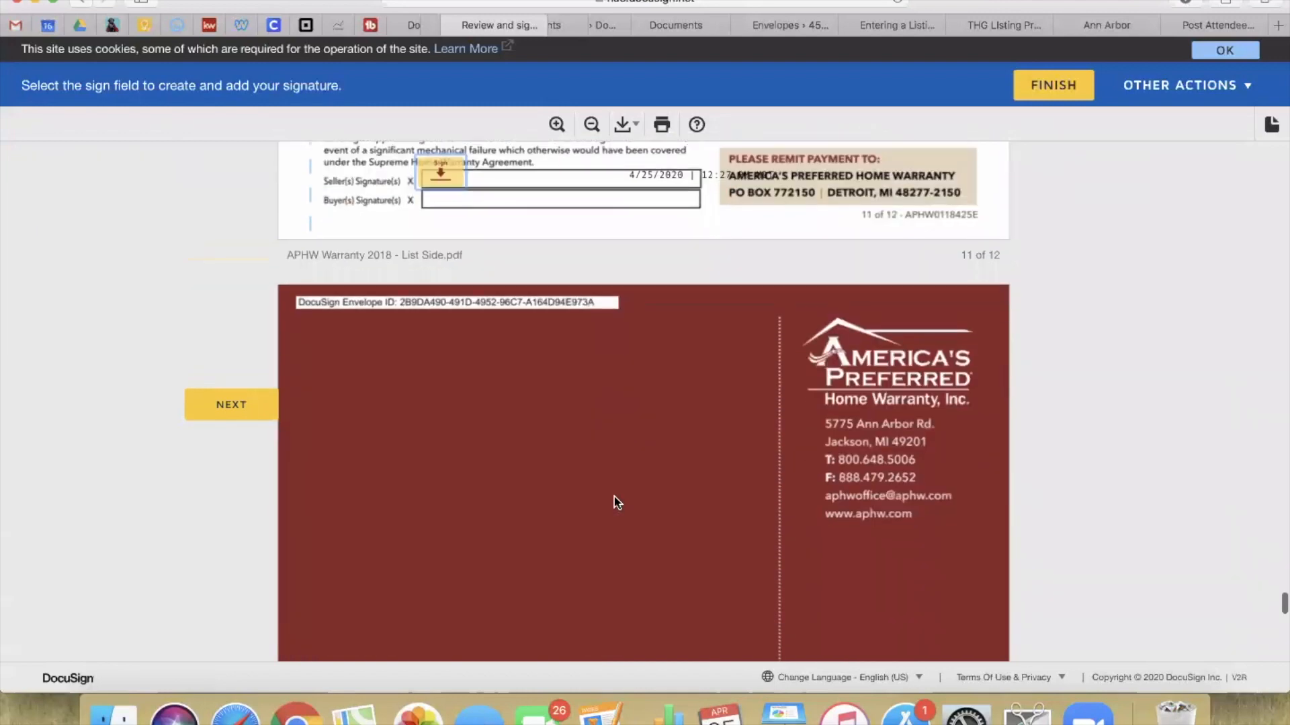
pyautogui.scroll(-10, 614, 502)
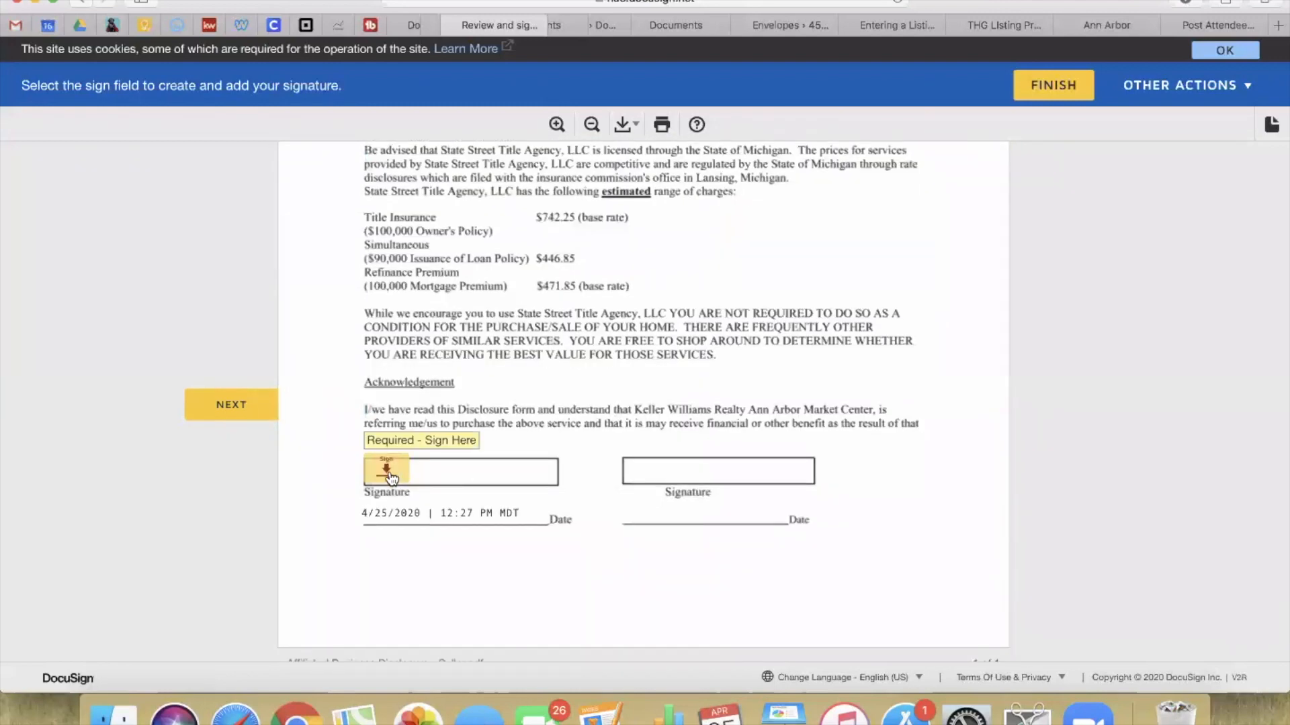
pyautogui.click(384, 467)
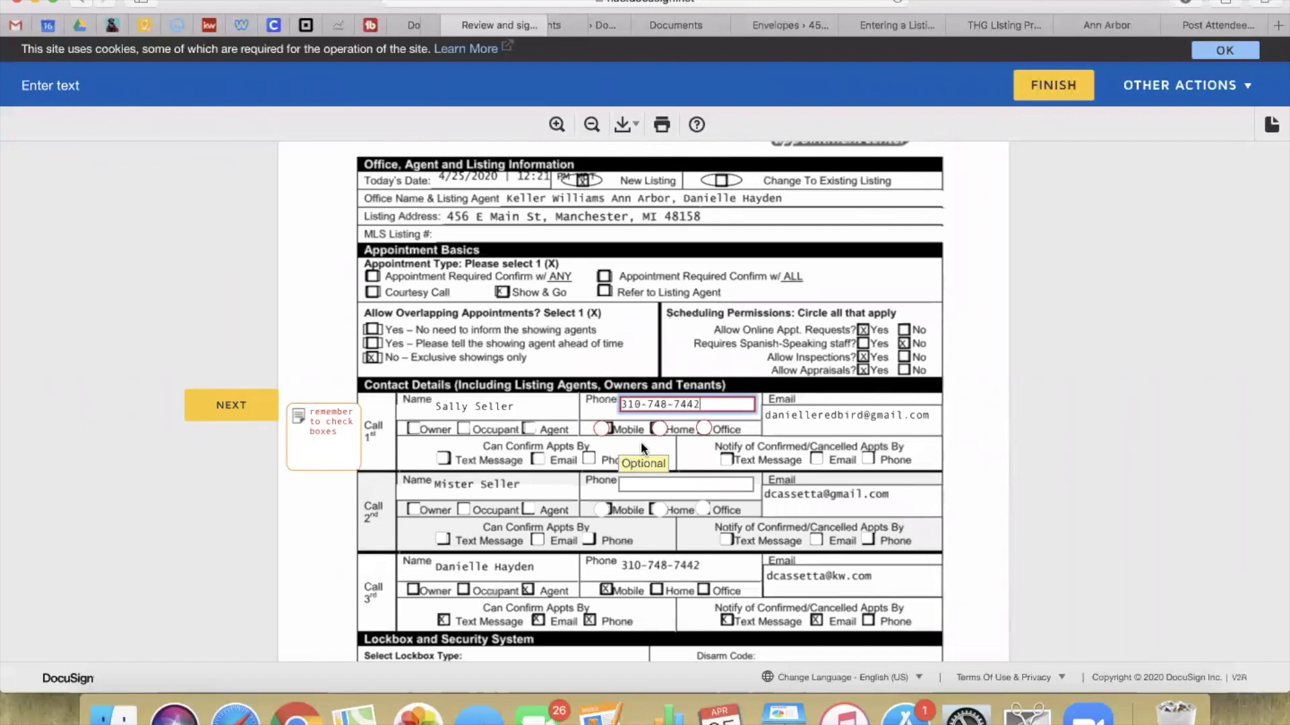
# Step: Mark the phone as mobile, seller as owner and occupant, with text and email confirmations and notifications
pyautogui.click(602, 430)
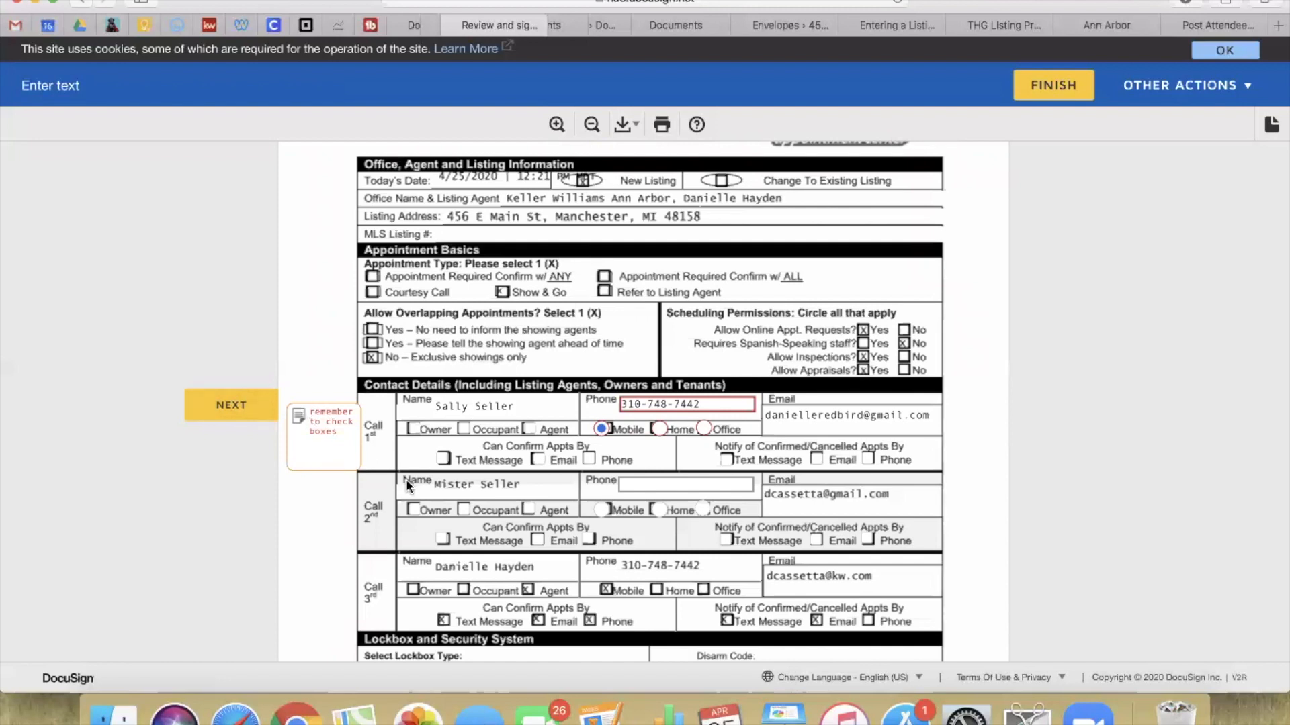
pyautogui.click(413, 430)
pyautogui.click(464, 429)
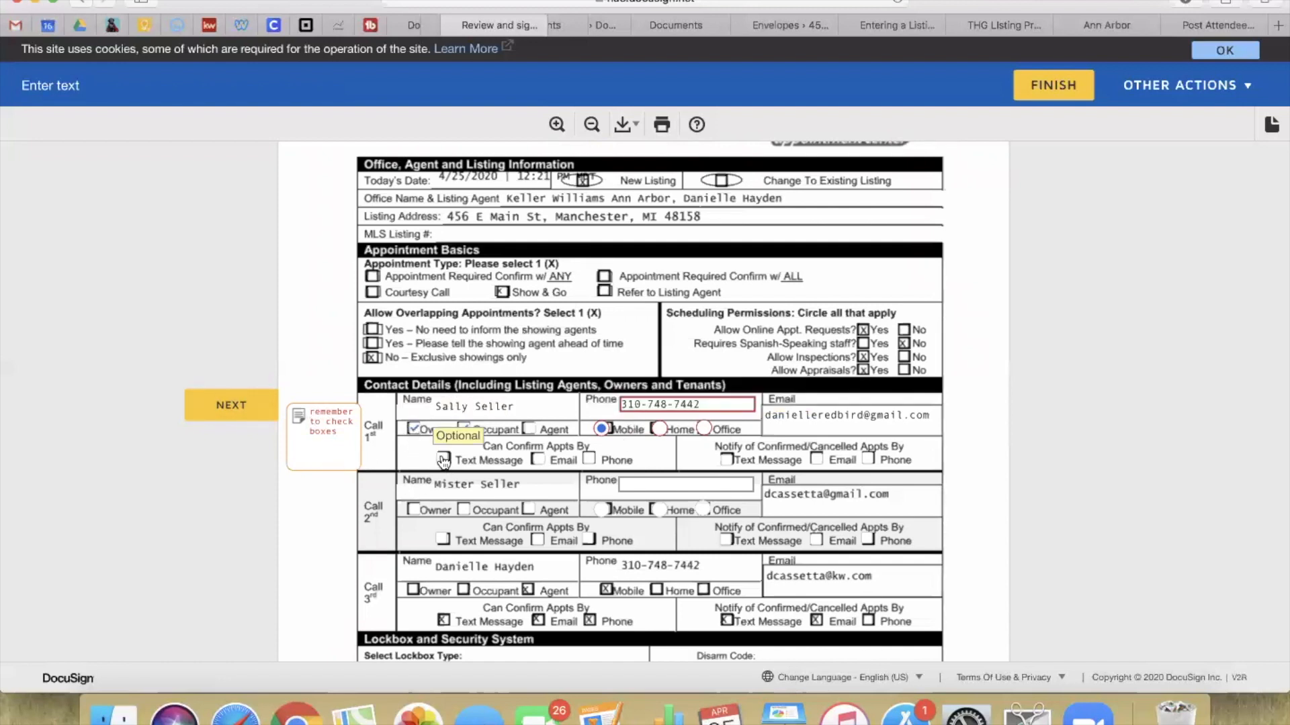
pyautogui.click(443, 461)
pyautogui.click(537, 460)
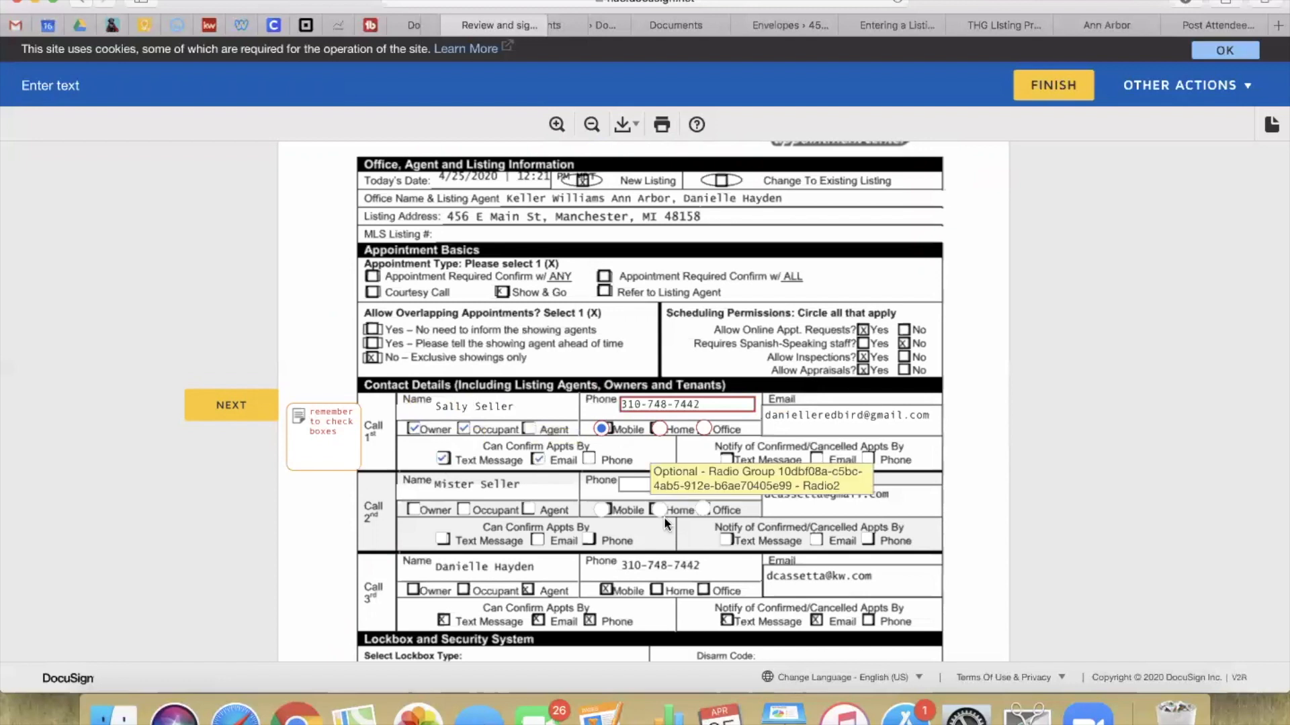
pyautogui.click(726, 460)
pyautogui.click(816, 459)
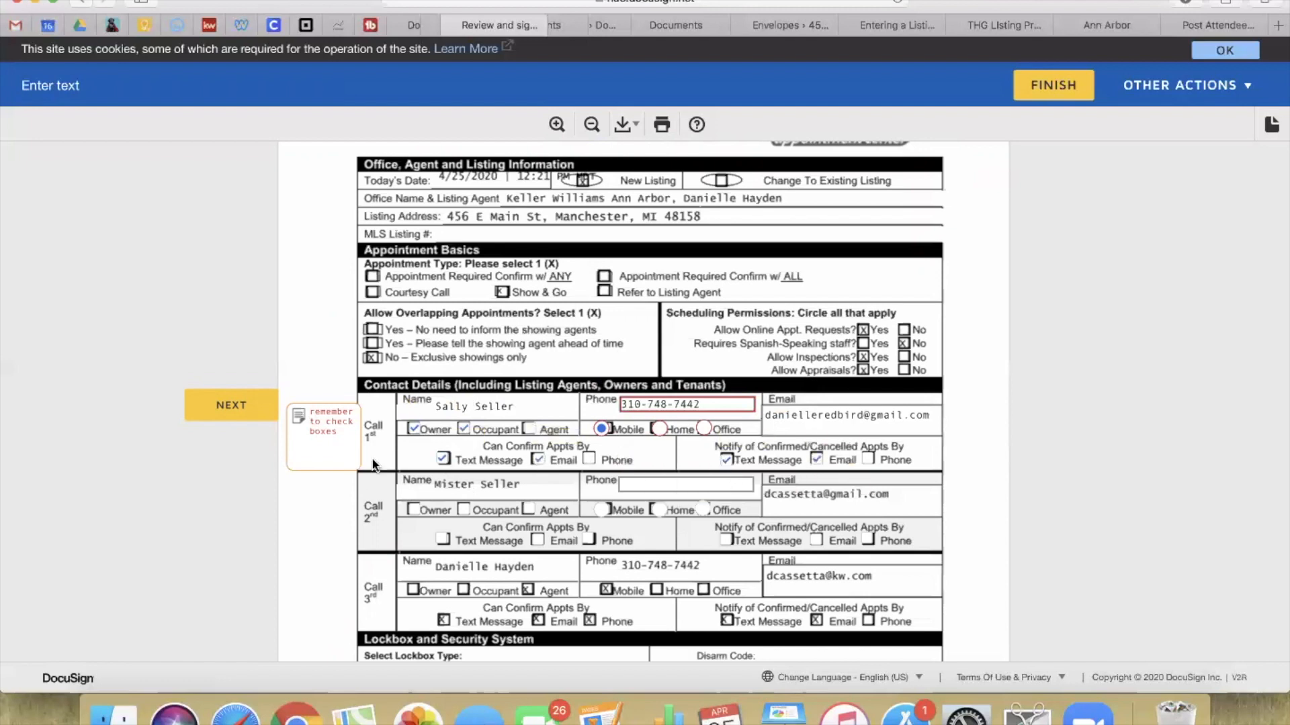
# Step: Set the showing lead times to 2 required and 24 suggested
pyautogui.click(254, 410)
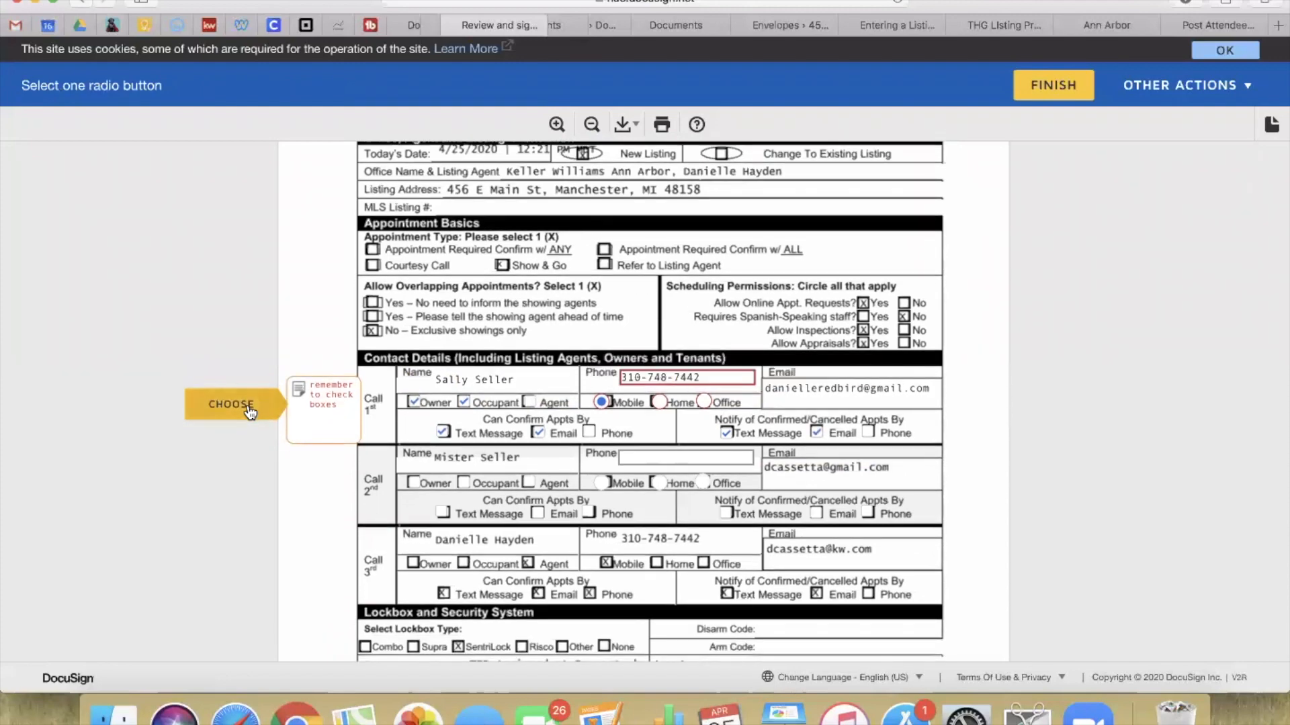
pyautogui.click(249, 411)
pyautogui.click(250, 411)
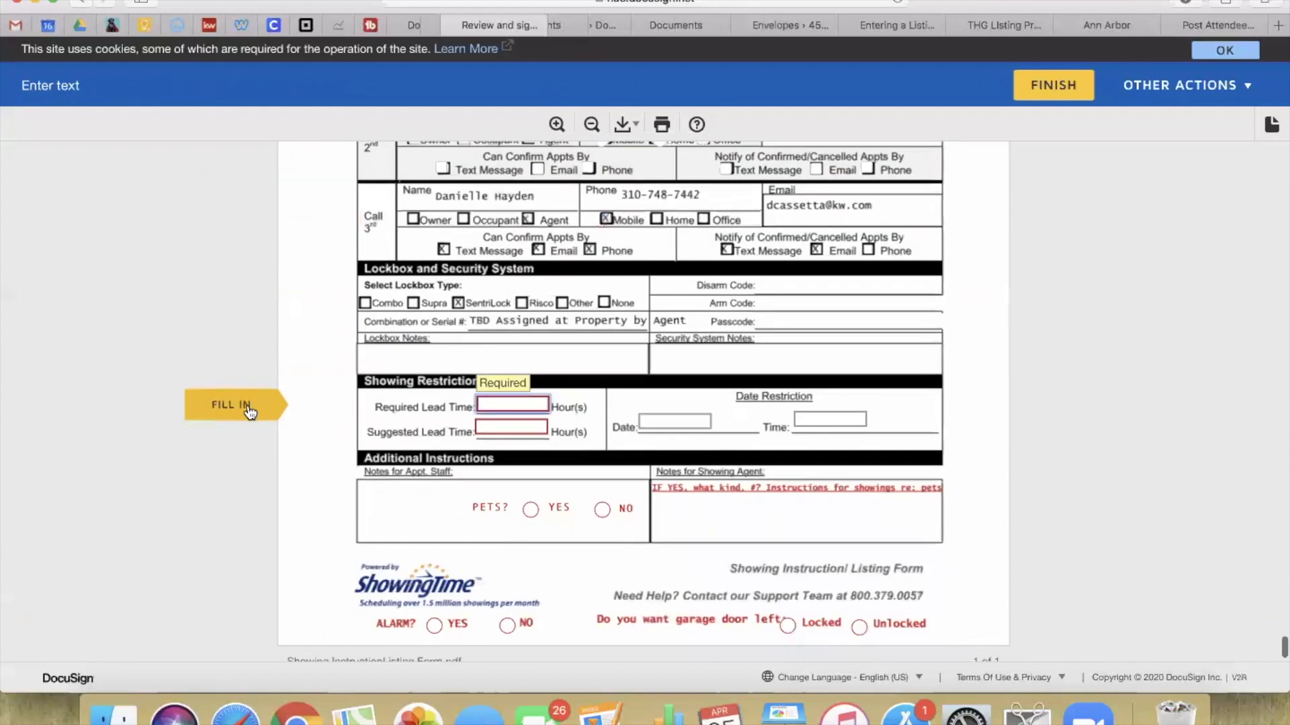
pyautogui.click(510, 403)
pyautogui.write('2')
pyautogui.click(492, 429)
pyautogui.write('24')
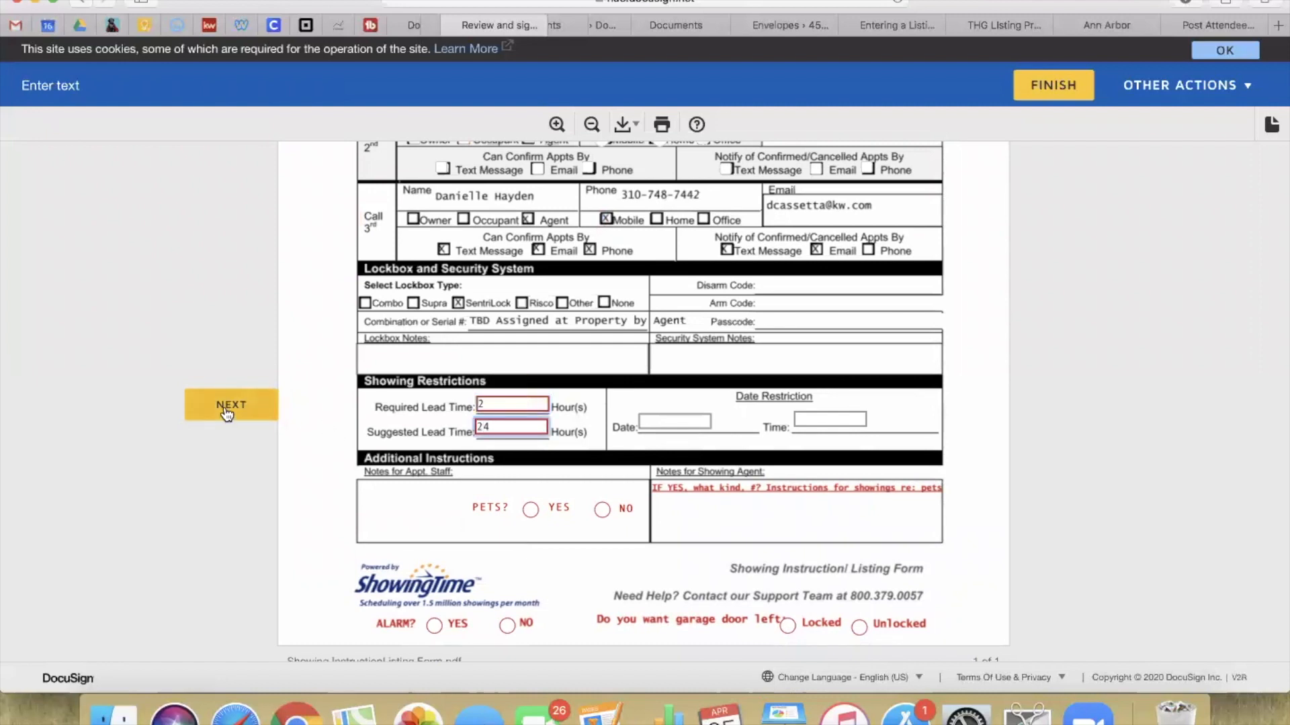
# Step: Answer Yes to pets with the note 'amaerican bull dog (1) will not be home for showings'
pyautogui.click(532, 512)
pyautogui.click(730, 523)
pyautogui.write('amaerican bull dog (1')
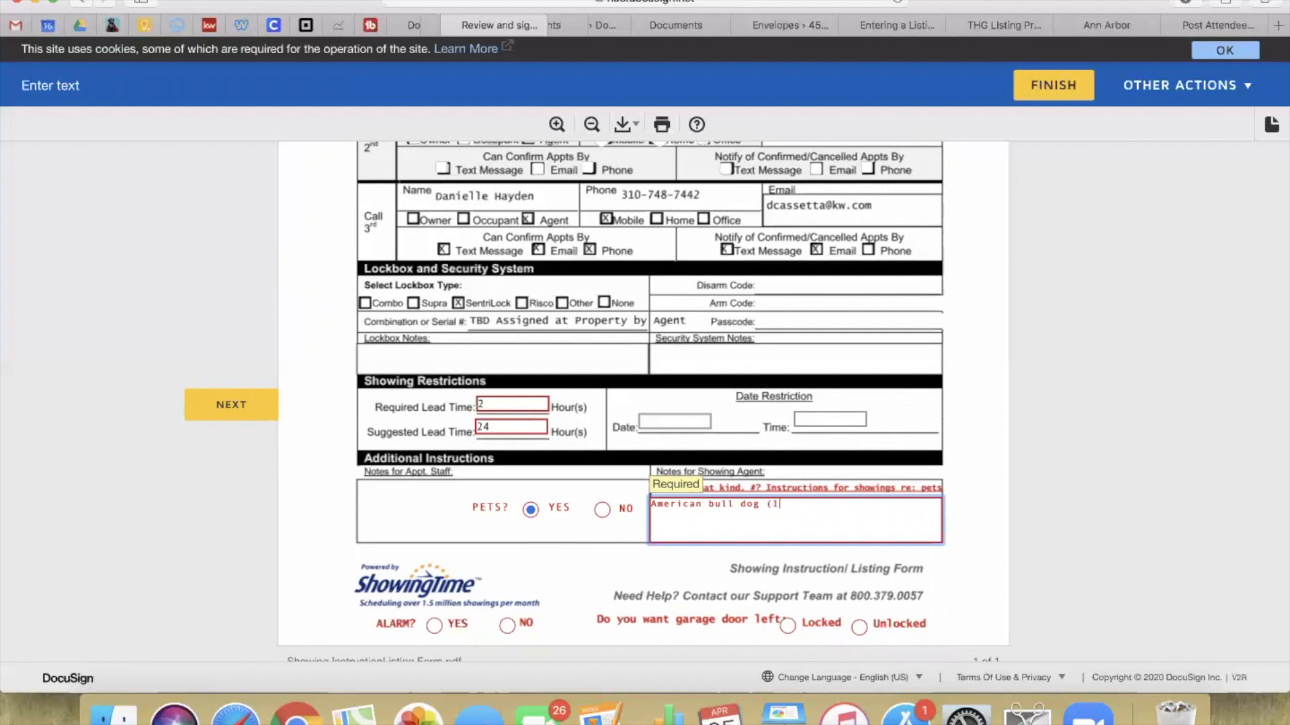
pyautogui.write(') will not be home for showings')
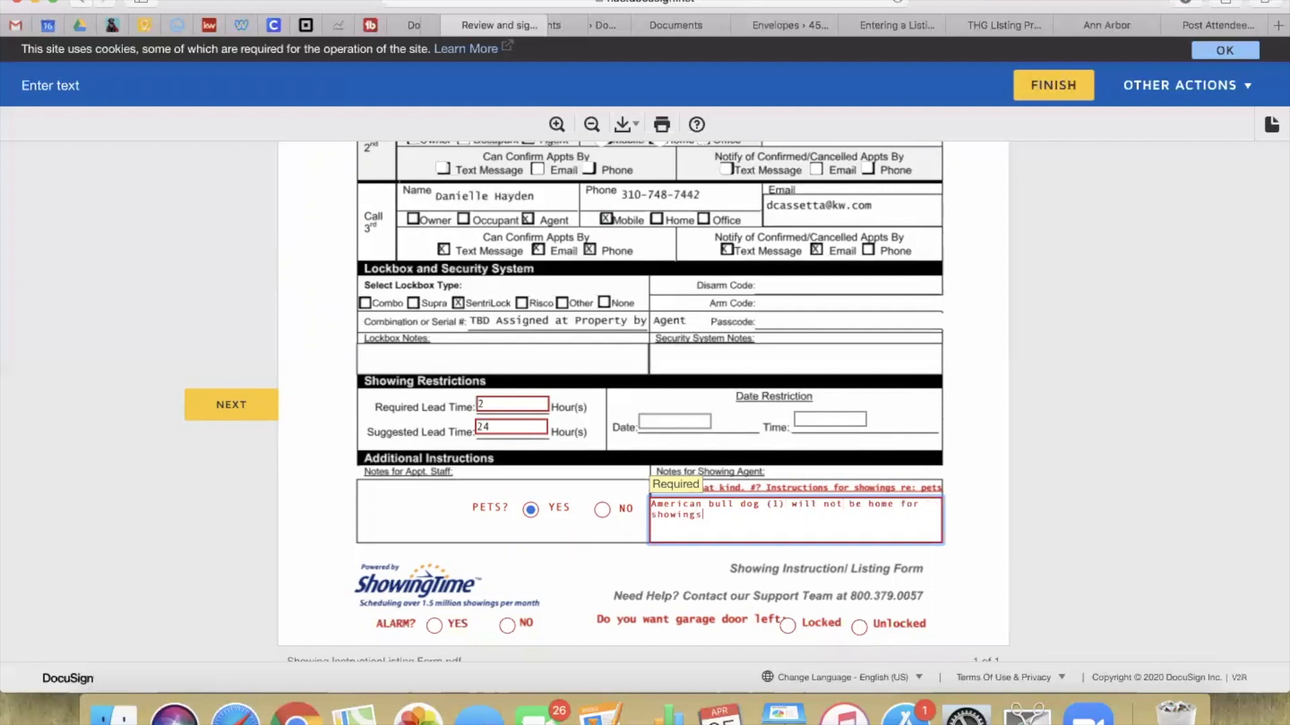
# Step: Answer Yes to alarm, enter the disarm code, n/a, and note 'interior of home by garage entry door'
pyautogui.click(435, 626)
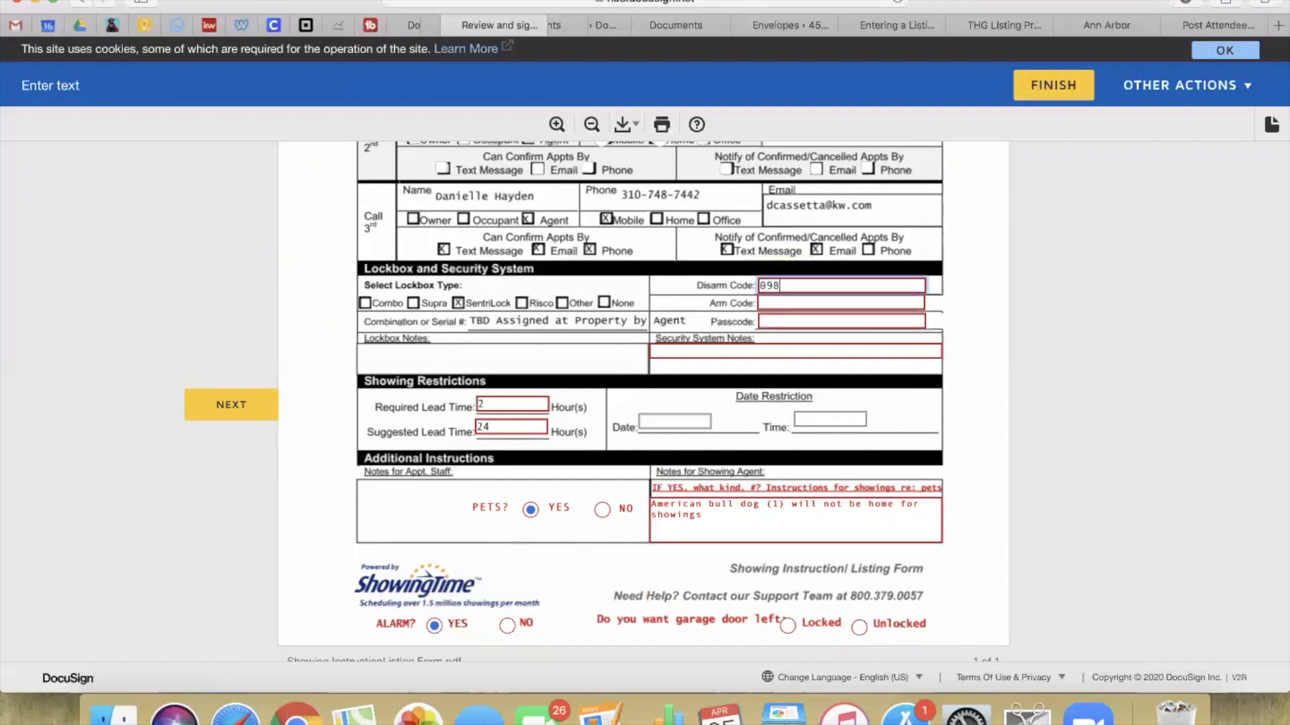
pyautogui.click(820, 306)
pyautogui.press('Tab')
pyautogui.click(790, 350)
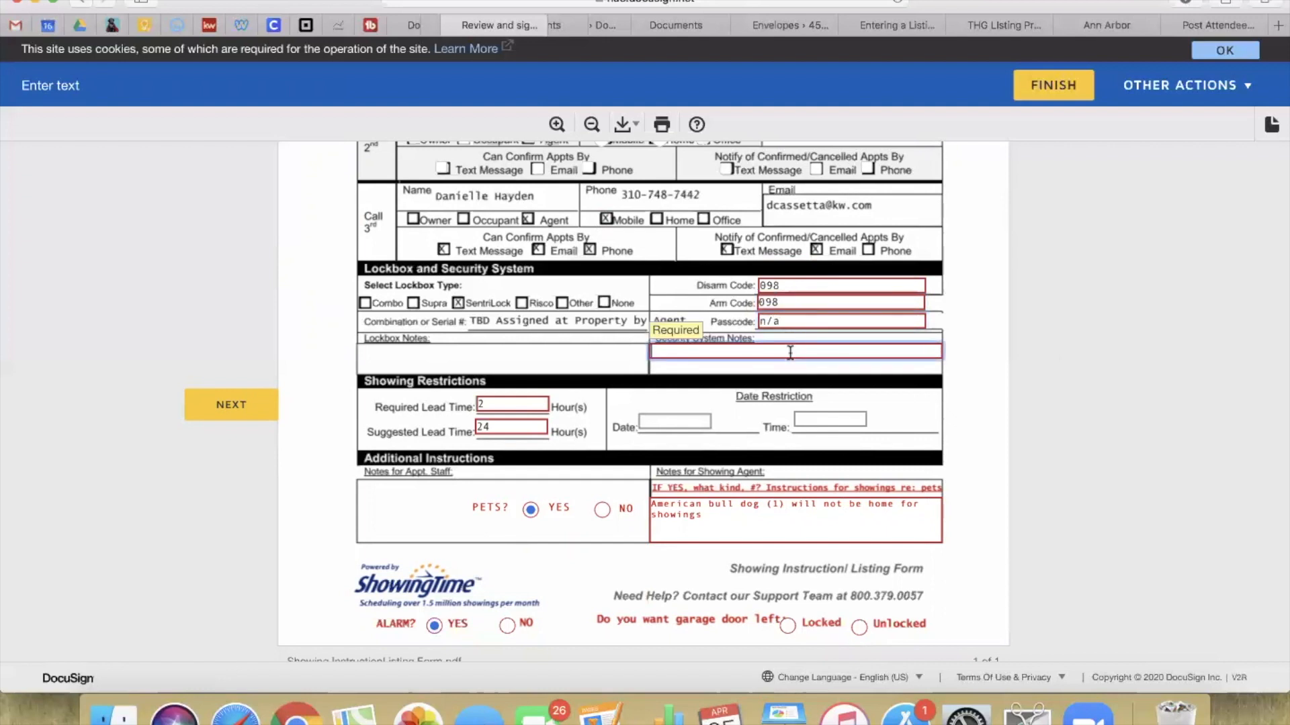
pyautogui.write('interior of home by garage entry door')
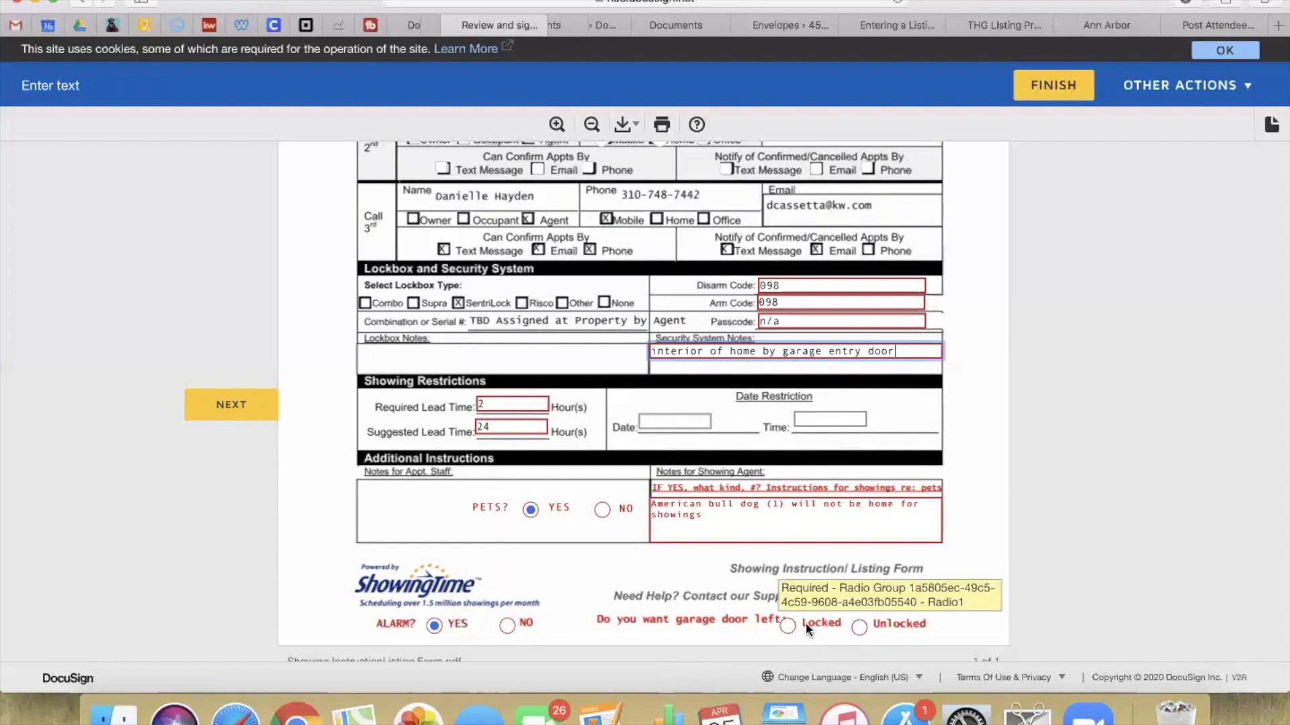
# Step: Mark the garage door Unlocked and step through the remaining required fields to the warranty
pyautogui.click(858, 627)
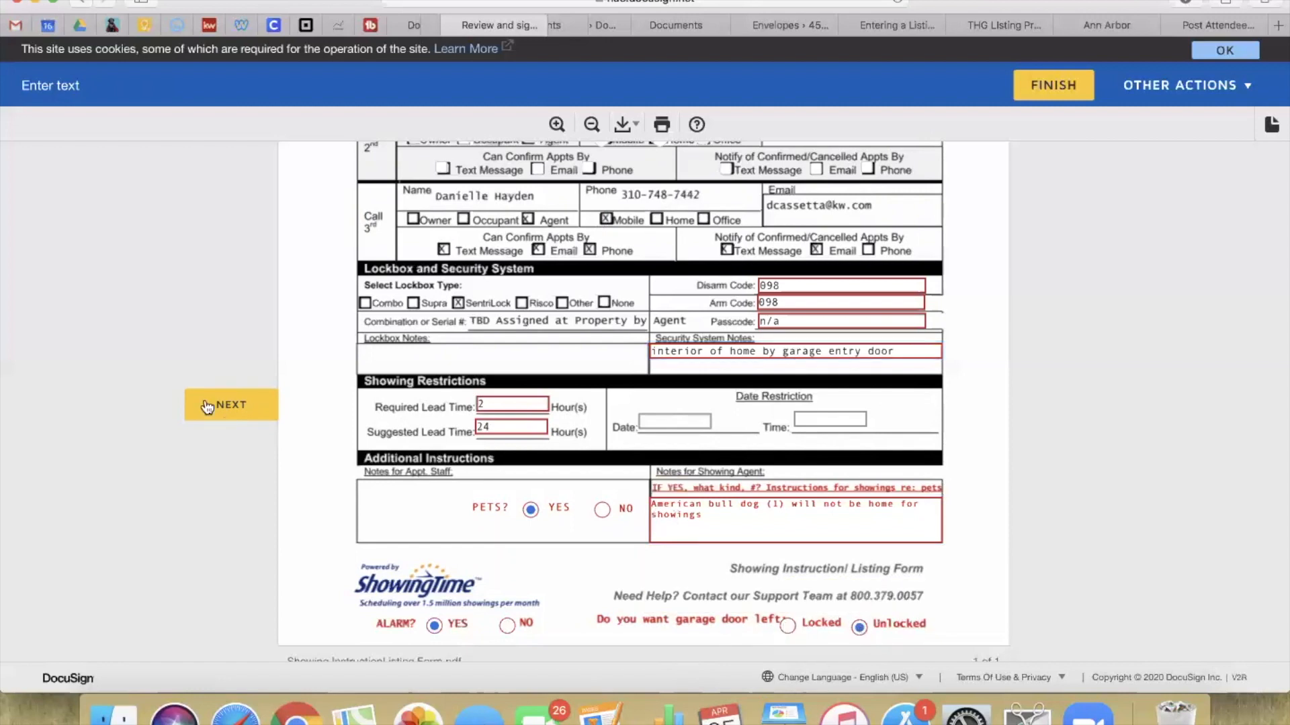
pyautogui.click(236, 408)
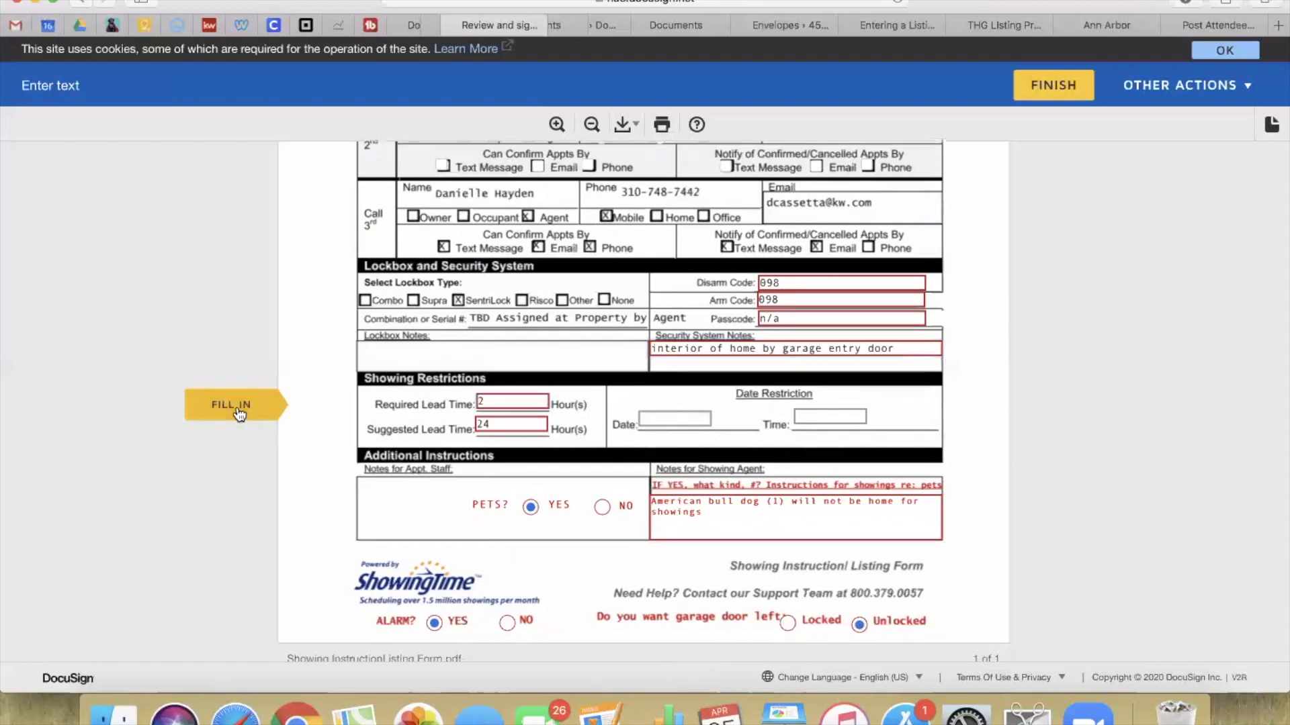
pyautogui.click(236, 407)
pyautogui.click(236, 407)
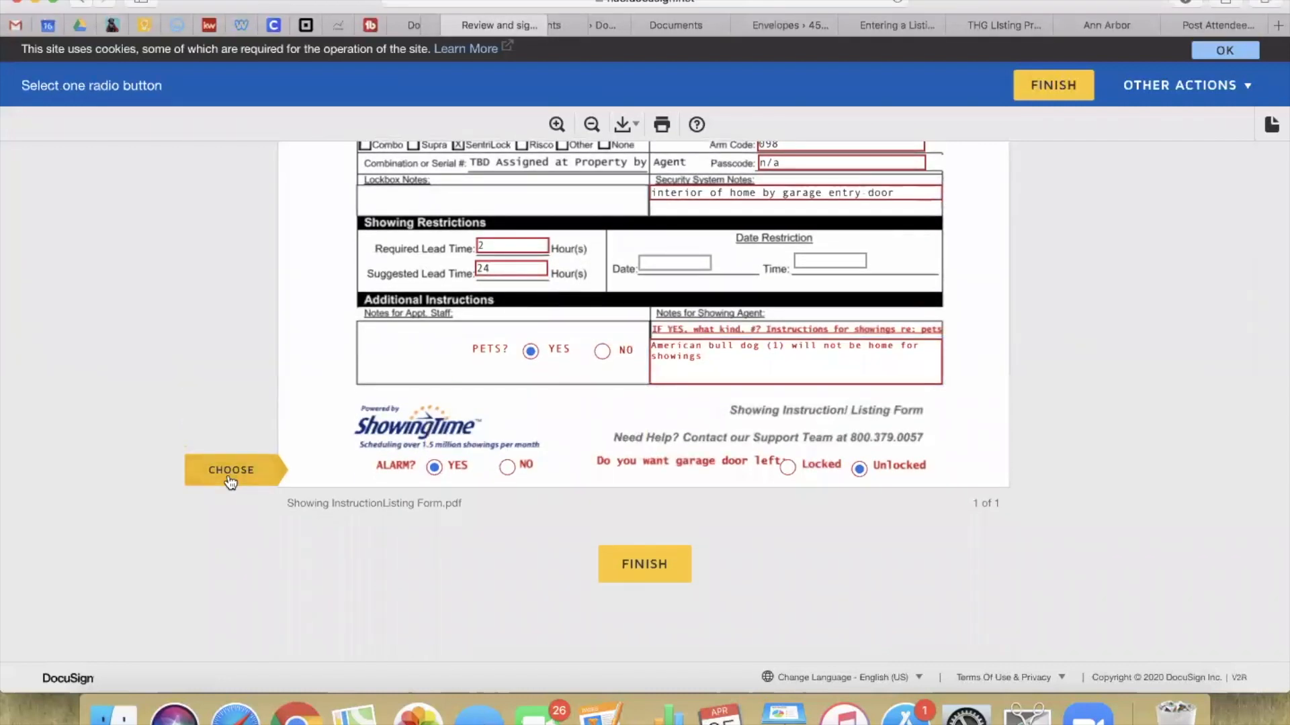
pyautogui.click(229, 478)
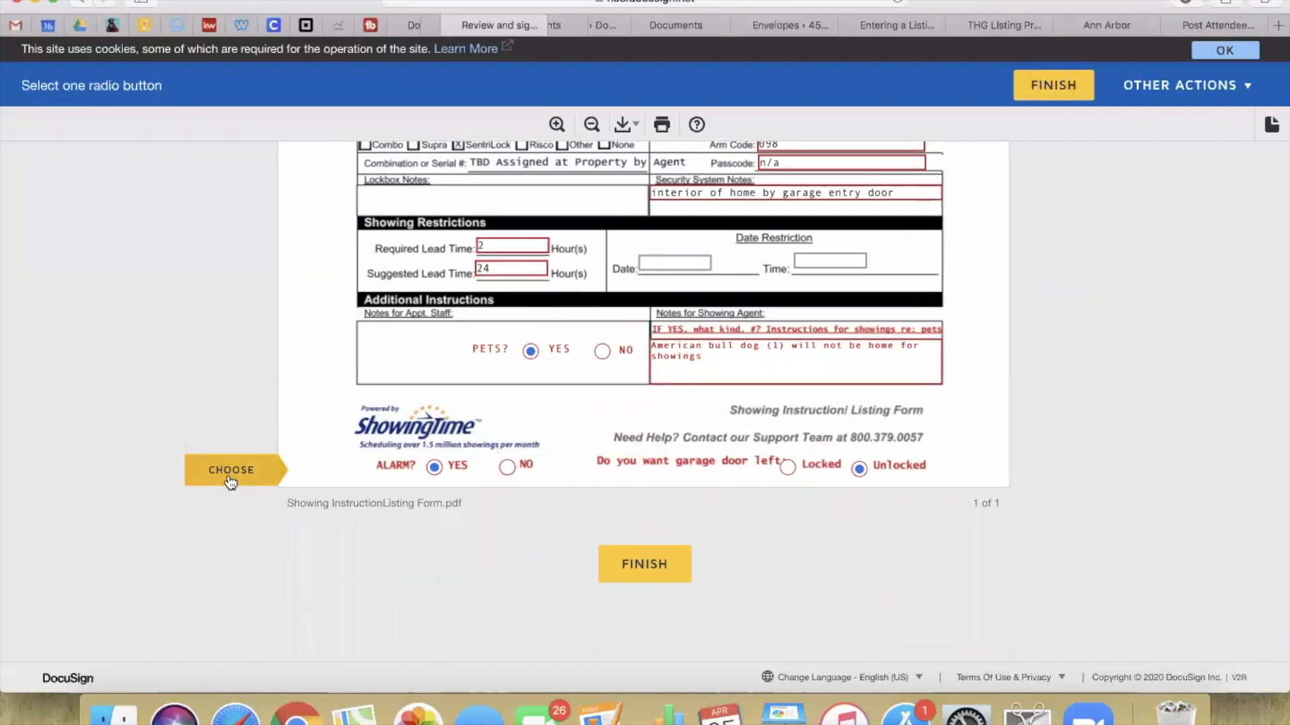
pyautogui.click(643, 564)
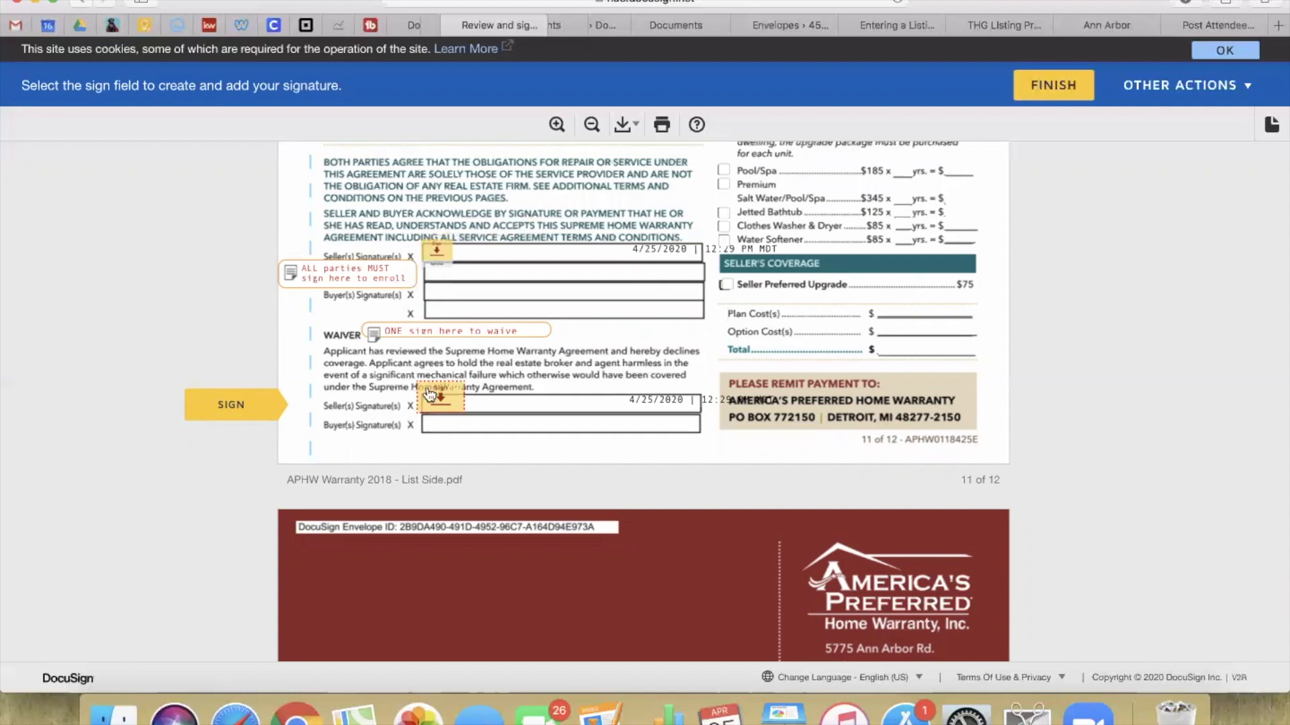
# Step: Sign the warranty as seller and choose Single/Family with the $100 Deductible plan
pyautogui.scroll(1, 475, 294)
pyautogui.scroll(2, 475, 294)
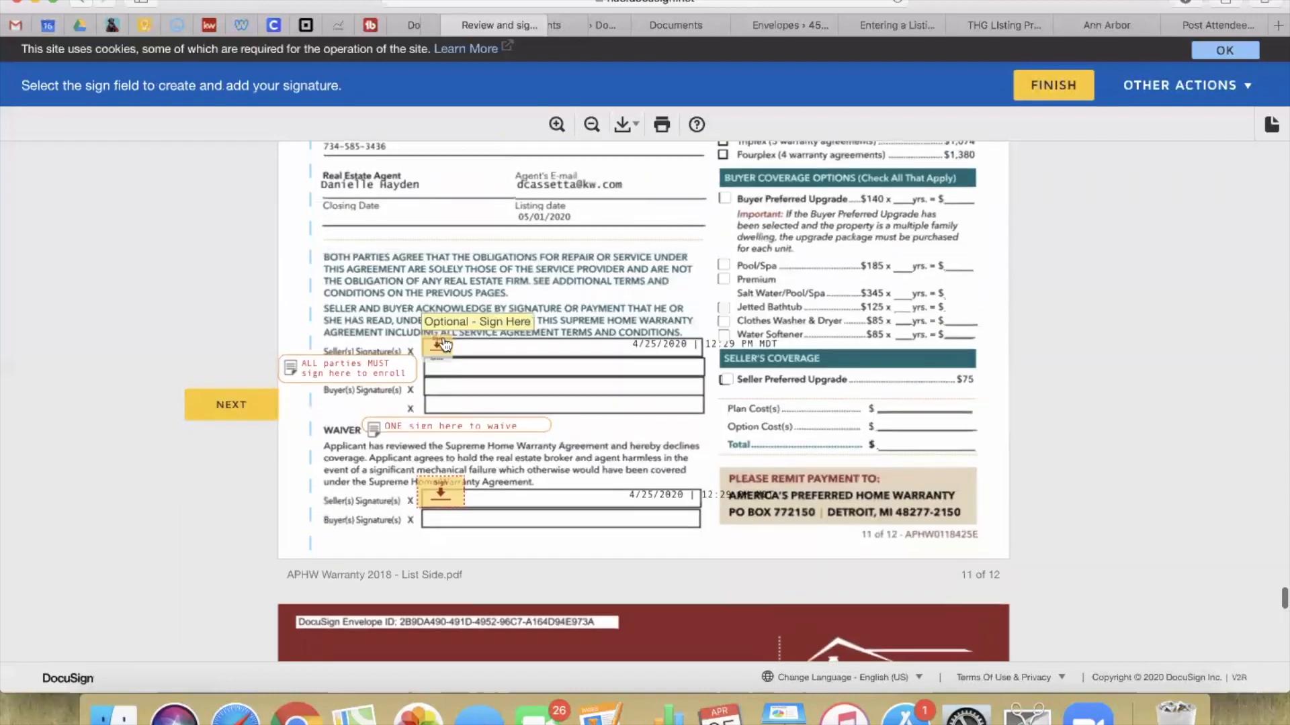
pyautogui.click(442, 343)
pyautogui.scroll(7, 651, 439)
pyautogui.scroll(3, 650, 439)
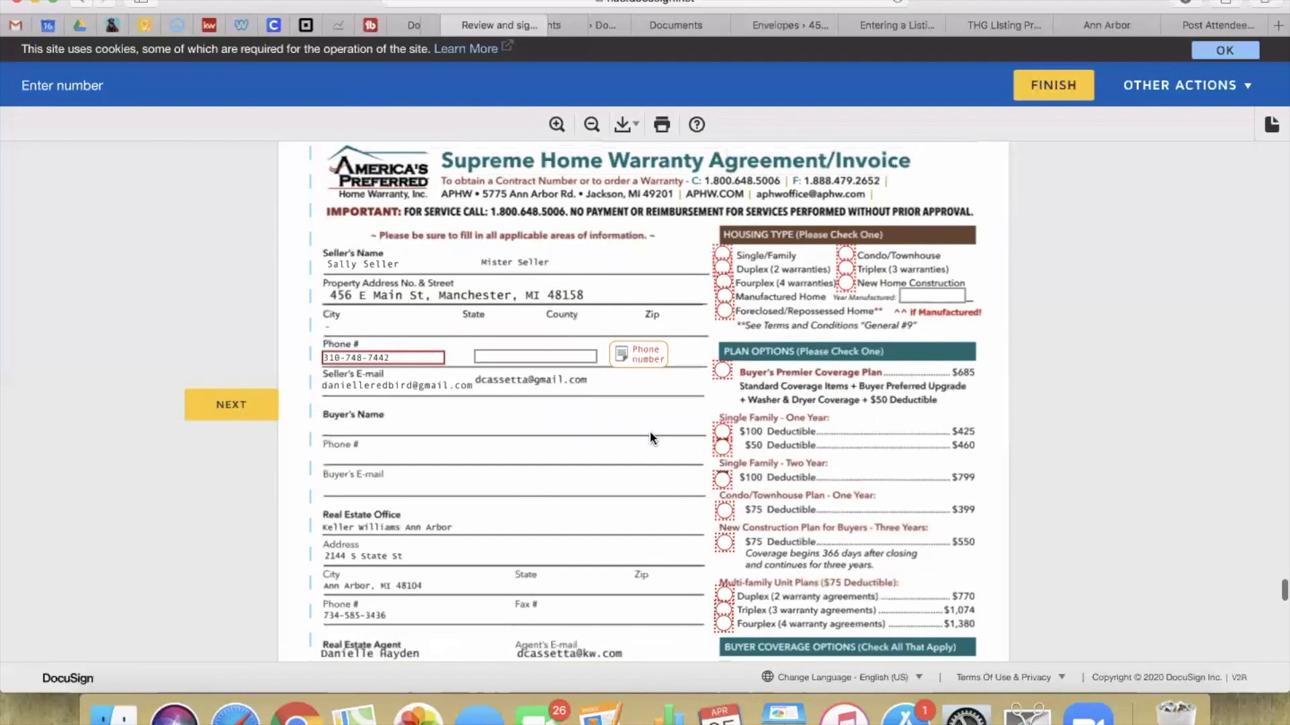
pyautogui.click(721, 259)
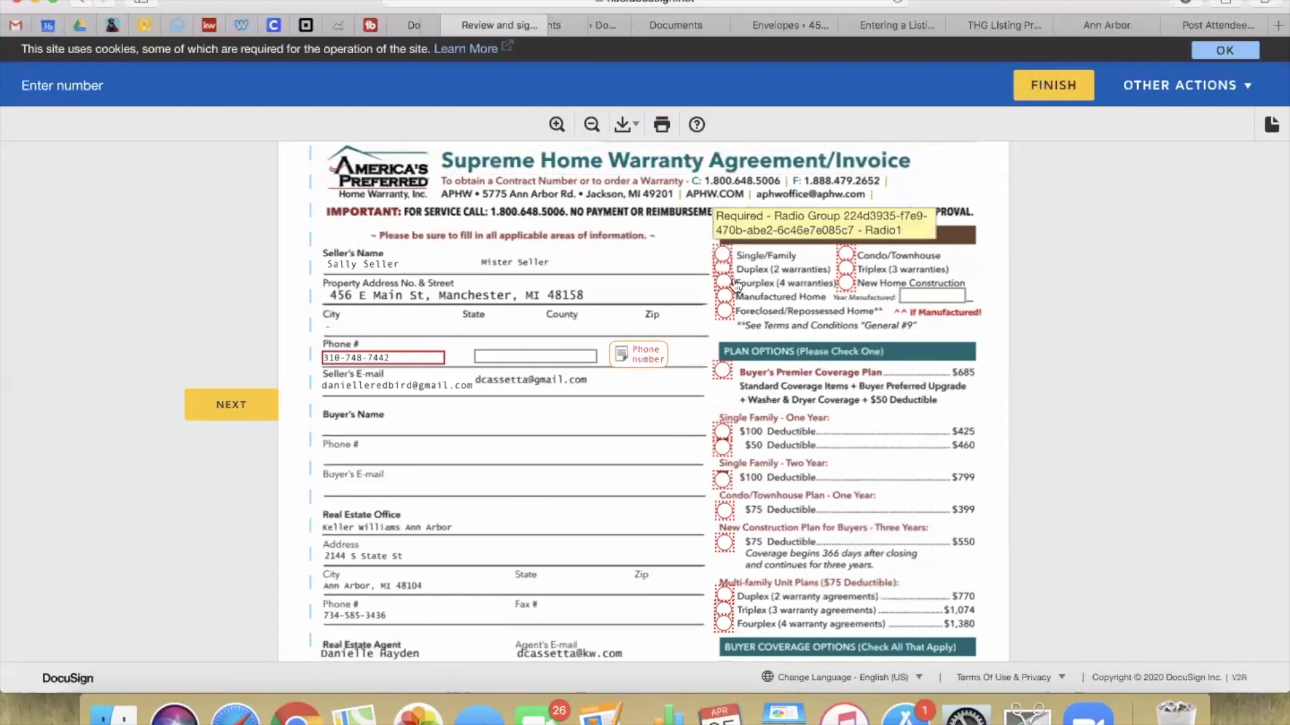
pyautogui.scroll(-3, 779, 365)
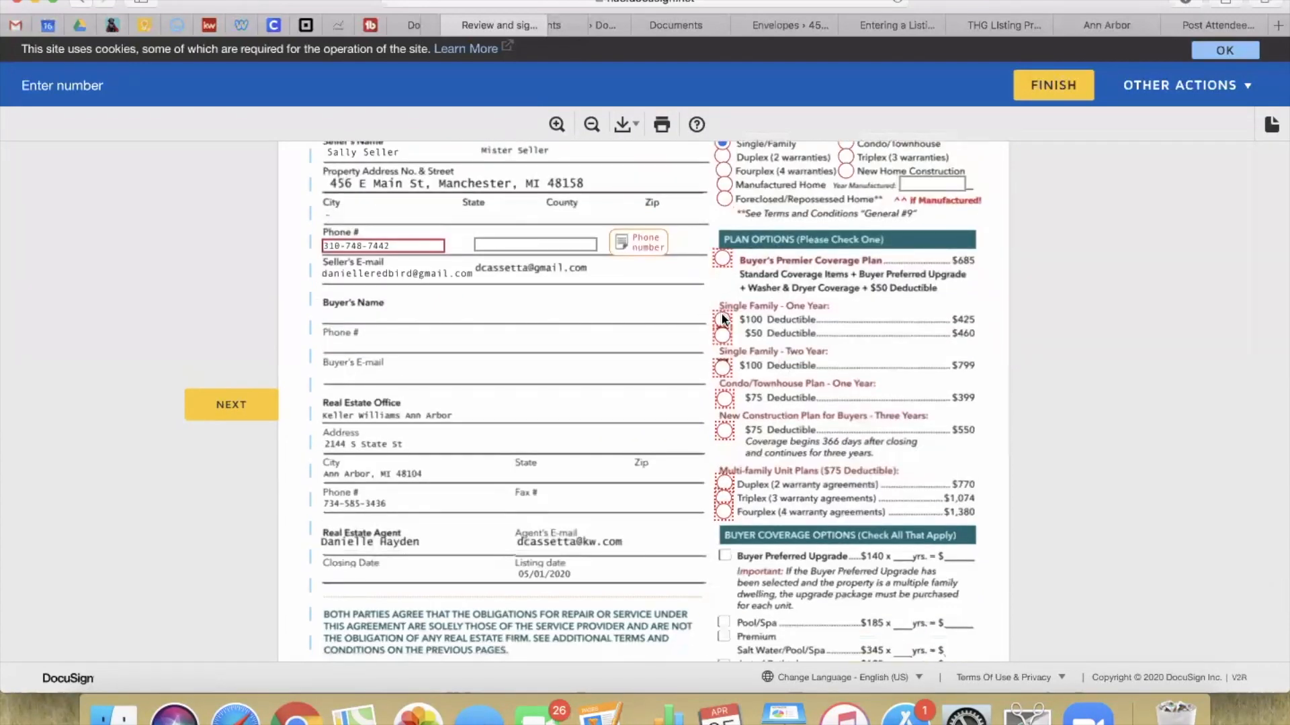
pyautogui.click(723, 319)
# Step: Add Clothes Washer & Dryer coverage for 1 year at $85
pyautogui.scroll(-5, 739, 309)
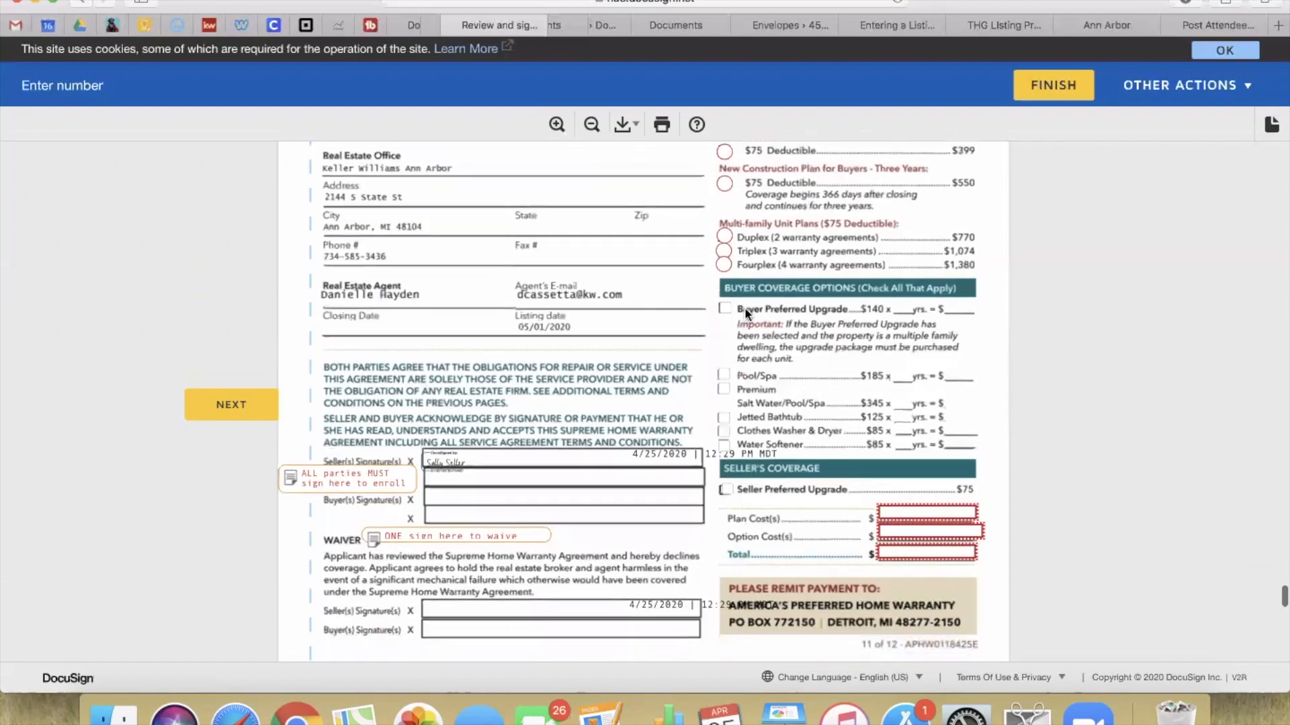
pyautogui.click(724, 432)
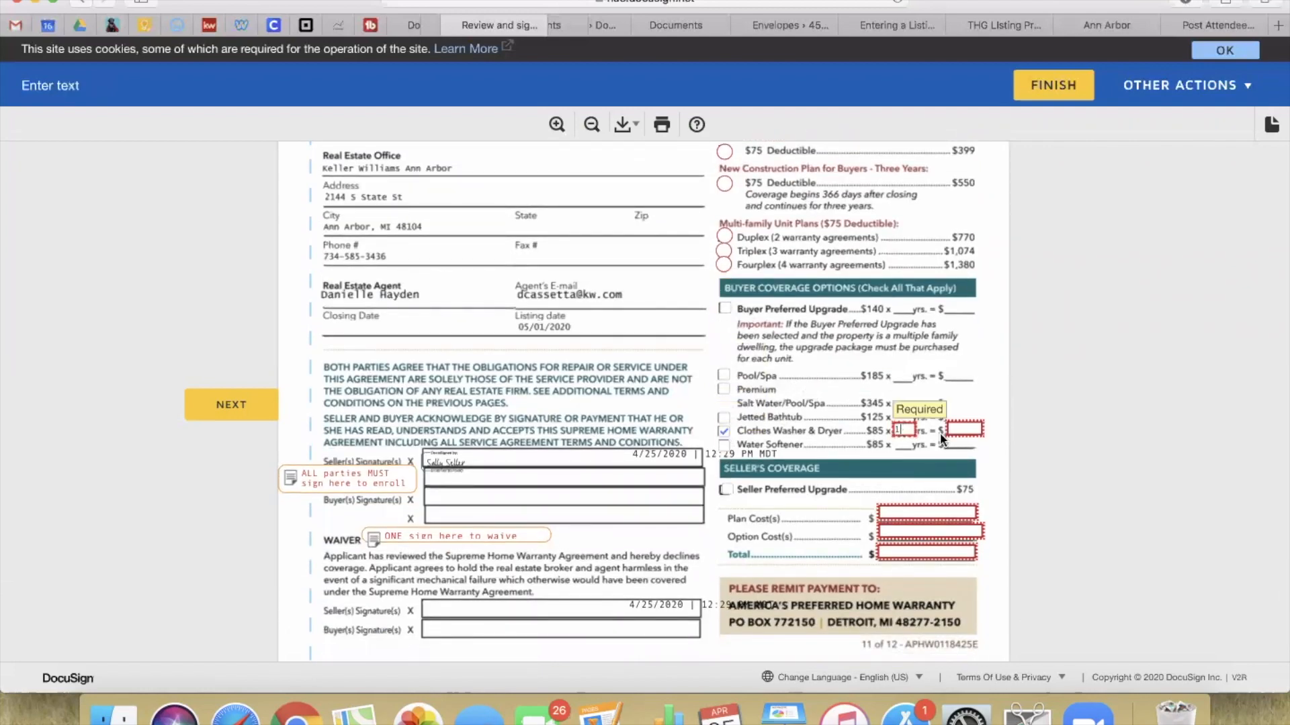
pyautogui.write('1')
pyautogui.press('Tab')
pyautogui.write('85')
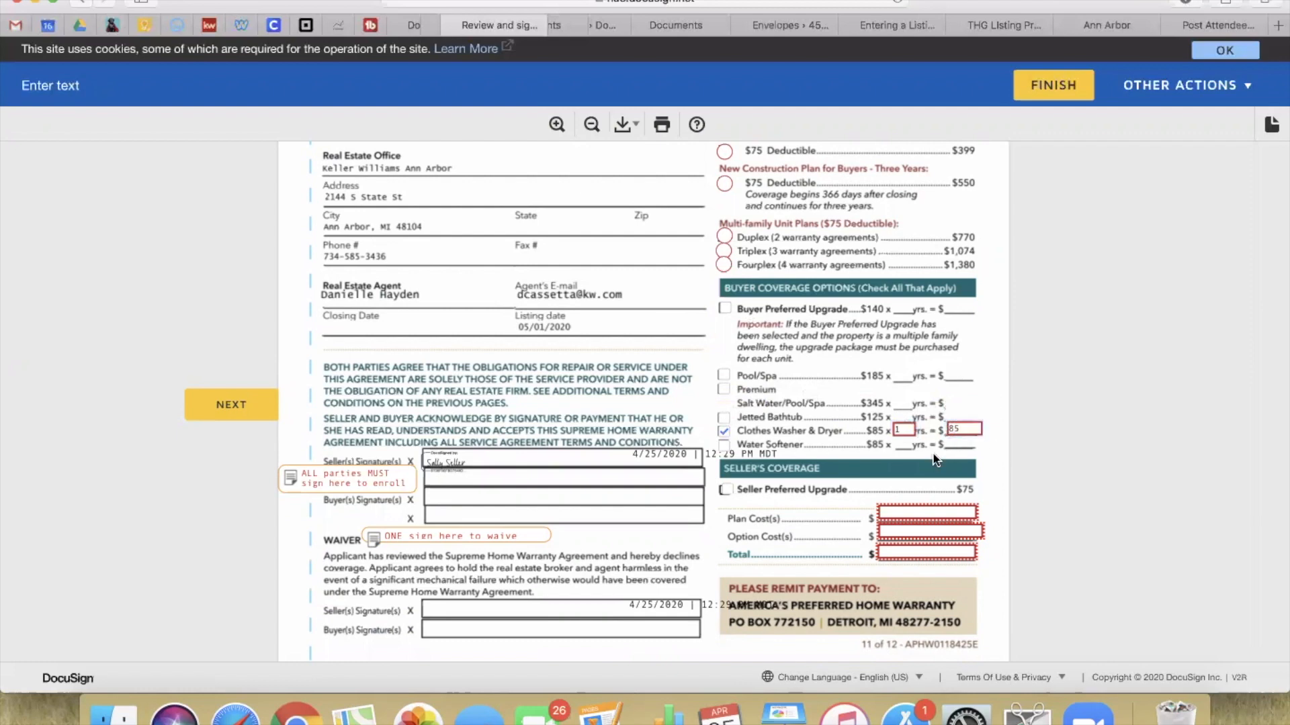
# Step: Enter plan cost 425, option cost 85 and total 510, then finish signing
pyautogui.scroll(5, 932, 454)
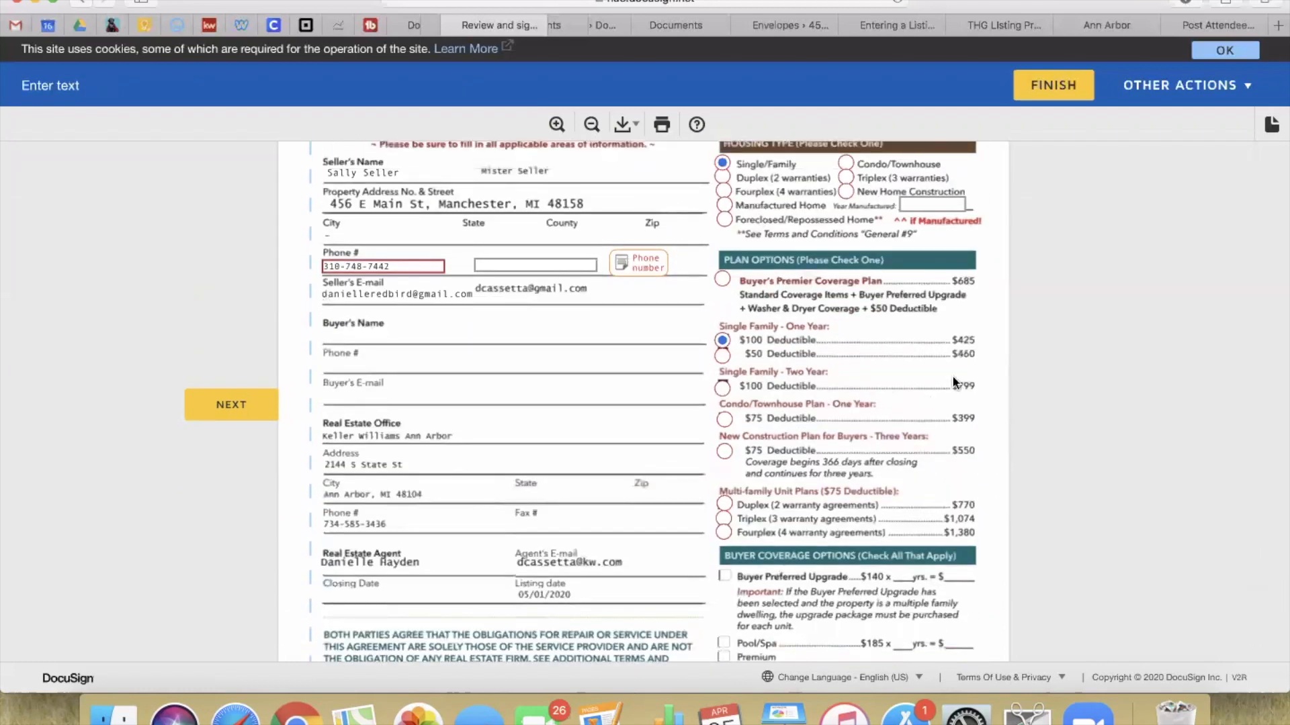
pyautogui.scroll(-4, 969, 344)
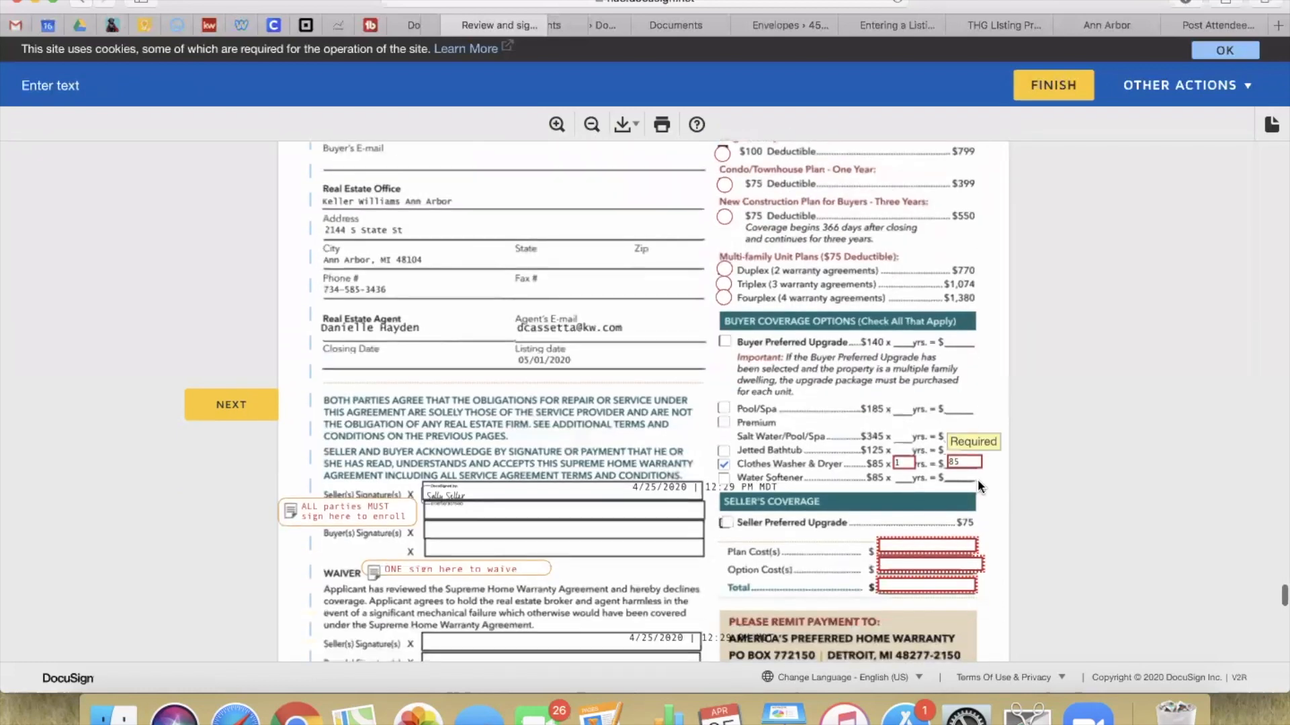
pyautogui.click(892, 544)
pyautogui.write('412')
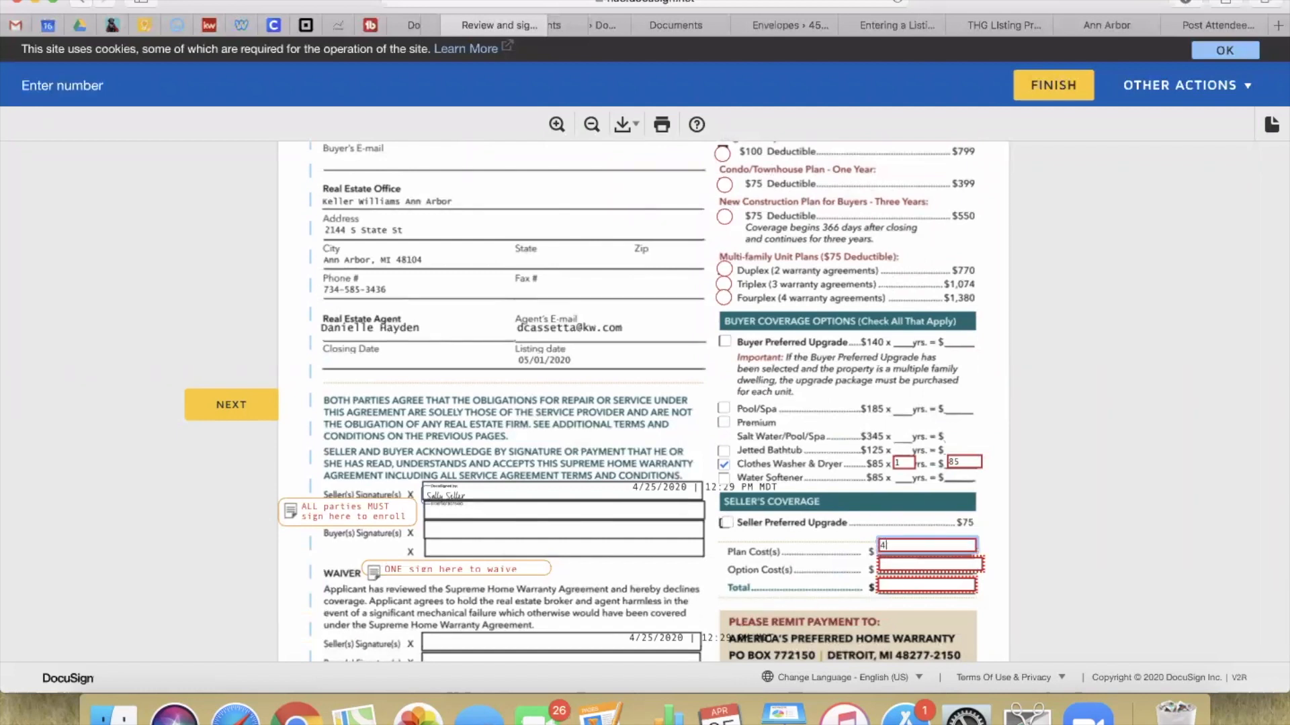
pyautogui.click(953, 568)
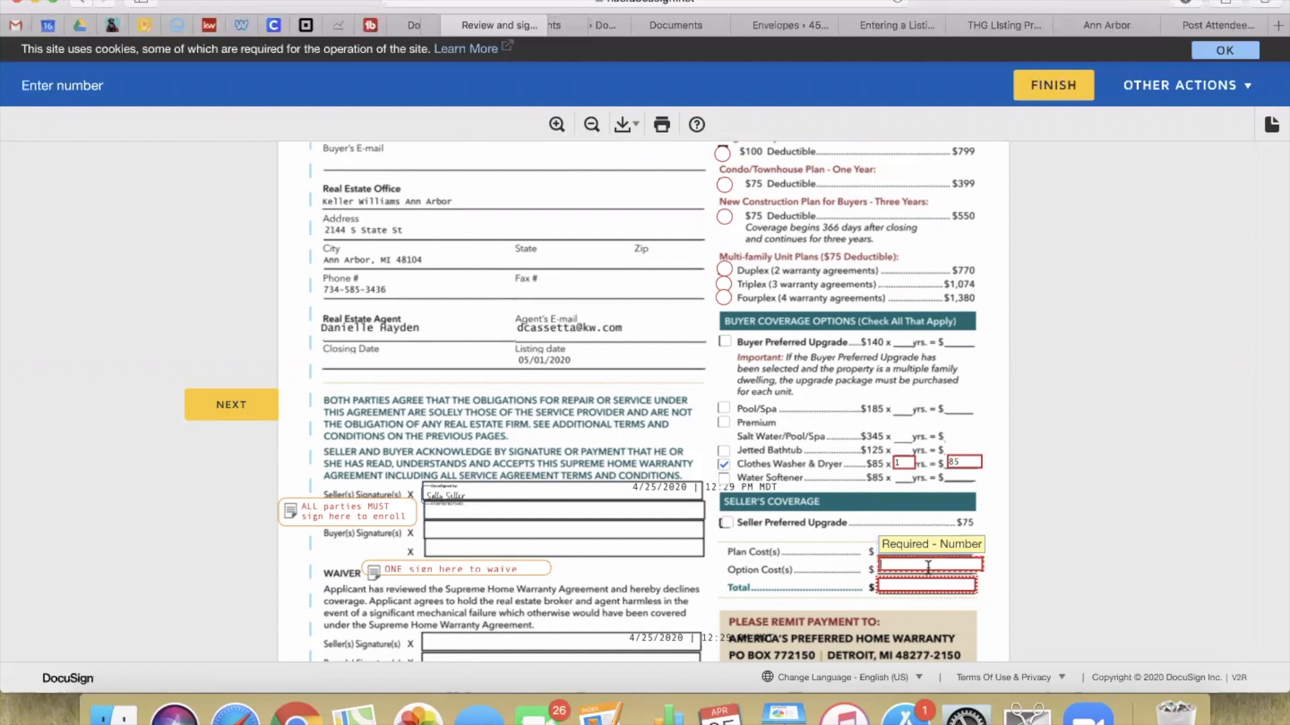
pyautogui.write('85')
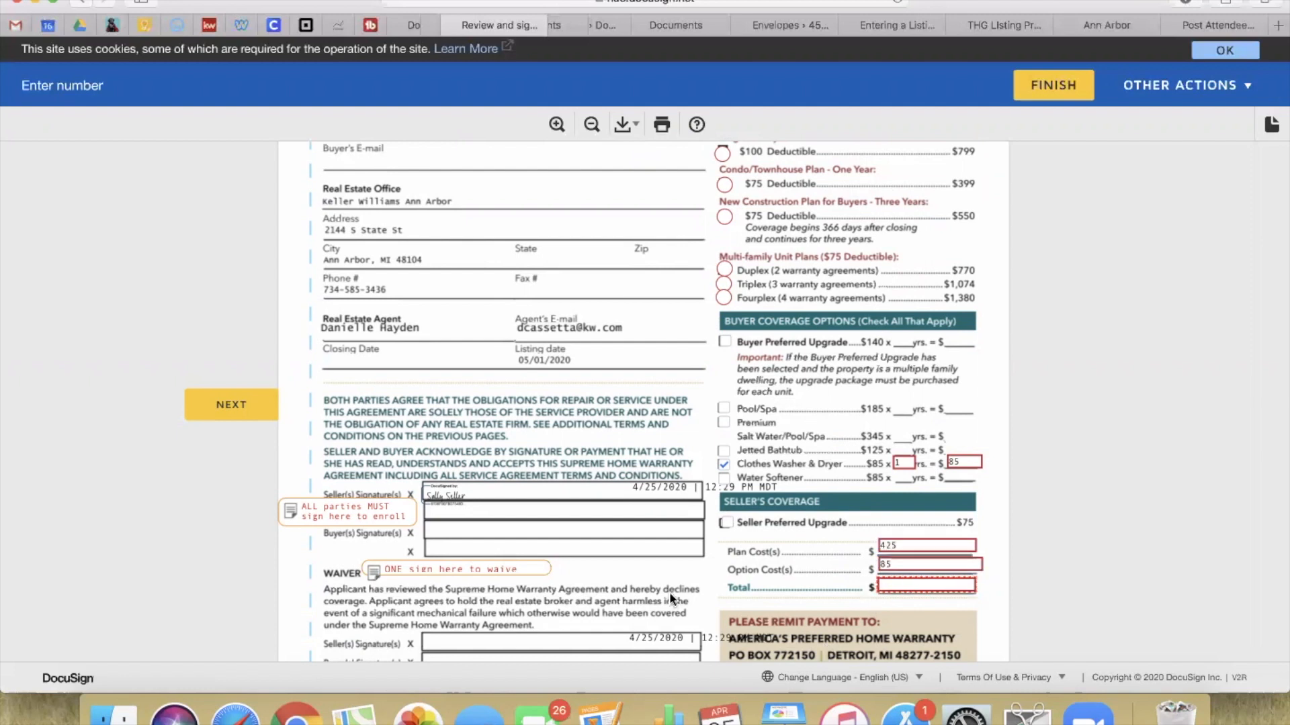
pyautogui.write('510')
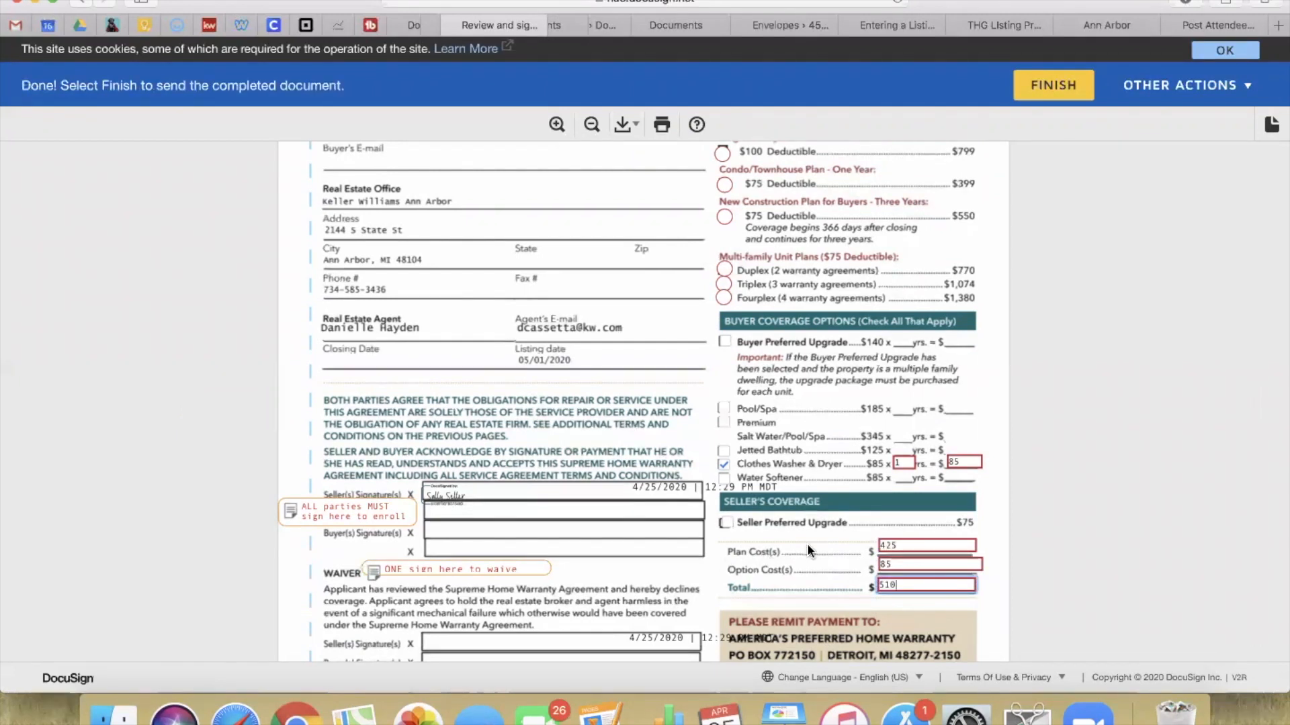
pyautogui.click(753, 528)
pyautogui.scroll(-15, 753, 531)
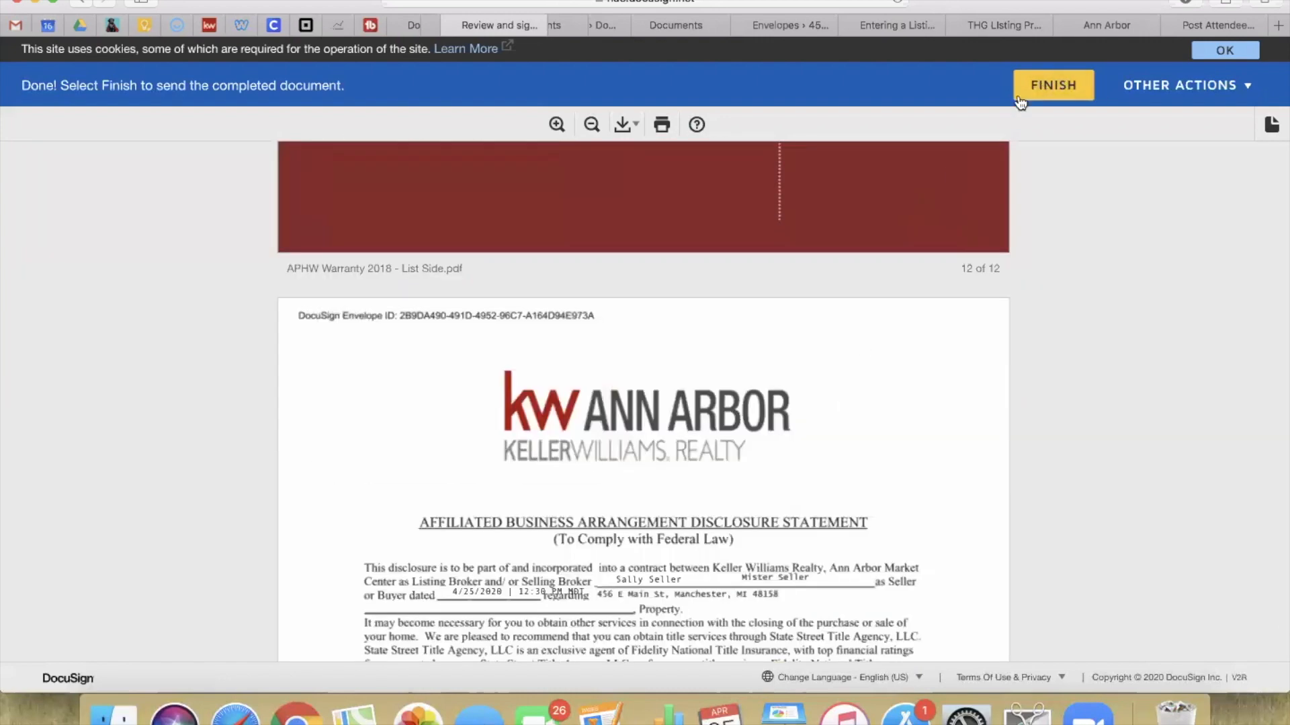
pyautogui.click(1045, 87)
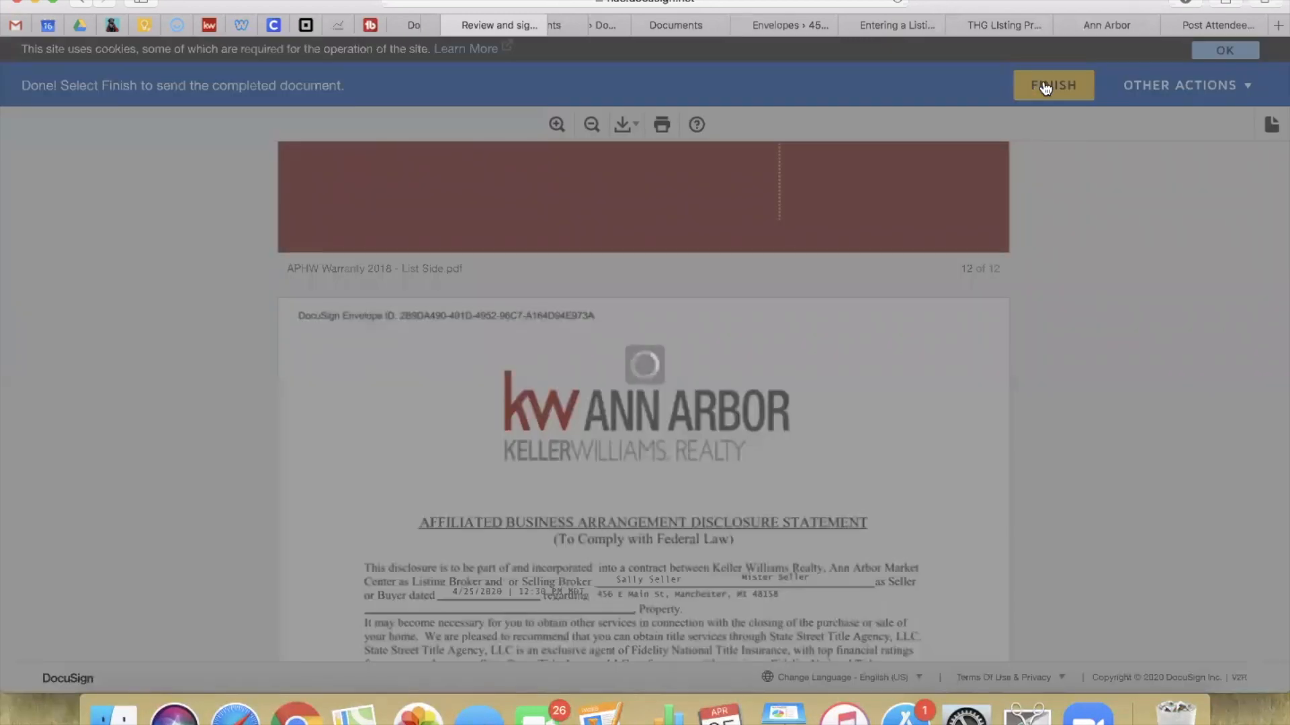
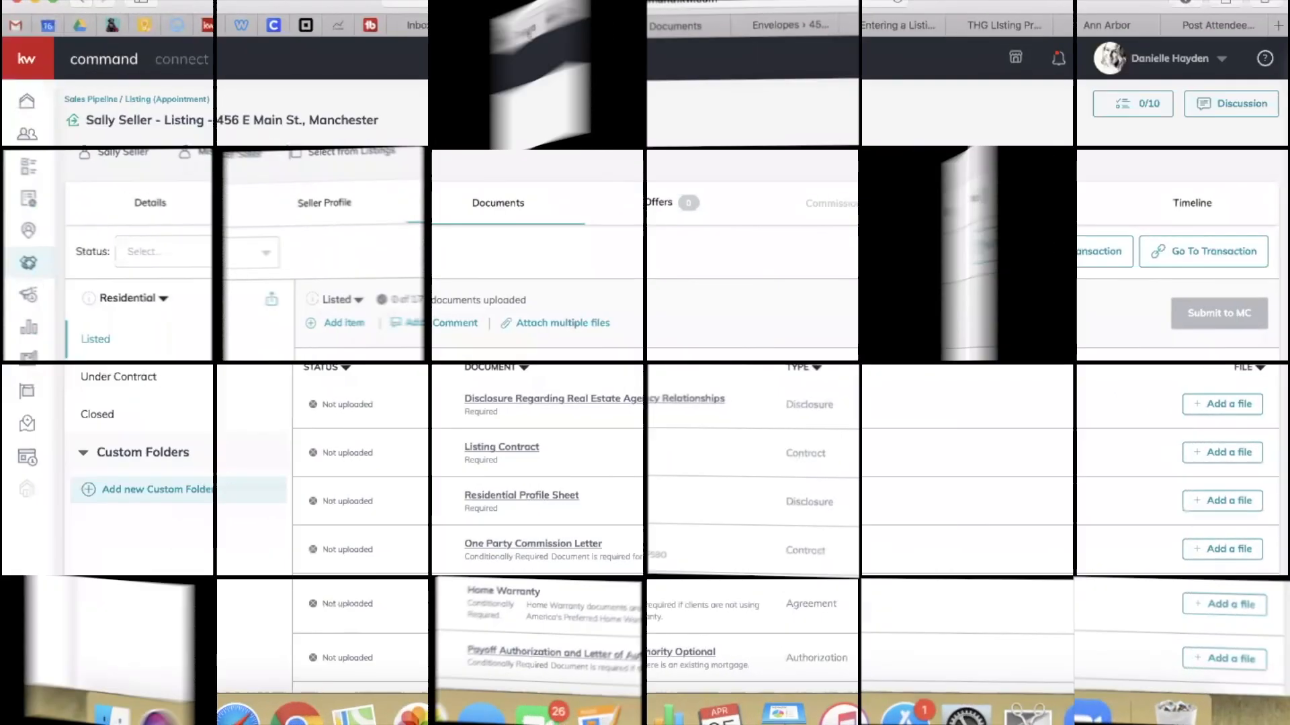
pyautogui.click(572, 27)
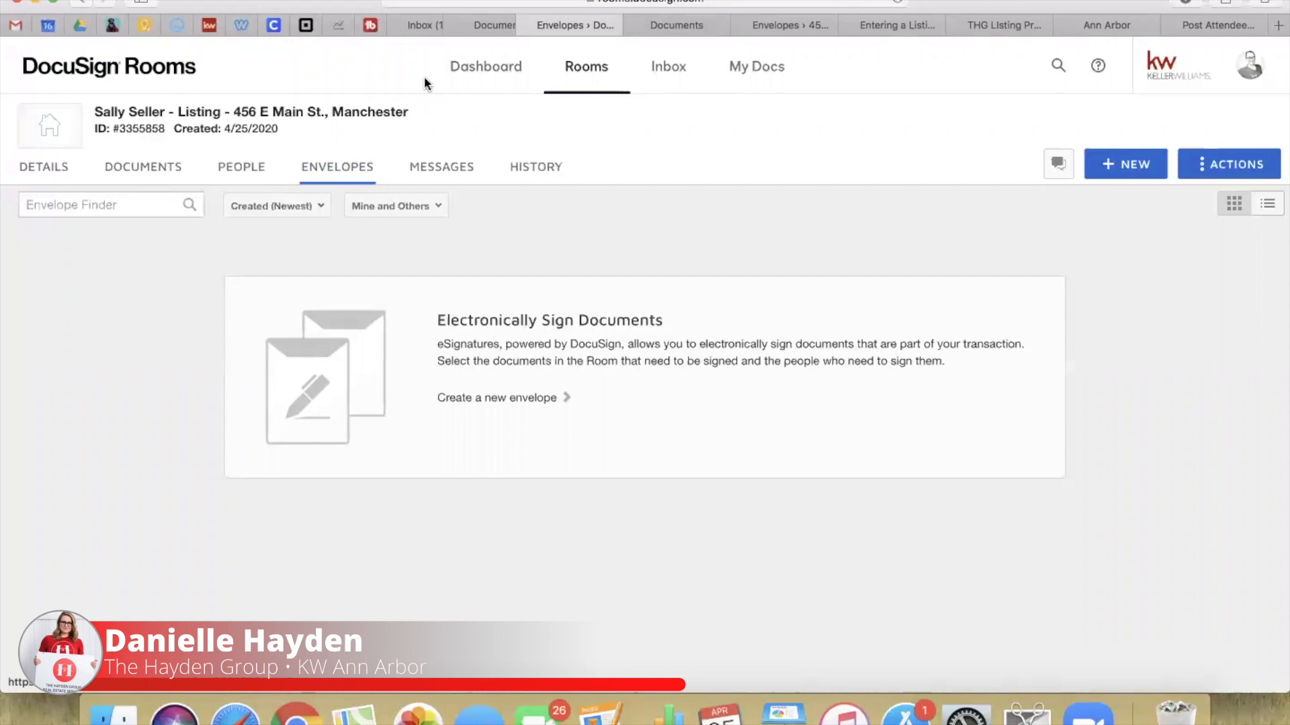
pyautogui.click(595, 62)
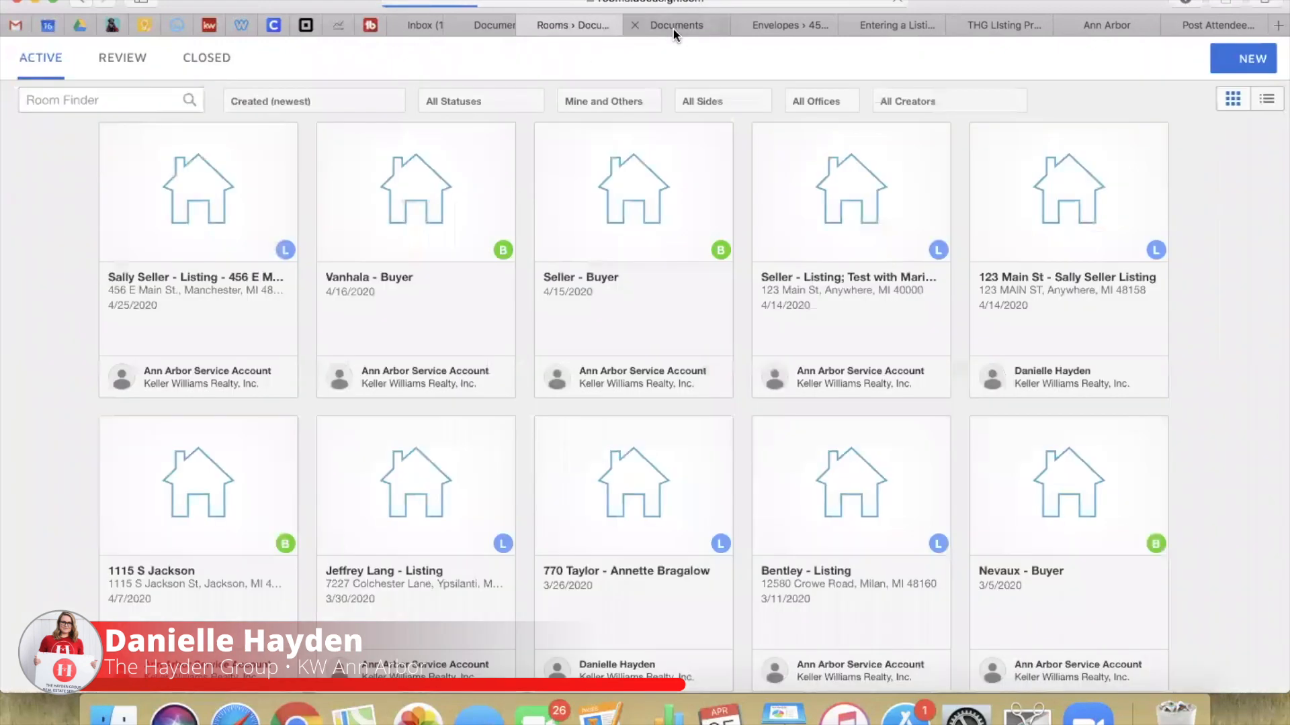
pyautogui.click(193, 290)
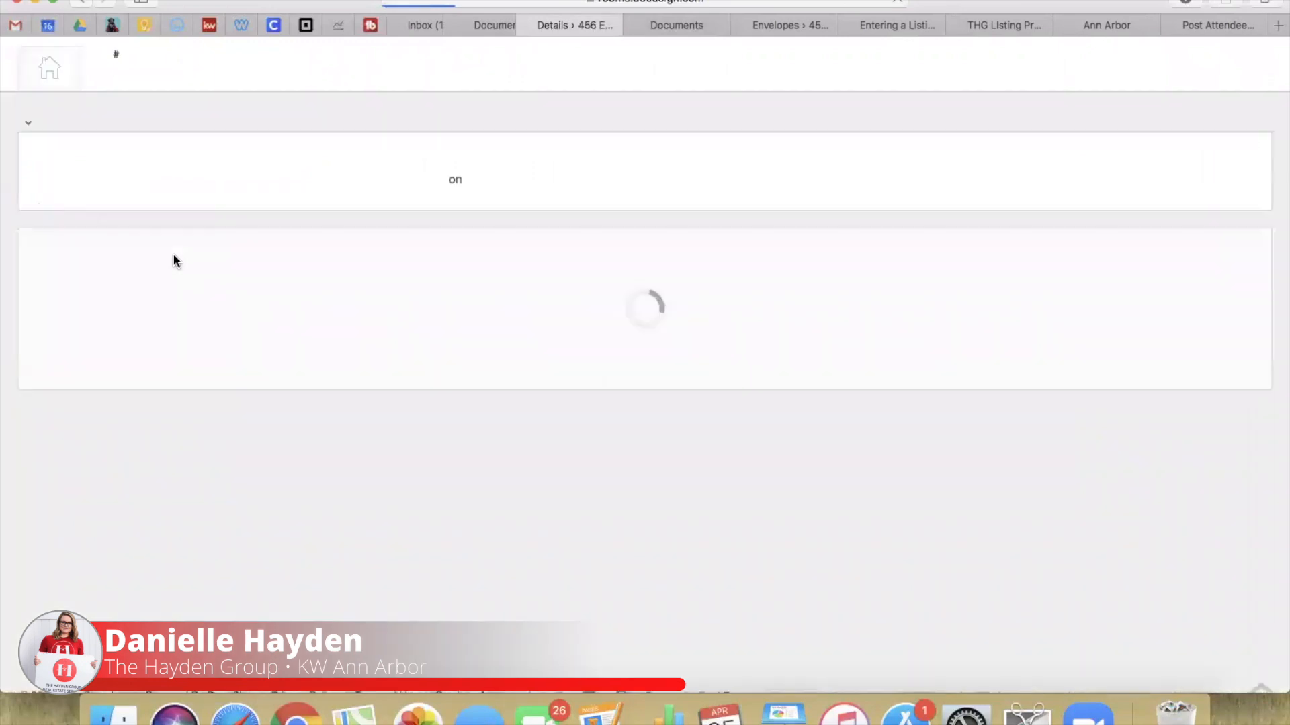
pyautogui.click(336, 172)
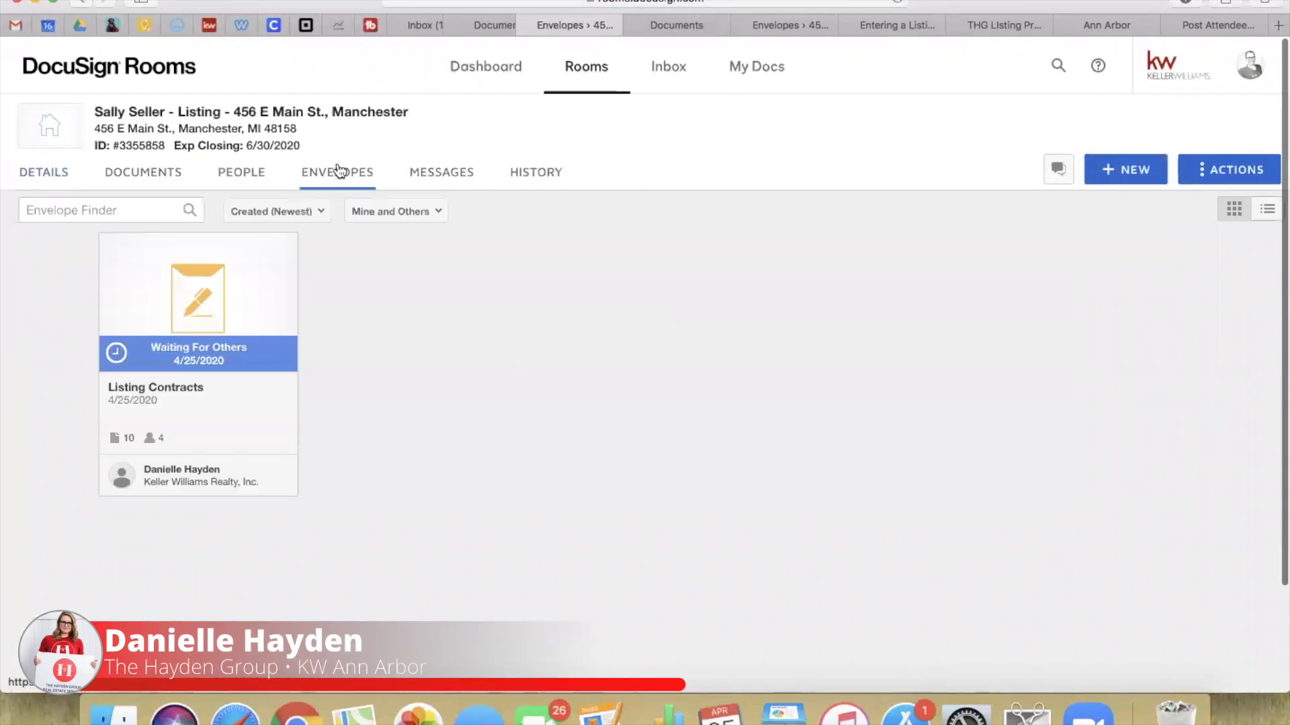
# Step: Resend the Listing Contracts envelope to its recipients
pyautogui.click(208, 322)
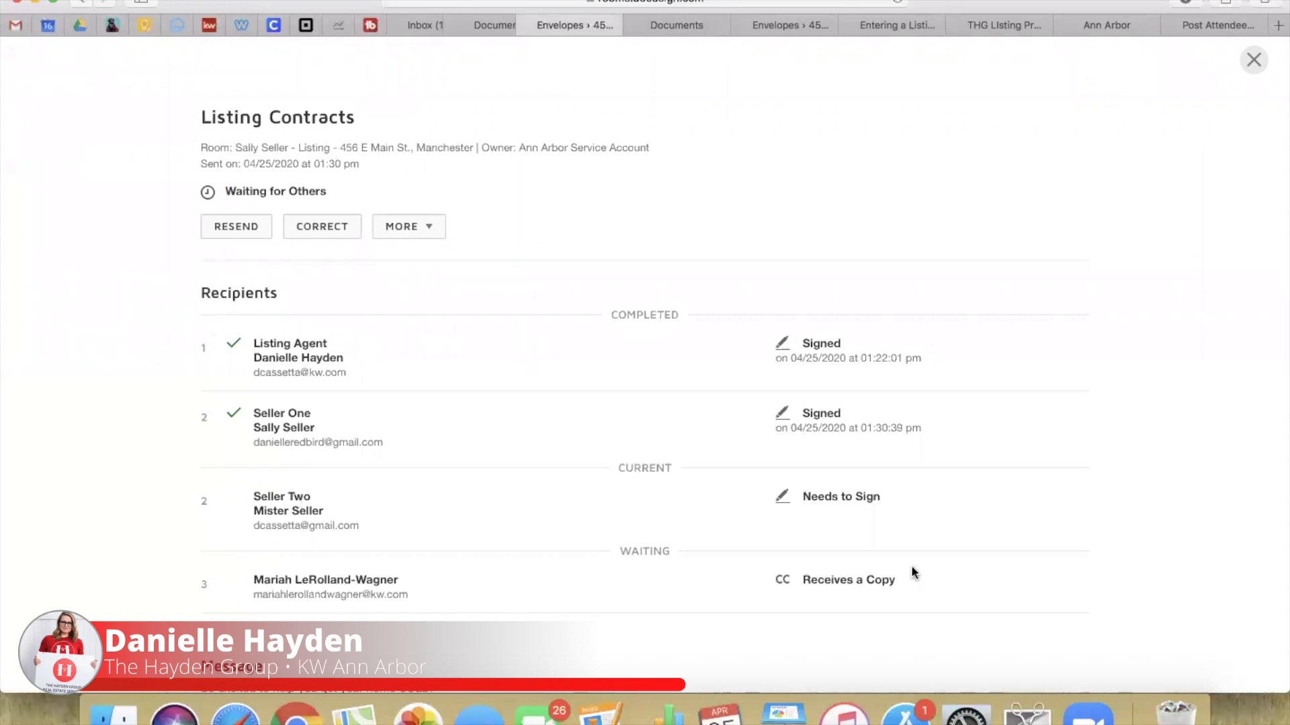
pyautogui.click(224, 229)
pyautogui.click(528, 217)
# Step: Correct Seller Two's e-mail address on the envelope and send the correction
pyautogui.click(401, 229)
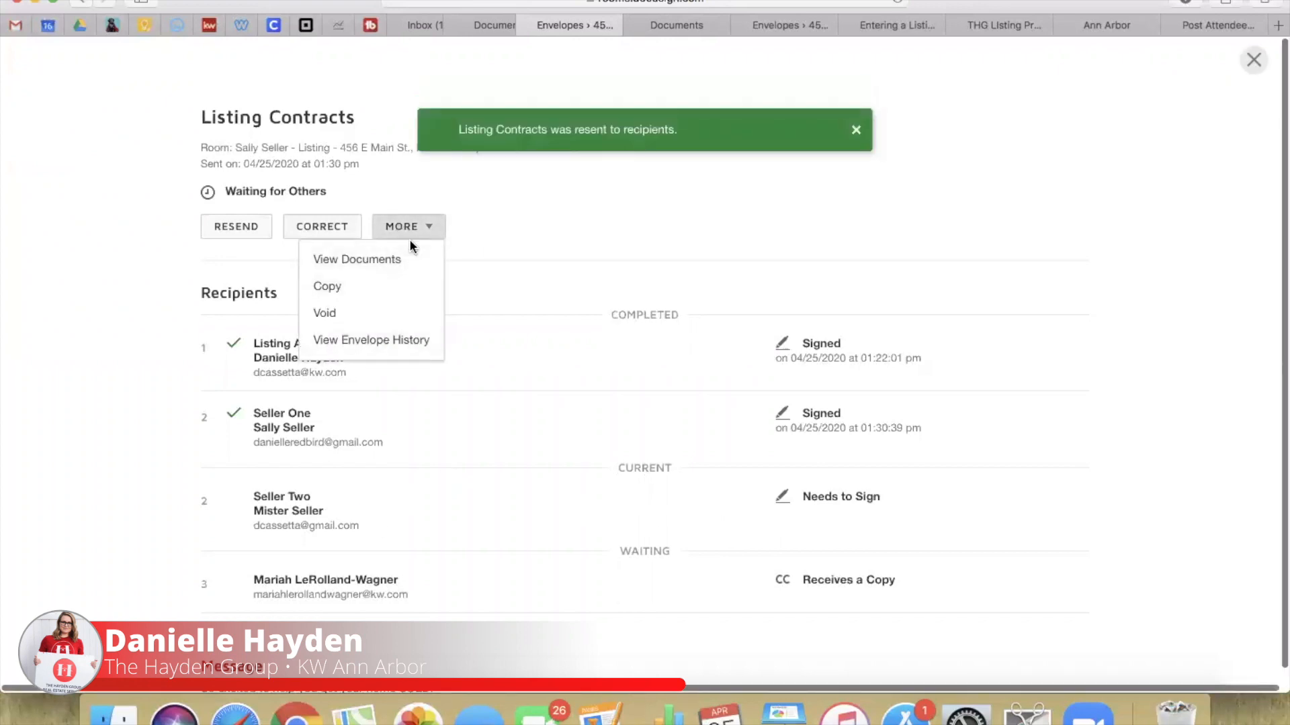
pyautogui.click(337, 233)
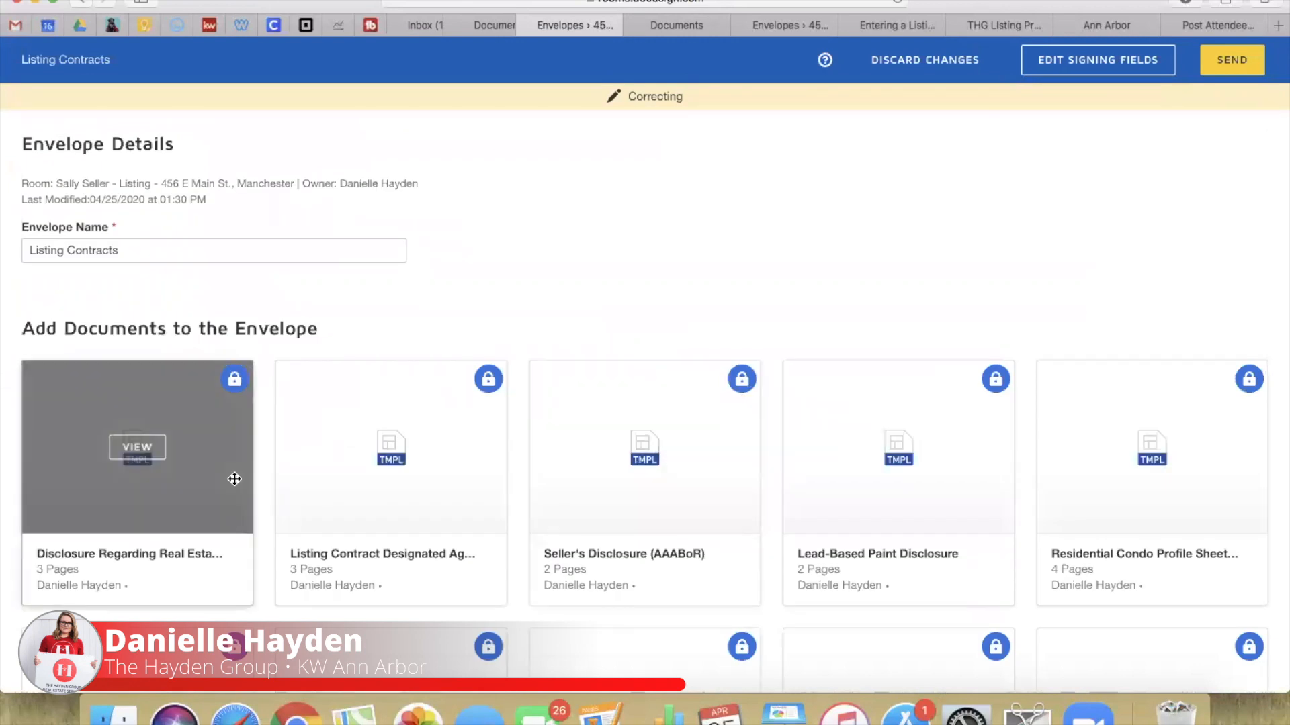
pyautogui.scroll(-2, 251, 362)
pyautogui.scroll(-10, 251, 361)
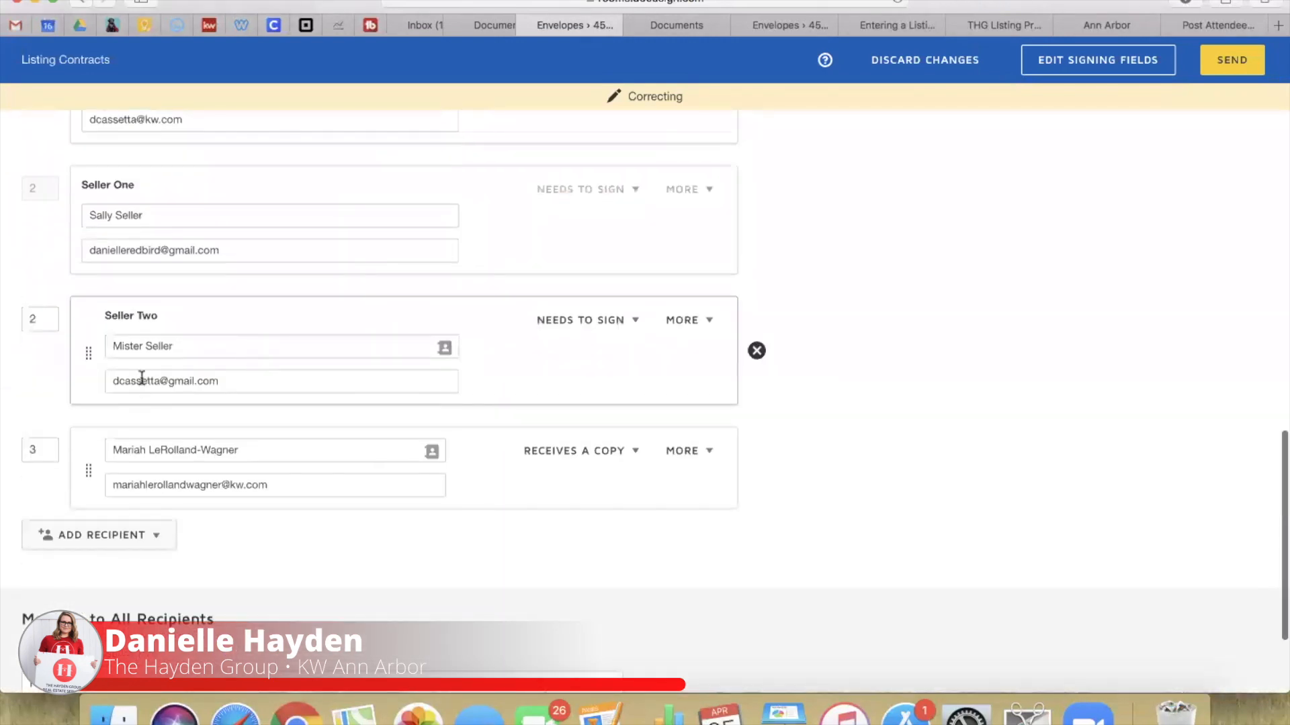
pyautogui.click(124, 380)
pyautogui.write('m')
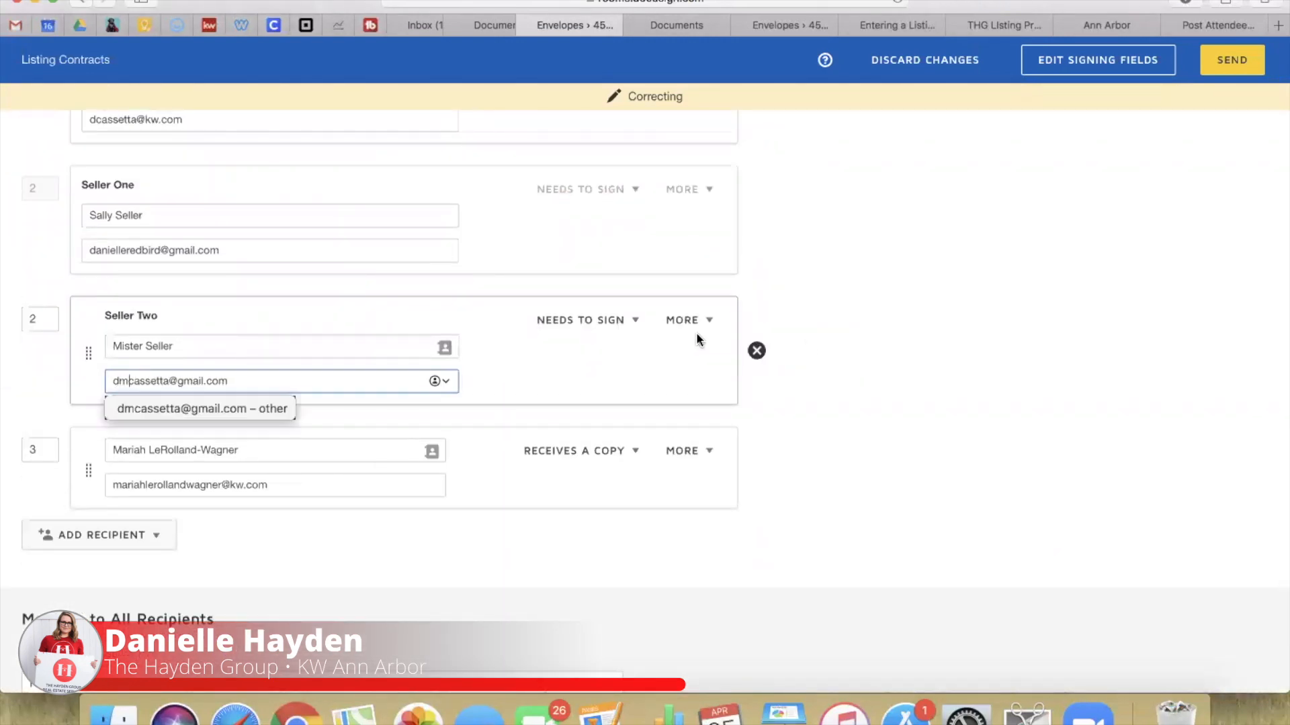
pyautogui.click(918, 349)
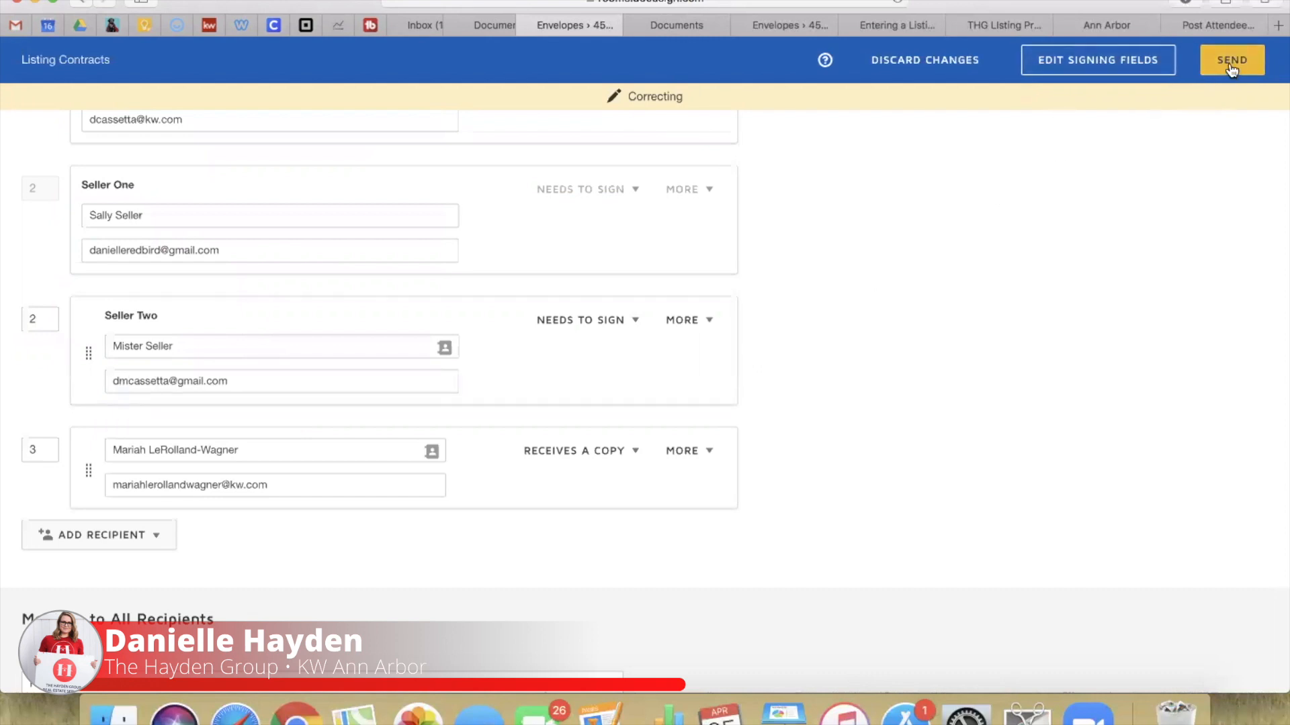
pyautogui.click(1232, 64)
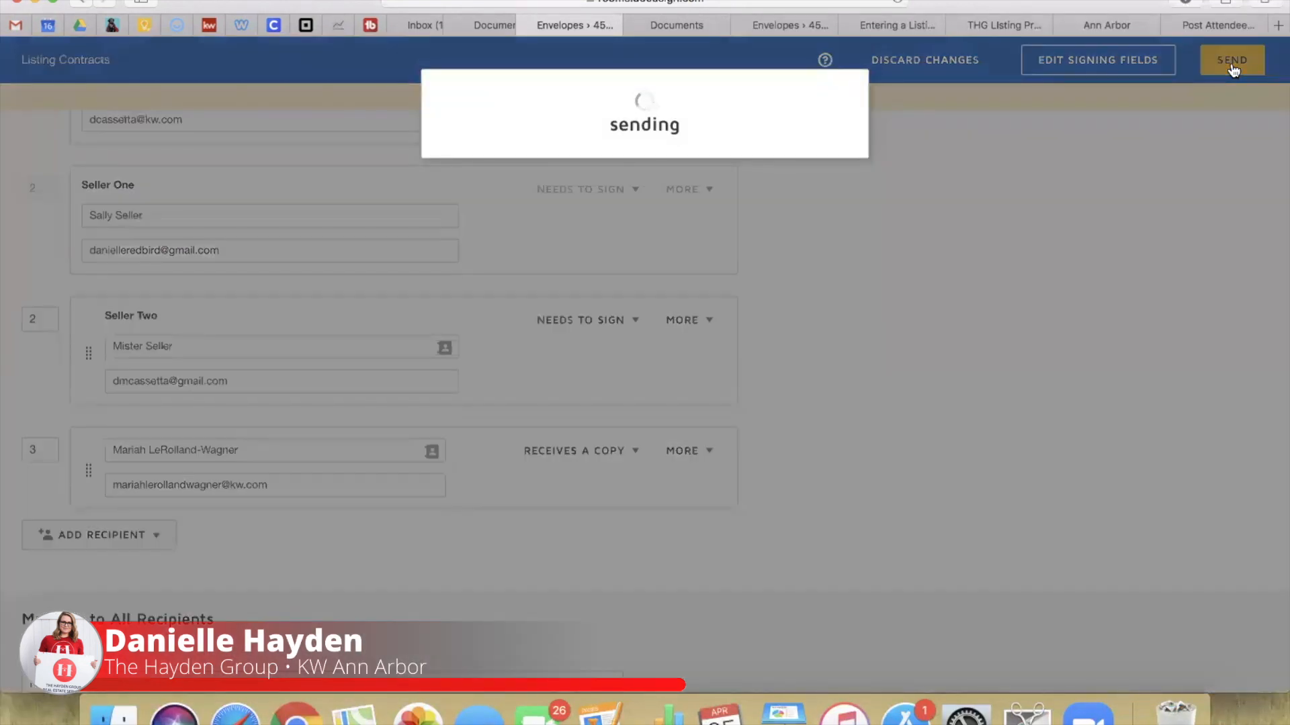
# Step: Open the signing request from the second seller's Gmail, accept electronic signing, and start
pyautogui.click(443, 26)
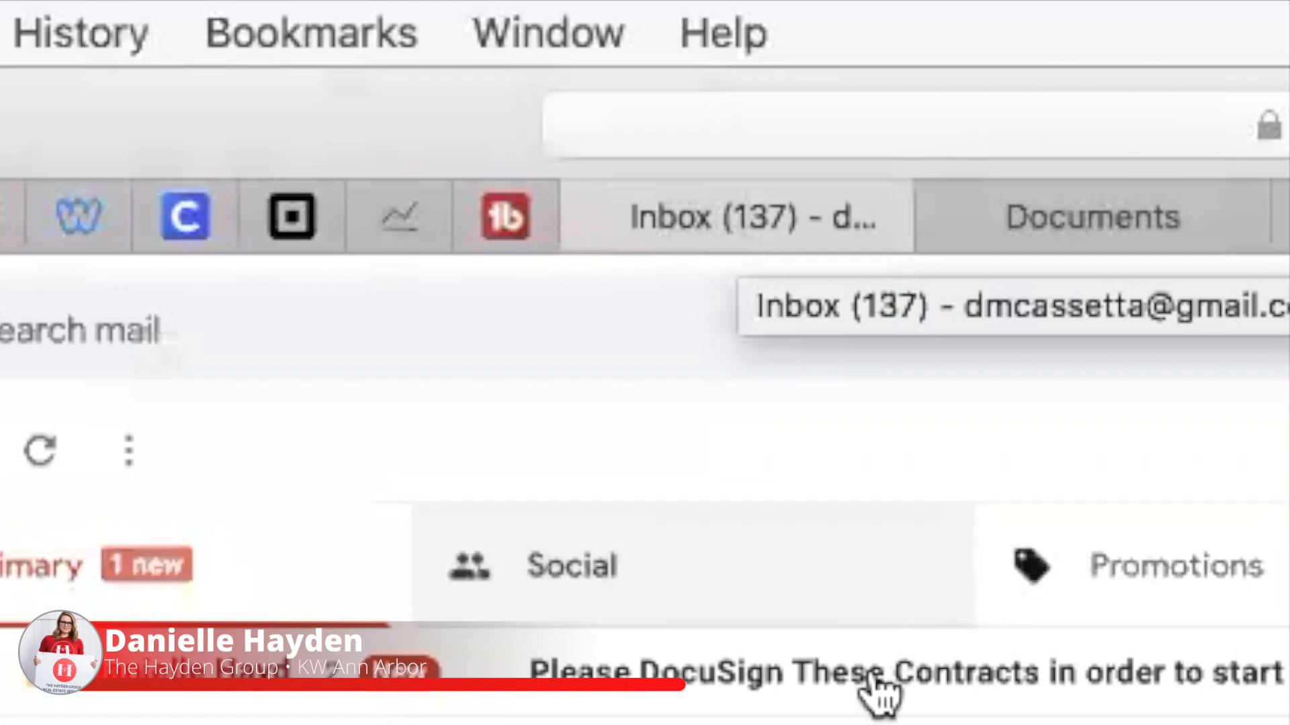
pyautogui.click(489, 172)
pyautogui.click(463, 423)
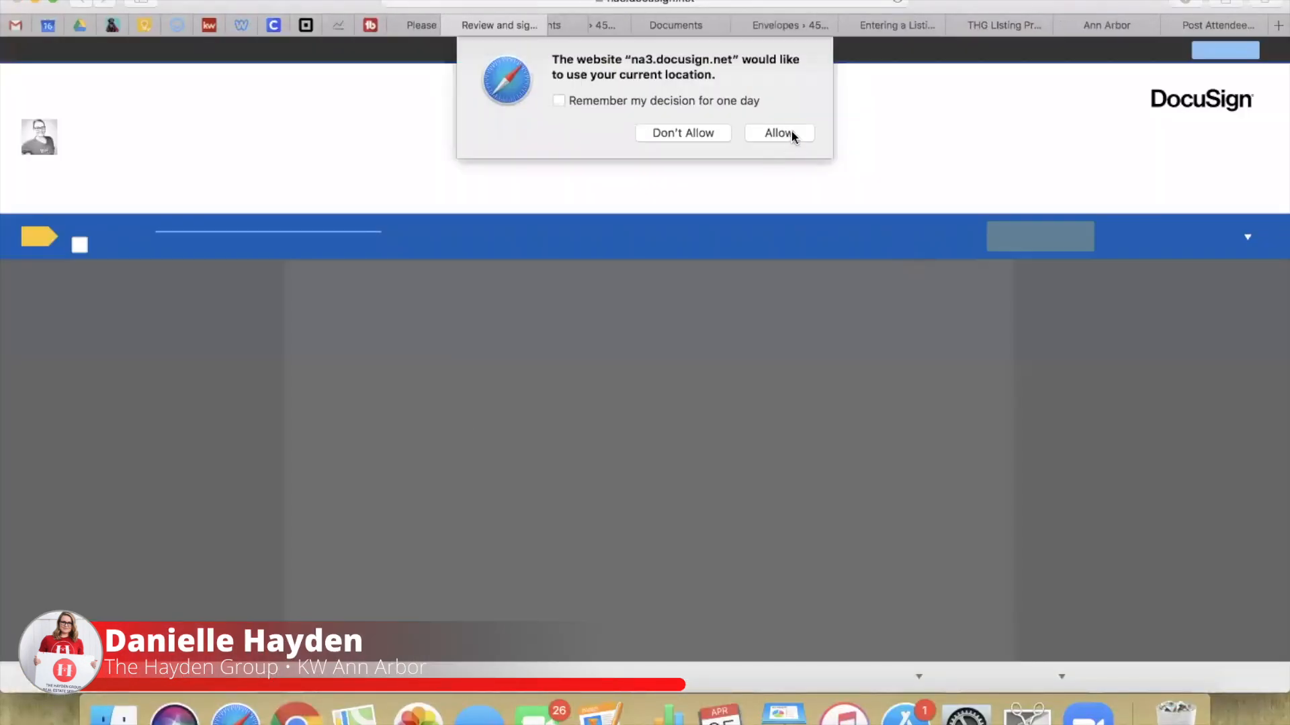
pyautogui.click(791, 131)
pyautogui.click(80, 245)
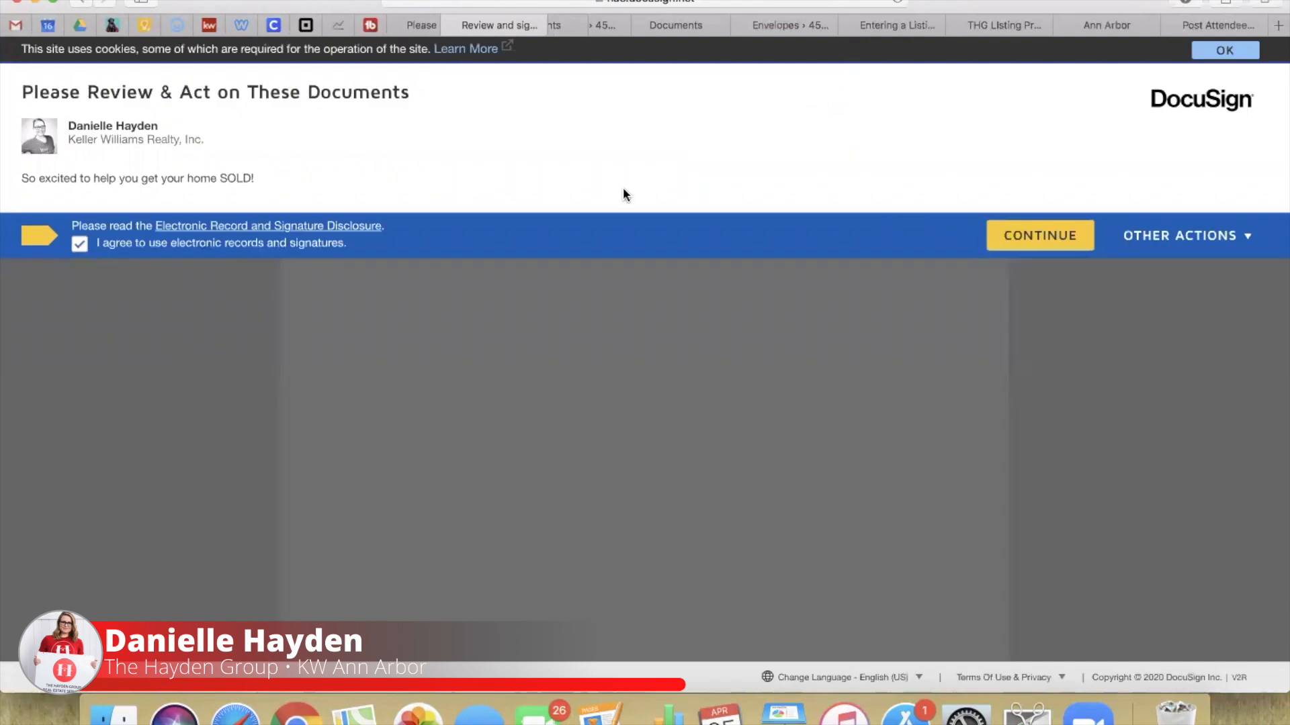
pyautogui.click(1062, 237)
pyautogui.click(491, 226)
pyautogui.click(250, 195)
# Step: Fill the first signing field, initial options A, B, C and the lock box and well/septic acknowledgements
pyautogui.click(353, 398)
pyautogui.click(267, 397)
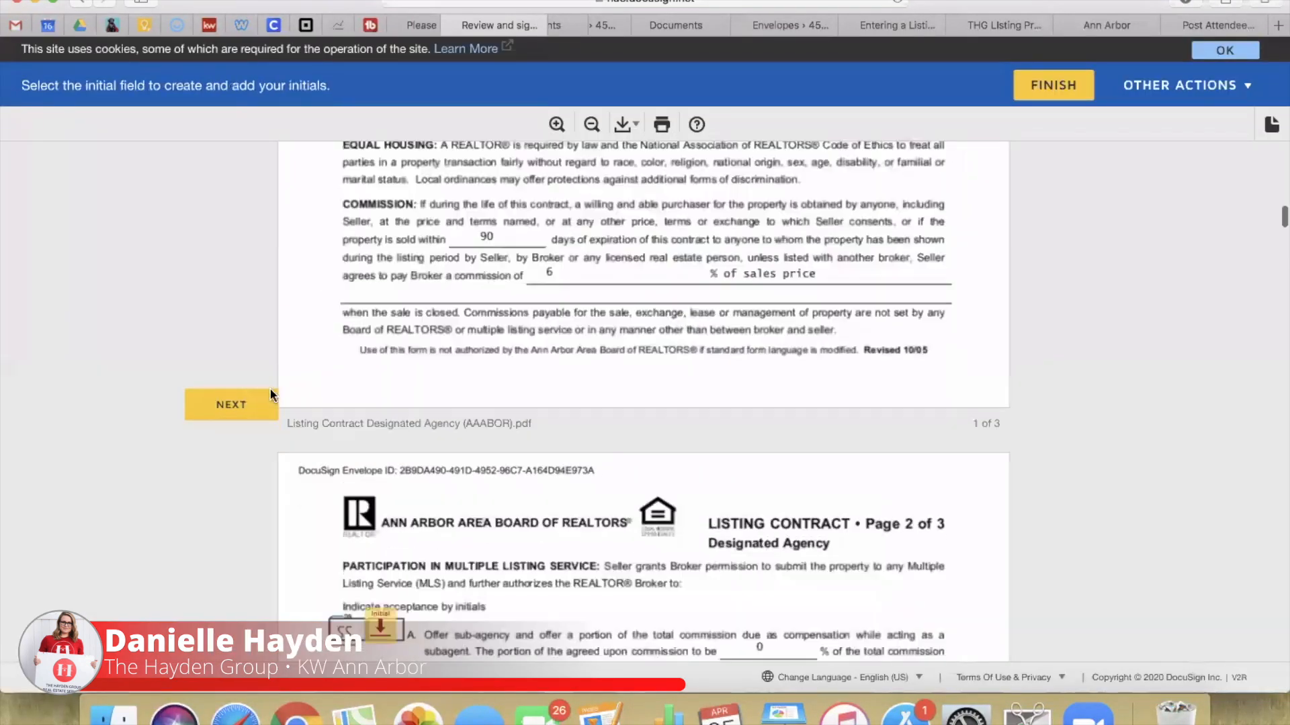
pyautogui.scroll(10, 400, 317)
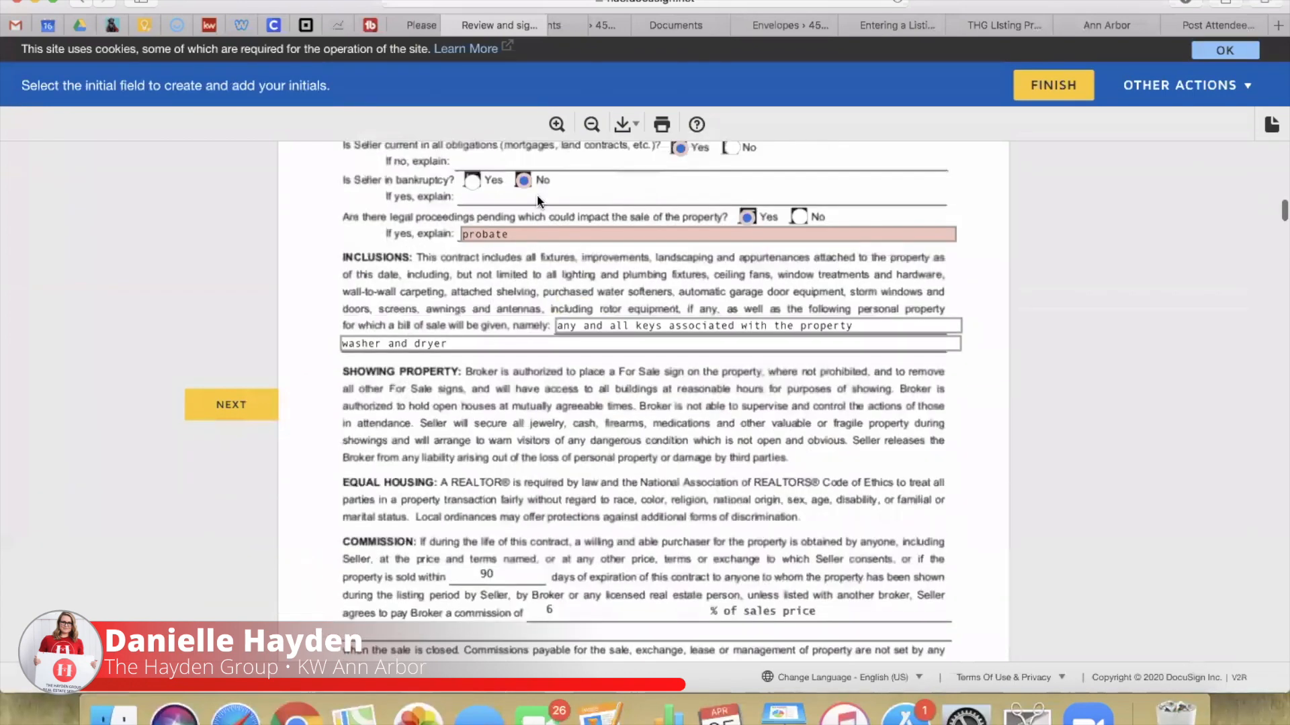
pyautogui.scroll(3, 574, 233)
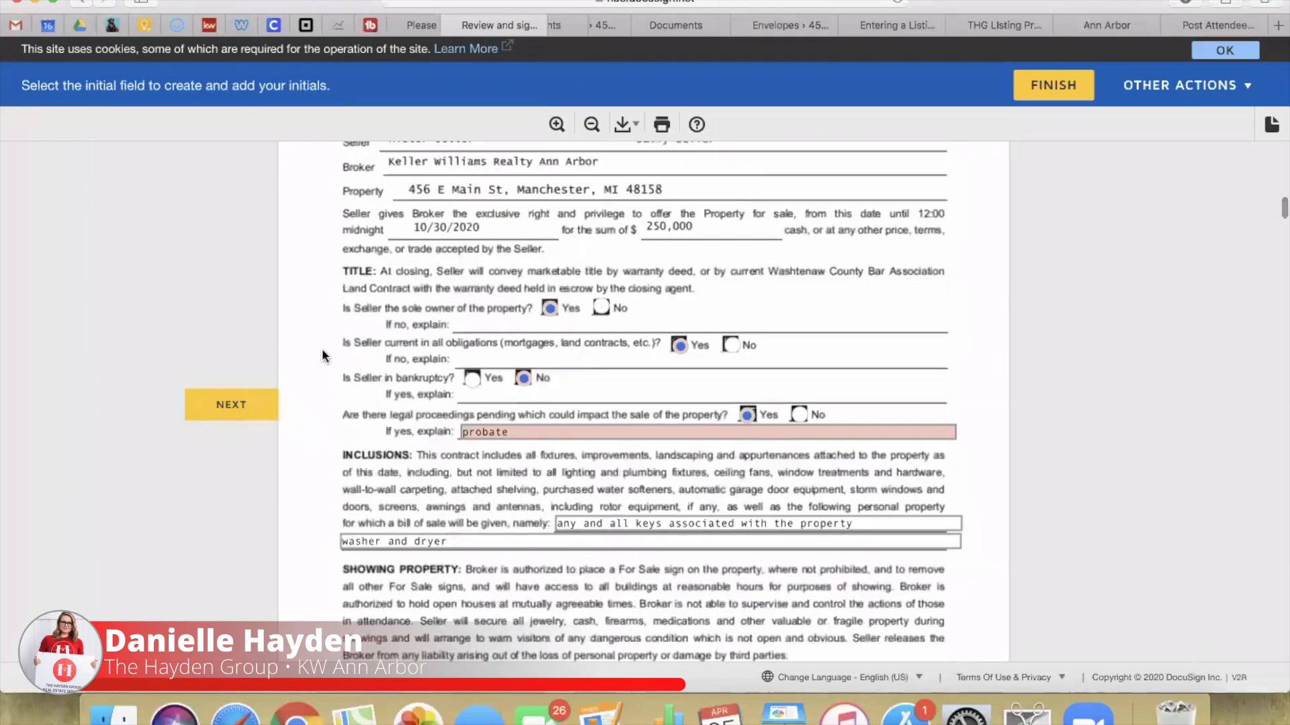
pyautogui.click(252, 403)
pyautogui.click(381, 341)
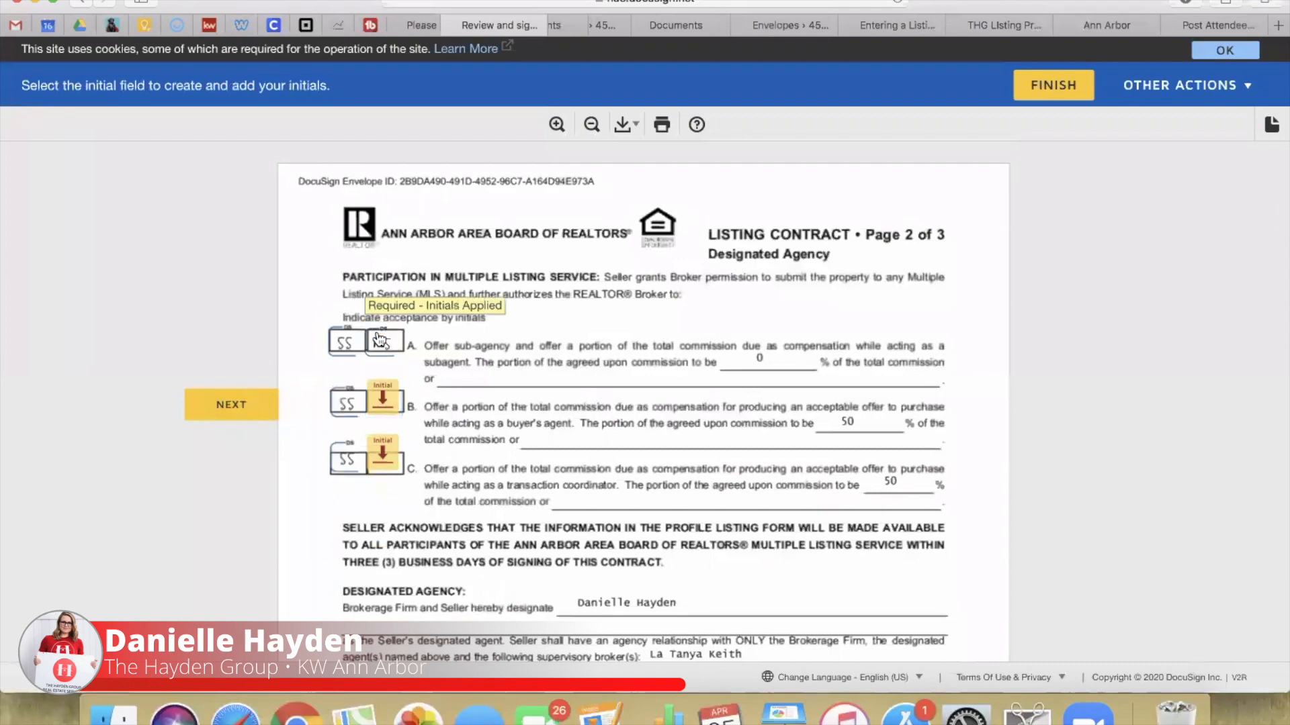
pyautogui.click(383, 401)
pyautogui.scroll(-2, 389, 455)
pyautogui.click(380, 398)
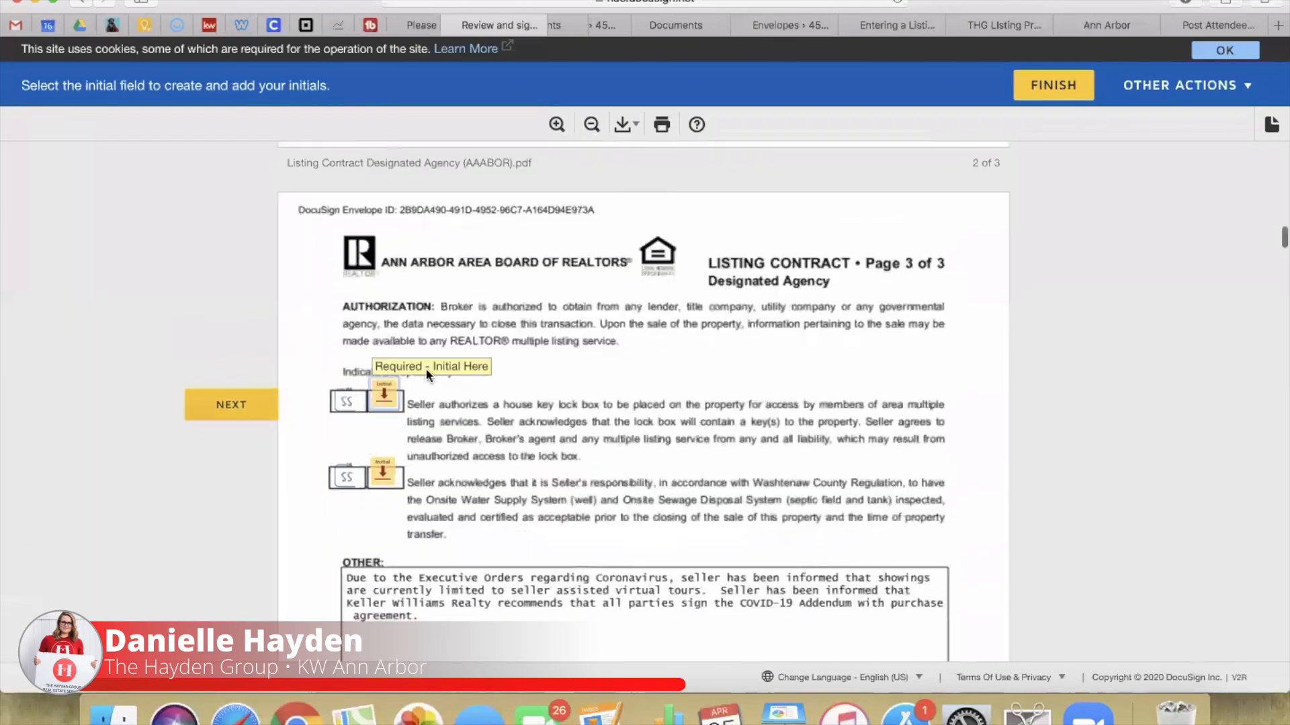
pyautogui.click(384, 401)
pyautogui.click(383, 406)
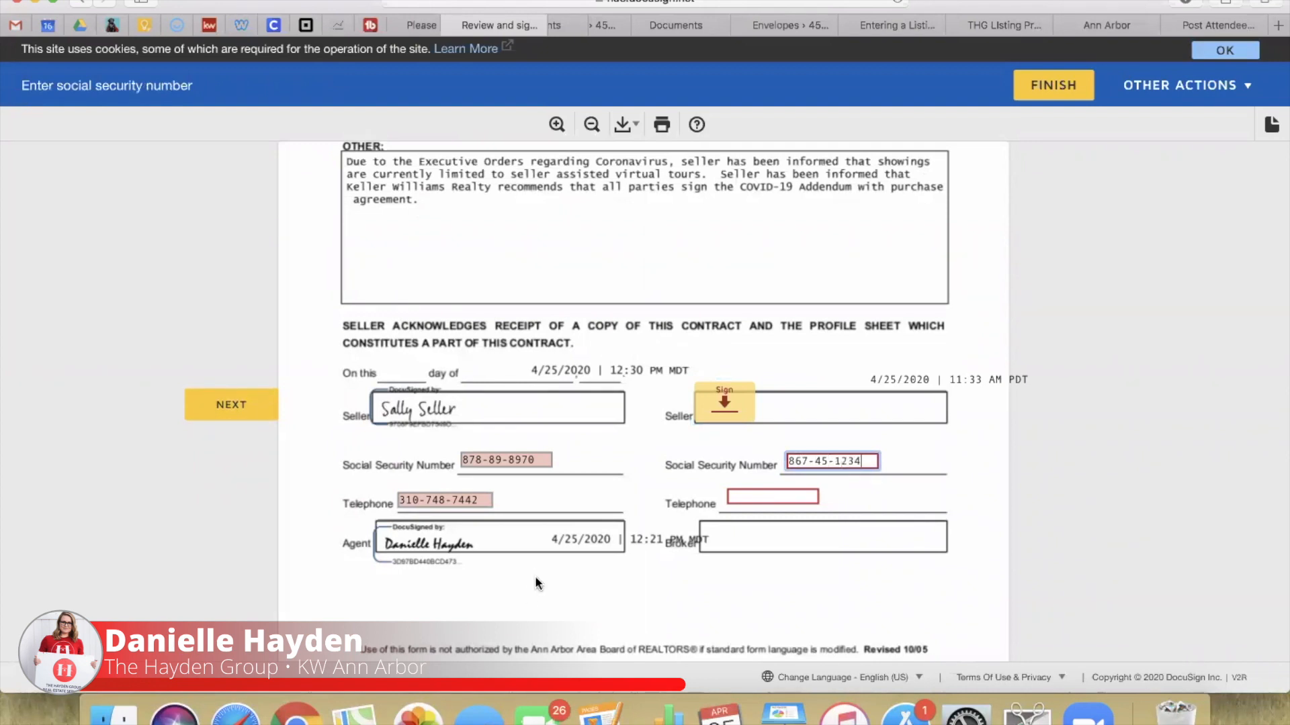
# Step: Enter the second seller's telephone number on the listing contract
pyautogui.press('Tab')
pyautogui.write('123')
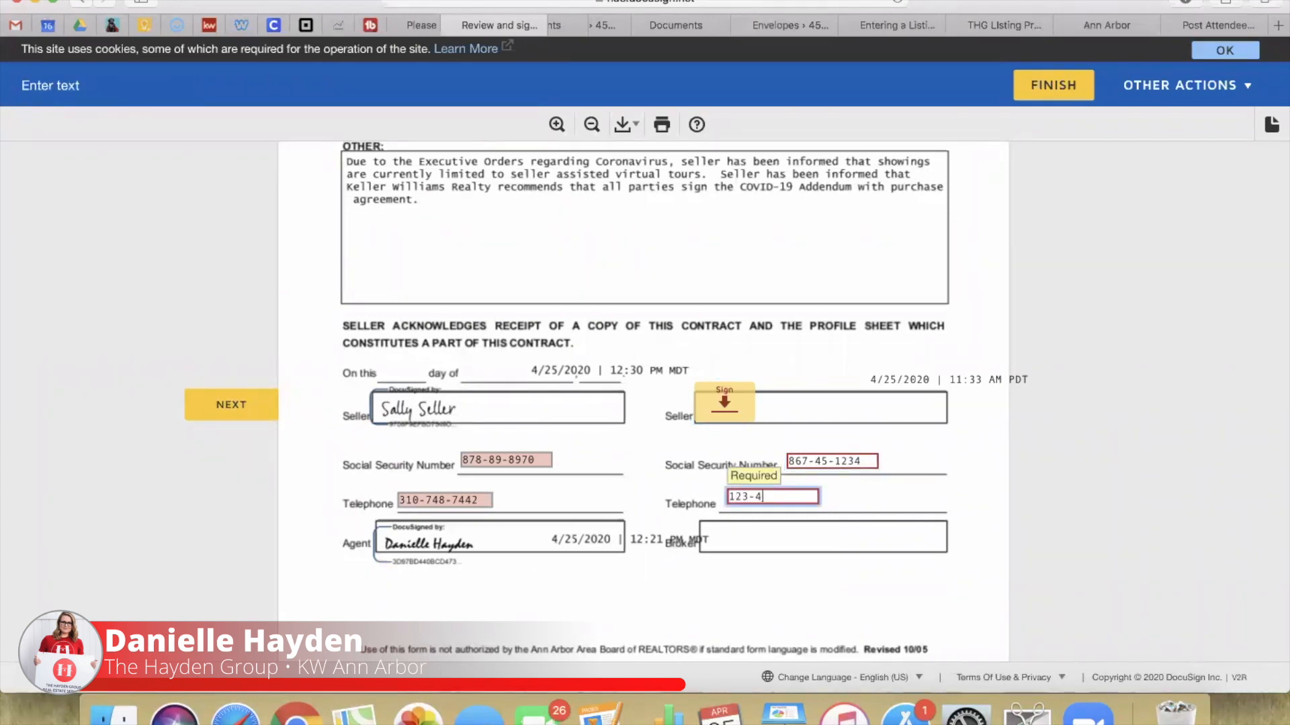
pyautogui.write('0')
pyautogui.click(679, 519)
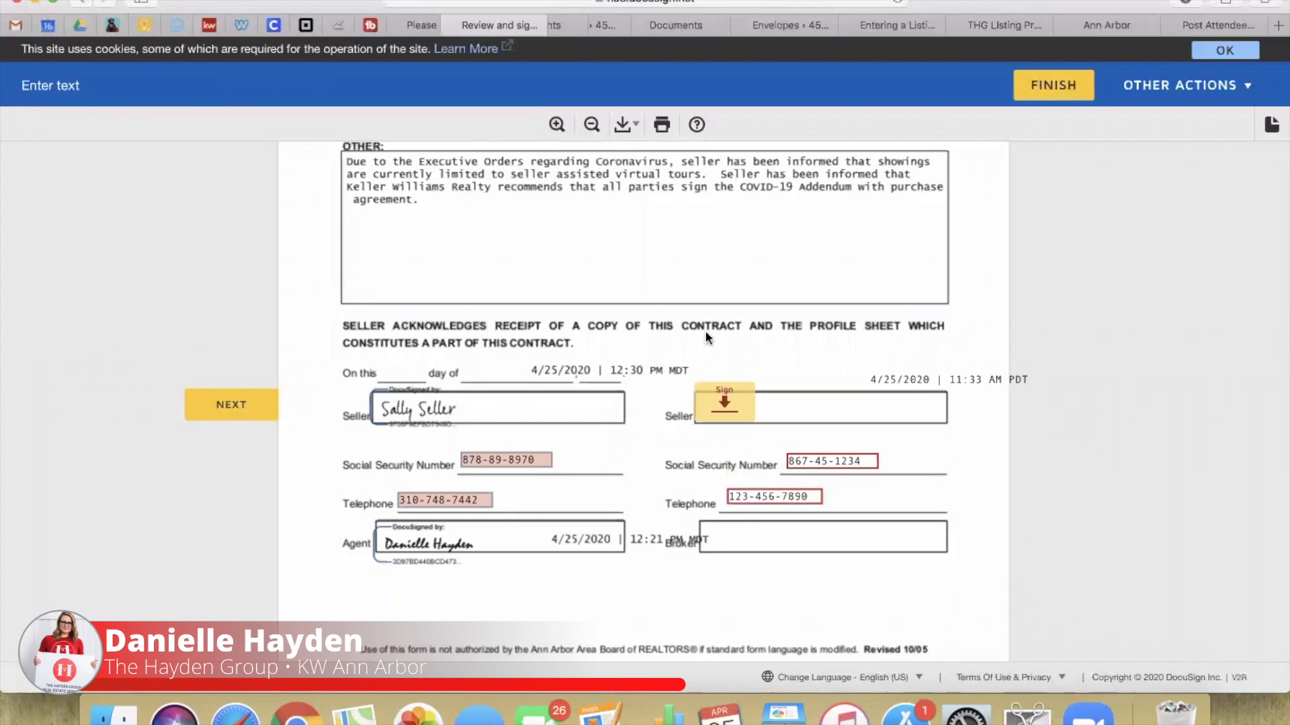
pyautogui.click(228, 410)
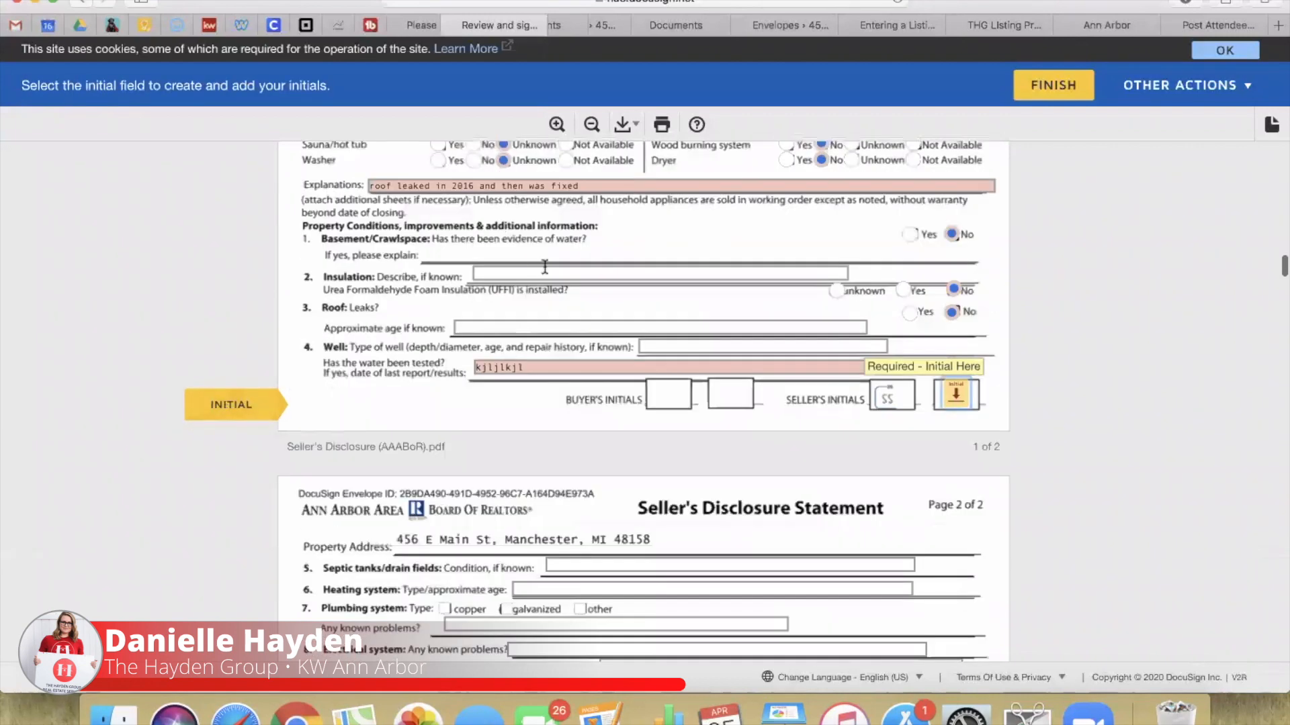
pyautogui.scroll(7, 548, 264)
# Step: Sign the second seller's line on the listing contract
pyautogui.click(747, 260)
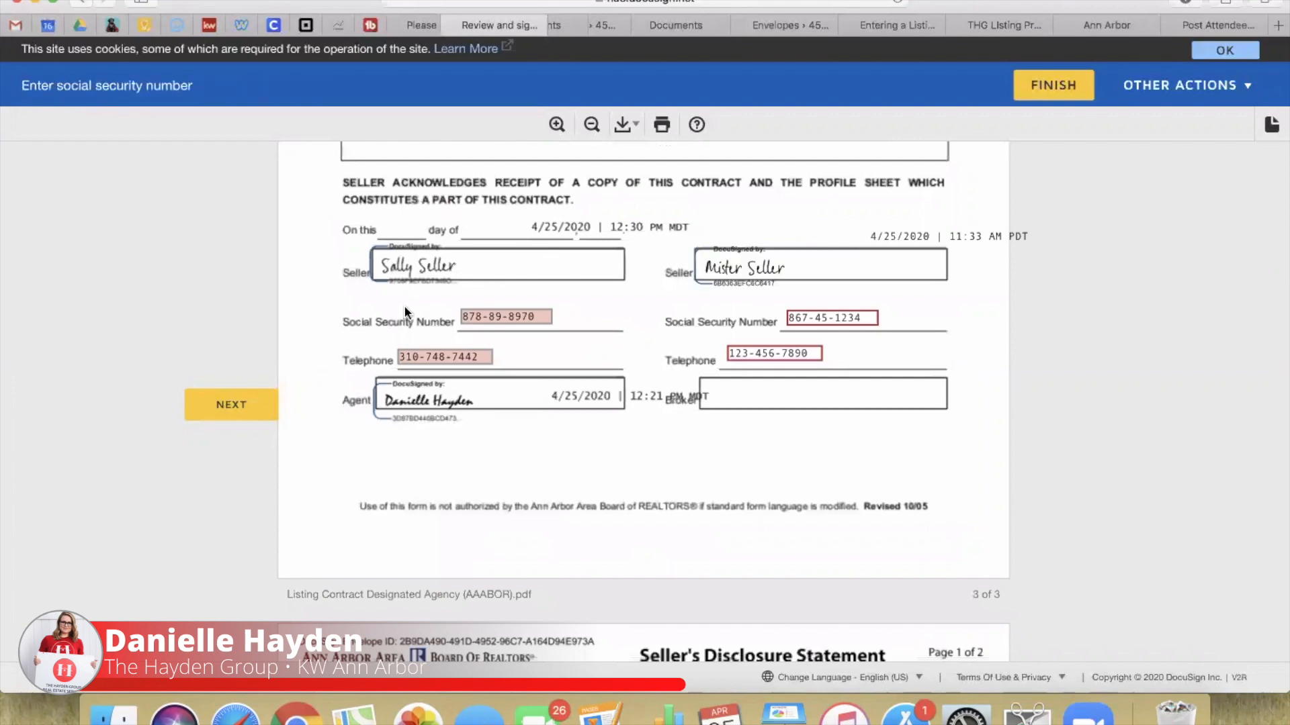
pyautogui.click(209, 338)
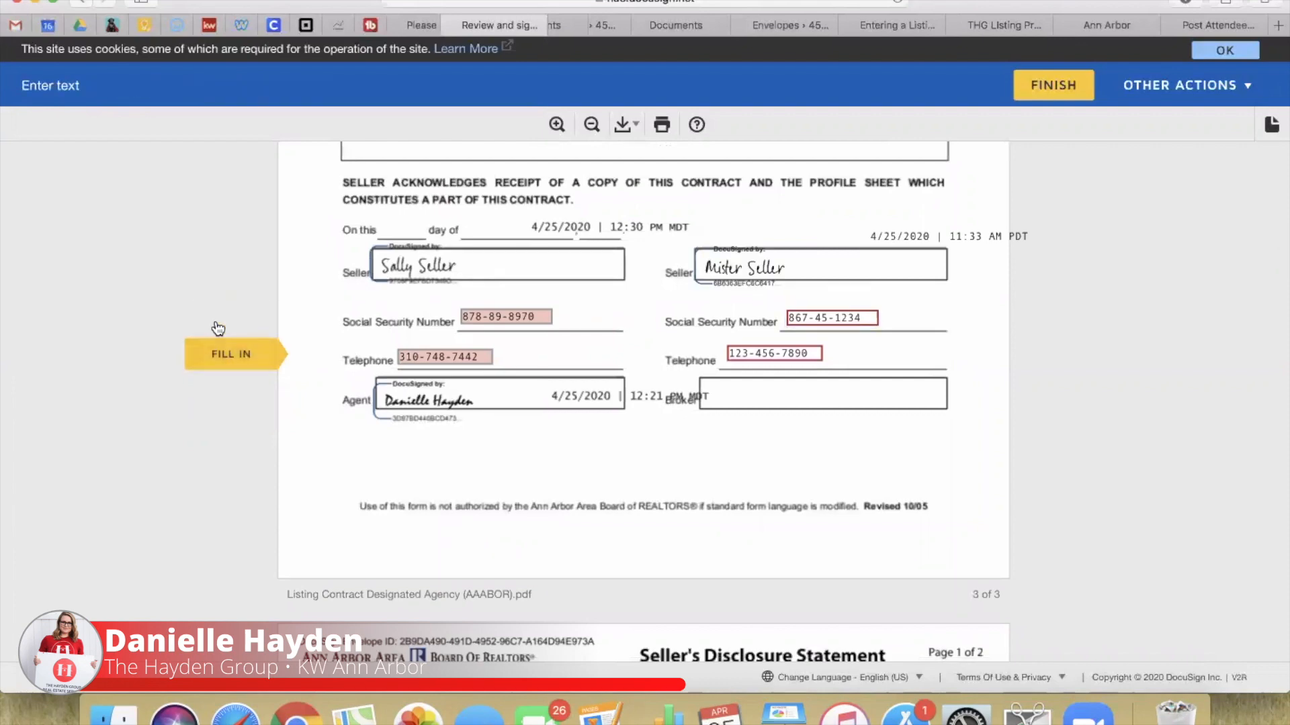
pyautogui.click(221, 367)
pyautogui.scroll(5, 399, 272)
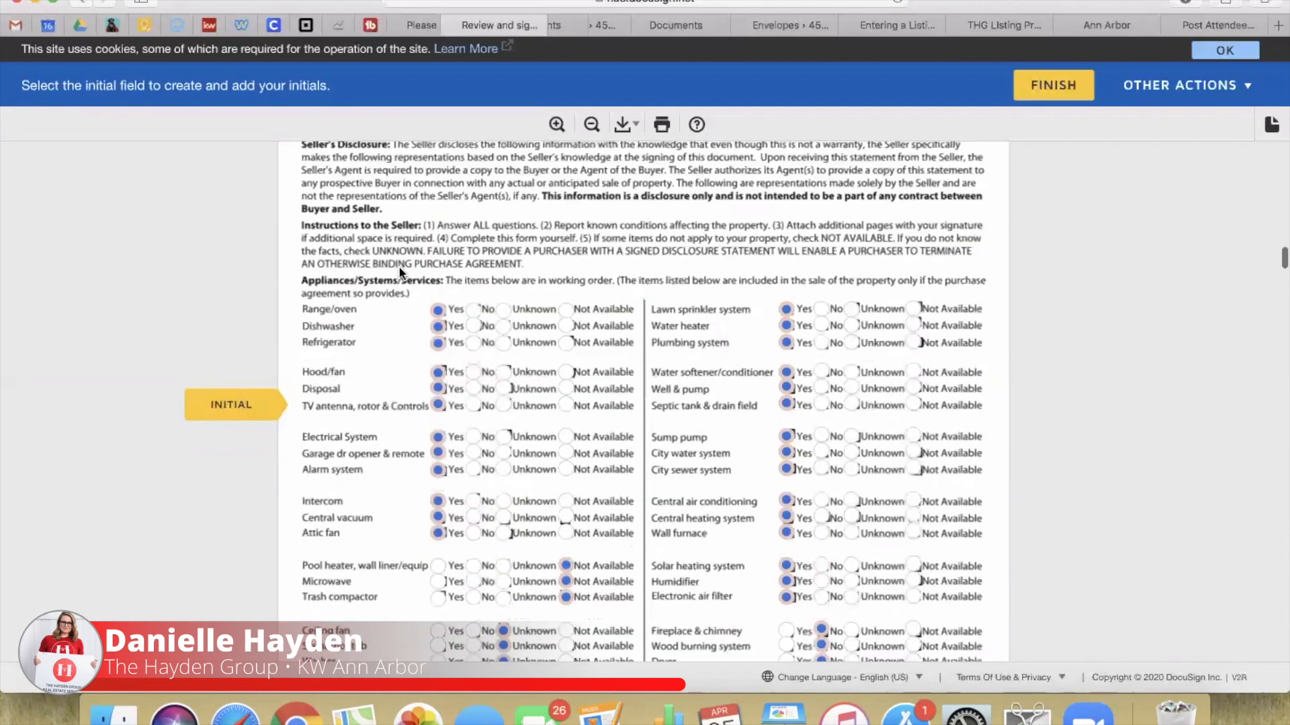
pyautogui.scroll(-4, 400, 272)
# Step: Mark the pool heater as Yes and initial the disclosure's first page
pyautogui.click(438, 319)
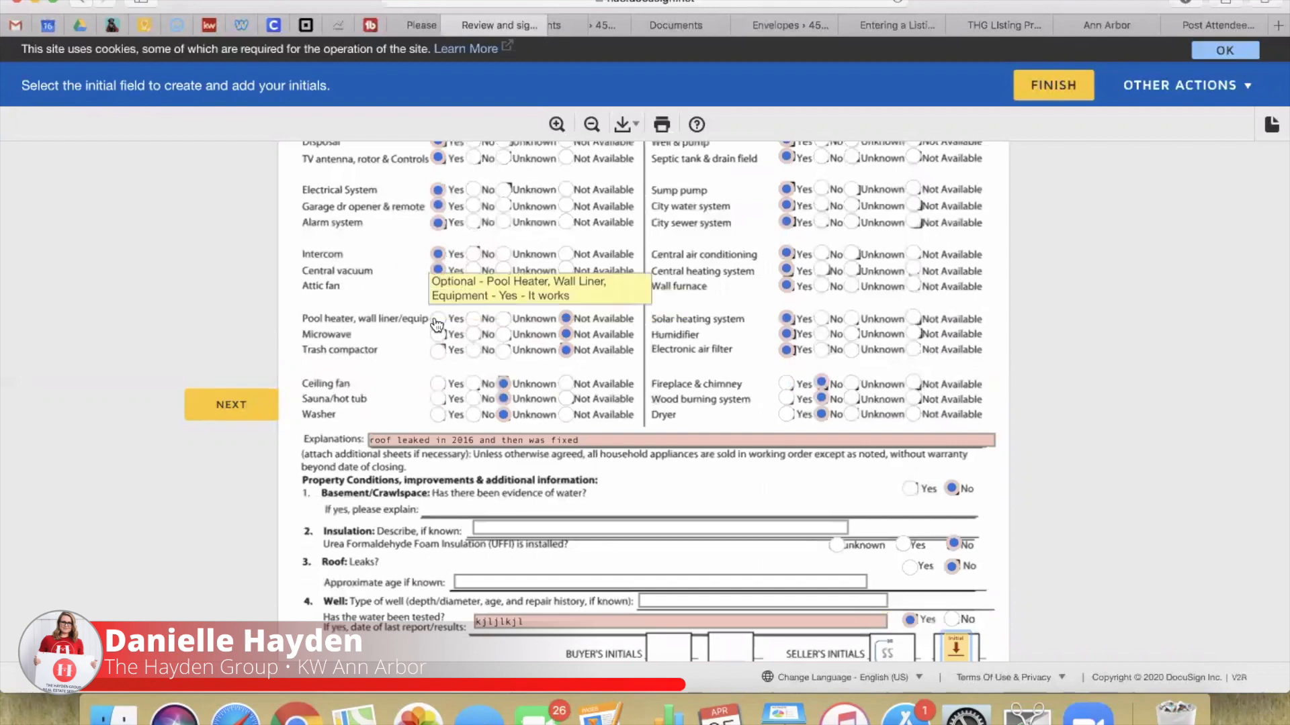
pyautogui.scroll(-2, 341, 464)
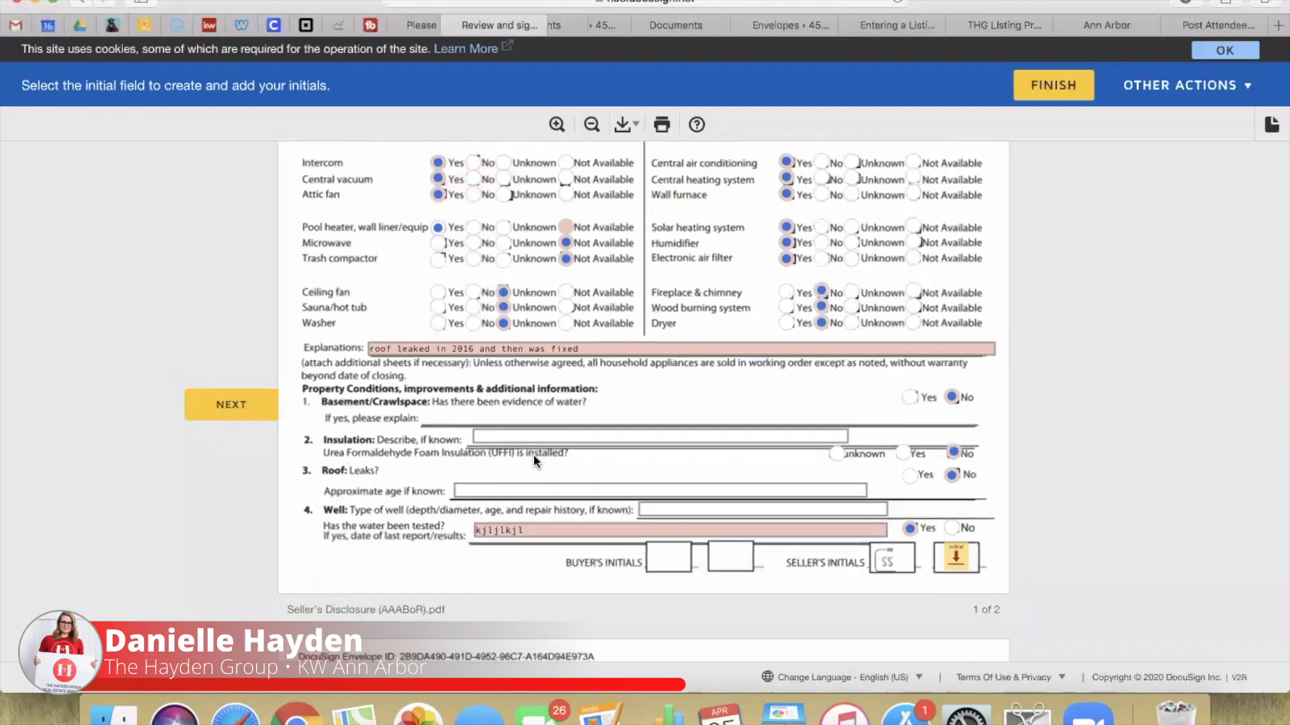
pyautogui.scroll(-3, 595, 439)
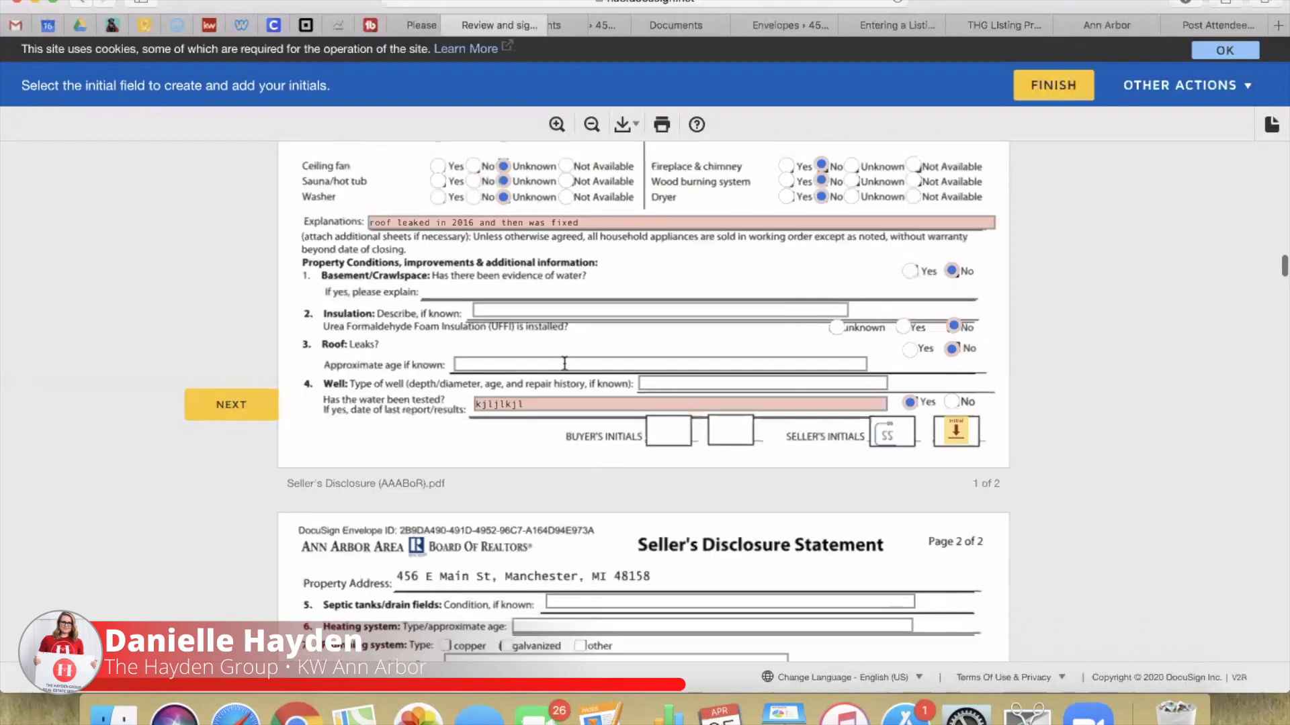
pyautogui.click(958, 436)
pyautogui.scroll(4, 850, 311)
pyautogui.scroll(5, 849, 304)
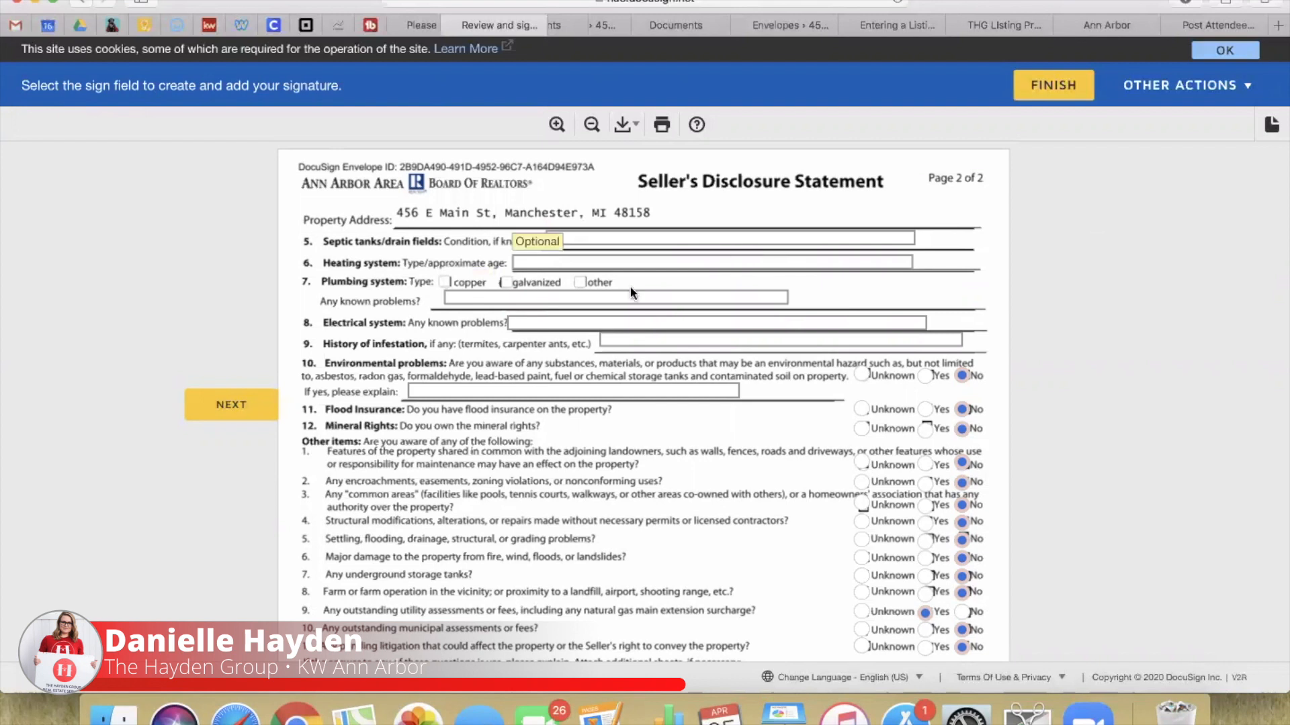
# Step: Tick copper and galvanized plumbing, pass the remaining fields, and sign the Seller's Disclosure Statement
pyautogui.click(445, 282)
pyautogui.click(505, 282)
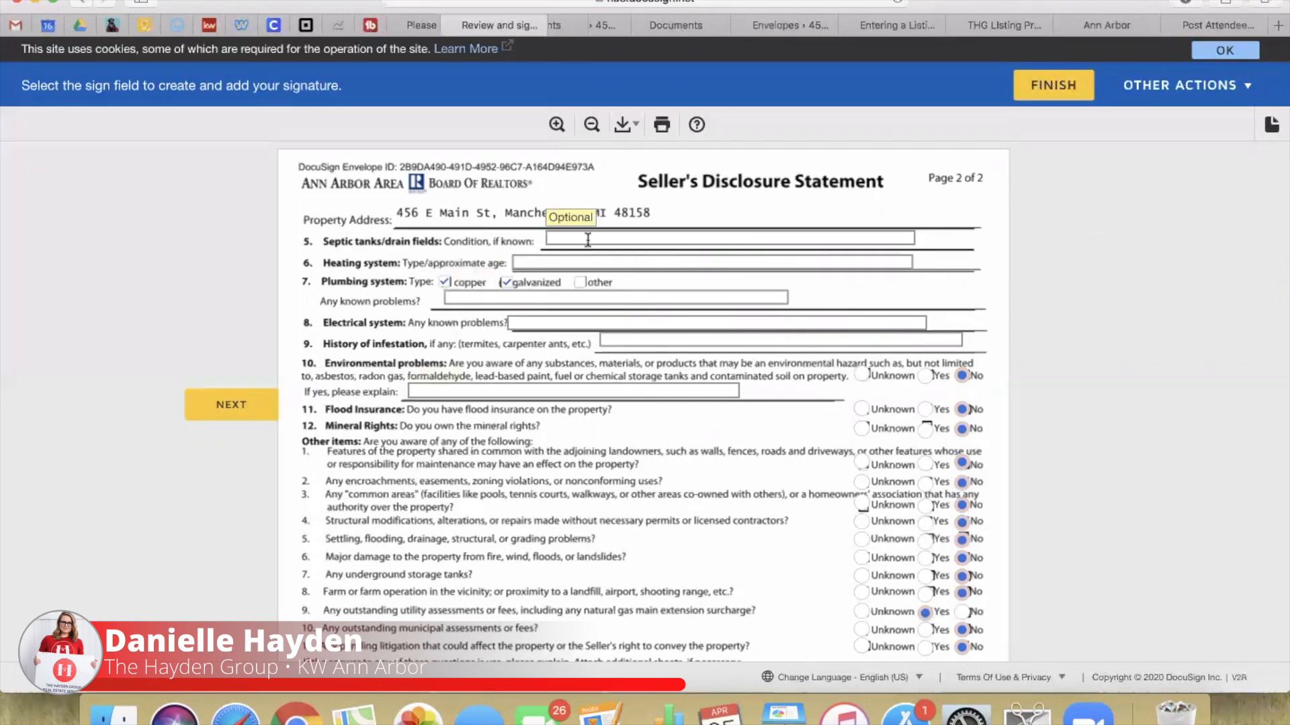
pyautogui.click(588, 239)
pyautogui.click(532, 296)
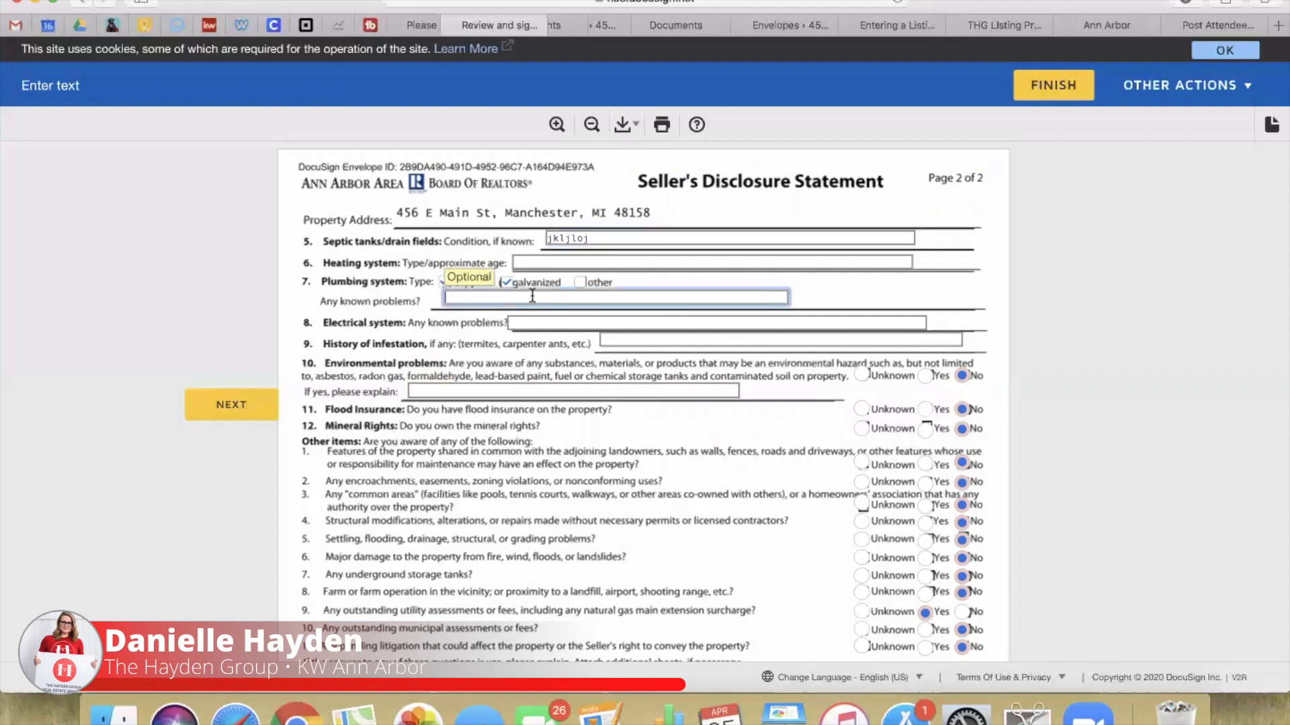
pyautogui.click(534, 392)
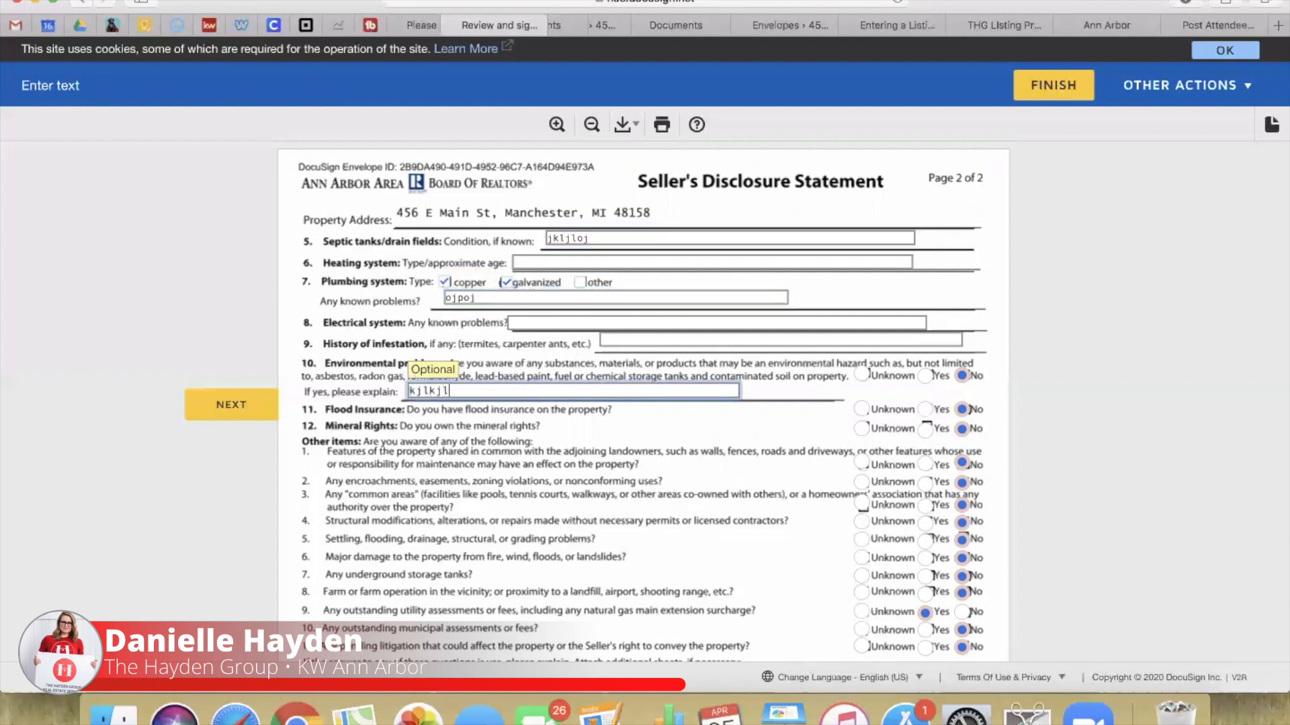
pyautogui.click(229, 409)
pyautogui.click(230, 409)
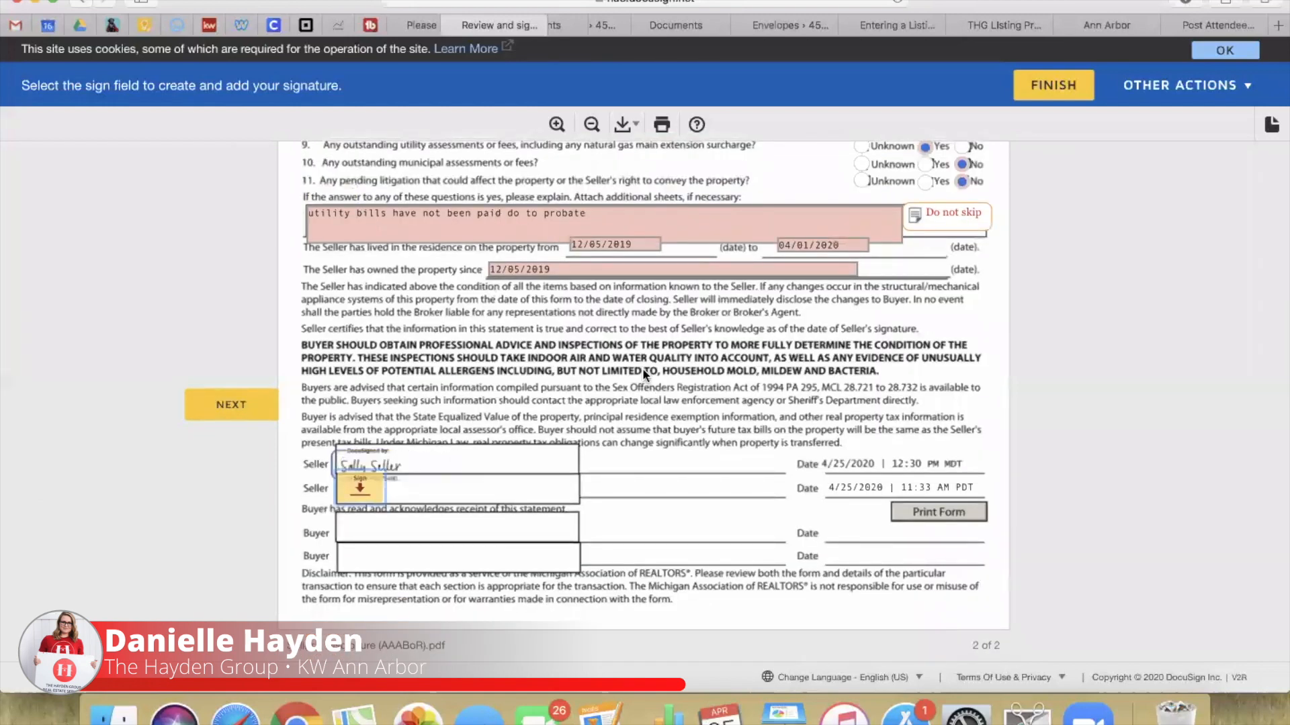
# Step: Answer No to the built-after-1978 question on the lead paint disclosure
pyautogui.scroll(7, 934, 235)
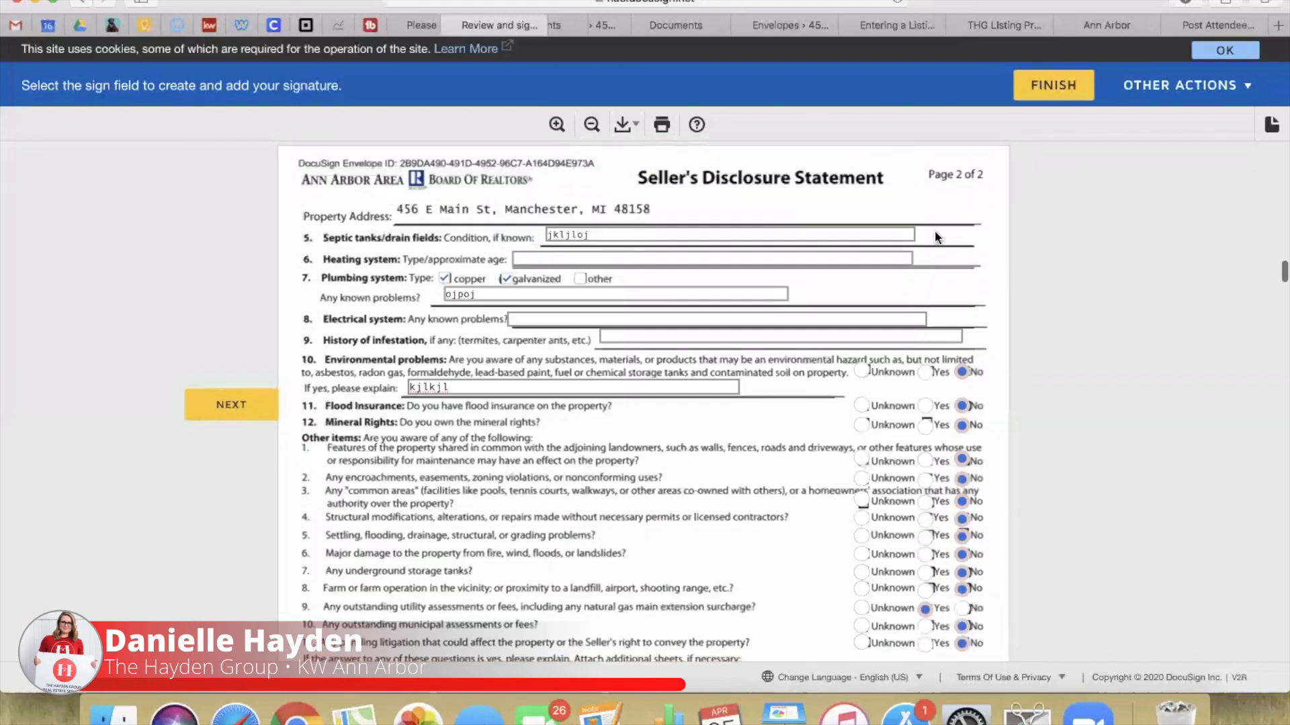
pyautogui.scroll(-4, 679, 315)
pyautogui.scroll(-10, 679, 315)
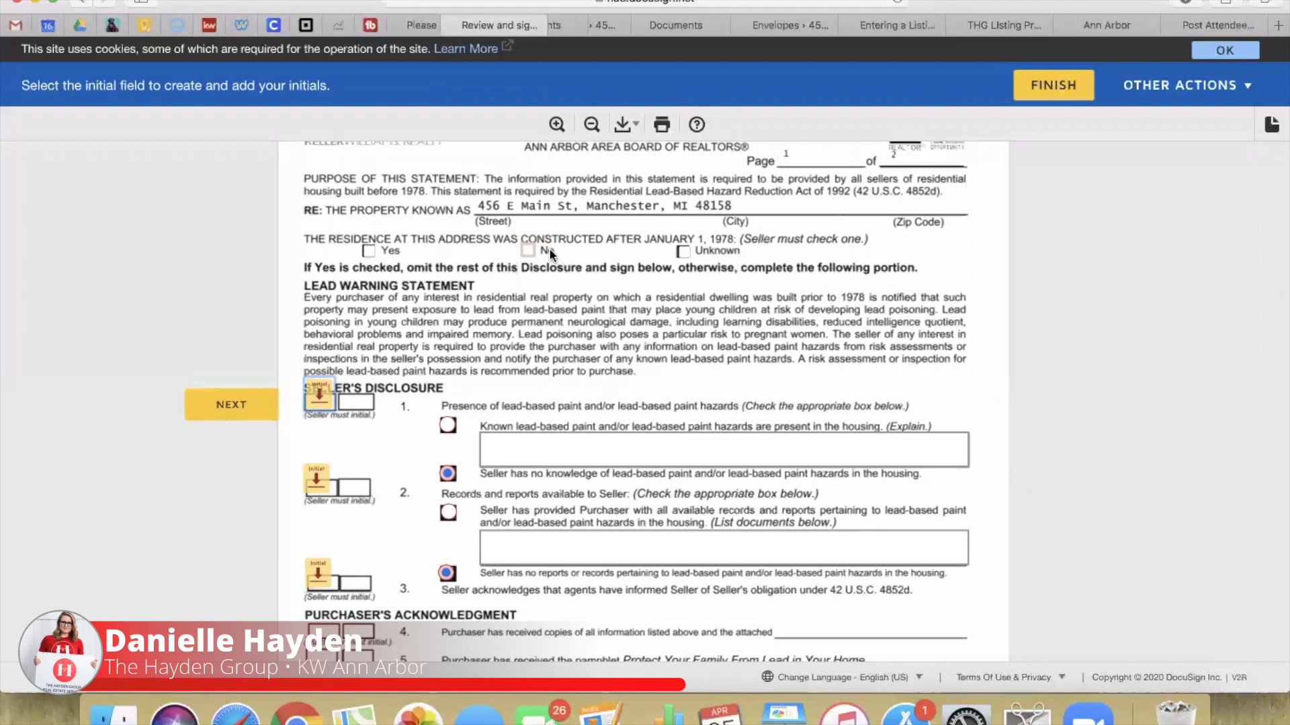
pyautogui.click(529, 252)
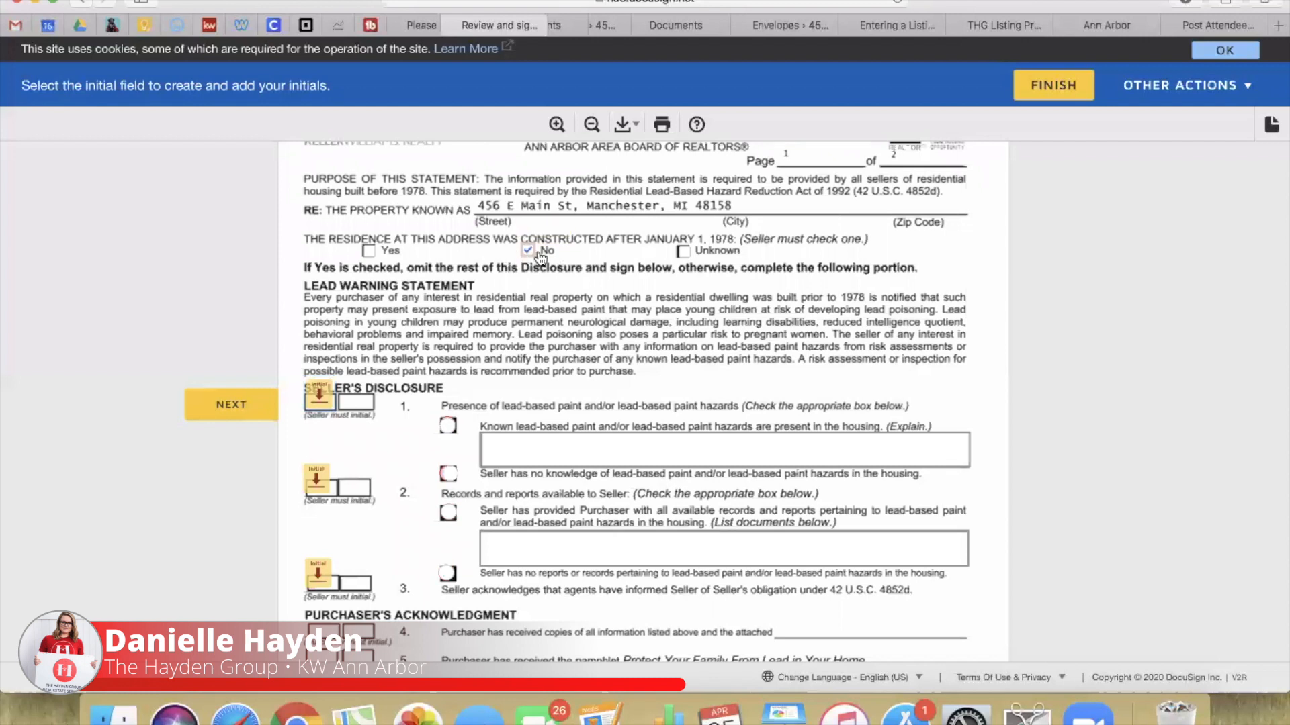
pyautogui.click(546, 253)
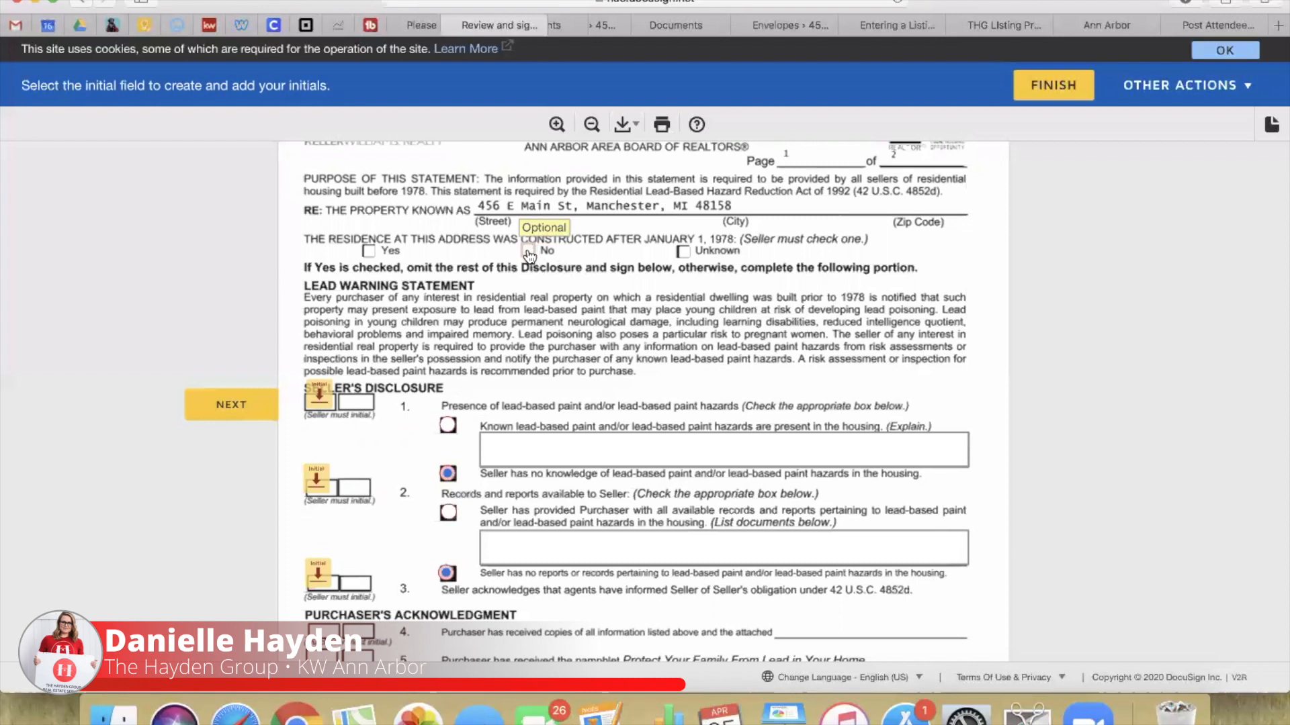
pyautogui.click(529, 252)
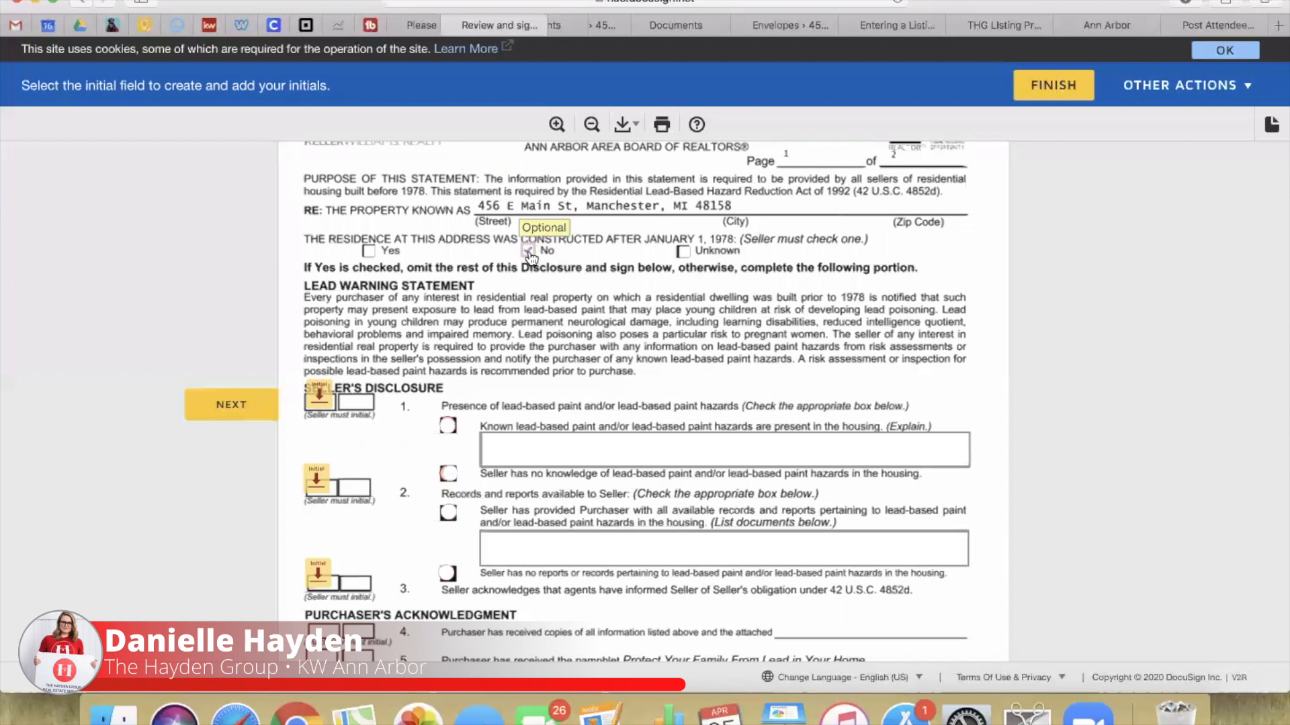
# Step: Initial the three lead-paint items and choose no knowledge and no reports of lead paint
pyautogui.scroll(-1, 418, 543)
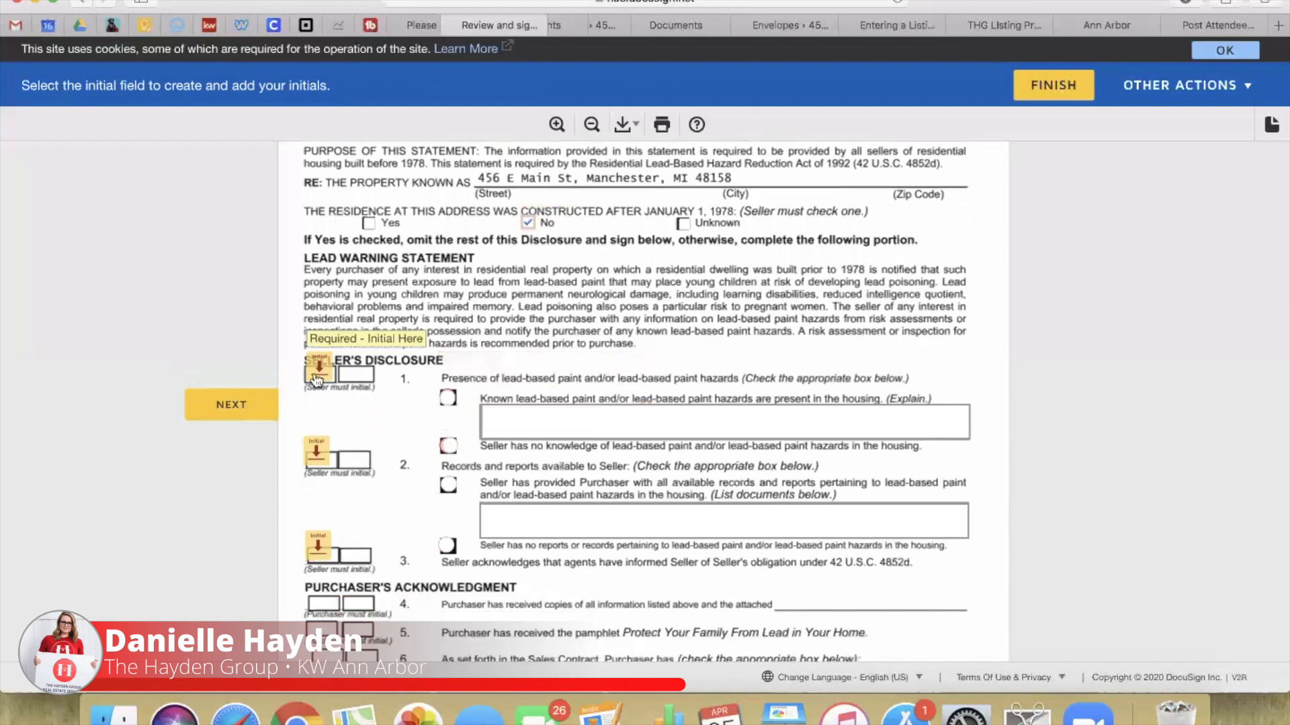
pyautogui.click(319, 373)
pyautogui.click(318, 449)
pyautogui.click(319, 498)
pyautogui.click(450, 303)
pyautogui.click(450, 404)
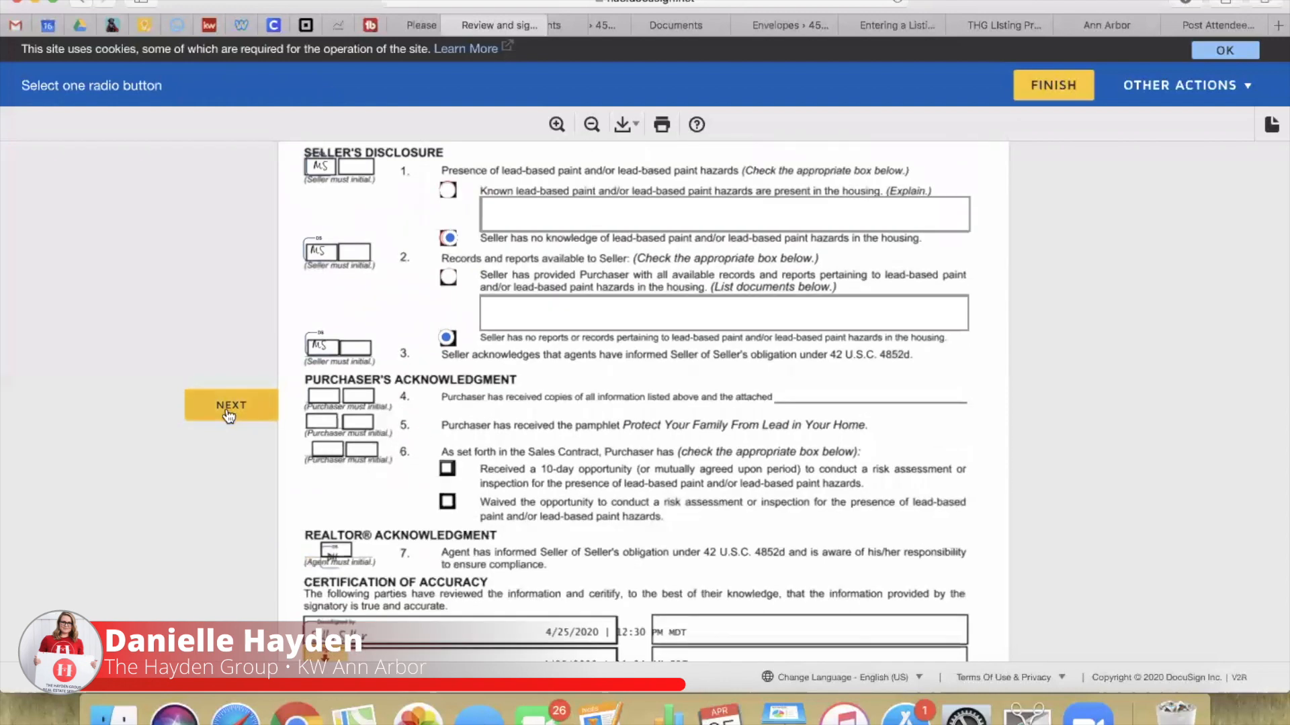
# Step: Sign the lead-based paint certification and initial beside the civil fine statement
pyautogui.click(268, 403)
pyautogui.click(320, 401)
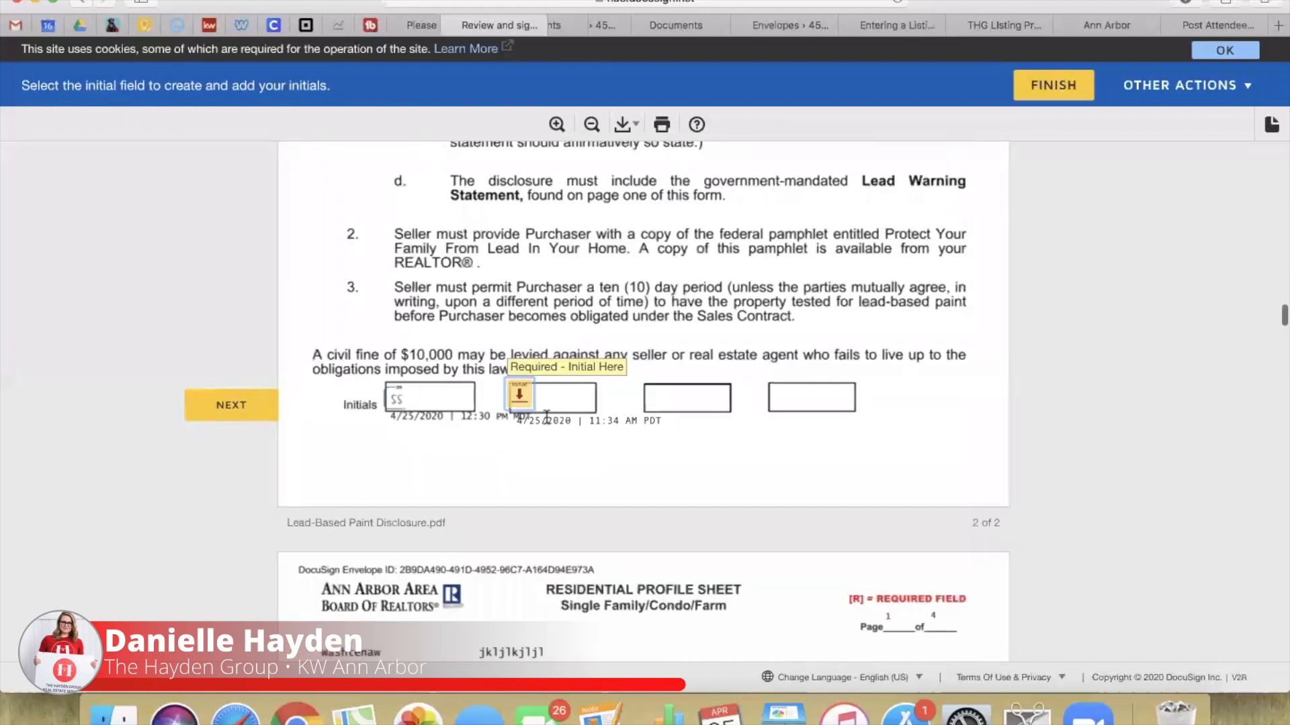
pyautogui.click(527, 406)
# Step: Sign all four seller signature fields on the Condo Profile Sheet
pyautogui.click(435, 406)
pyautogui.click(430, 404)
pyautogui.click(427, 405)
pyautogui.click(422, 403)
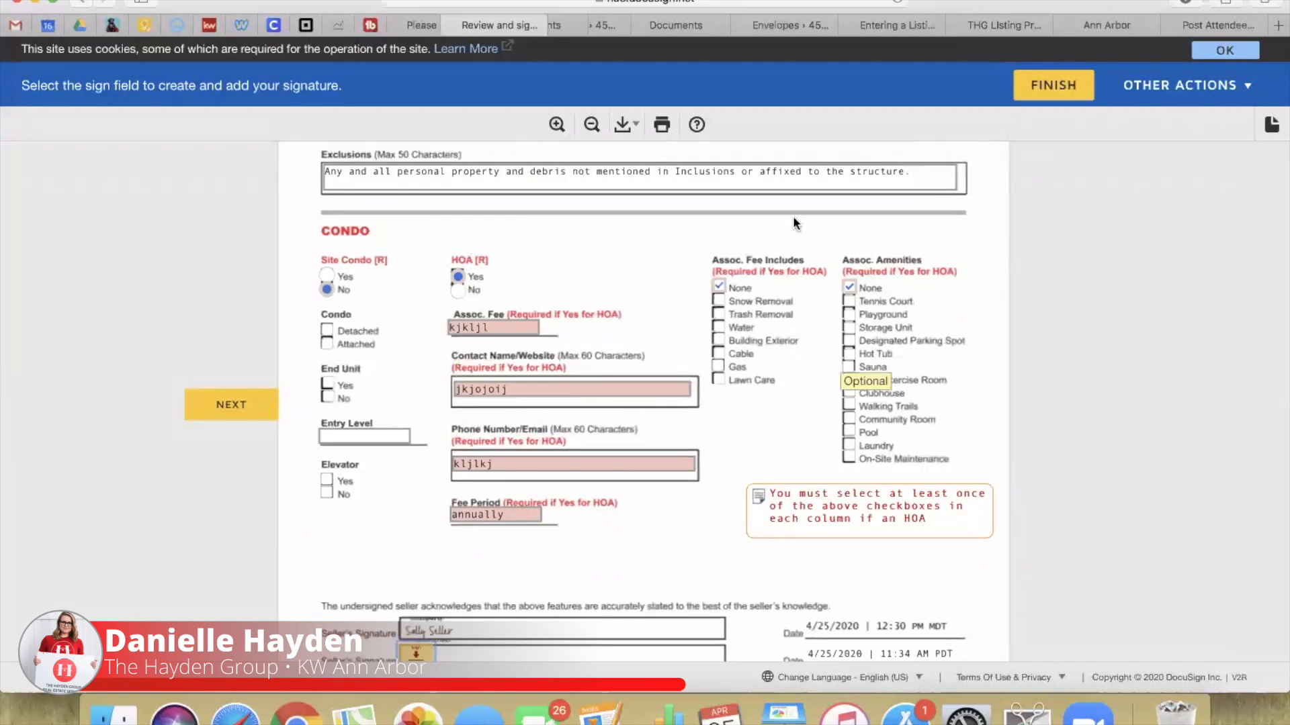
# Step: Sign the payoff letter's second seller line, enter the seller's SSN, and sign the acknowledgement
pyautogui.scroll(-5, 441, 522)
pyautogui.scroll(-10, 408, 432)
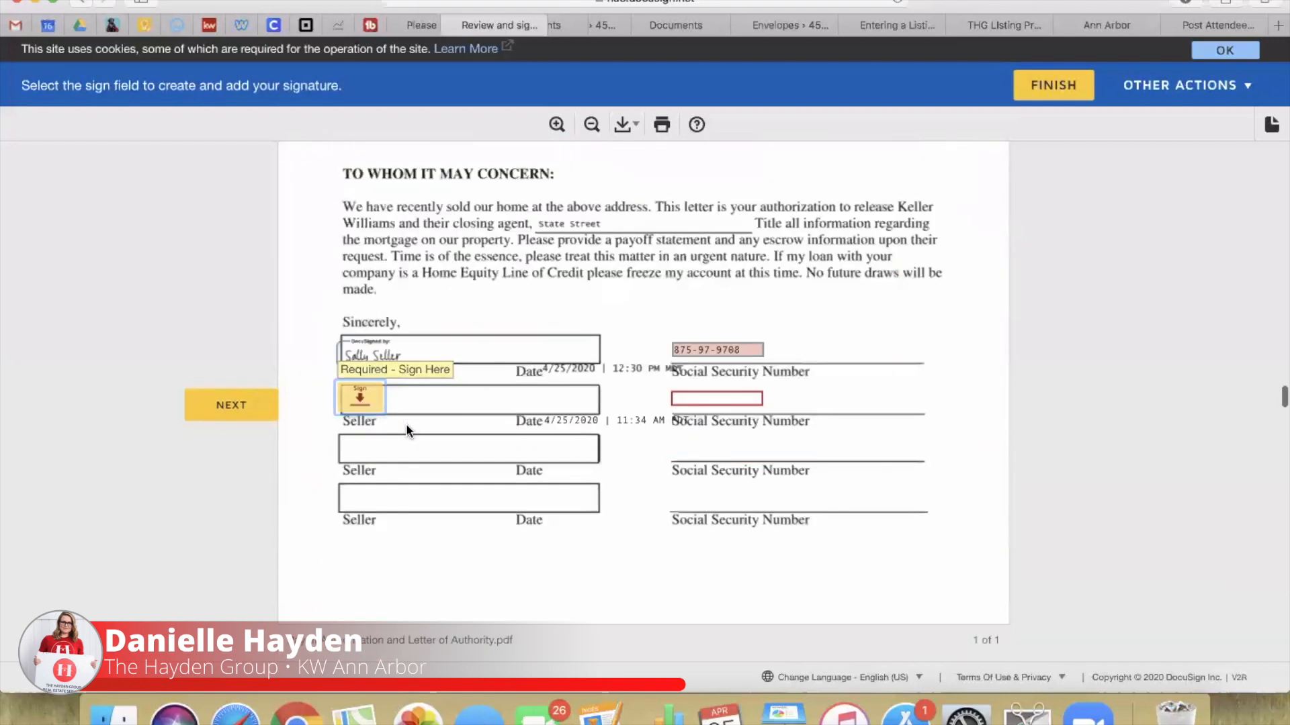
pyautogui.click(405, 406)
pyautogui.click(713, 398)
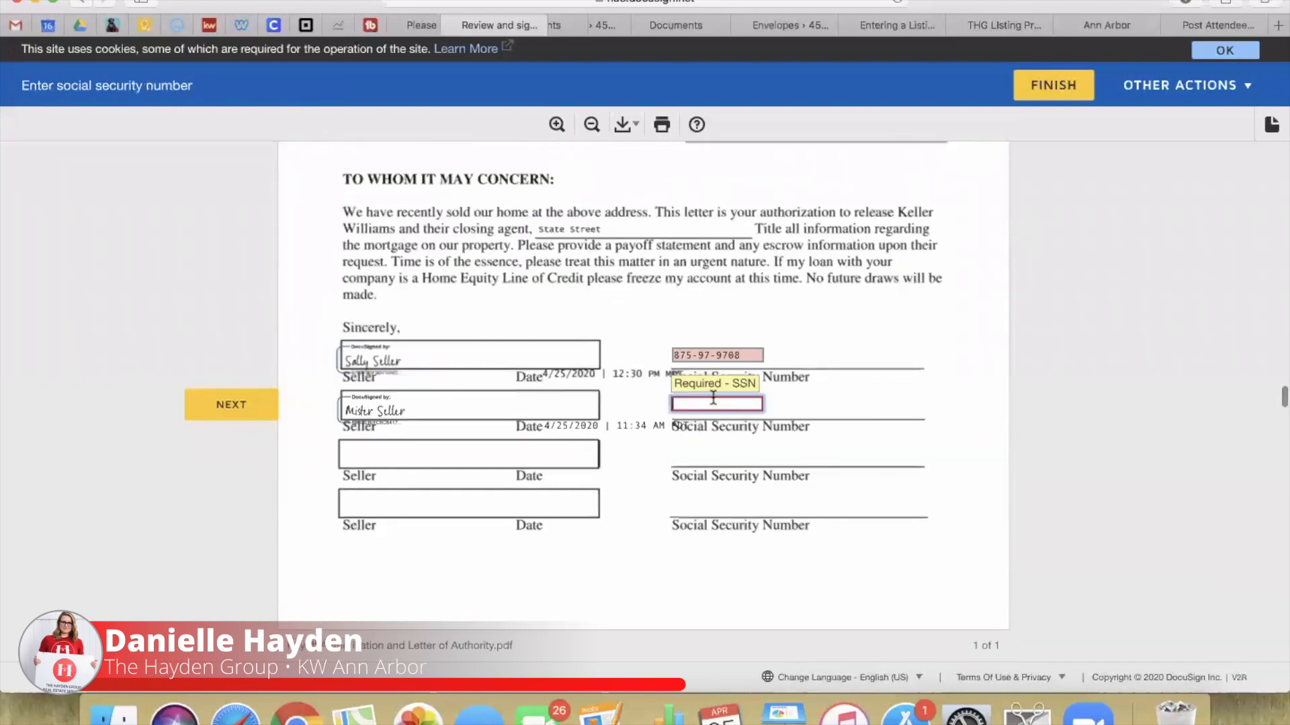
pyautogui.write('123-45-678')
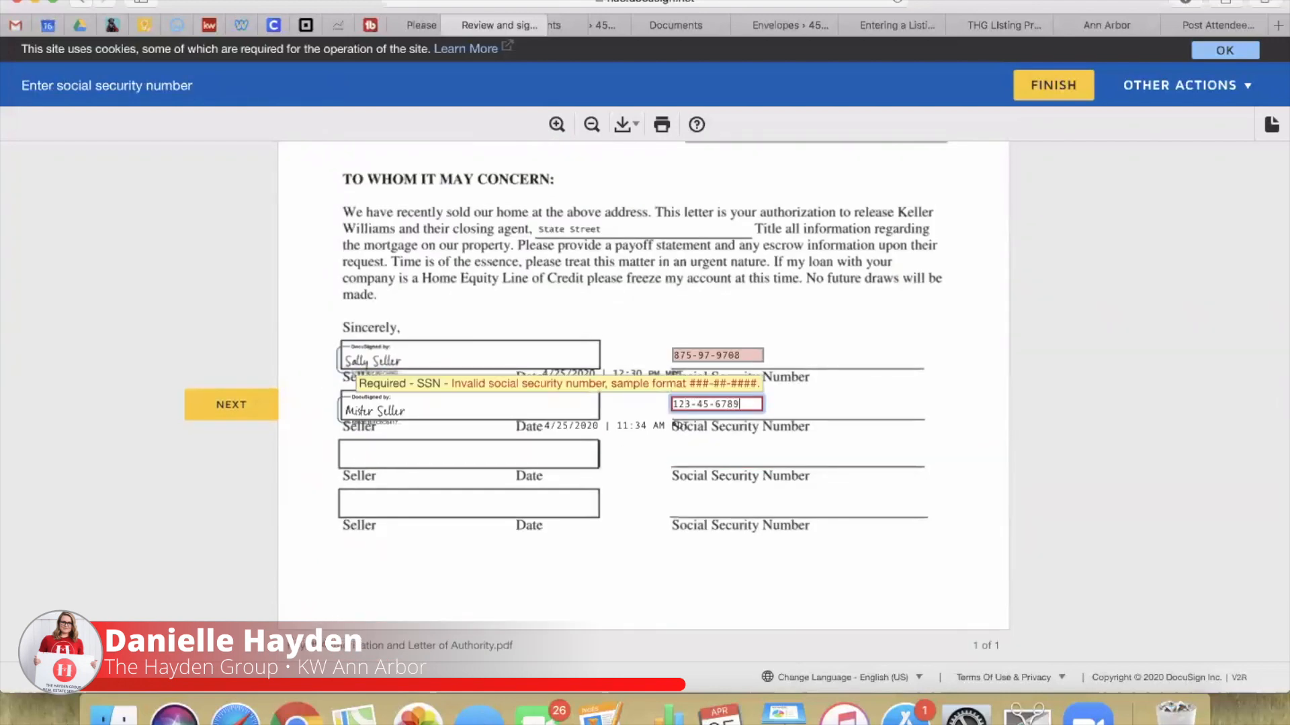
pyautogui.write('9')
pyautogui.click(254, 407)
pyautogui.click(471, 392)
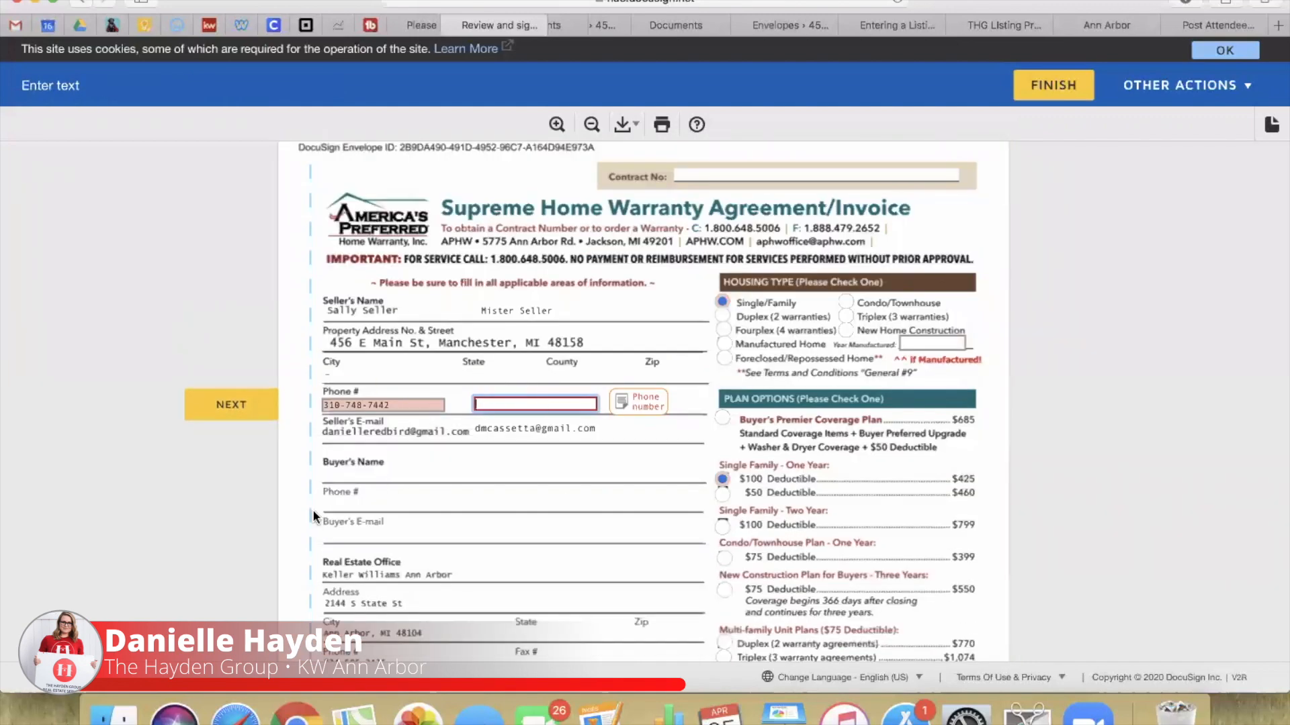
# Step: Complete the warranty phone, sign the home warranty and affiliated business disclosure, begin ShowingTime phone
pyautogui.click(478, 522)
pyautogui.click(222, 417)
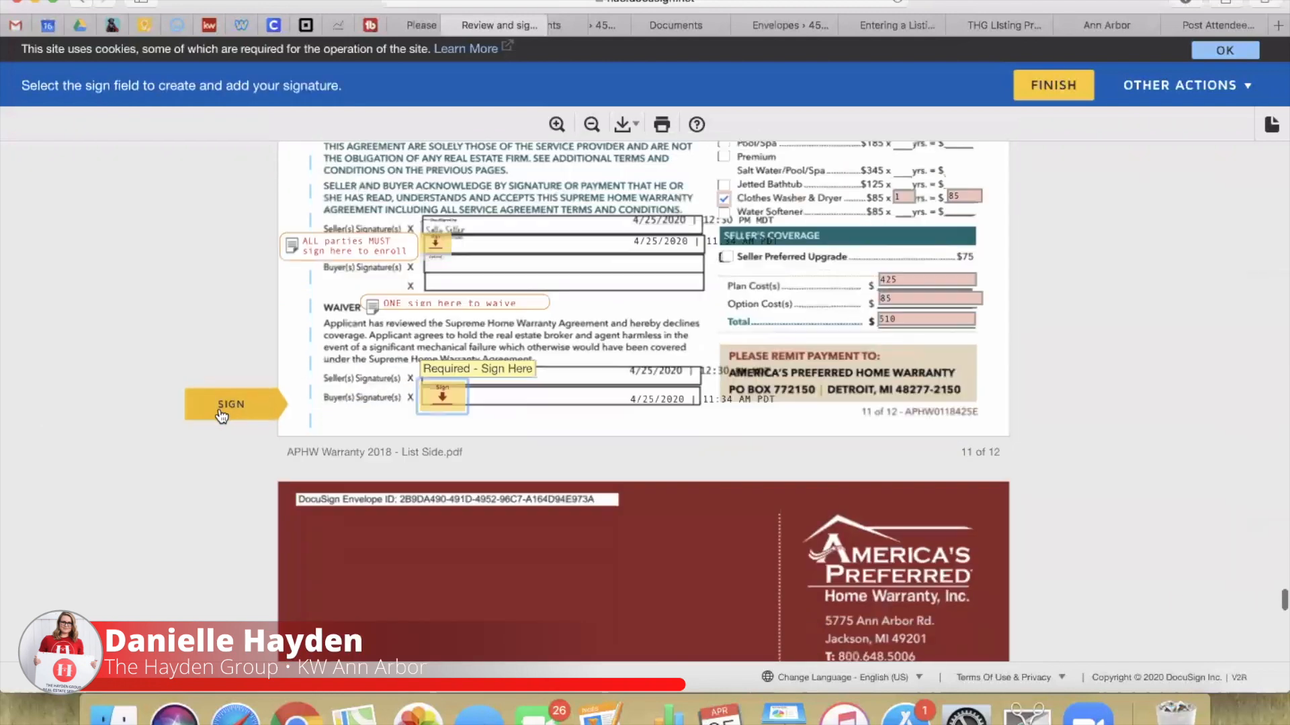
pyautogui.click(436, 243)
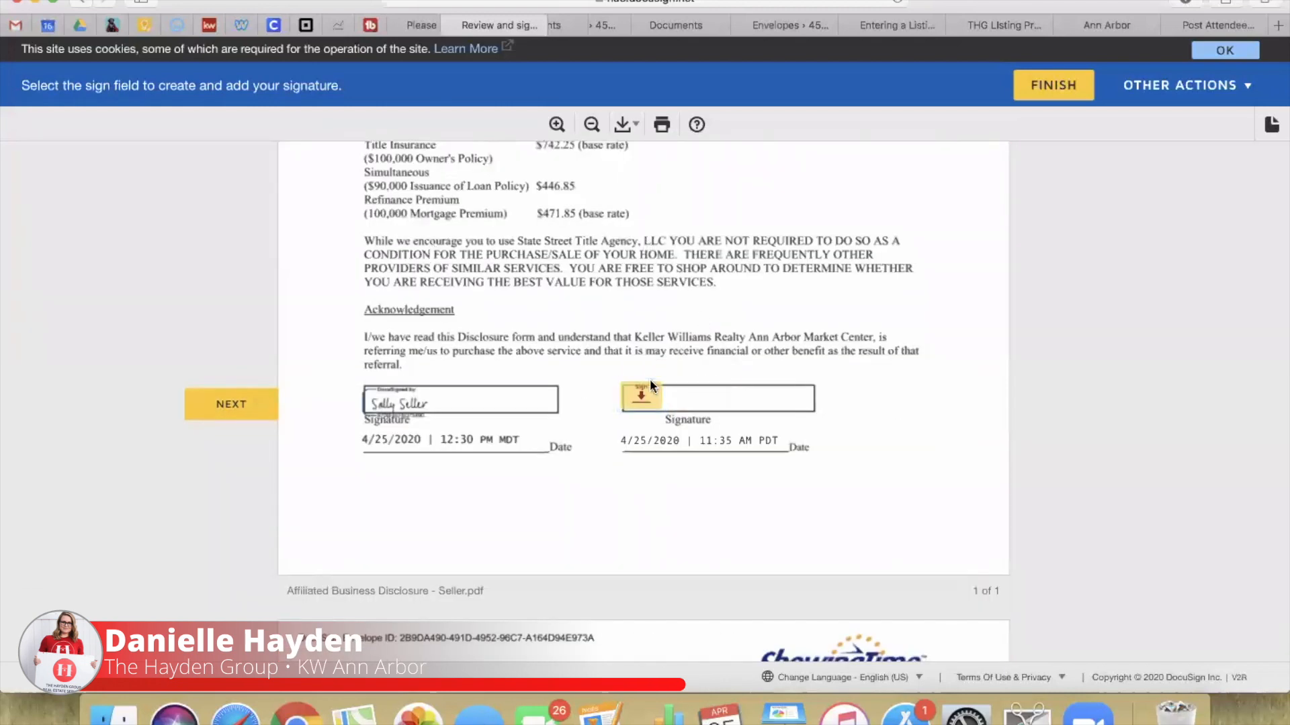
pyautogui.click(650, 381)
pyautogui.write('234-57')
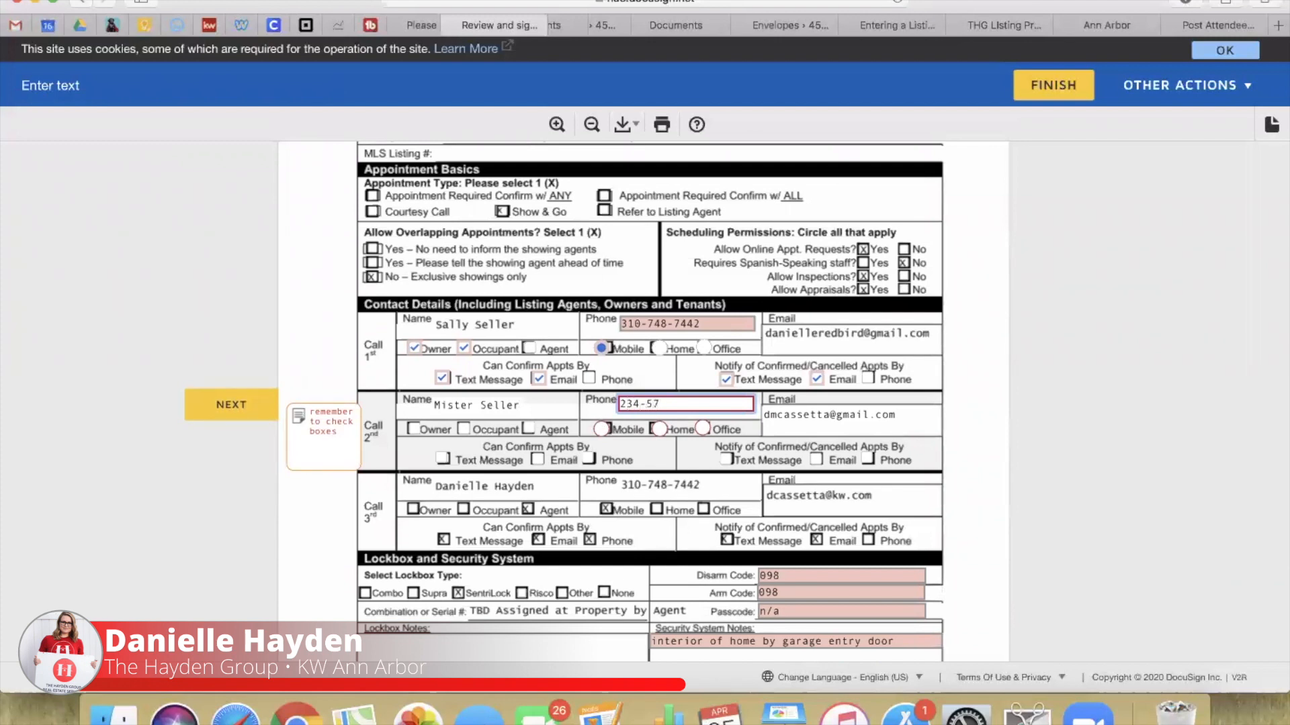
# Step: Mark the second seller's phone as Mobile, tick Owner, and enable both email notifications
pyautogui.click(240, 413)
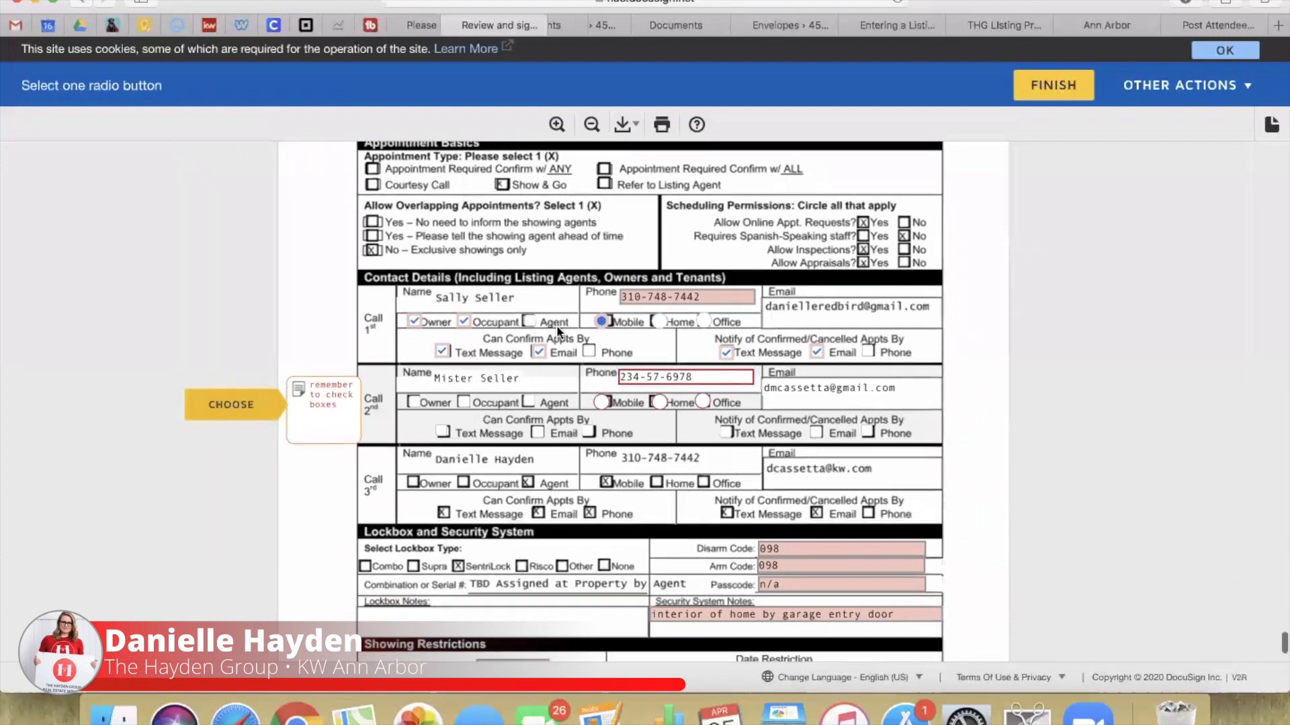
pyautogui.click(601, 402)
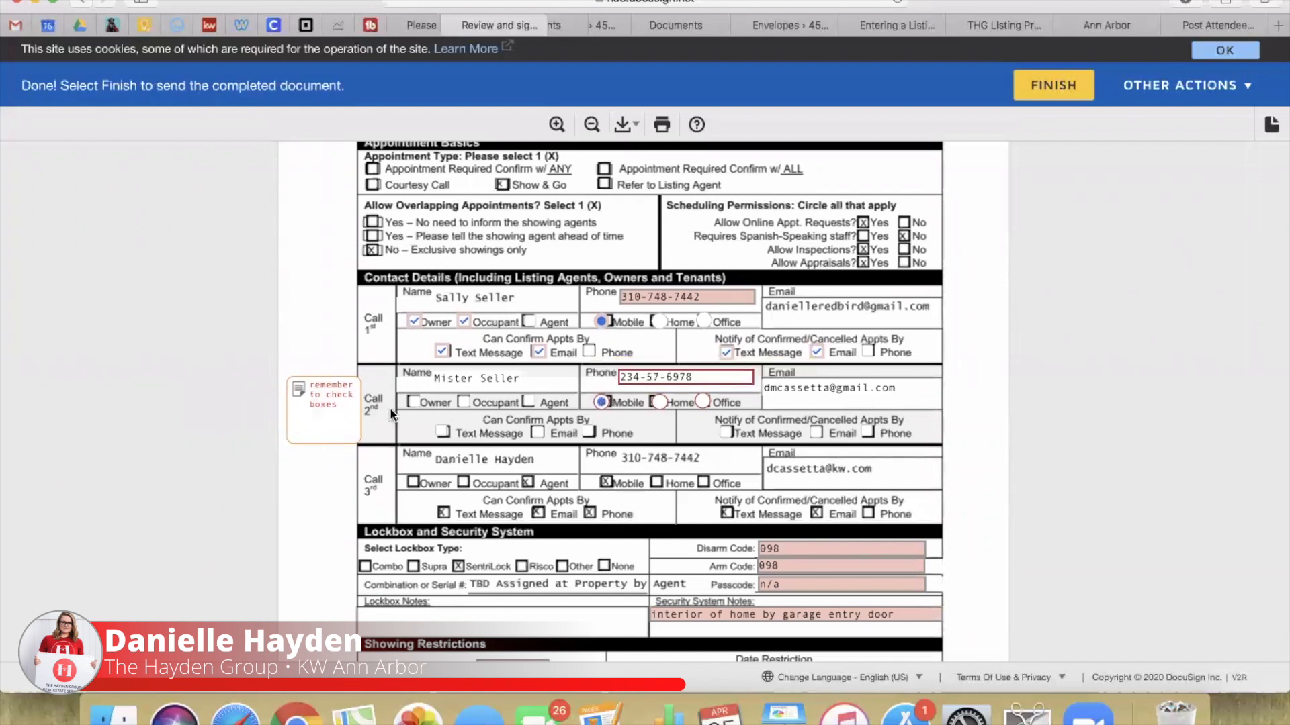
pyautogui.click(413, 402)
pyautogui.click(538, 432)
pyautogui.click(816, 433)
# Step: Finish the signing and decline logging in to DocuSign
pyautogui.scroll(-4, 305, 417)
pyautogui.scroll(-6, 884, 437)
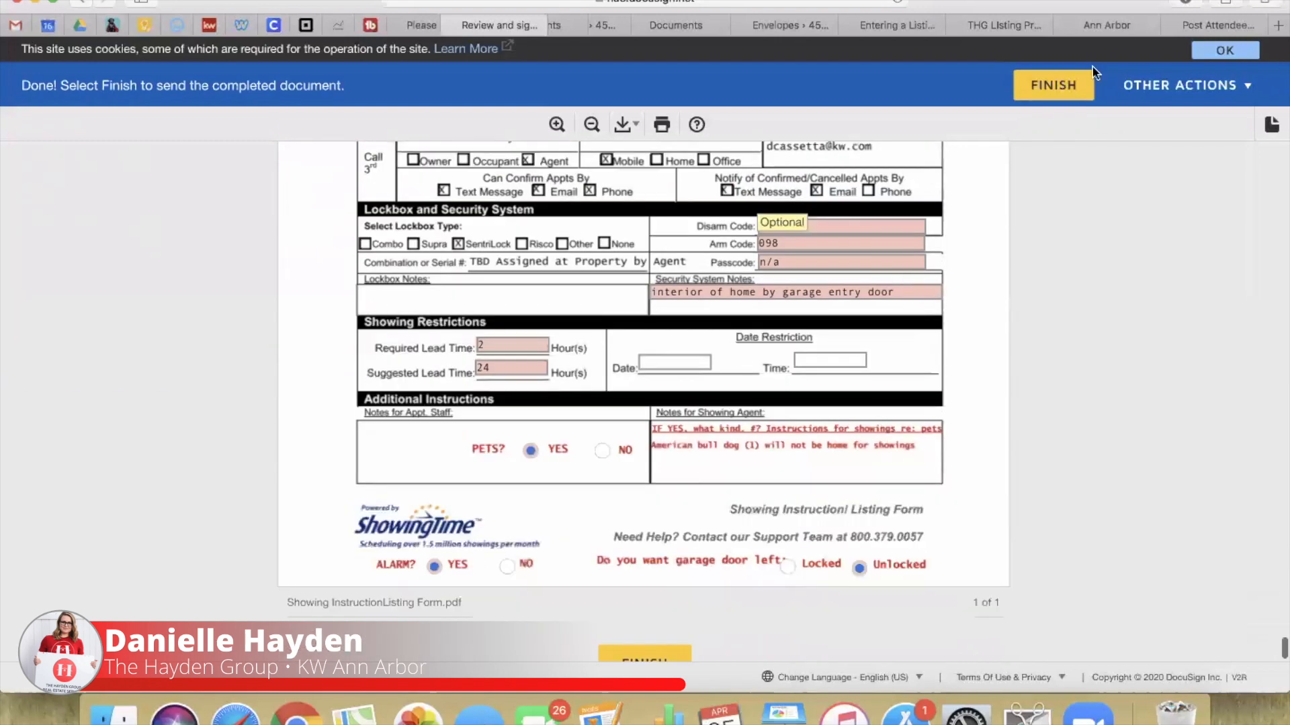
pyautogui.click(1072, 92)
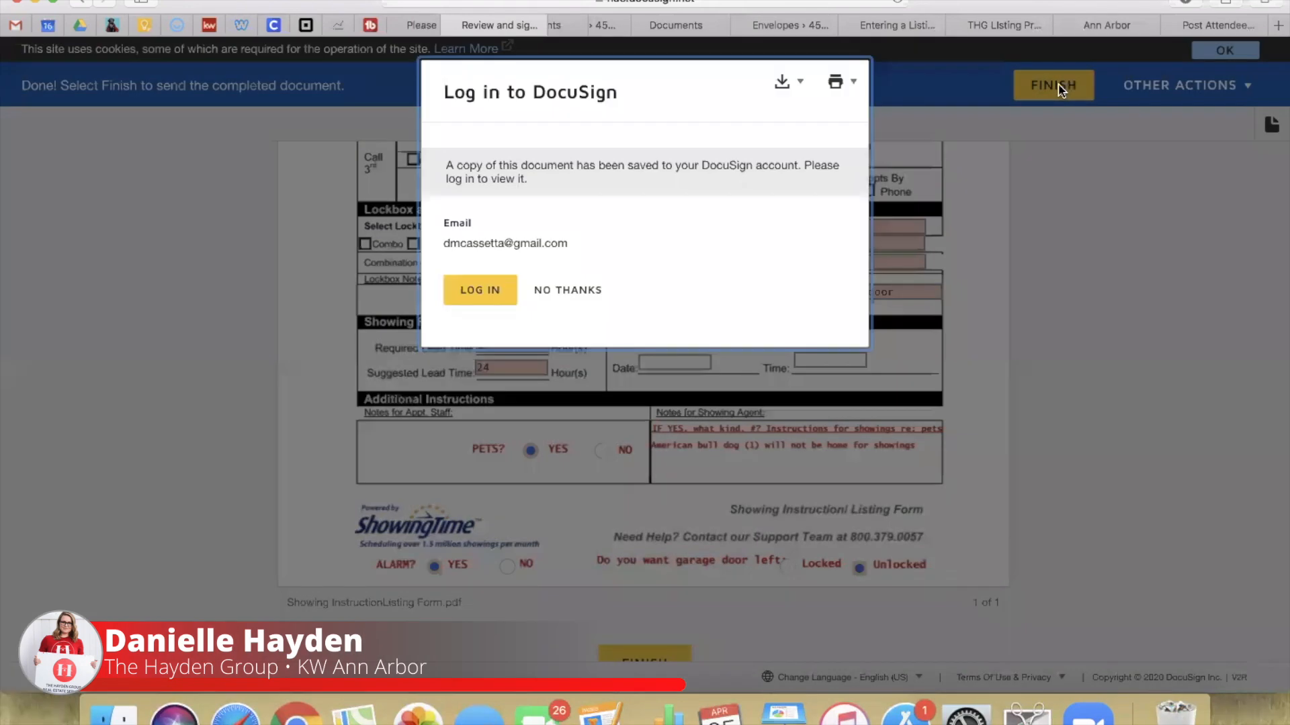
pyautogui.click(572, 296)
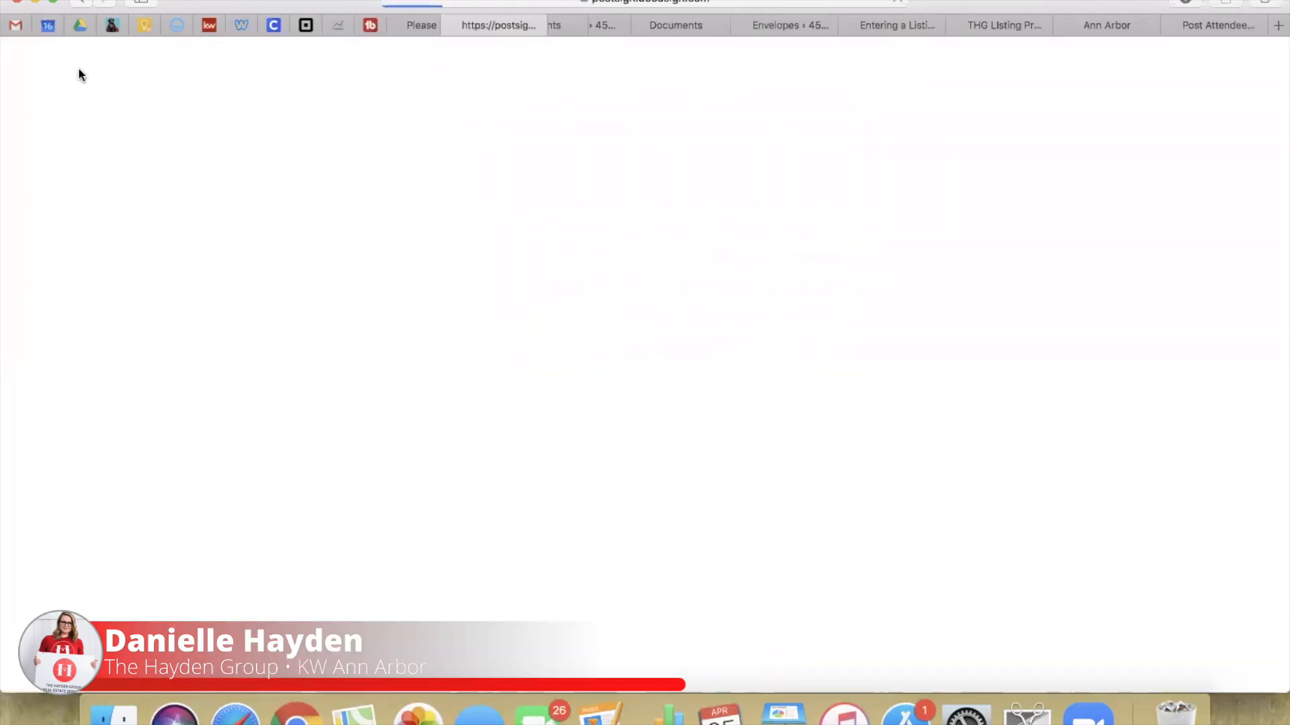
# Step: Review the Completed e-mail's 10 signed PDFs and refresh the room to show Listing Contracts Completed
pyautogui.click(19, 29)
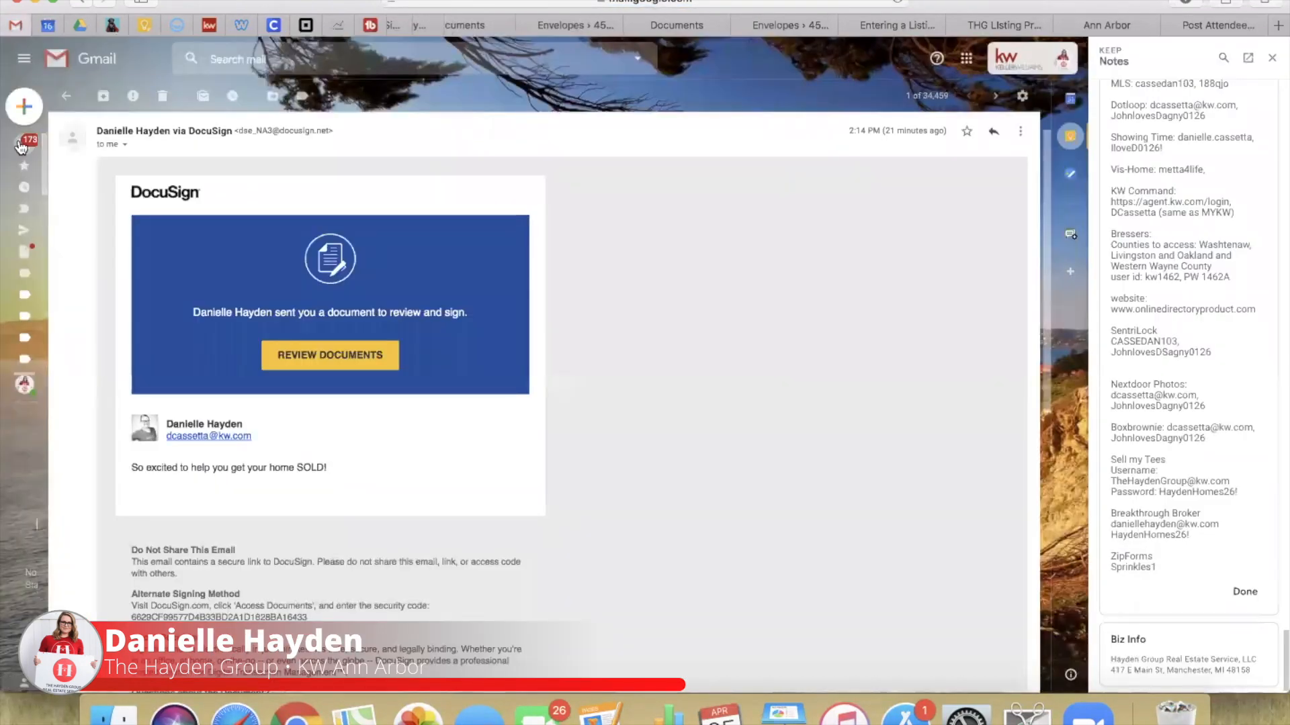
pyautogui.click(24, 144)
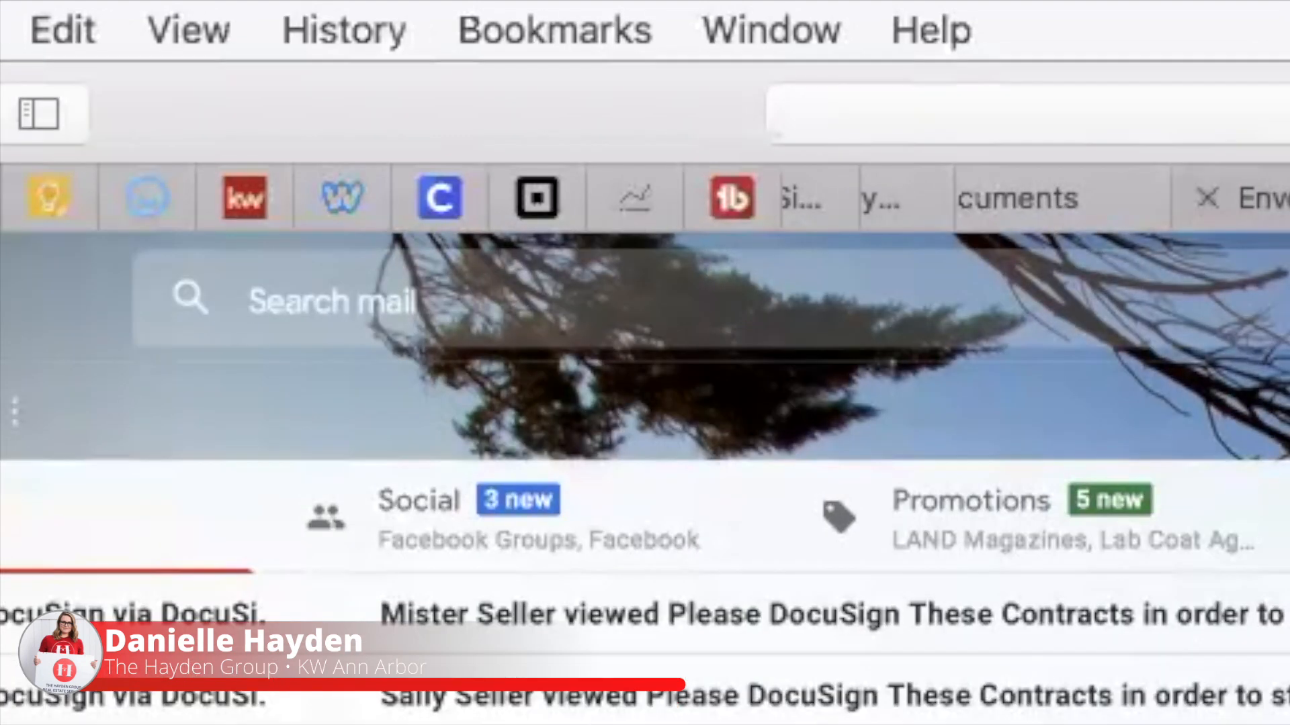
pyautogui.click(1266, 198)
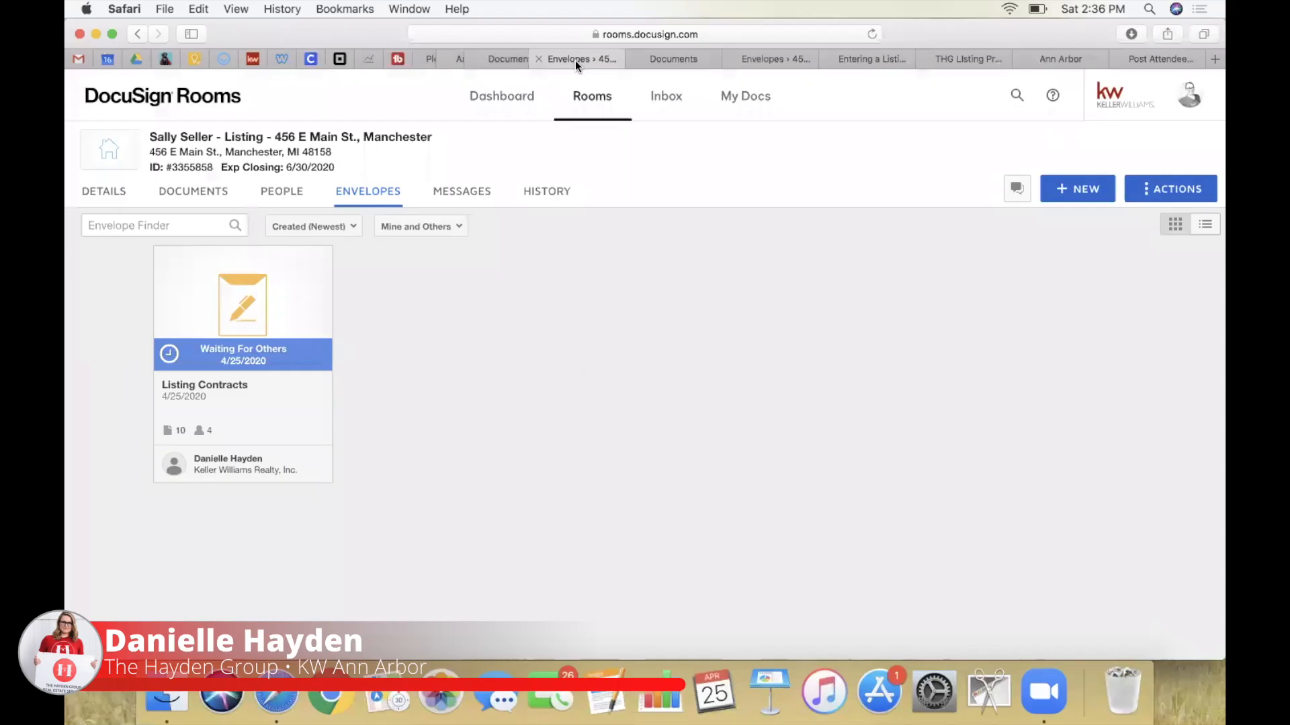
pyautogui.click(872, 35)
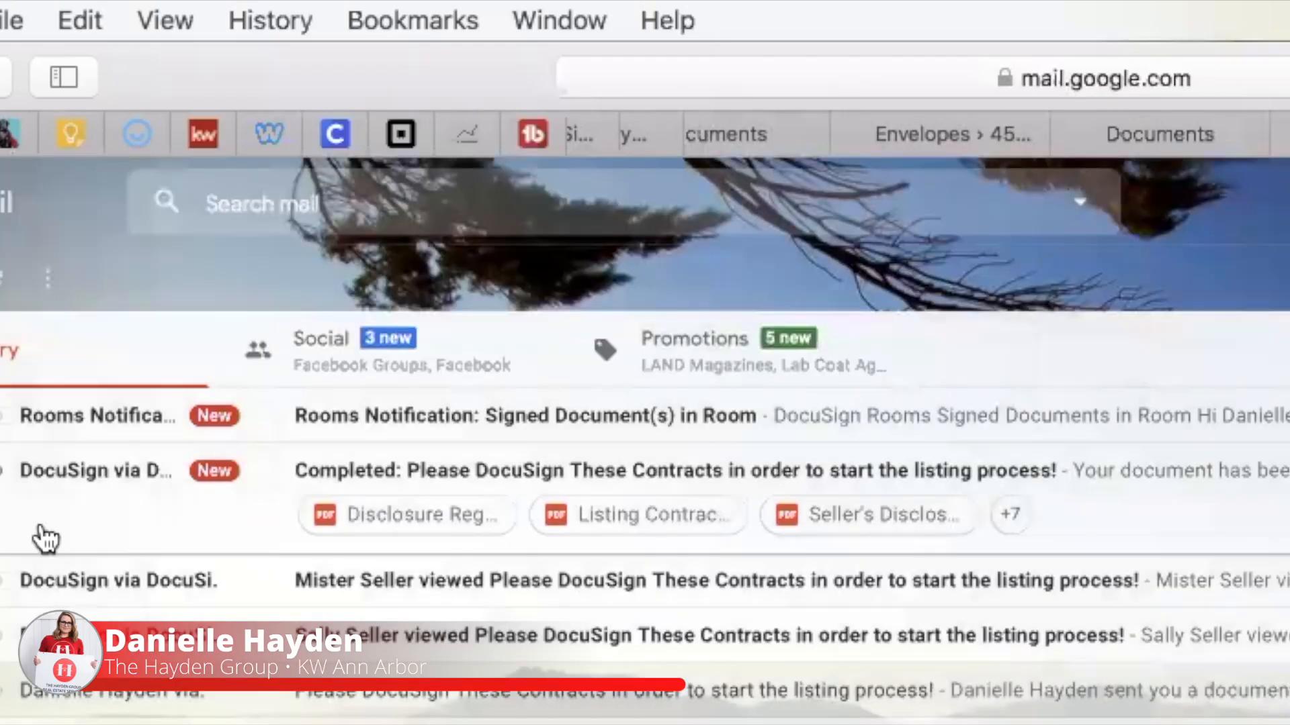
pyautogui.click(74, 511)
pyautogui.scroll(-15, 383, 381)
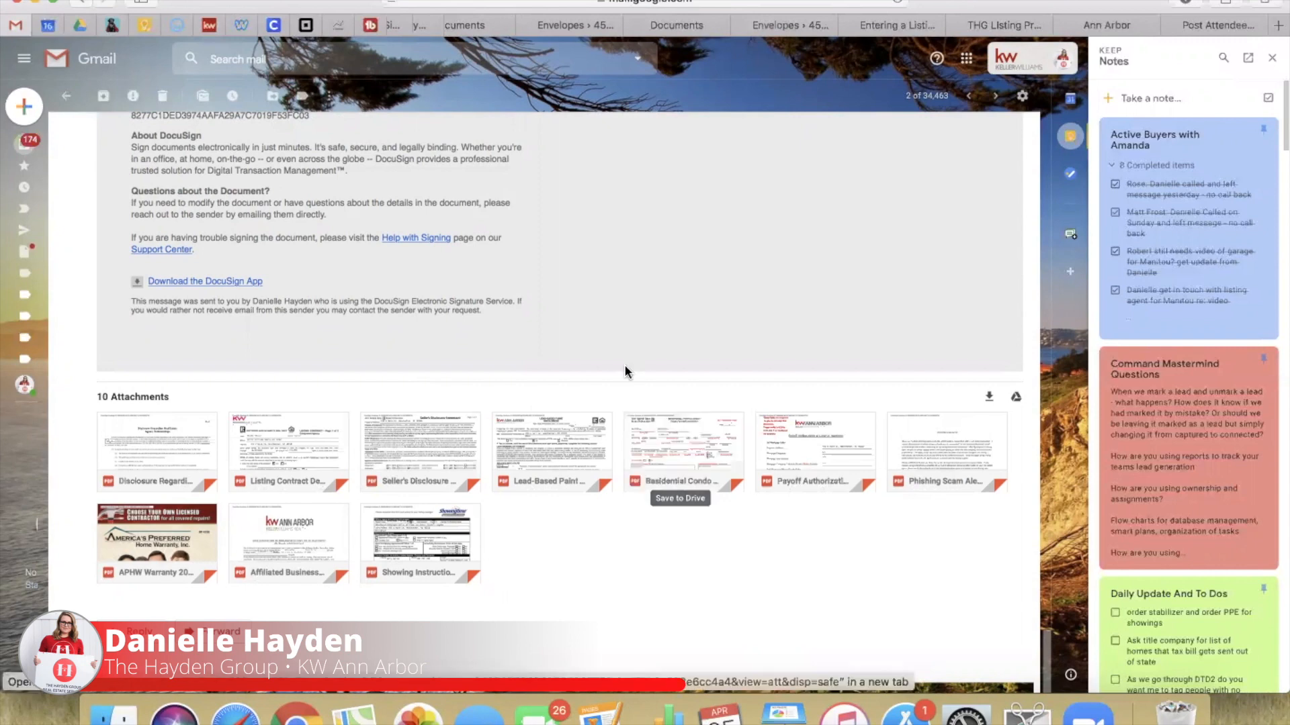
pyautogui.click(576, 24)
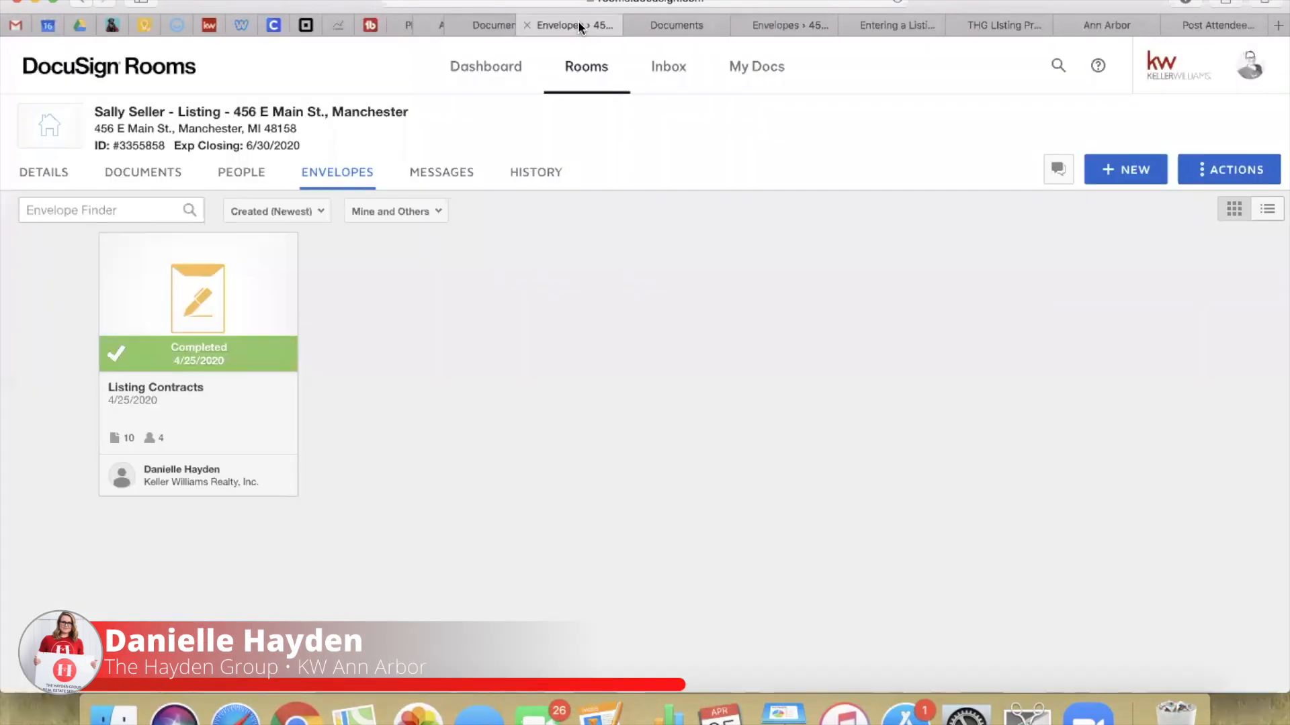
# Step: List the room's 11 documents and review the Certification - Listing Contracts PDF
pyautogui.click(160, 176)
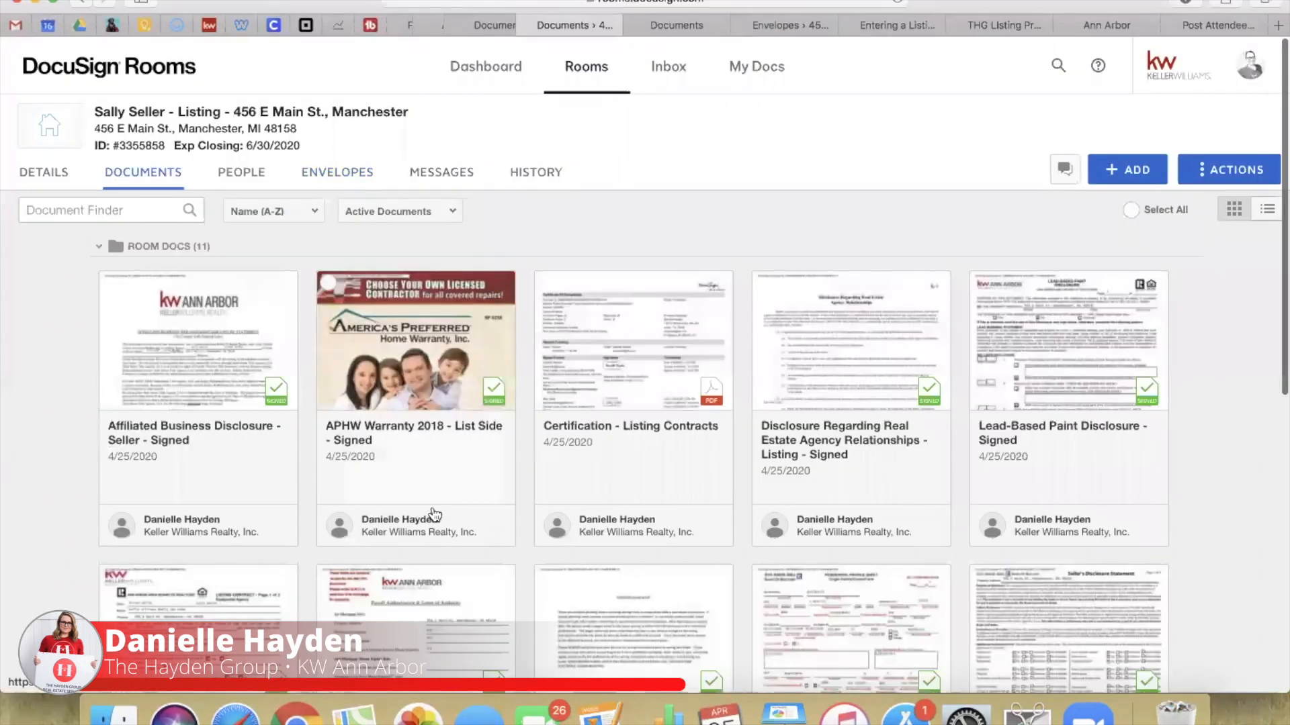
pyautogui.scroll(-1, 433, 504)
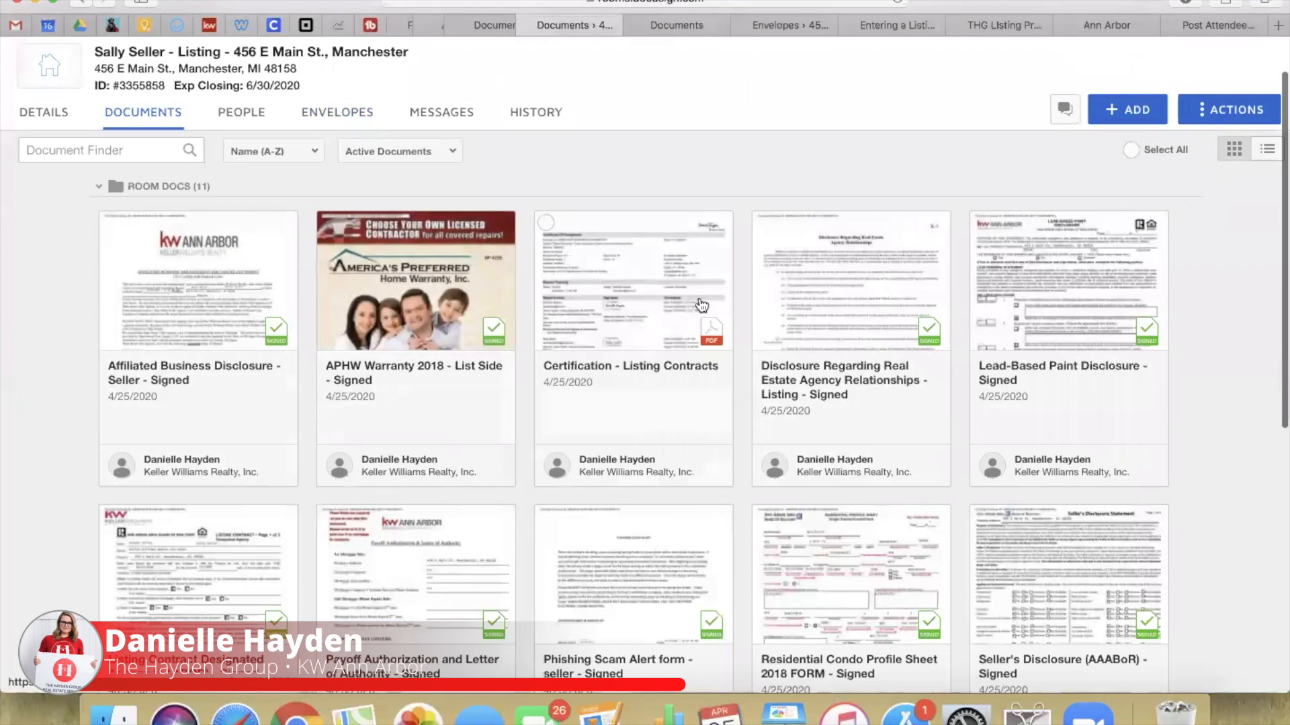
pyautogui.click(681, 303)
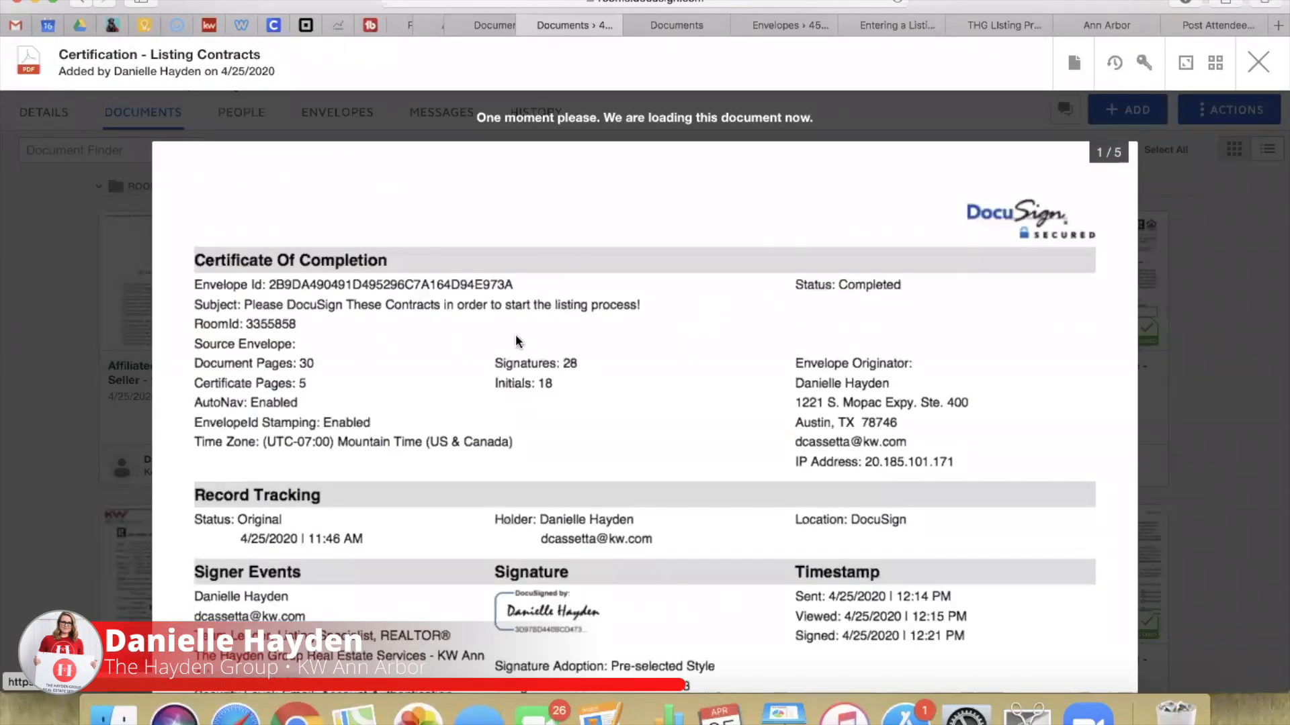
pyautogui.scroll(-10, 497, 572)
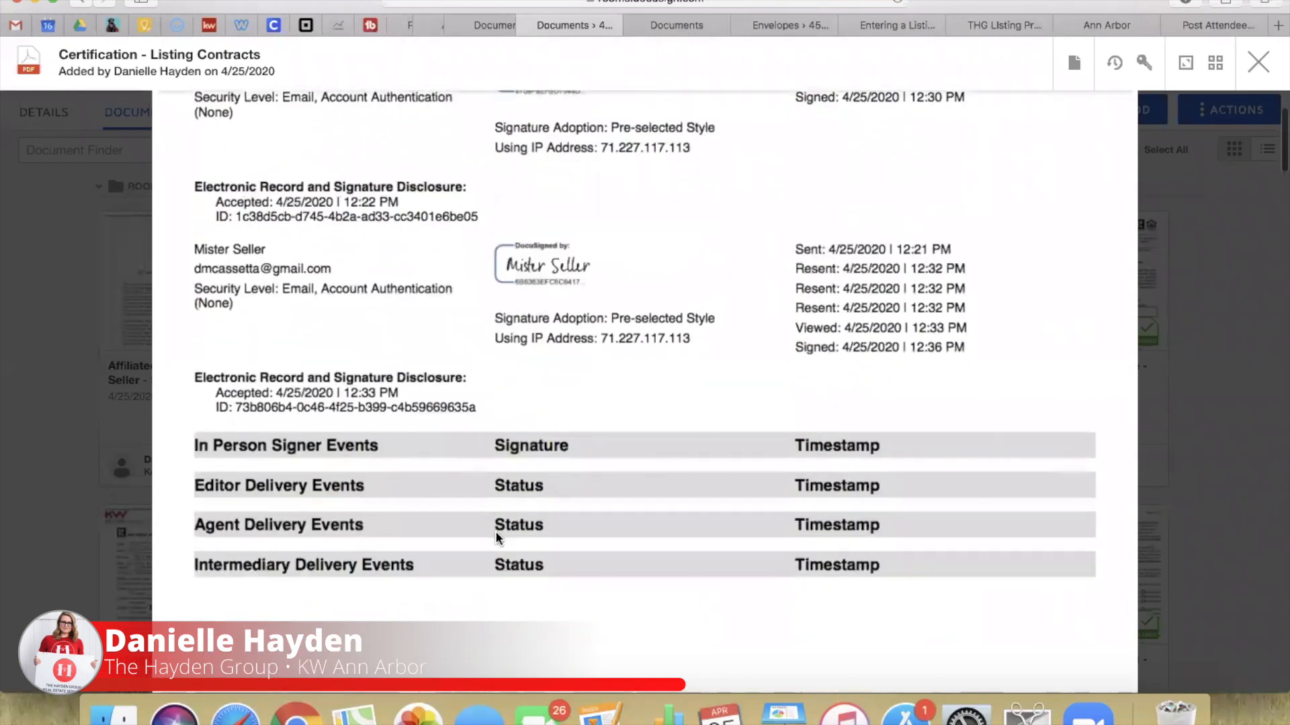
pyautogui.scroll(-10, 498, 539)
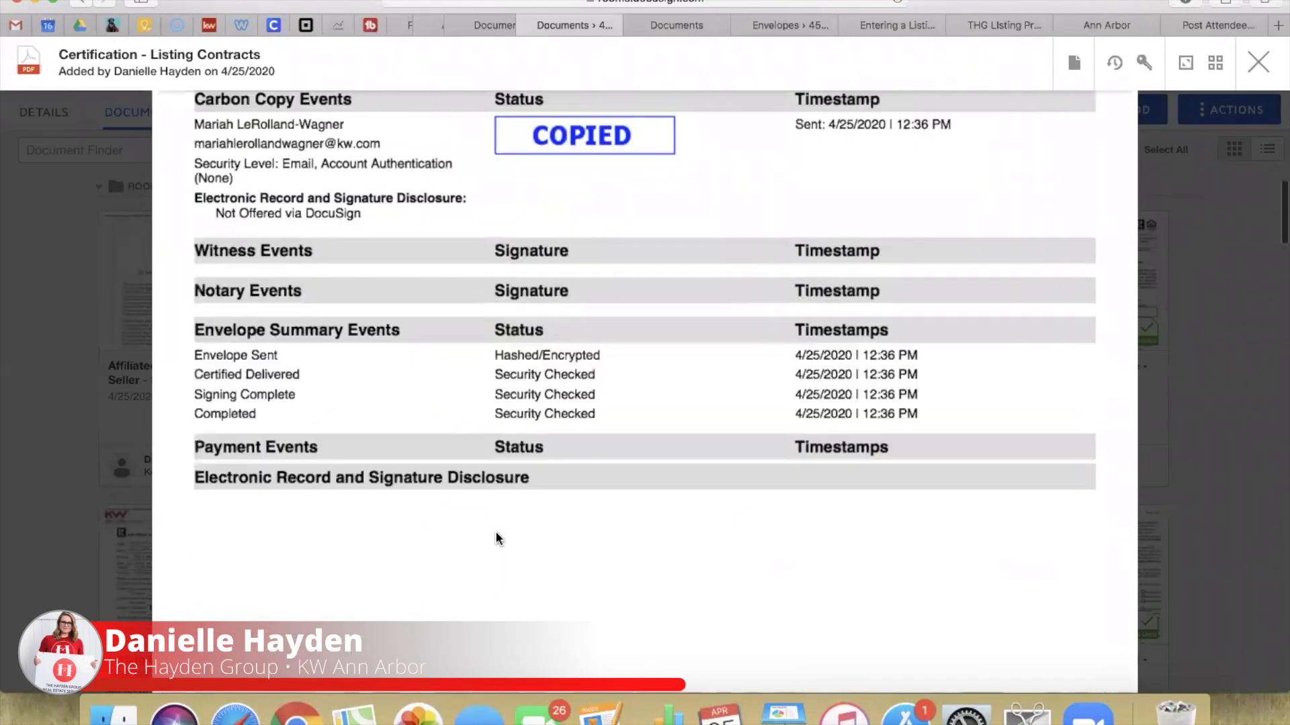
pyautogui.scroll(2, 553, 199)
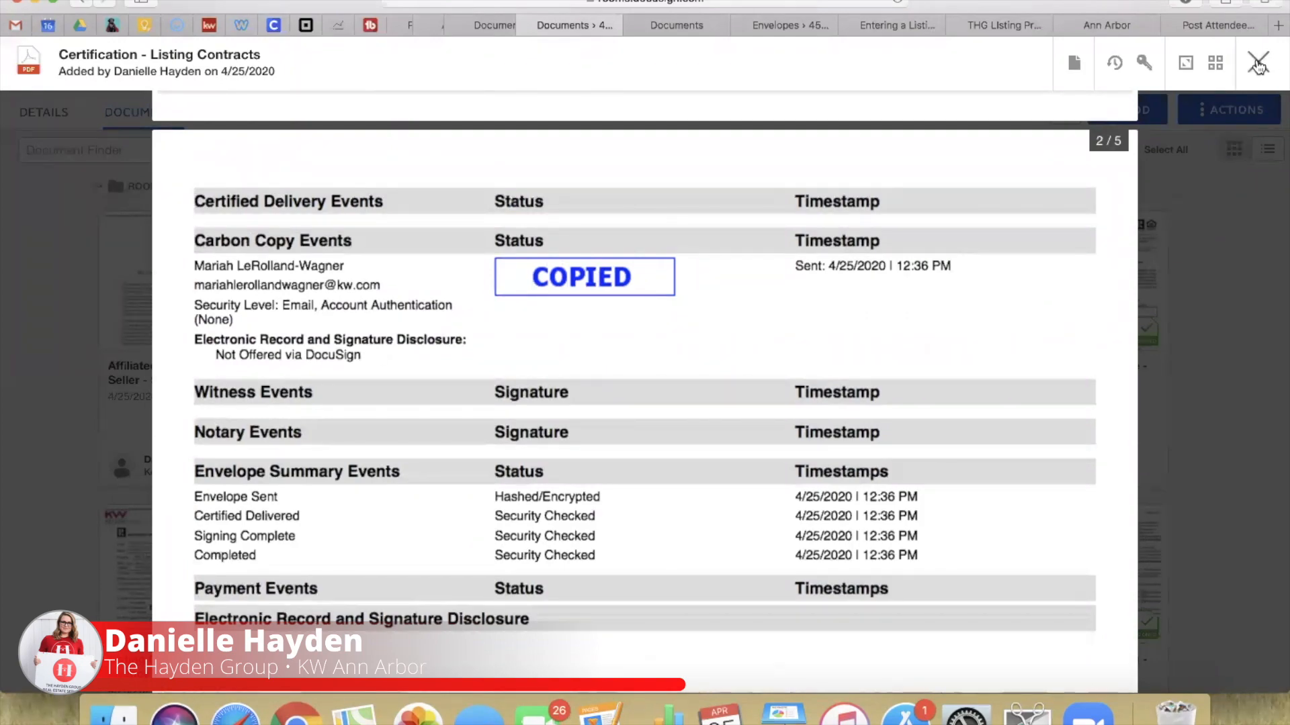
pyautogui.scroll(-15, 838, 546)
pyautogui.scroll(-10, 838, 545)
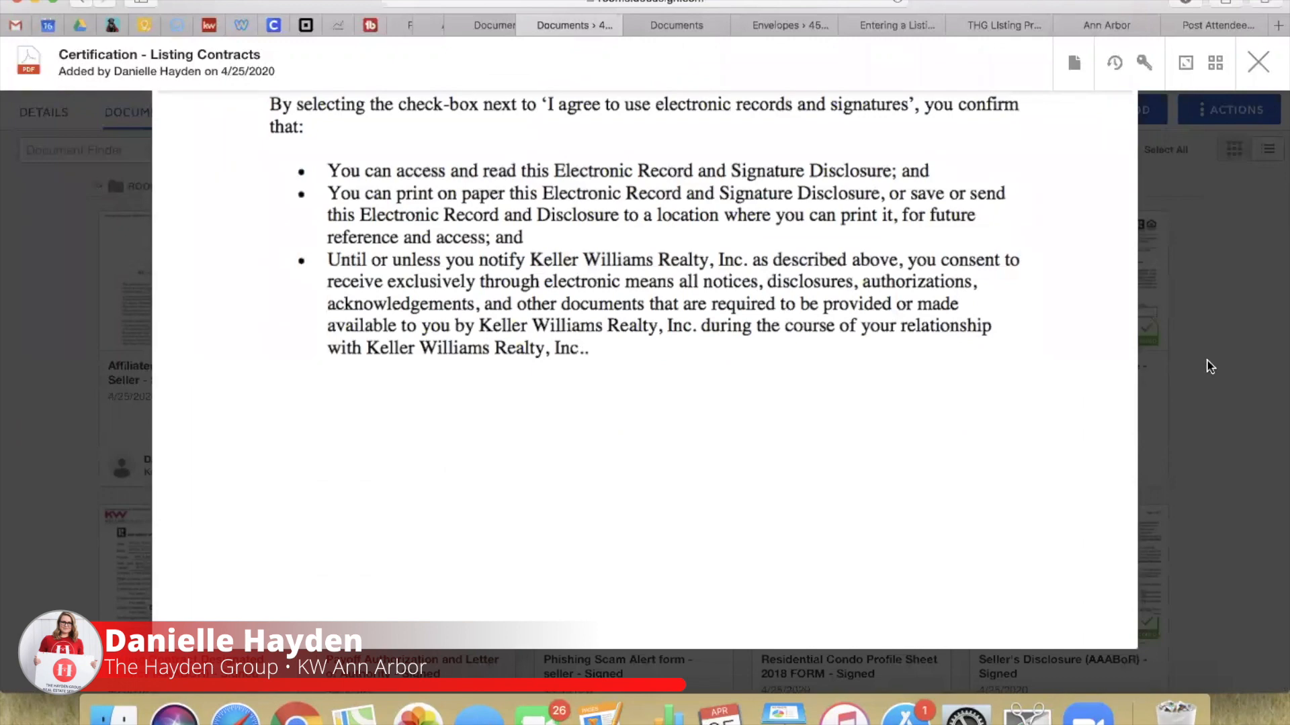
pyautogui.click(1256, 64)
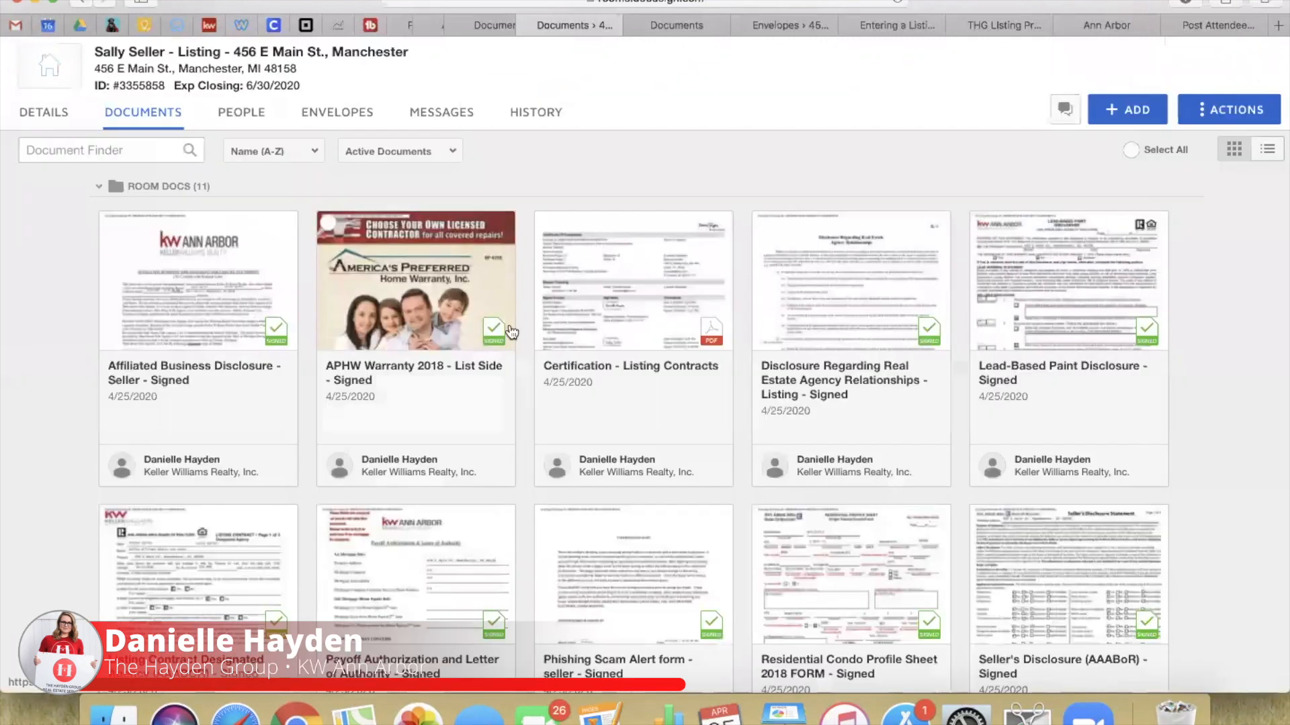
pyautogui.scroll(2, 504, 442)
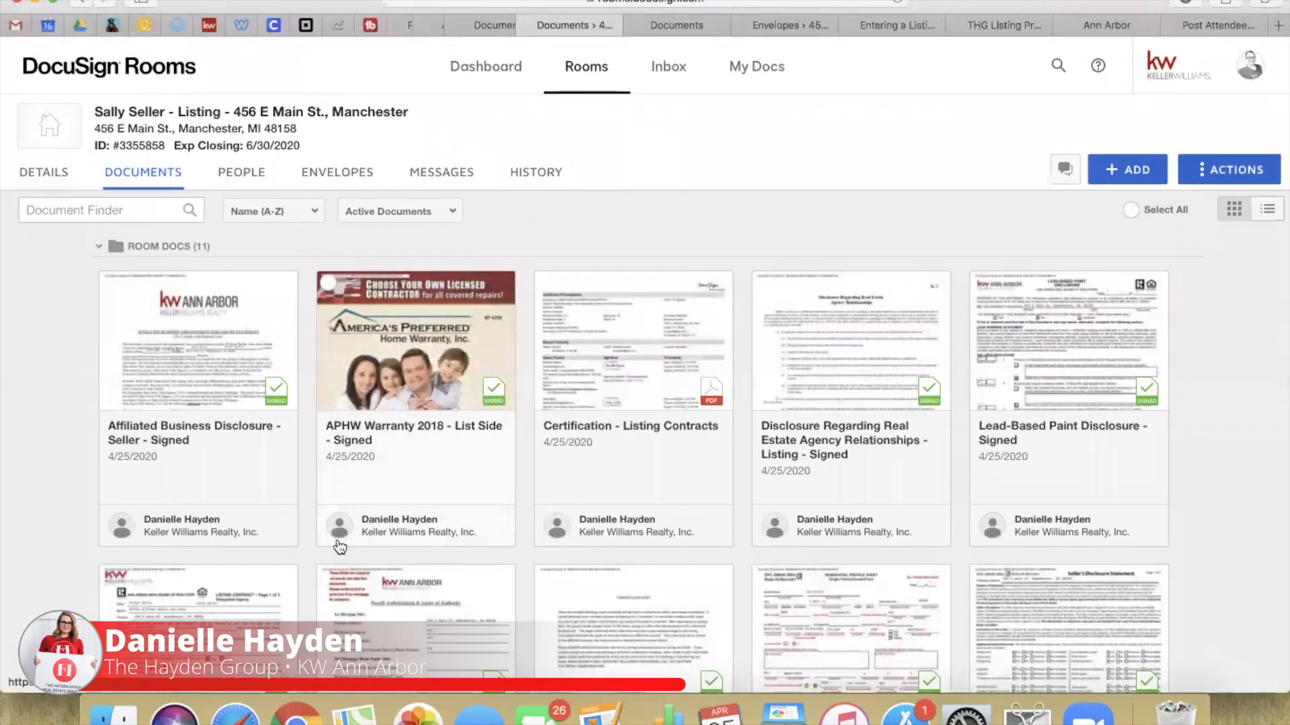